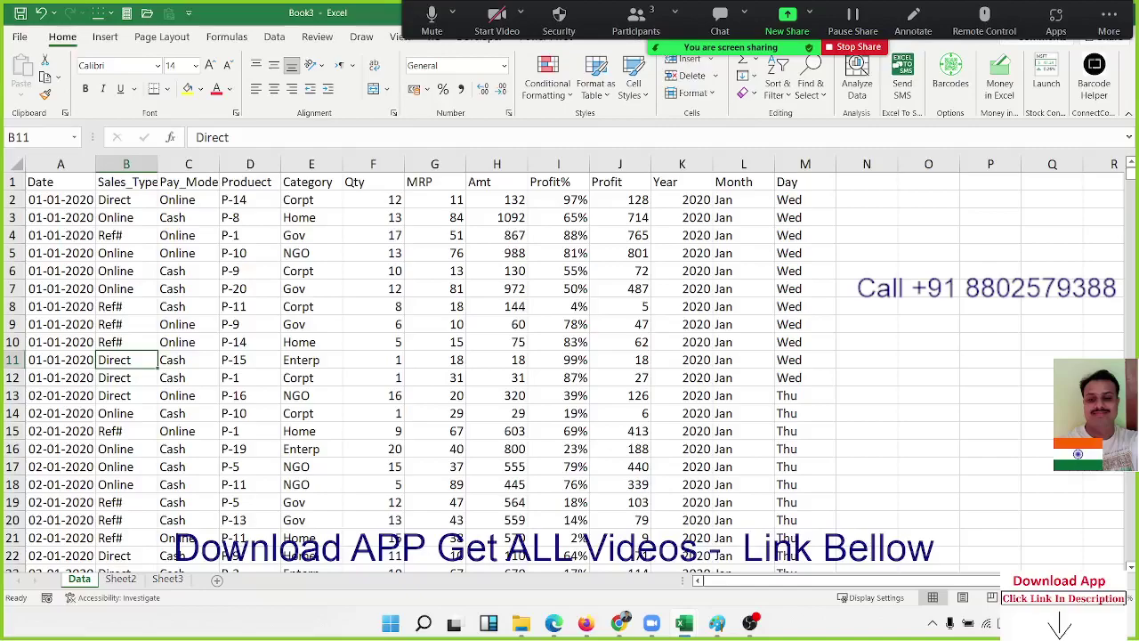
Review the Data sheet's Date, Sales_Type, Pay_Mode, Product, Category, Qty and MRP columns
left_click(1121, 34)
left_click(380, 280)
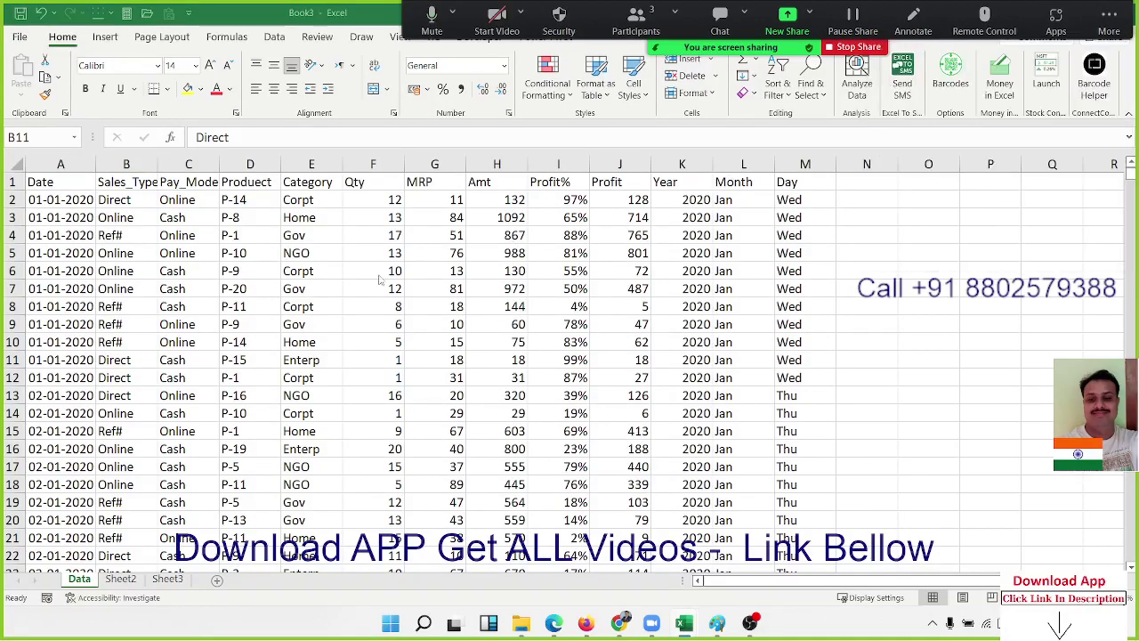
left_click(251, 235)
left_click(80, 186)
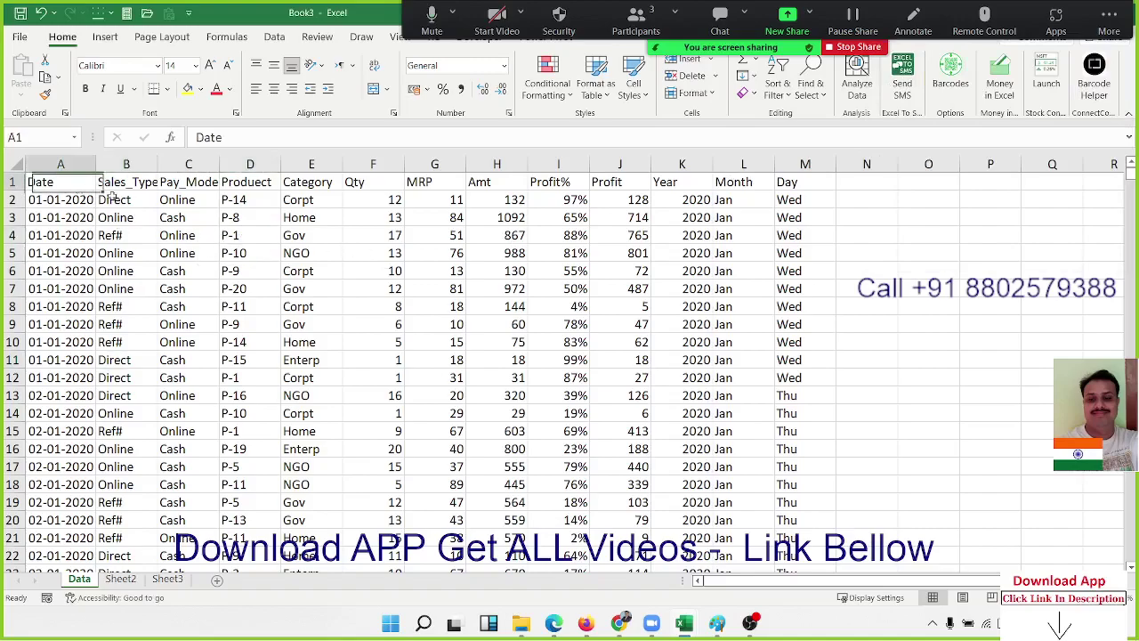
left_click_drag(113, 196, 739, 405)
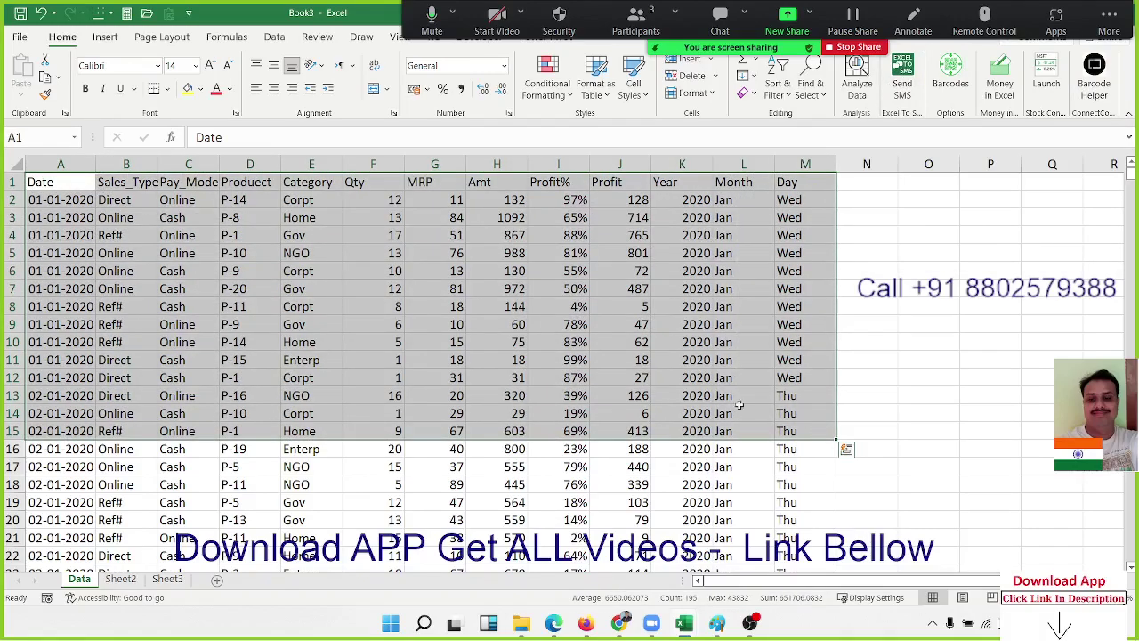
left_click(189, 254)
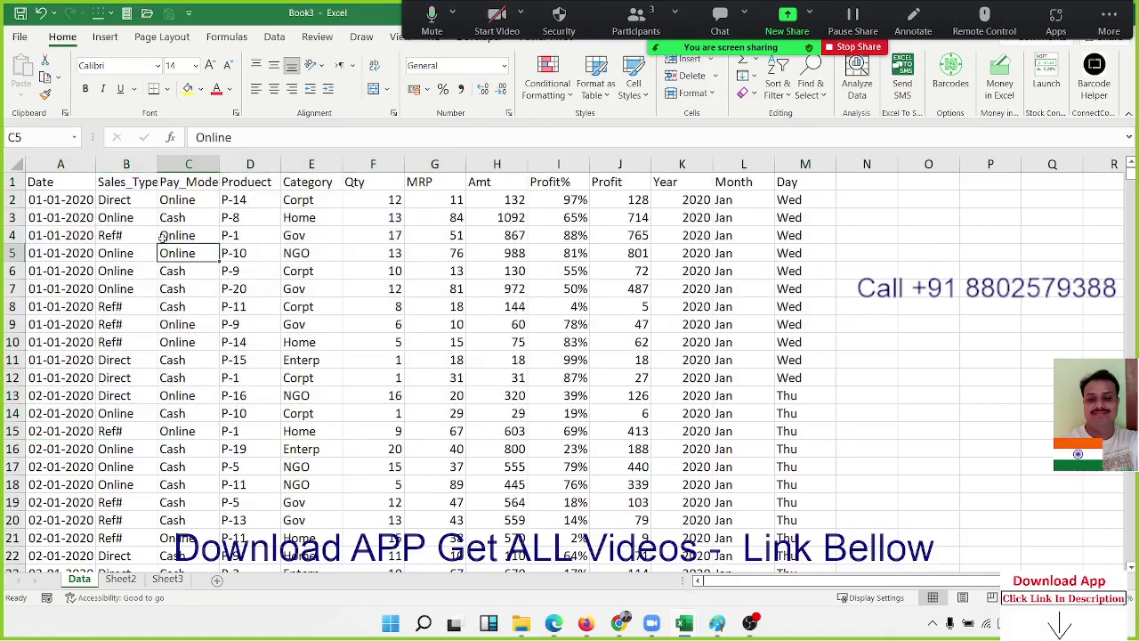
left_click(85, 215)
left_click(116, 215)
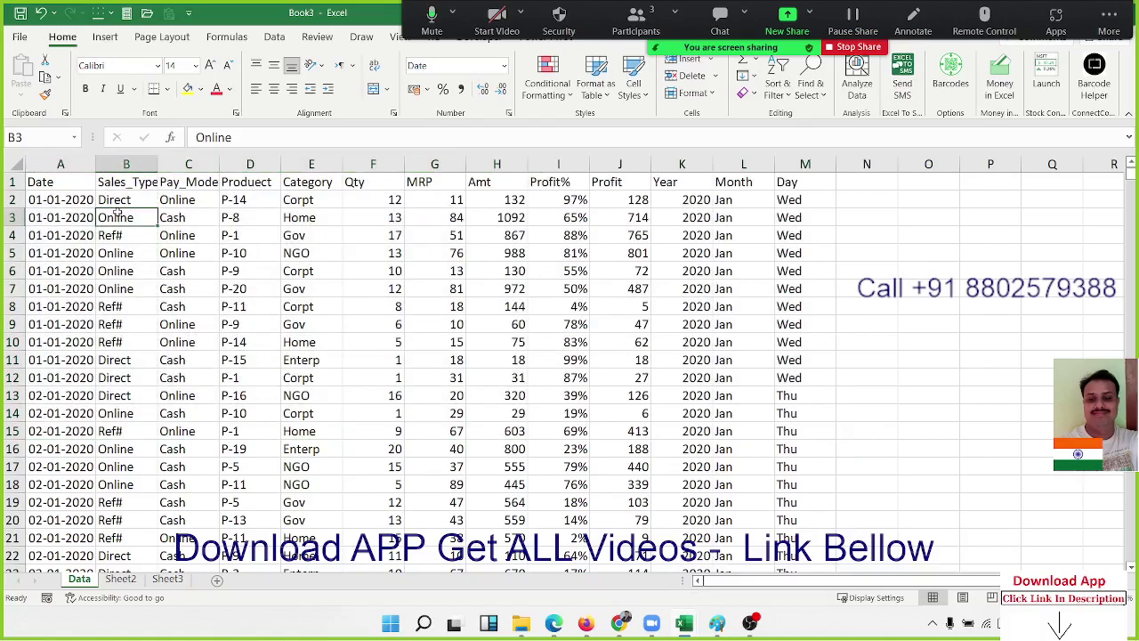
left_click(179, 217)
left_click(236, 223)
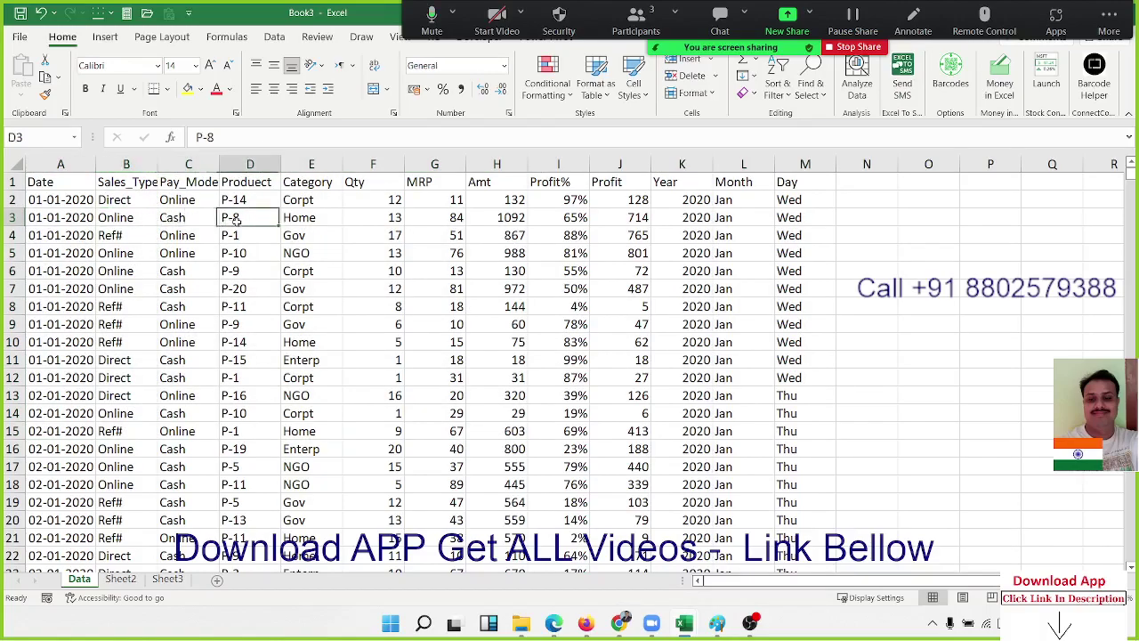
left_click(297, 219)
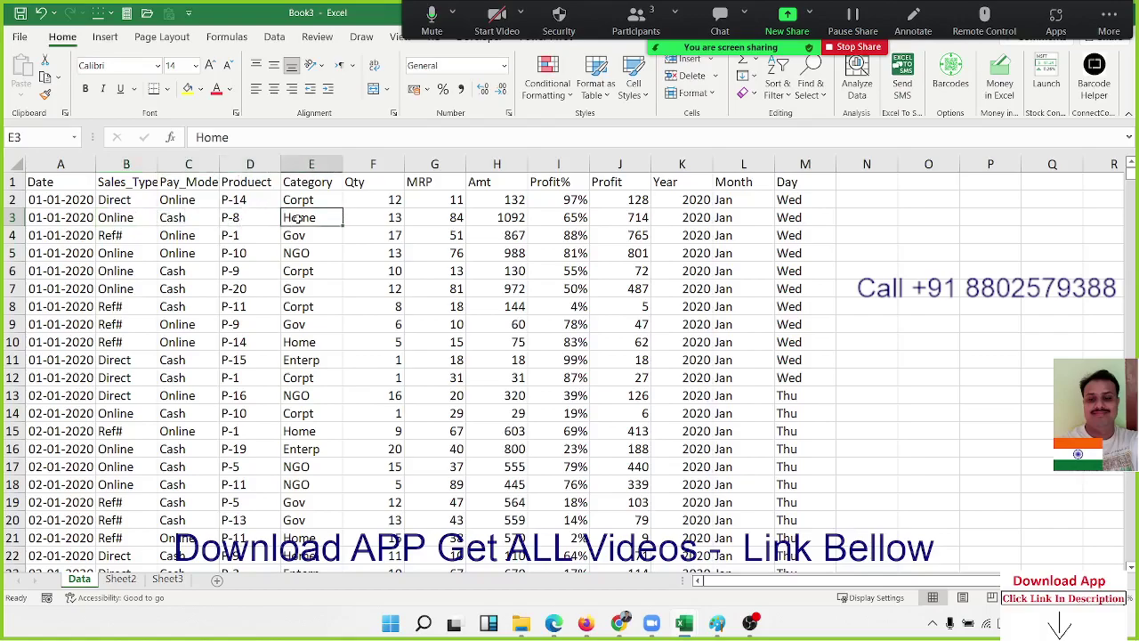
left_click(374, 216)
left_click(438, 215)
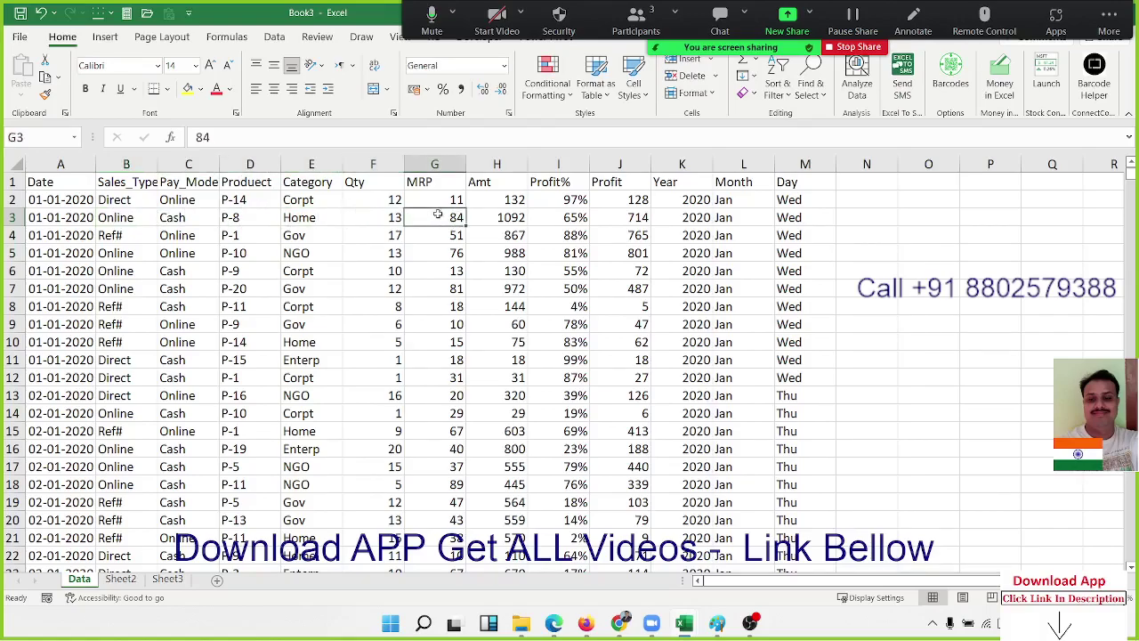
Inspect the Amt, Profit%, Profit, YEAR, month and weekday formulas in row 3, leaving them unchanged
left_click(491, 218)
left_click(568, 219)
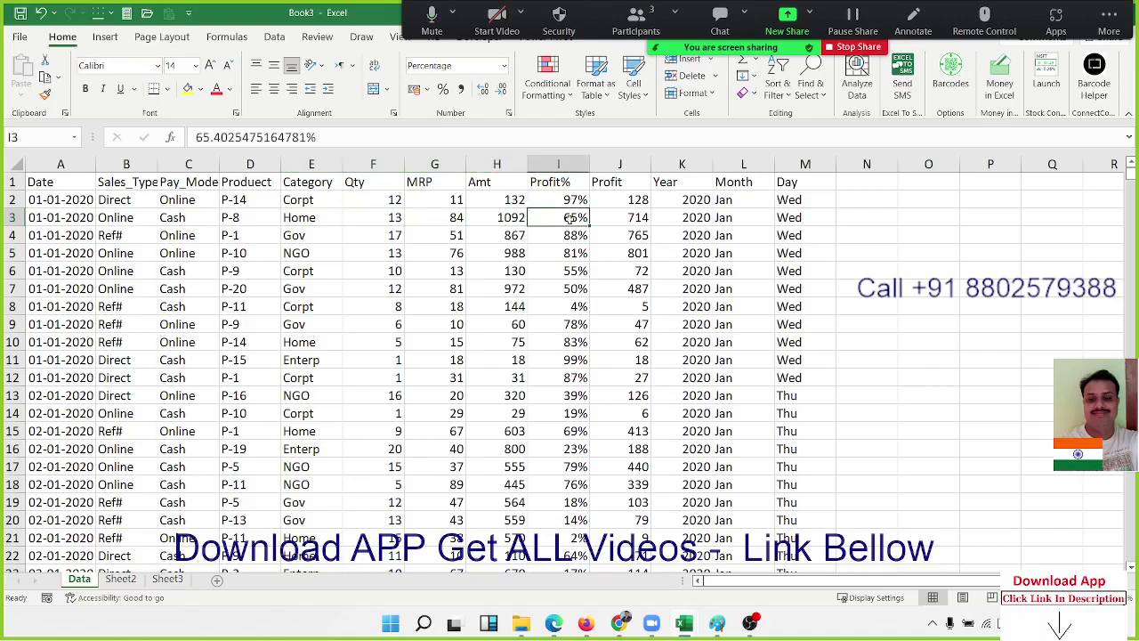
left_click(641, 221)
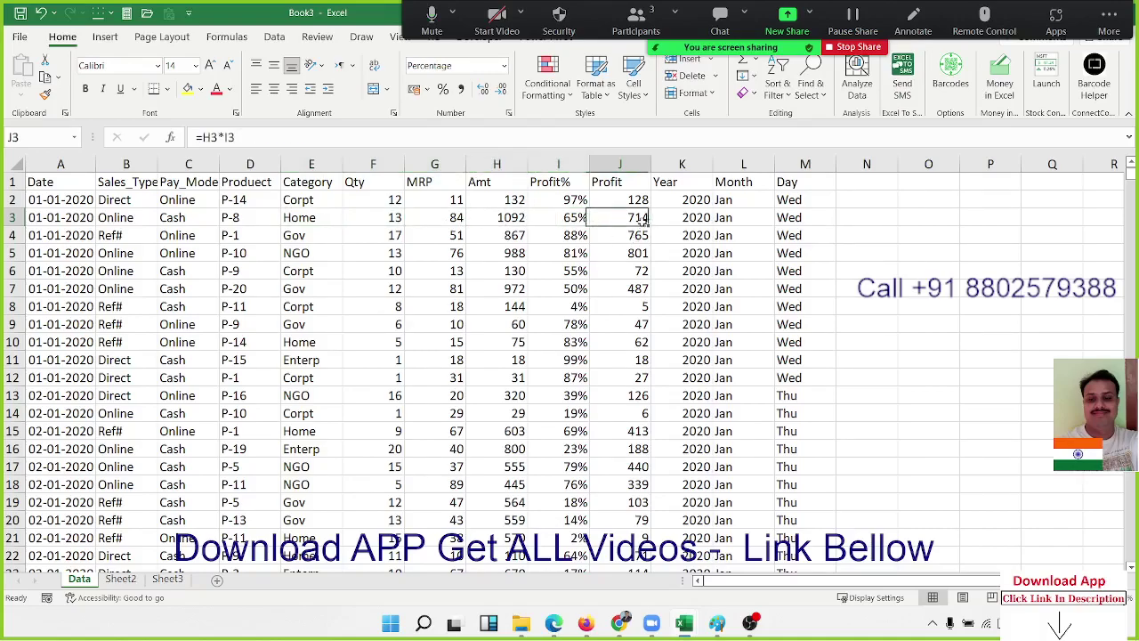
double_click(712, 223)
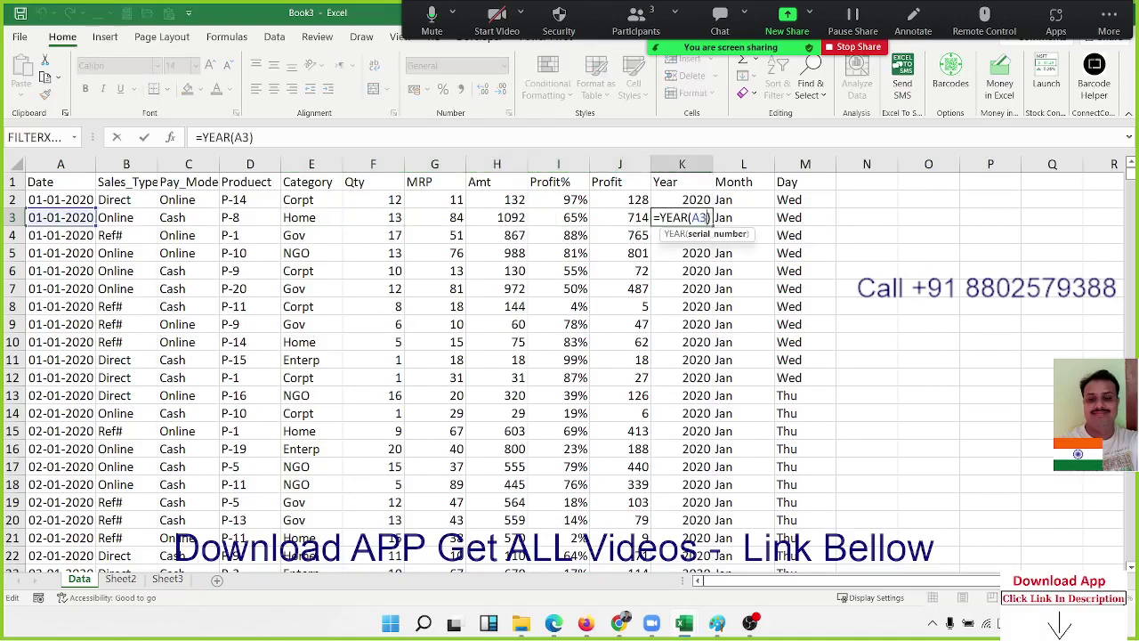
key("Escape")
left_click(753, 221)
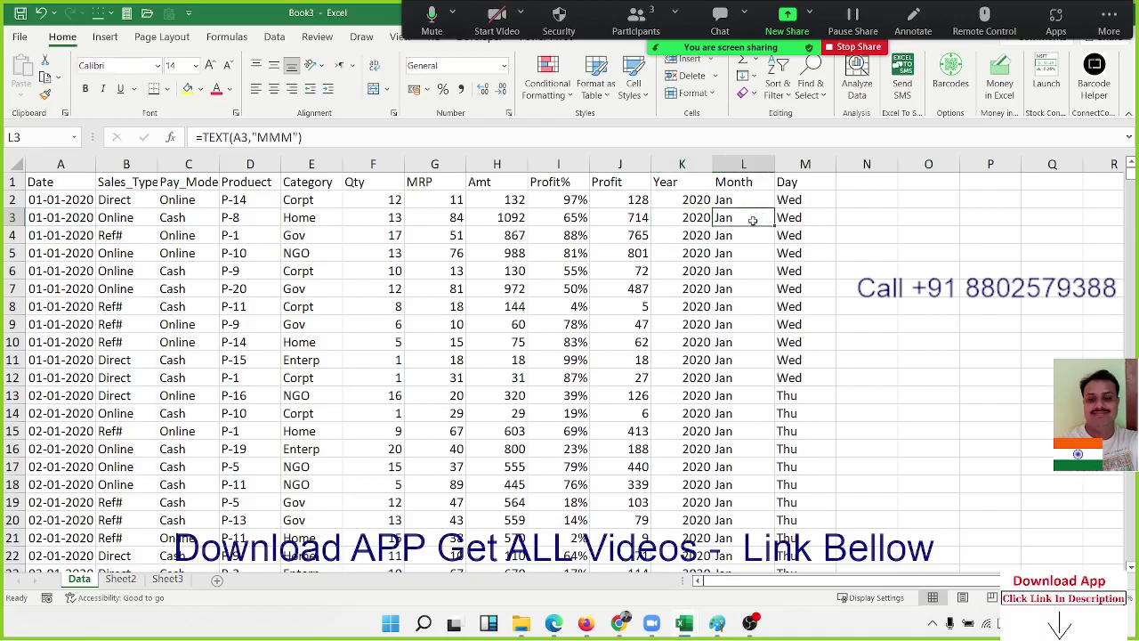
double_click(753, 222)
key("Escape")
double_click(791, 220)
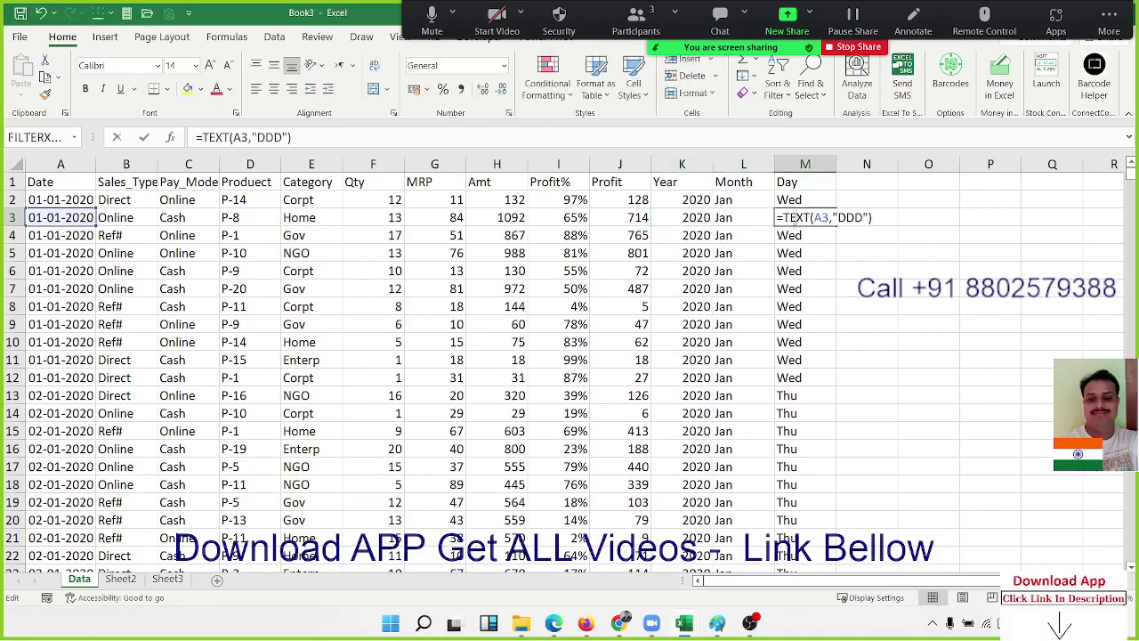
key("Escape")
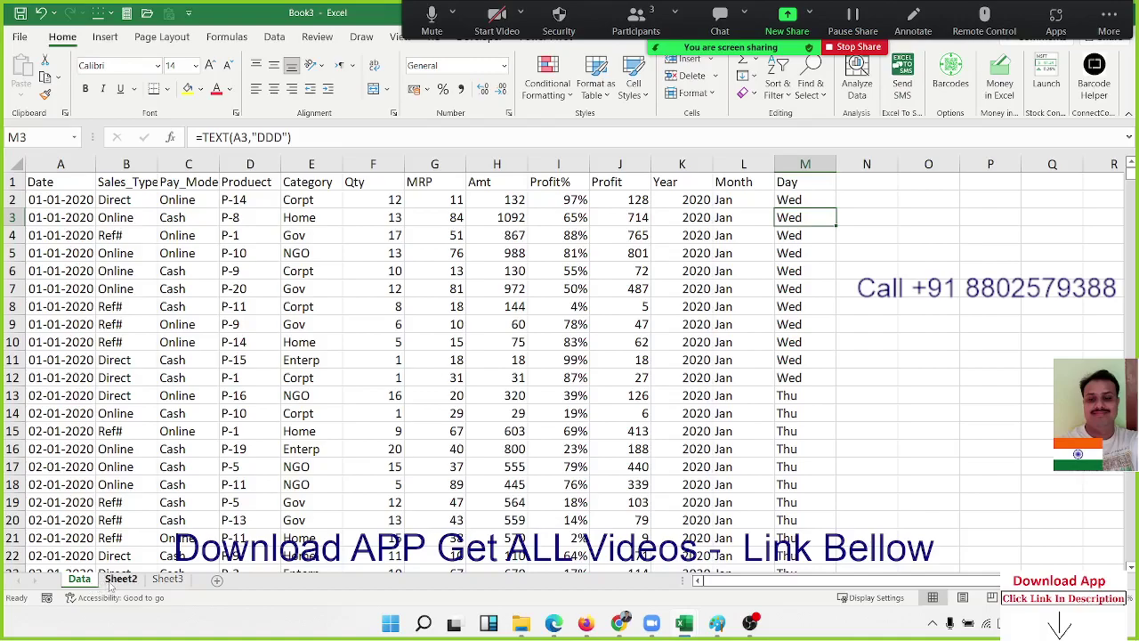
Rename Sheet2 to Support, first trying Pivot
left_click(111, 582)
double_click(110, 580)
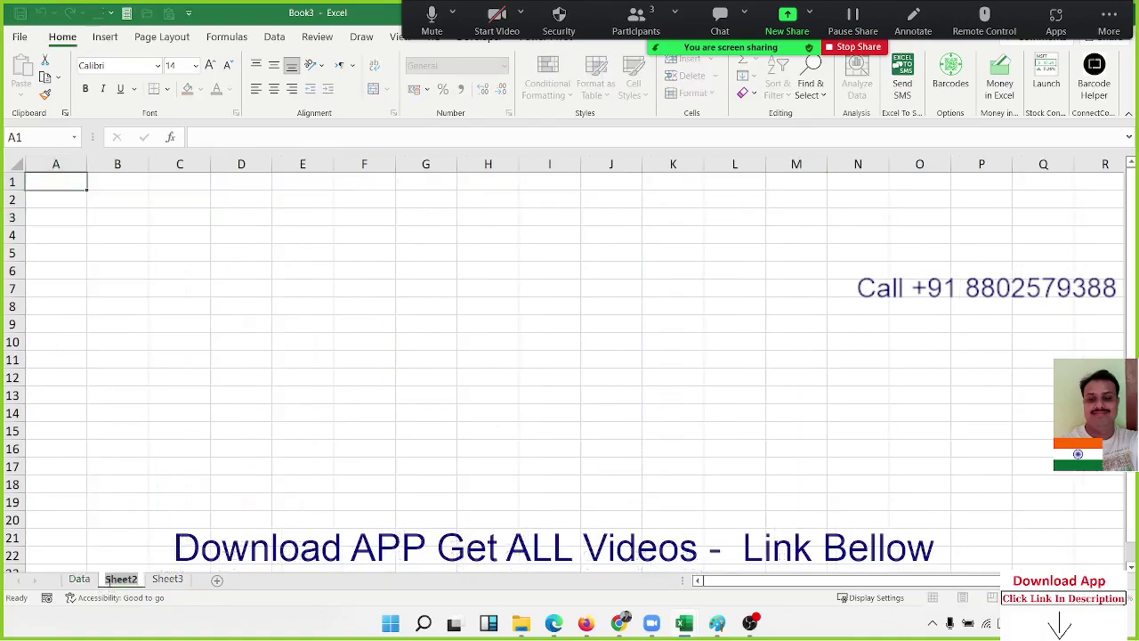
type("Pivot")
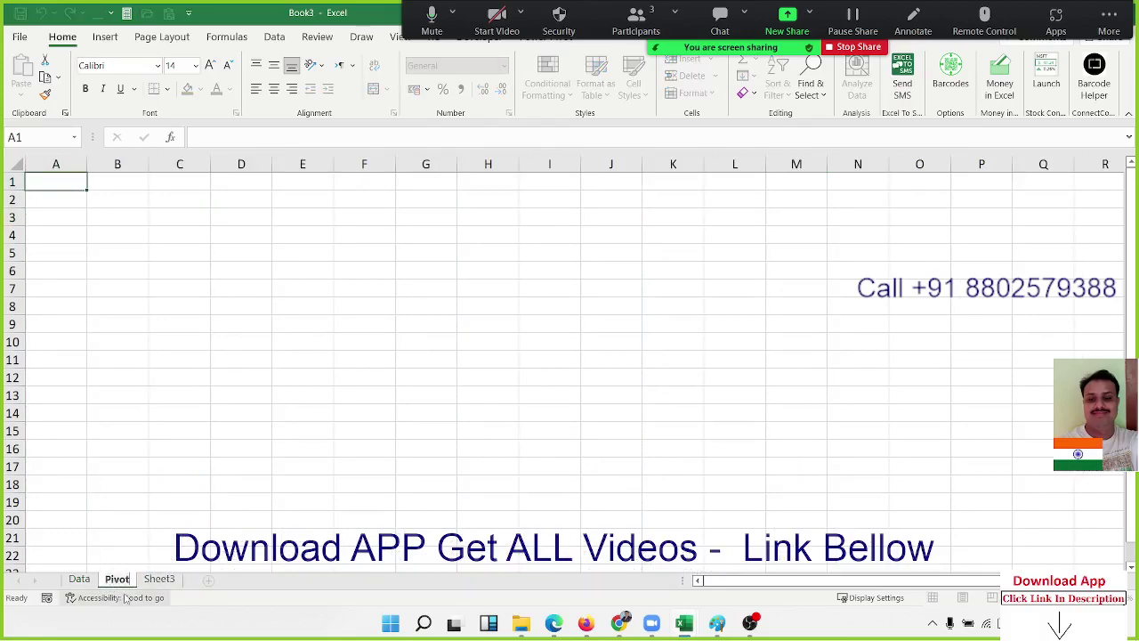
left_click(79, 381)
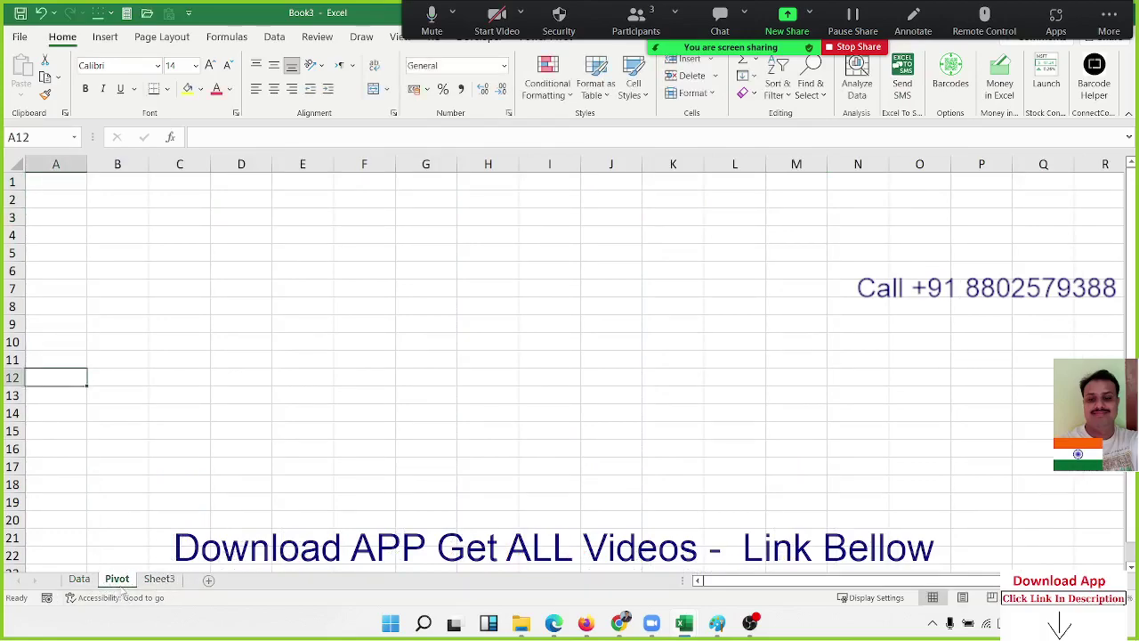
double_click(118, 579)
type("Suppo")
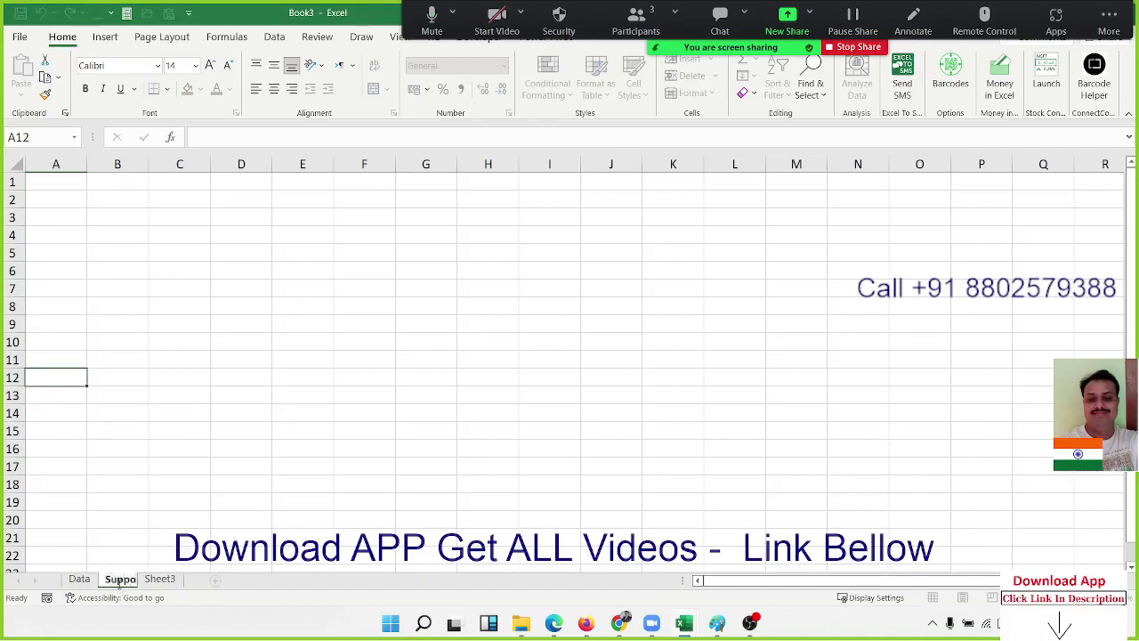
type("rt")
left_click(161, 544)
Rename Sheet3 to Dashboard
left_click(175, 579)
double_click(175, 579)
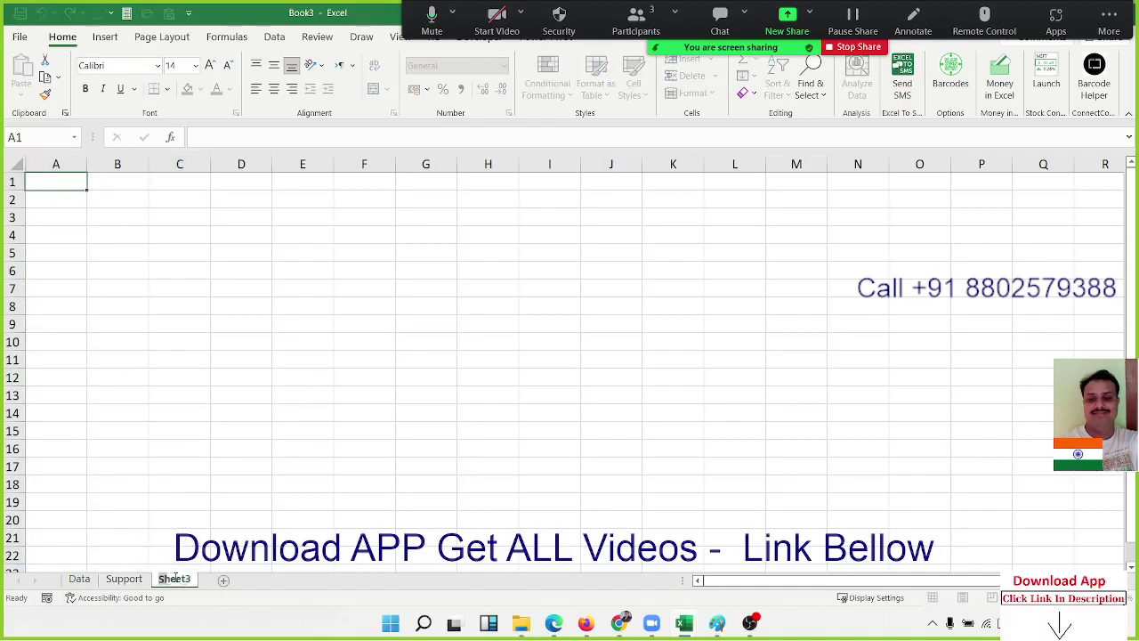
type("Dashboar")
type("d")
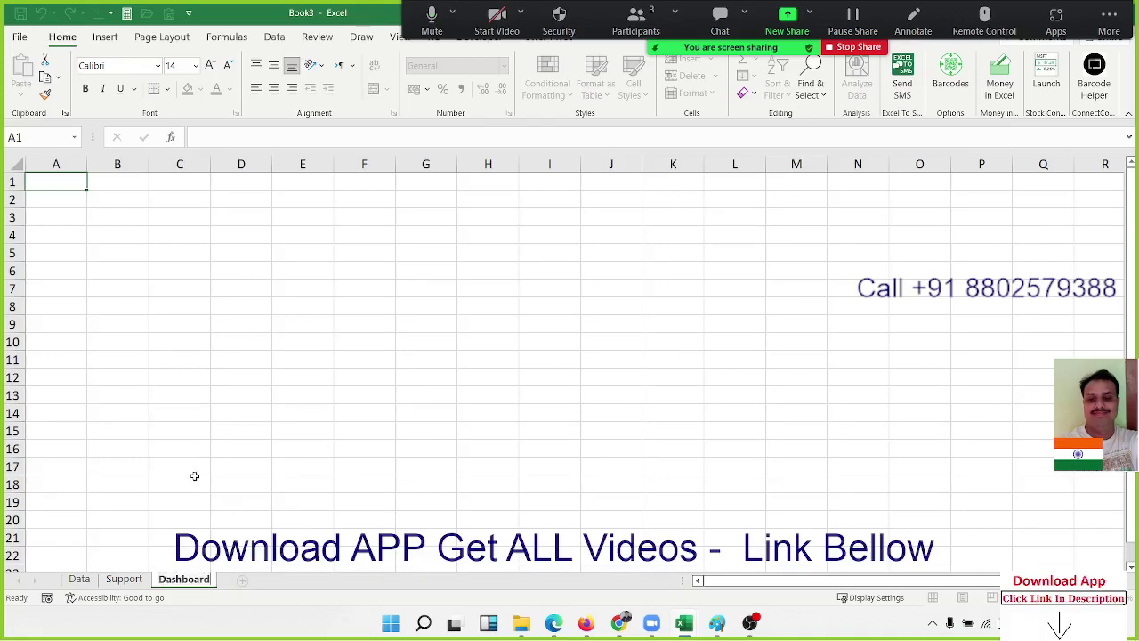
left_click(196, 480)
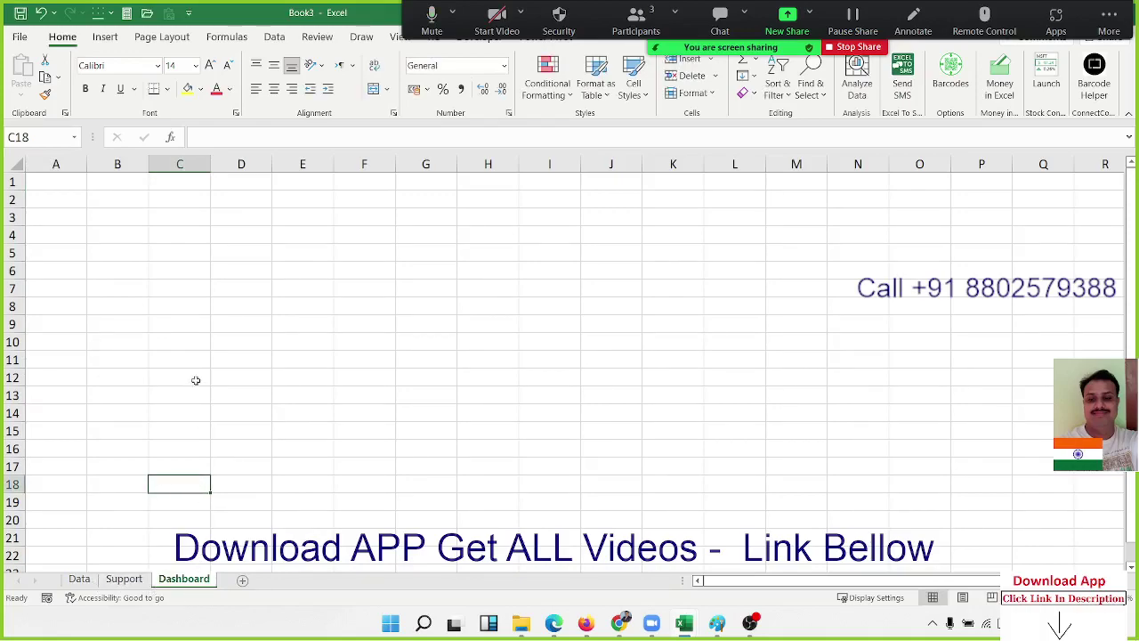
Fill the block from A1 to roughly row 57, column AC with white
left_click(53, 184)
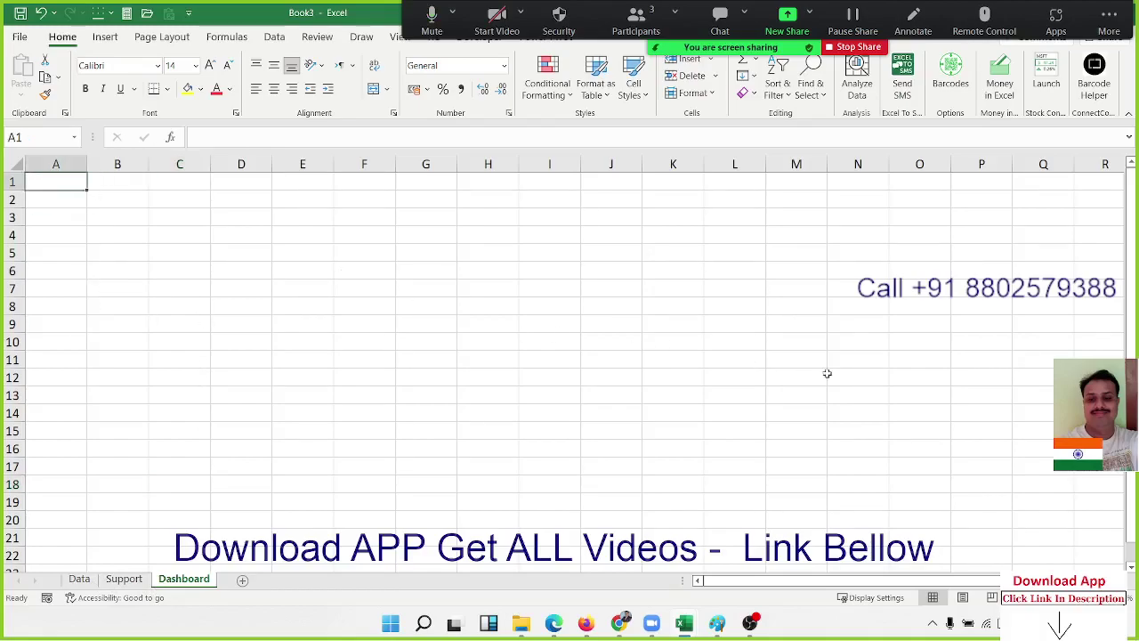
scroll(891, 407, "down", 2)
scroll(891, 407, "down", 2)
scroll(891, 407, "down", 1)
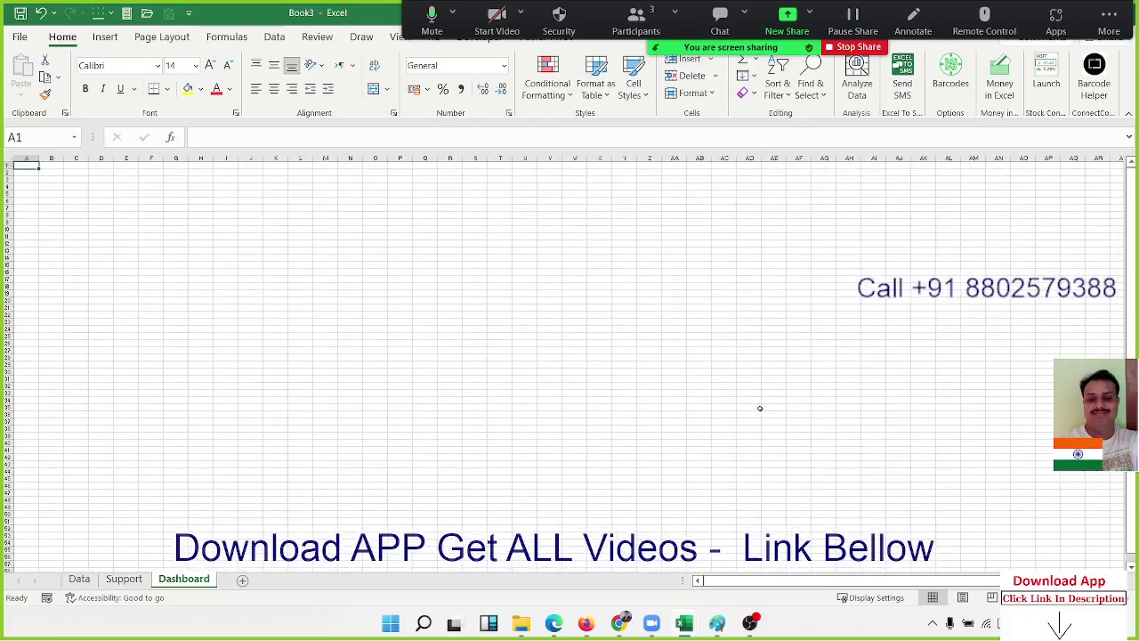
left_click(731, 567, "shift")
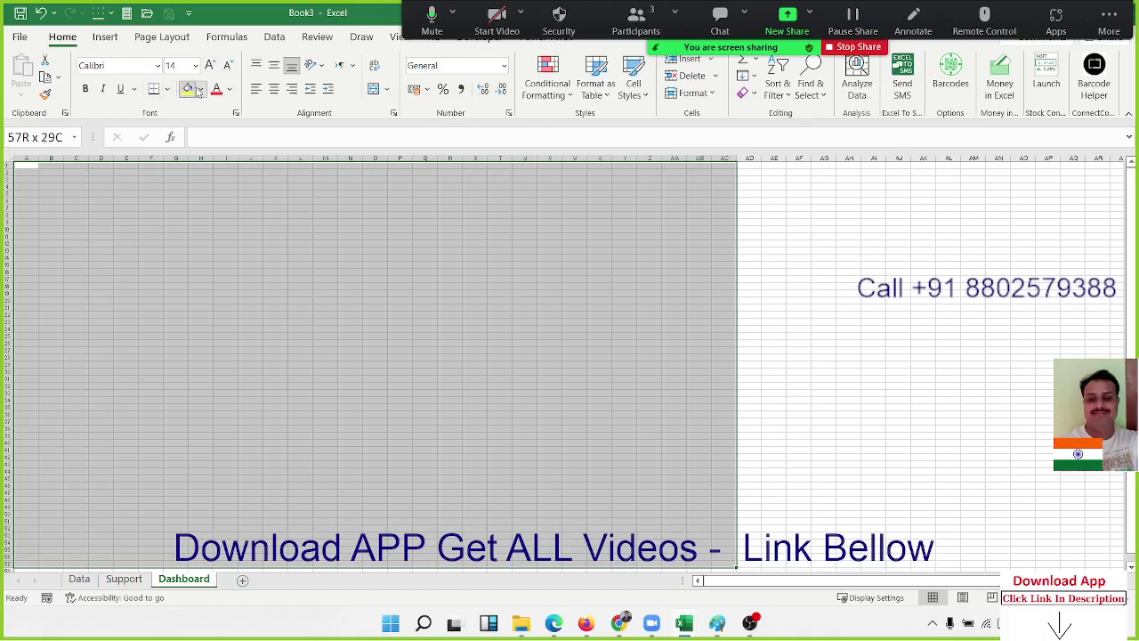
left_click(199, 90)
left_click(186, 129)
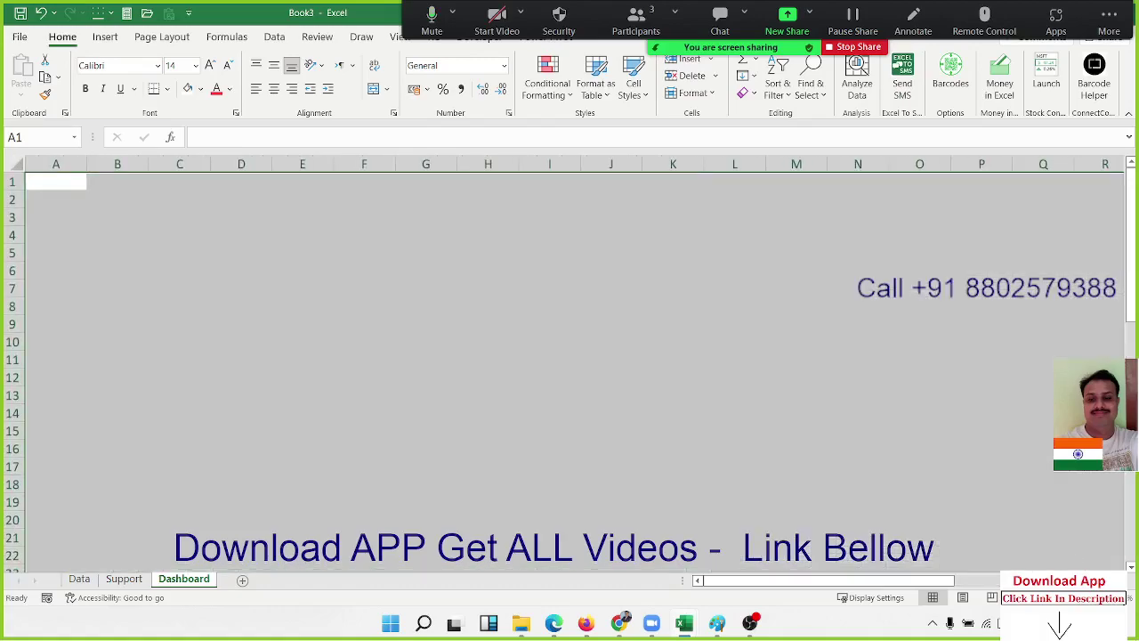
Move around the sheet to check how far the white fill extends
left_click(797, 236)
key("ctrl+Down")
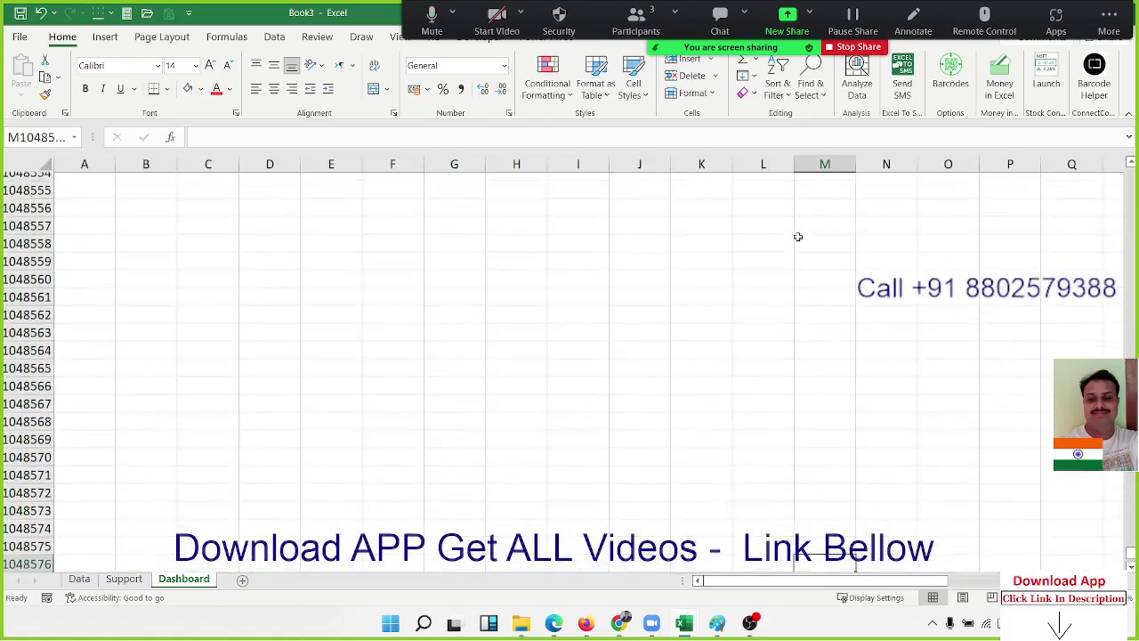
key("ctrl+Up")
key("ctrl+Left")
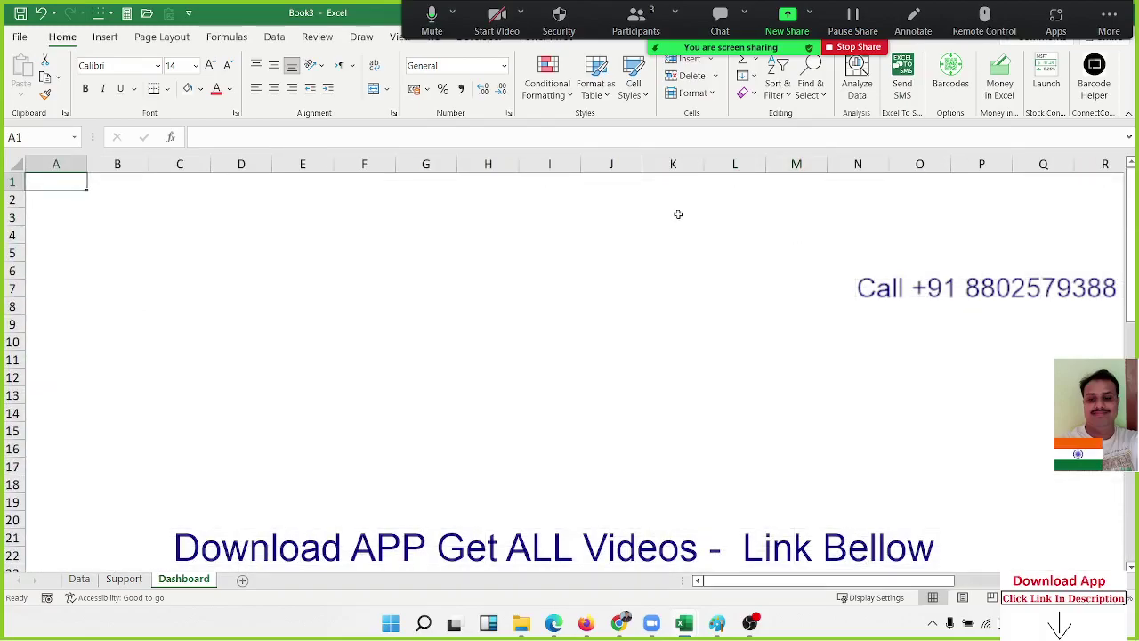
scroll(614, 246, "down", 13)
scroll(570, 266, "up", 13)
scroll(535, 275, "down", 12)
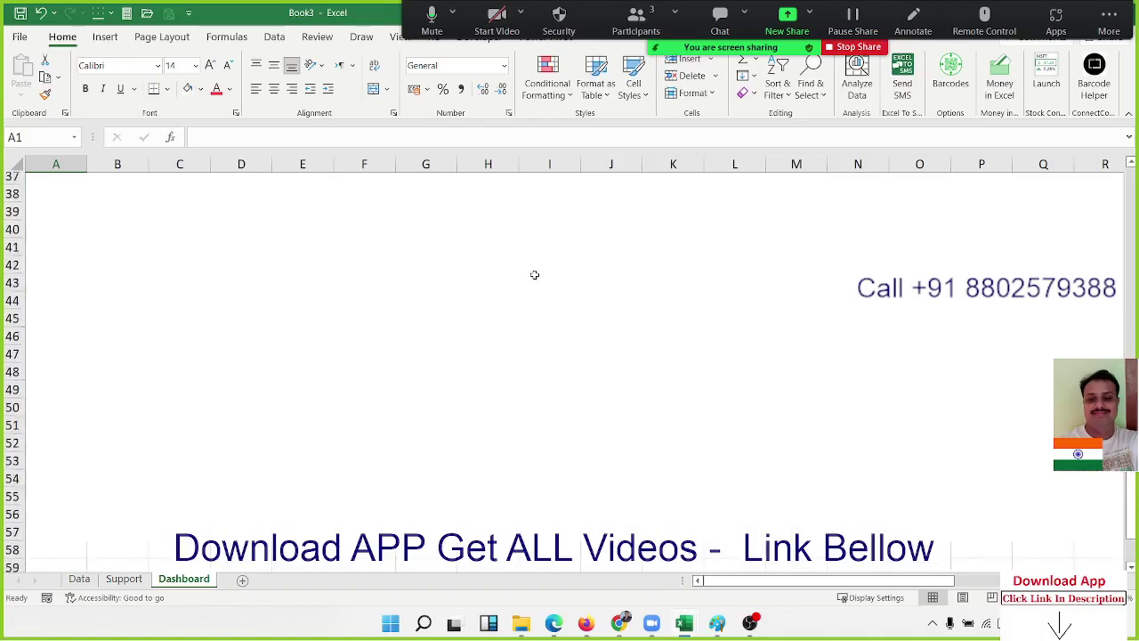
scroll(532, 277, "up", 12)
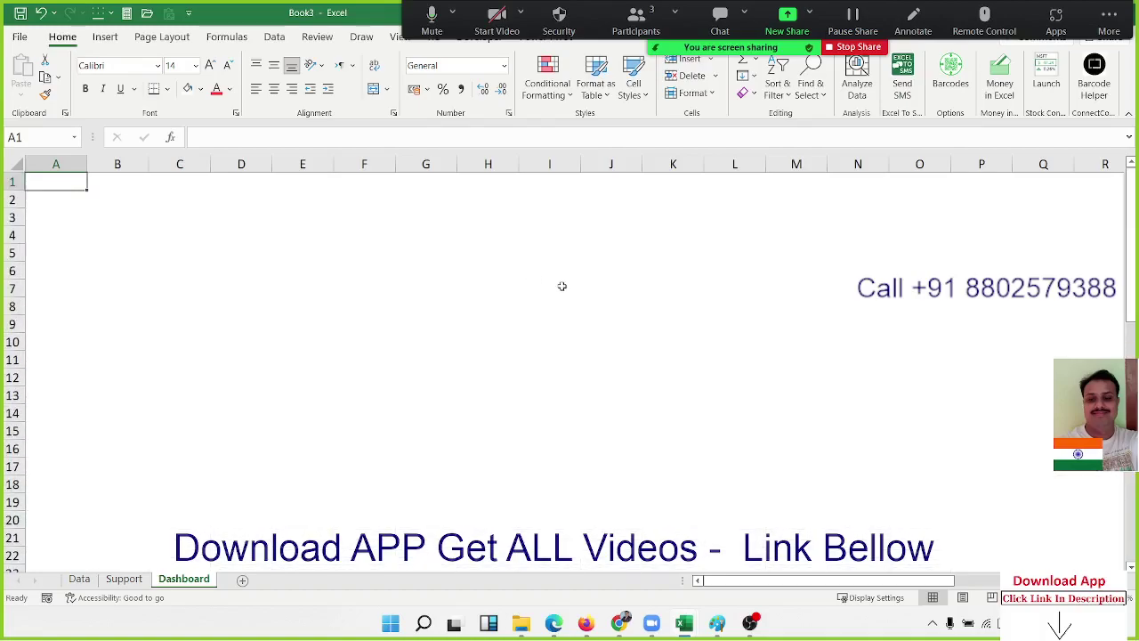
scroll(562, 286, "down", 6)
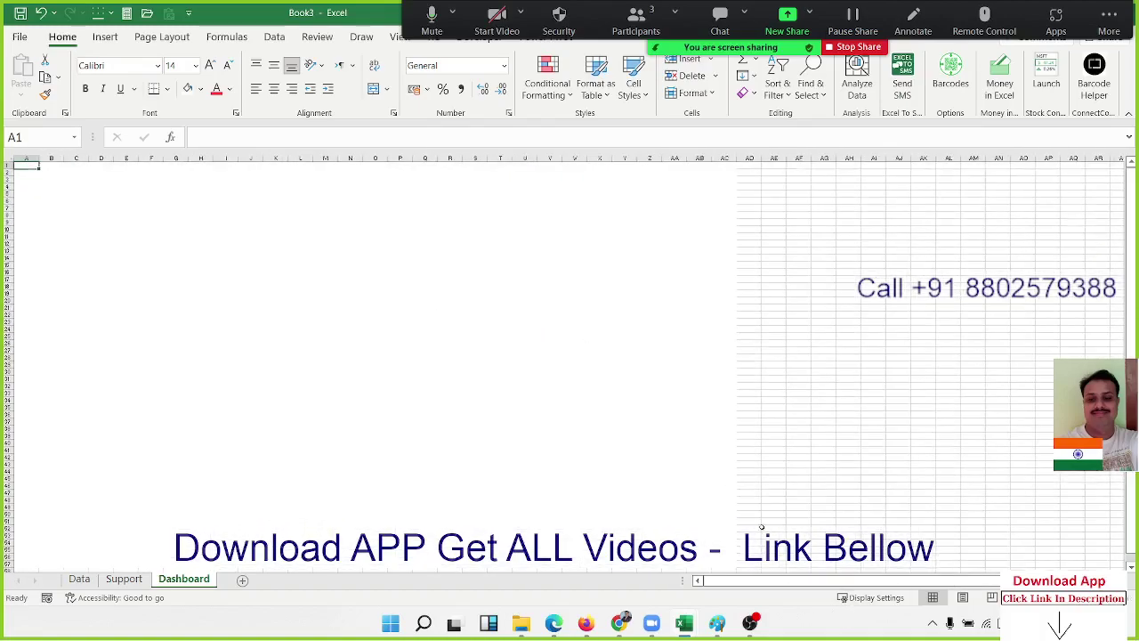
Extend the white block one row down, refill it white, and return toward A1
left_click(727, 490, "shift")
left_click_drag(727, 491, 732, 491)
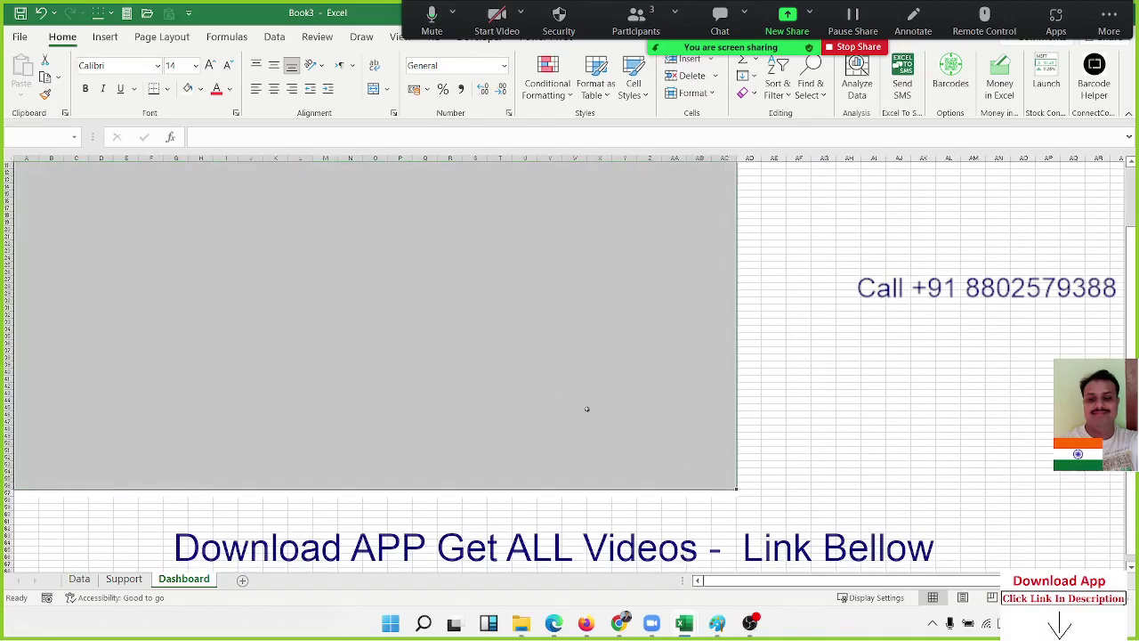
key("shift+Down")
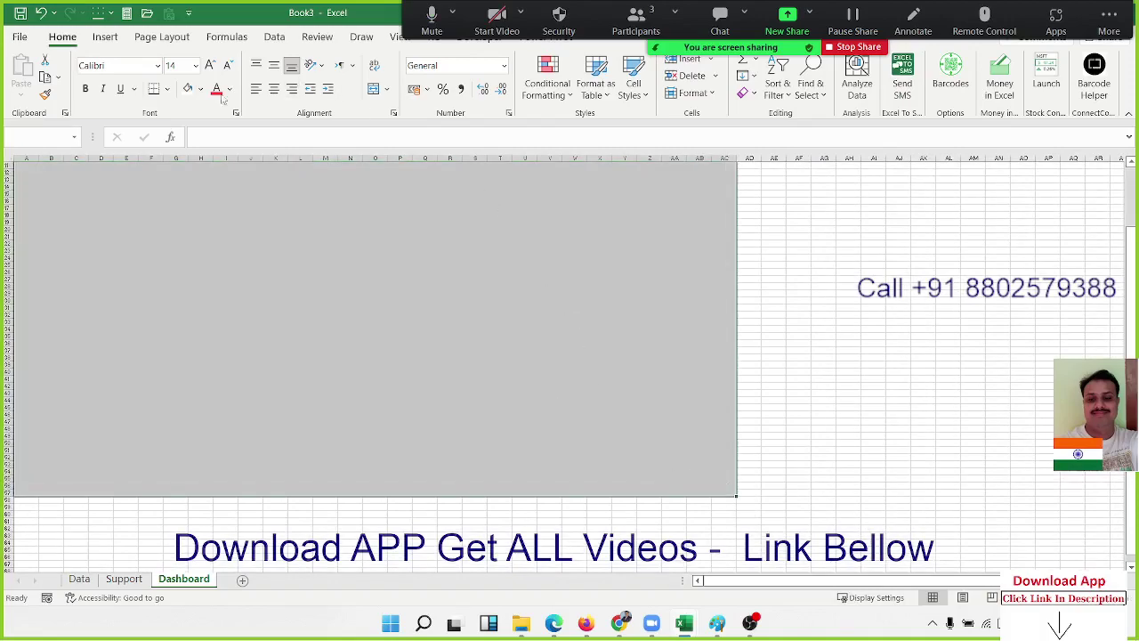
left_click(200, 89)
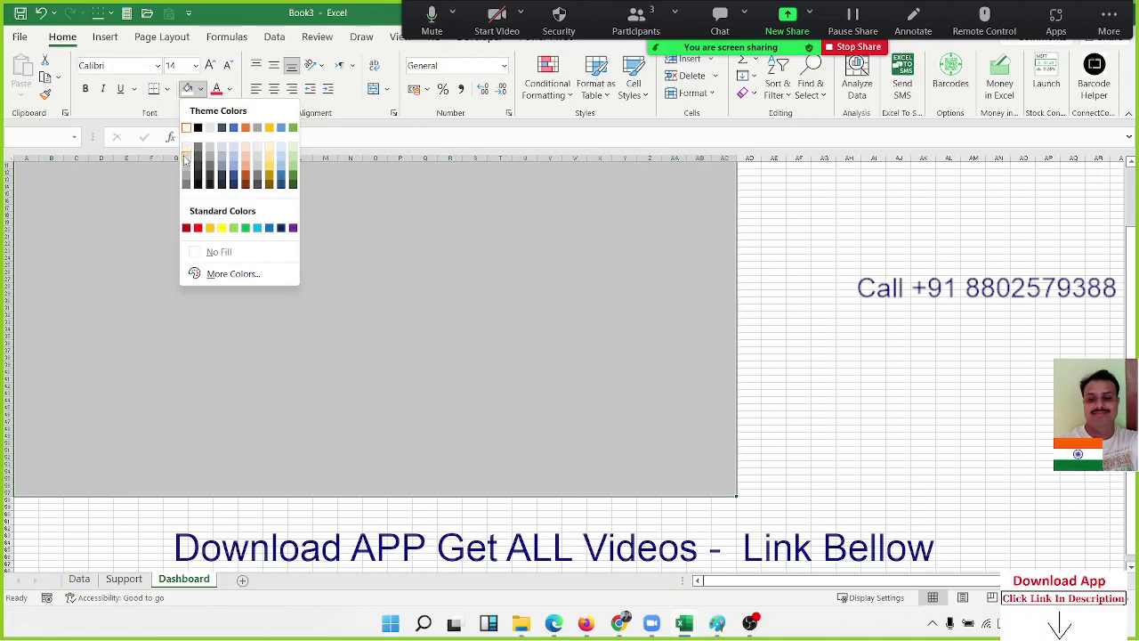
left_click(187, 158)
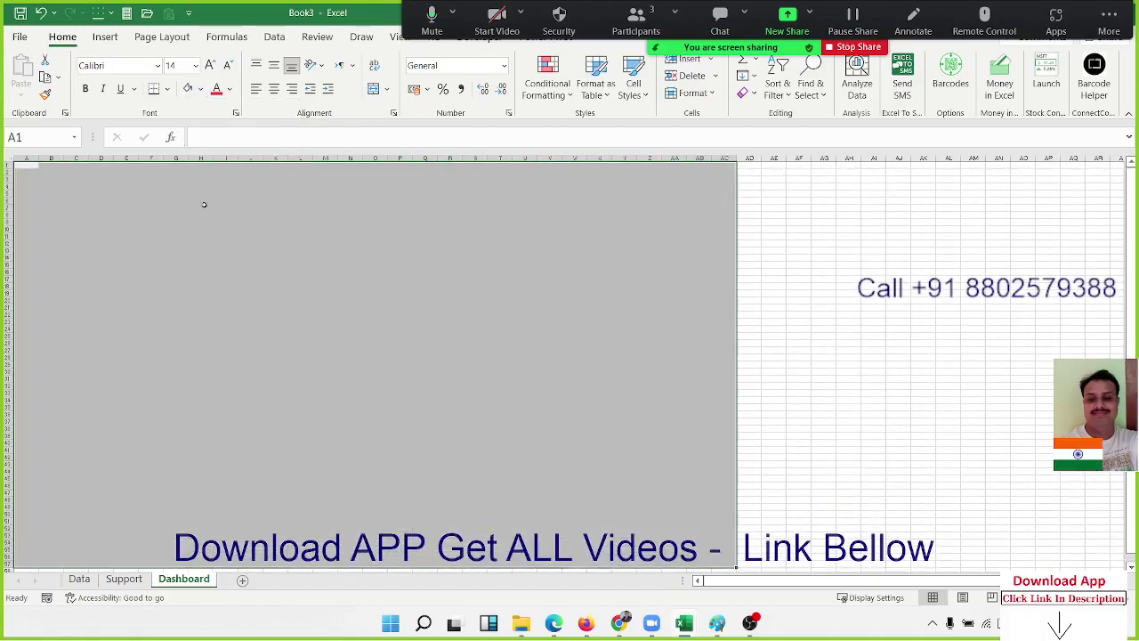
left_click(204, 205)
scroll(204, 208, "up", 2)
scroll(205, 208, "up", 2)
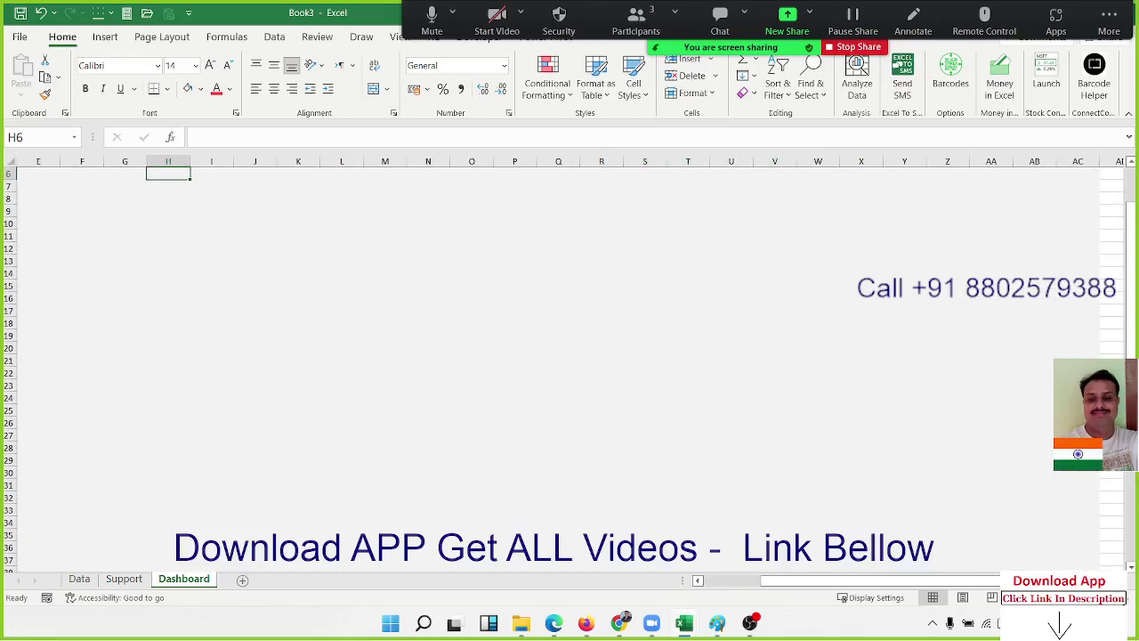
key("Up")
key("Up")
key("Up")
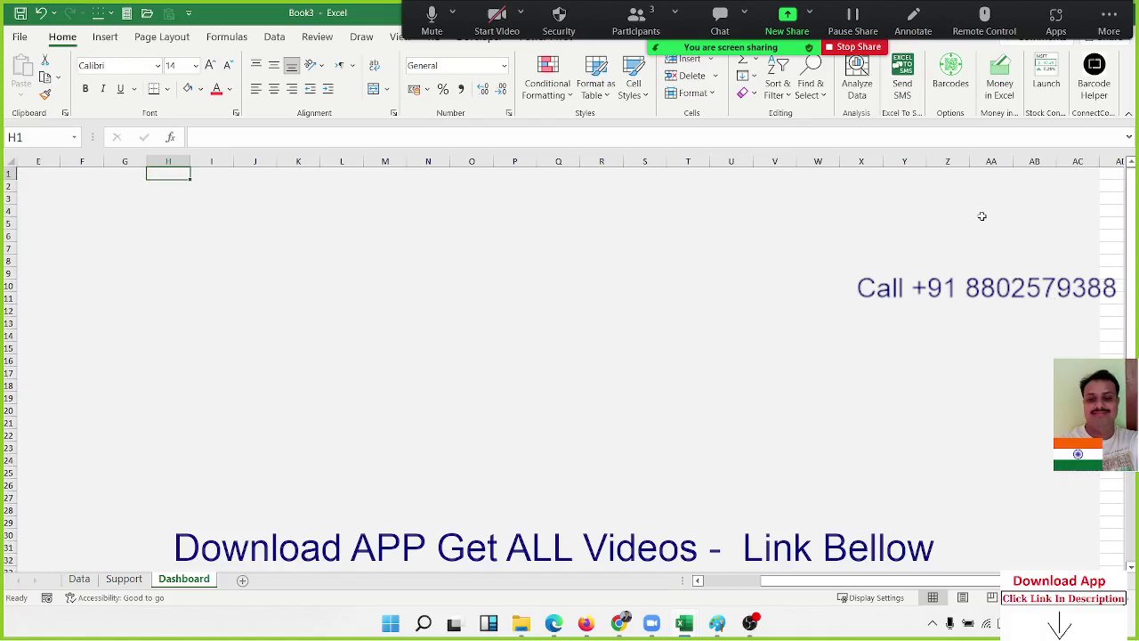
key("Left")
key("Left")
key("Left")
key("Left")
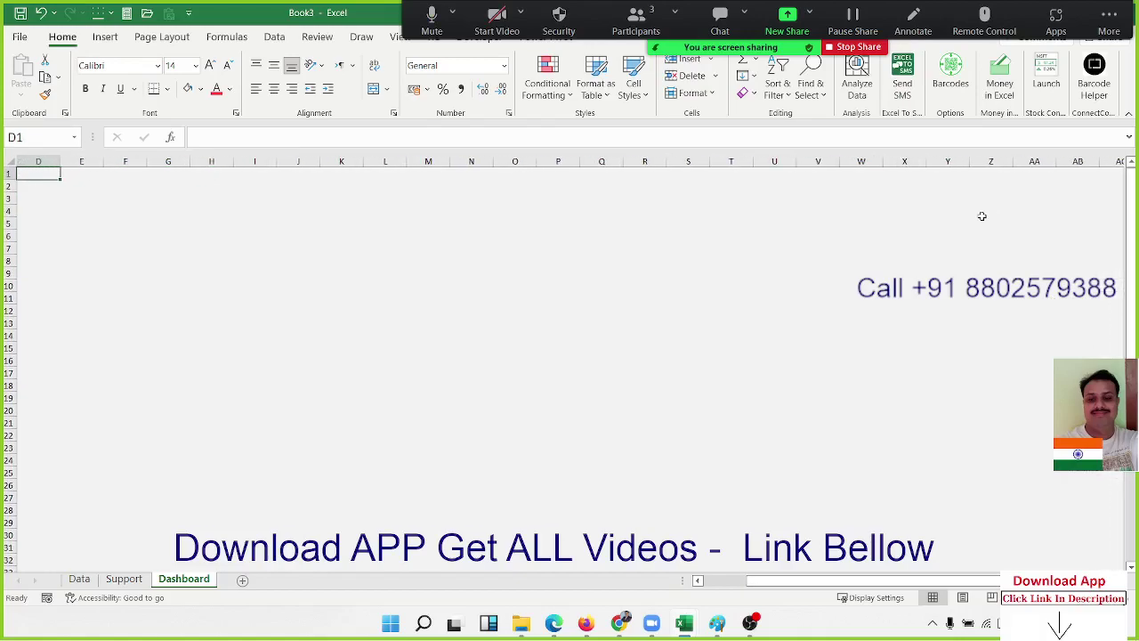
key("Left")
key("Left")
key("Left")
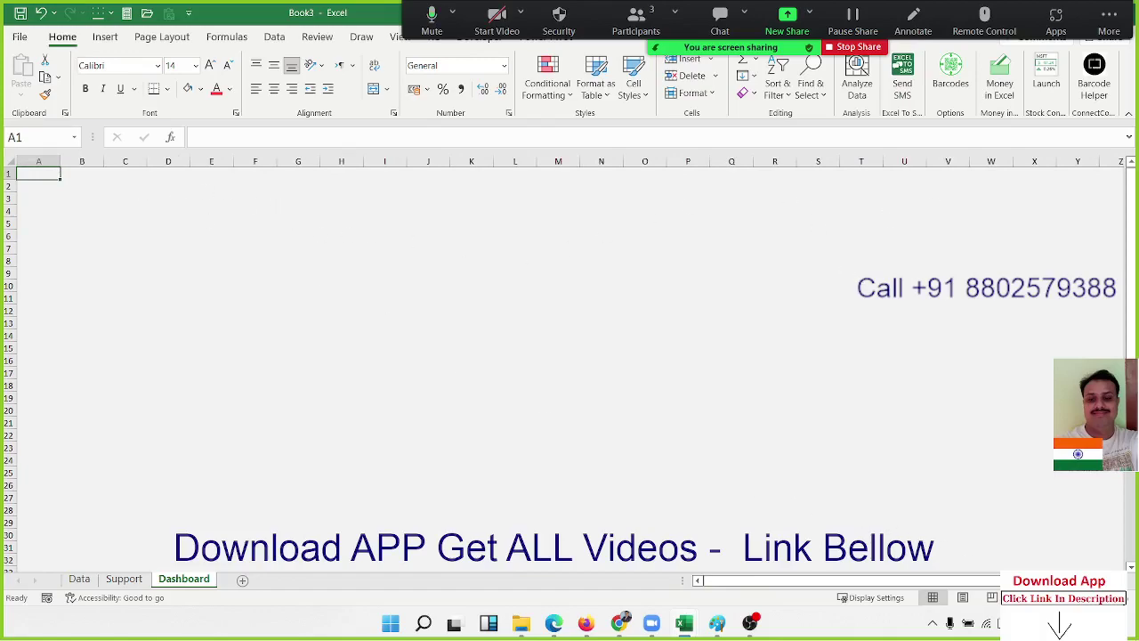
Narrow column A to a slim 40-pixel margin and select from B2 across toward E2
scroll(346, 247, "up", 4)
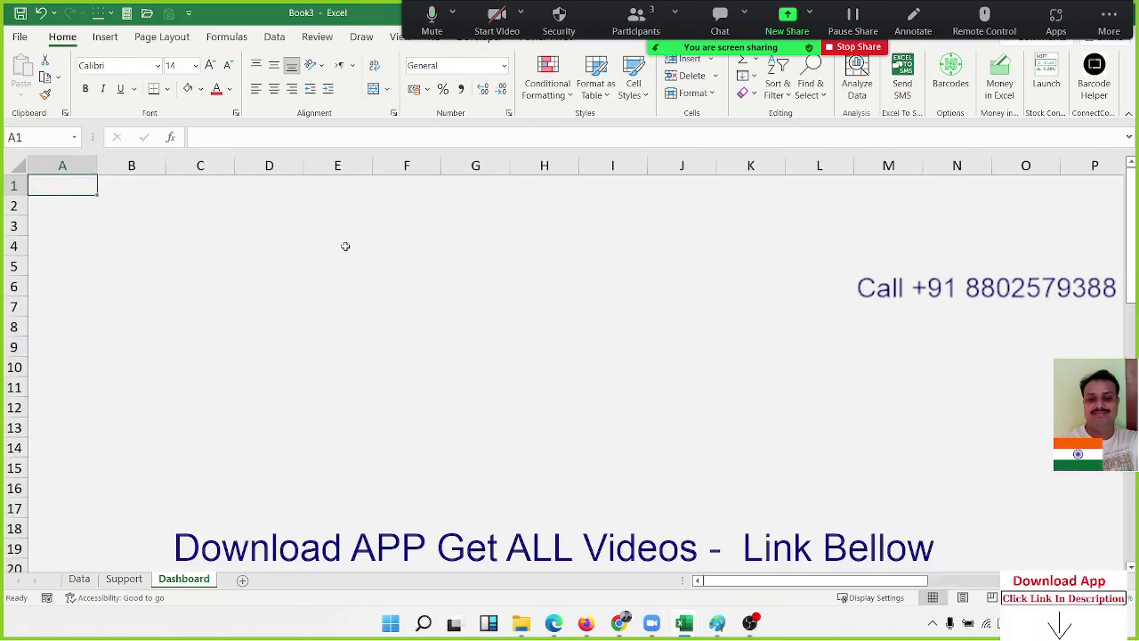
left_click(147, 206)
left_click_drag(97, 165, 49, 165)
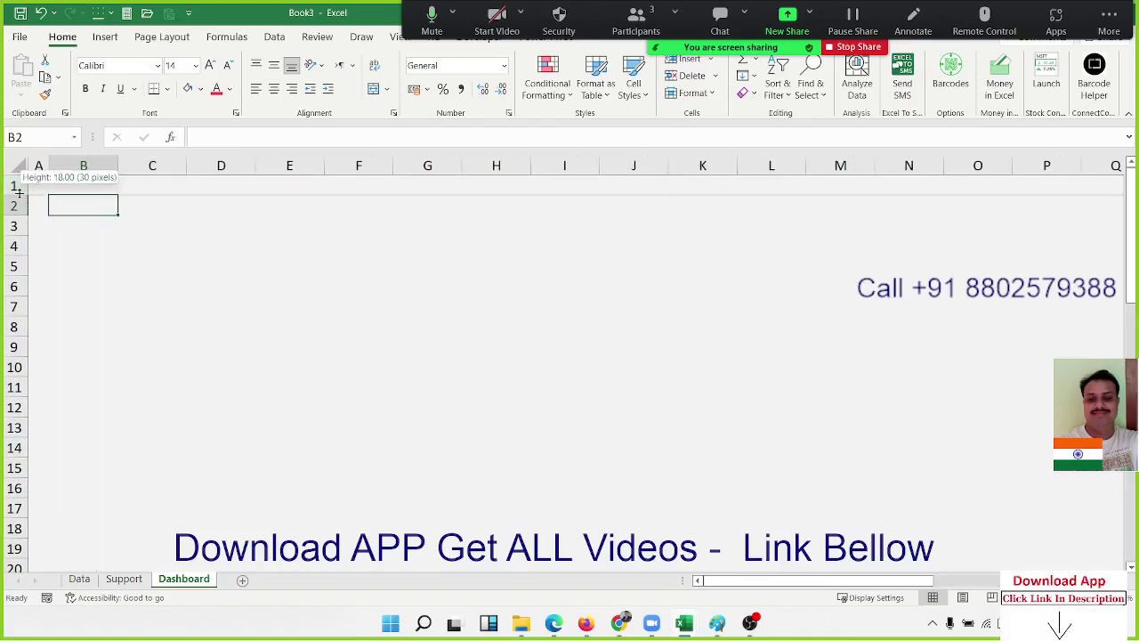
left_click(37, 194)
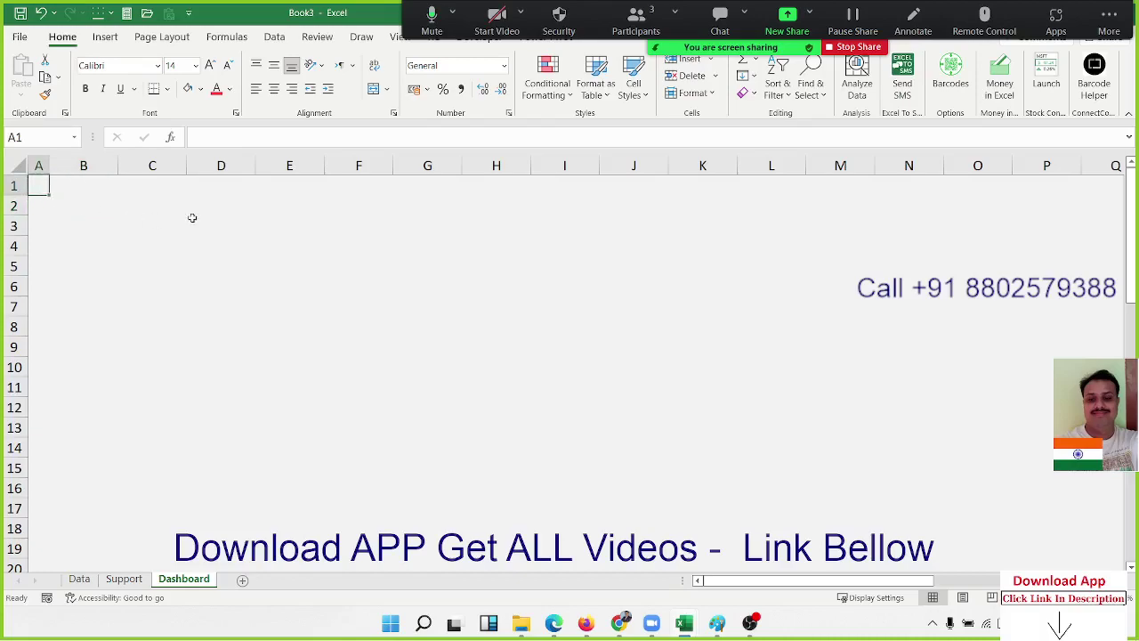
key("Down")
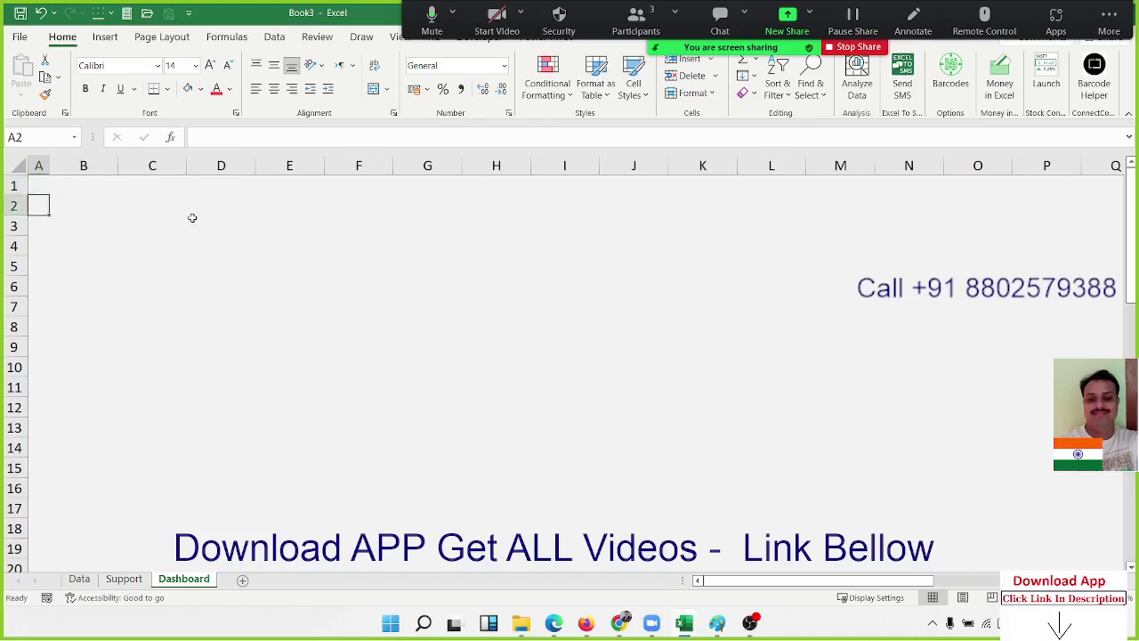
key("Right")
key("shift+Right")
key("shift+Right")
key("shift+Right")
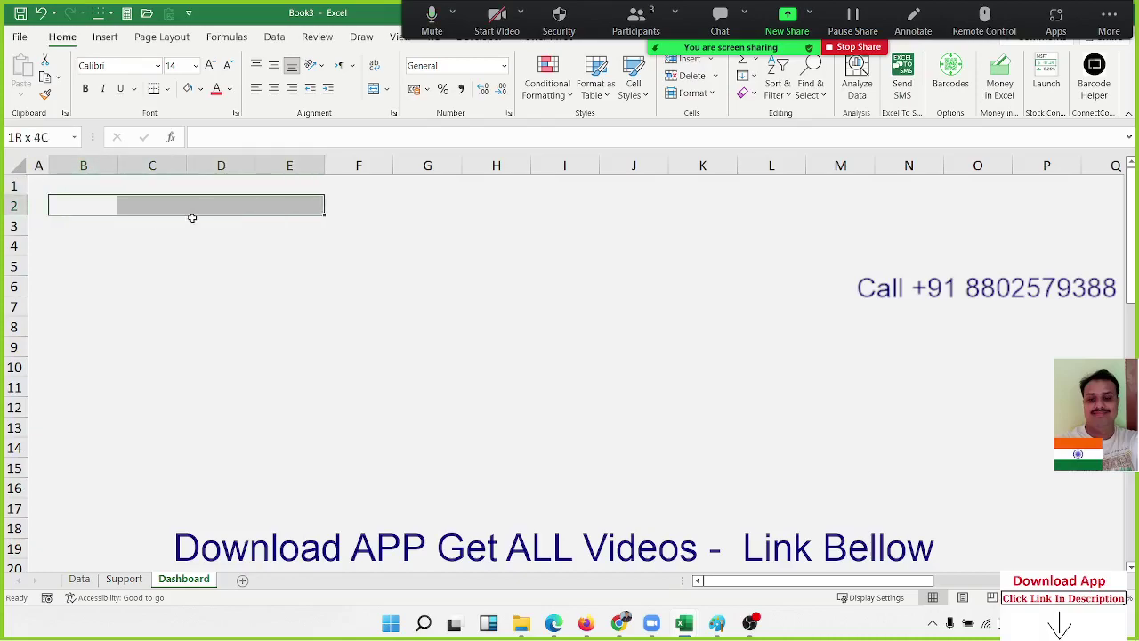
Extend the selection to B2:E4 and fill it with a light colour
key("shift+Down")
key("shift+Down")
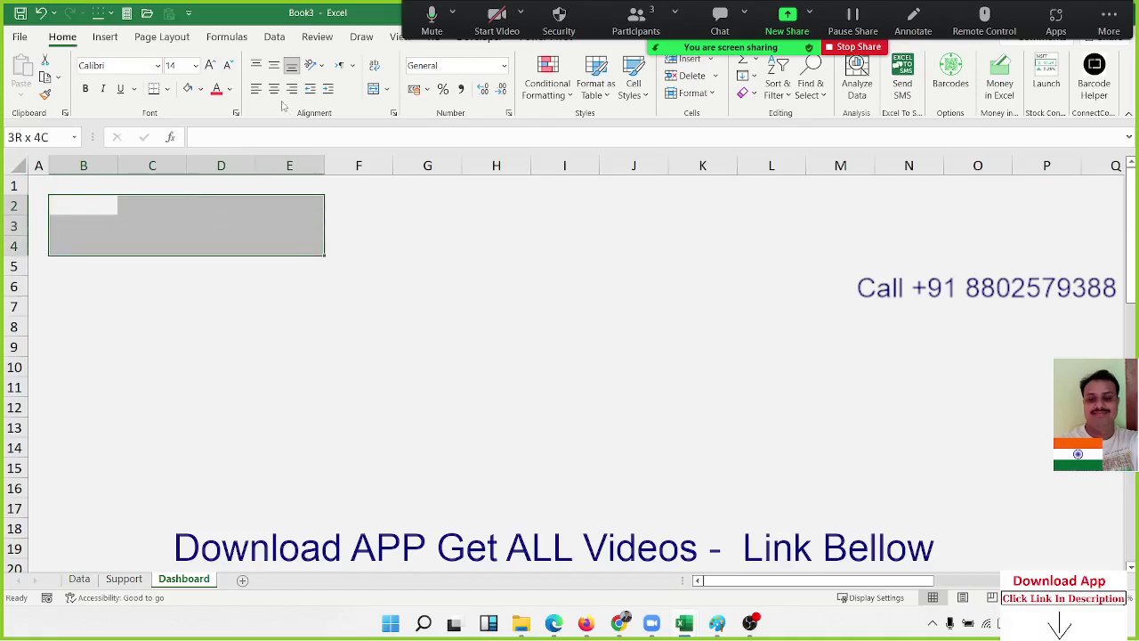
left_click(201, 89)
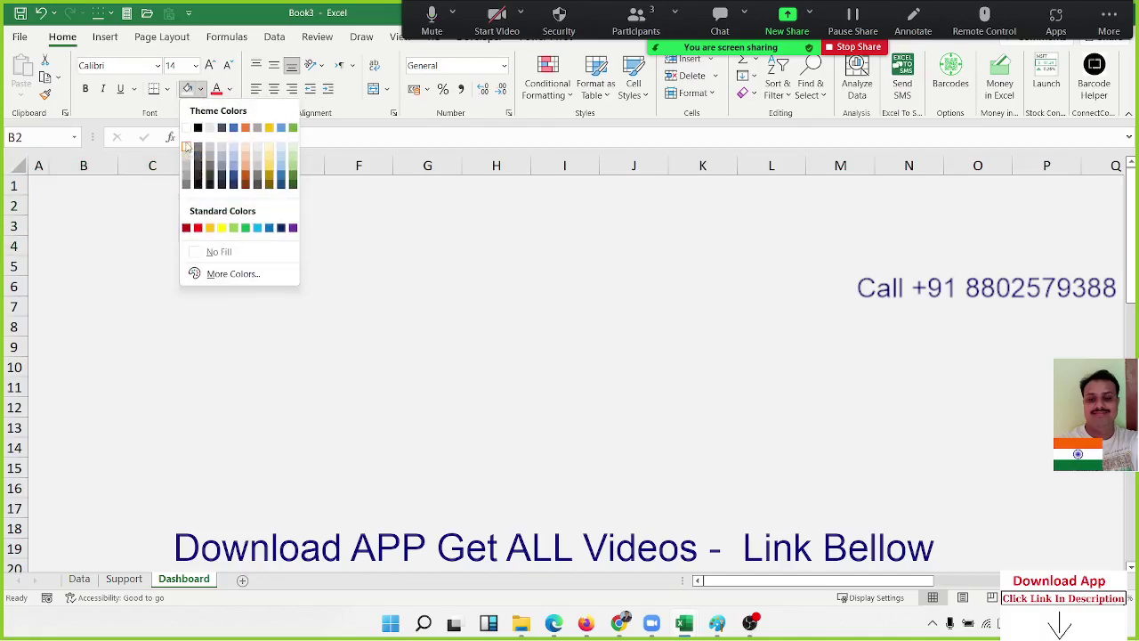
left_click(186, 147)
left_click(229, 323)
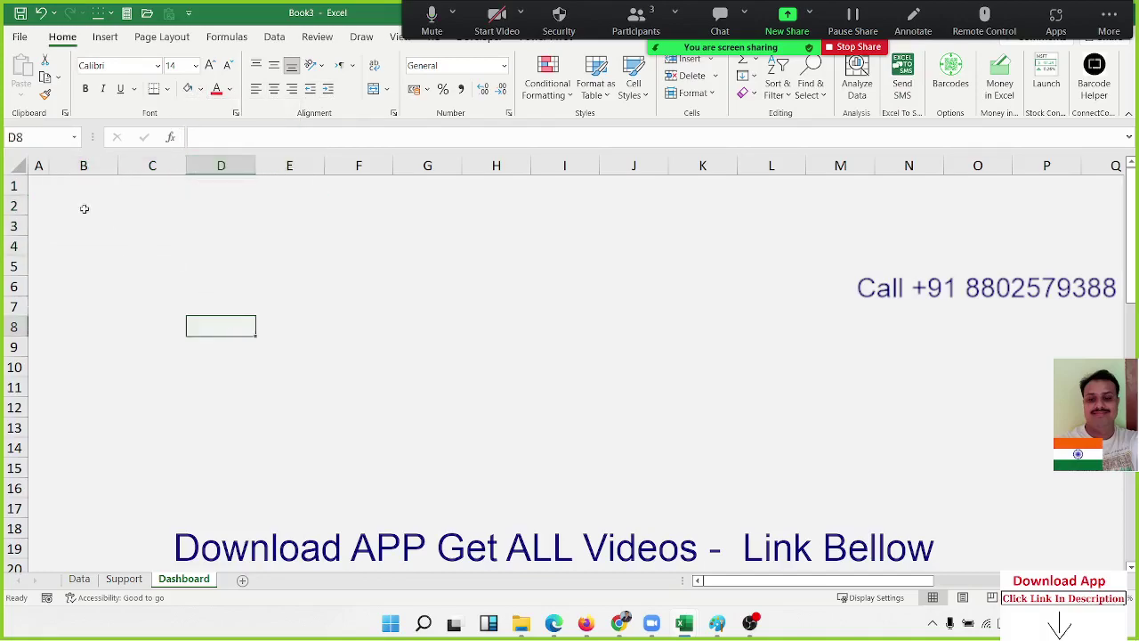
Reselect B2:E4, change its fill to white, and click around to check the block
left_click_drag(84, 208, 292, 256)
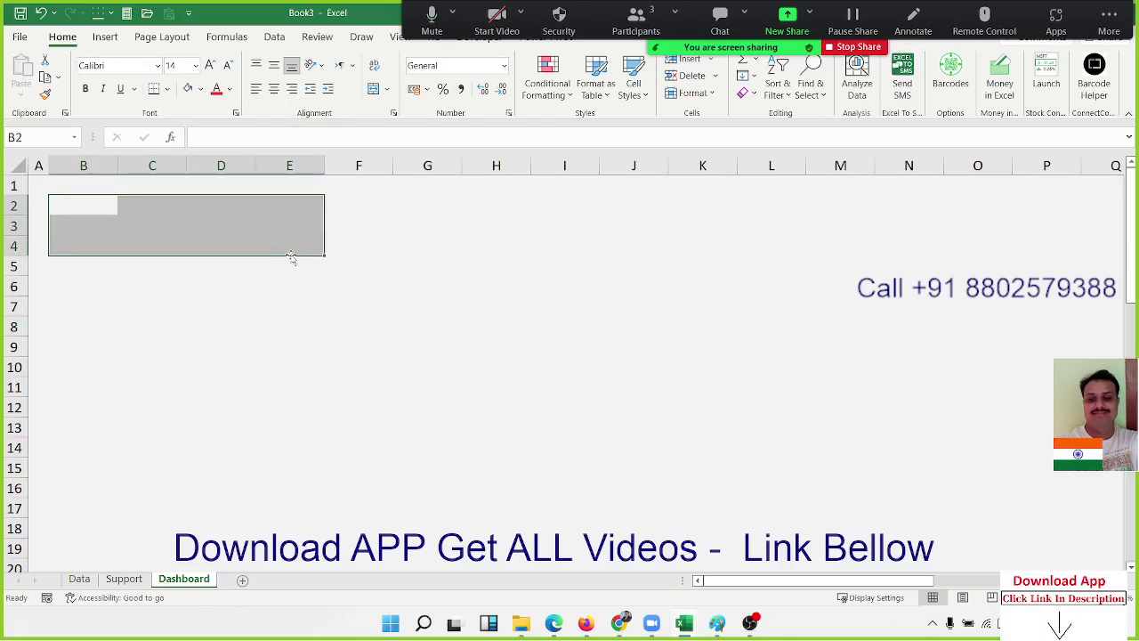
left_click(200, 88)
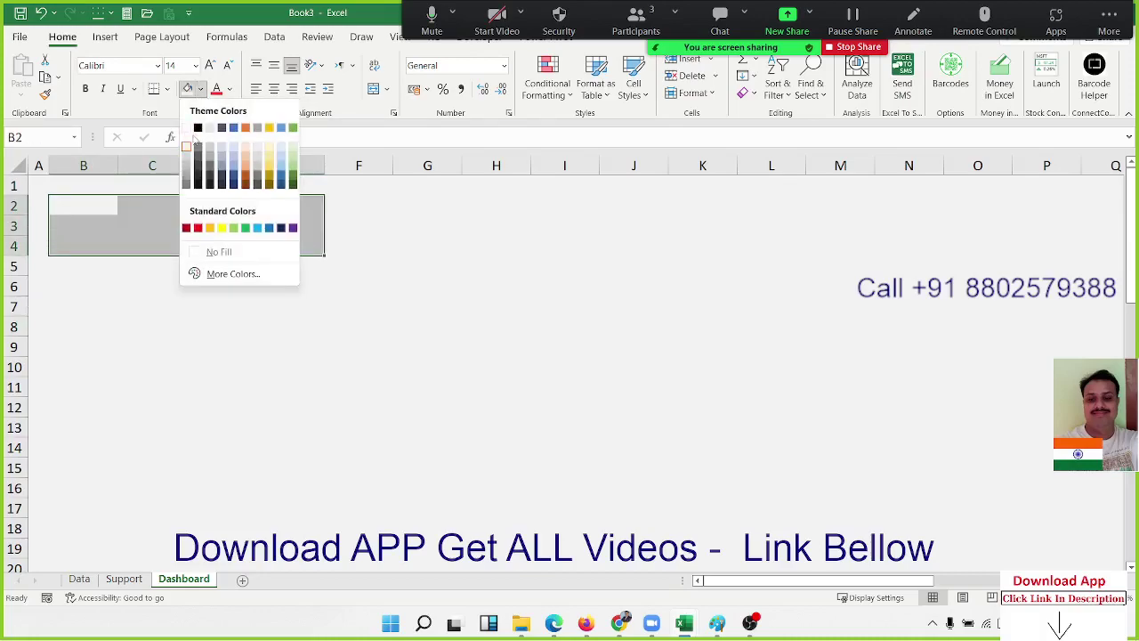
left_click(194, 134)
left_click(207, 267)
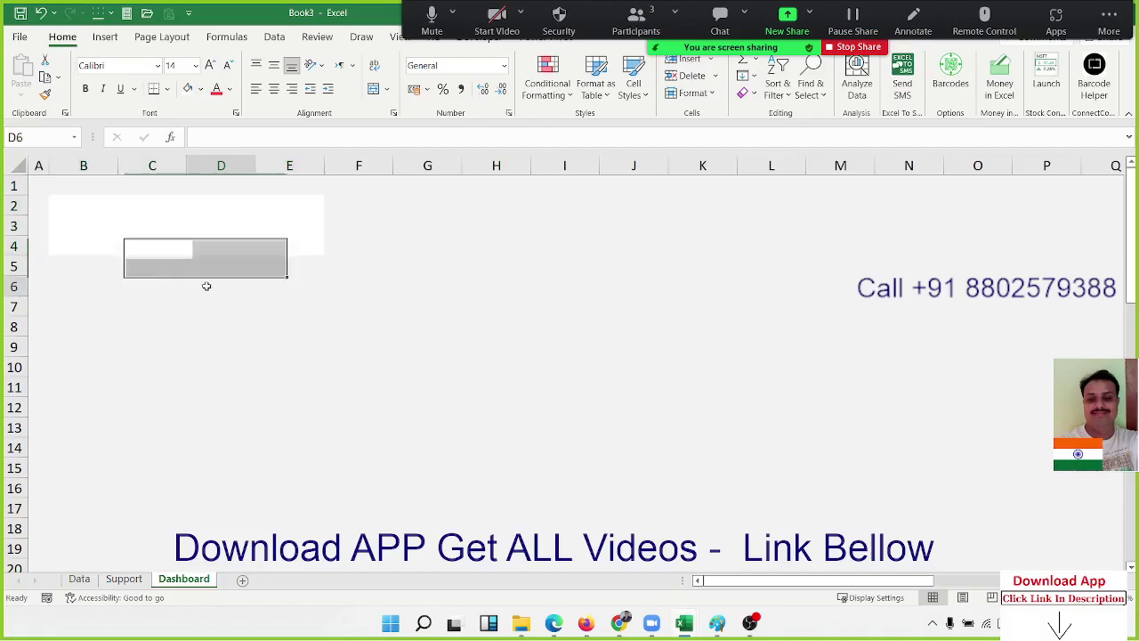
left_click(167, 224)
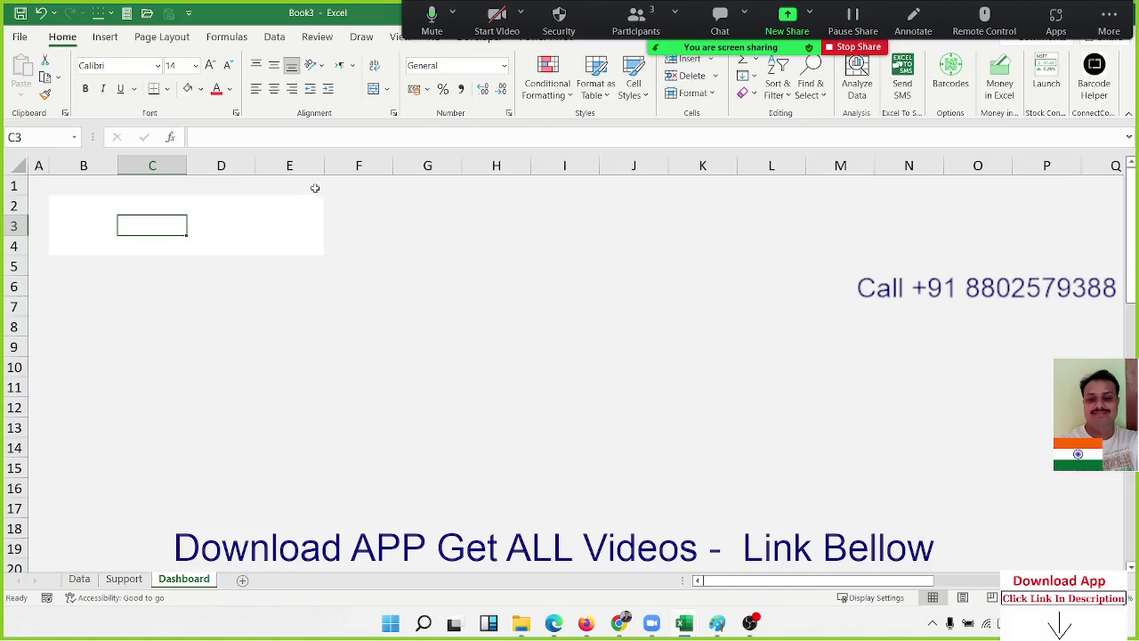
left_click(306, 201)
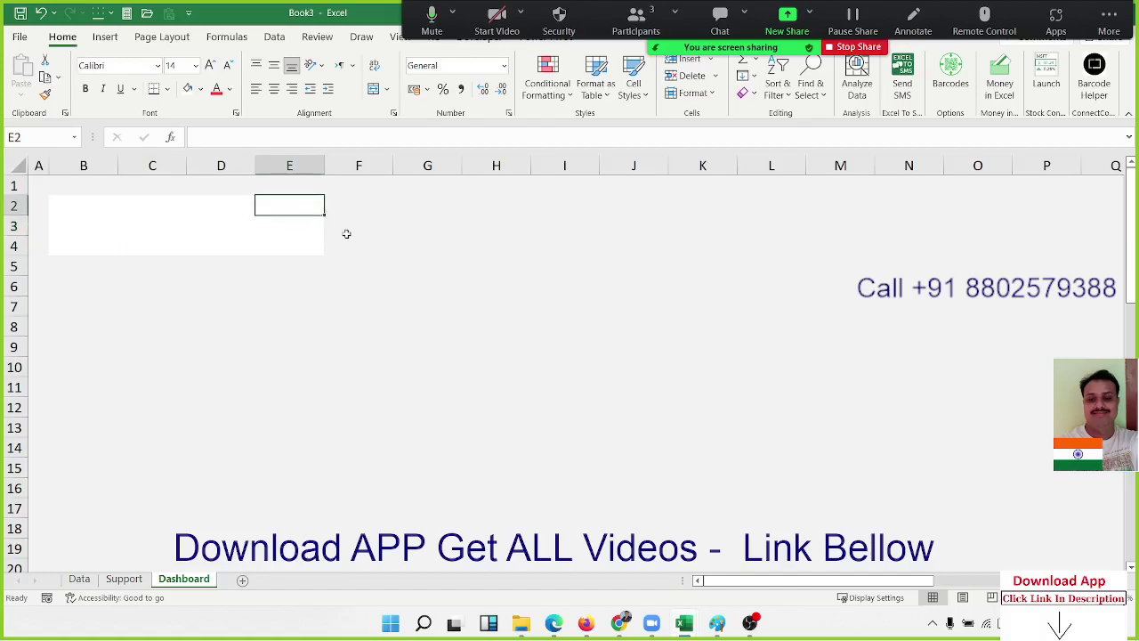
left_click(425, 265)
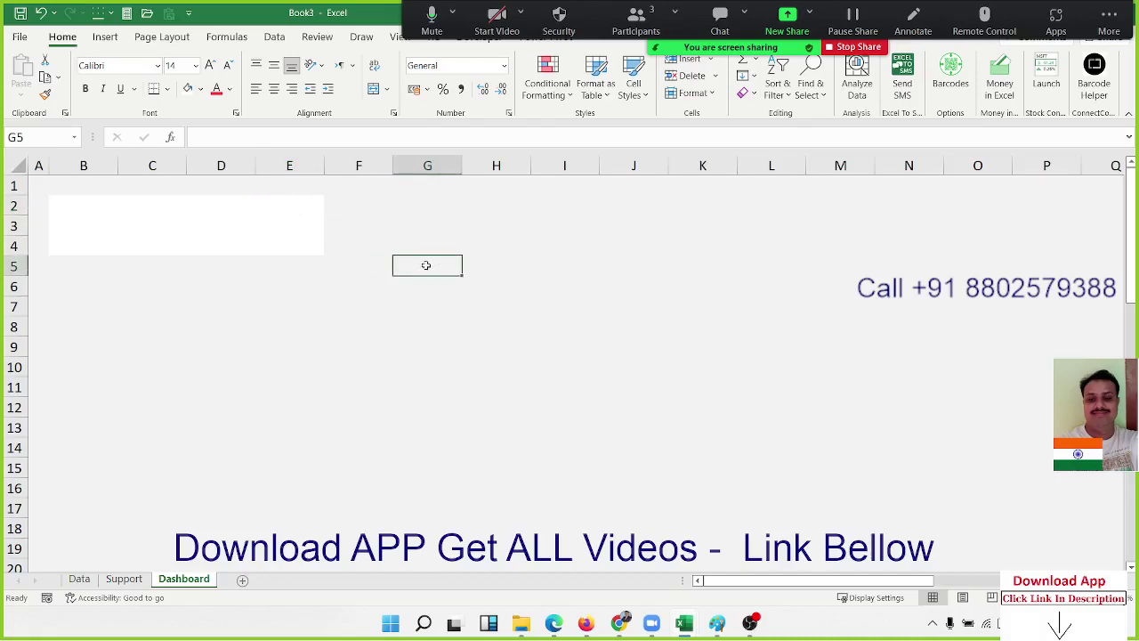
Draw a rounded rectangle over B2:E4 and set its shape fill to No Fill
left_click(105, 37)
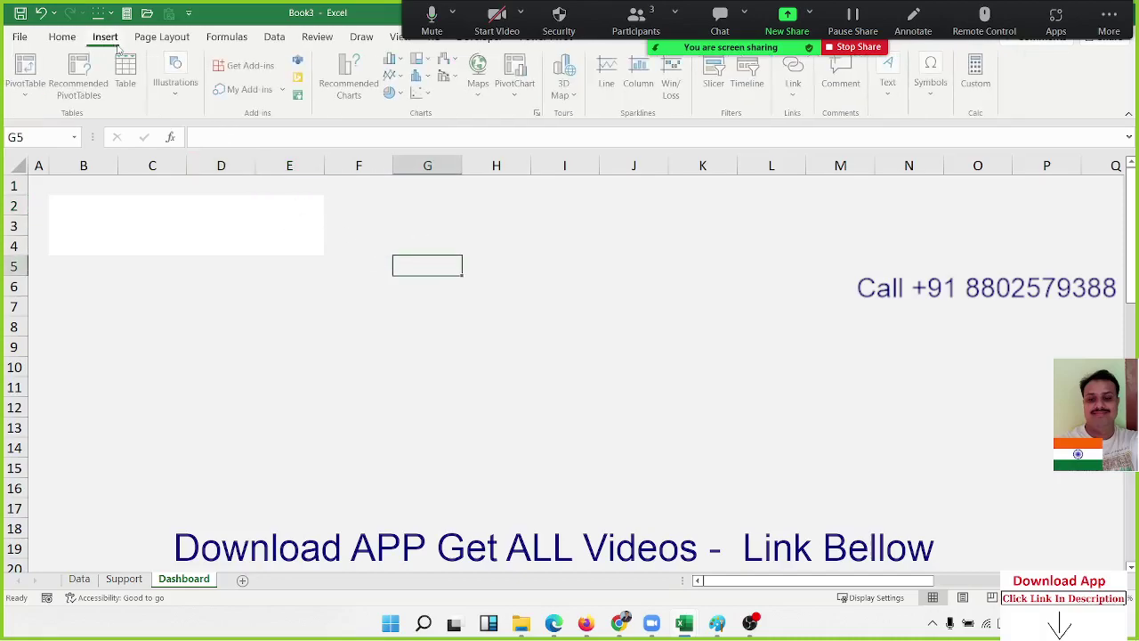
left_click(176, 96)
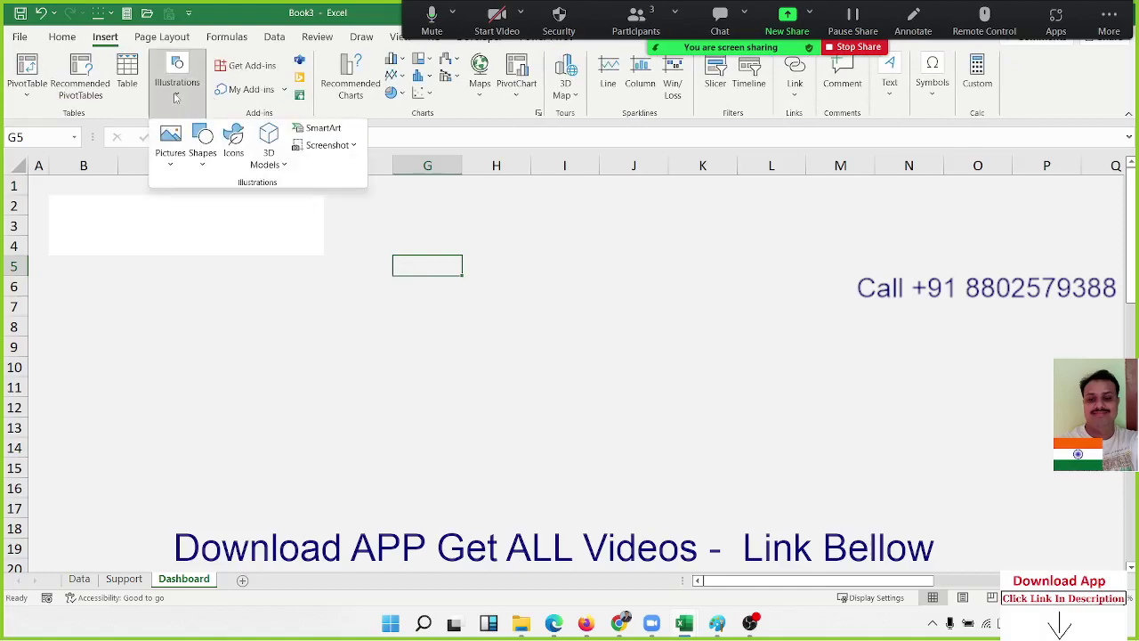
left_click(201, 160)
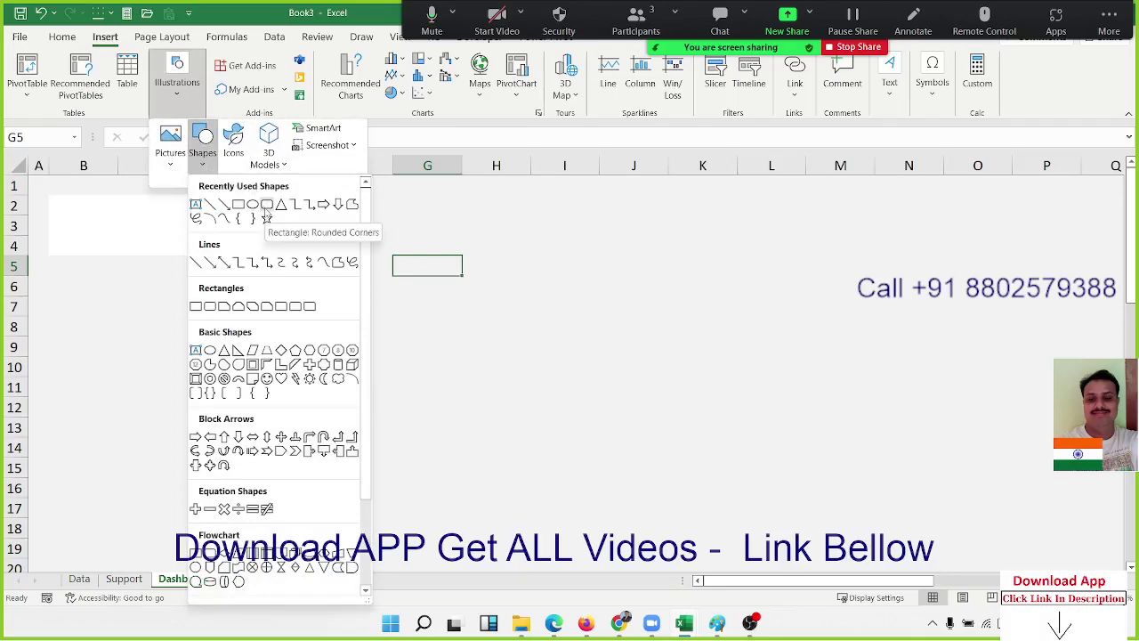
left_click(265, 208)
left_click_drag(47, 194, 327, 252)
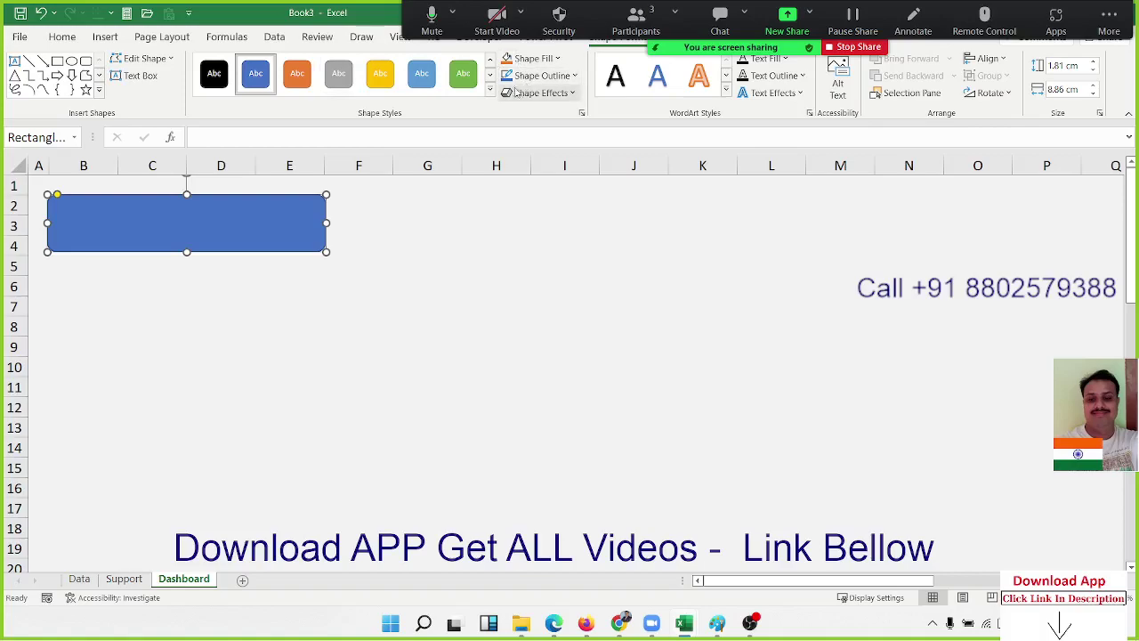
left_click(534, 58)
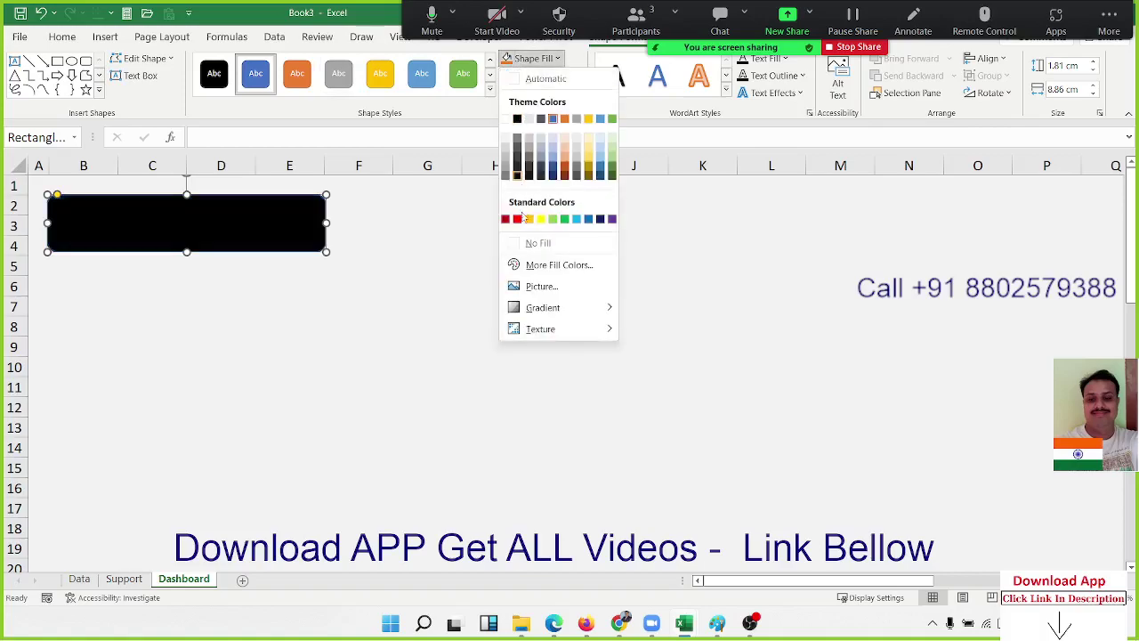
left_click(521, 243)
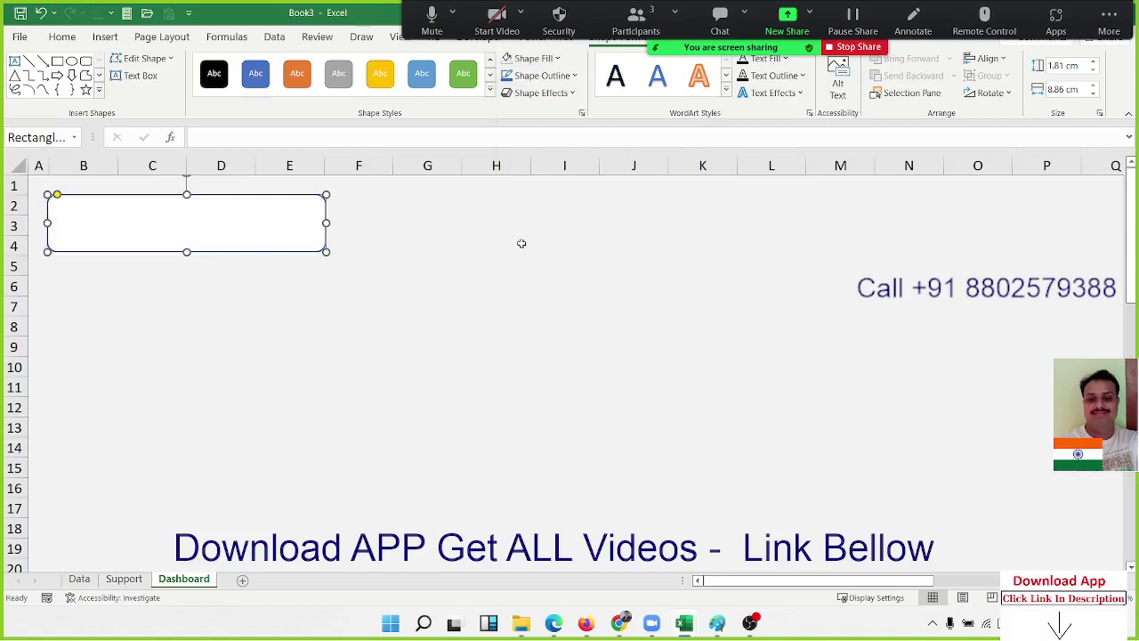
Give the title rectangle a light grey outline
left_click(343, 347)
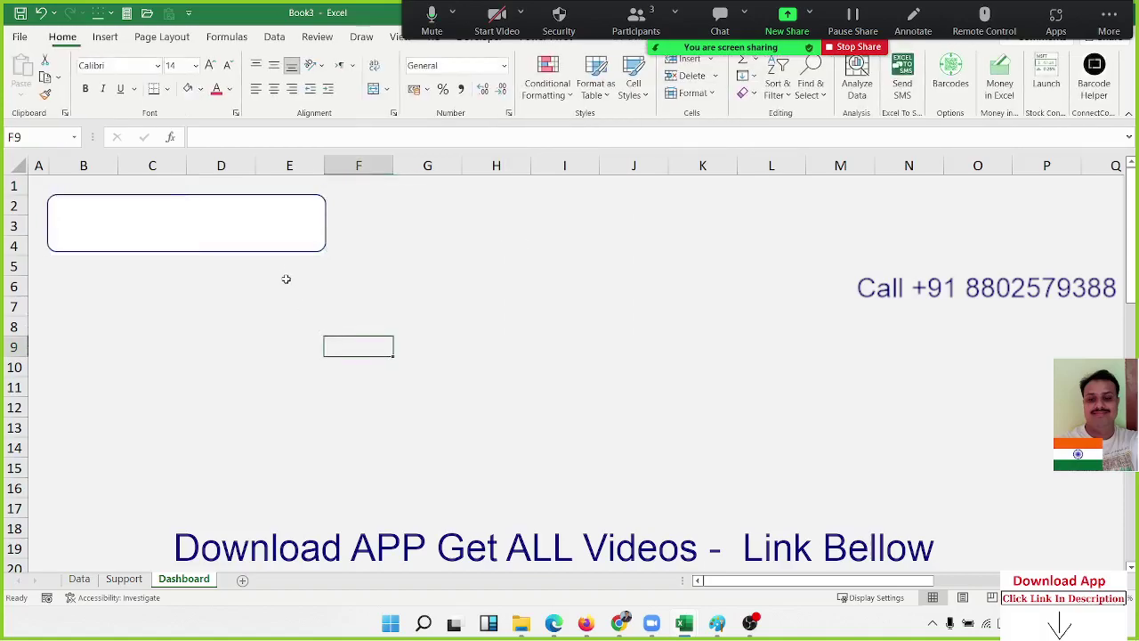
left_click(286, 279)
key("Up")
key("Up")
key("Up")
key("Left")
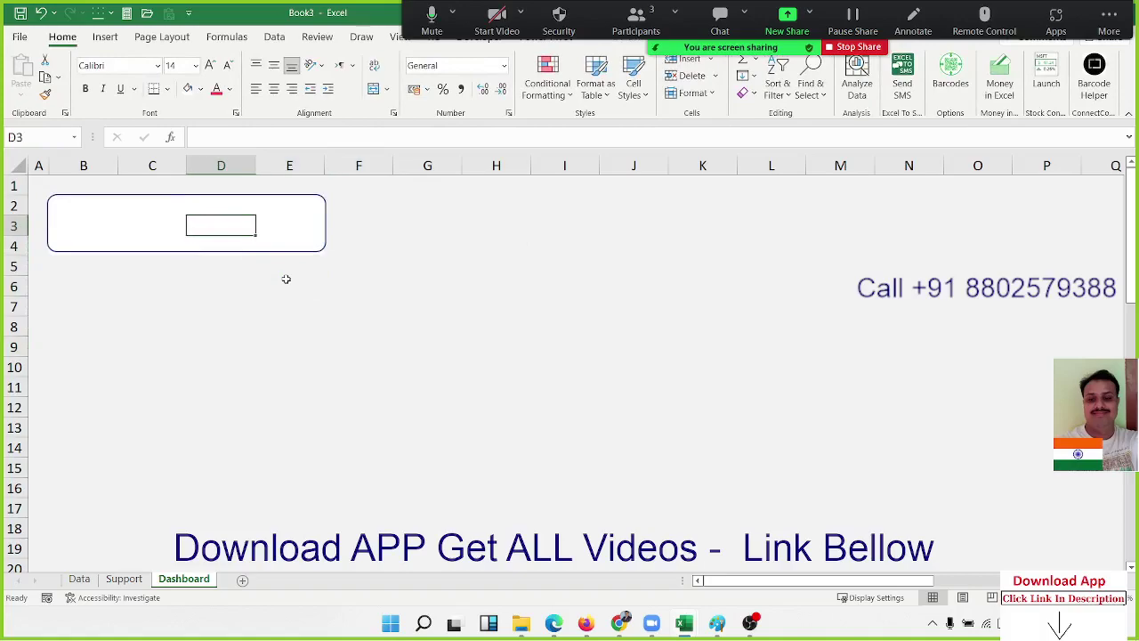
key("Left")
left_click(307, 195)
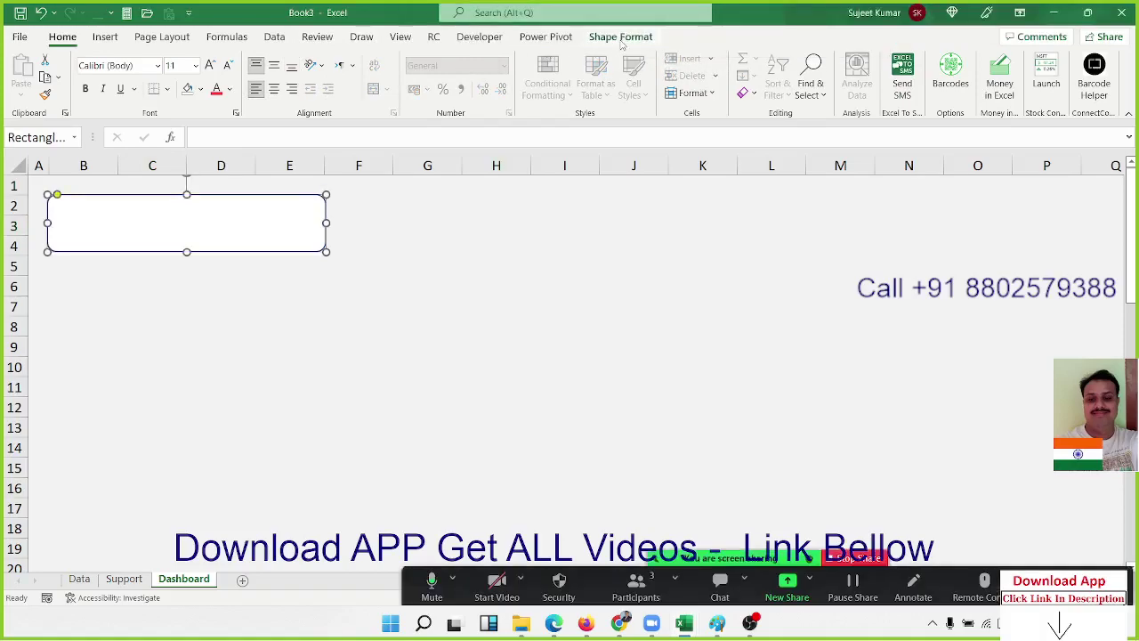
left_click(621, 40)
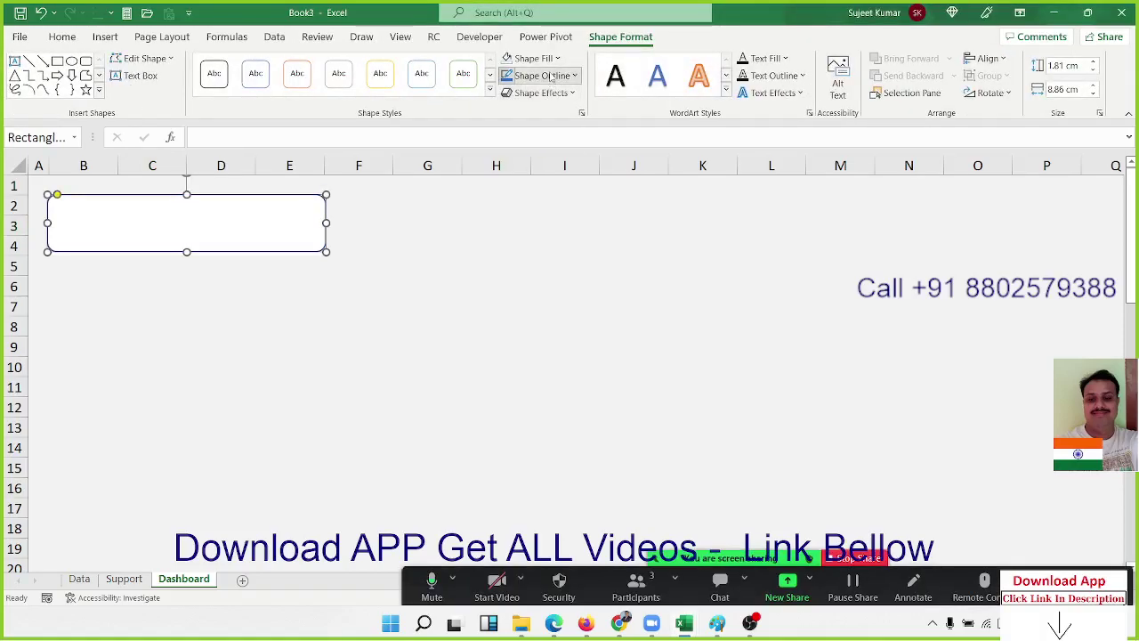
left_click(551, 76)
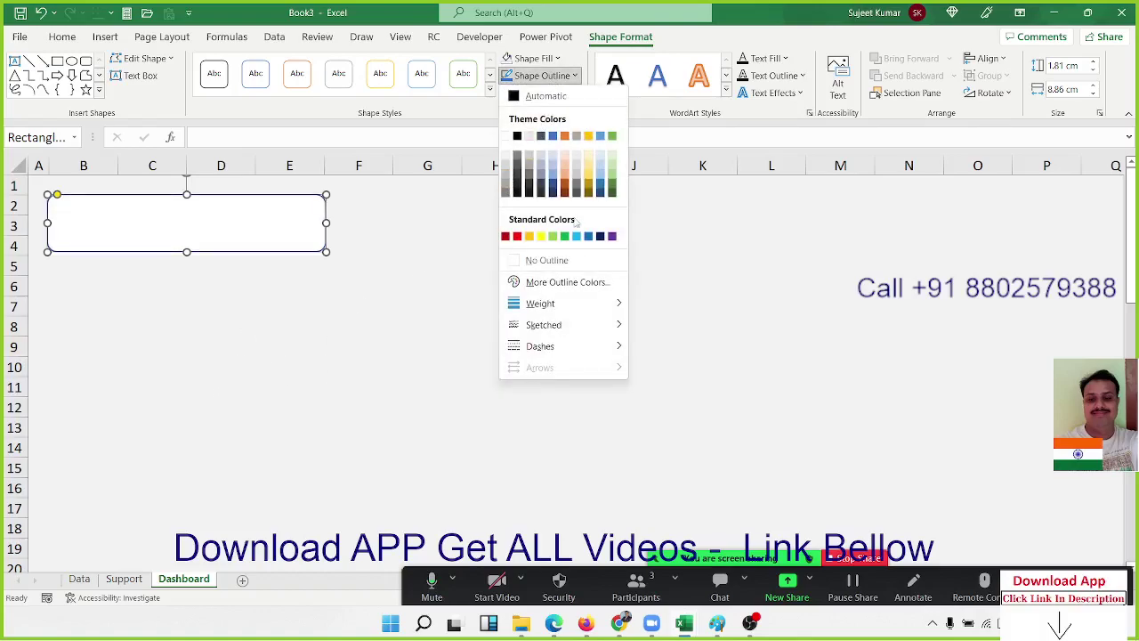
left_click(505, 171)
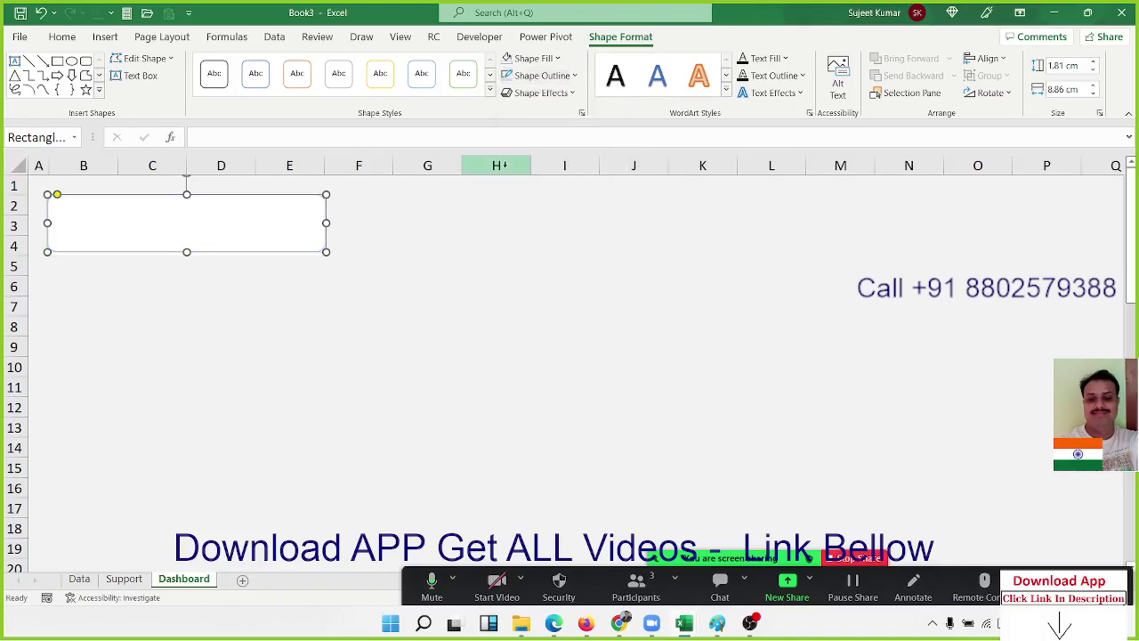
left_click(369, 362)
Set the title rectangle's outline weight to 6 pt
left_click(321, 246)
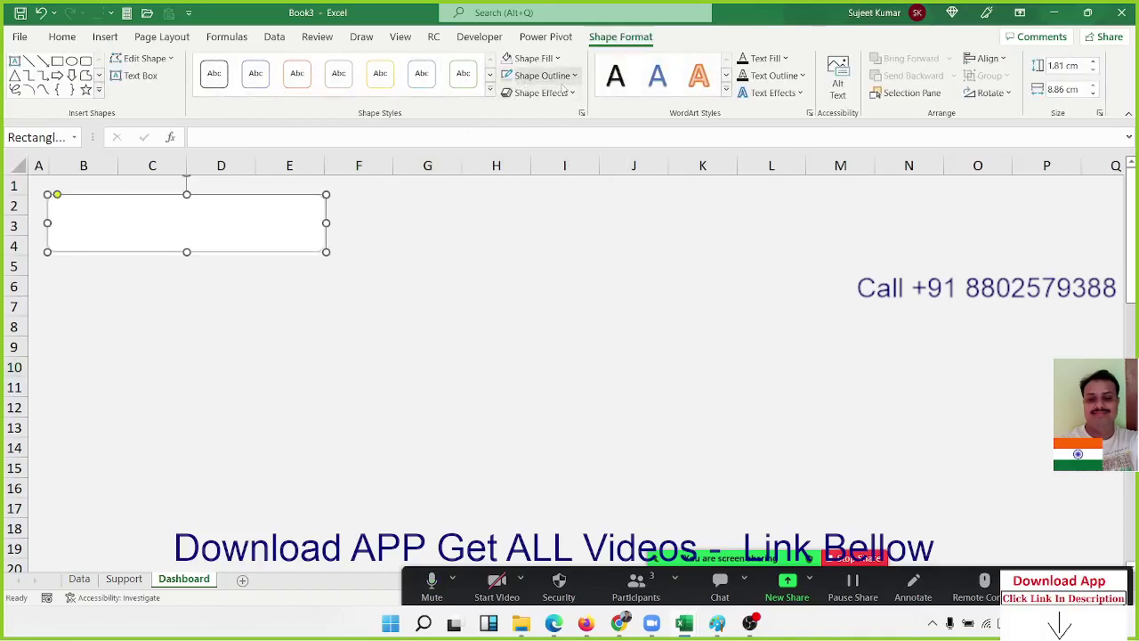
left_click(550, 76)
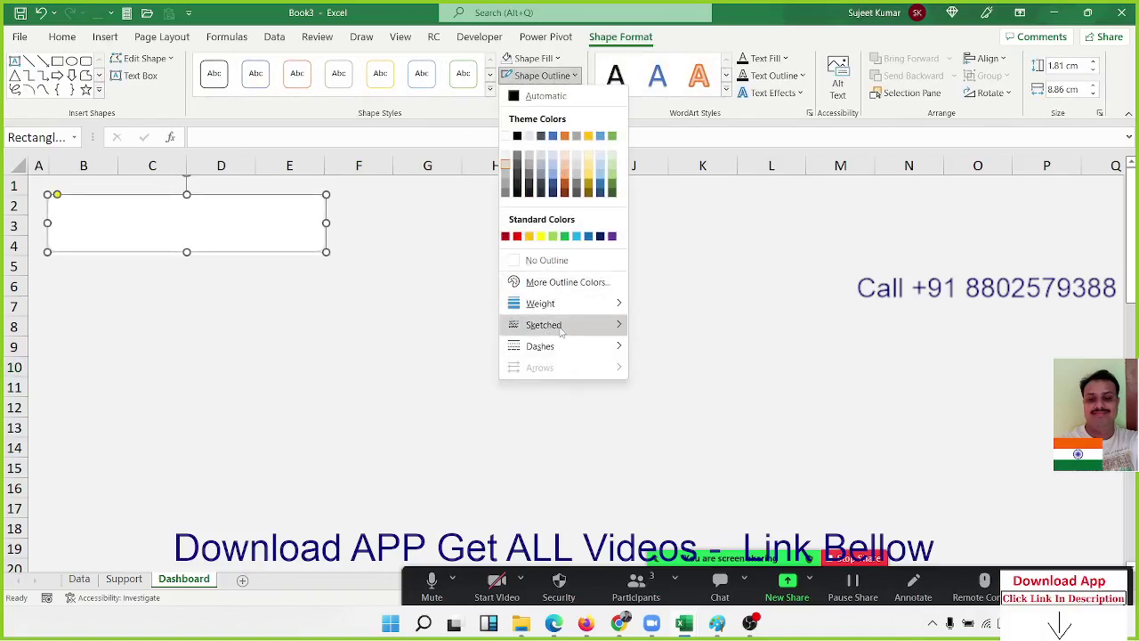
mouse_move(566, 317)
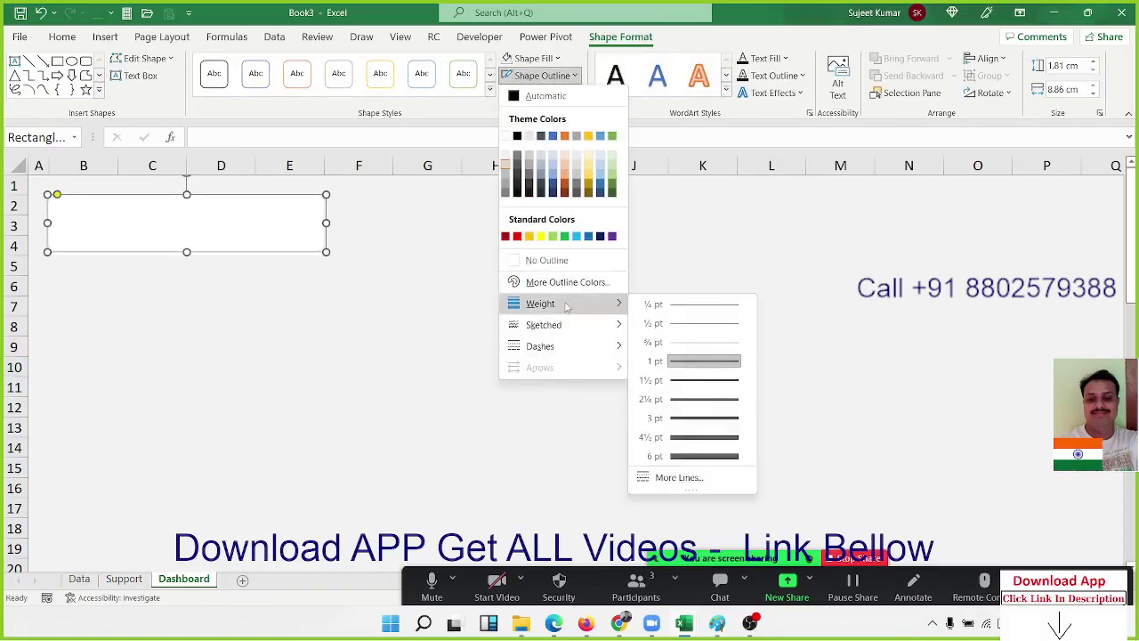
left_click(727, 456)
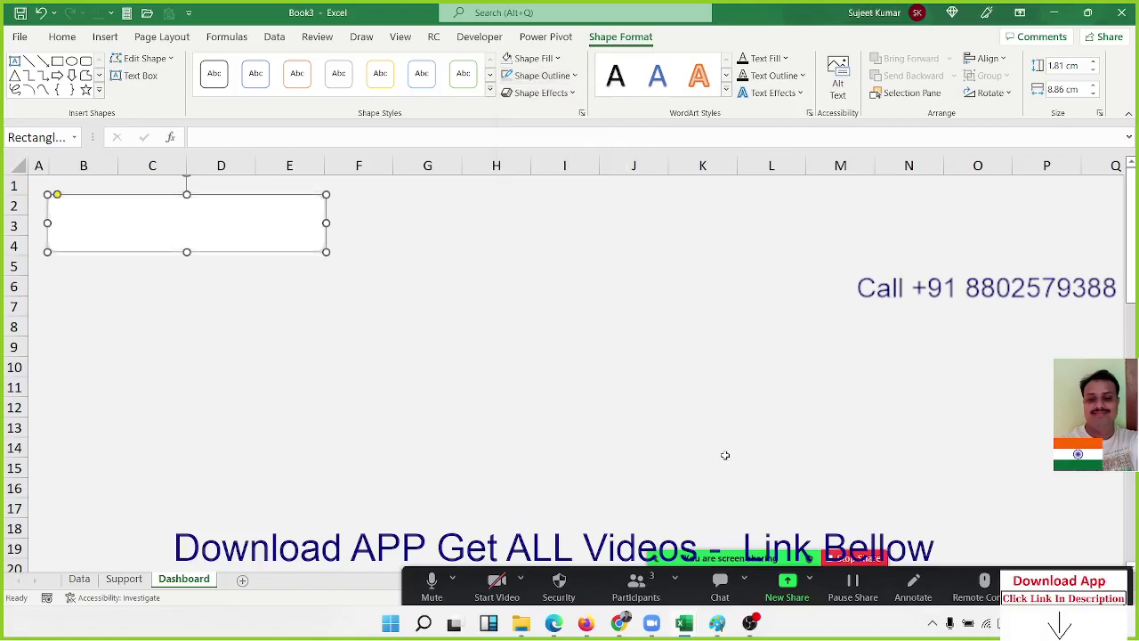
left_click(422, 367)
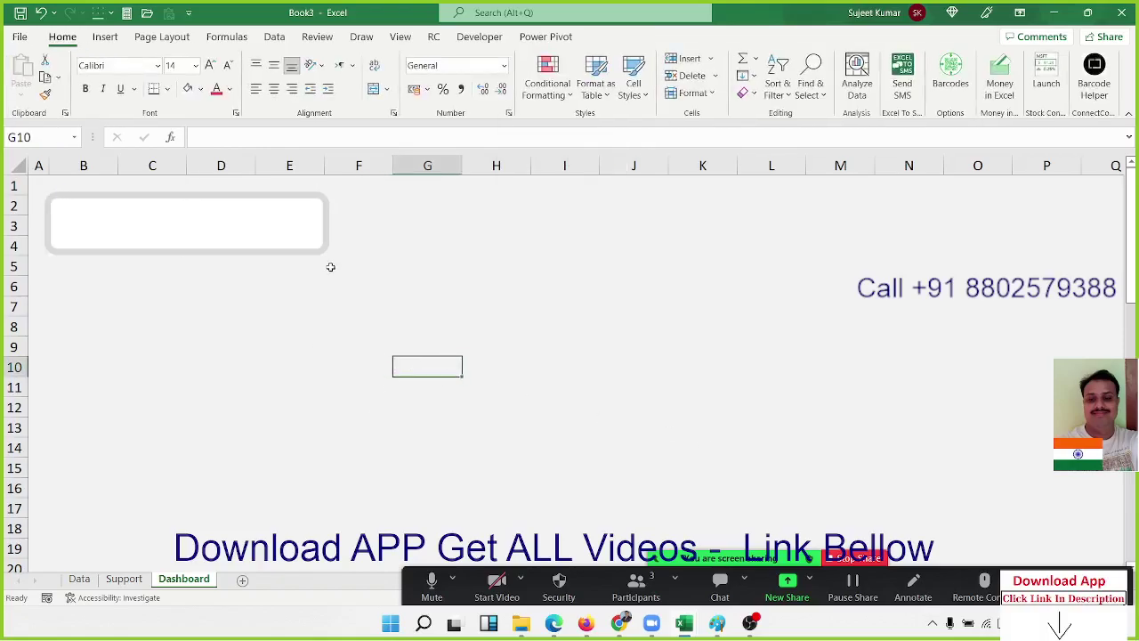
Change the outline to a near-white colour and compare the card selected and deselected
left_click(326, 226)
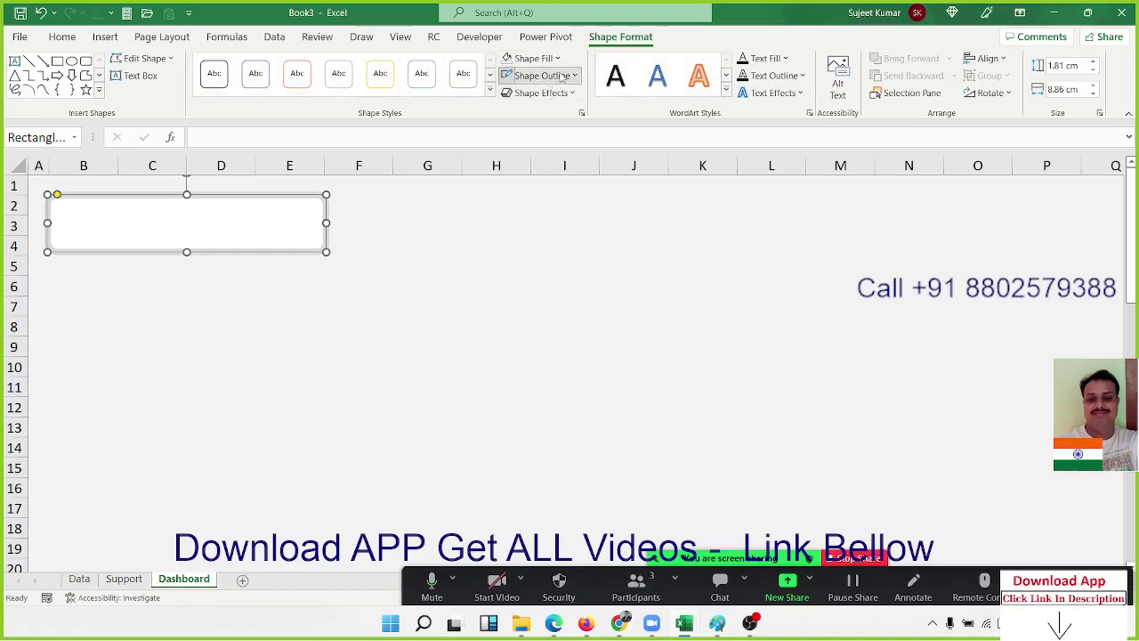
left_click(541, 76)
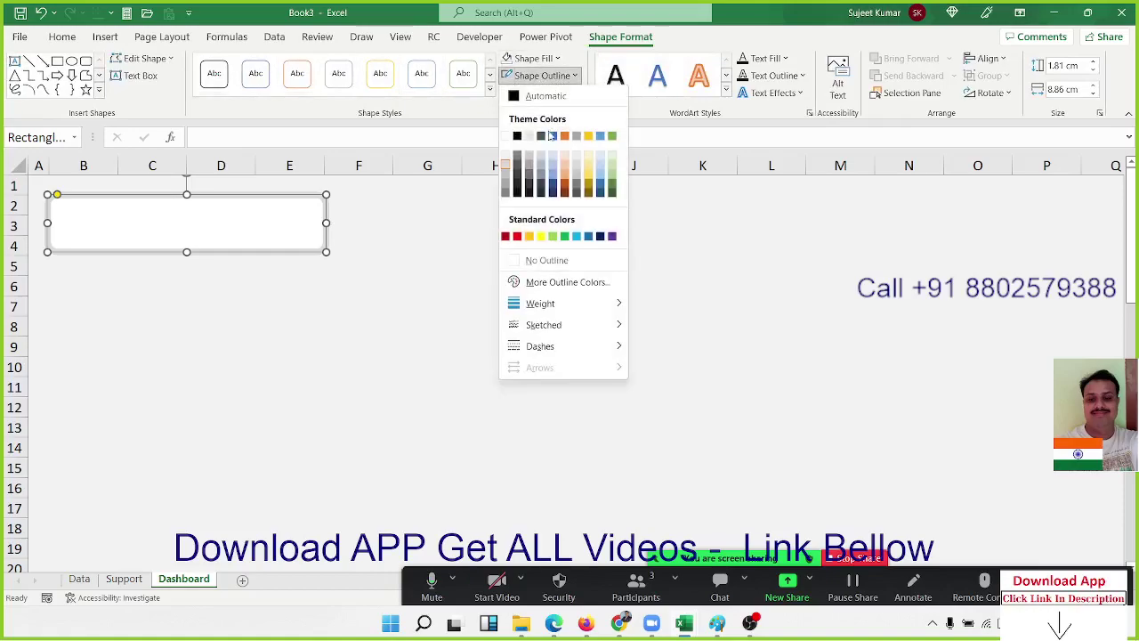
left_click(505, 176)
left_click(401, 280)
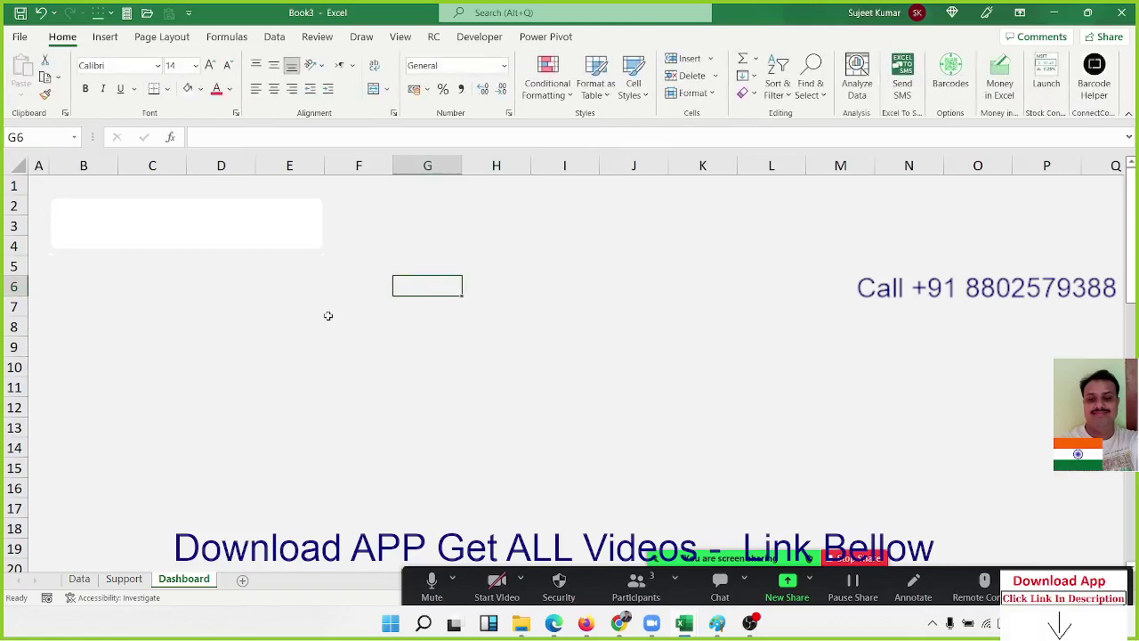
left_click(205, 254)
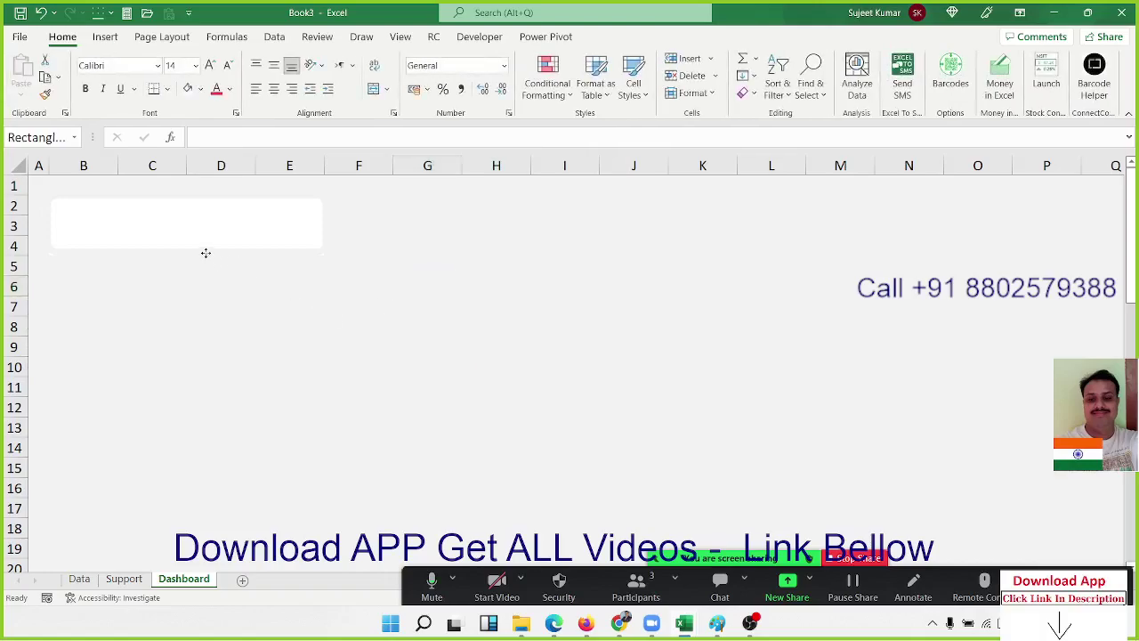
left_click(148, 282)
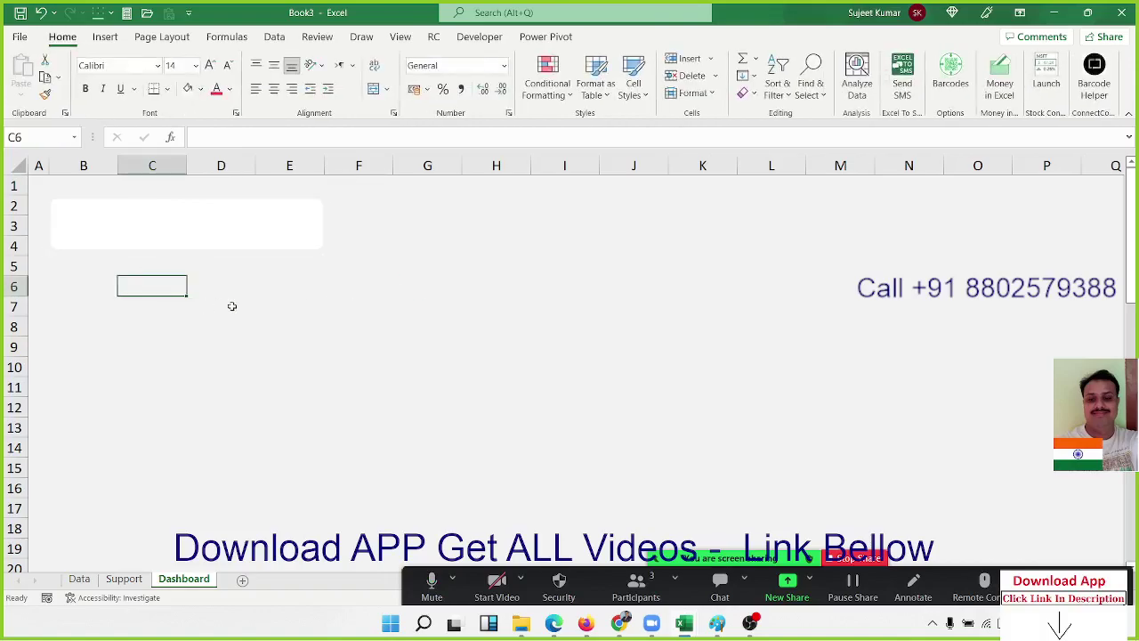
left_click(215, 250)
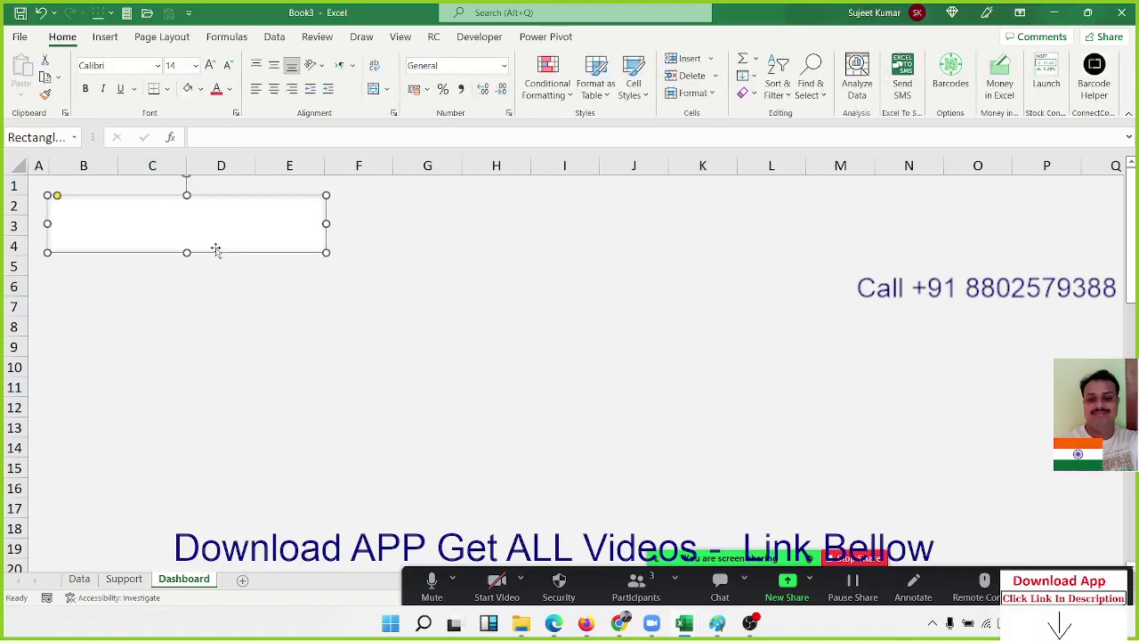
left_click(245, 306)
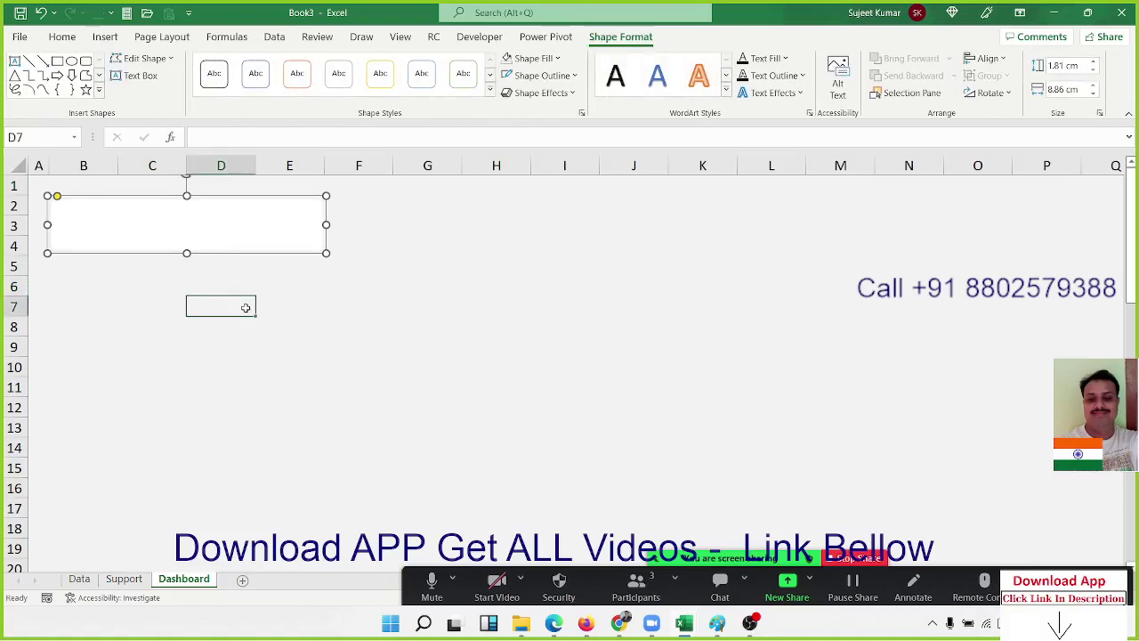
left_click(258, 230)
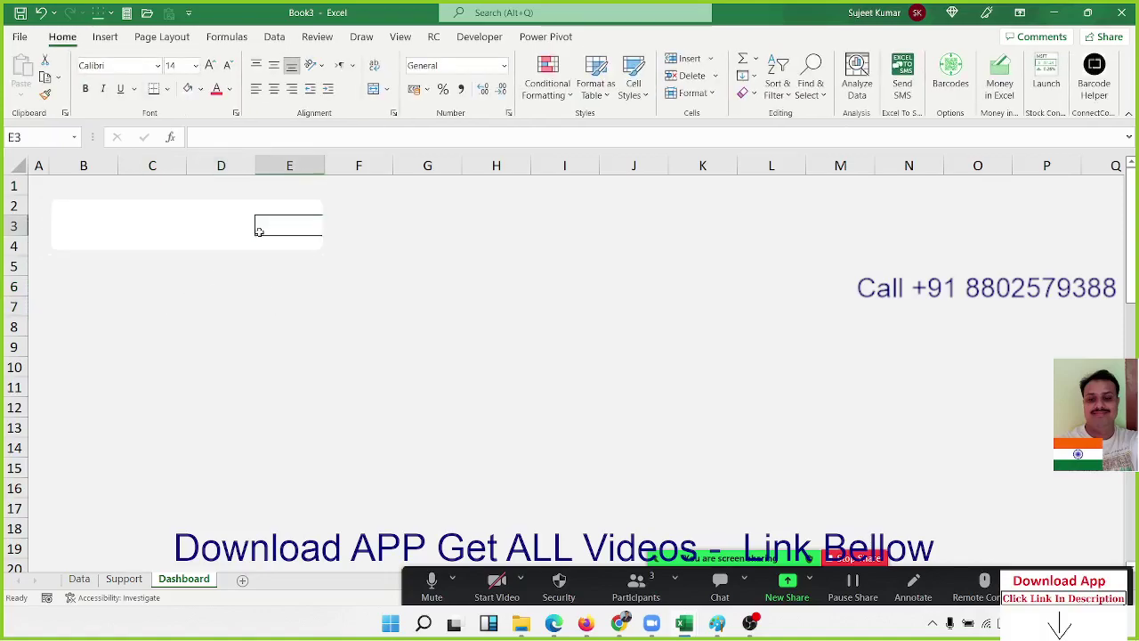
left_click(265, 249)
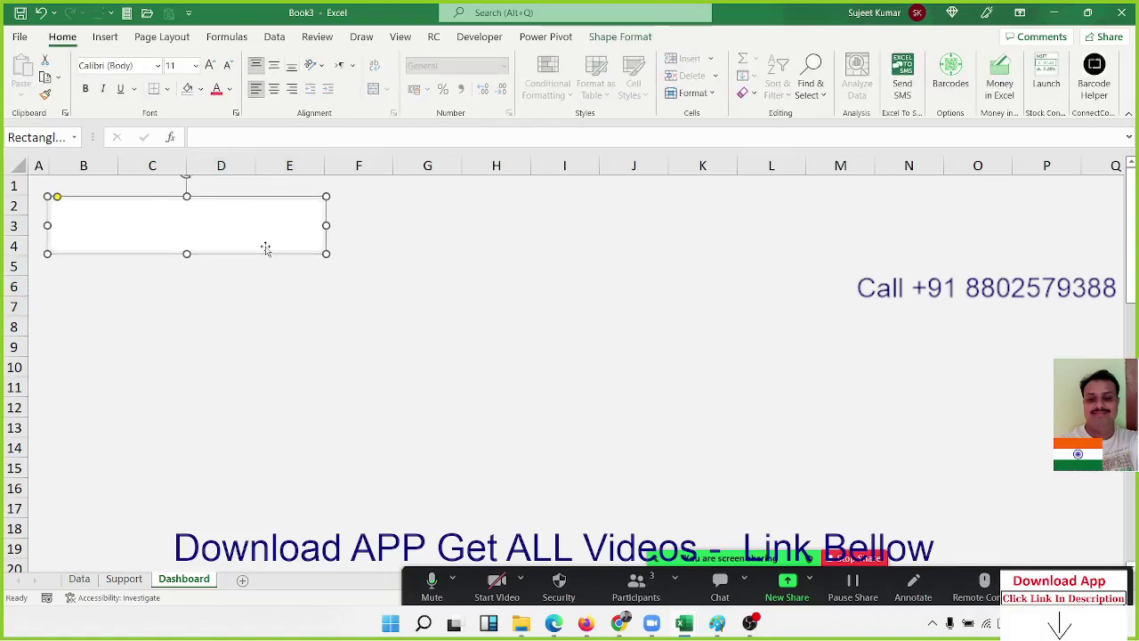
left_click(269, 266)
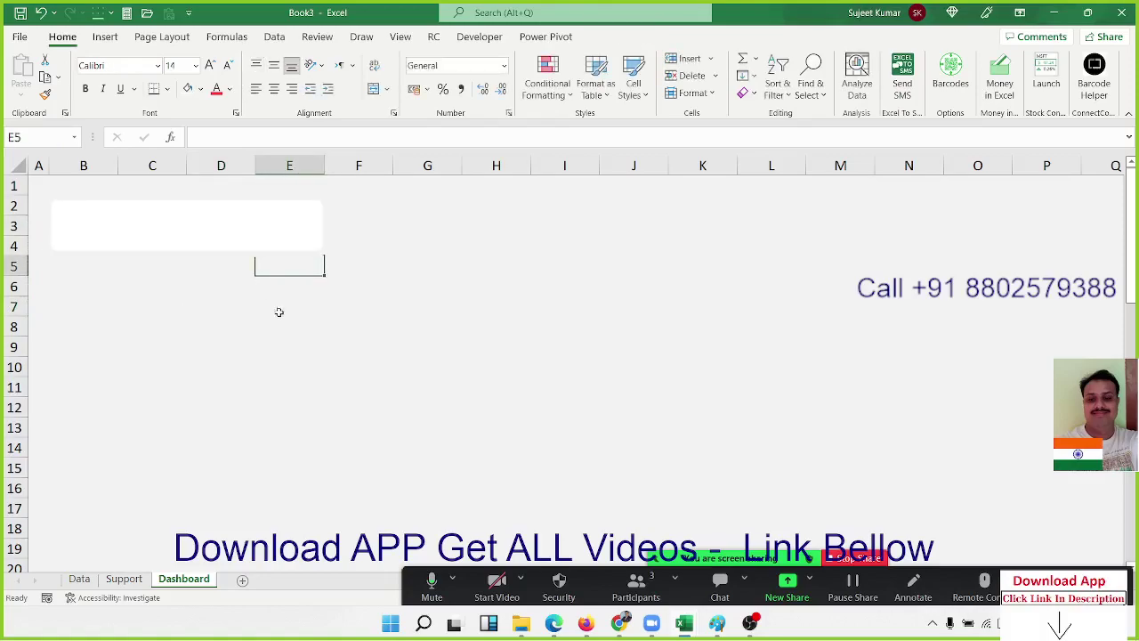
left_click(288, 254)
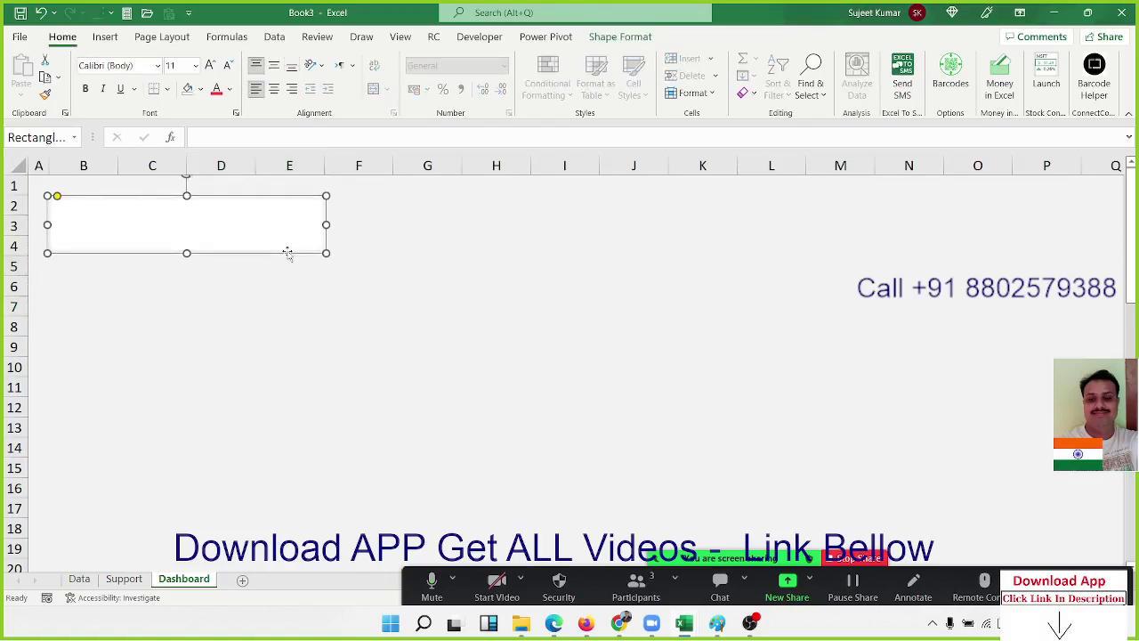
left_click(301, 309)
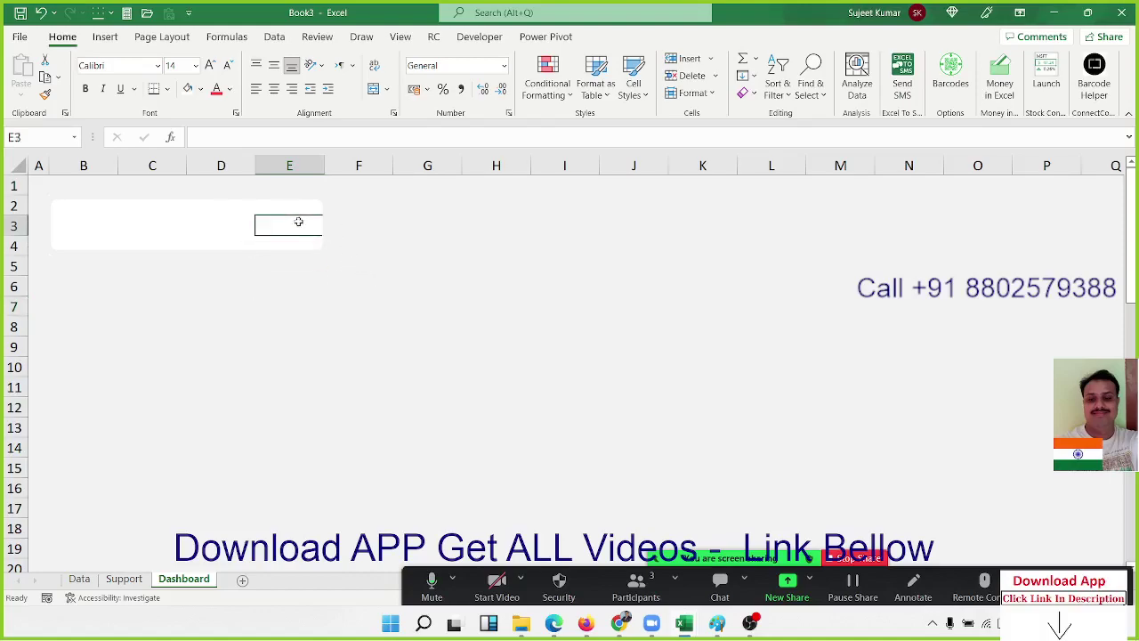
Browse the Insert Shapes gallery, then reselect the title rectangle over B2:E4
mouse_move(294, 209)
left_mouse_down()
mouse_move(131, 206)
mouse_move(74, 240)
left_mouse_up()
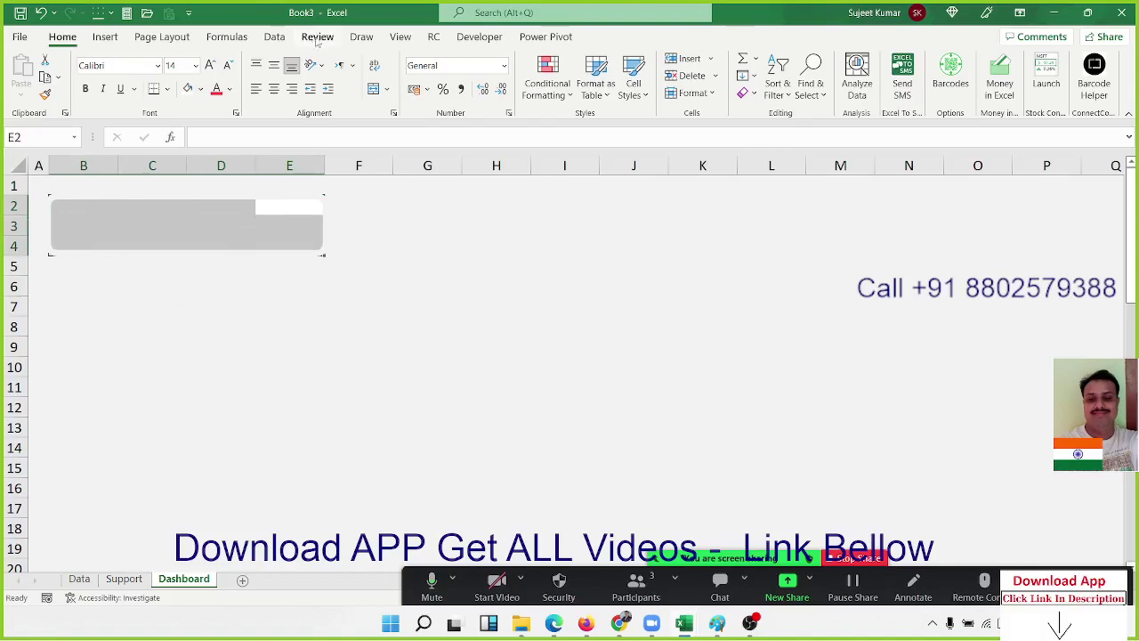
left_click(227, 38)
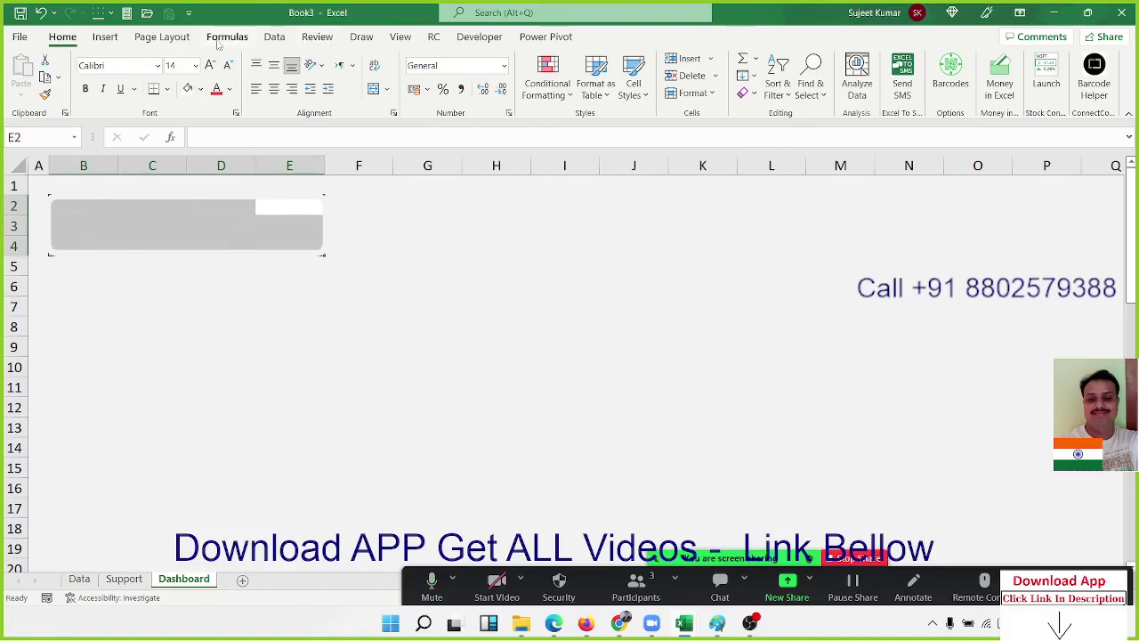
left_click(105, 36)
left_click(204, 112)
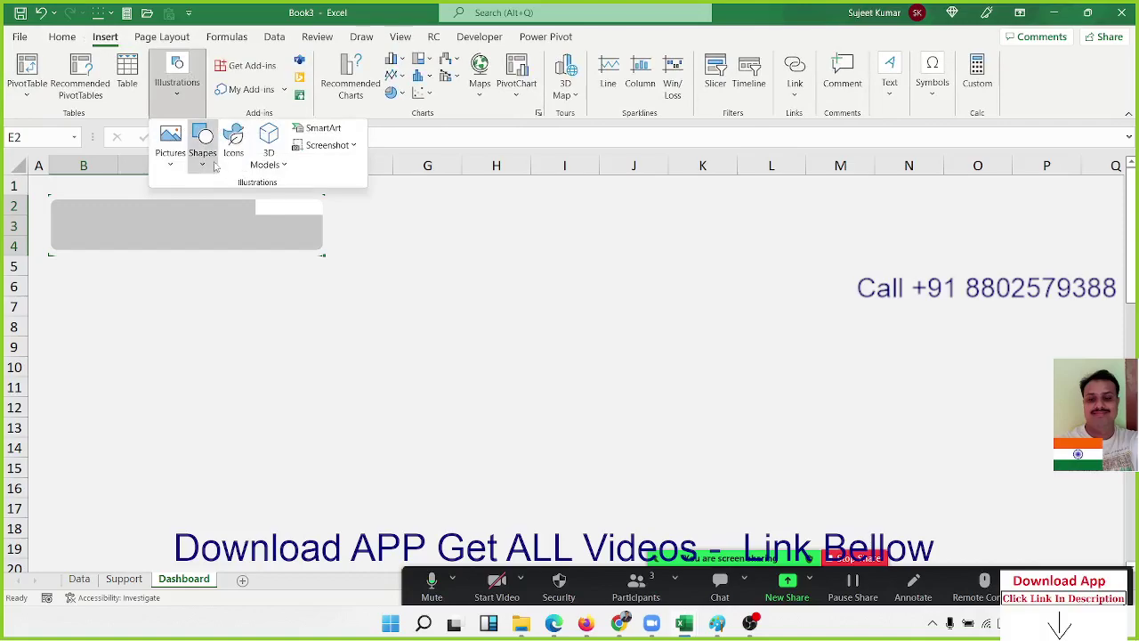
left_click(203, 147)
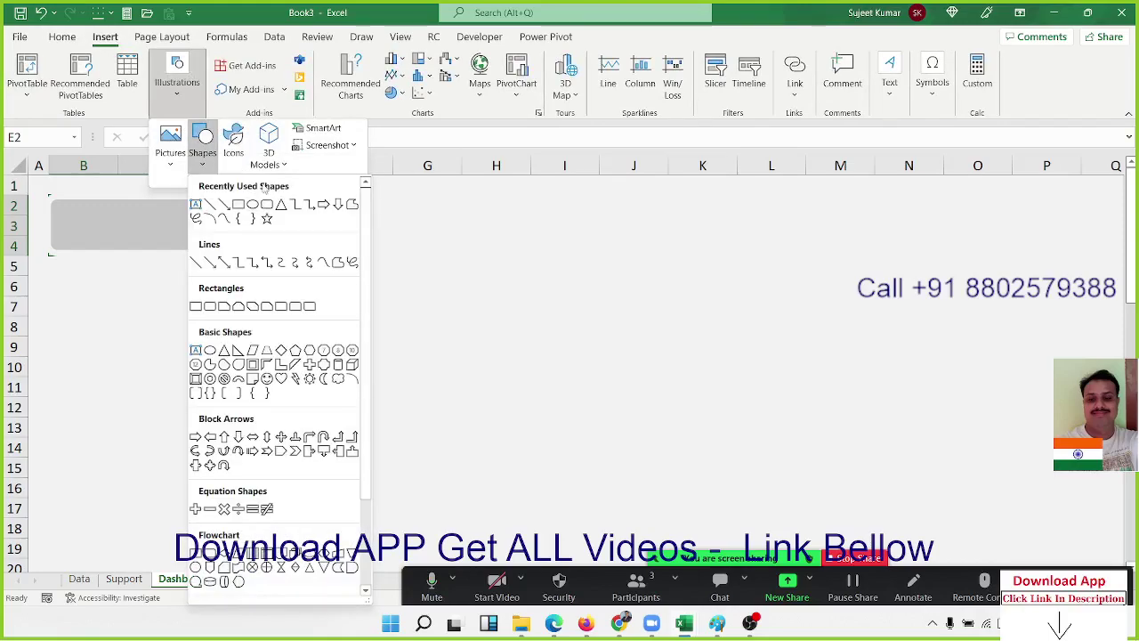
left_click(103, 254)
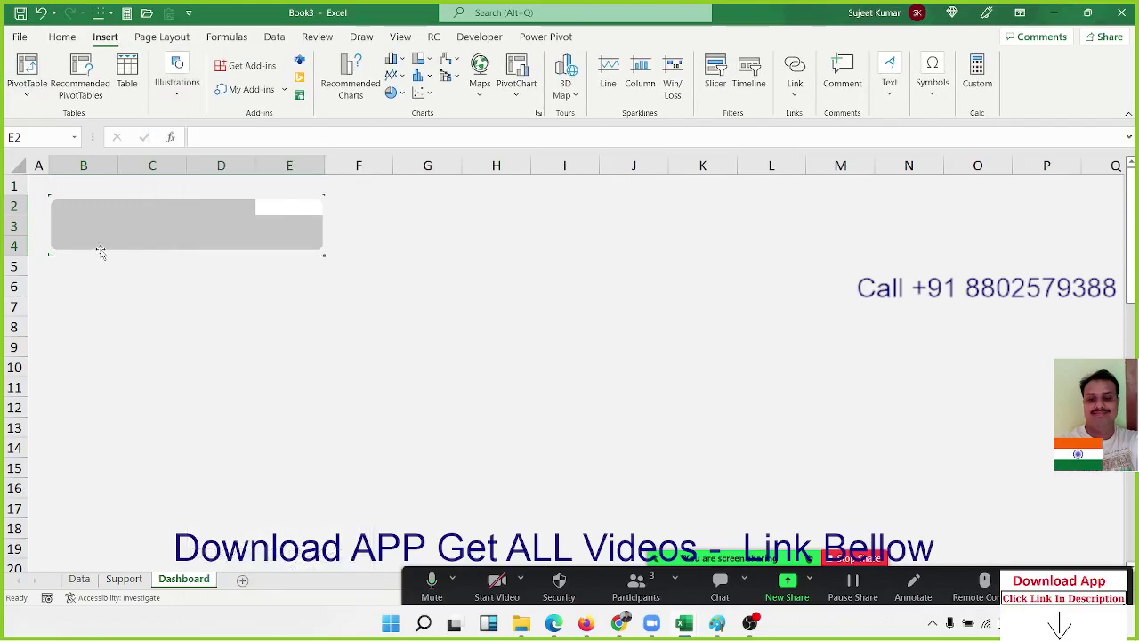
left_click_drag(101, 253, 99, 252)
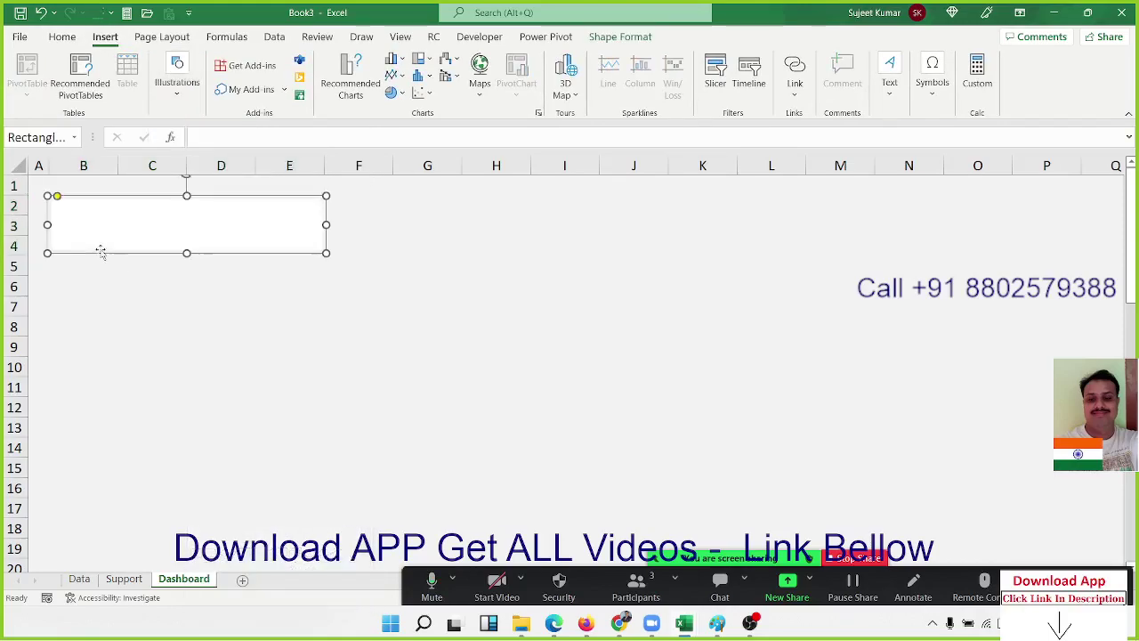
Open the Format Shape line settings via Shape Outline > Weight > More Lines, then select cell I8
left_click(597, 38)
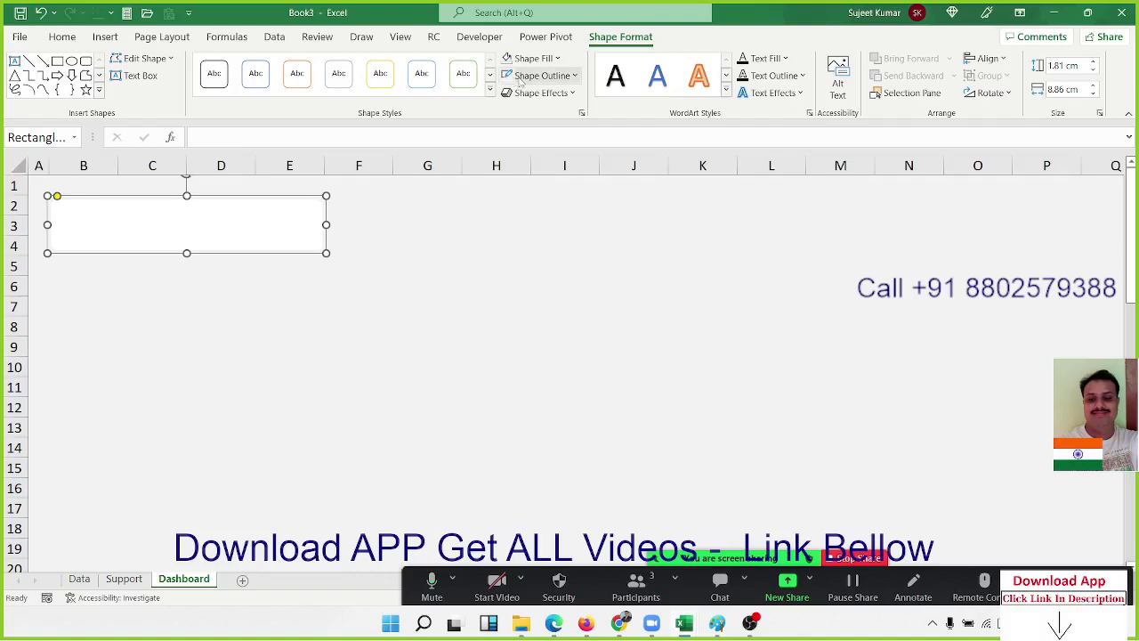
left_click(553, 80)
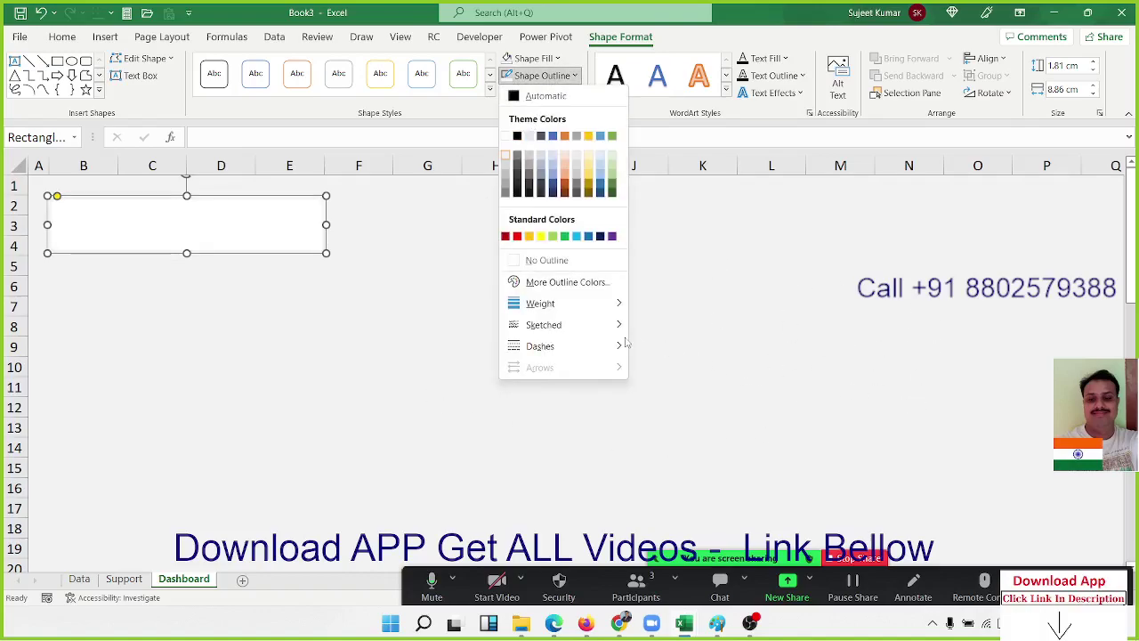
mouse_move(621, 325)
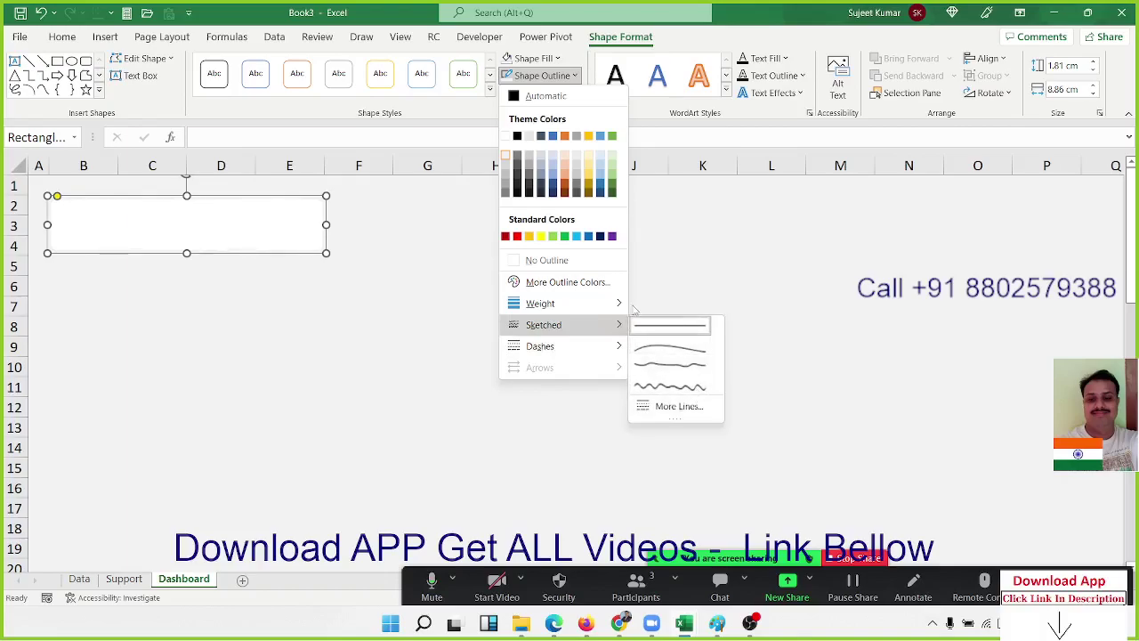
mouse_move(621, 303)
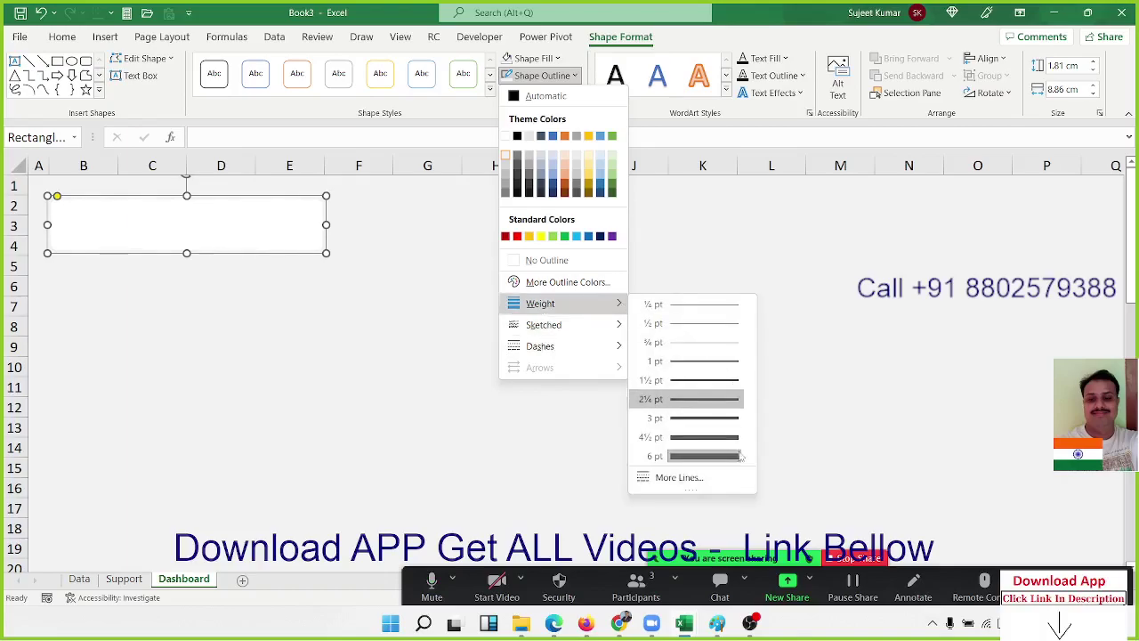
left_click(695, 481)
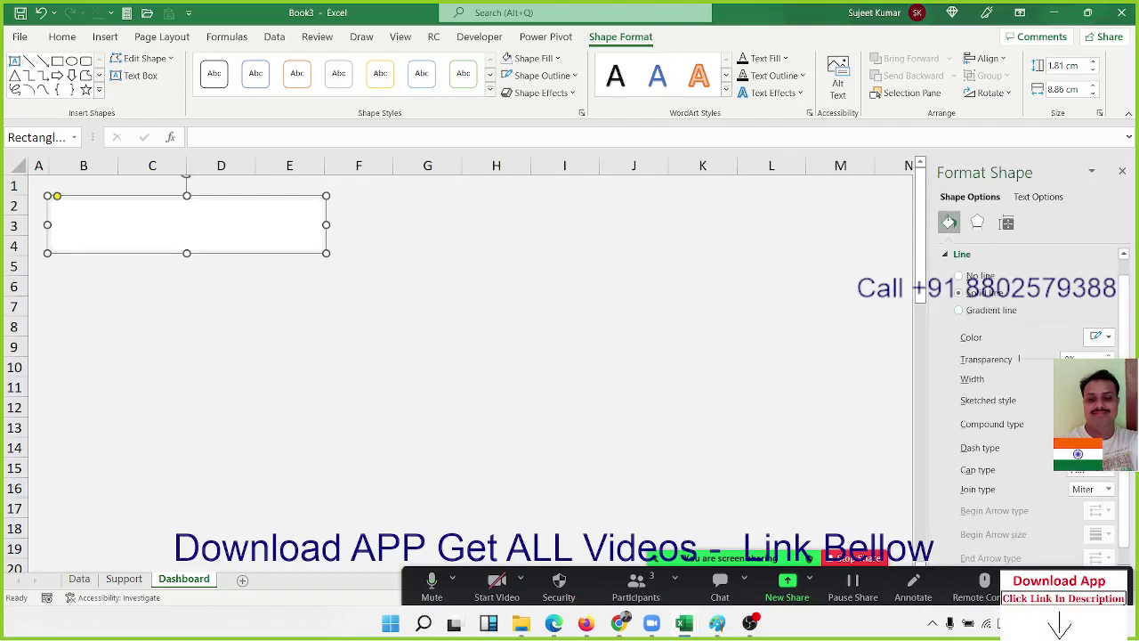
left_click(776, 379)
left_click(564, 330)
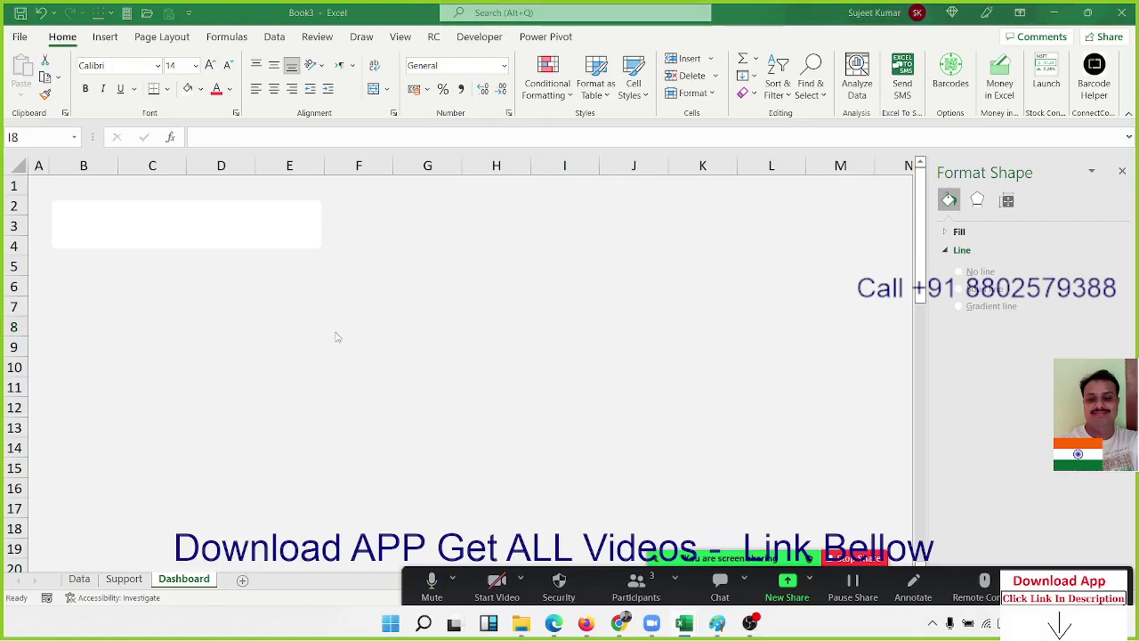
Paste the bar-chart-and-arrow logo and move it into the title box's left side near B3
key("ctrl+v")
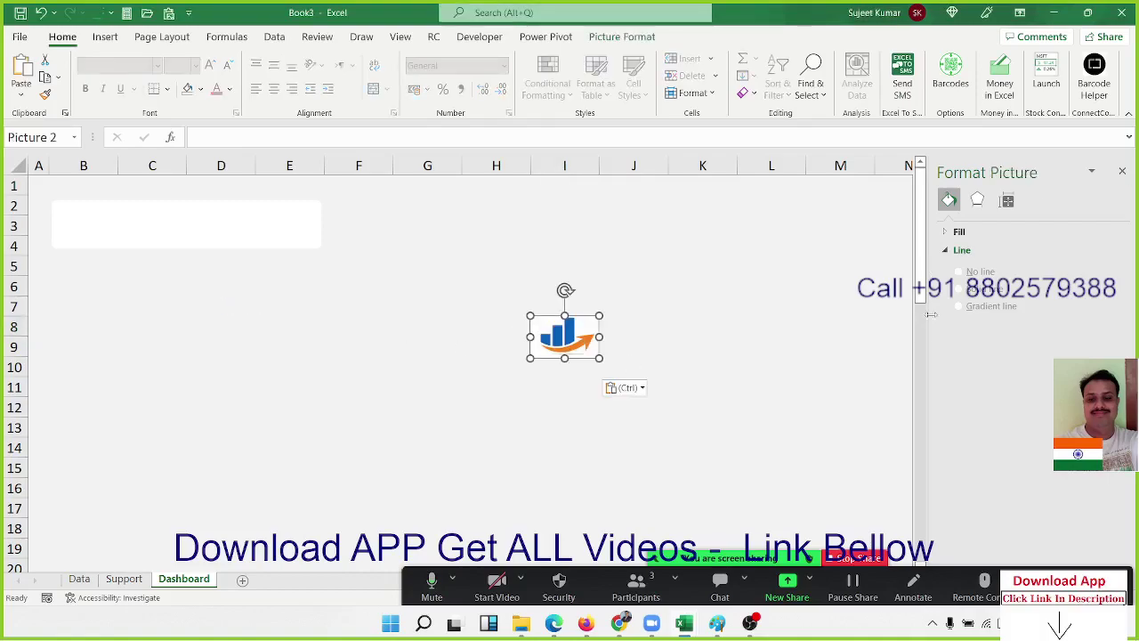
left_click(1121, 171)
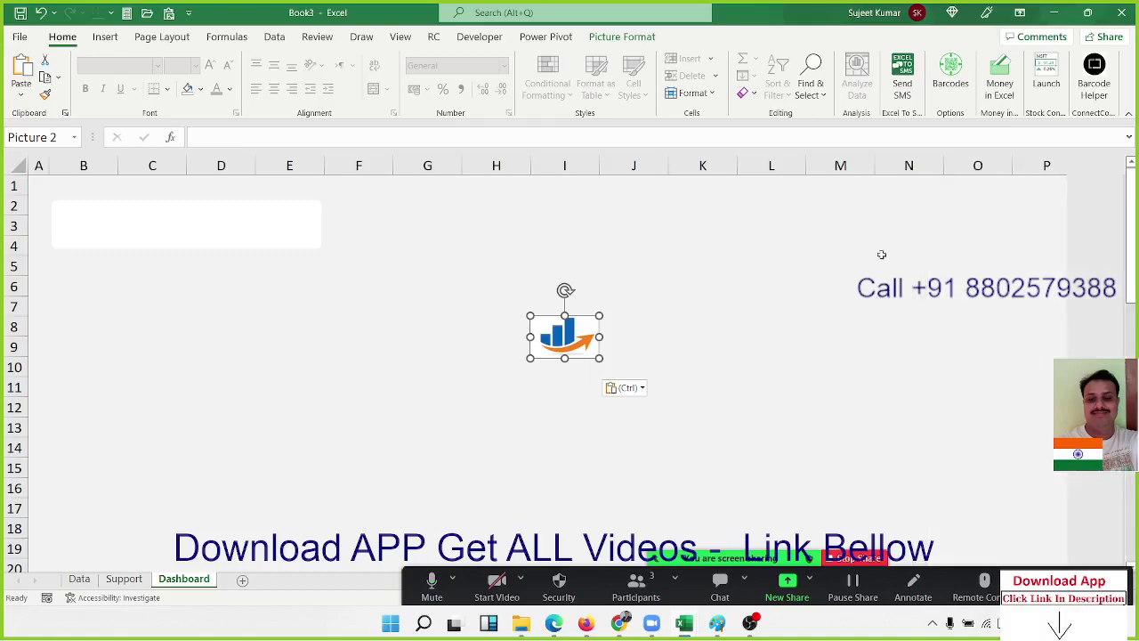
left_click_drag(567, 343, 93, 226)
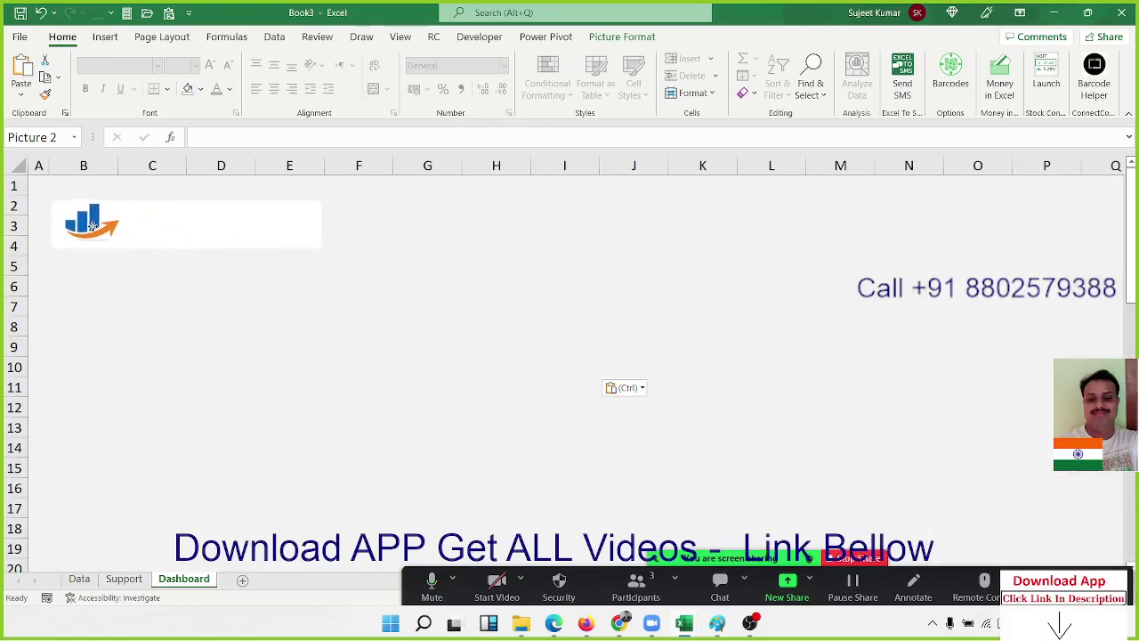
Merge and center C2:E3 and enter the title 'Sales Dashboard'
left_click(181, 226)
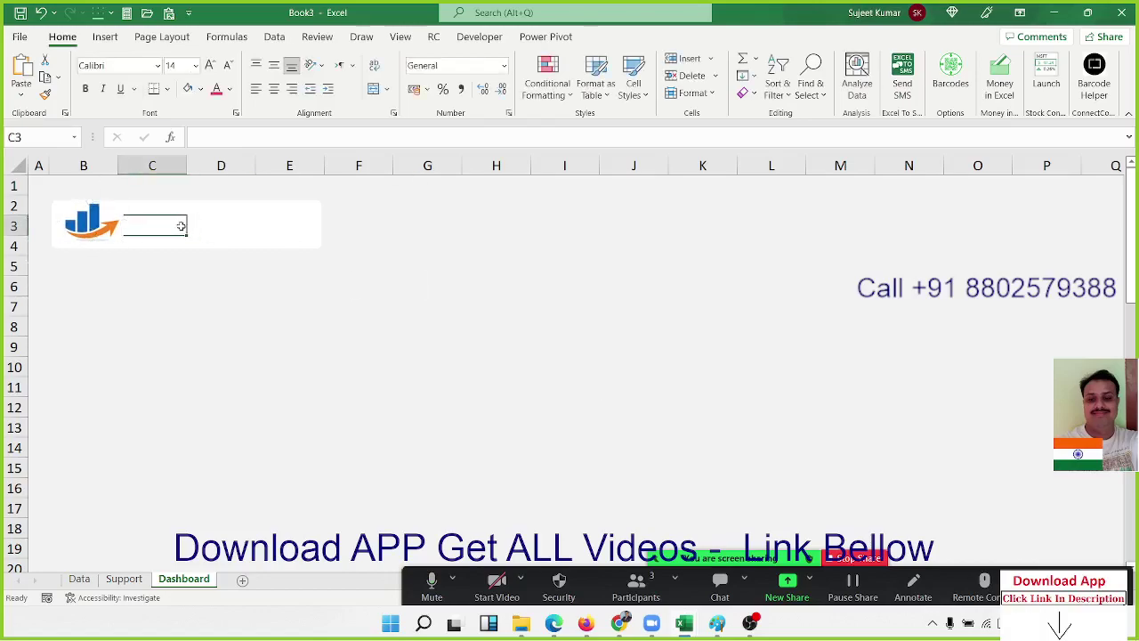
key("Up")
key("shift+Right")
key("shift+Right")
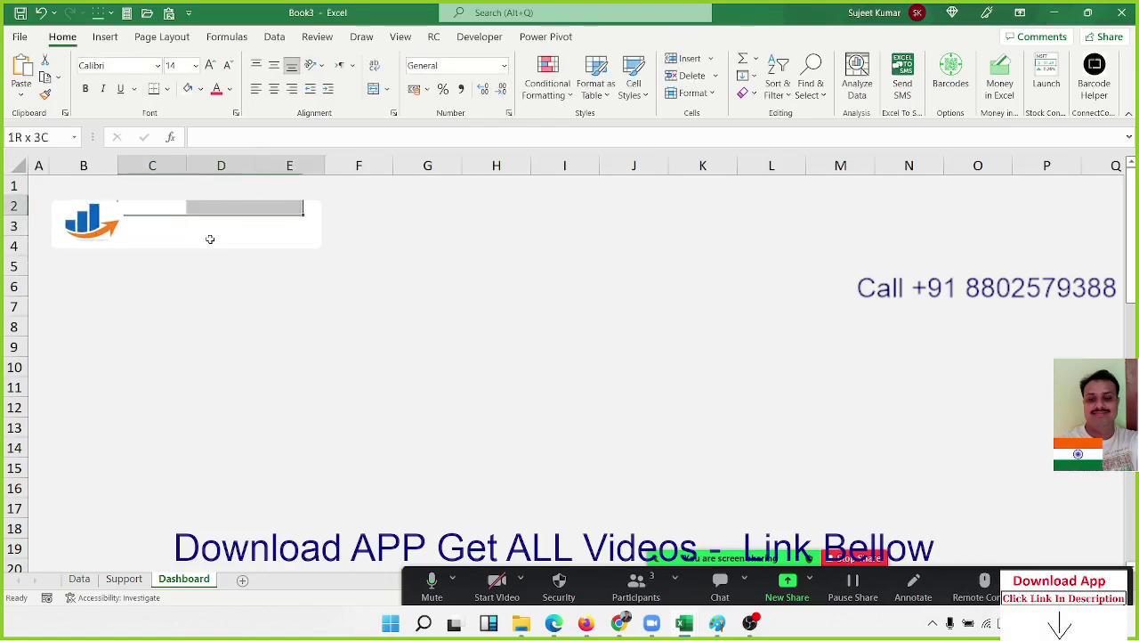
key("shift+Down")
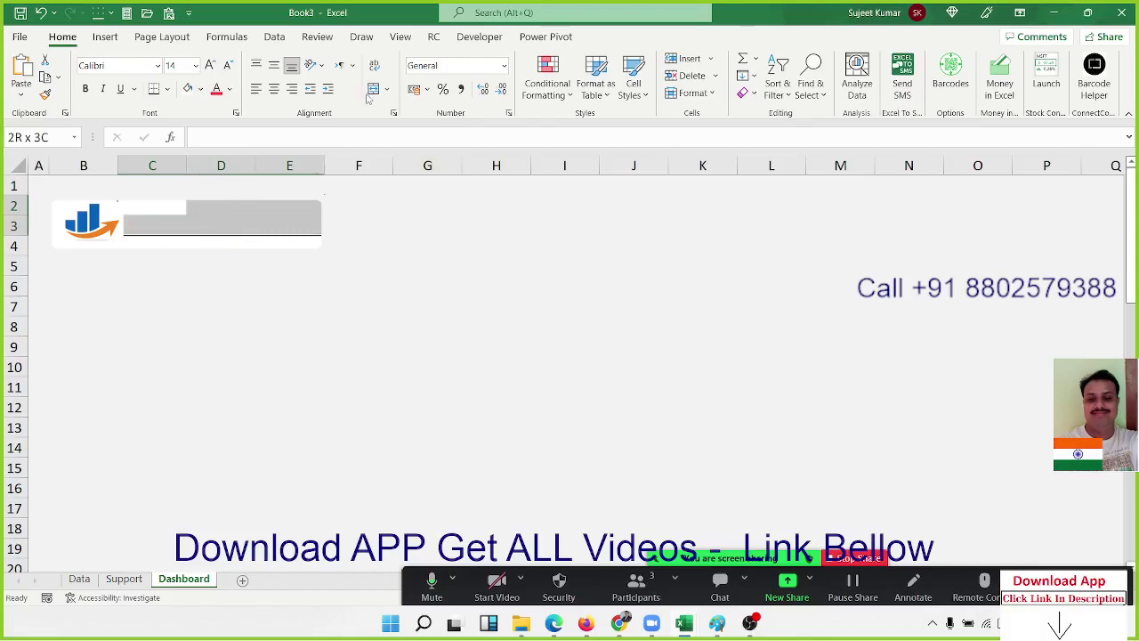
left_click(371, 99)
type("Sa")
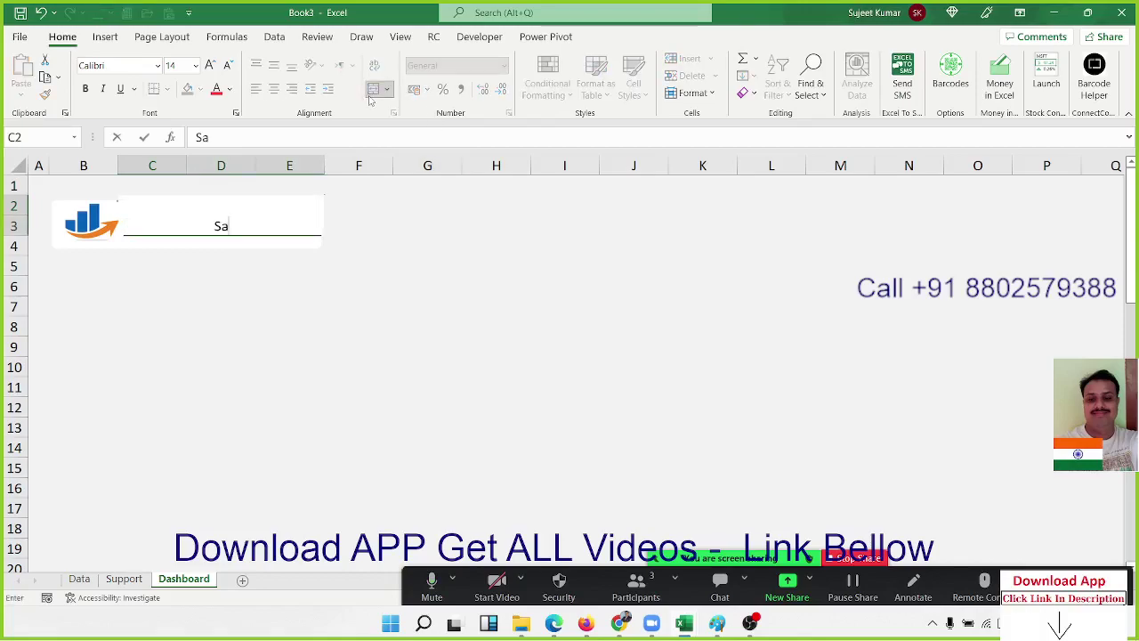
type("les Dash")
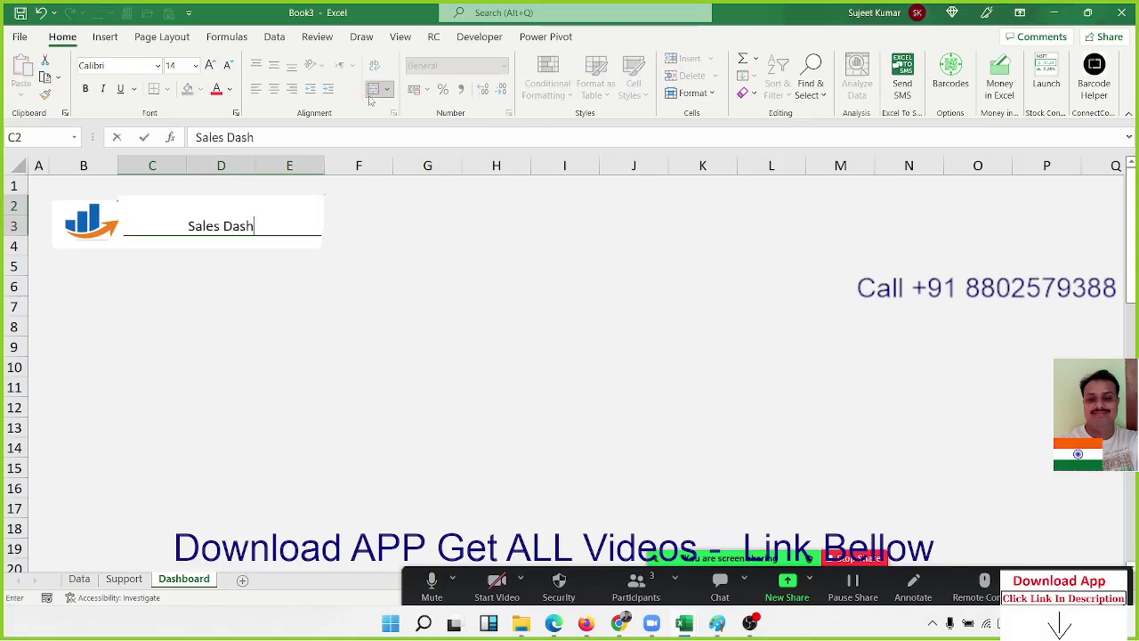
type("board")
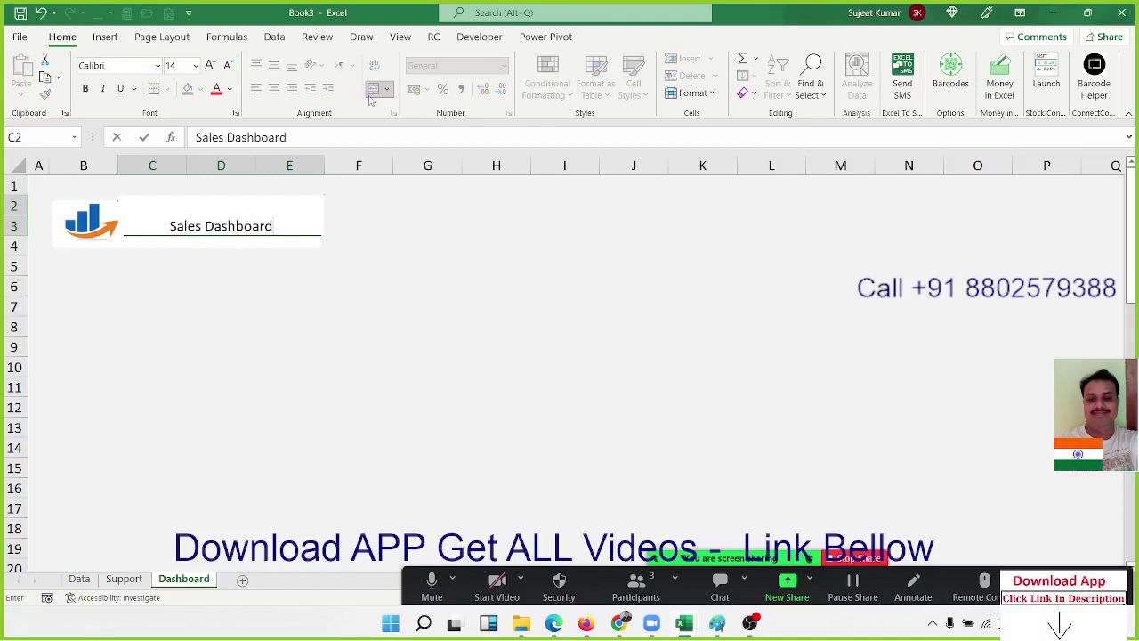
key("ctrl+Return")
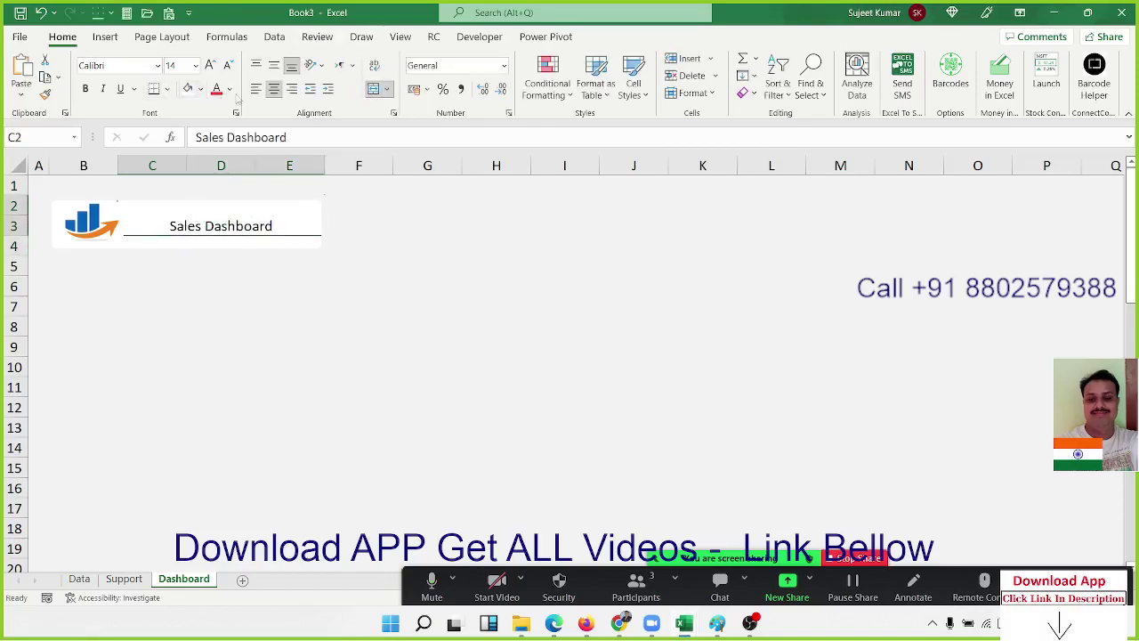
Format the title as bold purple text at size 22
left_click(228, 89)
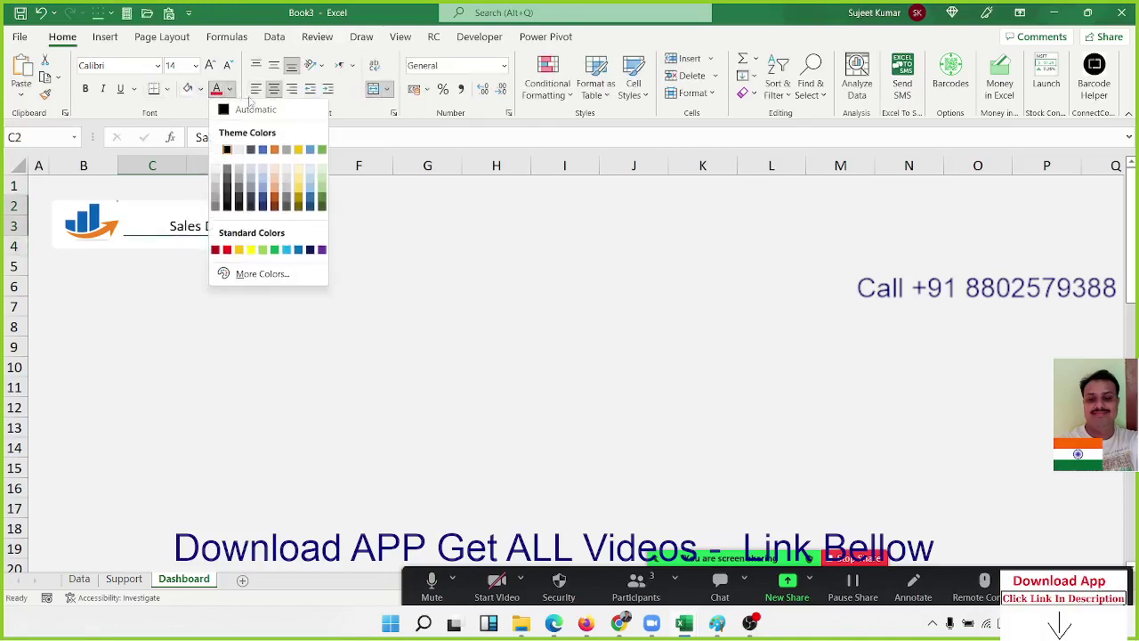
left_click(320, 250)
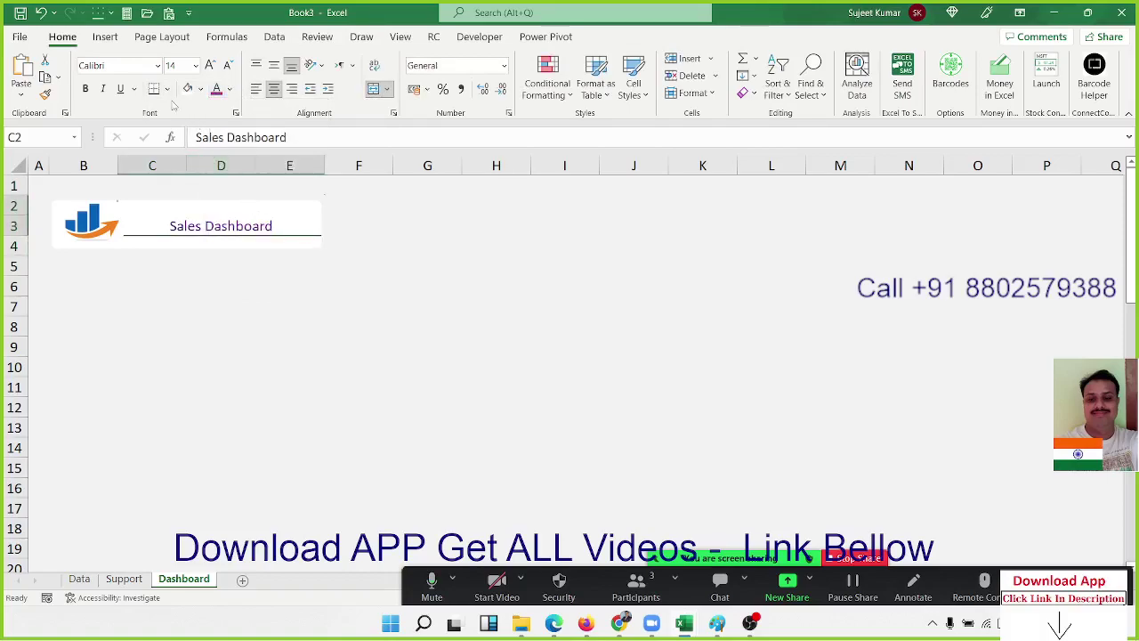
left_click(85, 89)
left_click(210, 66)
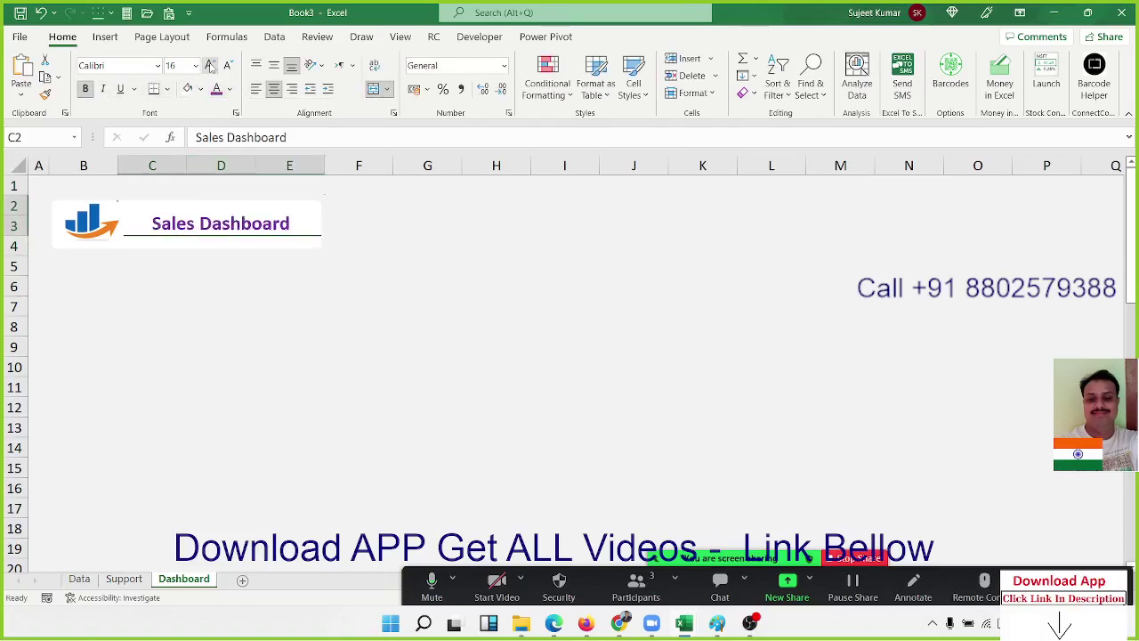
left_click(210, 66)
left_click(210, 65)
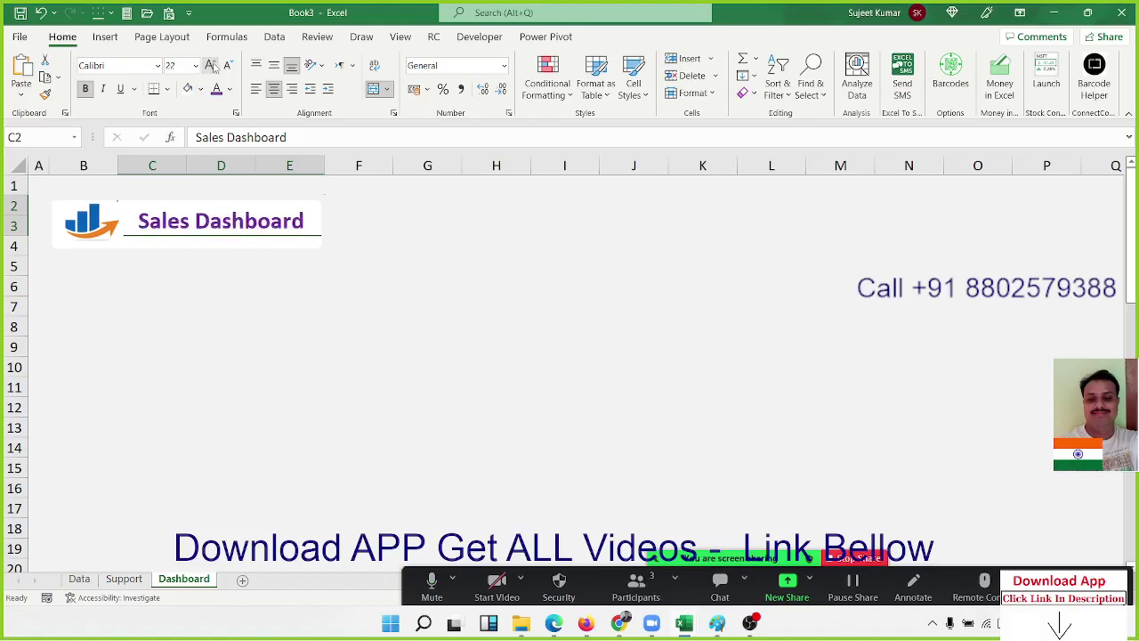
left_click(280, 331)
left_click(159, 242)
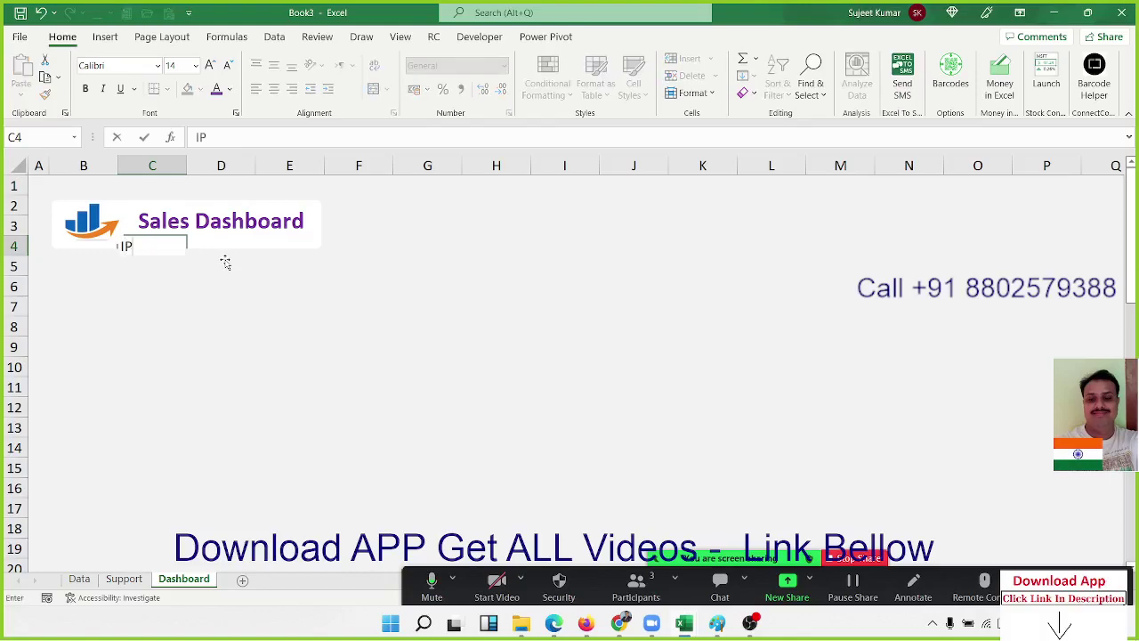
Merge and center C4:E4 with the top-aligned subtitle 'IPT Excel School'
left_click_drag(152, 245, 323, 255)
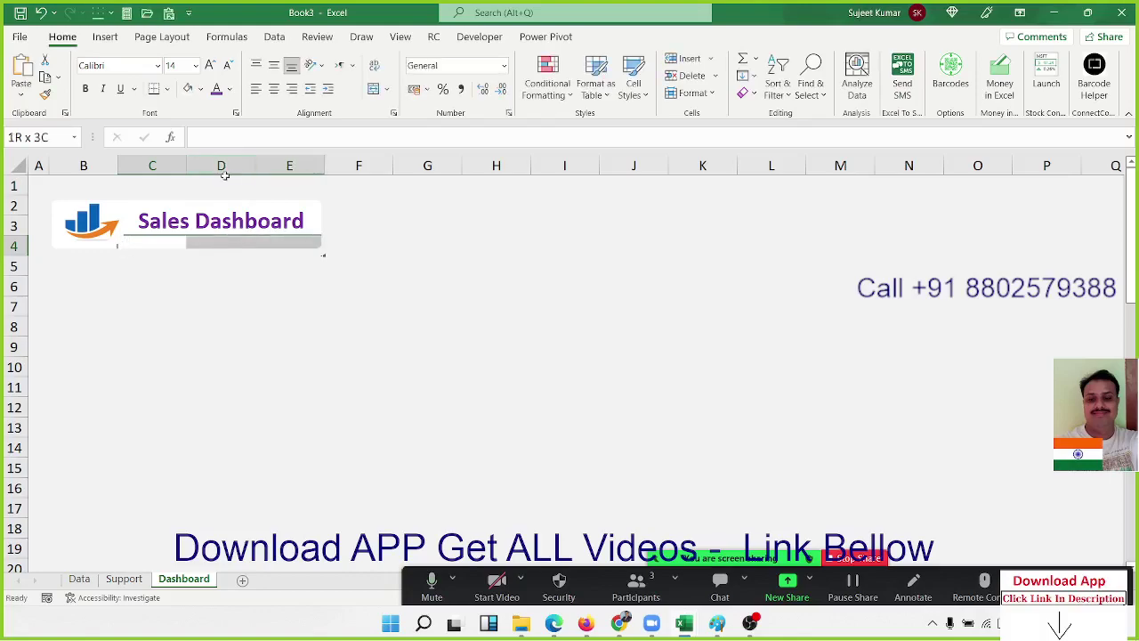
left_click(375, 89)
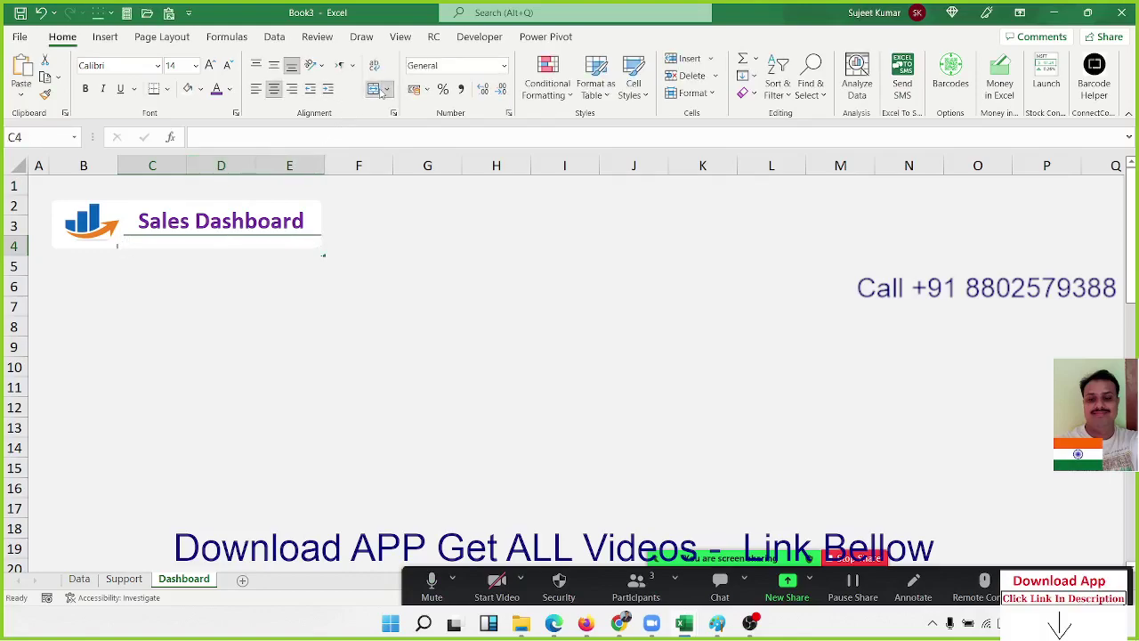
type("IPR")
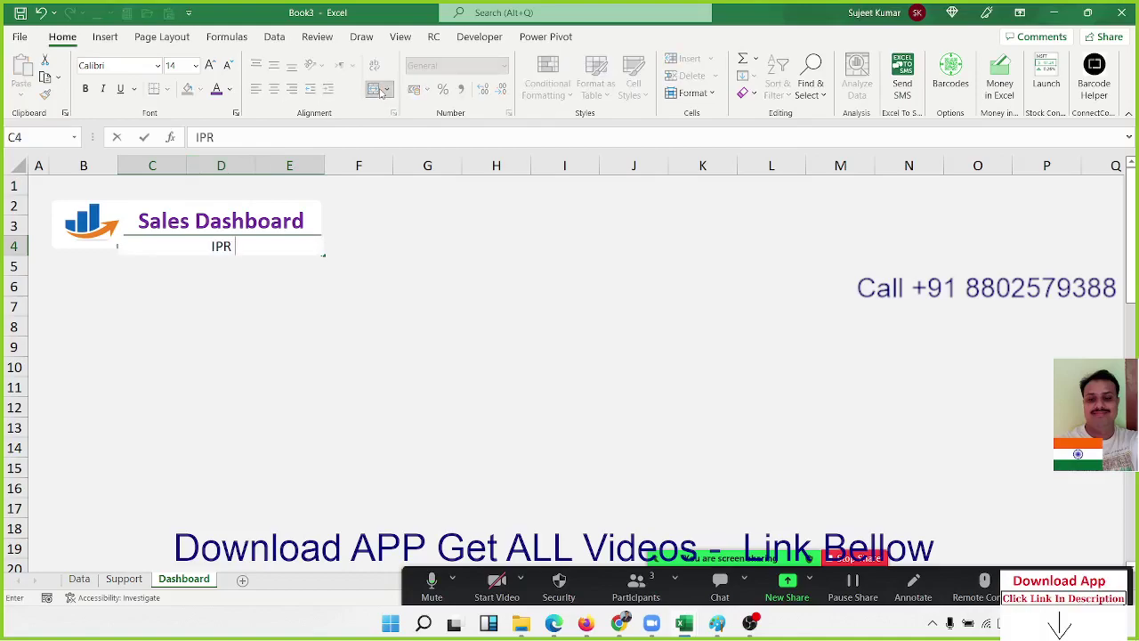
key("BackSpace")
type("T ")
type("Excel")
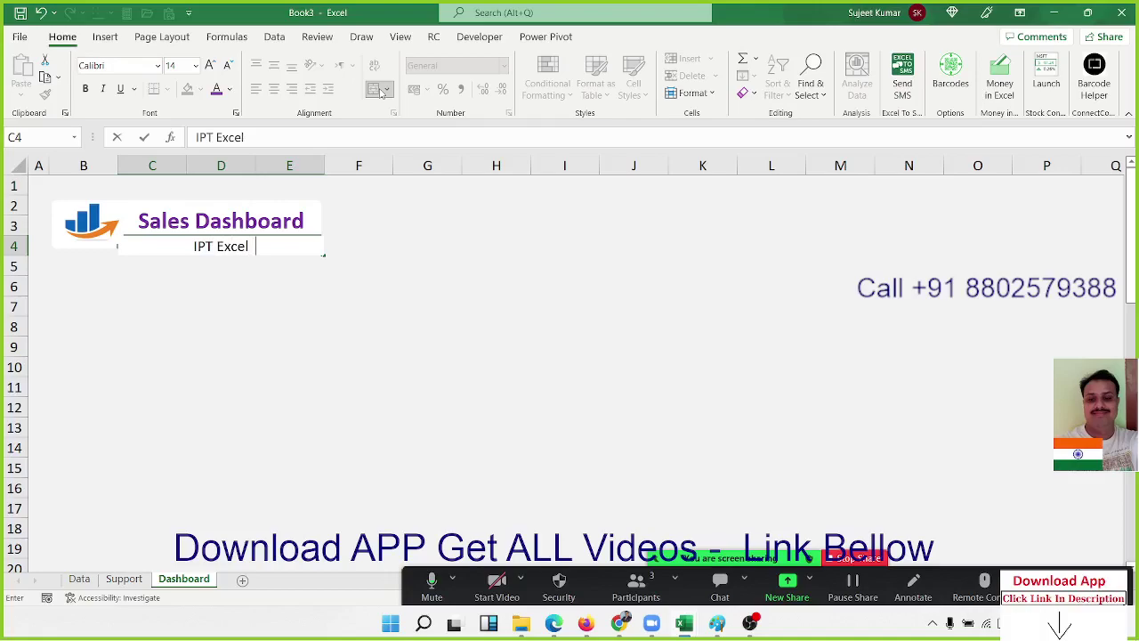
type("  School")
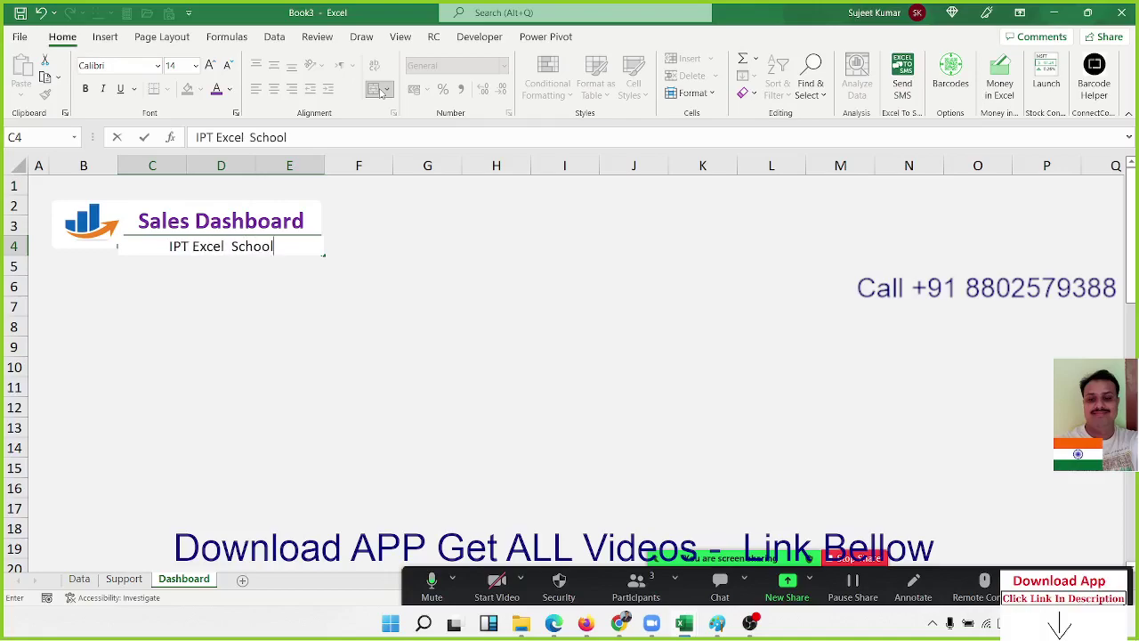
key("Return")
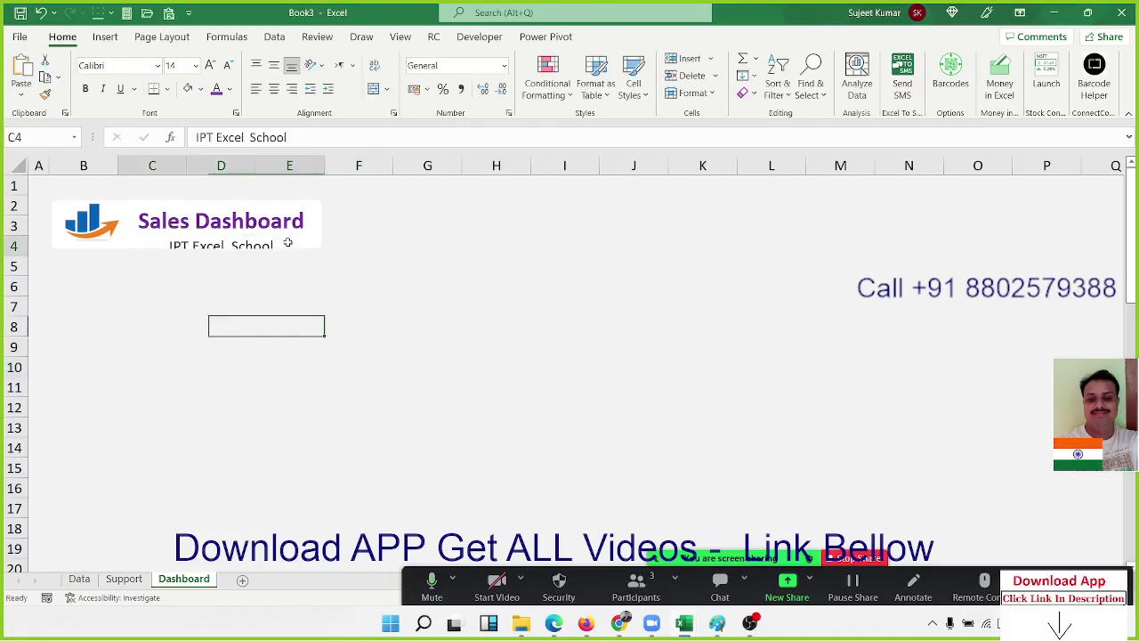
left_click(257, 64)
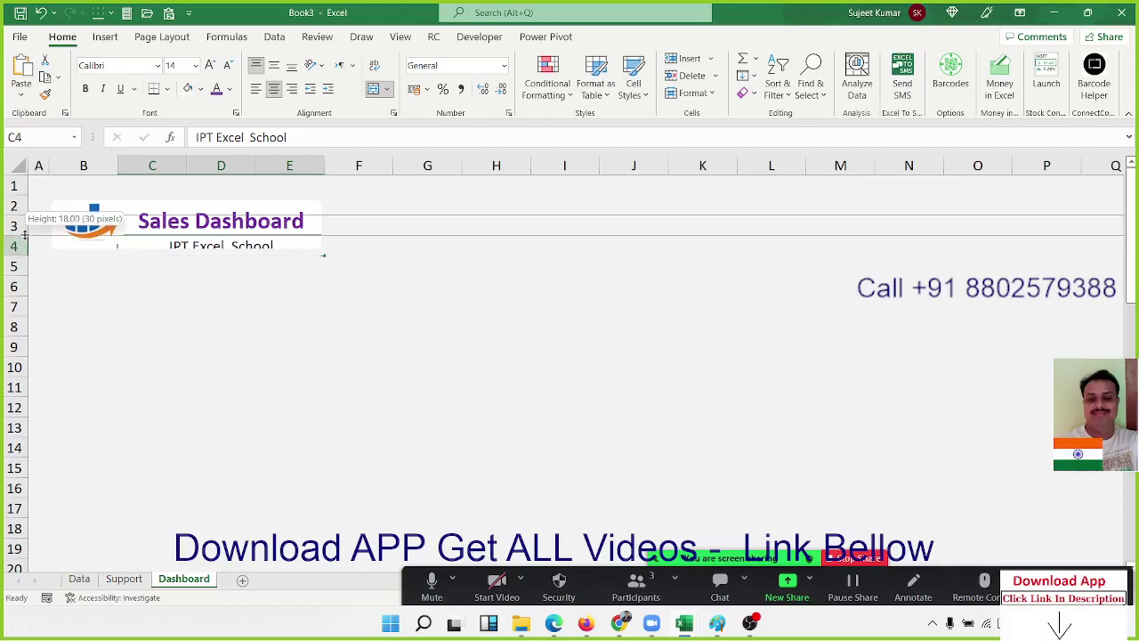
Tweak row 3's height and stretch the white title box down to enclose the subtitle
left_click_drag(25, 234, 25, 237)
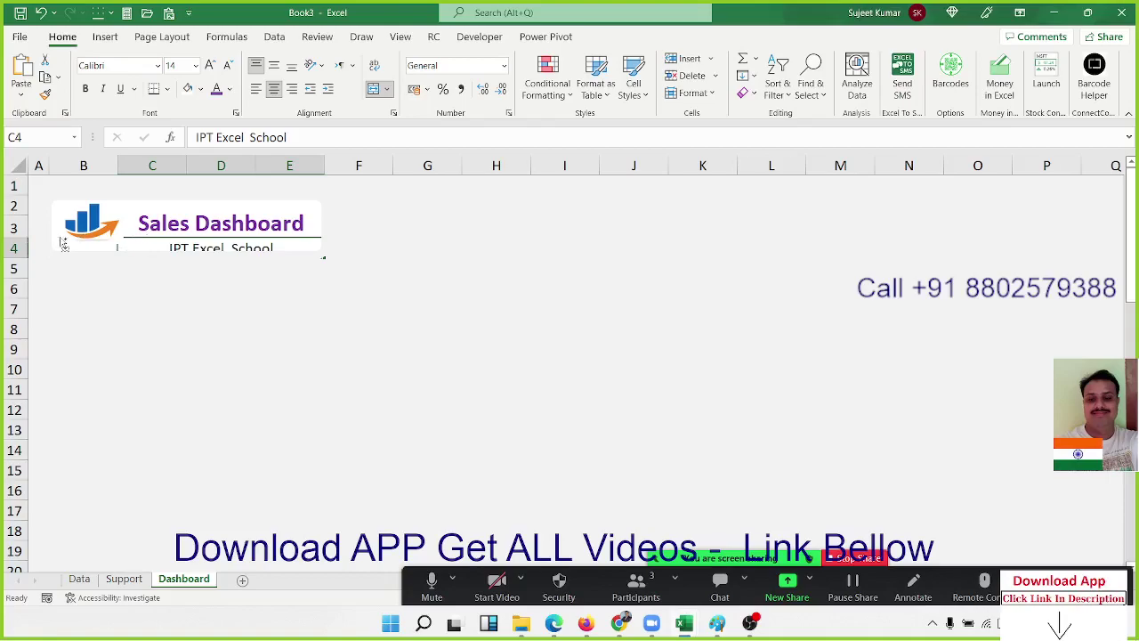
left_click_drag(15, 238, 18, 256)
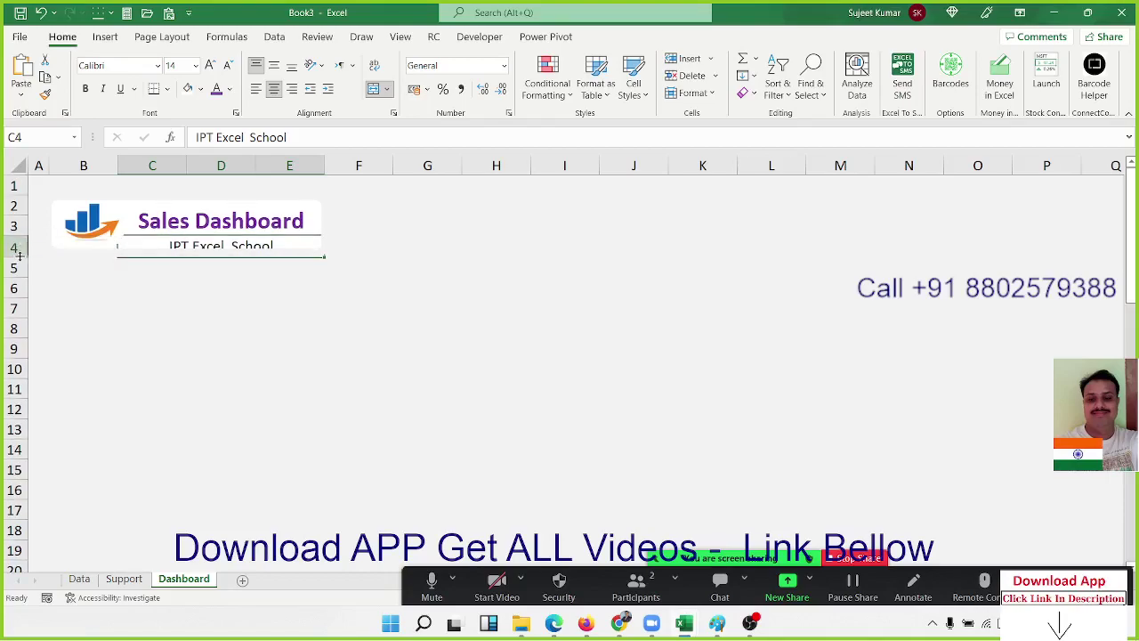
left_click(179, 309)
left_click(192, 257)
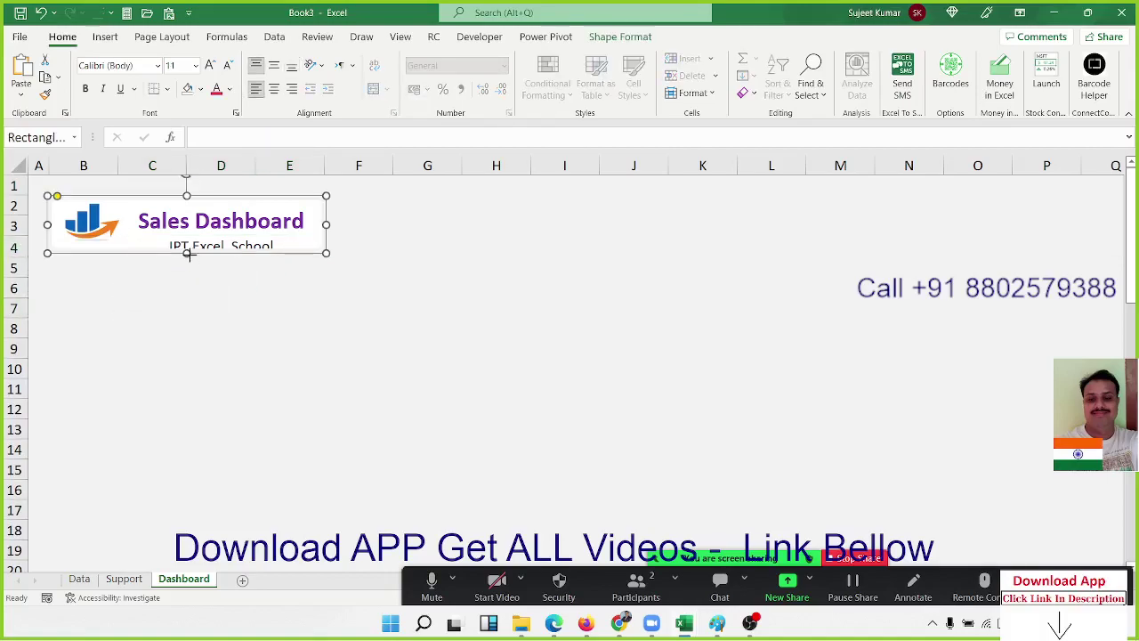
left_click_drag(188, 254, 189, 258)
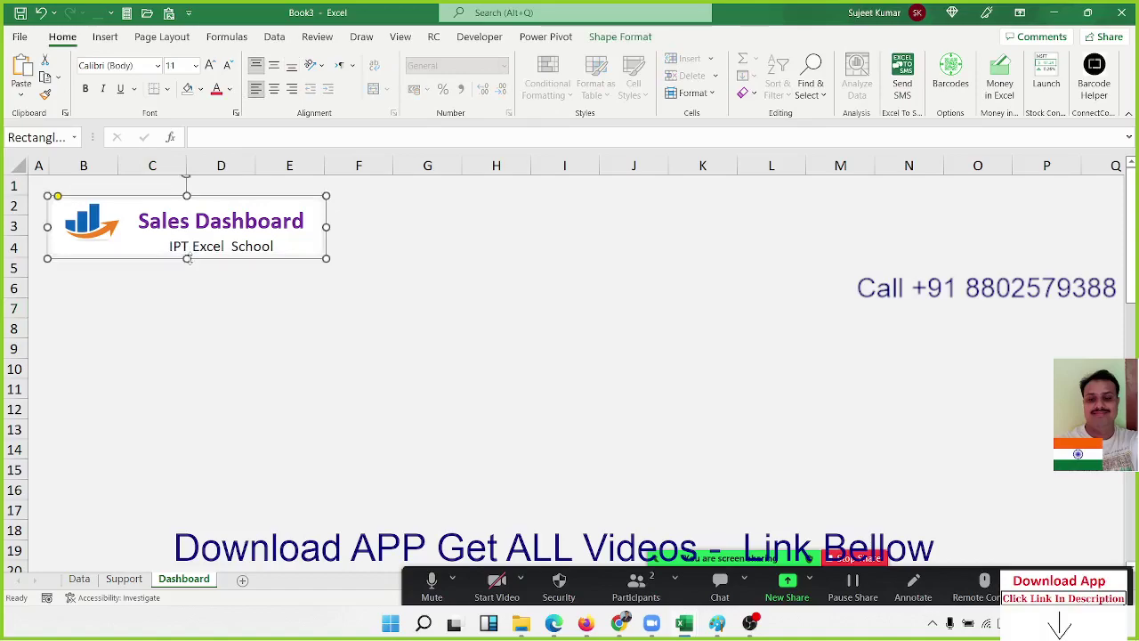
left_click(202, 293)
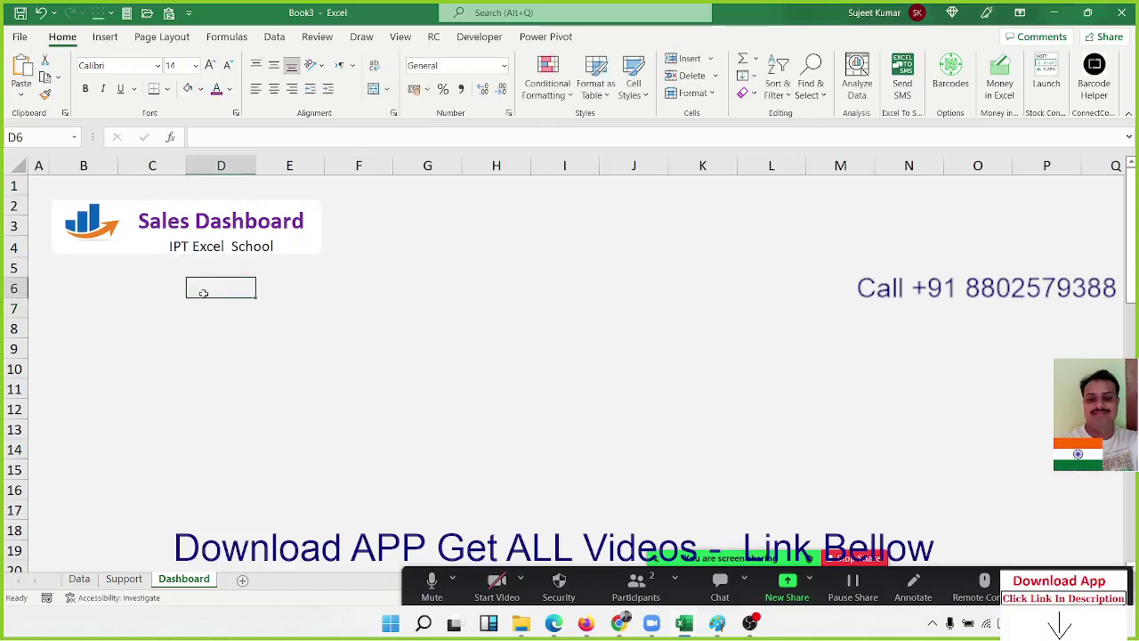
Narrow column F to a small gap and fill G2:L4 white as a blank panel
left_click(396, 210)
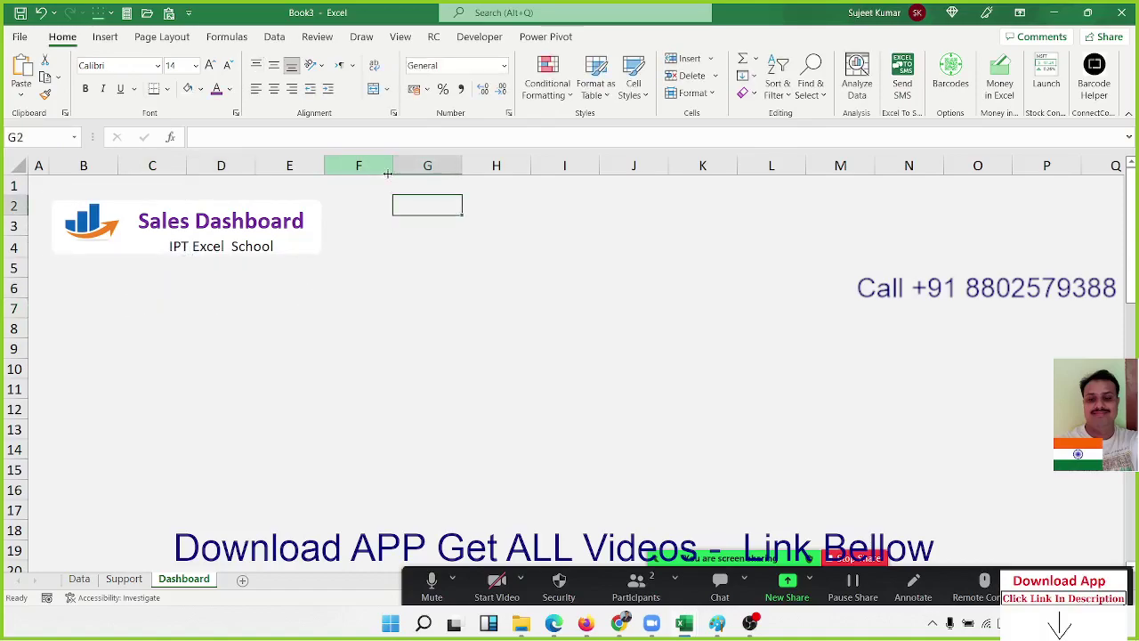
left_click_drag(391, 172, 336, 185)
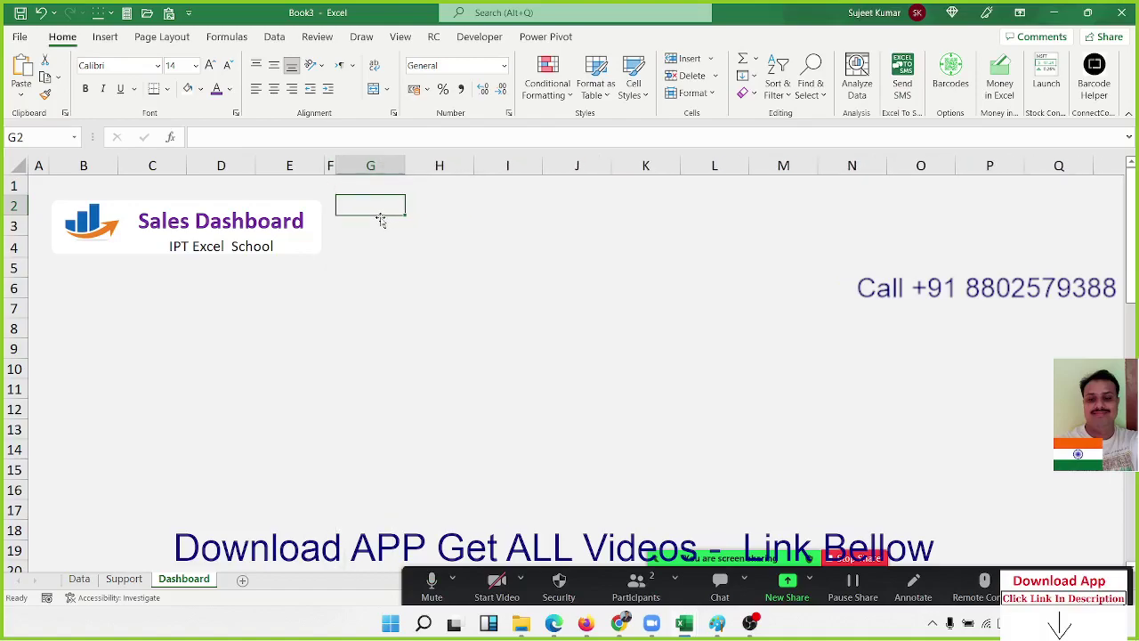
key("shift+Right")
key("shift+Right")
key("shift+Right")
key("shift+Right")
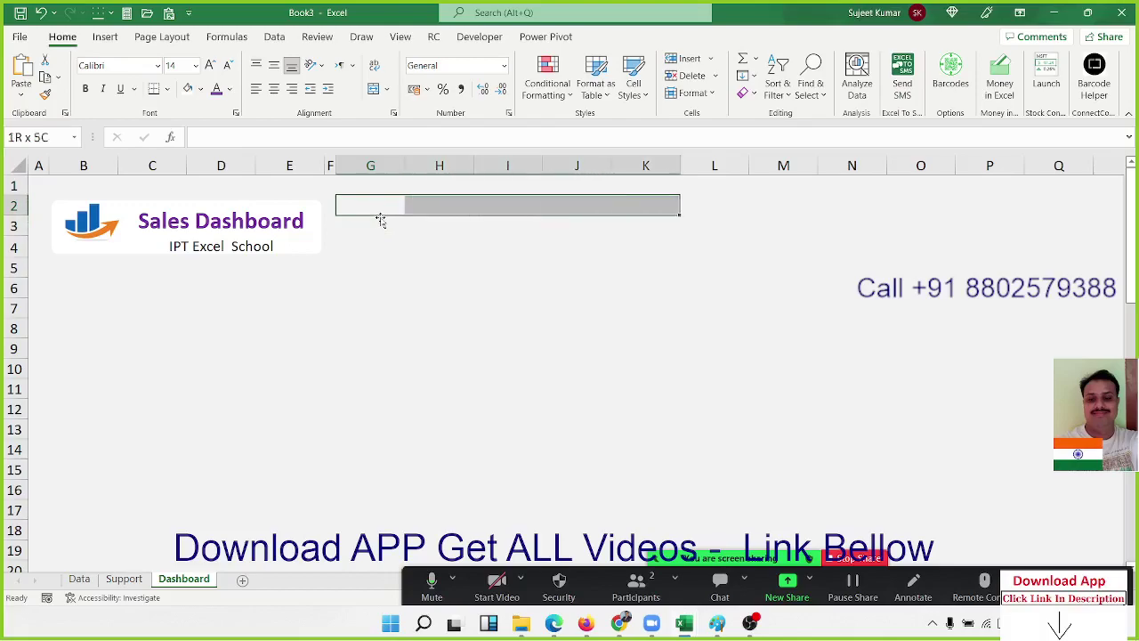
key("shift+Right")
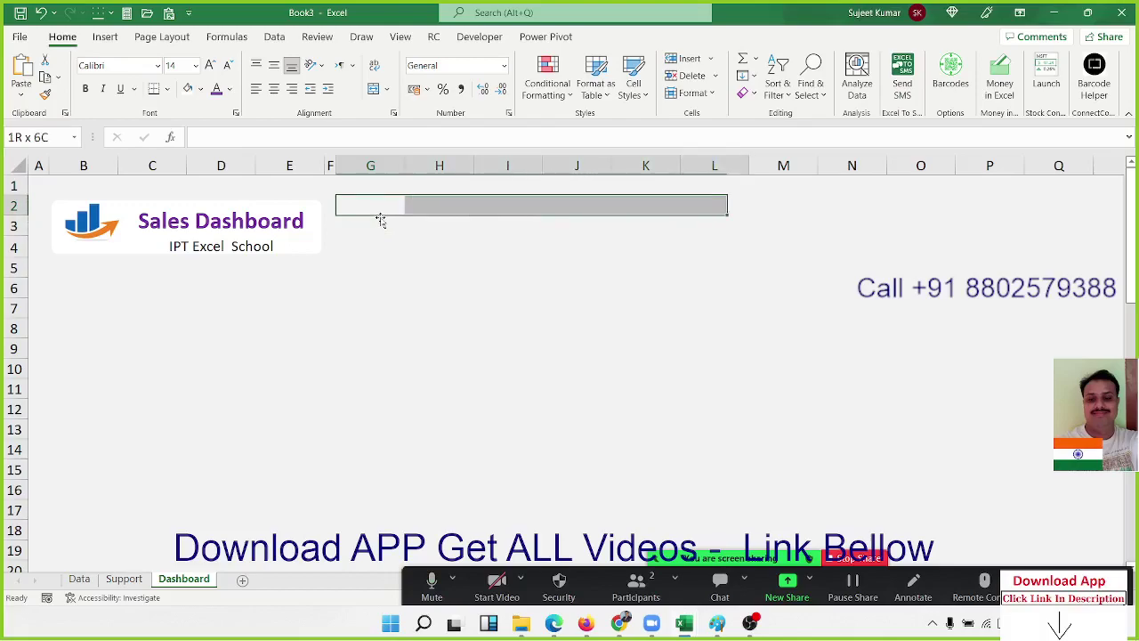
key("shift+Down")
key("shift+Down")
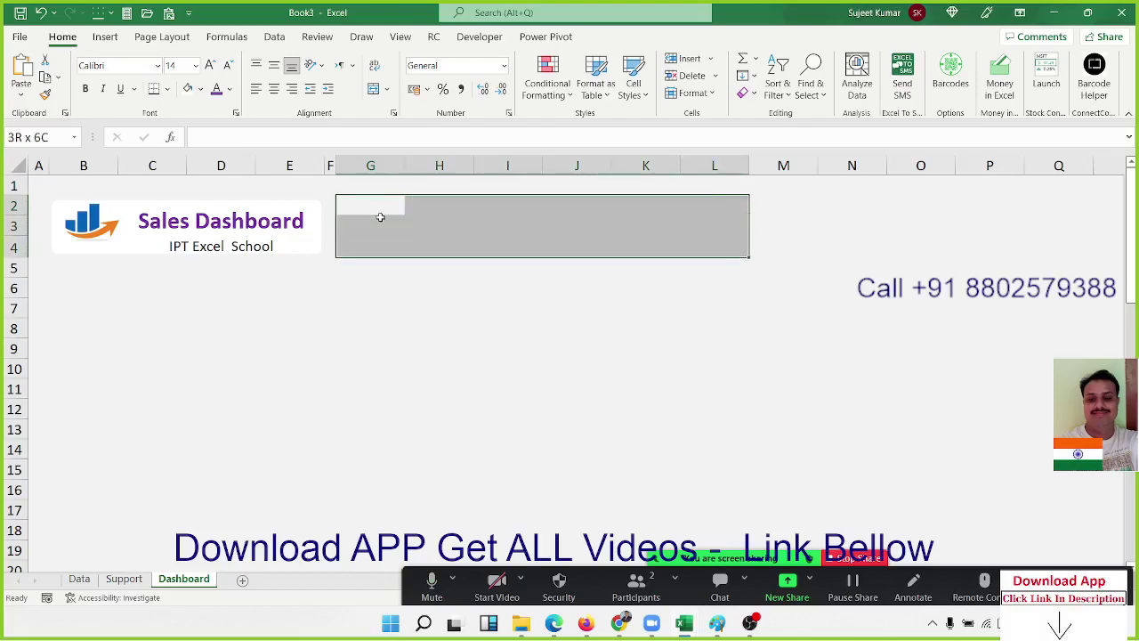
left_click(188, 88)
left_click(307, 293)
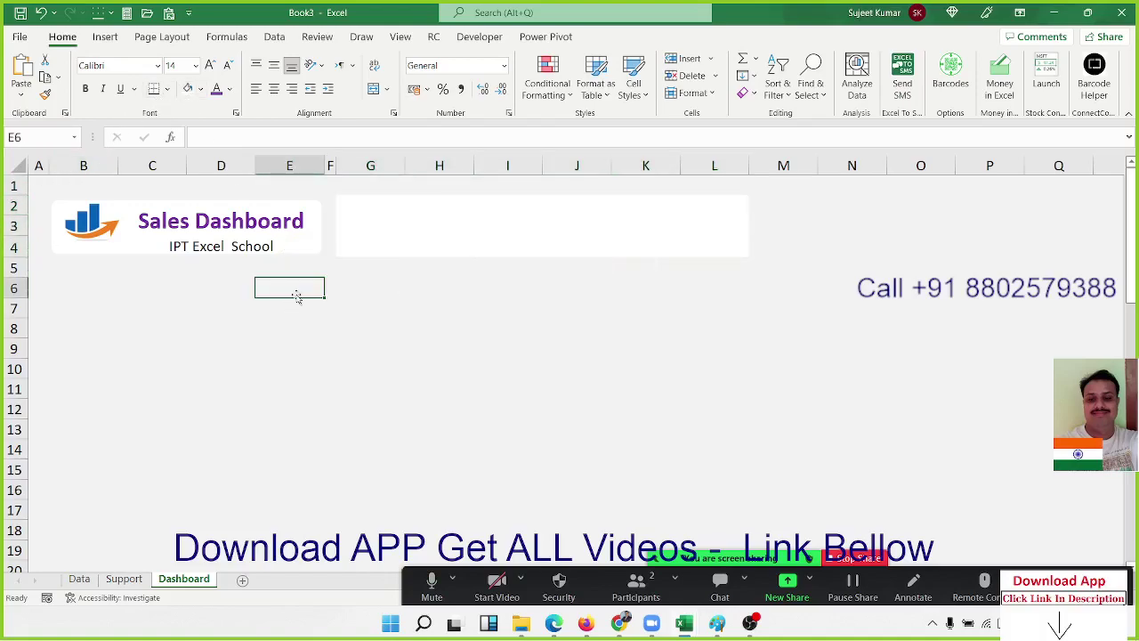
left_click(402, 231)
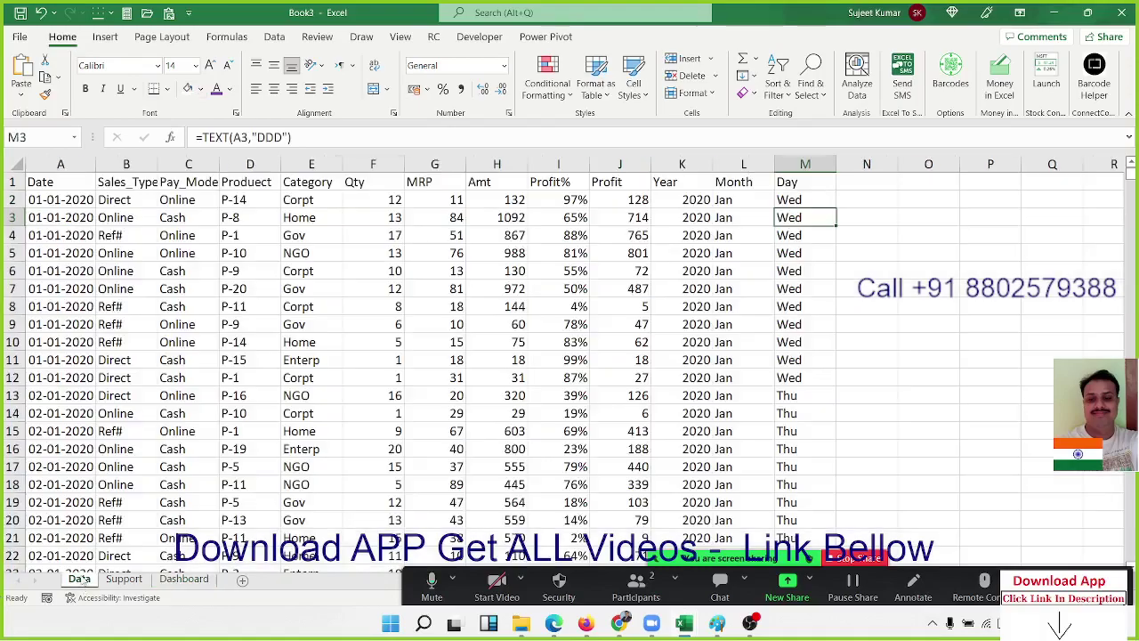
Select the whole sales table on the Data sheet, starting from A1
left_click(80, 580)
left_click(53, 192)
key("Up")
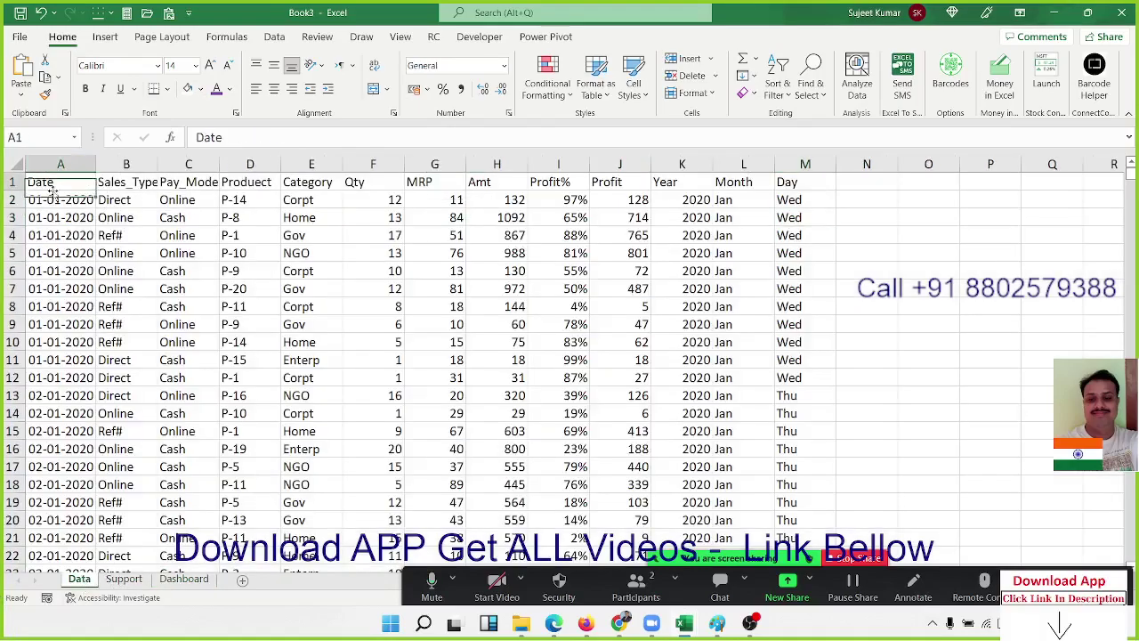
key("ctrl+shift+Right")
key("ctrl+shift+Down")
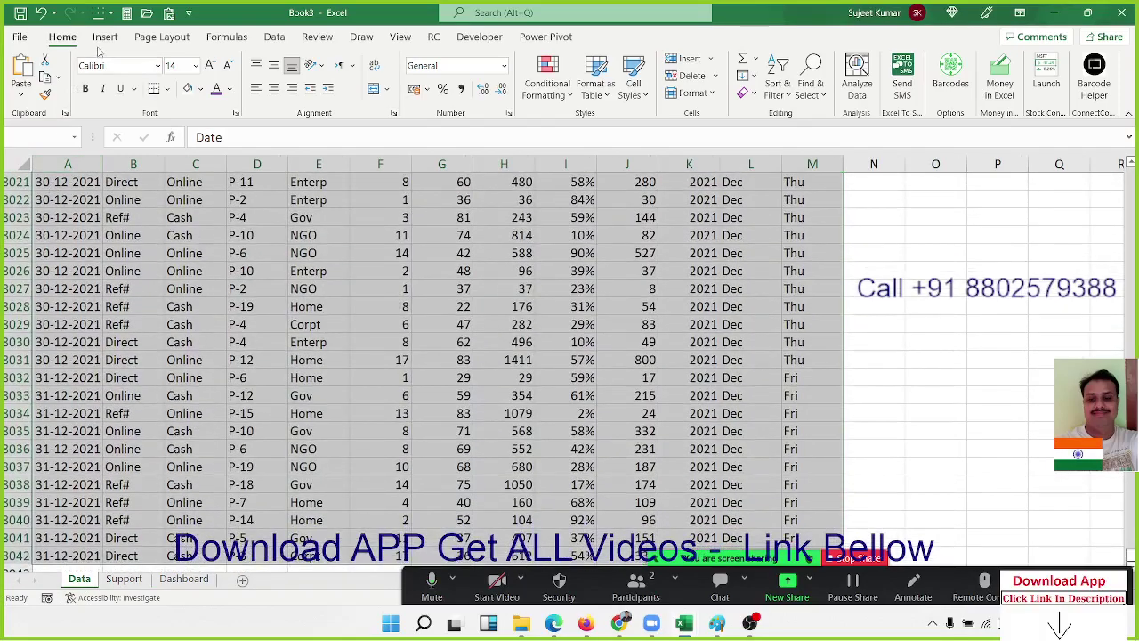
Insert a PivotTable from the range, placed on the existing Support sheet at A1
left_click(105, 36)
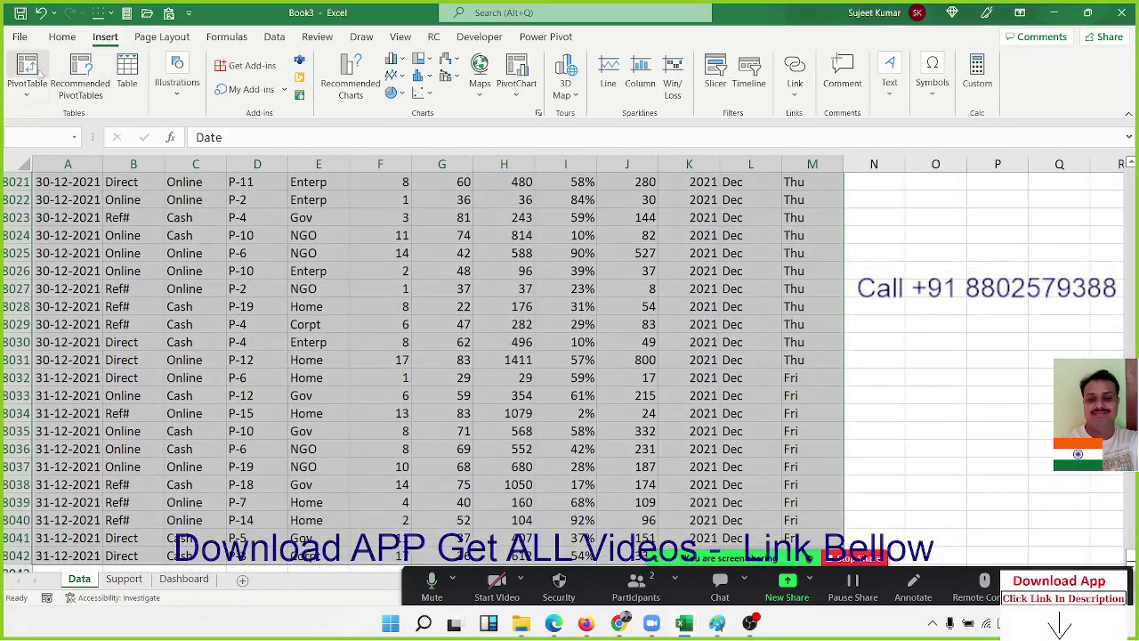
left_click(40, 82)
left_click(49, 116)
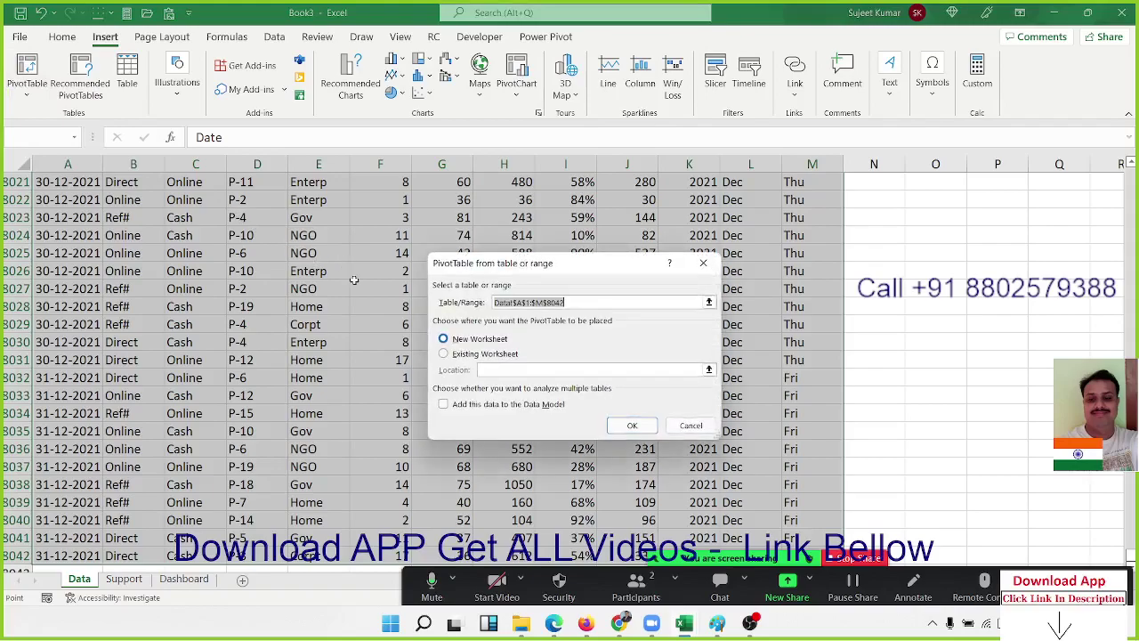
left_click(443, 354)
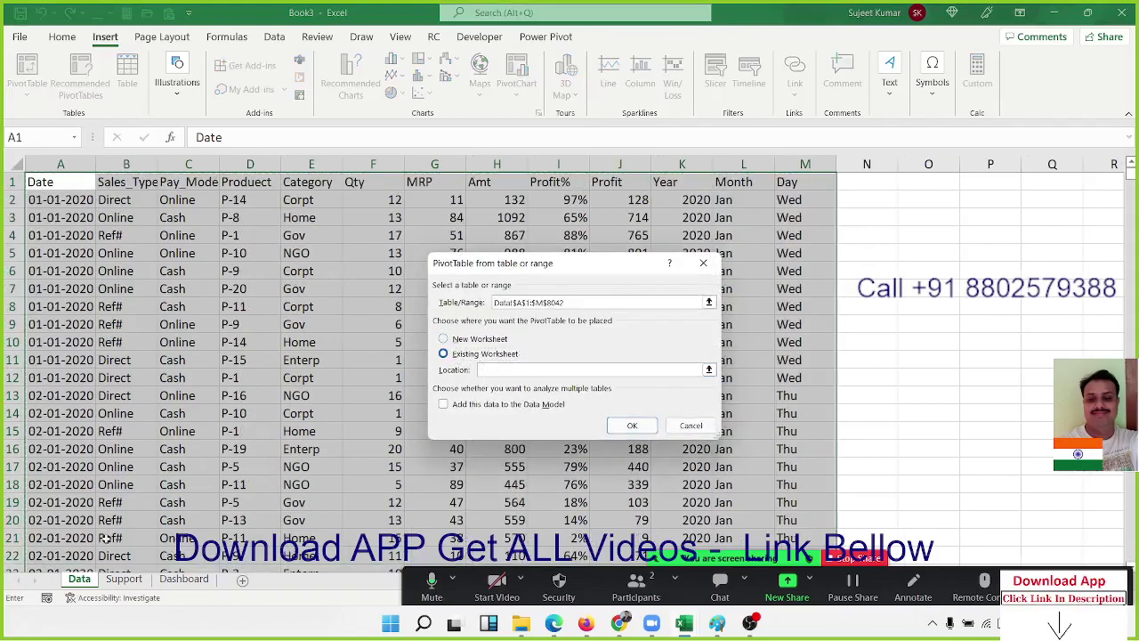
left_click(124, 578)
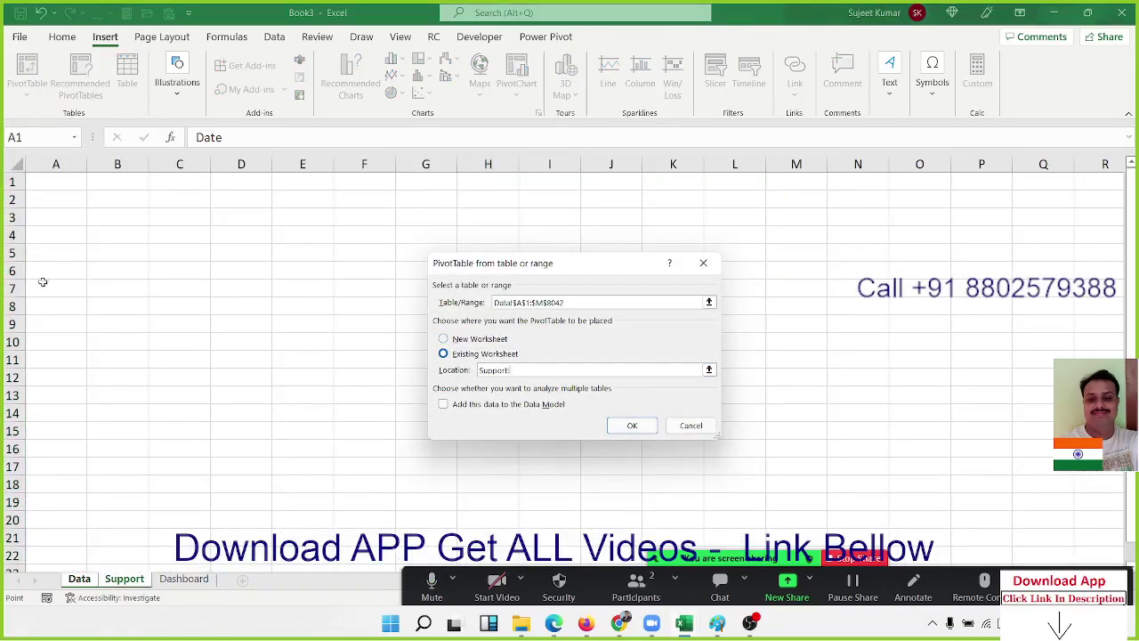
left_click(59, 181)
Create the empty PivotTable1 on the Support sheet
left_click(631, 425)
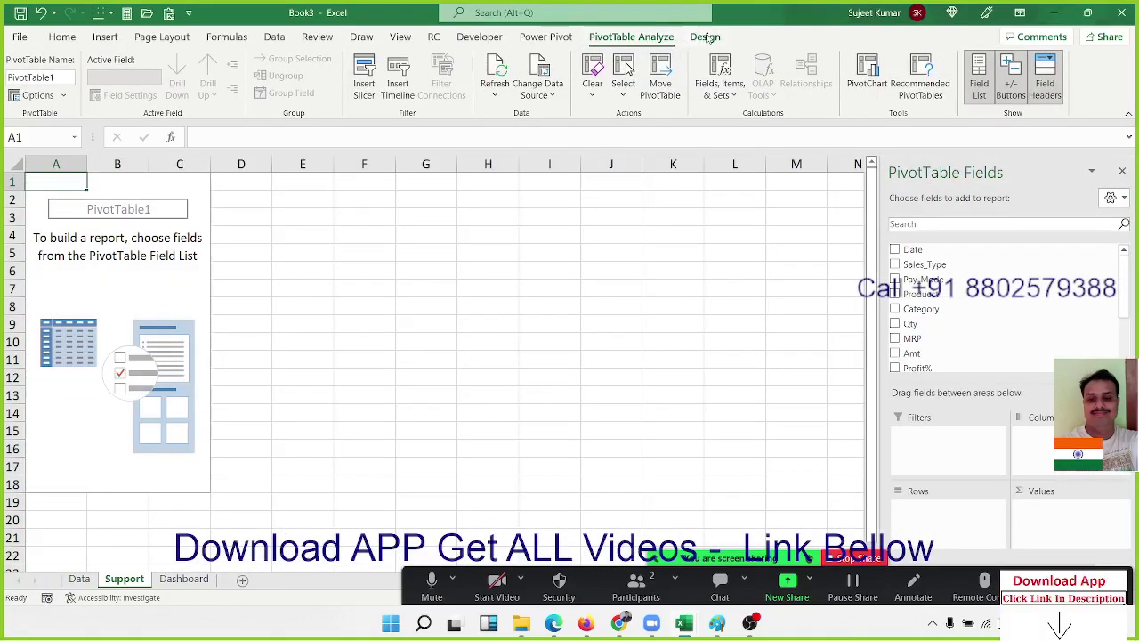
left_click(705, 37)
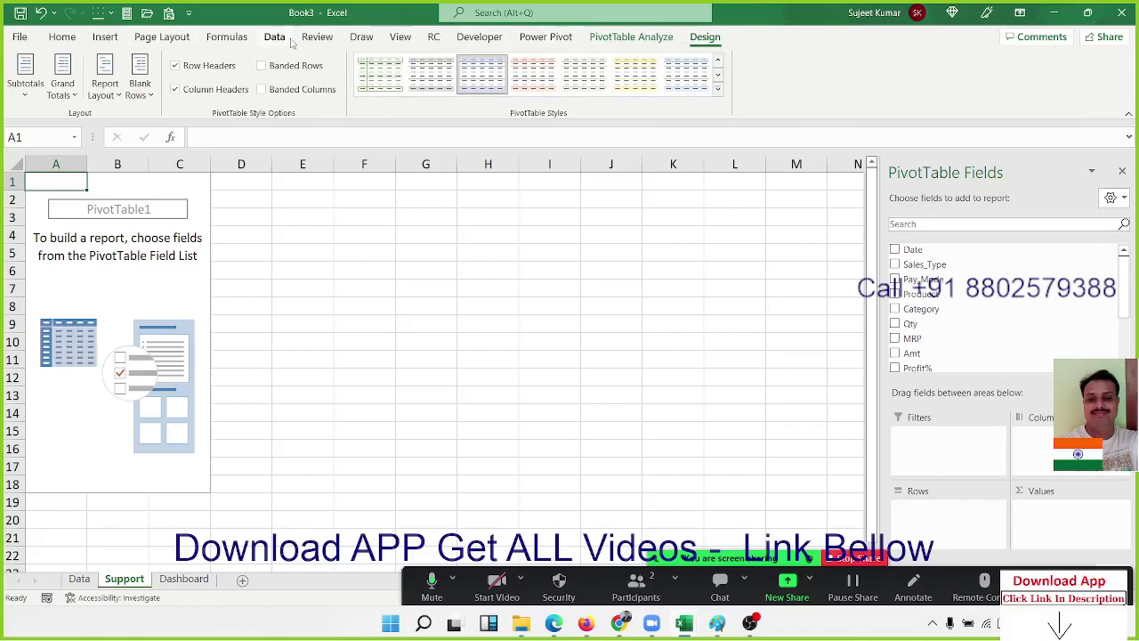
left_click(592, 38)
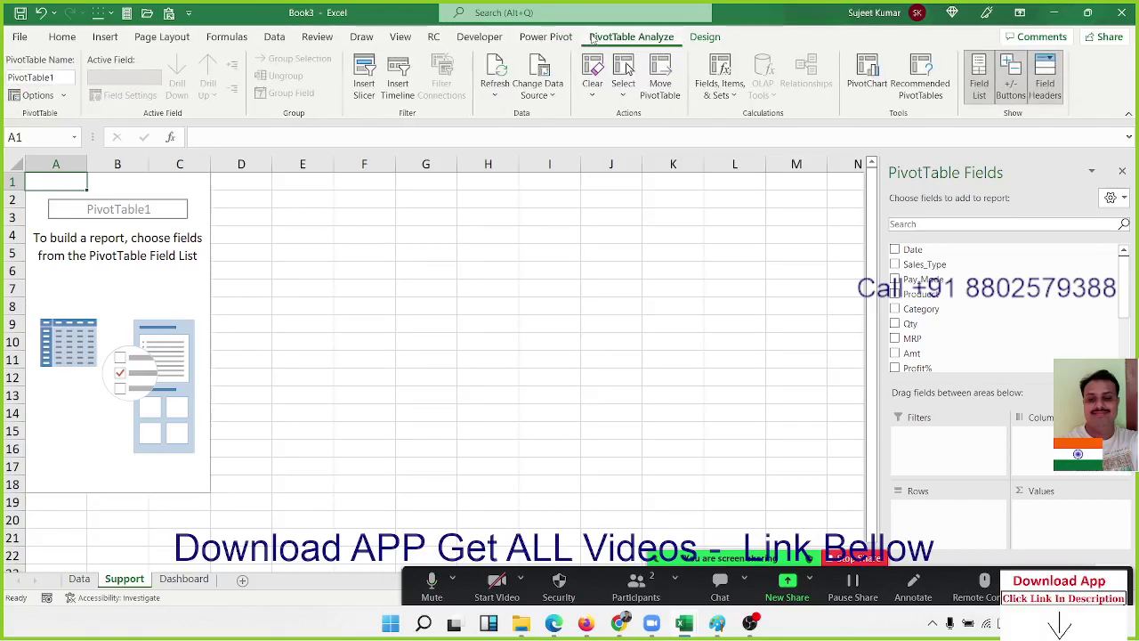
Insert Sales_Type and Pay_Mode slicers for PivotTable1
left_click(363, 89)
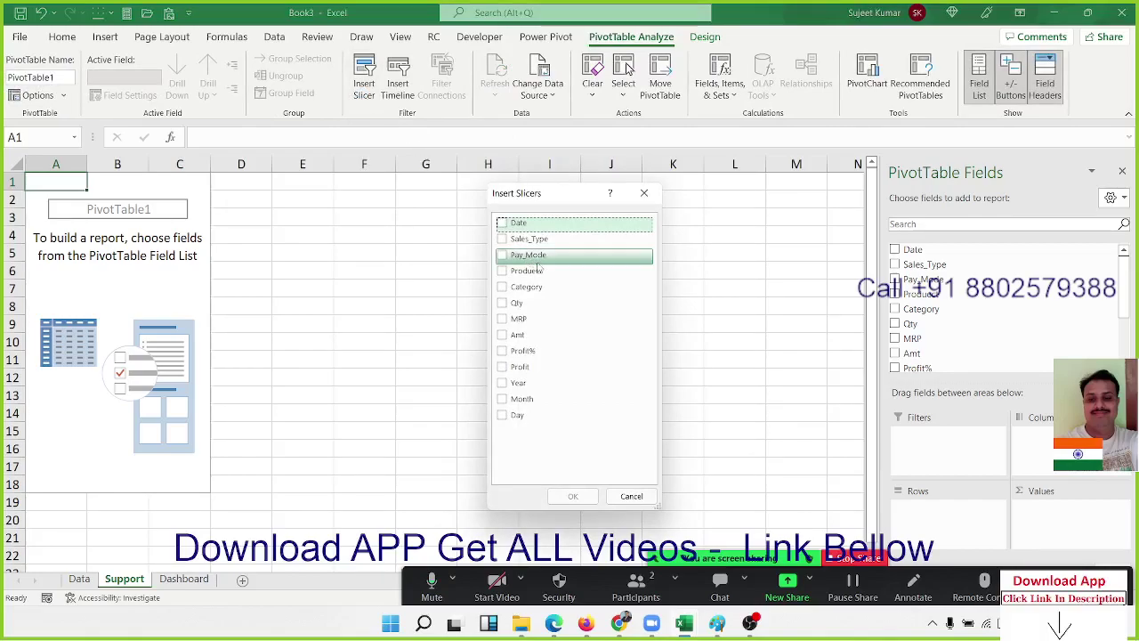
left_click(503, 240)
left_click(502, 241)
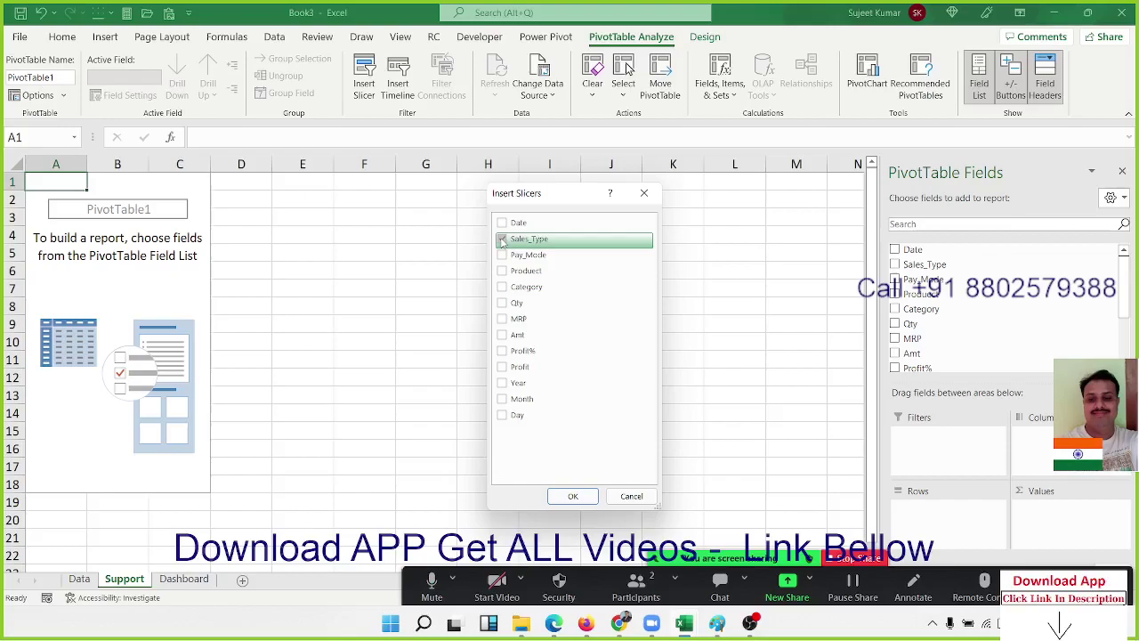
left_click(501, 256)
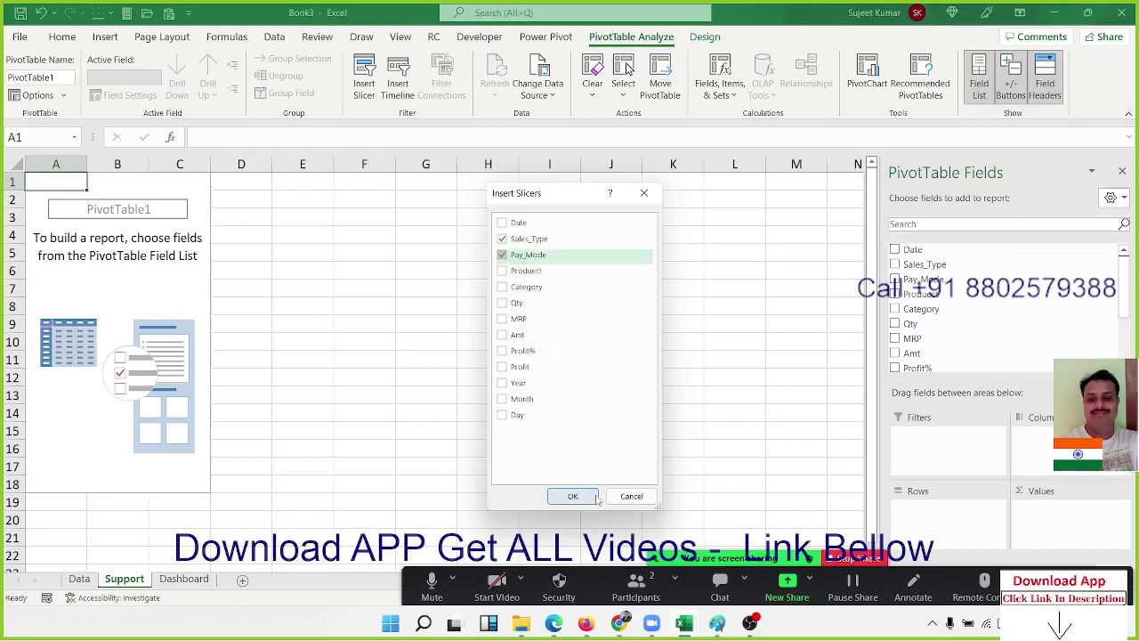
left_click(573, 496)
Move the Sales_Type slicer to Dashboard cell G2, widen it to column L and end it at row 4
left_click(639, 277)
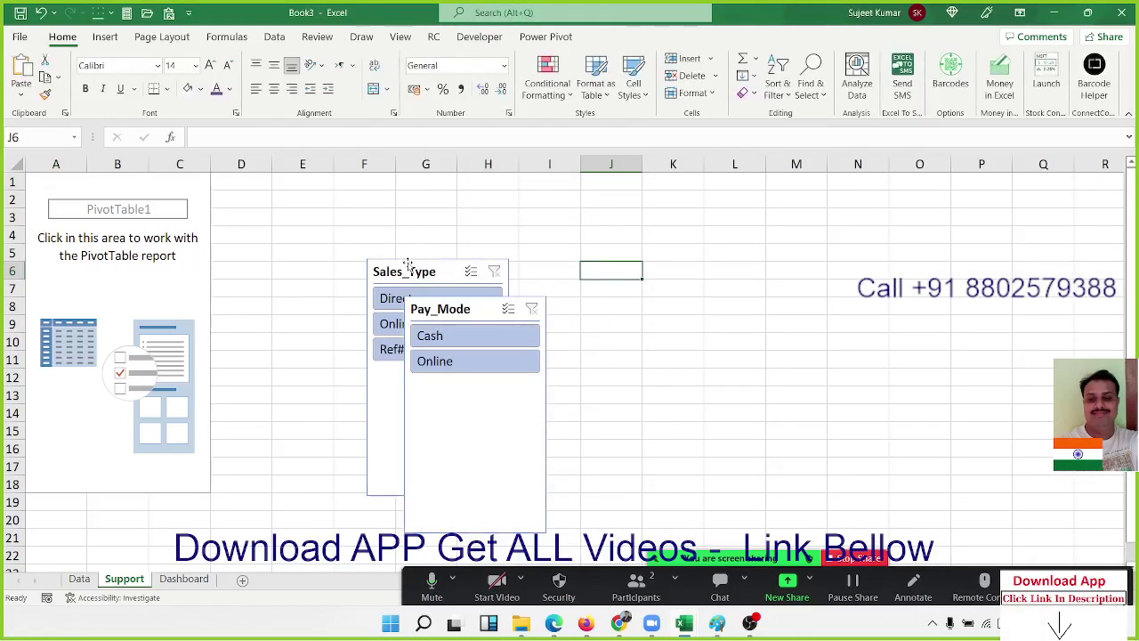
left_click(405, 270)
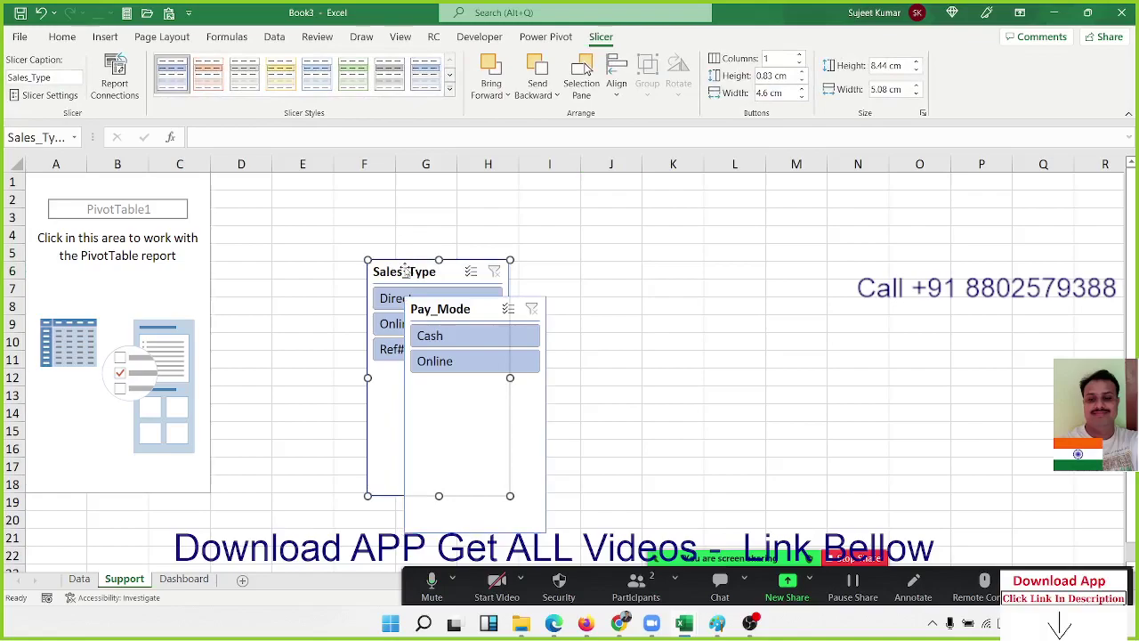
key("Delete")
left_click(185, 579)
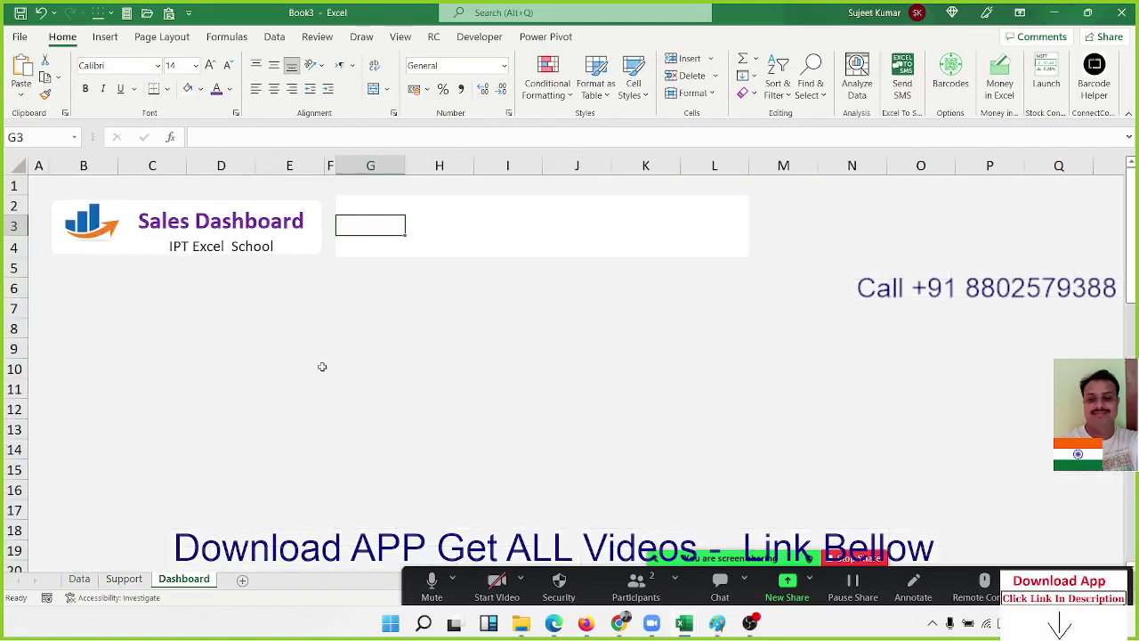
left_click(375, 210)
key("ctrl+v")
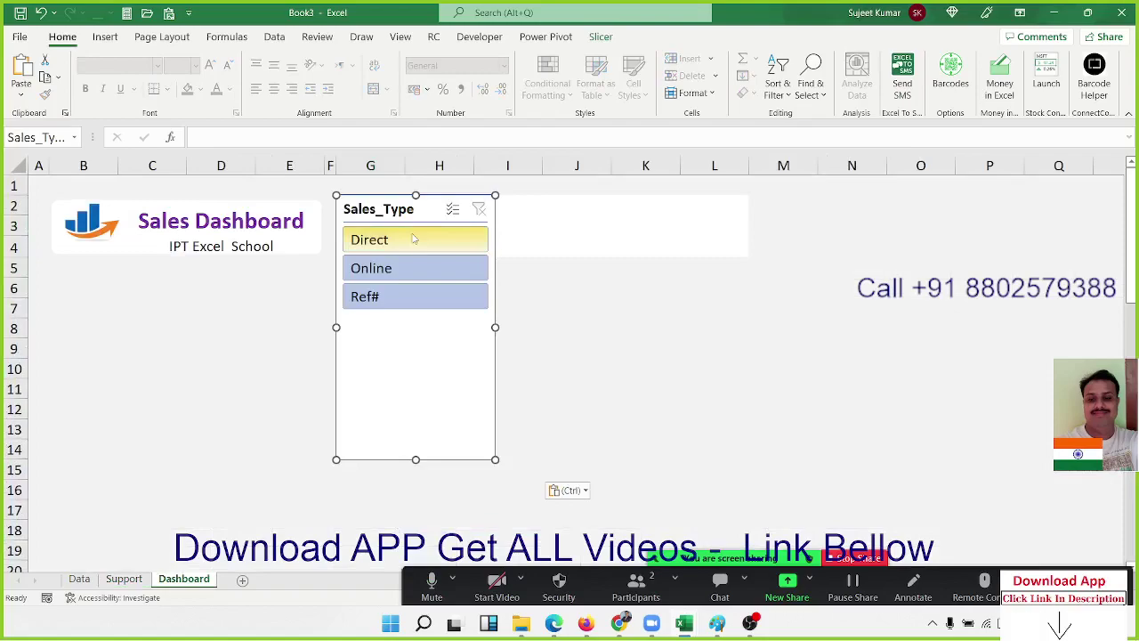
left_click_drag(496, 327, 746, 293)
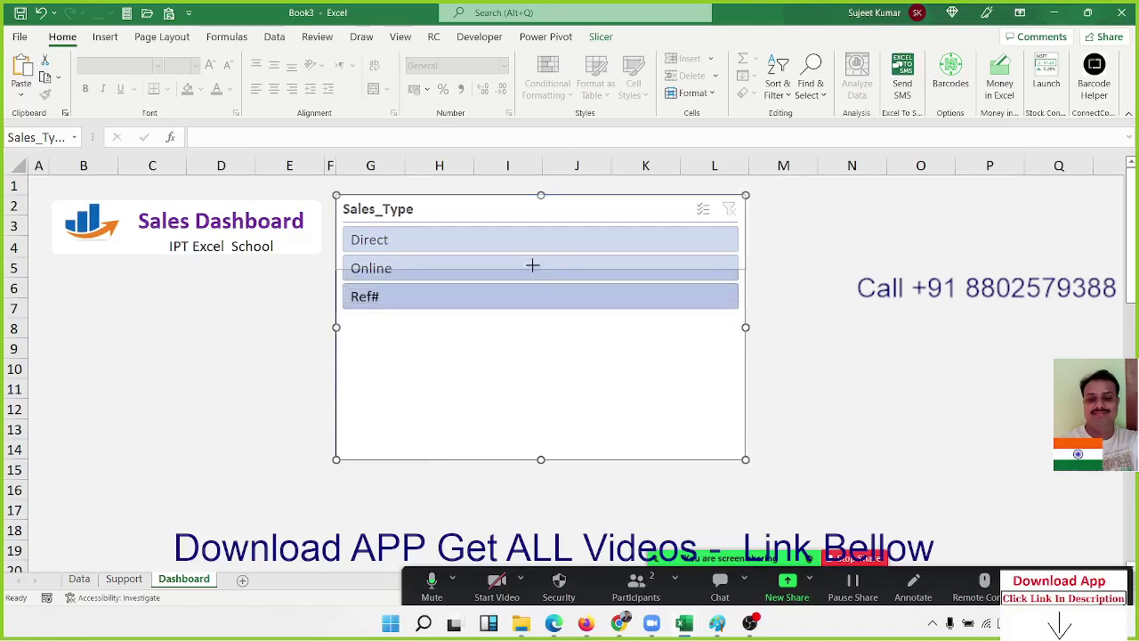
left_click_drag(534, 285, 533, 267)
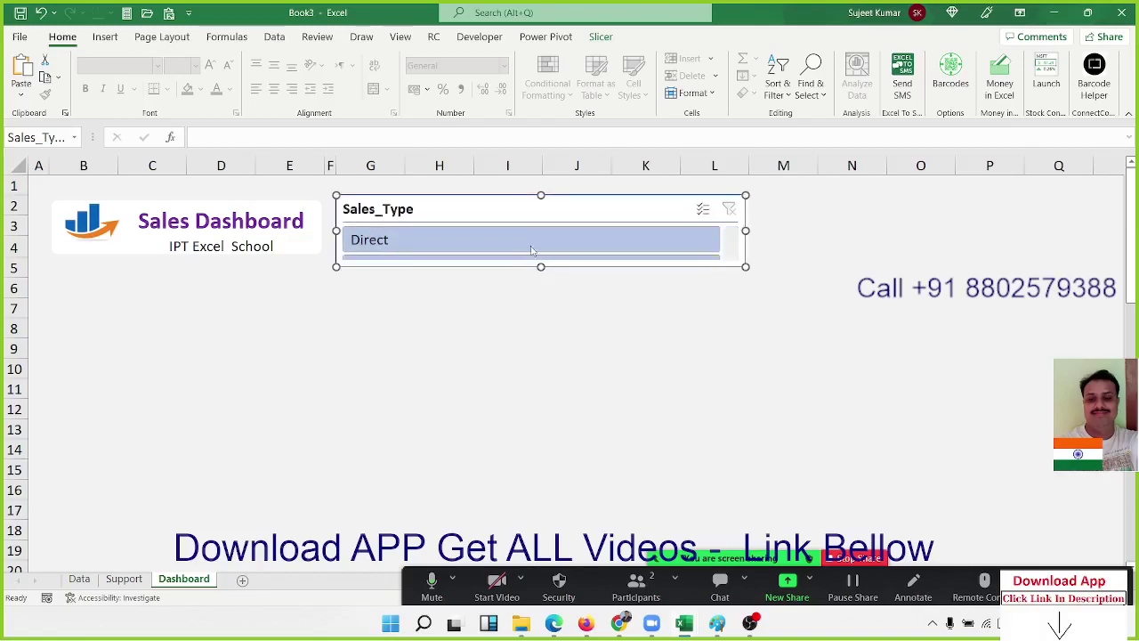
Set the Sales_Type slicer to 3 columns and trim its height to fit the buttons
left_click(601, 36)
left_click(803, 56)
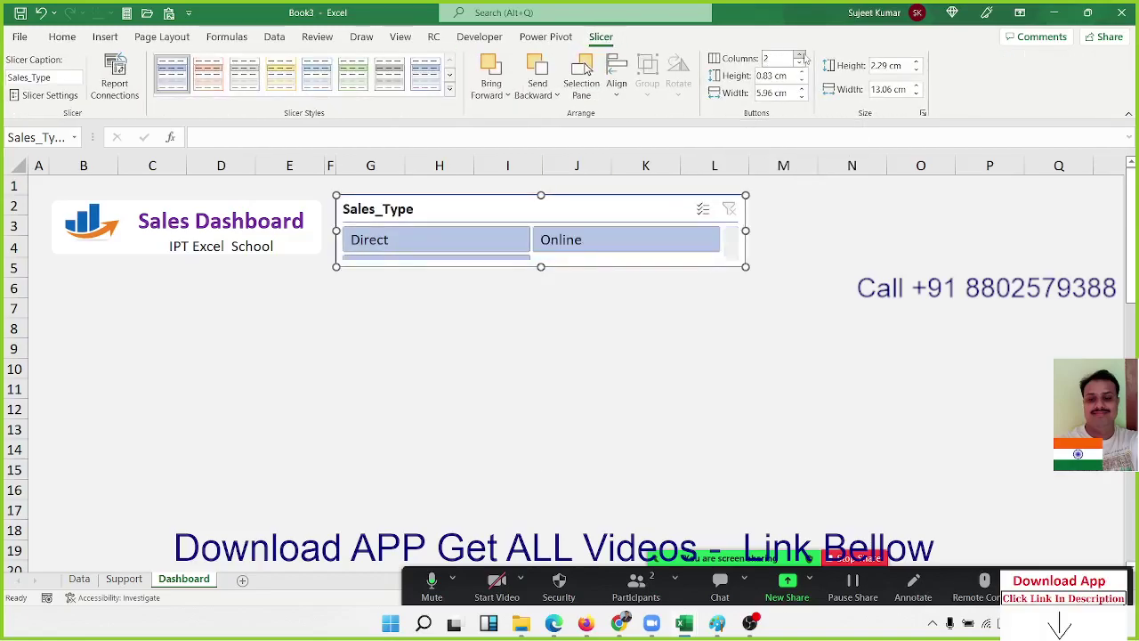
left_click(801, 55)
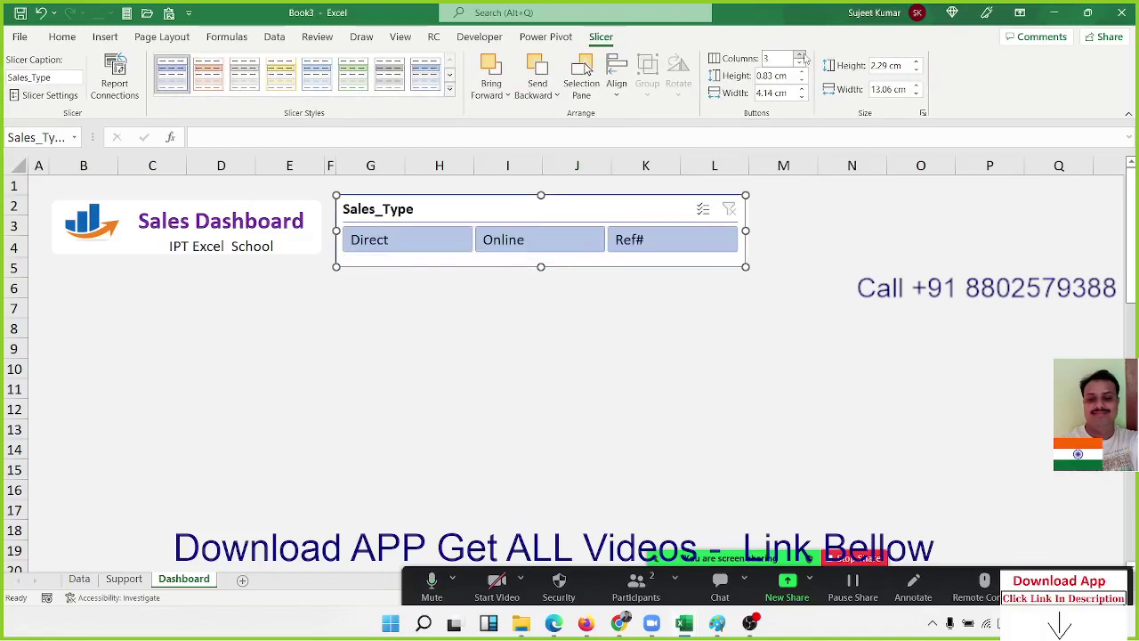
left_click(412, 336)
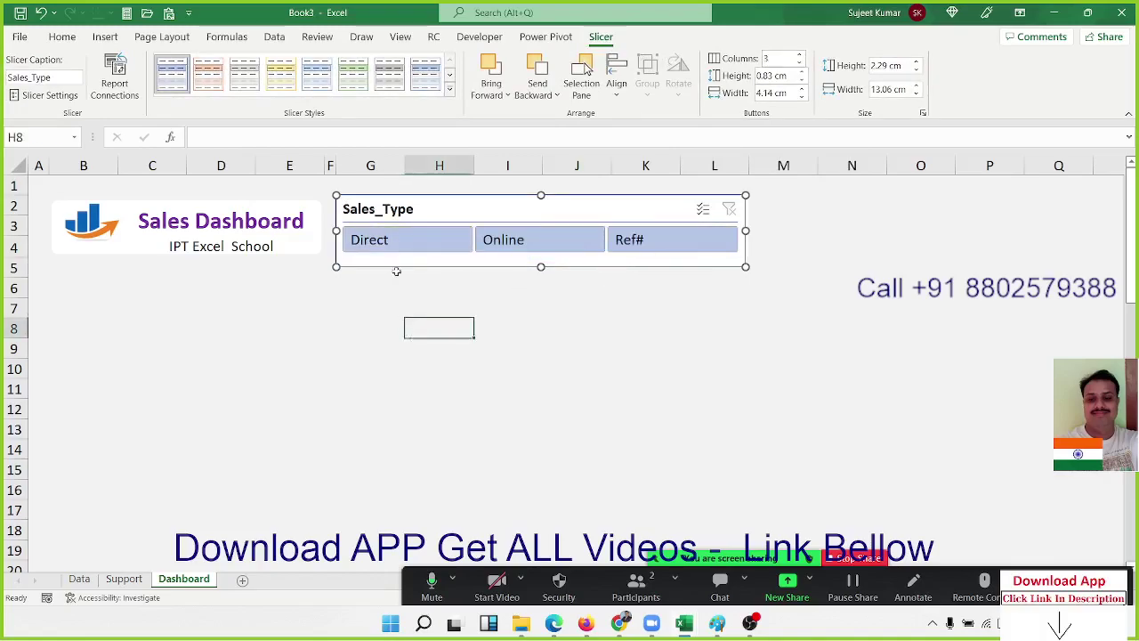
left_click(382, 215)
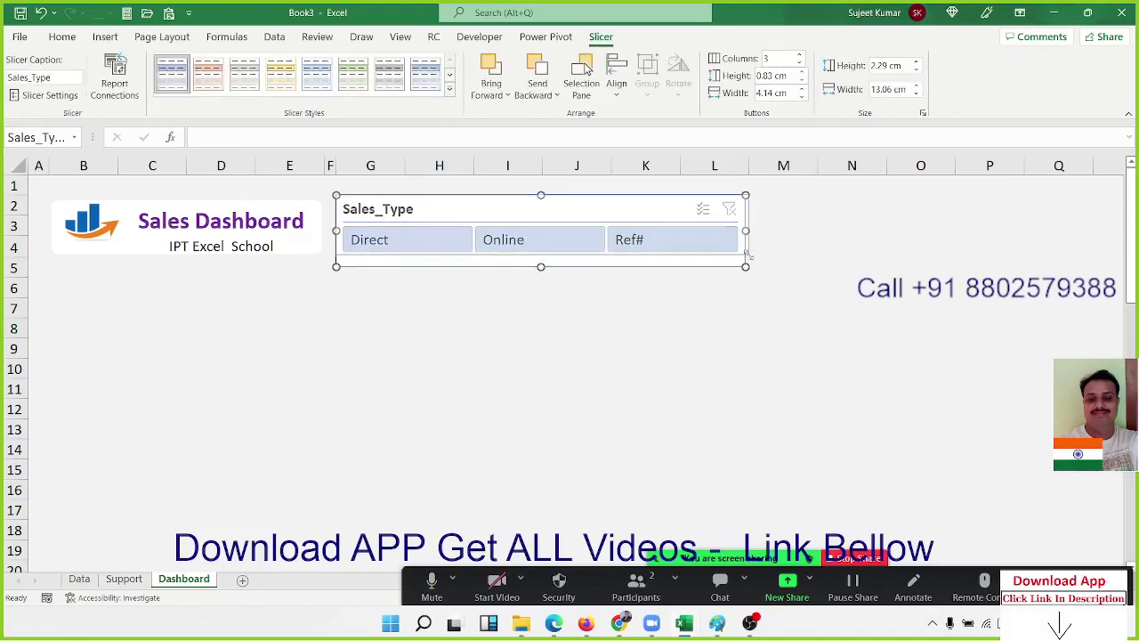
left_click_drag(747, 255, 751, 243)
Filter the Sales_Type slicer to Direct, trying Online first
left_click(62, 36)
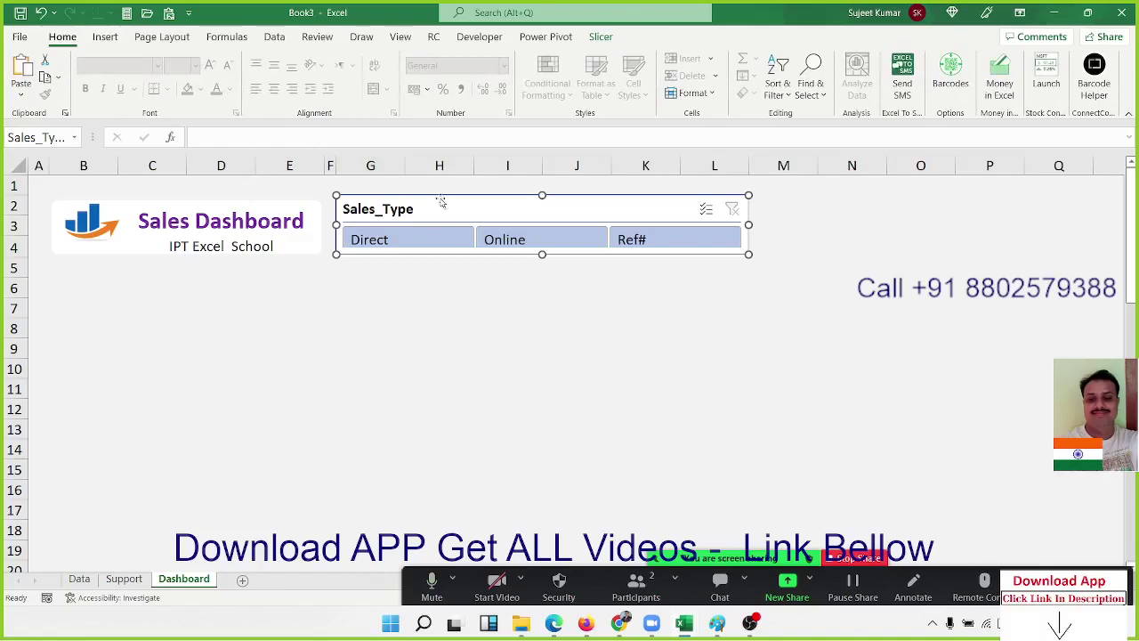
left_click(601, 36)
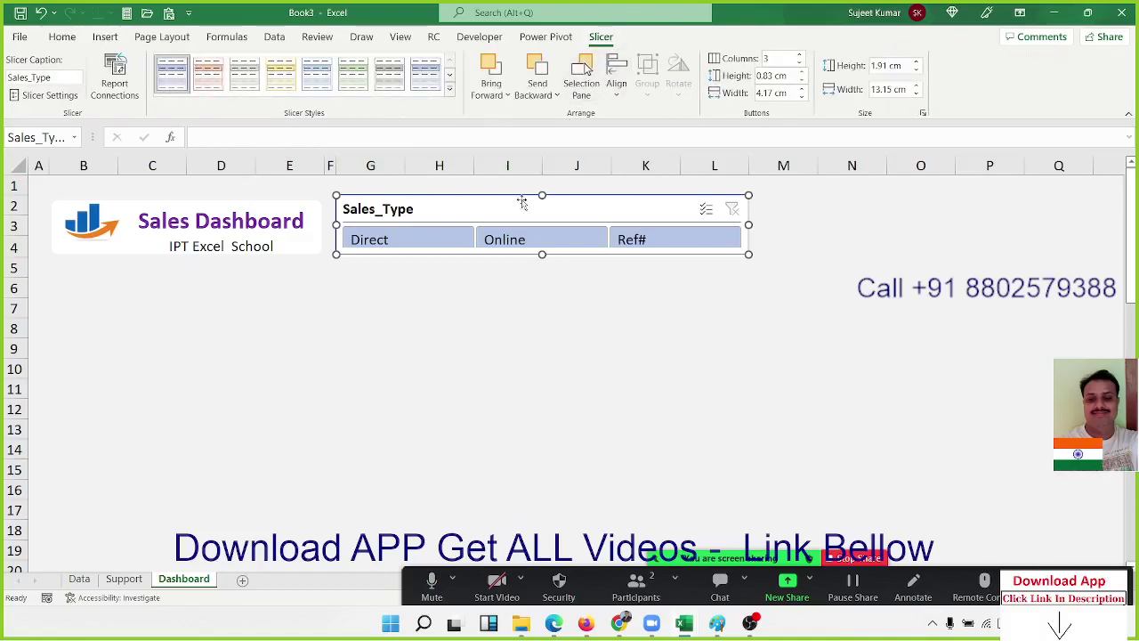
left_click(520, 233)
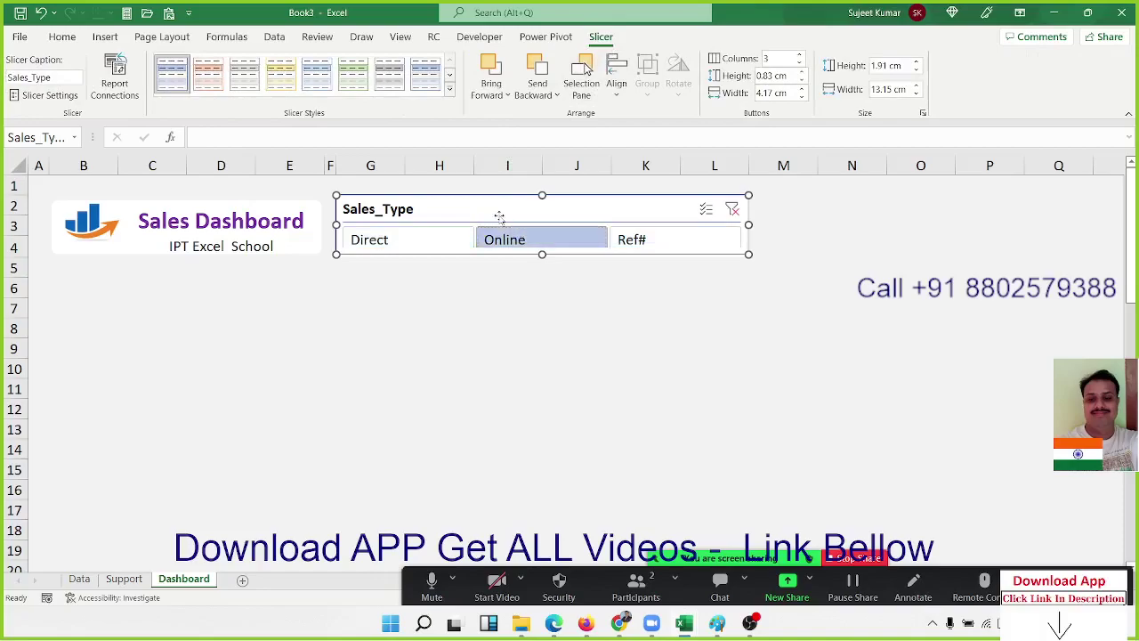
left_click(62, 37)
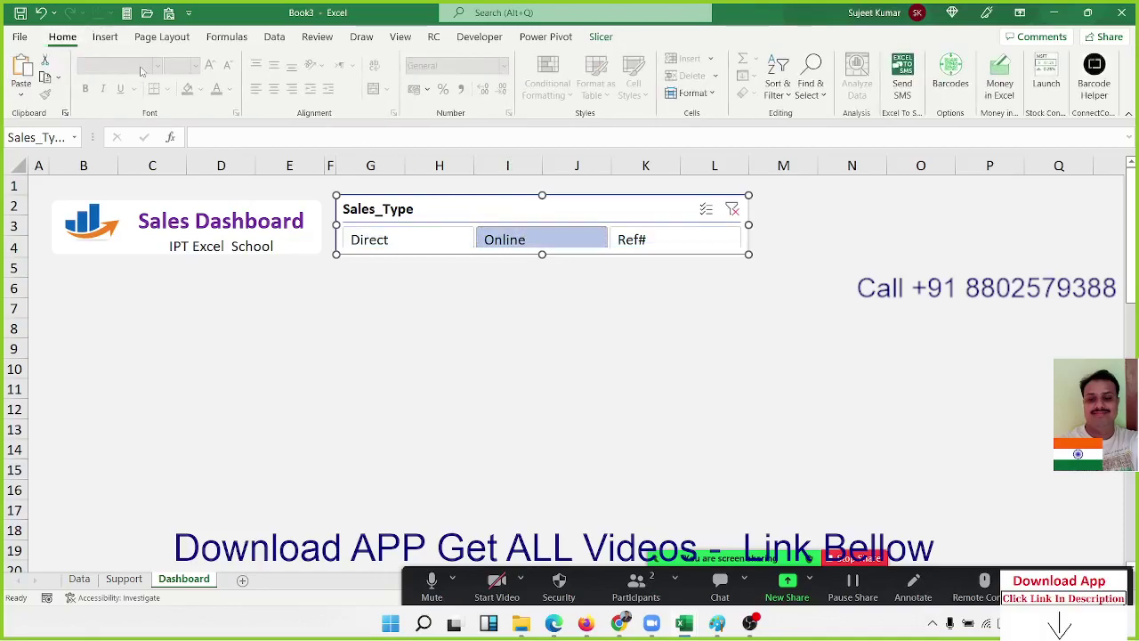
left_click(396, 285)
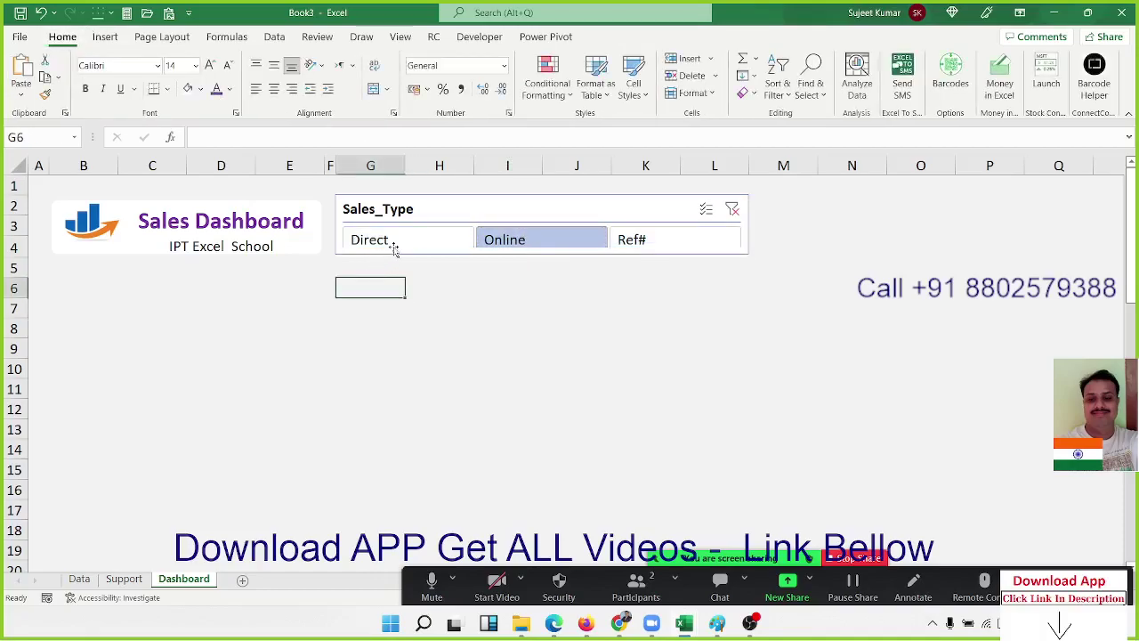
left_click(395, 243)
left_click(546, 36)
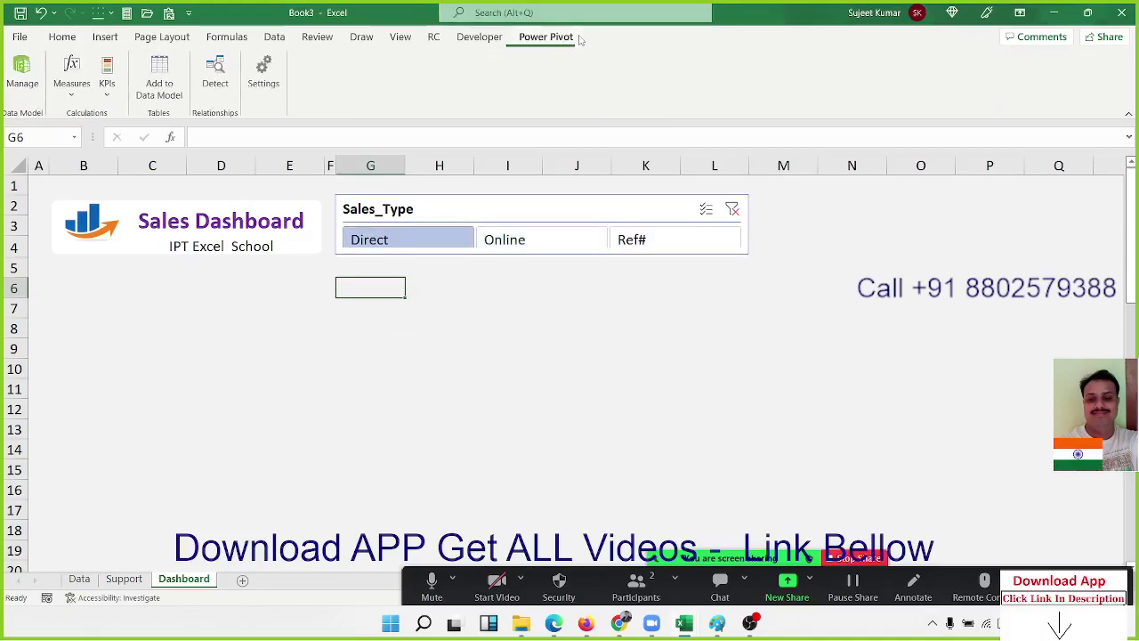
left_click(573, 207)
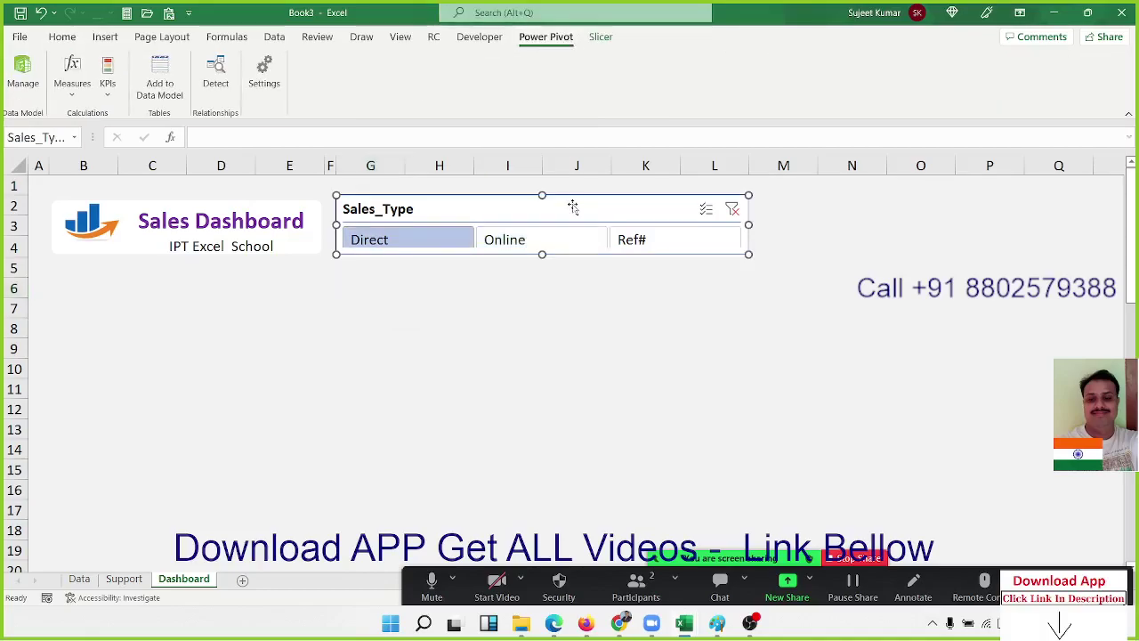
left_click(601, 36)
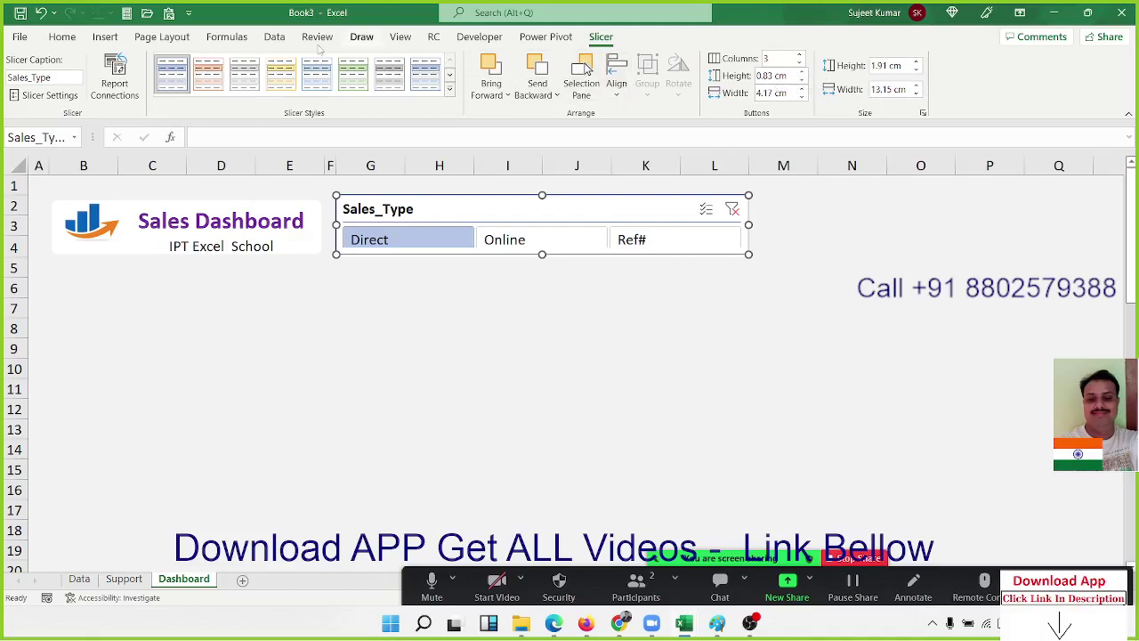
left_click(63, 39)
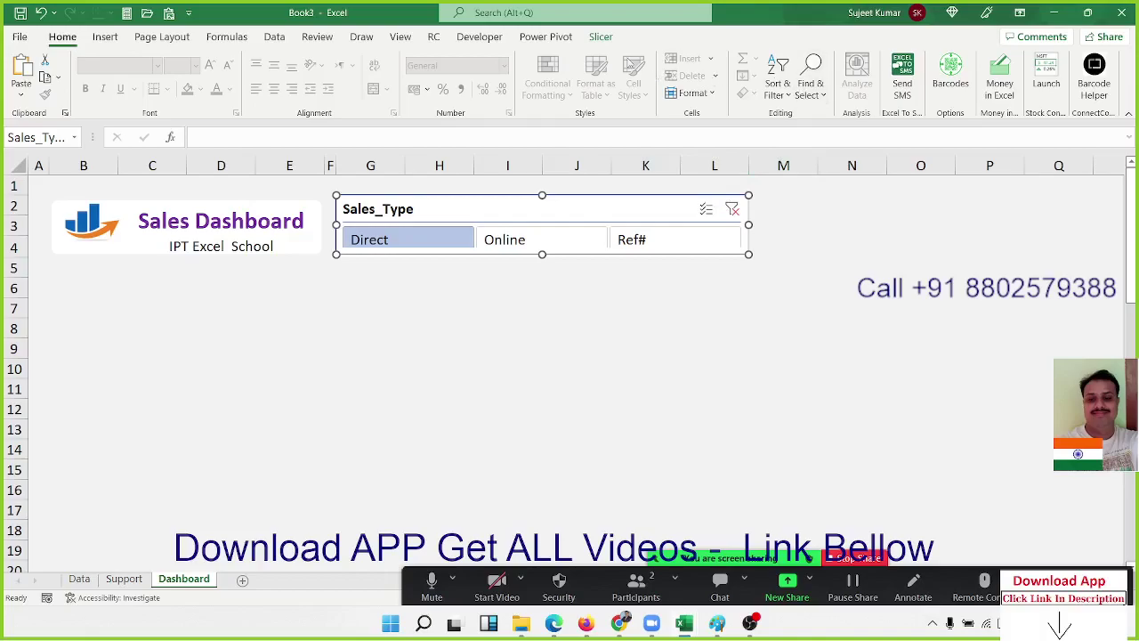
left_click(601, 39)
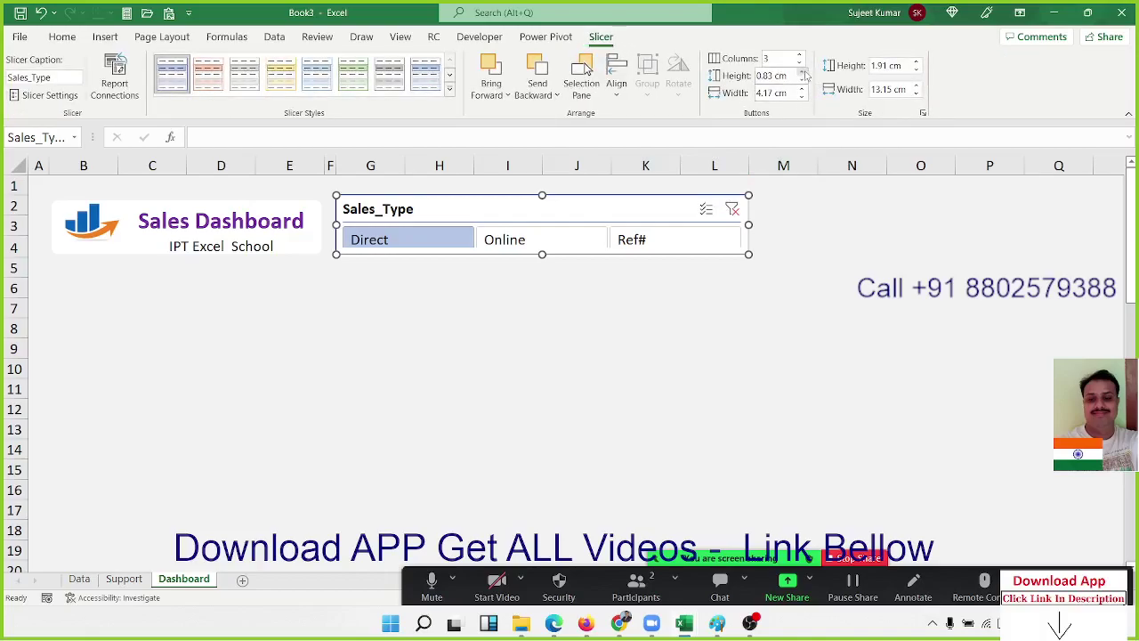
Set the Sales_Type slicer button height to 0.5 cm and make the buttons narrower
left_click(801, 72)
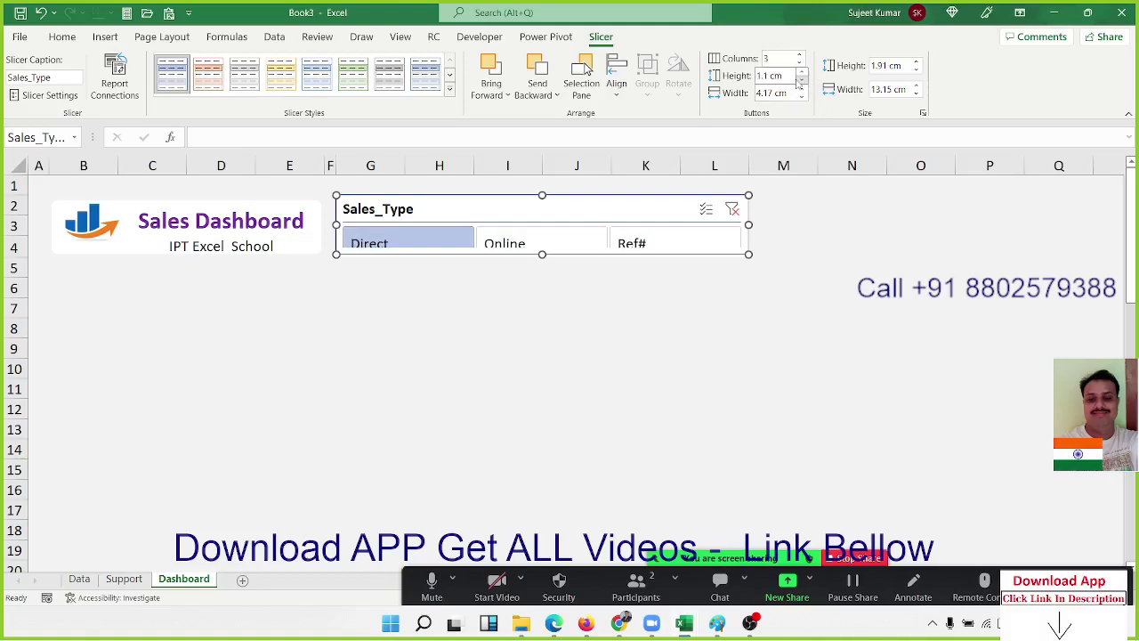
left_click(802, 79)
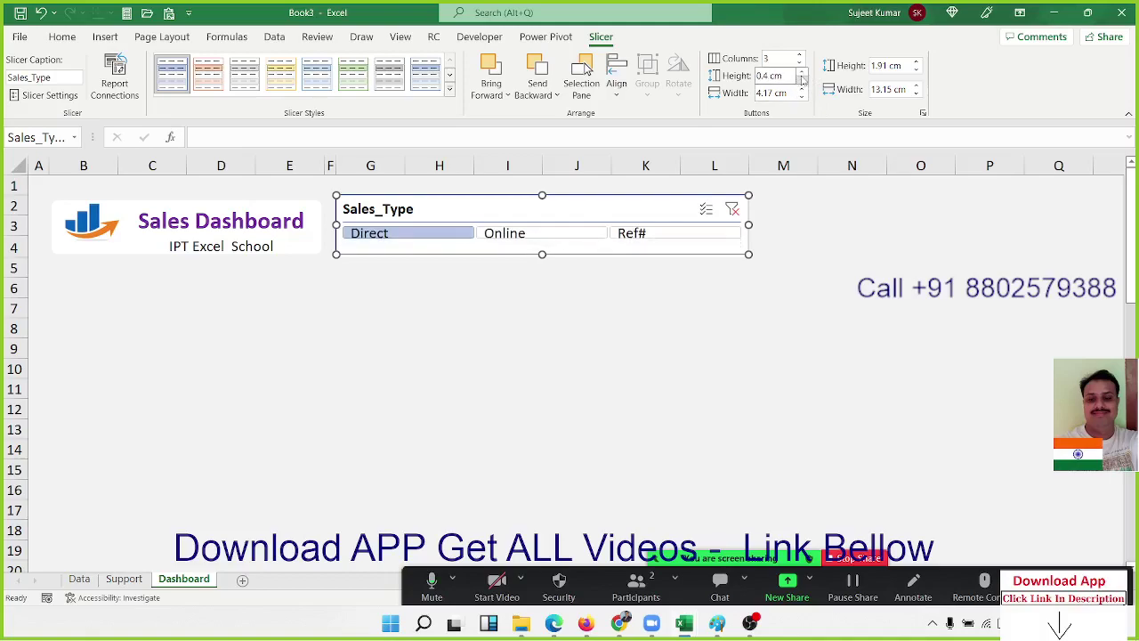
left_click(802, 72)
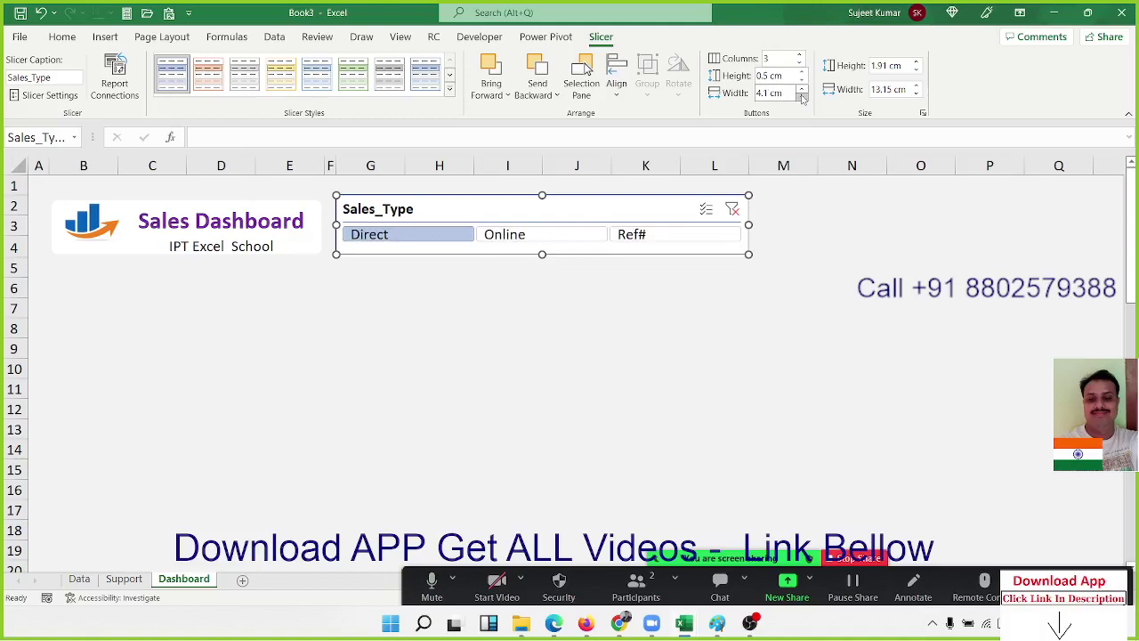
left_click(802, 97)
left_click(802, 97)
left_click(802, 97)
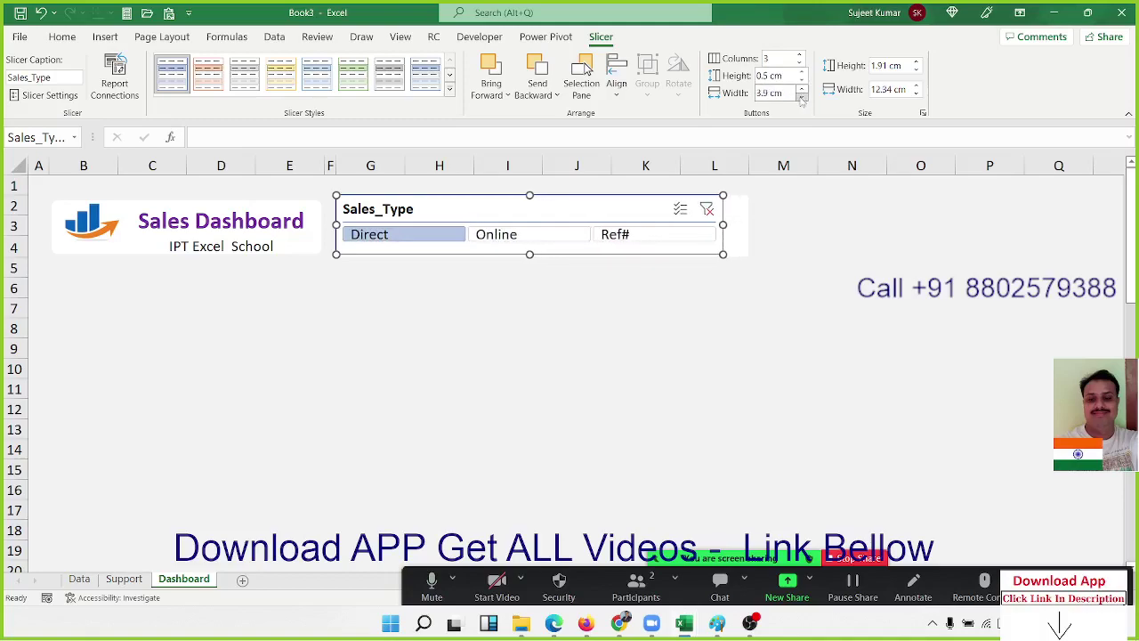
Resize the Sales_Type slicer to 1.8 cm tall, nudge it up and narrow it from the right
left_click(916, 94)
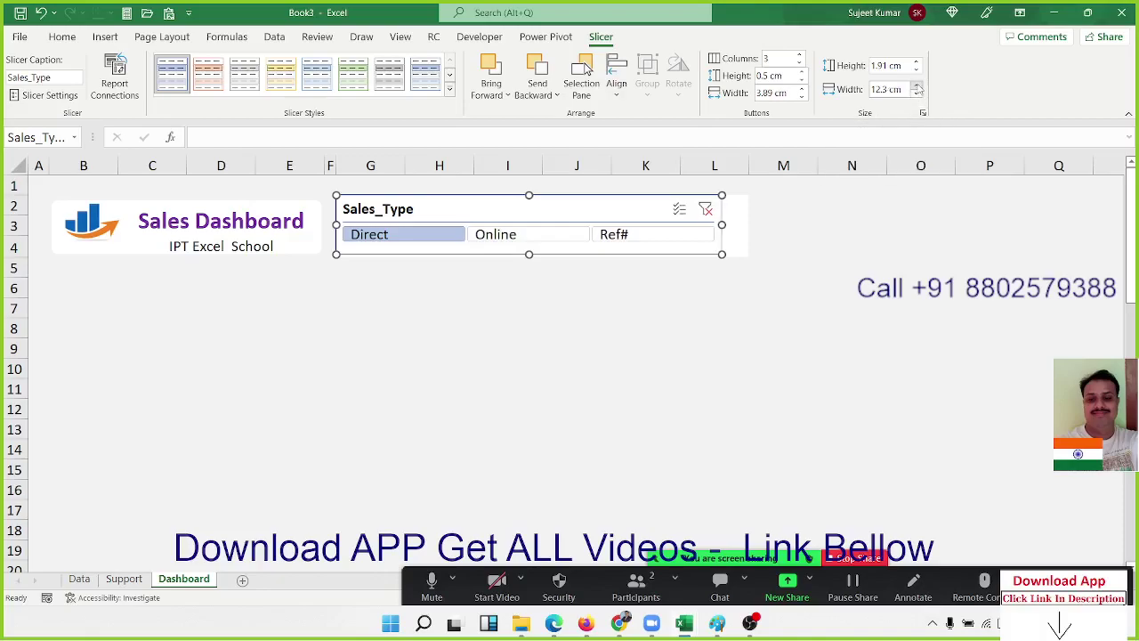
left_click(915, 85)
left_click(916, 70)
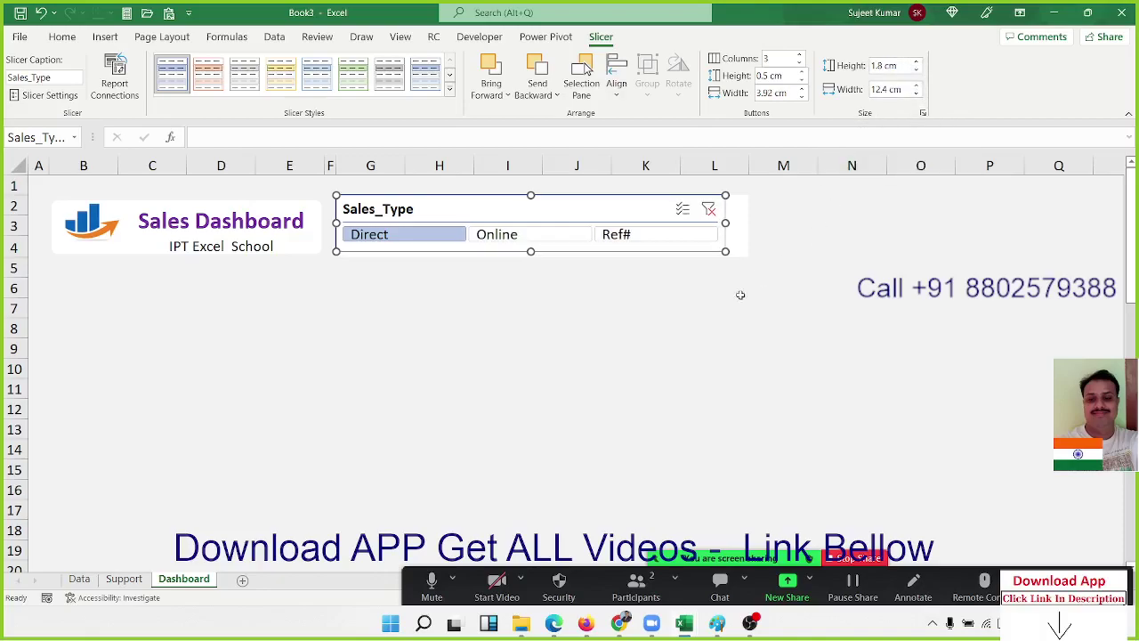
left_click(639, 386)
left_click_drag(389, 219, 386, 212)
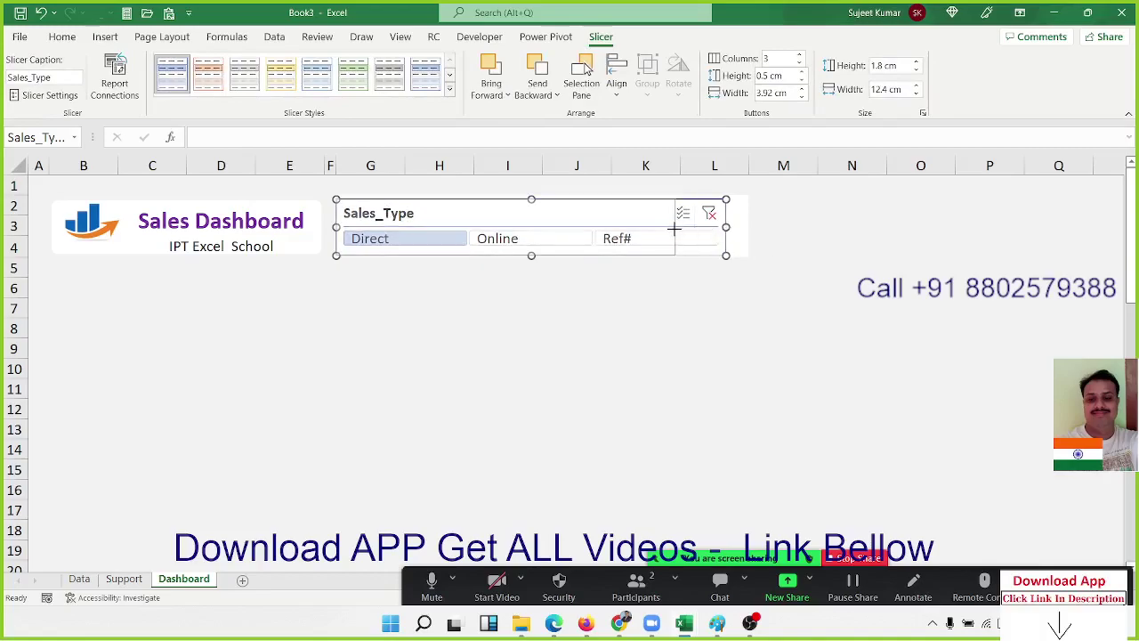
left_click_drag(726, 227, 628, 228)
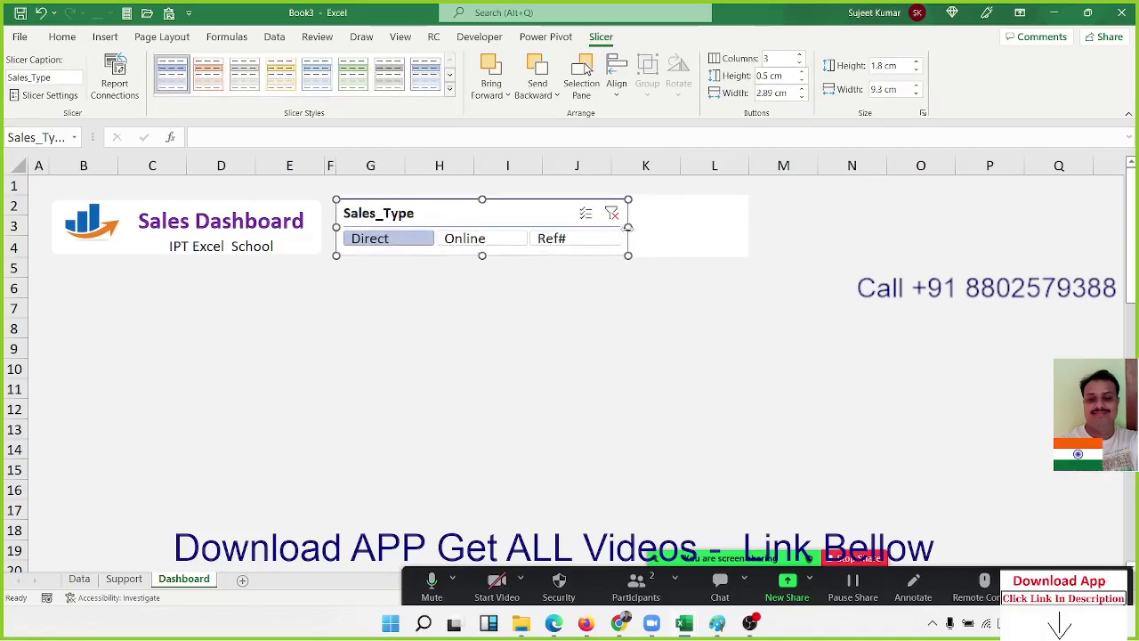
left_click(725, 243)
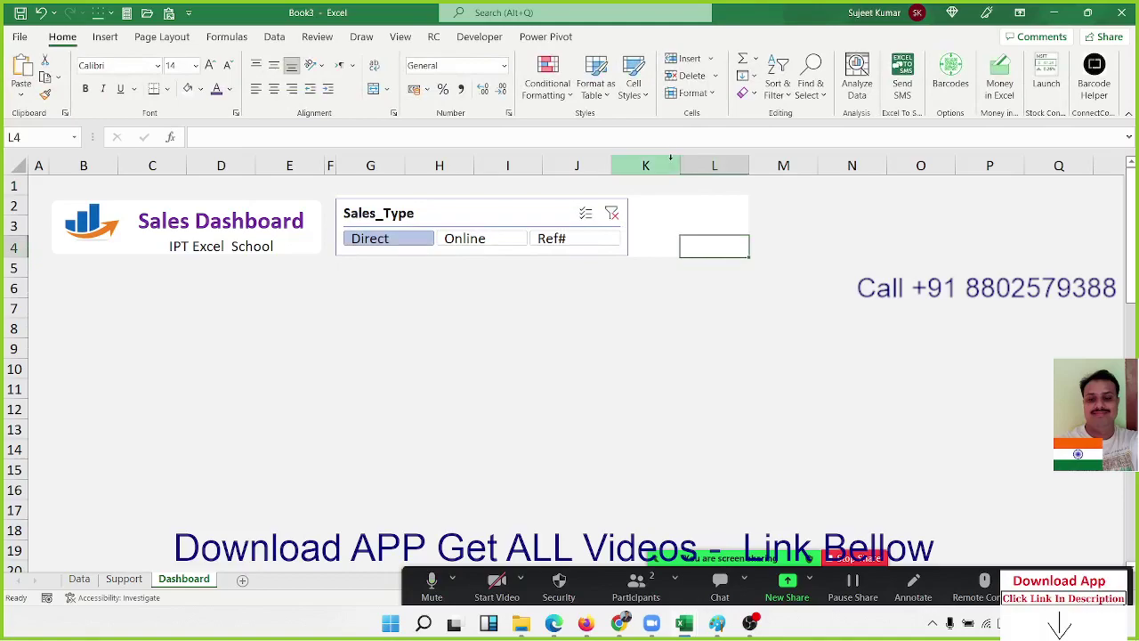
Select columns K and L, then resize the slicer so its buttons show fully
left_click(666, 158)
left_click(687, 199)
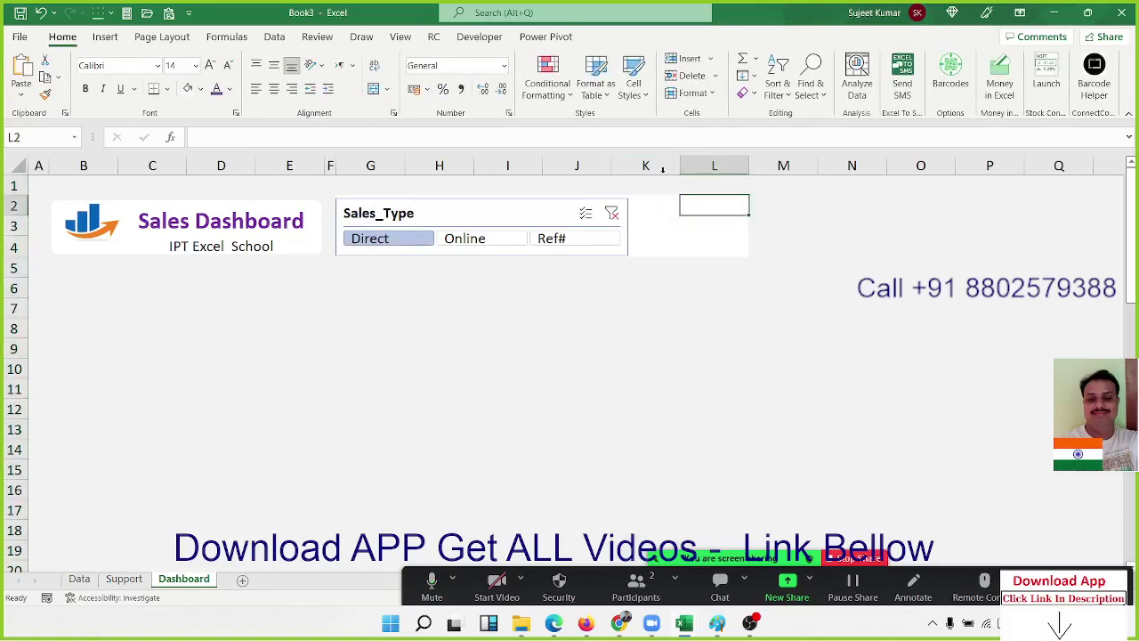
left_click_drag(668, 165, 694, 169)
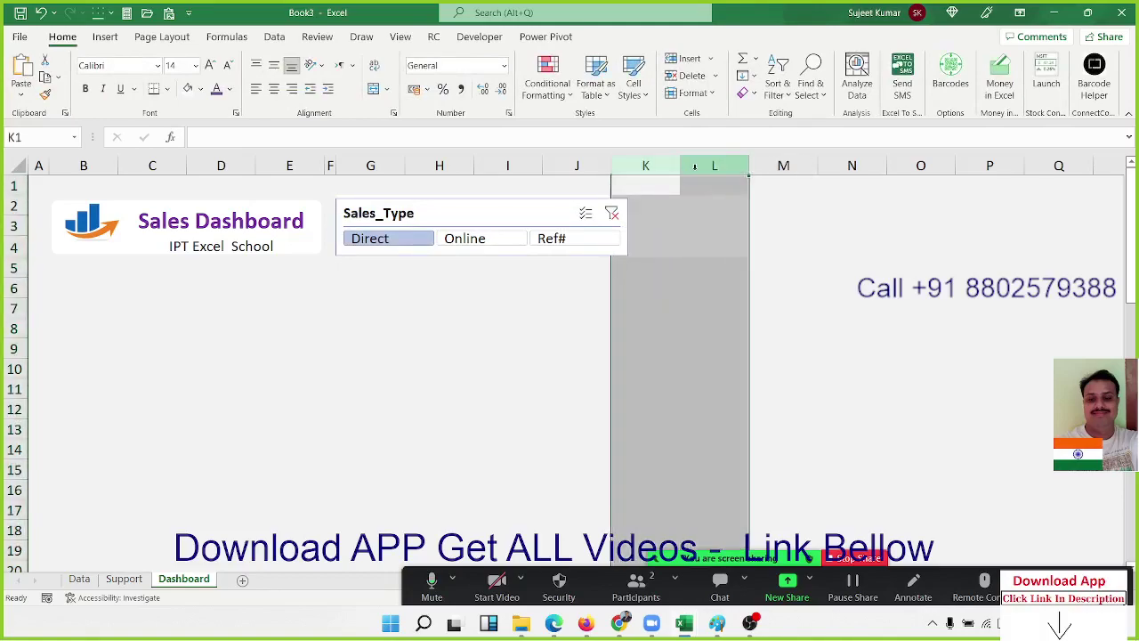
left_click(690, 247)
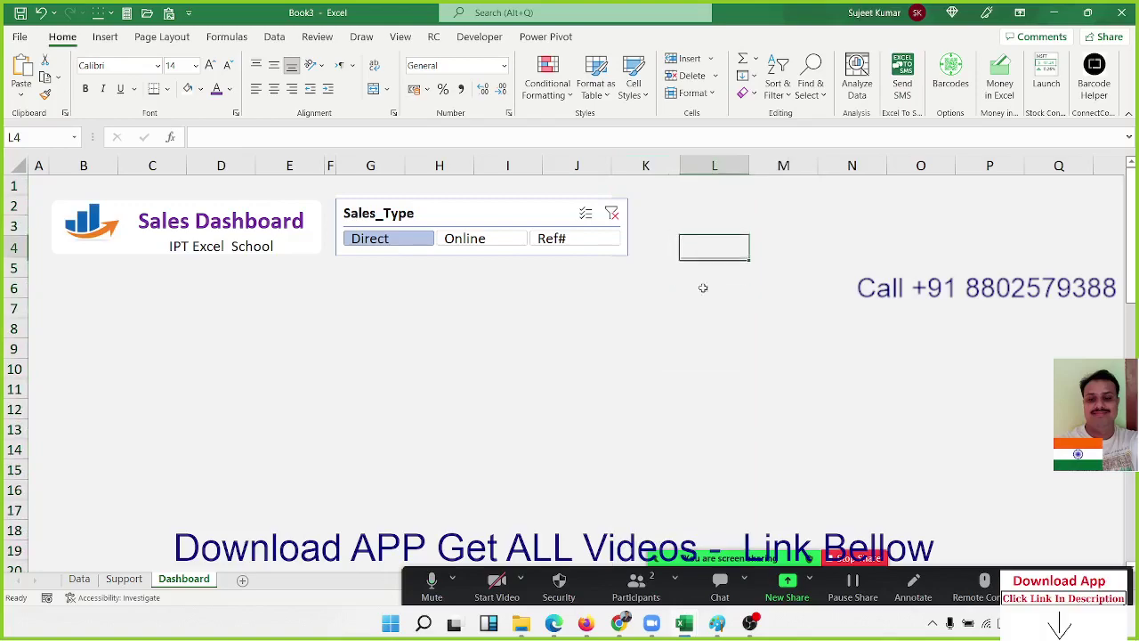
left_click(628, 255)
left_click_drag(628, 255, 606, 249)
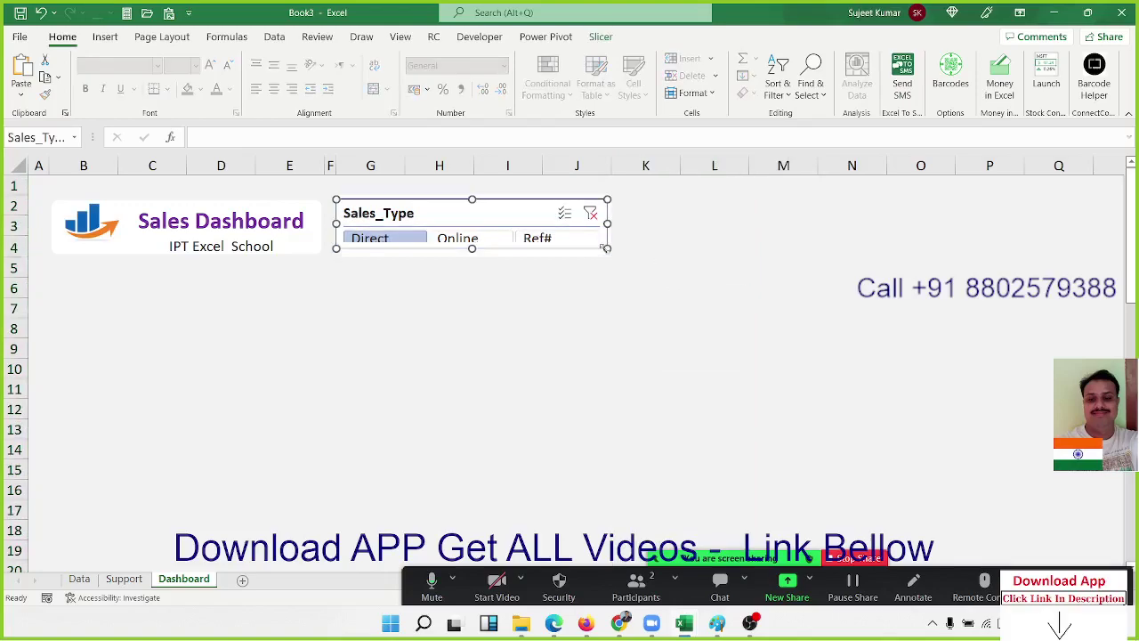
left_click(644, 273)
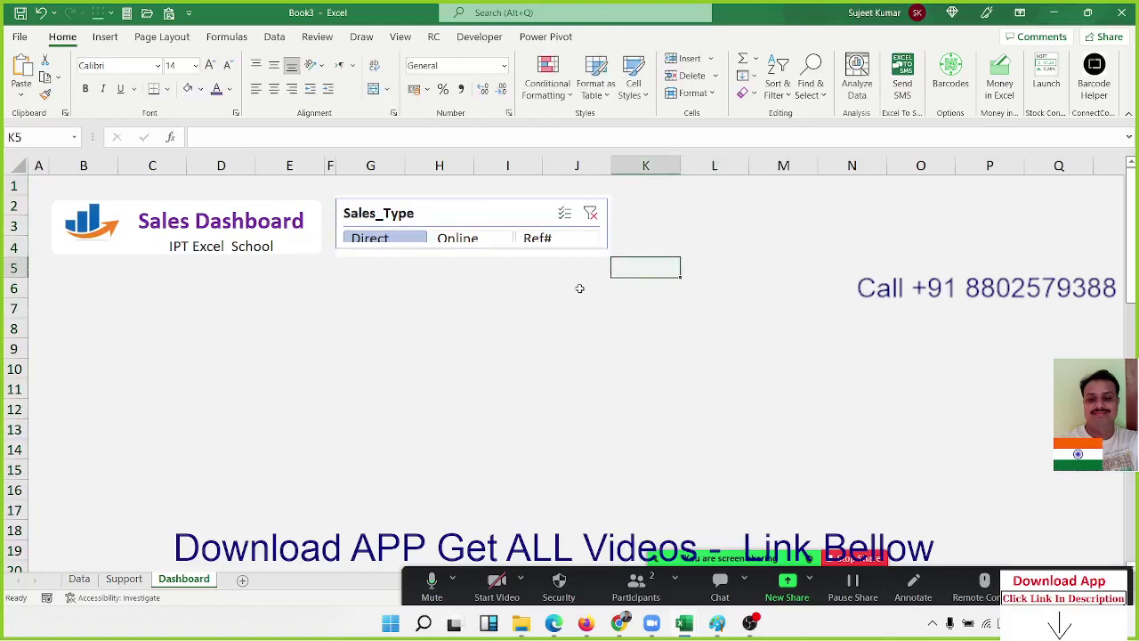
left_click(487, 248)
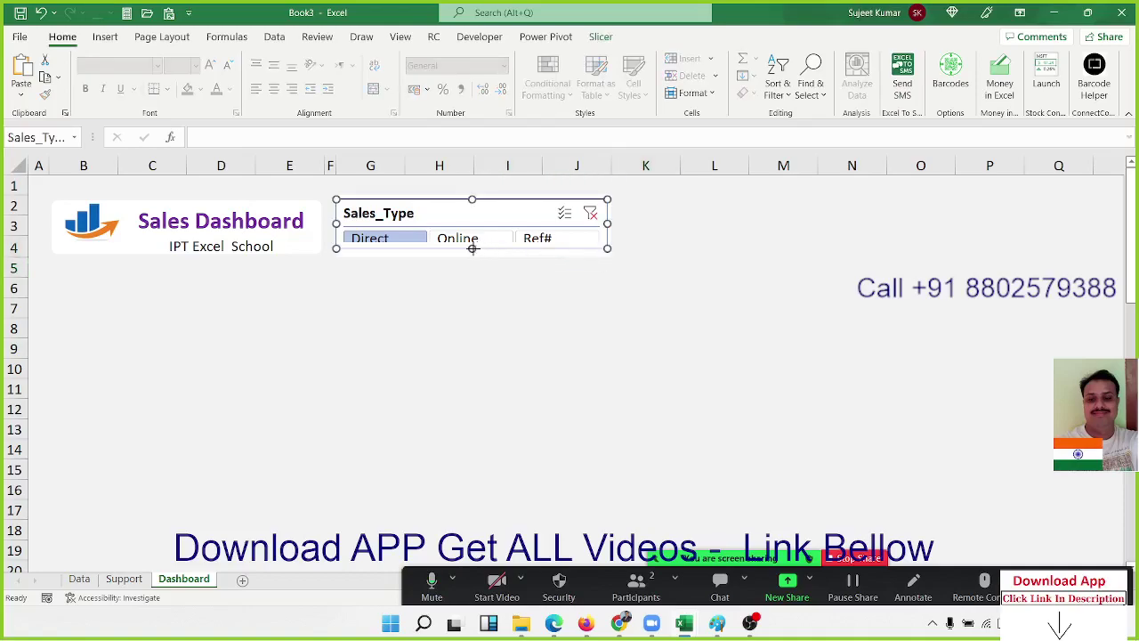
left_click_drag(473, 248, 472, 253)
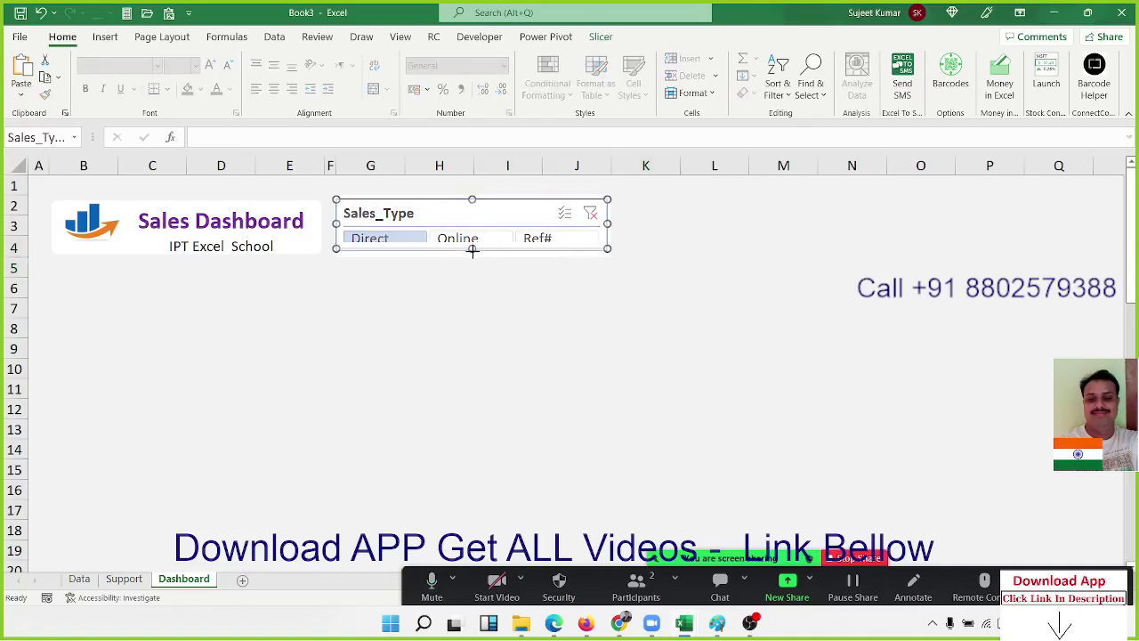
left_click(512, 281)
Apply an orange slicer style and narrow column K to a thin 17-pixel gap
left_click(418, 212)
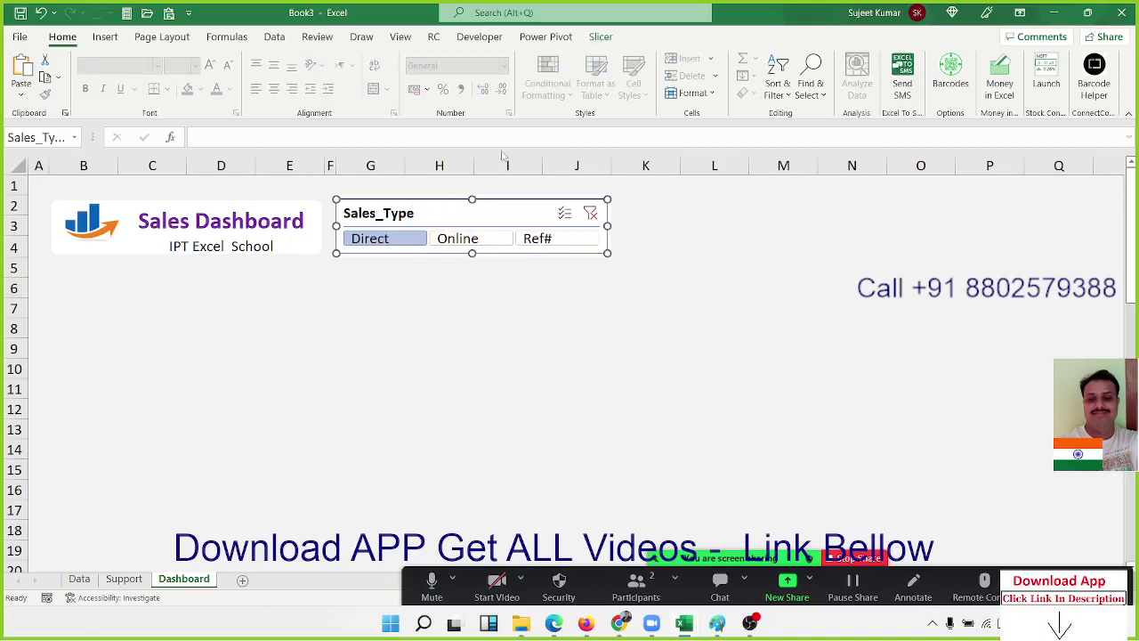
left_click(596, 39)
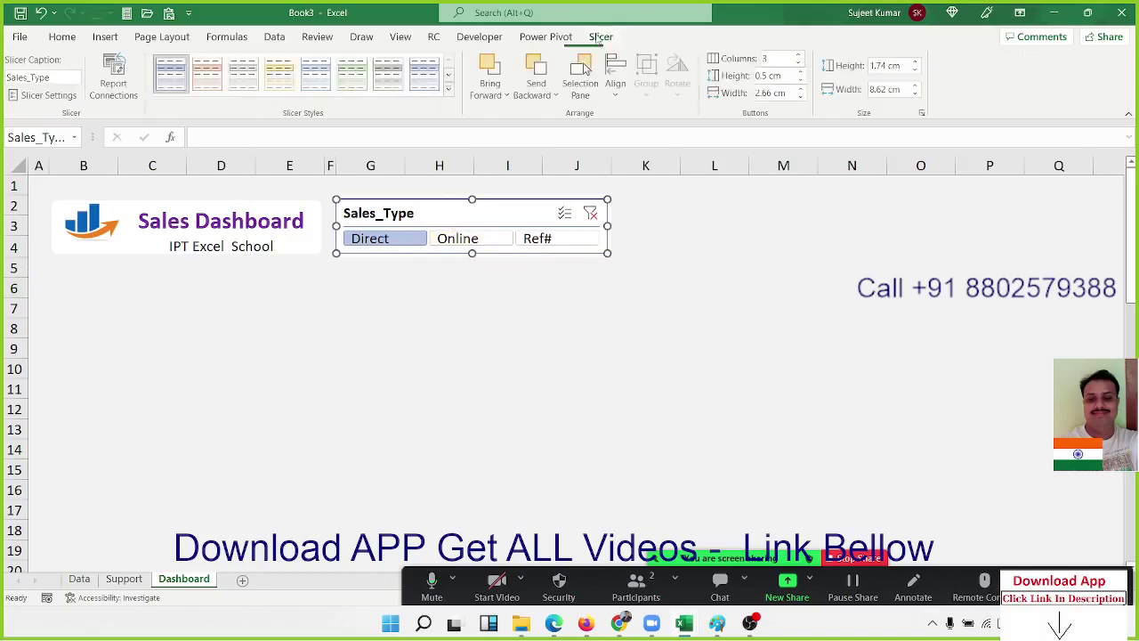
left_click(451, 94)
left_click(207, 164)
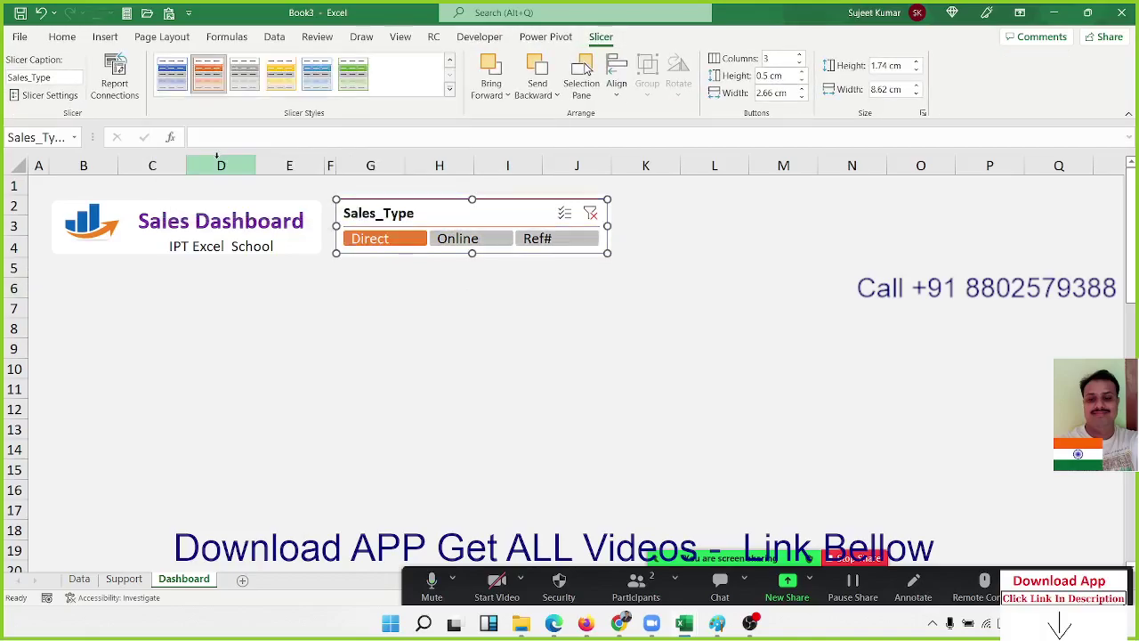
left_click(411, 300)
left_click(336, 226)
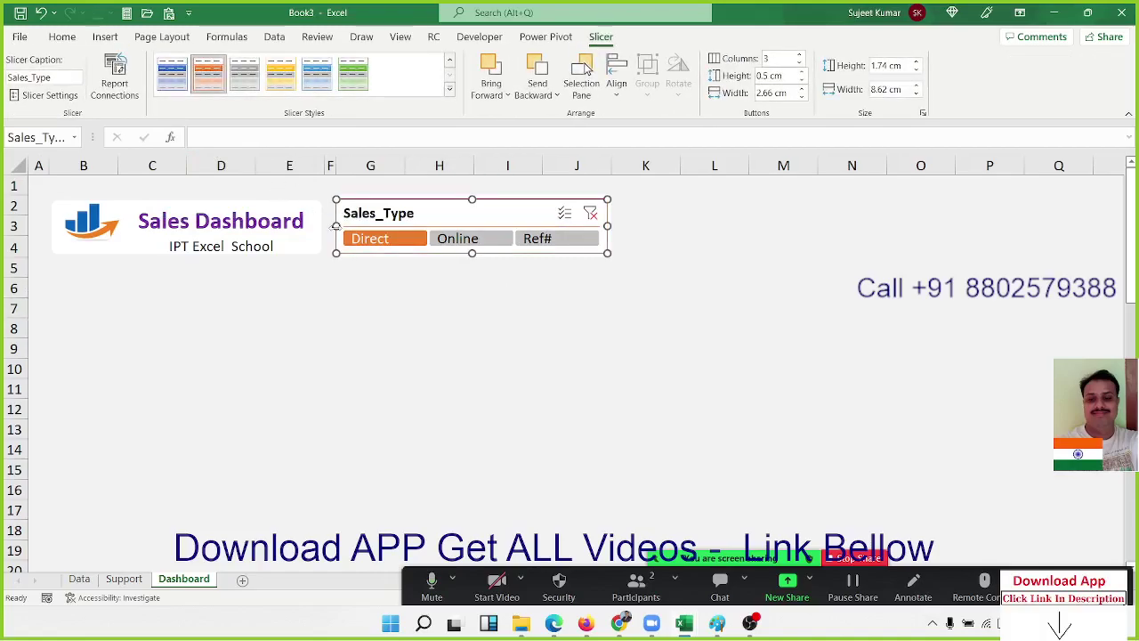
left_click(538, 347)
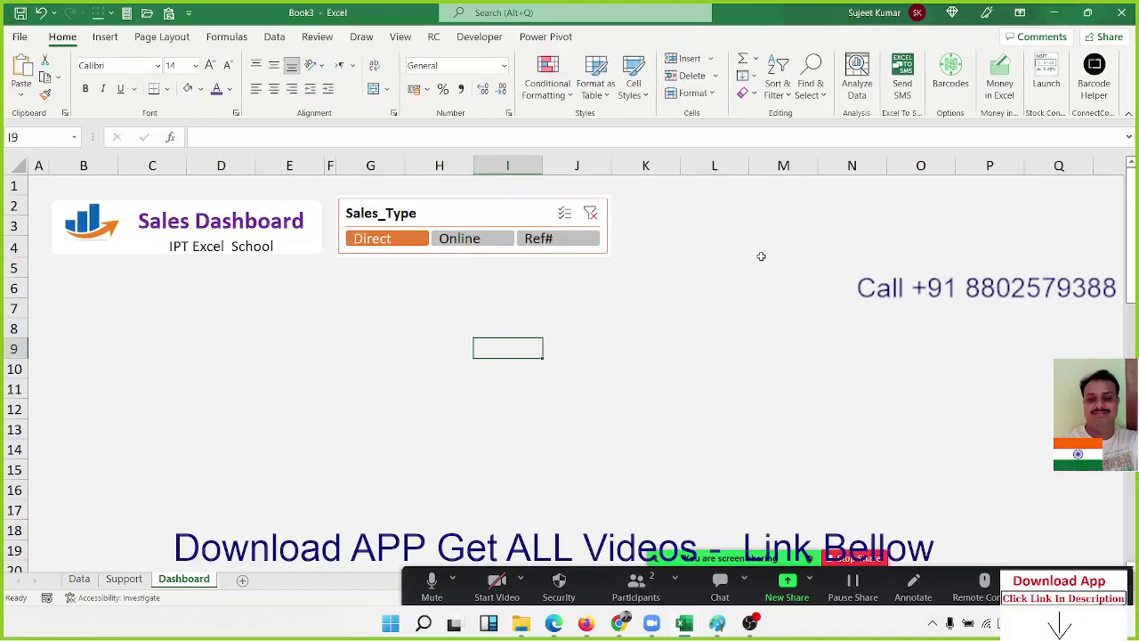
left_click_drag(684, 170, 626, 187)
Fill L2:N4 with white to form a third blank panel
left_click(652, 223)
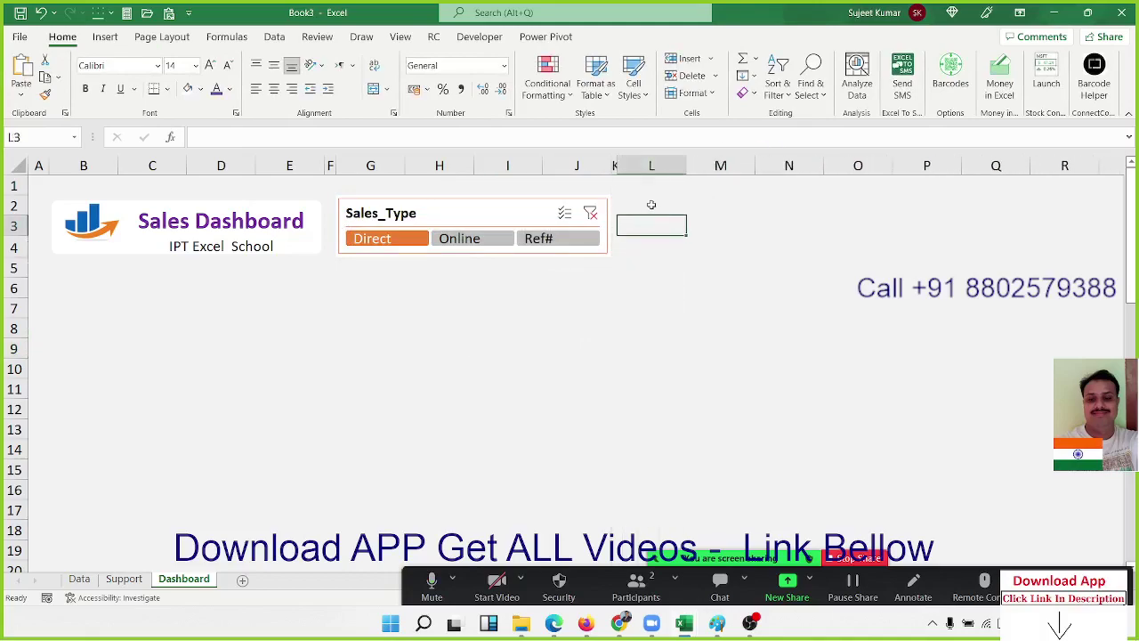
left_click(652, 203)
key("shift+Right")
key("shift+Right")
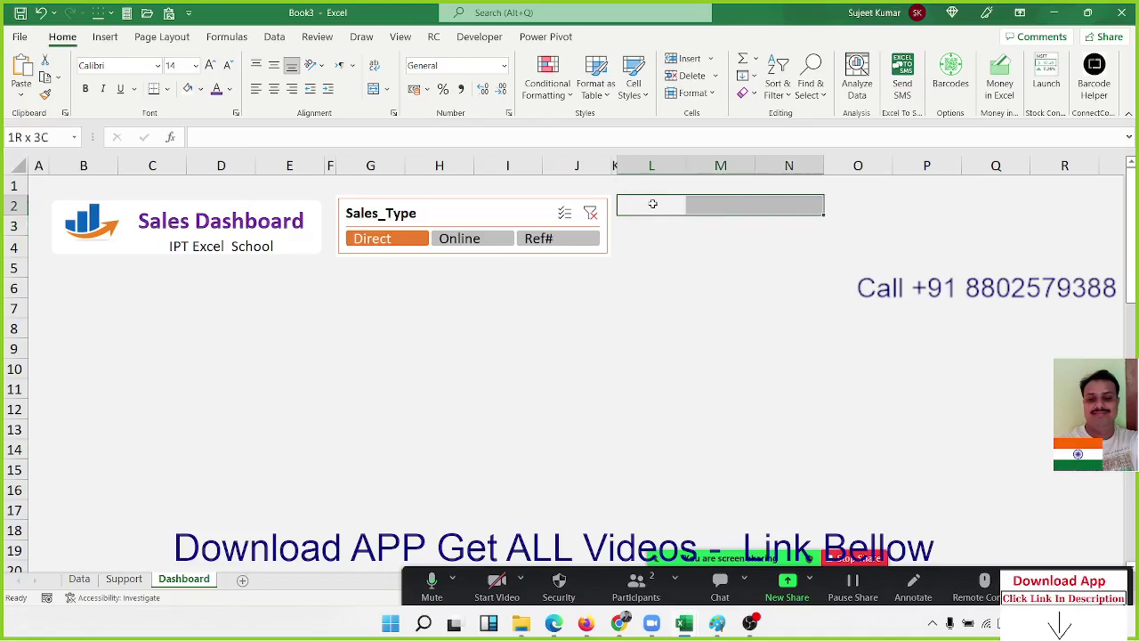
key("shift+Down")
key("shift+Down")
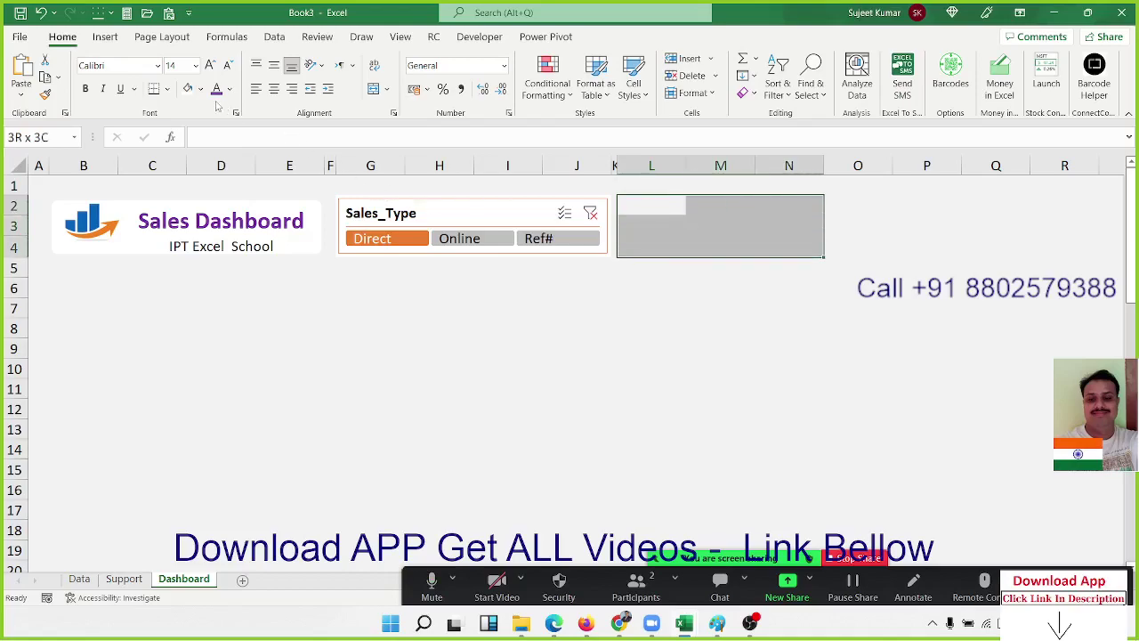
left_click(188, 88)
left_click(175, 353)
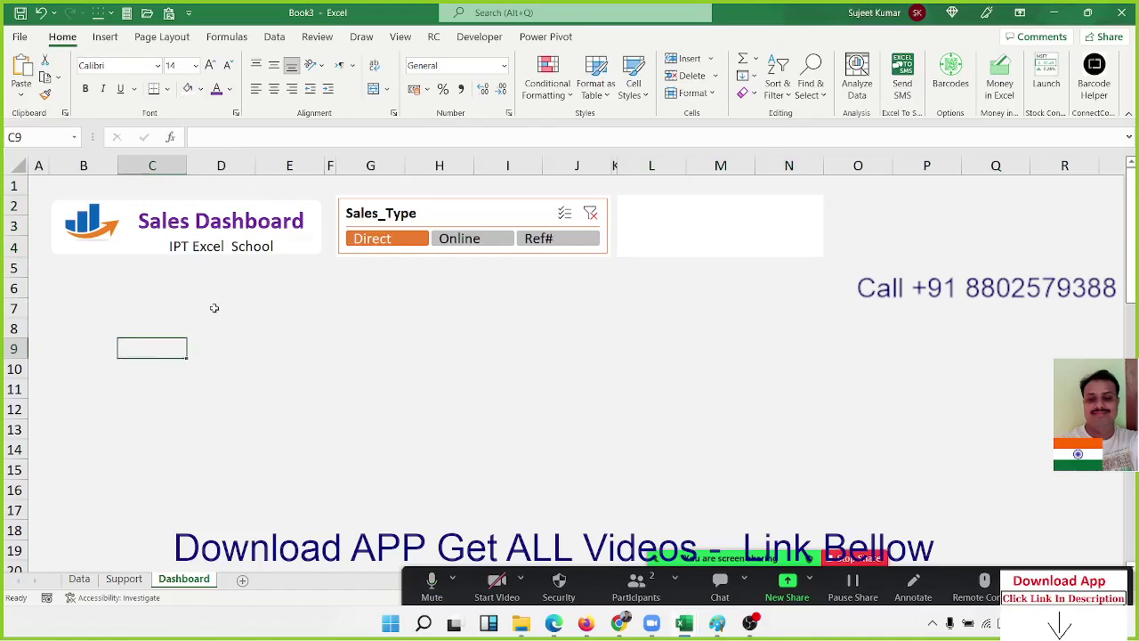
Check the alignment of the Sales Dashboard title box and the Sales_Type slicer
left_click(286, 264)
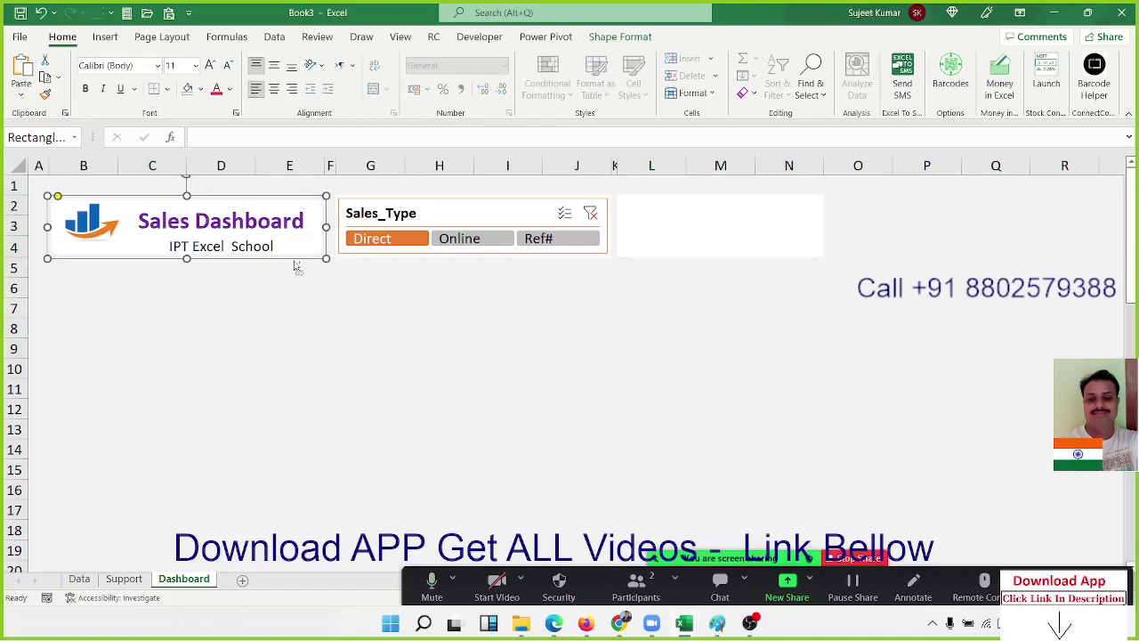
left_click(578, 266)
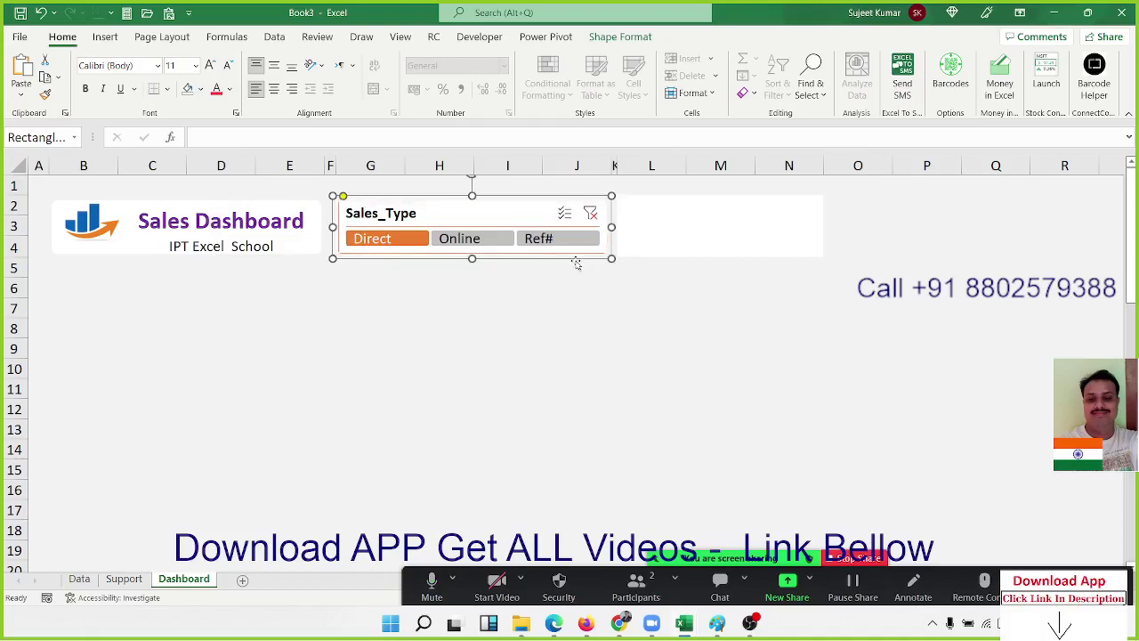
left_click(580, 306)
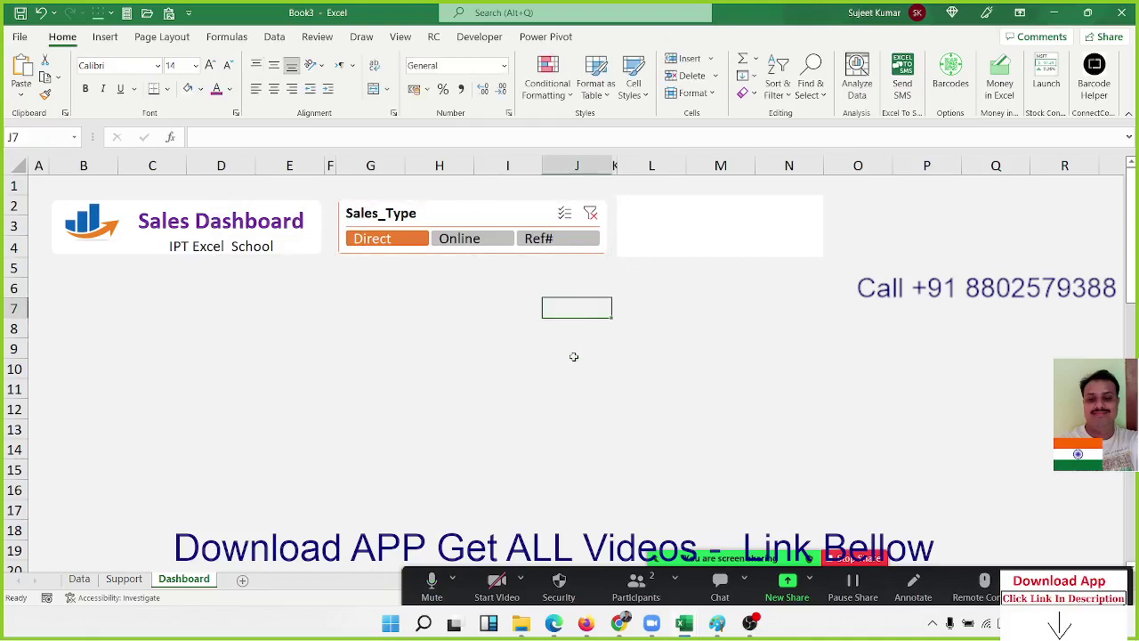
left_click(579, 264)
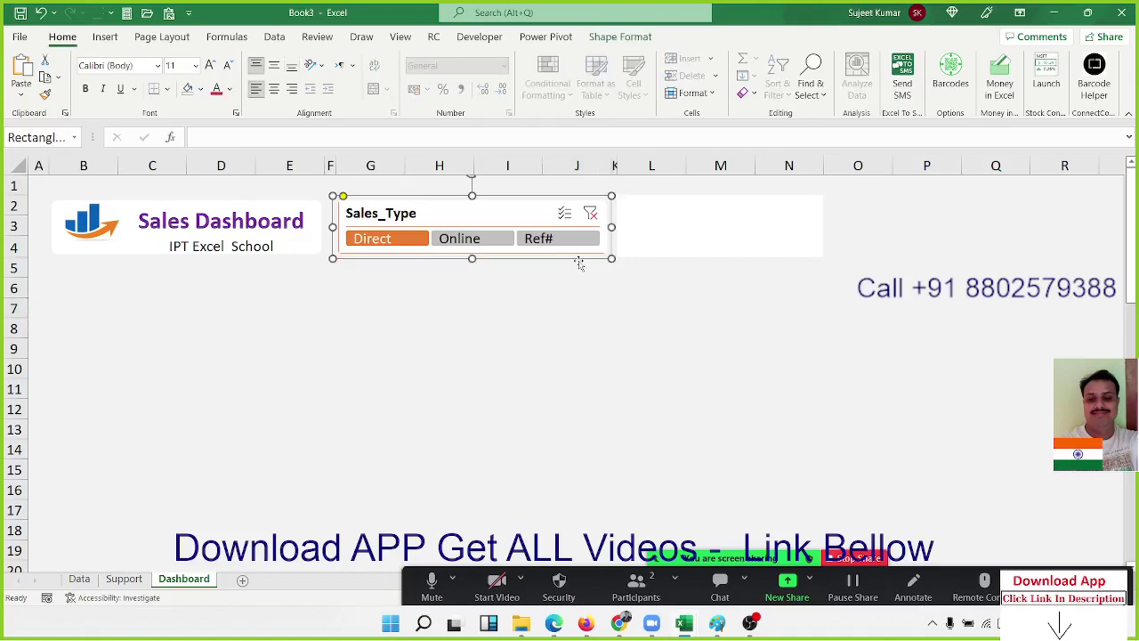
left_click(604, 295)
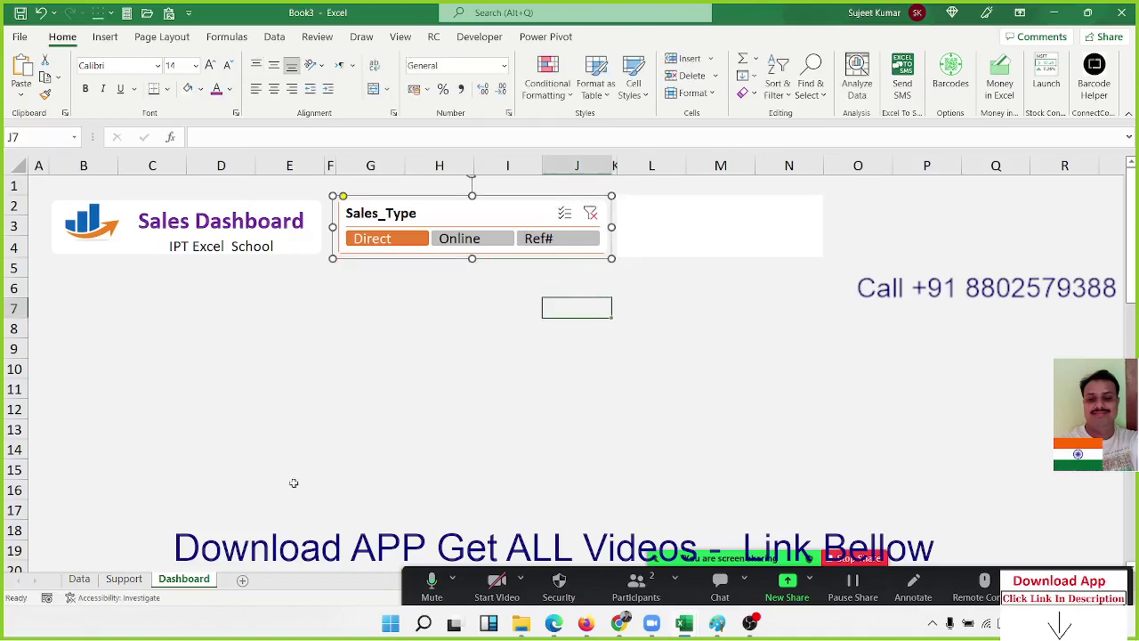
Move the Pay_Mode slicer from the Support sheet to Dashboard cell L2
left_click(124, 579)
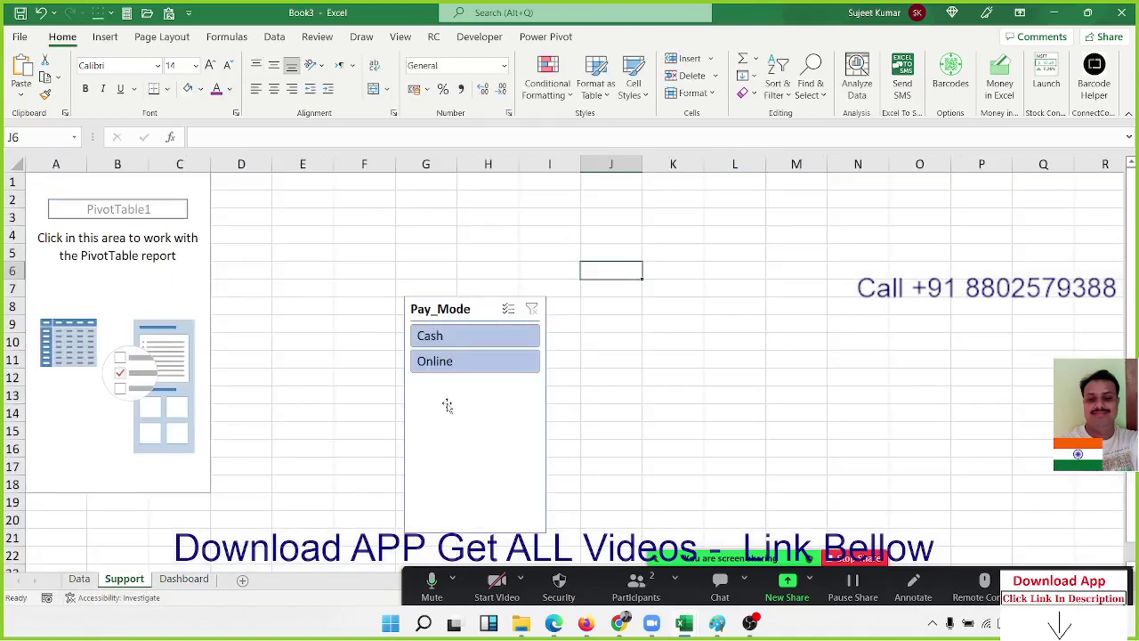
left_click(446, 406)
key("Delete")
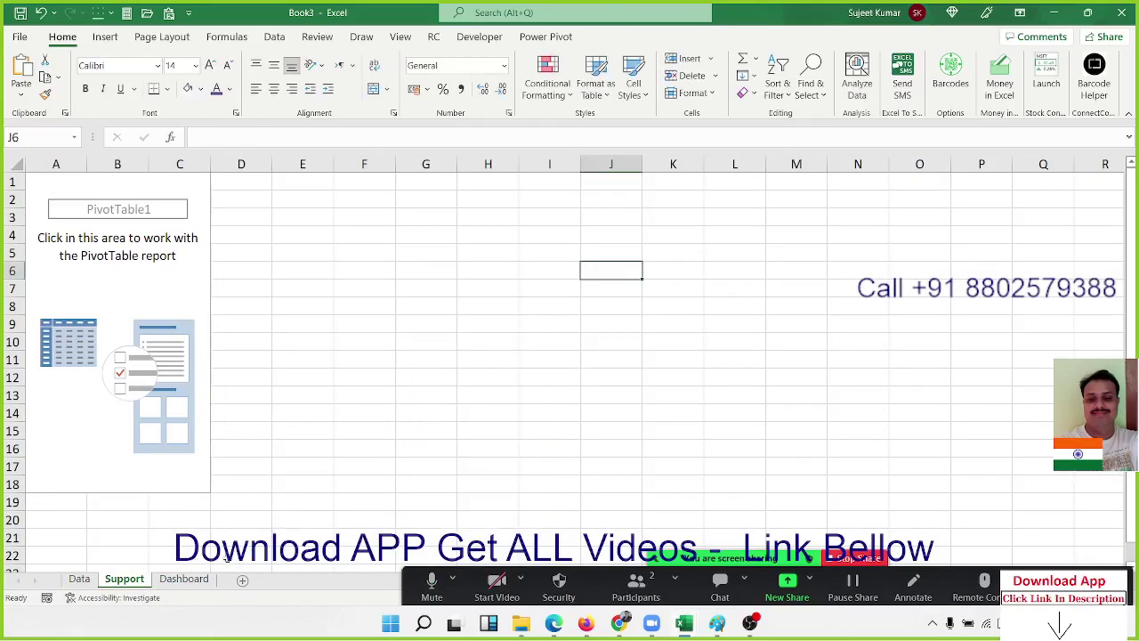
left_click(184, 579)
left_click(645, 206)
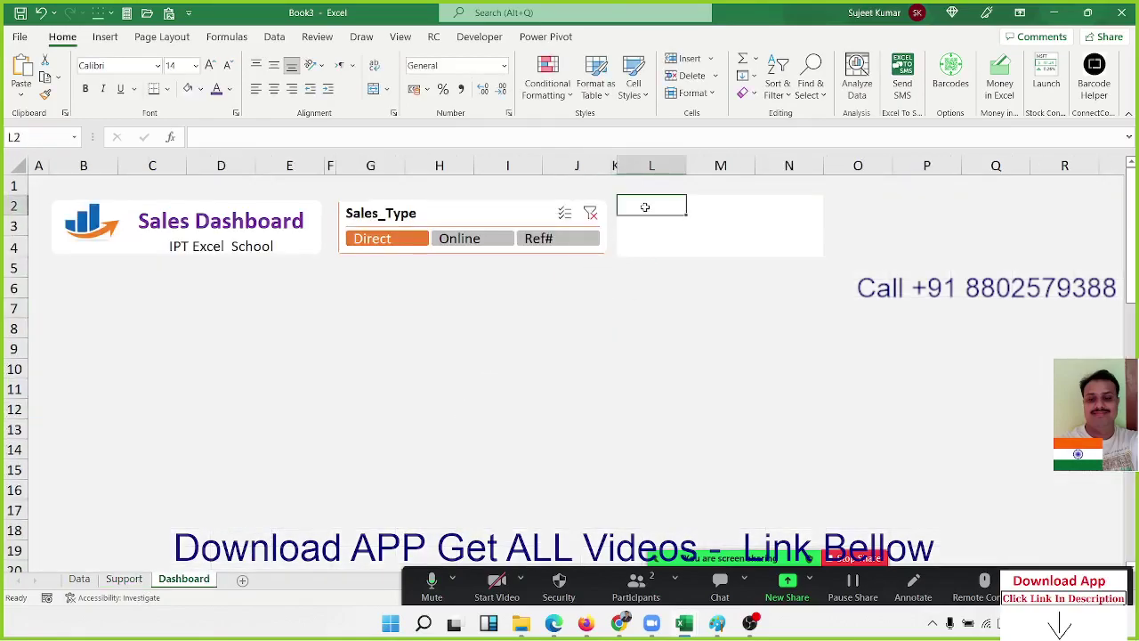
key("ctrl+v")
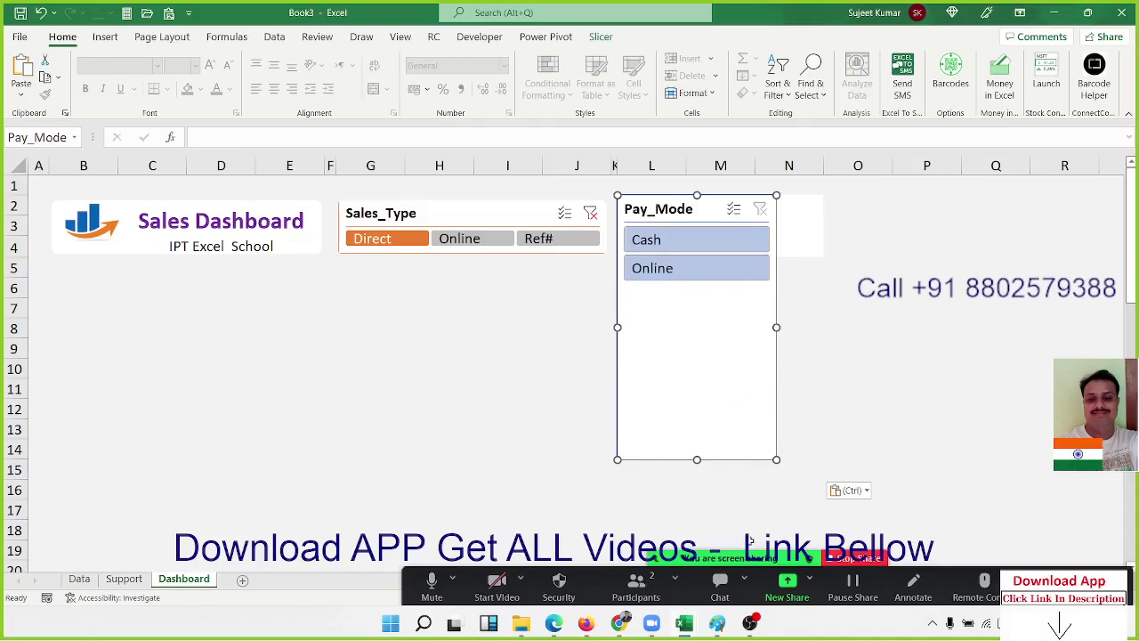
Give the Pay_Mode slicer 2 columns, a short box, 2.9 cm wide and 0.6 cm tall buttons
left_click(601, 36)
left_click(801, 54)
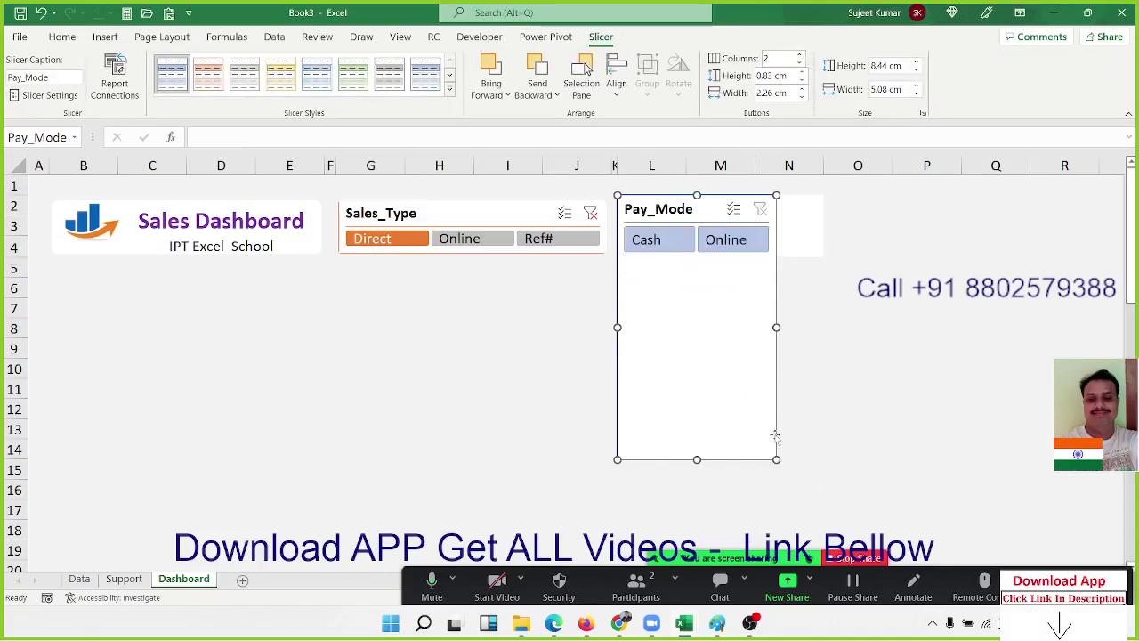
left_click_drag(776, 460, 813, 246)
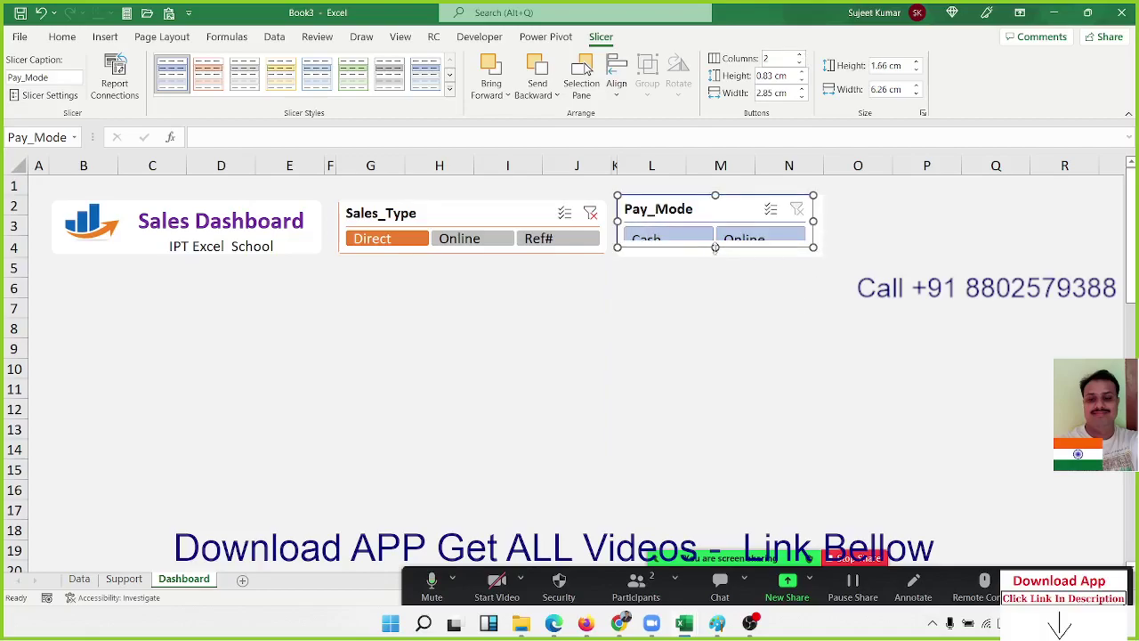
left_click_drag(714, 248, 717, 254)
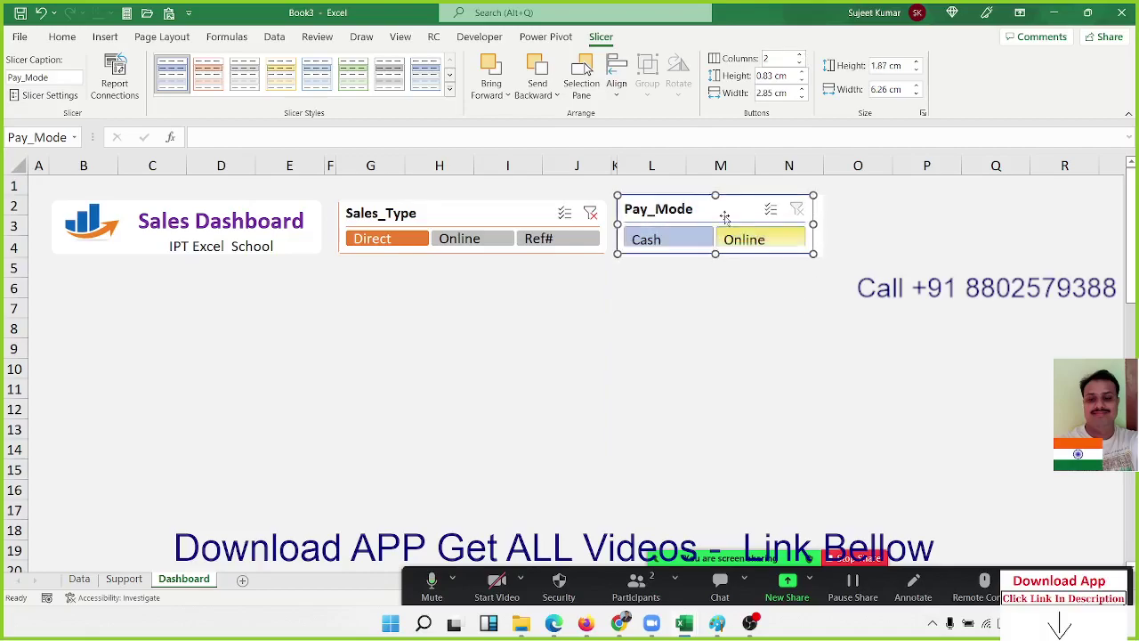
left_click(801, 89)
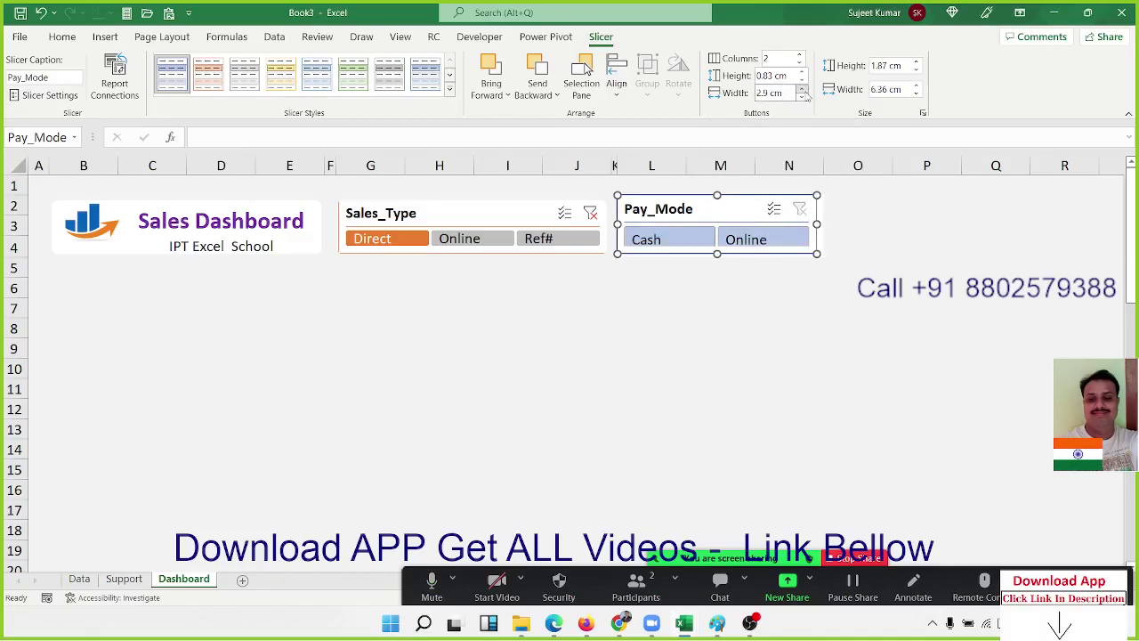
left_click(801, 80)
left_click(802, 80)
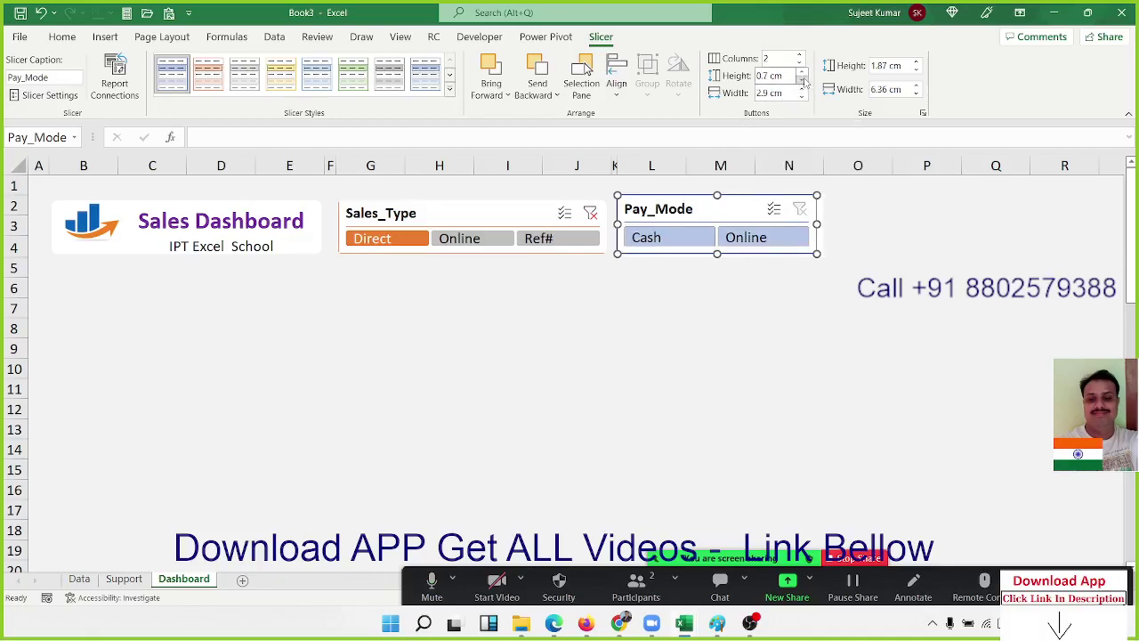
left_click(802, 80)
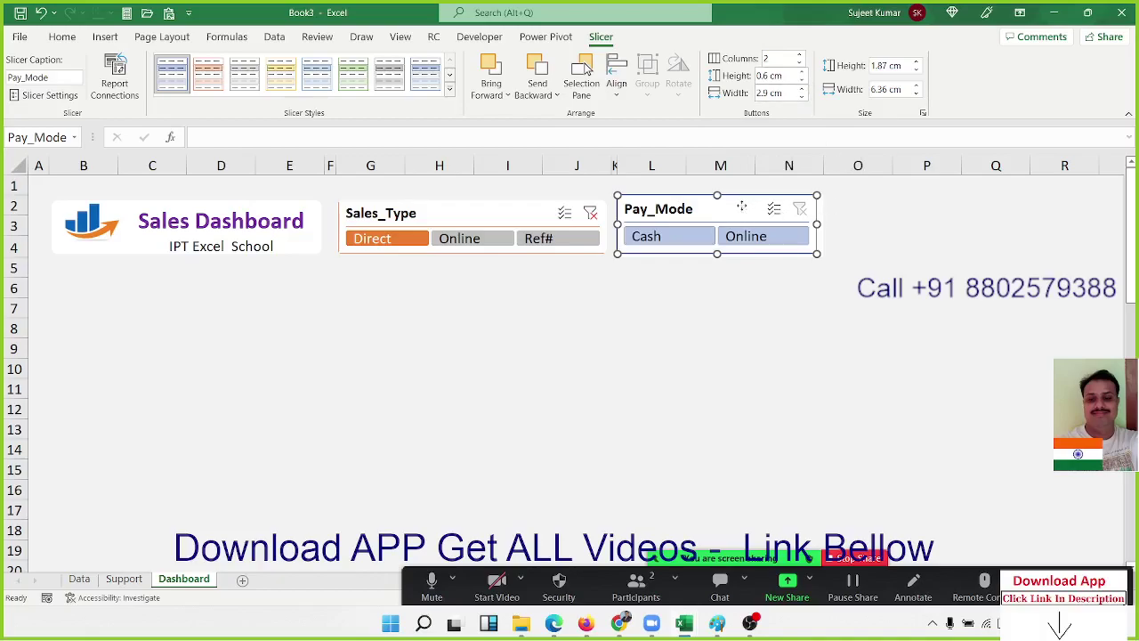
left_click_drag(742, 207, 747, 209)
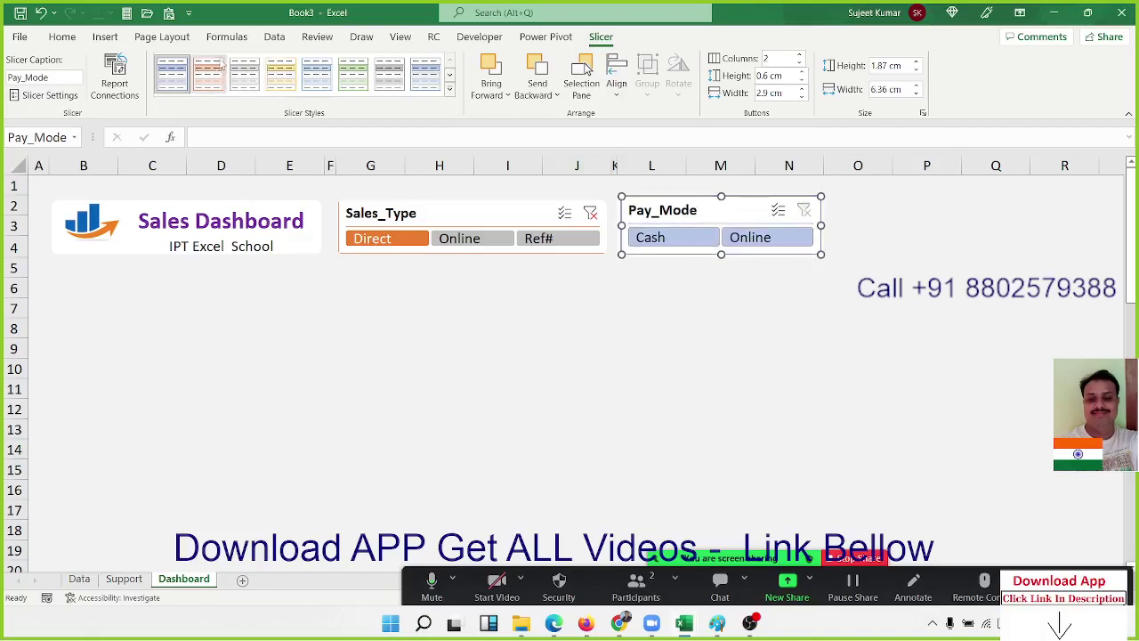
Apply the dark yellow slicer style to the Pay_Mode slicer
left_click(449, 89)
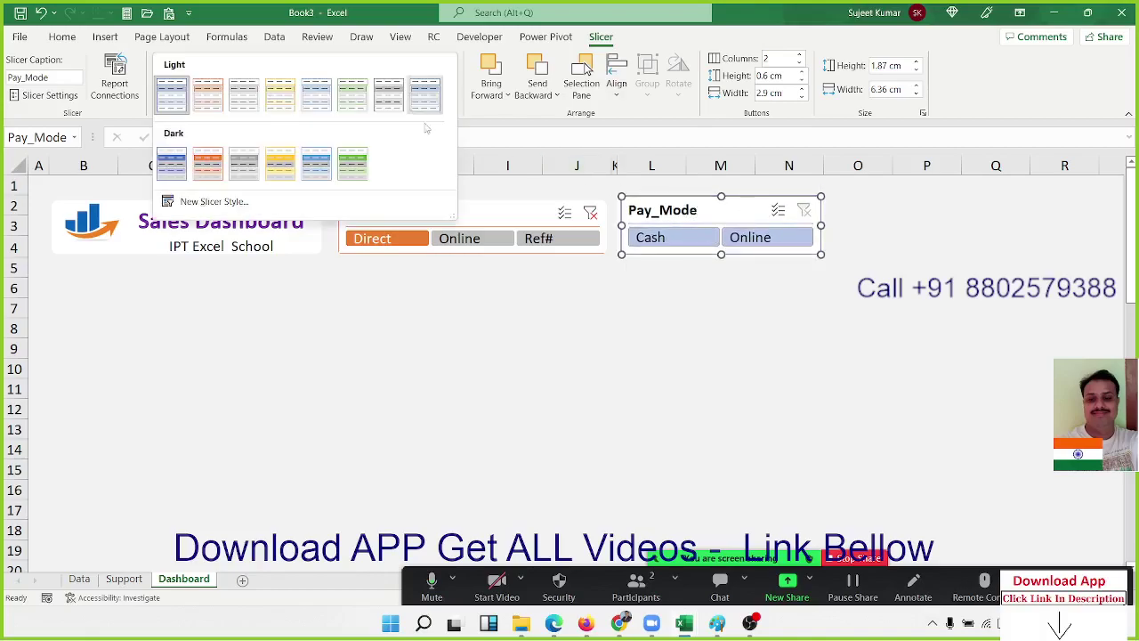
left_click(280, 164)
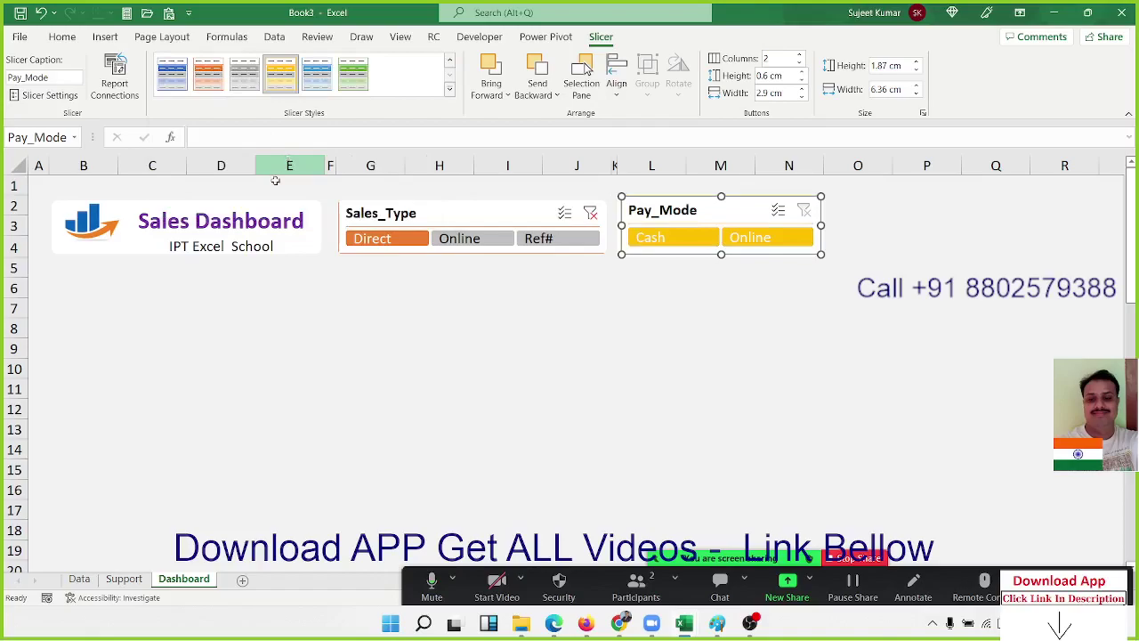
left_click(277, 265)
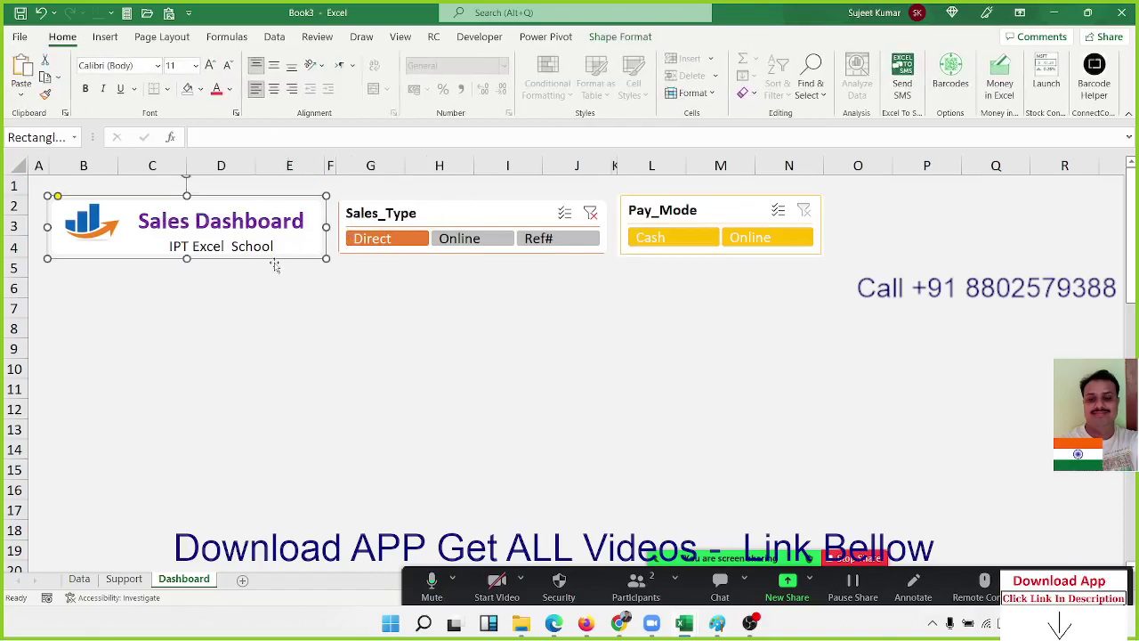
left_click(272, 257)
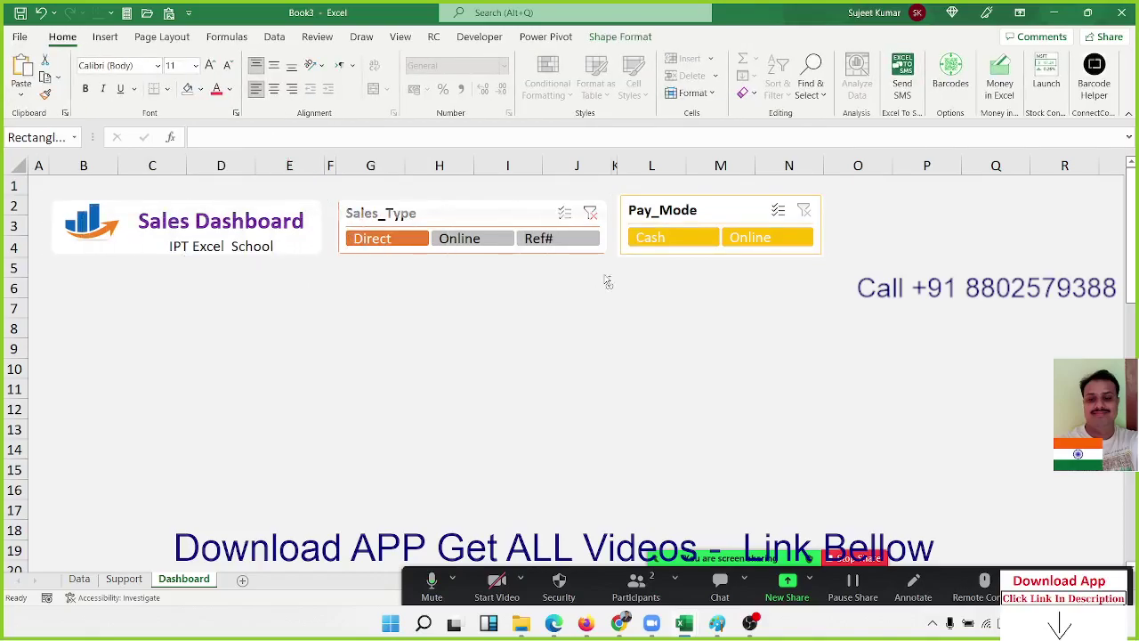
Narrow the white backing box behind Pay_Mode and nudge it up and left to align
left_click(843, 258)
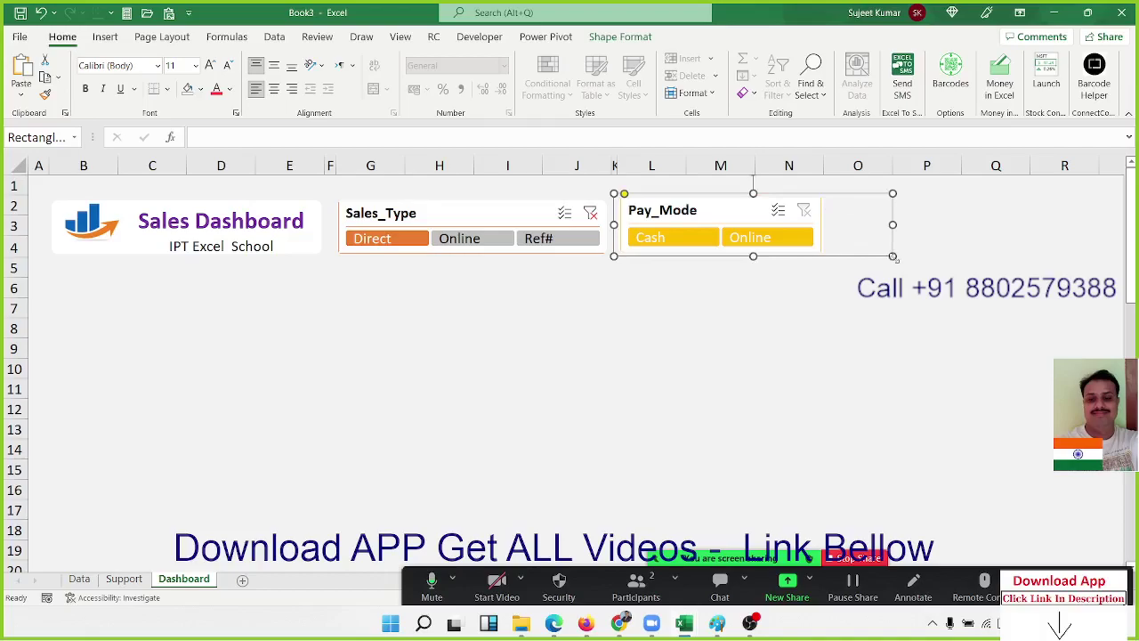
left_click(859, 256)
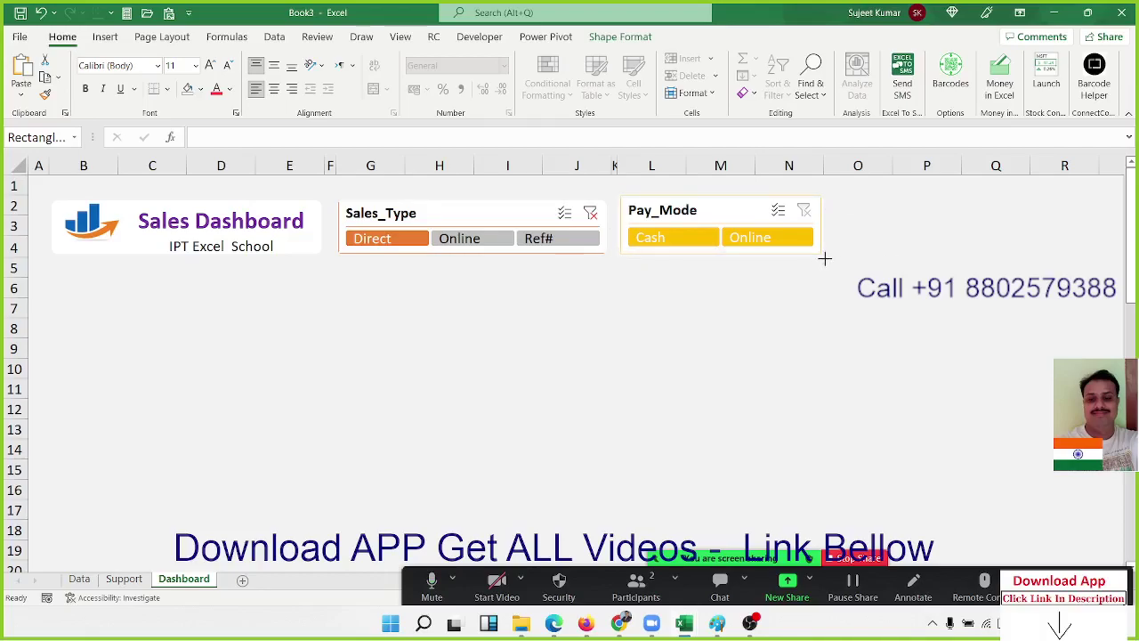
left_click(831, 258)
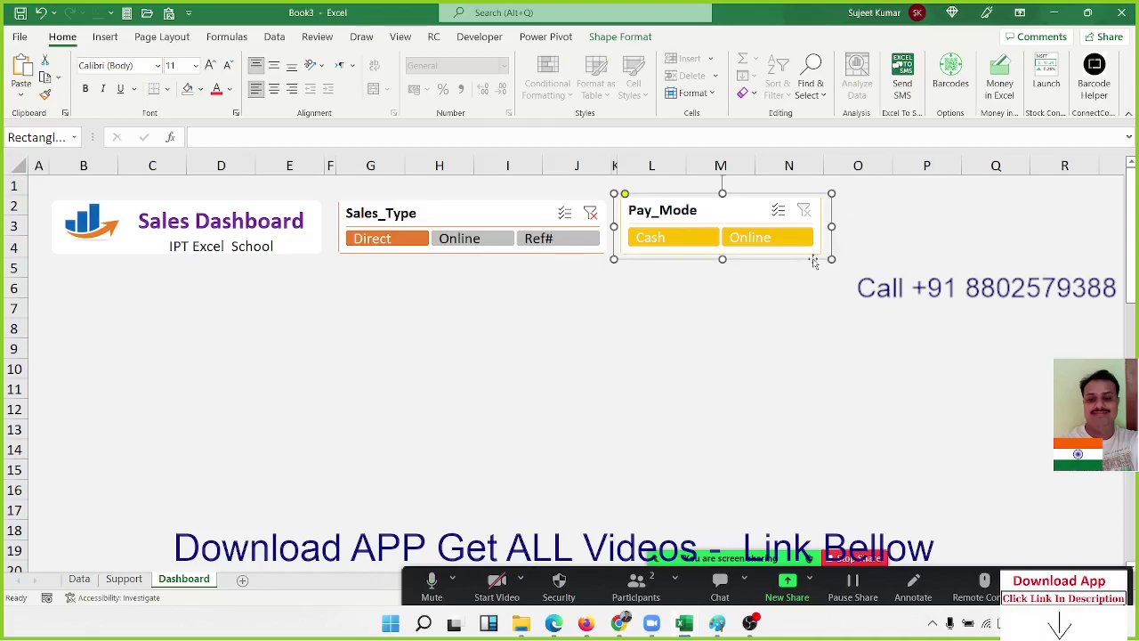
key("Up")
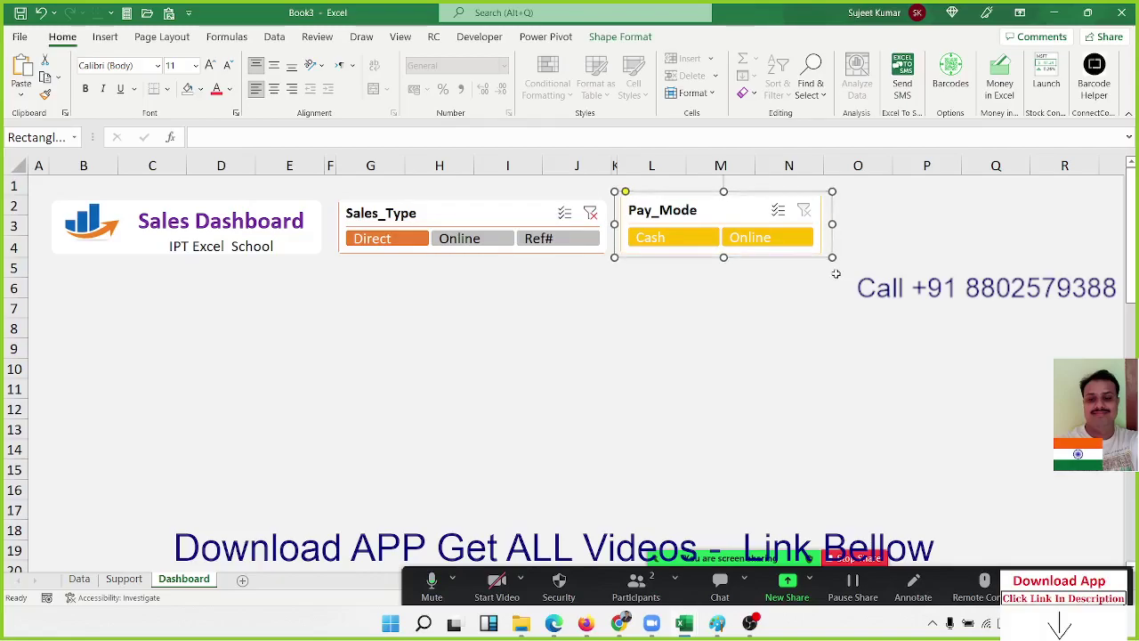
key("Up")
key("Left")
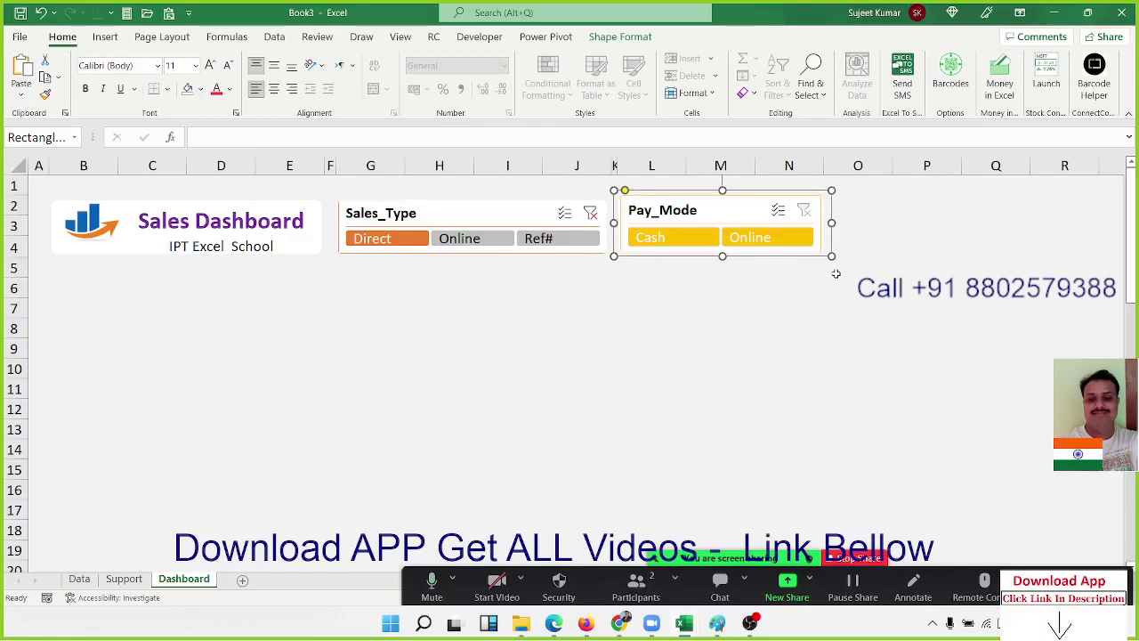
left_click(749, 325)
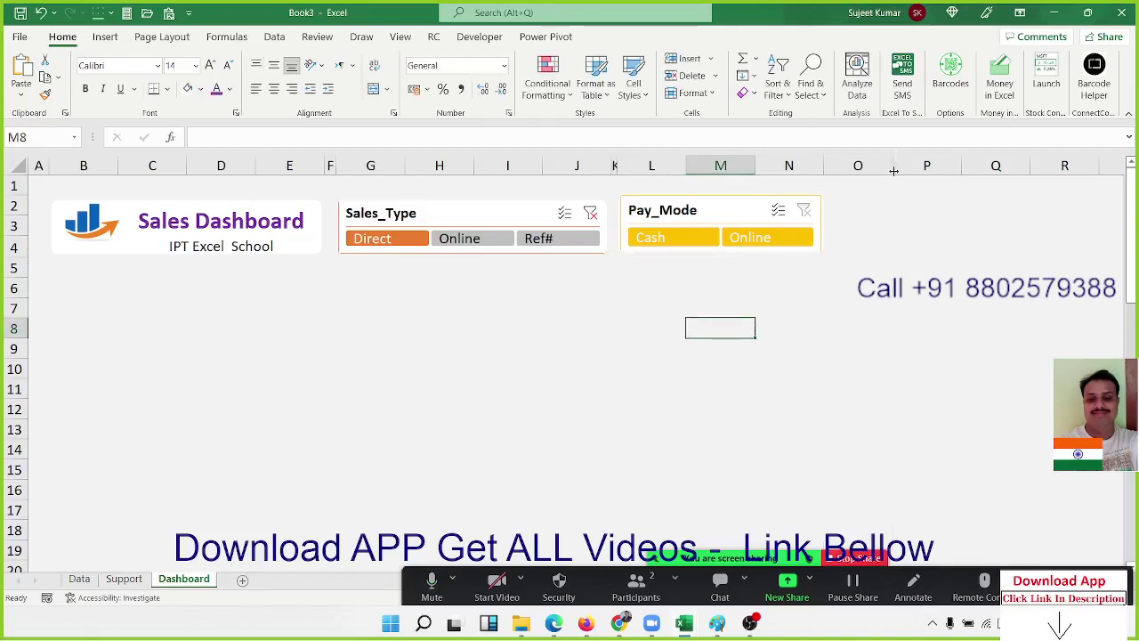
Narrow column O and mark out P2:V4 as the white logo panel
mouse_move(894, 170)
left_mouse_down()
mouse_move(841, 178)
mouse_move(1060, 218)
left_mouse_up()
left_click(857, 204)
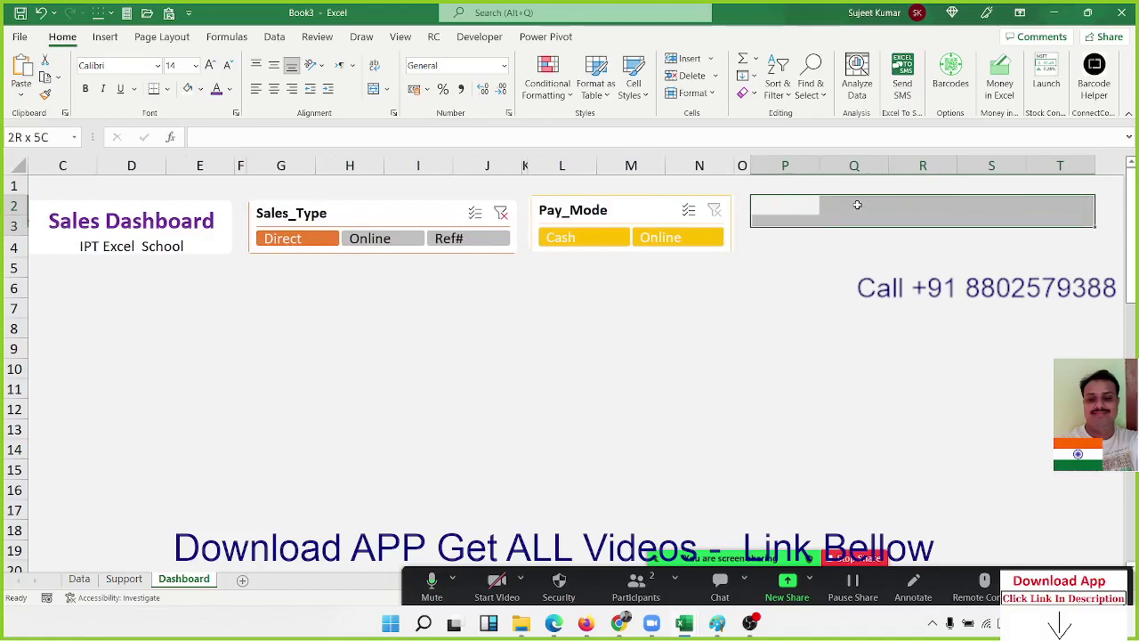
key("shift+Right")
key("shift+Right")
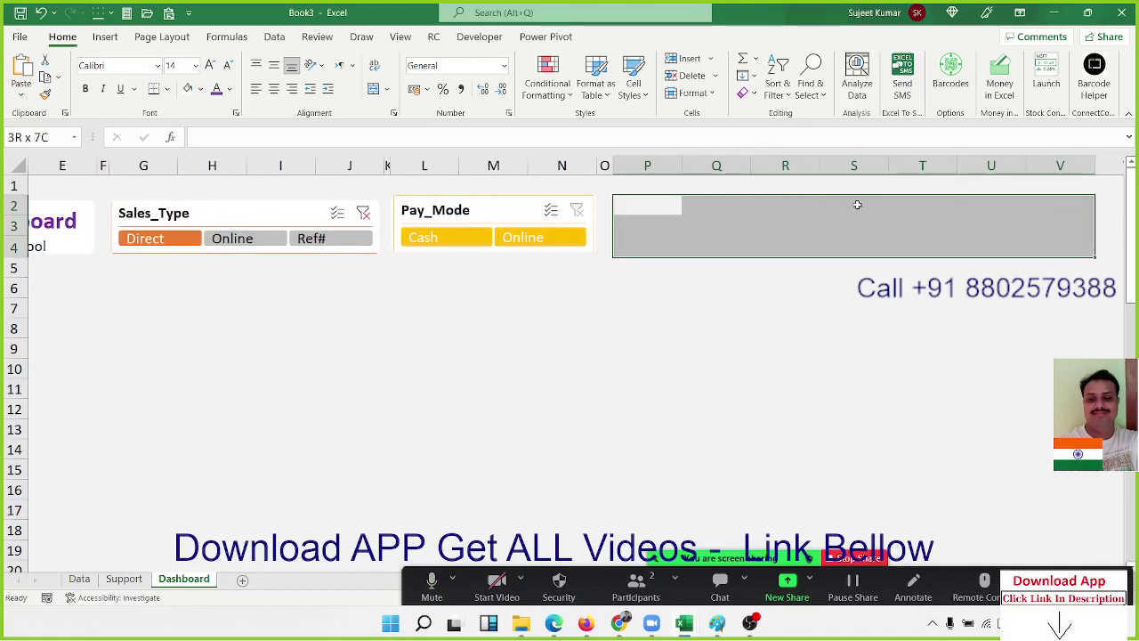
left_click_drag(857, 205, 857, 205)
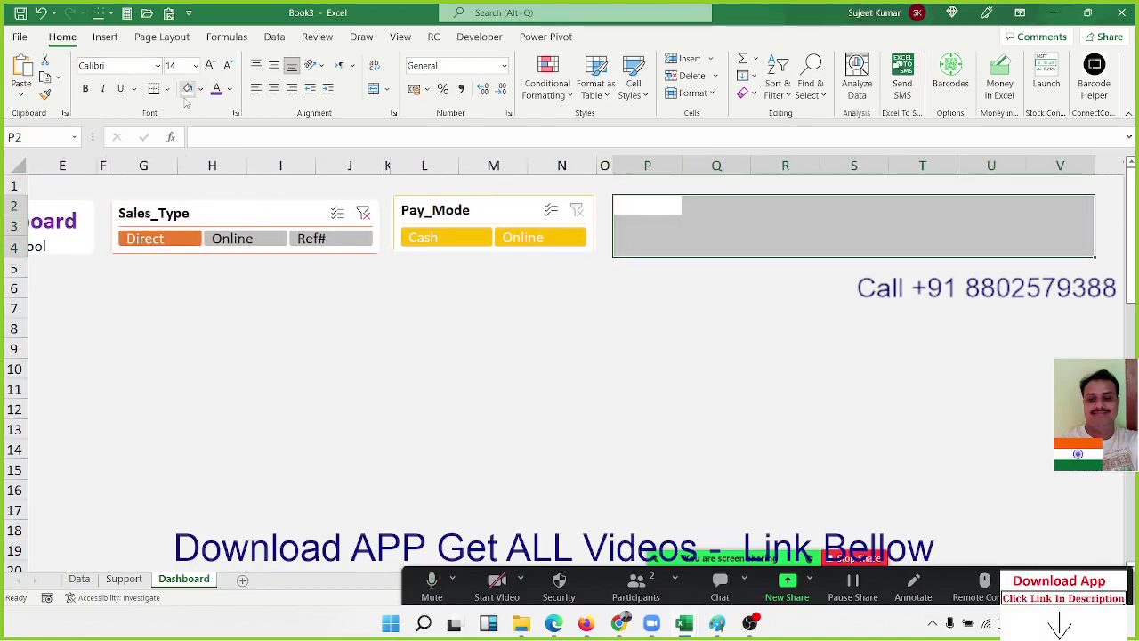
left_click(1036, 388)
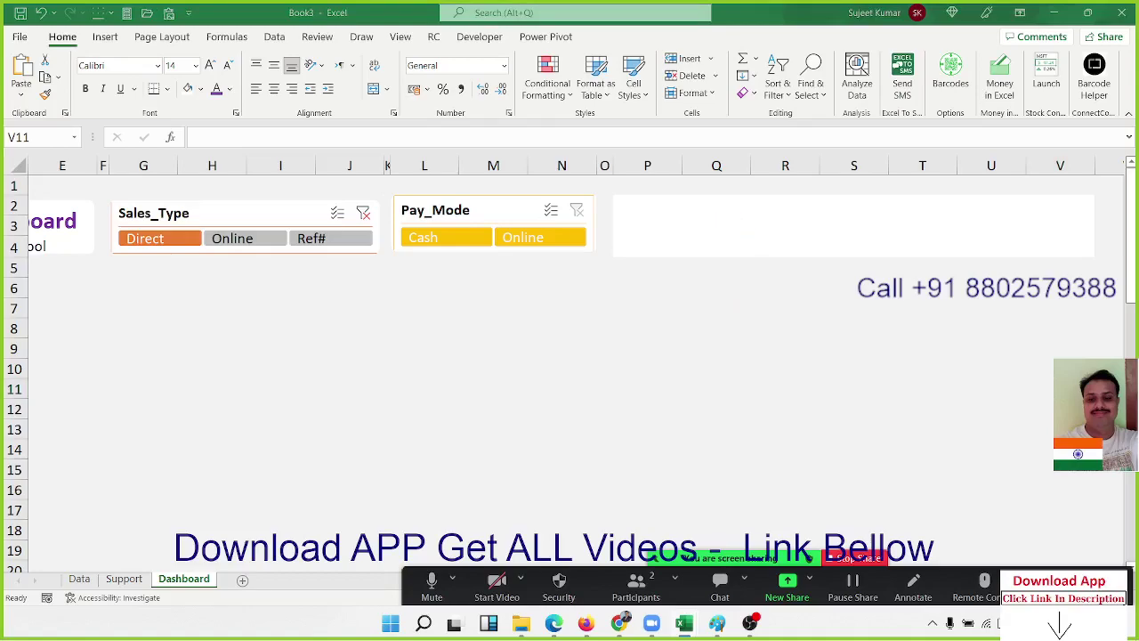
Paste the IPT Excel School logo into the P2:V4 panel and enlarge it to fill it
left_click(626, 313)
key("ctrl+v")
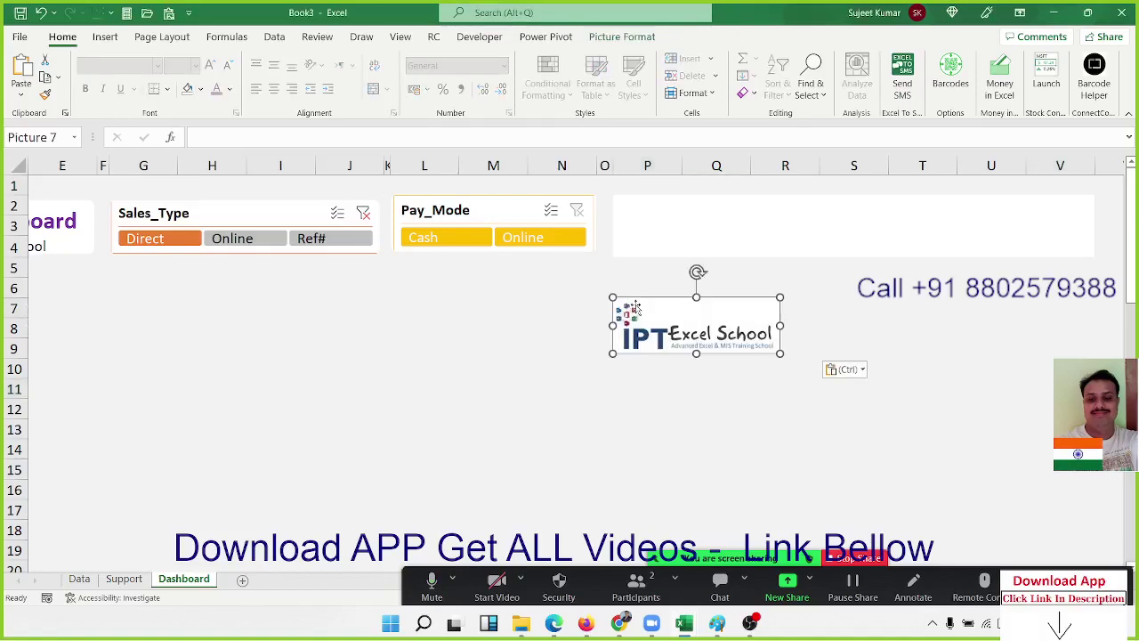
mouse_move(634, 308)
left_mouse_down()
mouse_move(643, 208)
mouse_move(655, 221)
left_mouse_up()
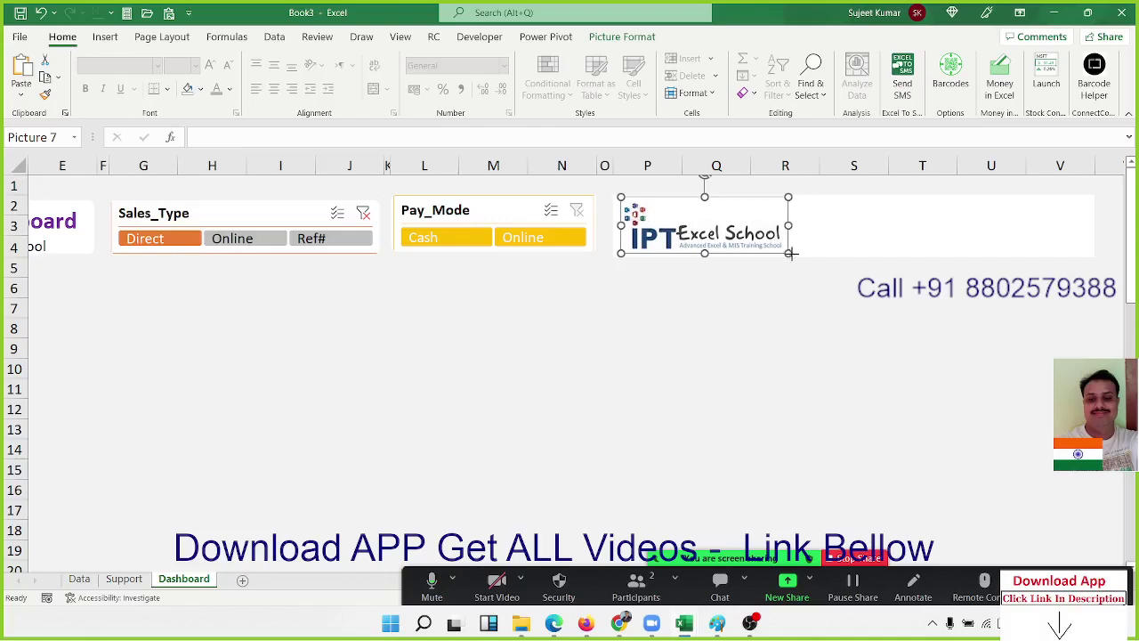
left_click_drag(790, 254, 798, 258)
left_click_drag(727, 226, 1025, 230)
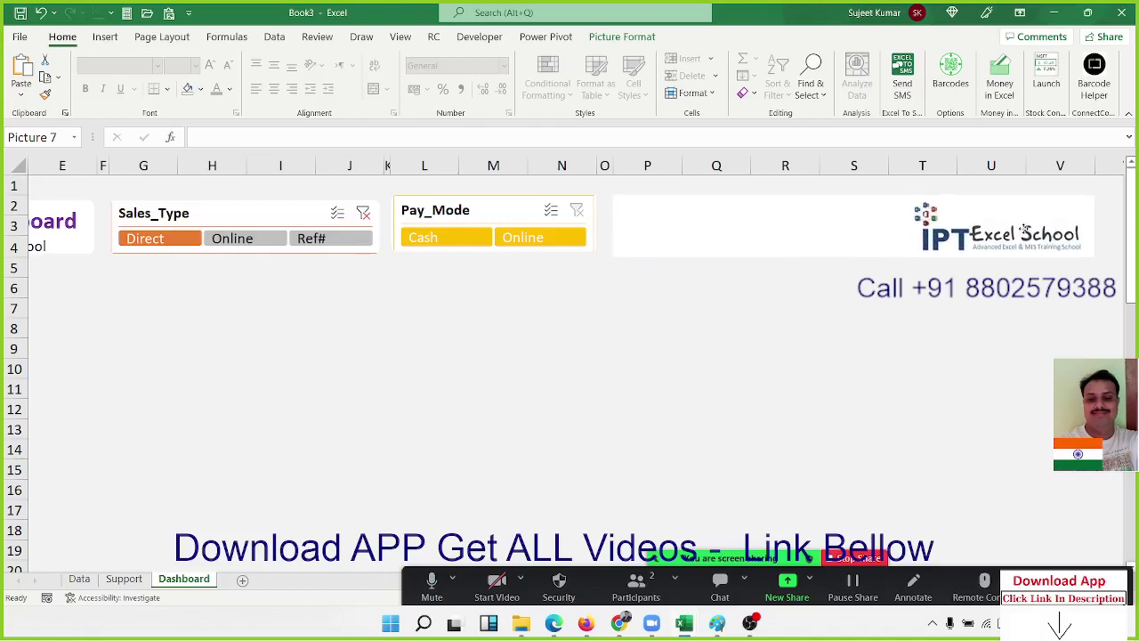
left_click(671, 212)
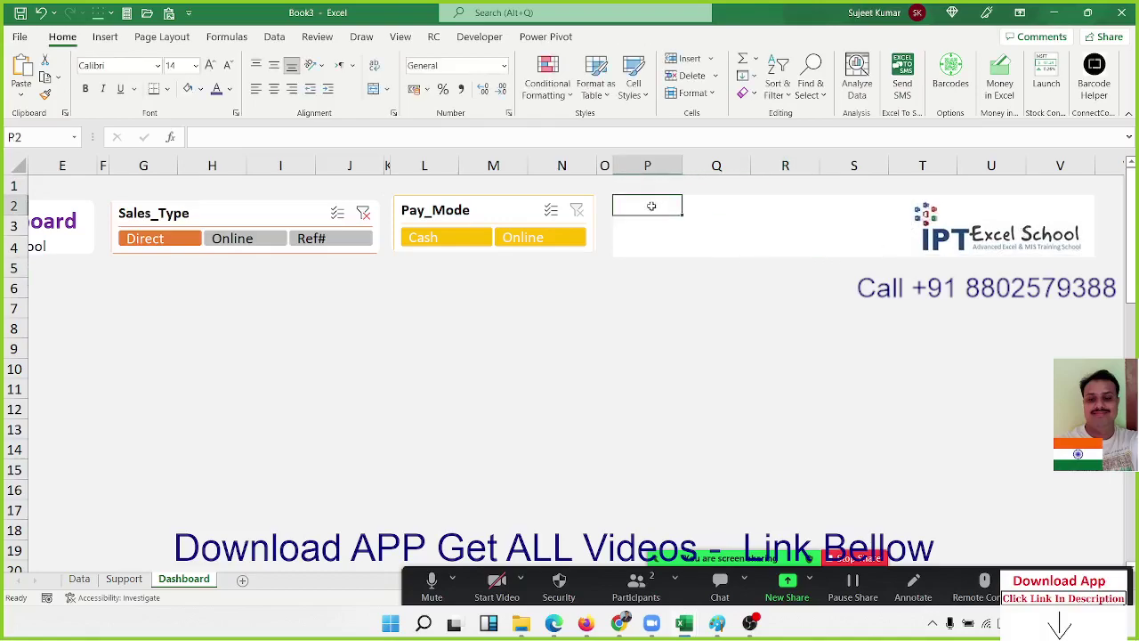
key("Left")
key("Left")
key("Left")
key("Left")
key("Left")
key("Left")
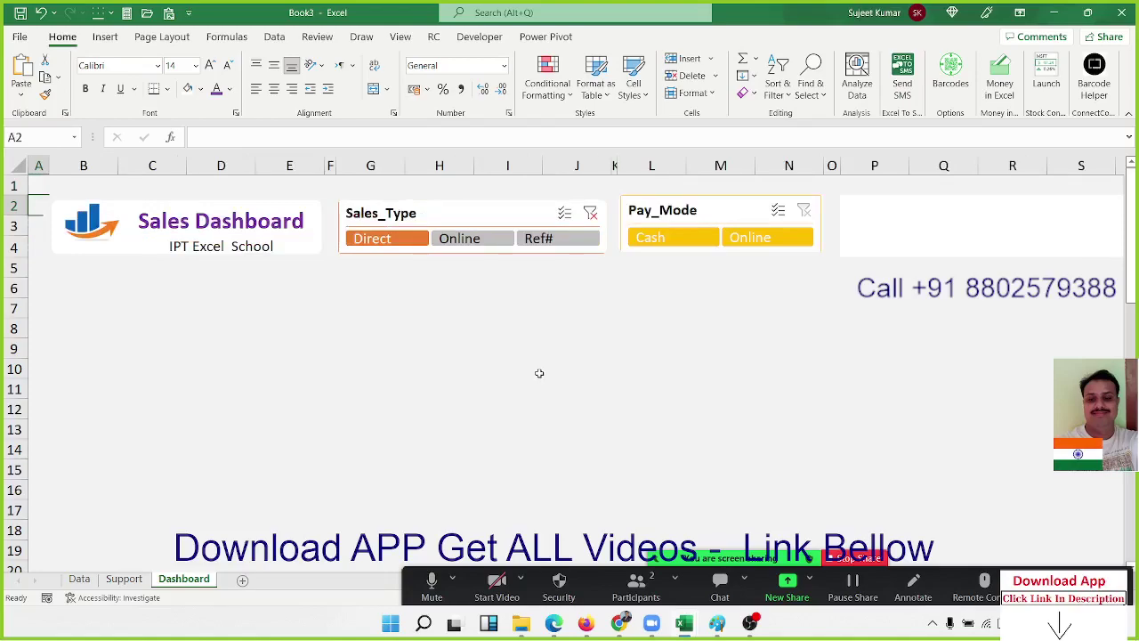
Select B6:C10 below the title and format it as a white card
left_click(78, 291)
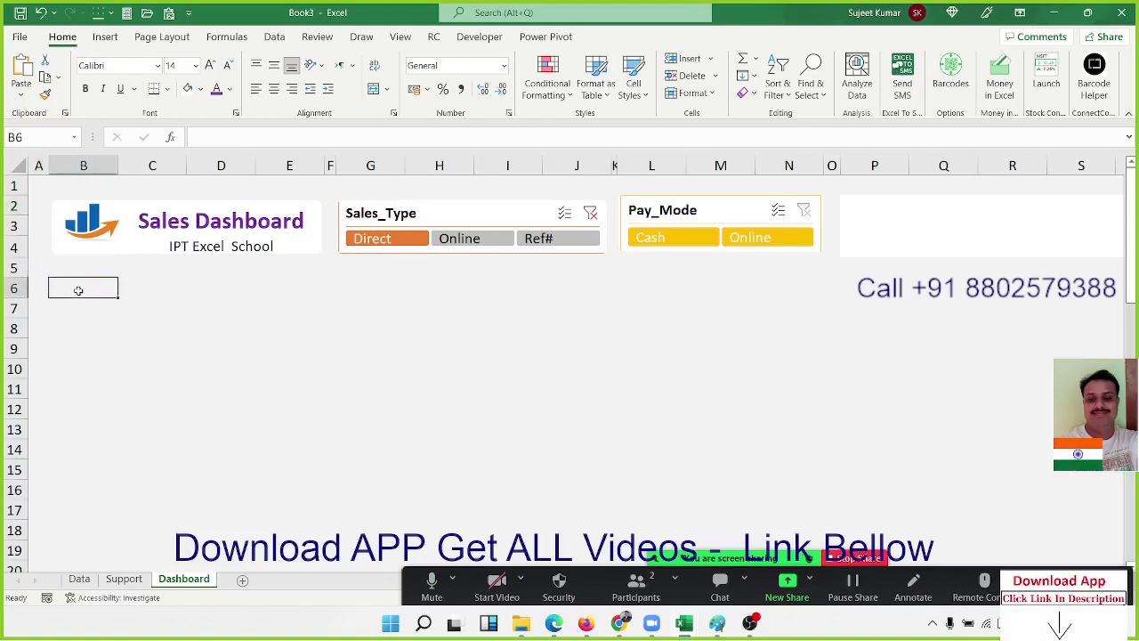
key("shift+Right")
key("shift+Down")
key("shift+Down")
key("shift+Down")
key("shift+Down")
key("shift+Down")
key("shift+Down")
key("shift+Down")
key("shift+Down")
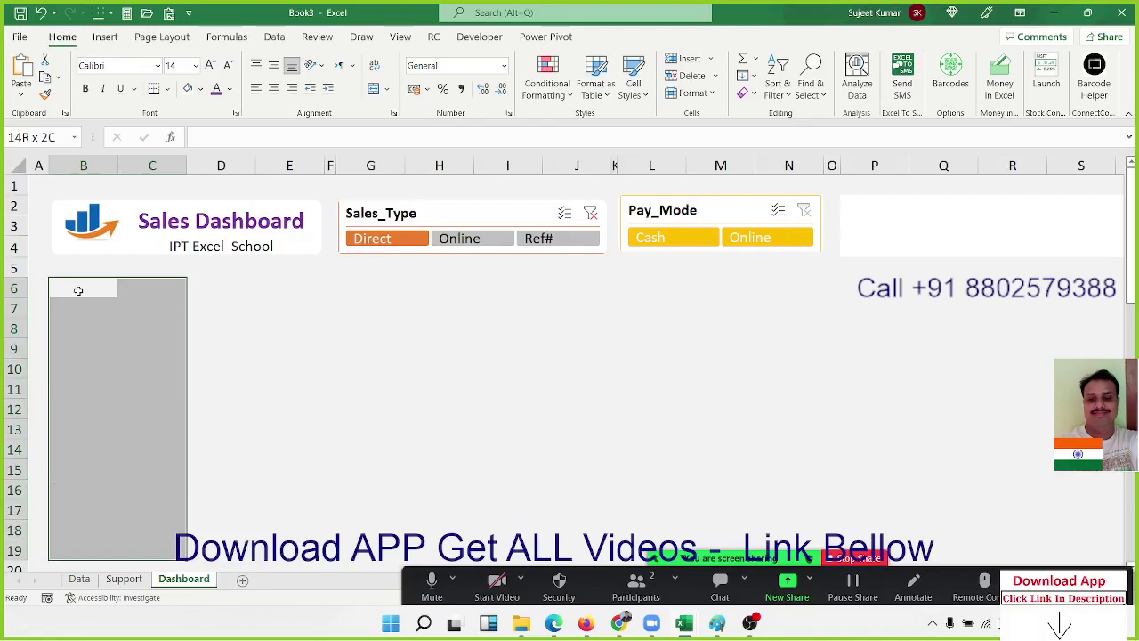
key("shift+Up")
key("shift+Up")
key("shift+Up")
key("shift+Up")
key("shift+Up")
key("shift+Up")
key("shift+Up")
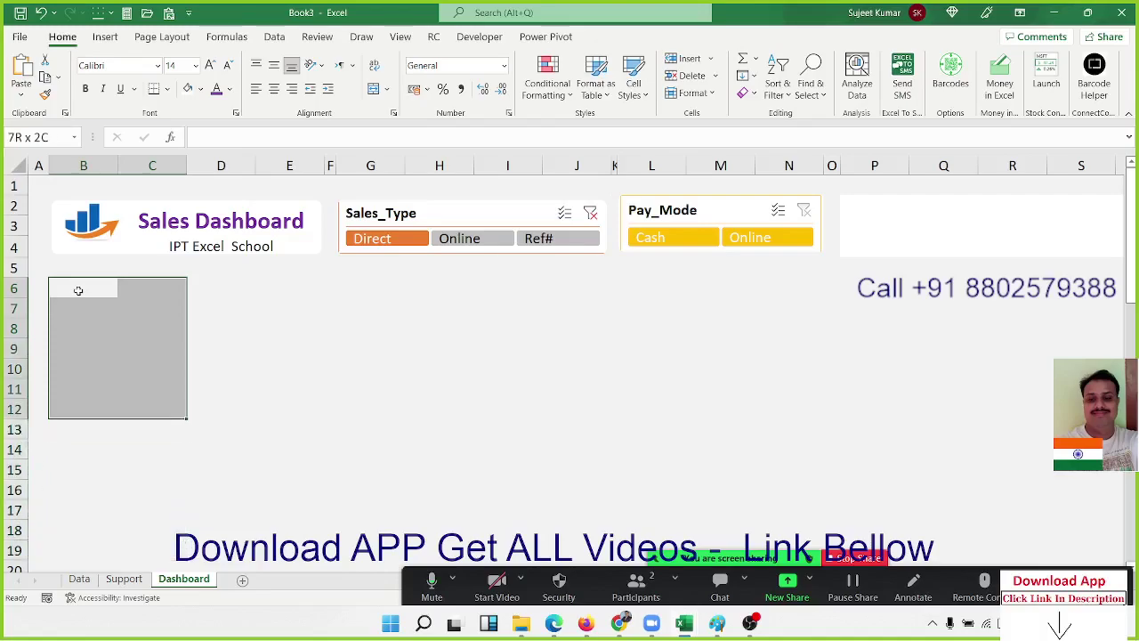
key("shift+Up")
key("shift+Up")
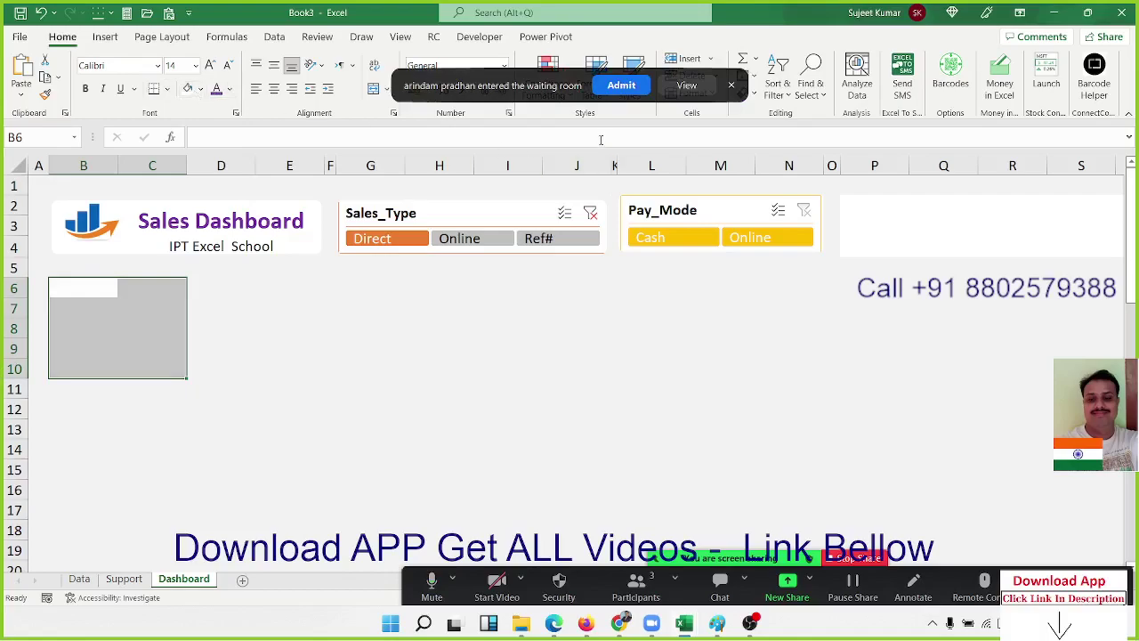
left_click(621, 85)
left_click(423, 284)
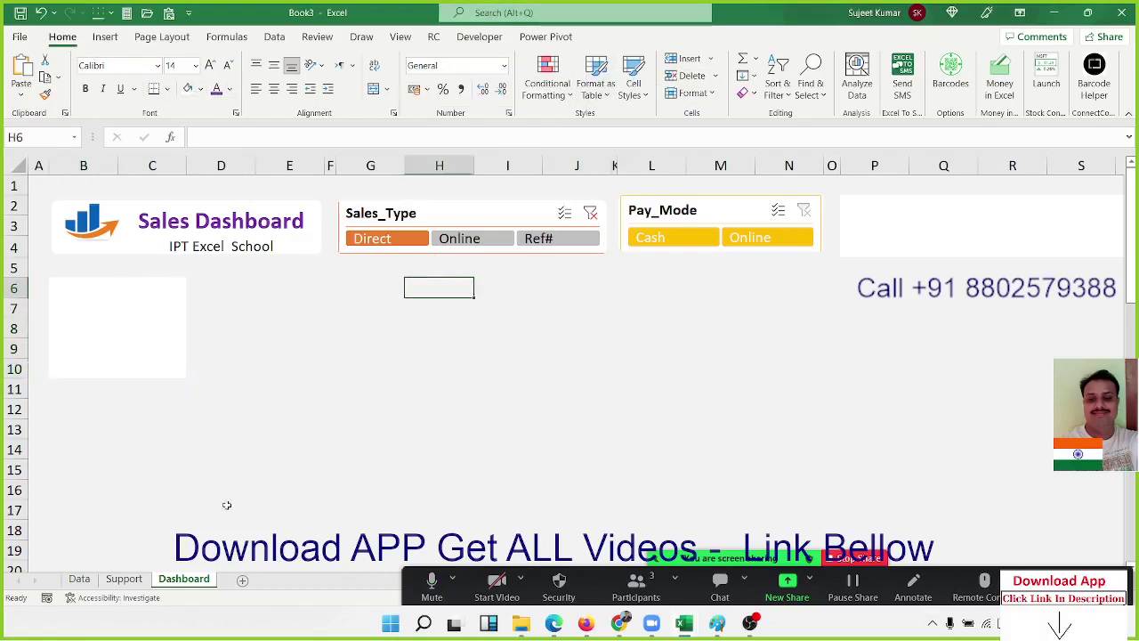
Insert a Year slicer from the pivot table on the Support sheet
left_click(123, 578)
left_click(158, 291)
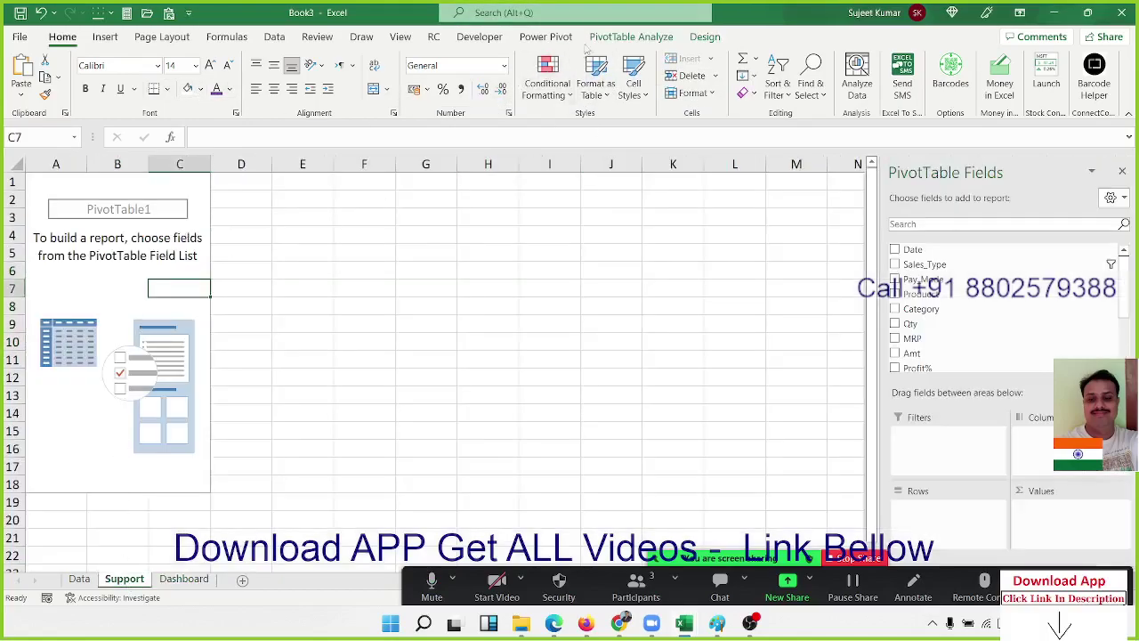
left_click(631, 37)
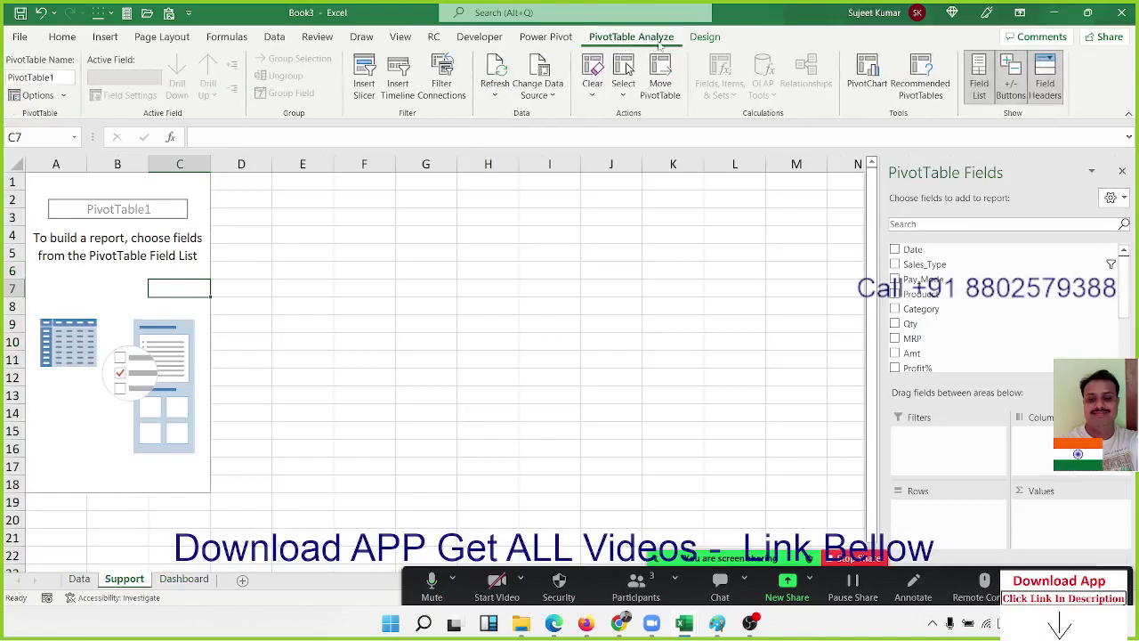
left_click(374, 89)
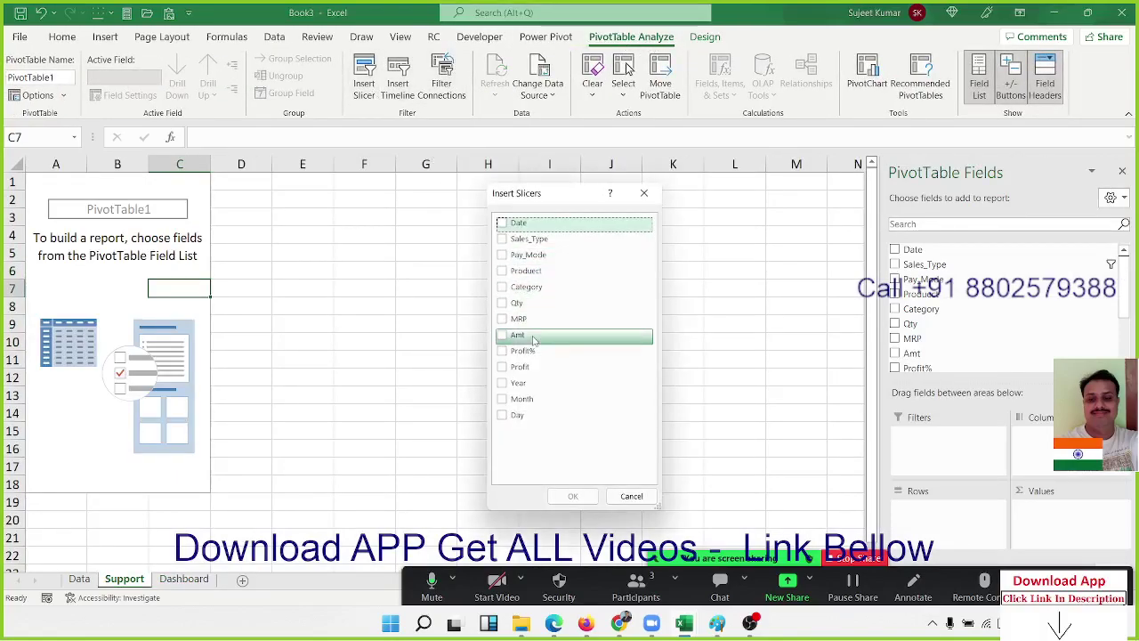
left_click(502, 384)
left_click(572, 495)
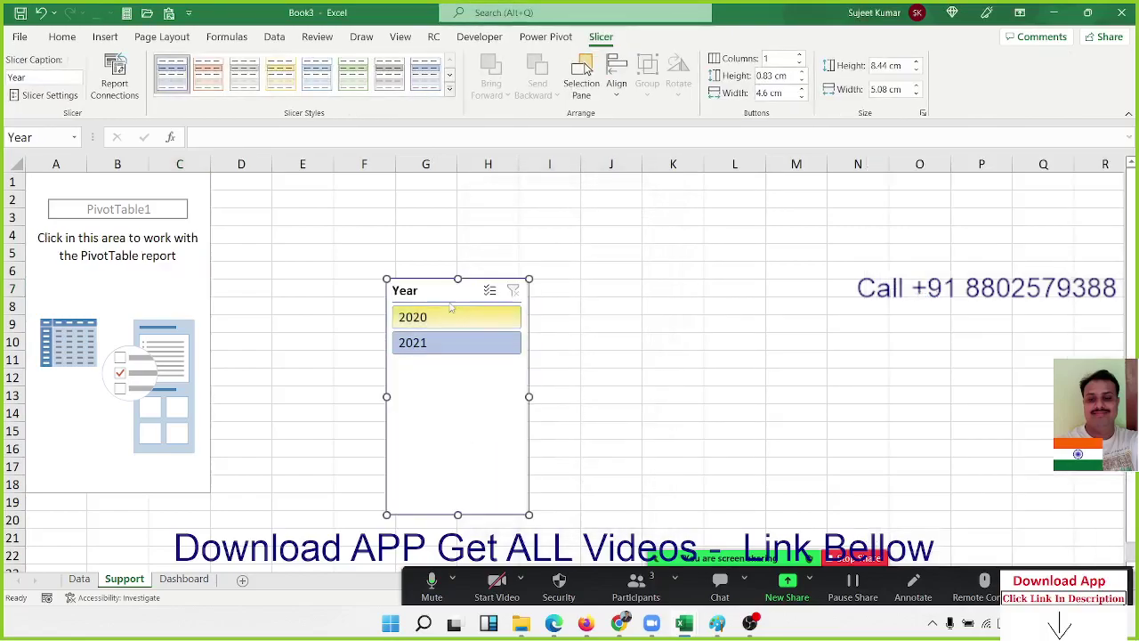
Paste the Year slicer into the Dashboard's B6:C10 card and shrink it shorter and narrower
left_click(195, 576)
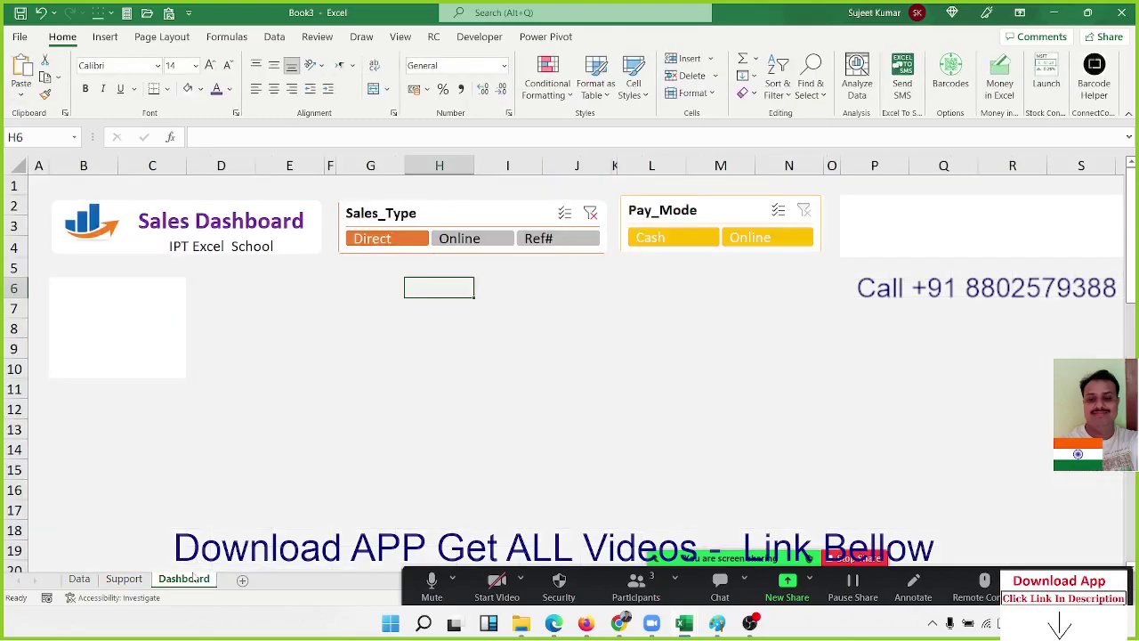
left_click(147, 305)
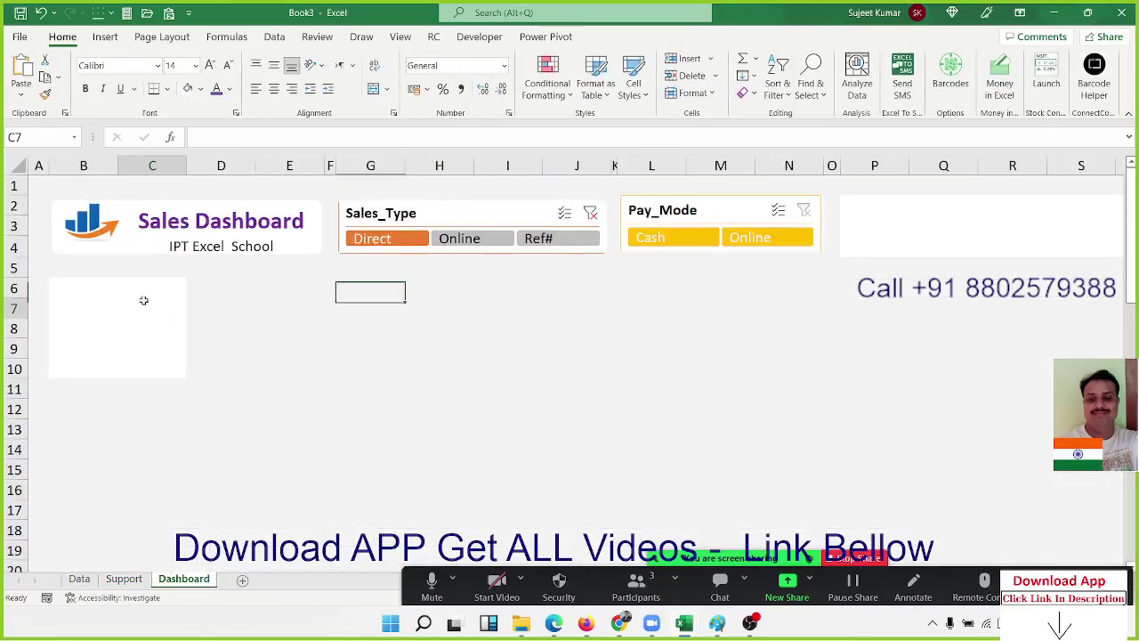
key("ctrl+v")
left_click_drag(196, 313, 129, 298)
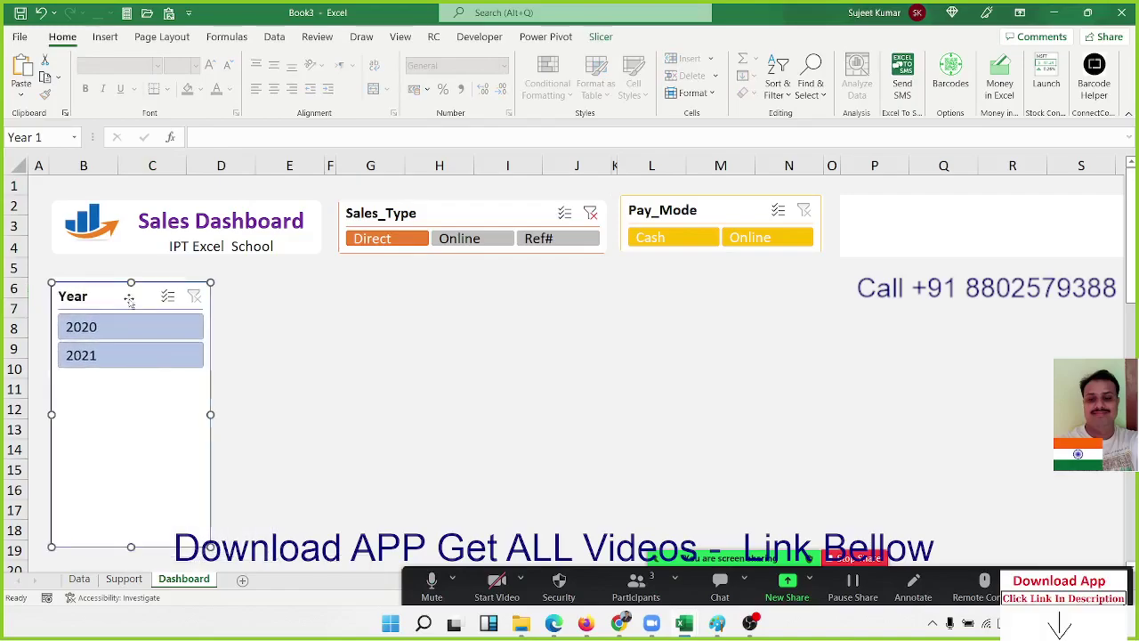
left_click_drag(210, 547, 189, 381)
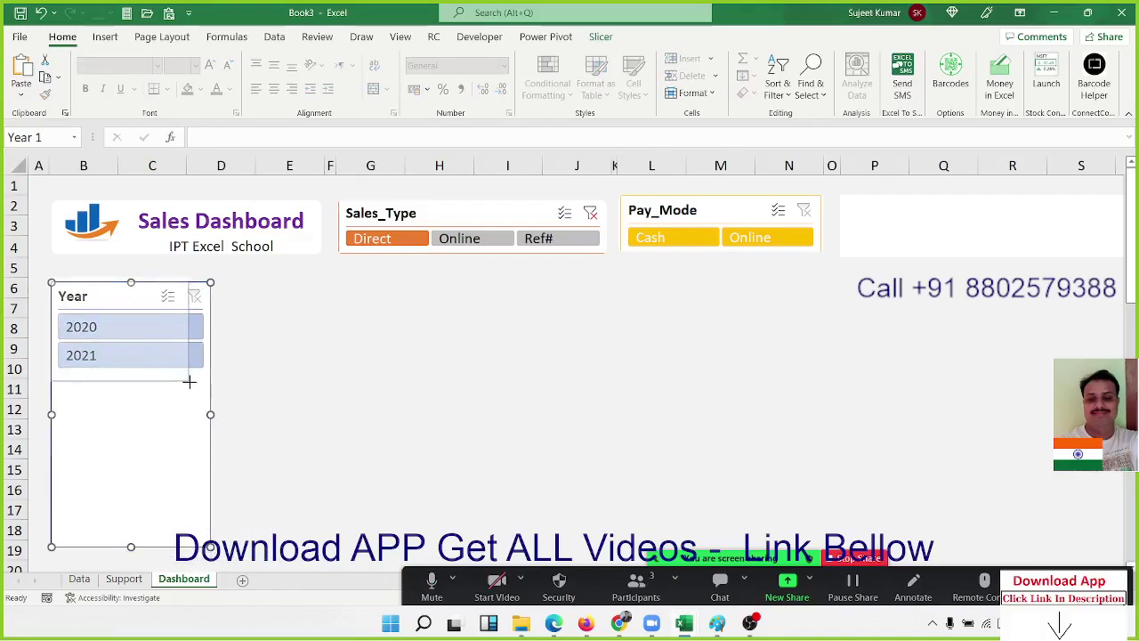
mouse_move(189, 331)
left_mouse_down()
mouse_move(167, 330)
mouse_move(178, 331)
left_mouse_up()
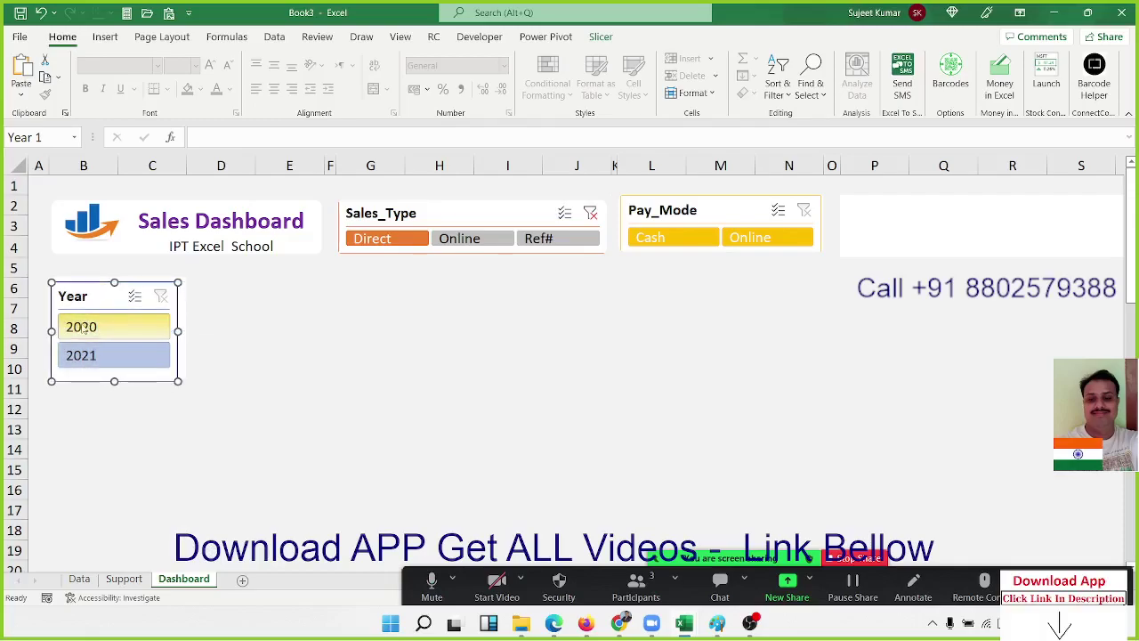
Give the Year slicer the dark green slicer style
left_click(601, 36)
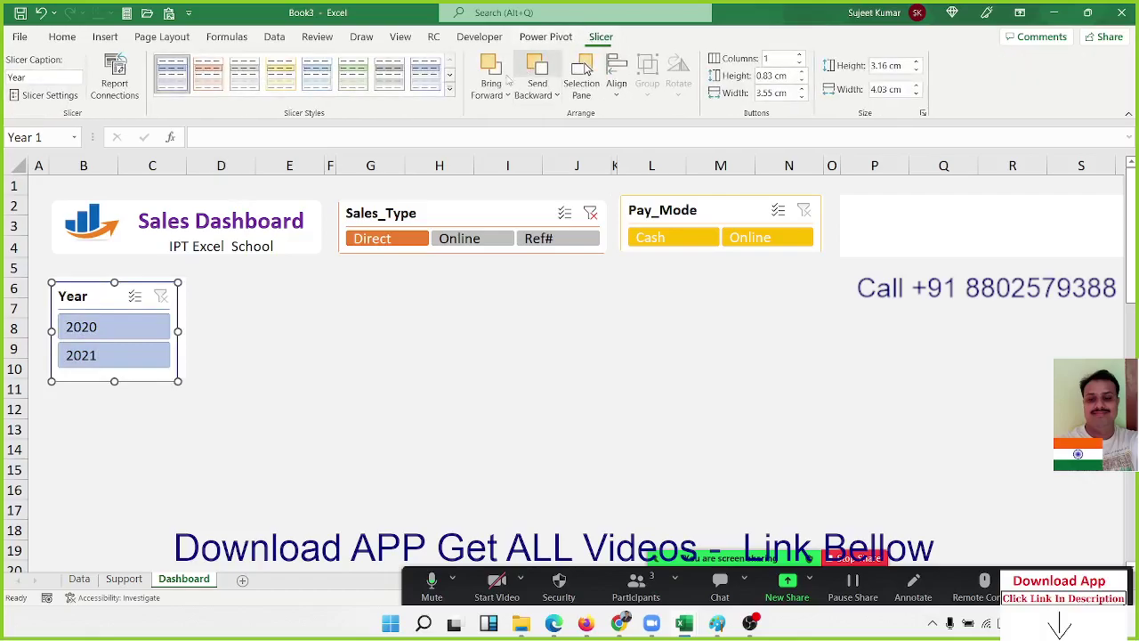
left_click(354, 75)
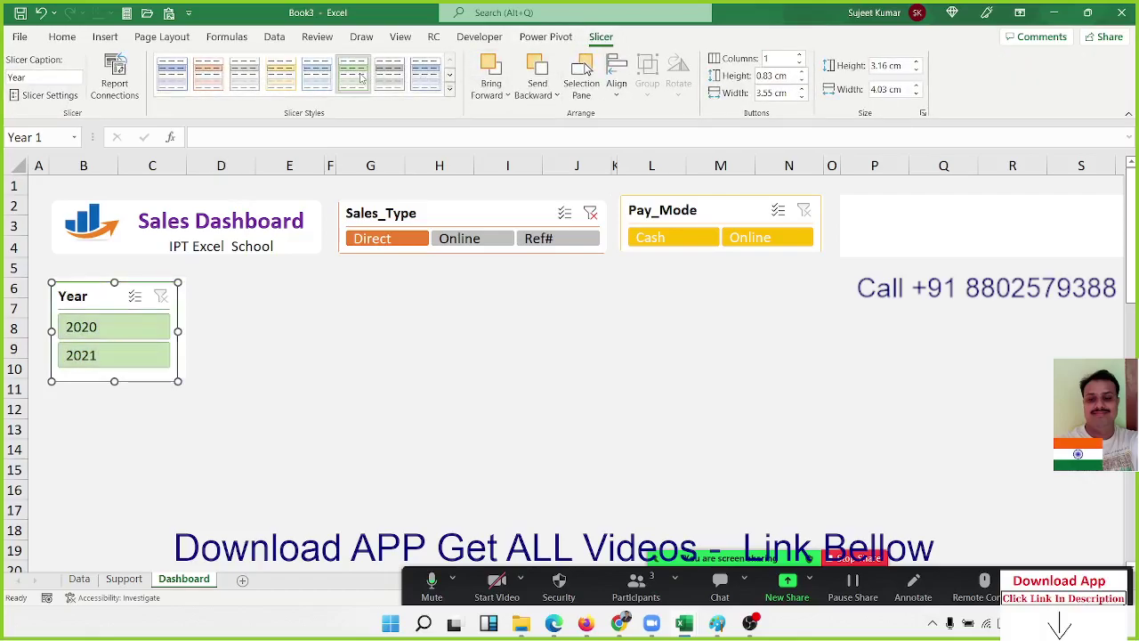
left_click(449, 89)
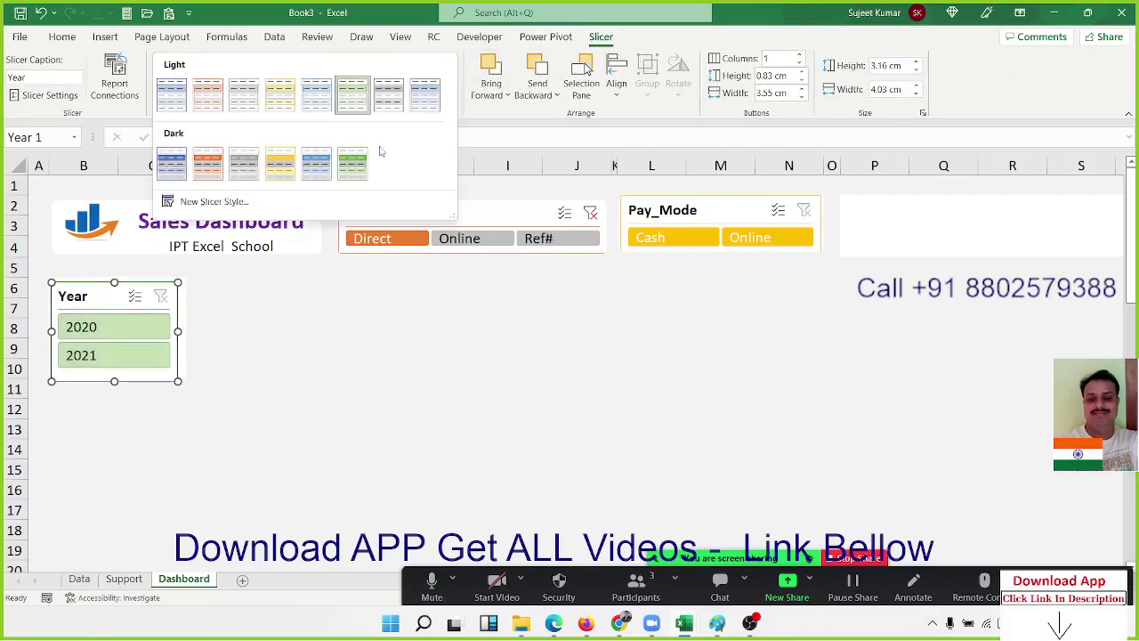
left_click(353, 163)
left_click(289, 388)
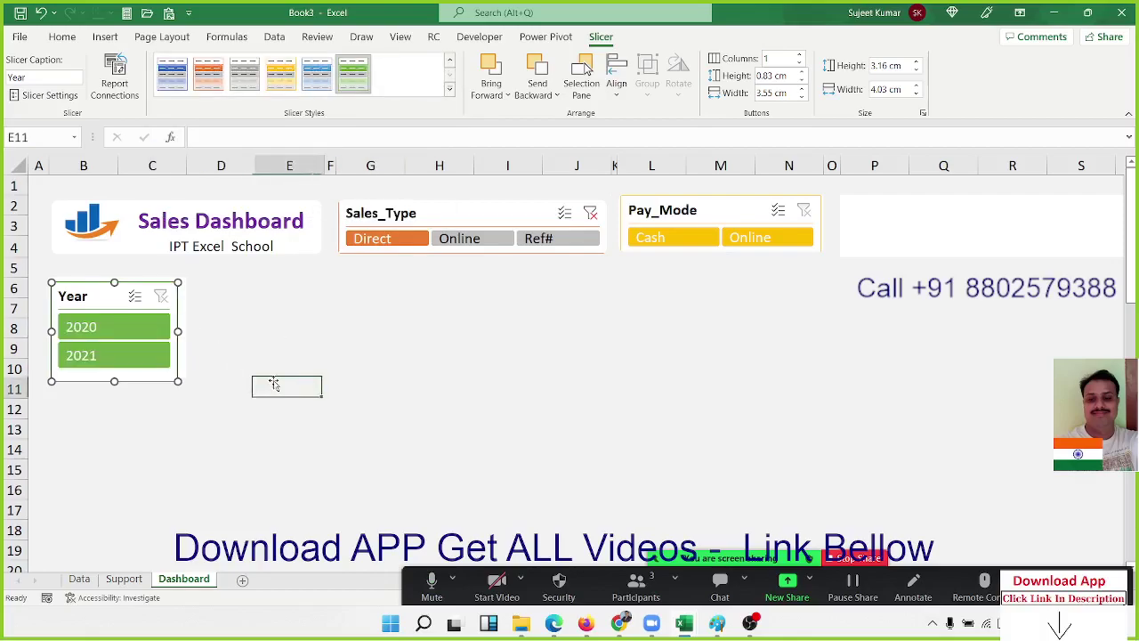
Widen the Year slicer slightly to fill its B6:C10 card
left_click(211, 411)
left_click(167, 382)
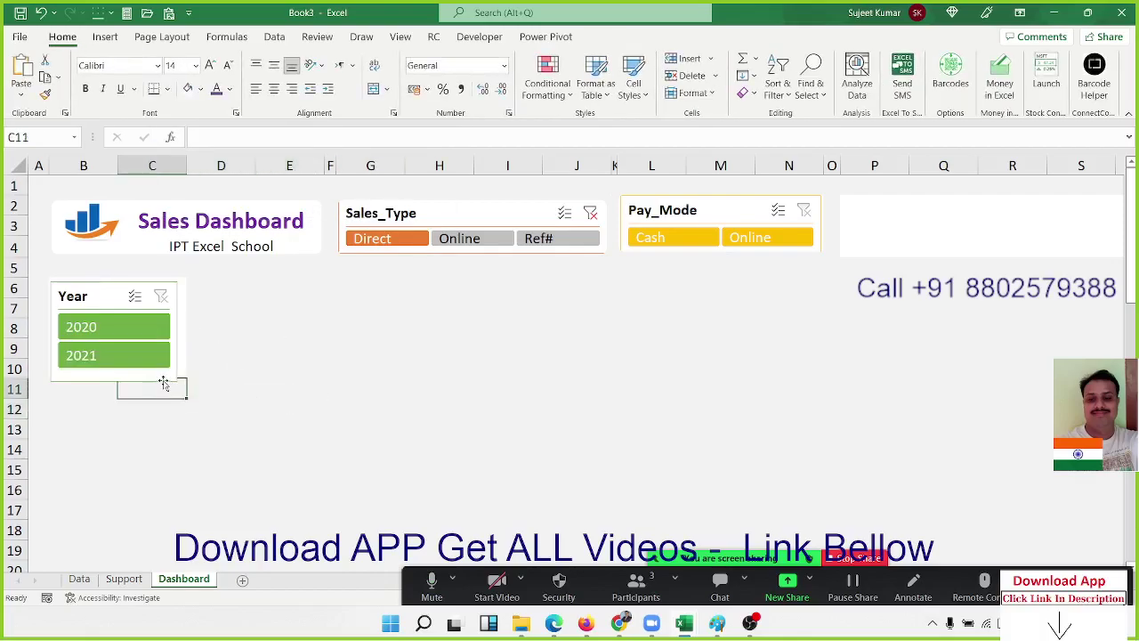
left_click(147, 379)
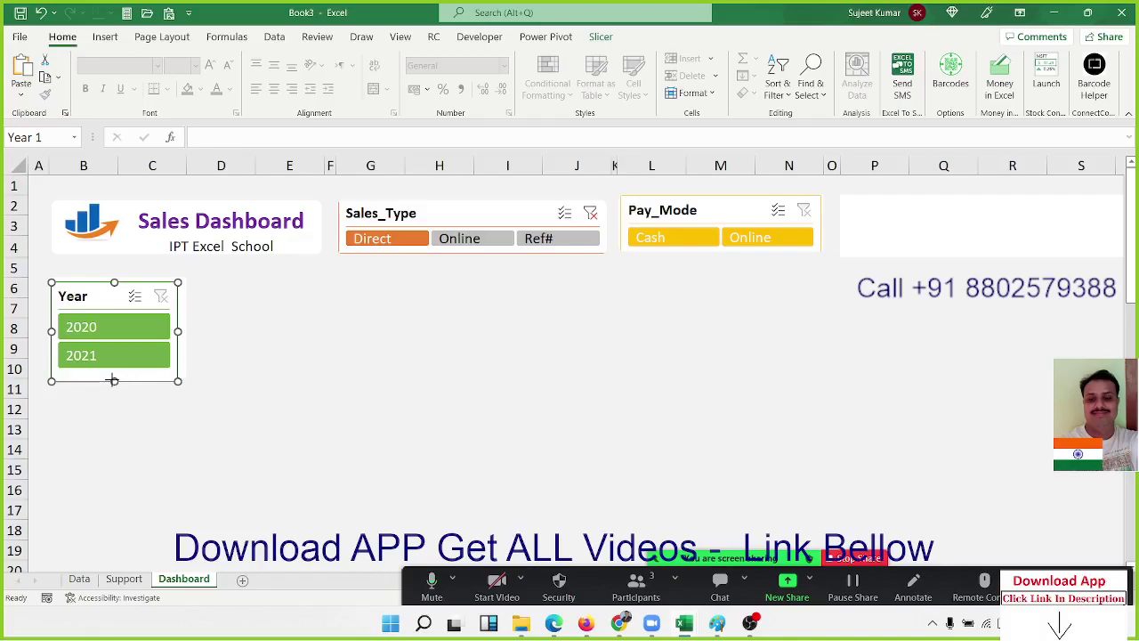
left_click(110, 441)
left_click(178, 380)
left_click_drag(179, 381, 184, 375)
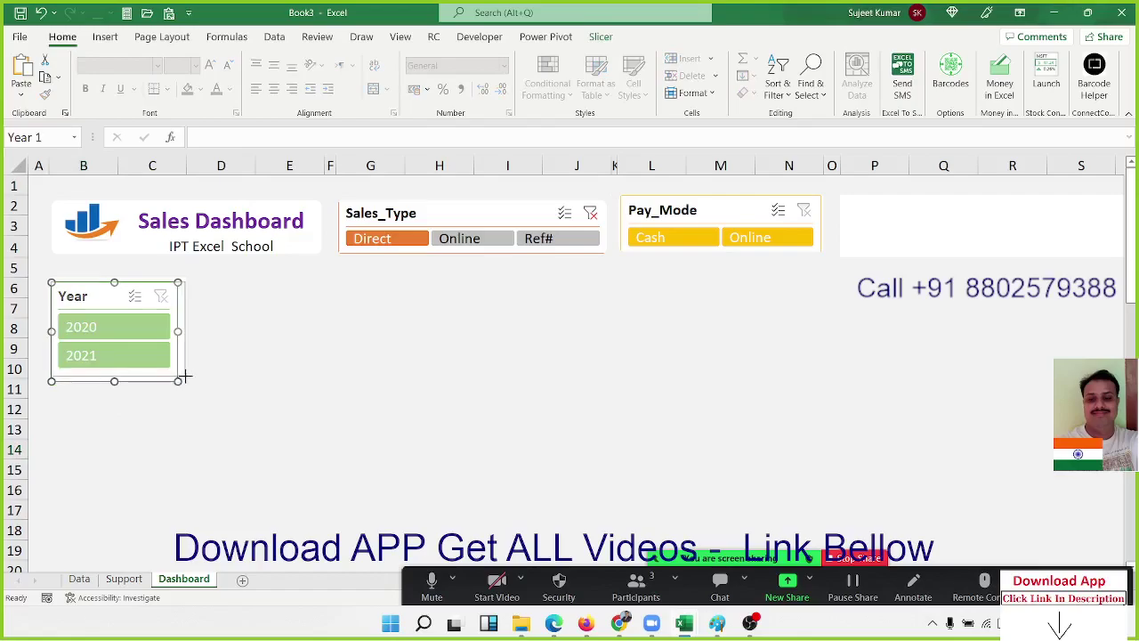
left_click(223, 385)
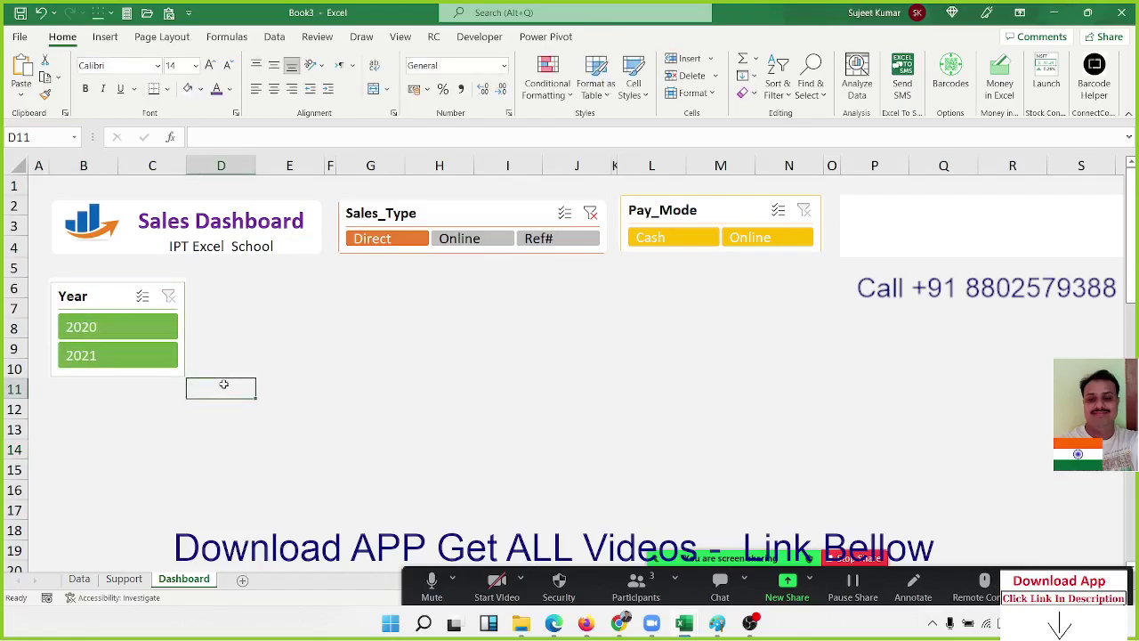
left_click(82, 403)
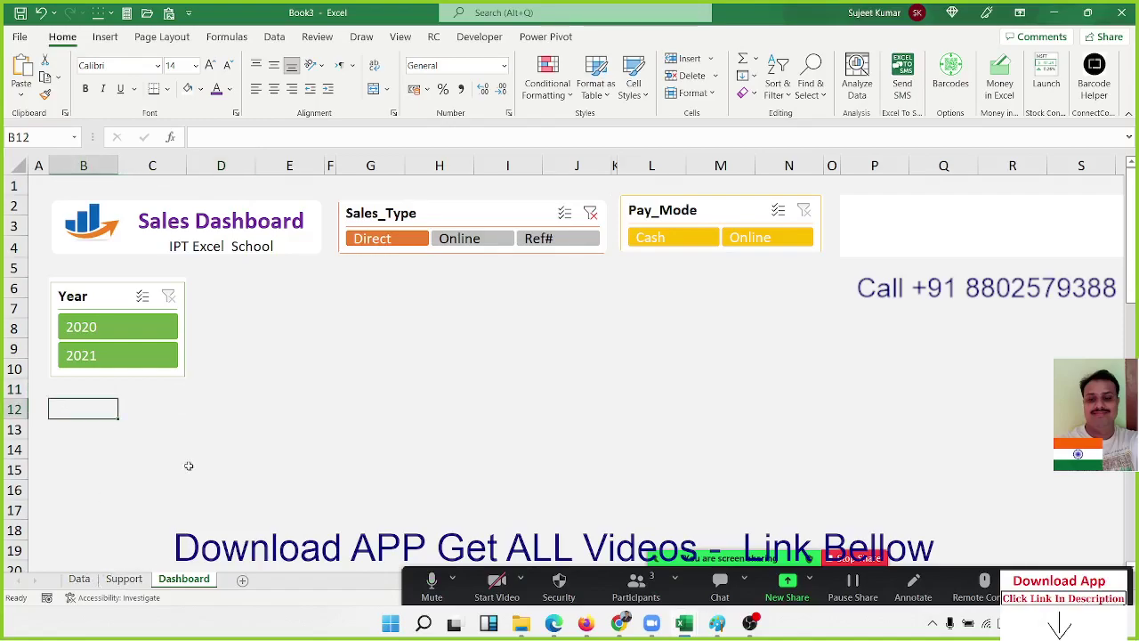
Delete the leftover Year slicer from the Support sheet
left_click(80, 579)
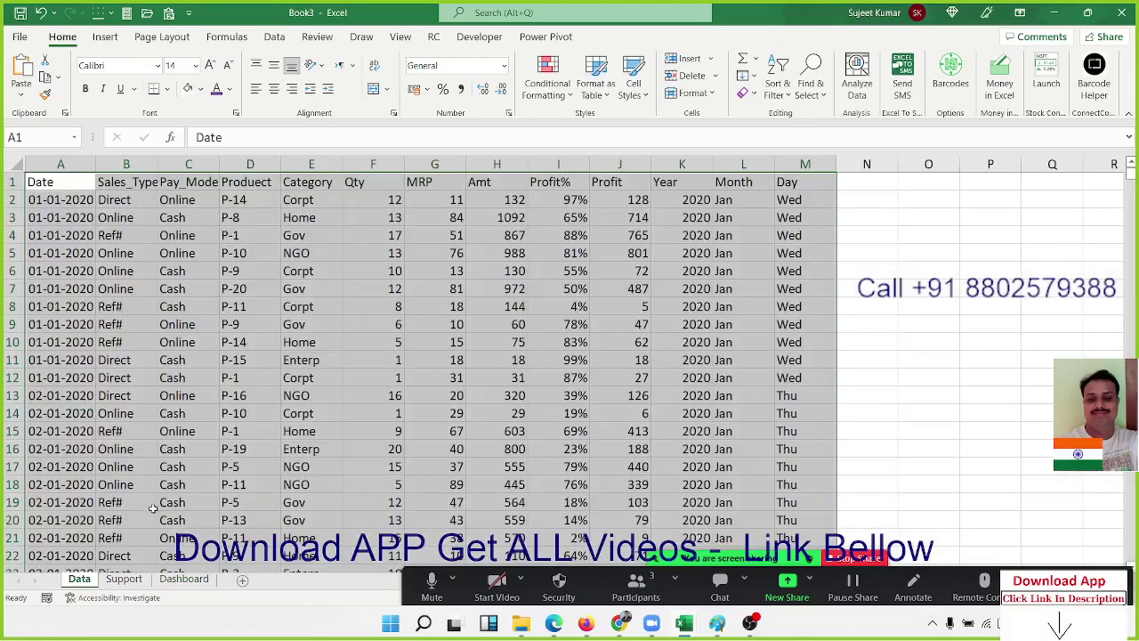
left_click(124, 579)
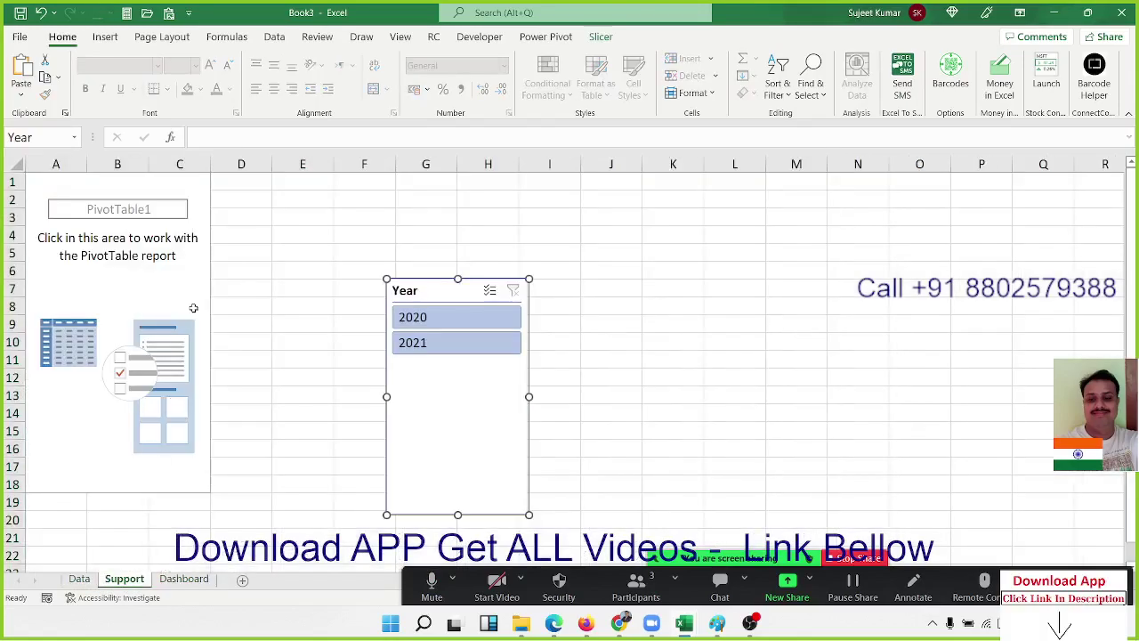
left_click(451, 288)
key("Delete")
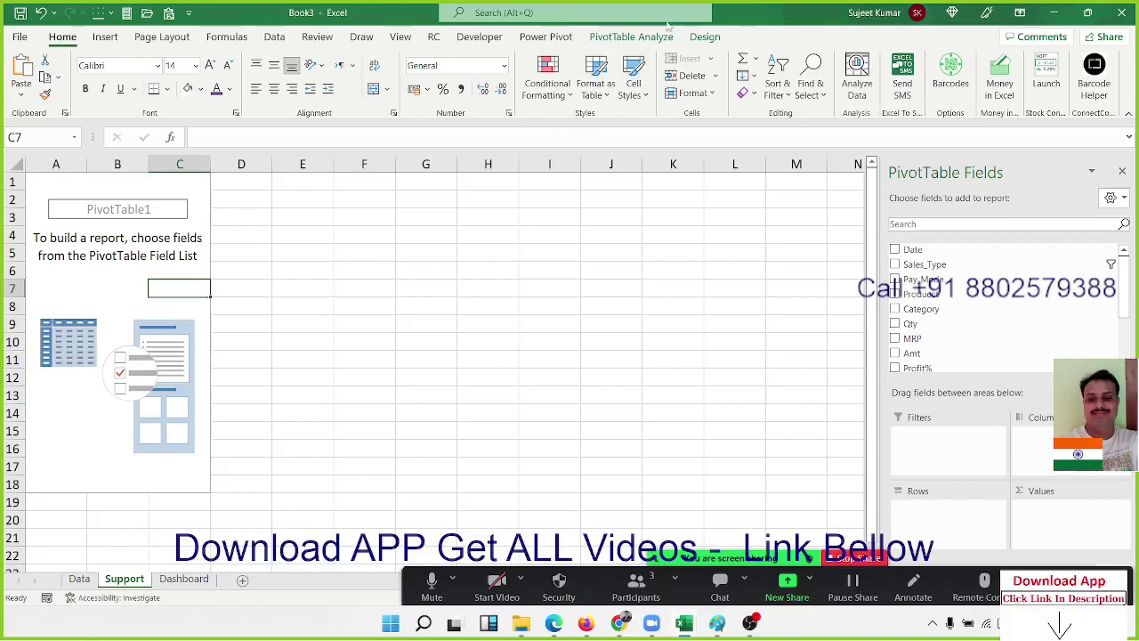
Insert a Month slicer from the Support pivot table and cut it
left_click(704, 36)
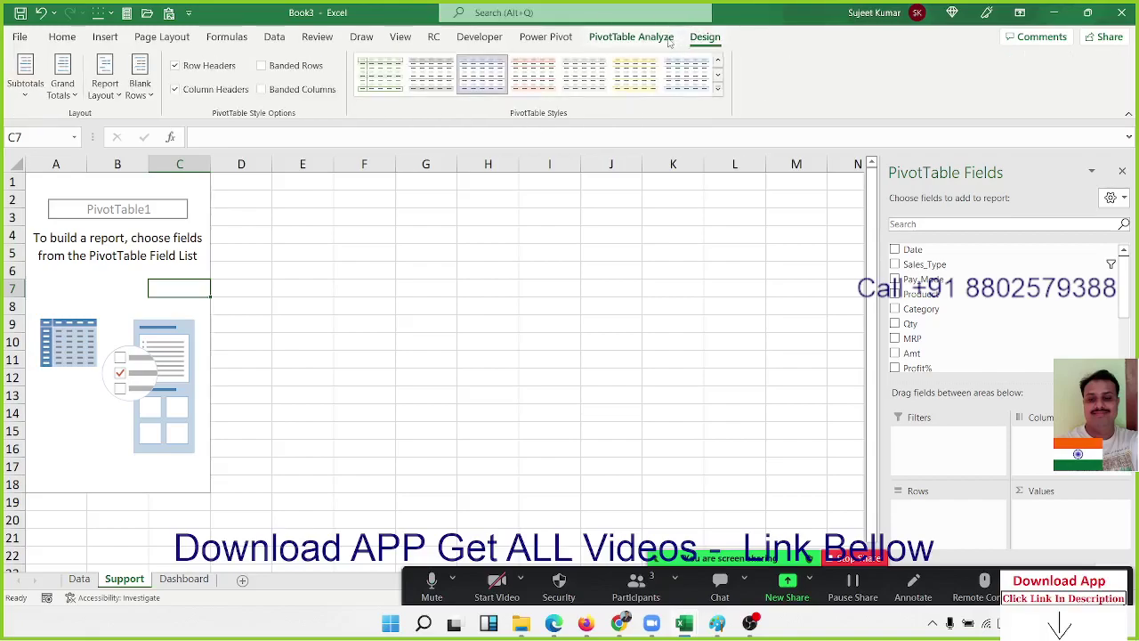
left_click(631, 36)
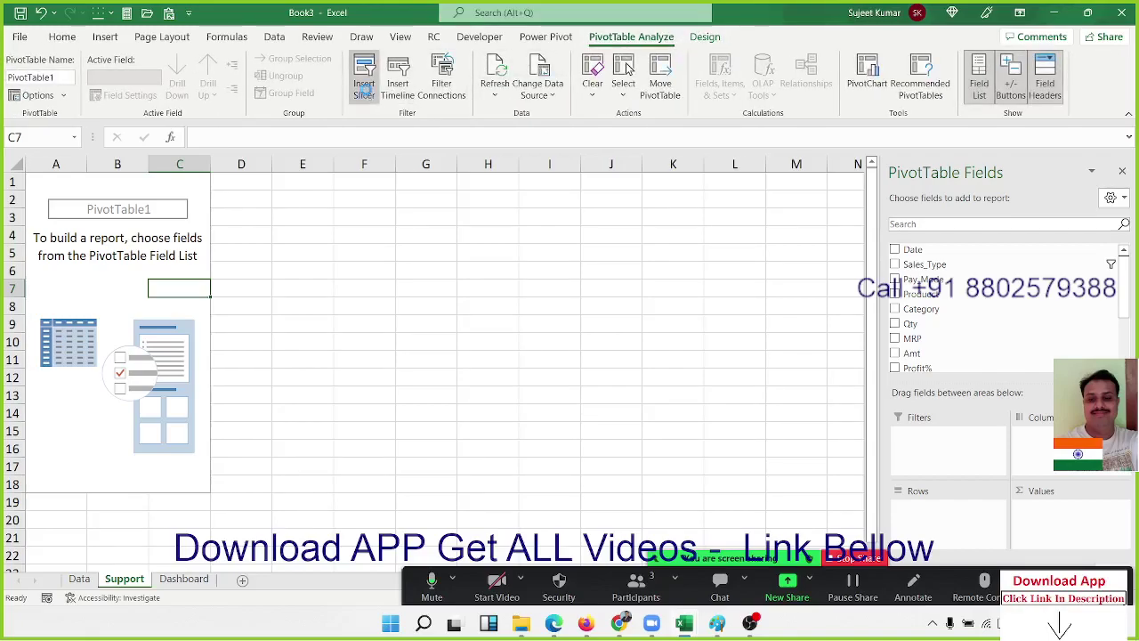
left_click(364, 84)
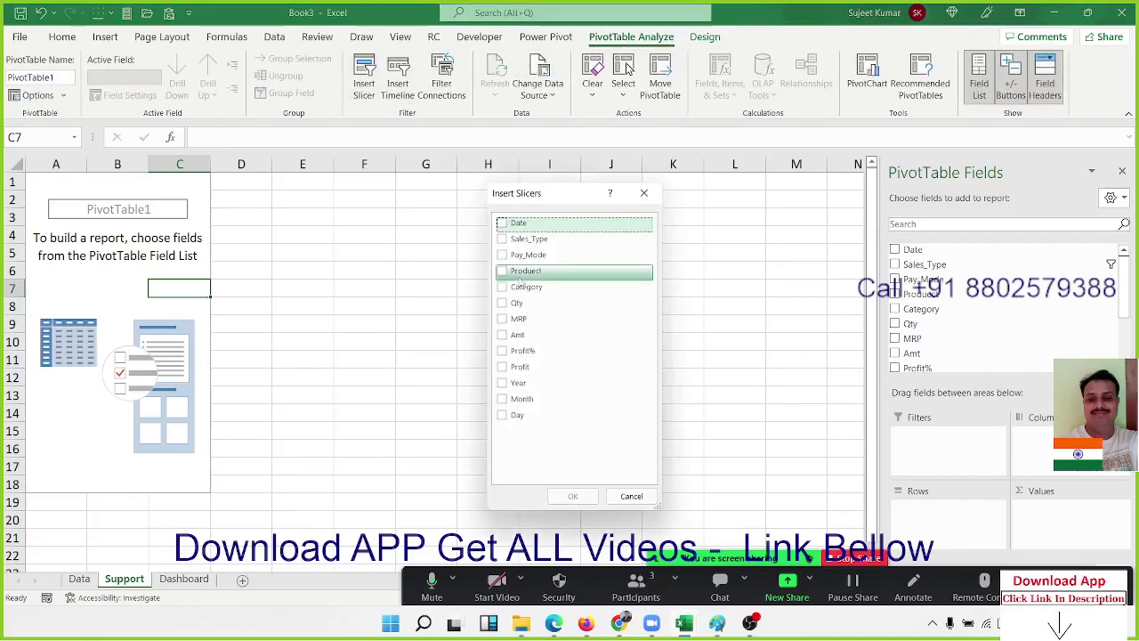
left_click(522, 400)
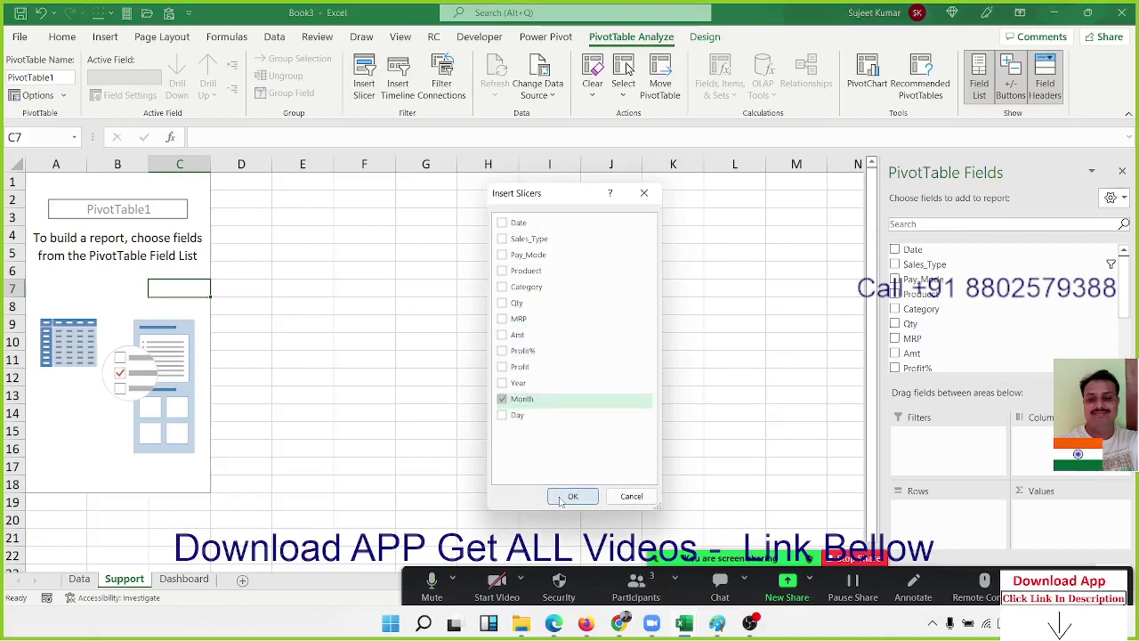
left_click(572, 495)
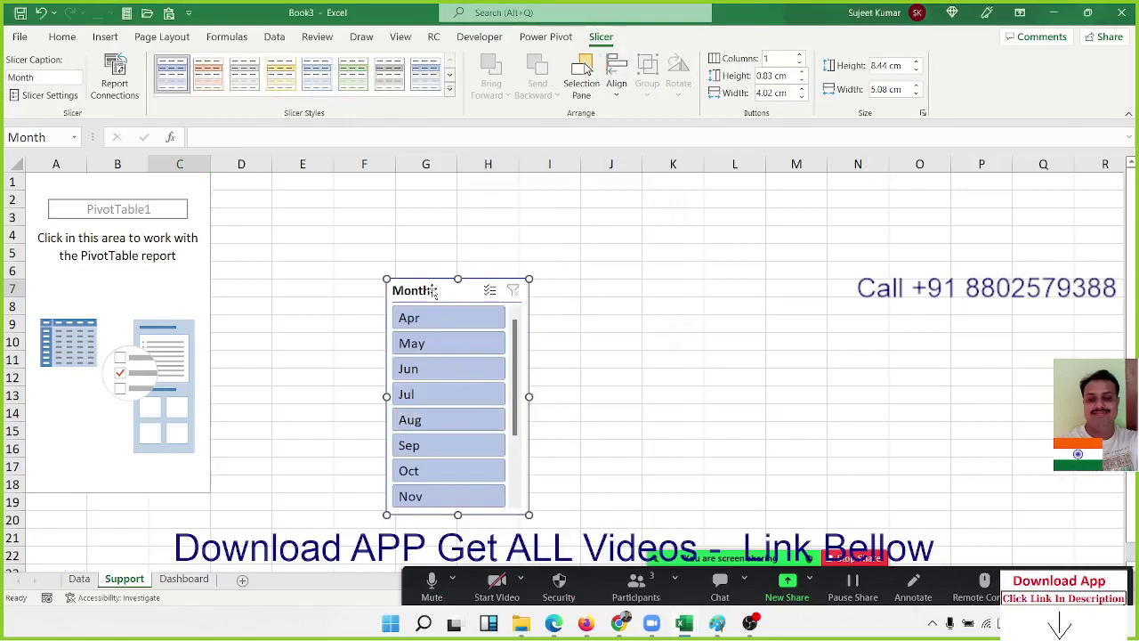
key("Delete")
Paste the Month slicer below the Year slicer on Dashboard, making it taller and narrower
left_click(183, 579)
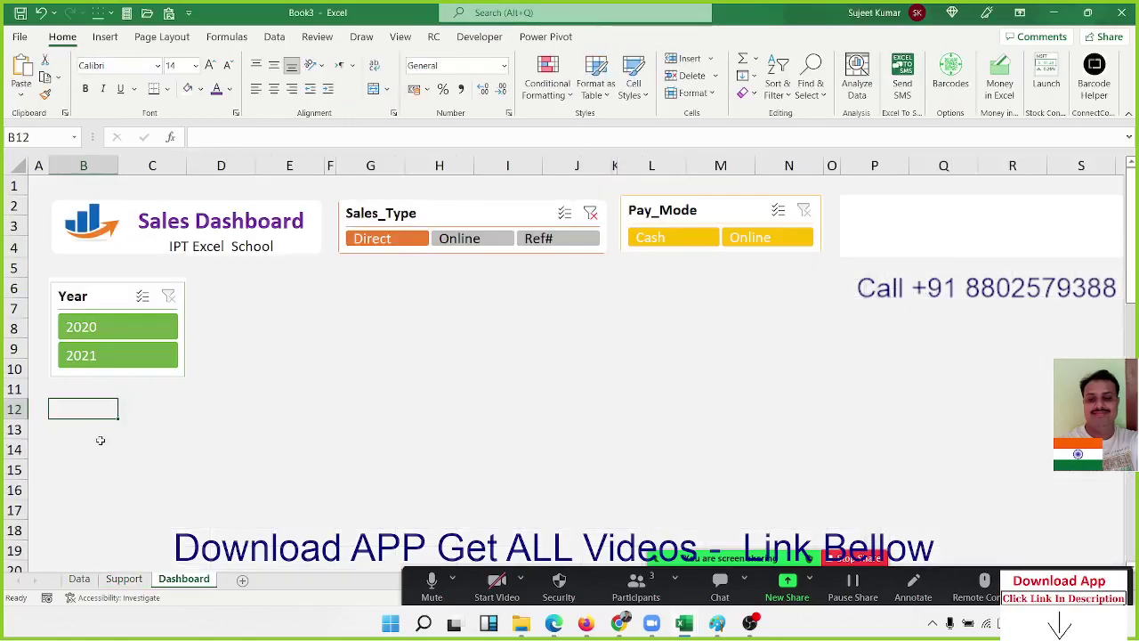
key("ctrl+v")
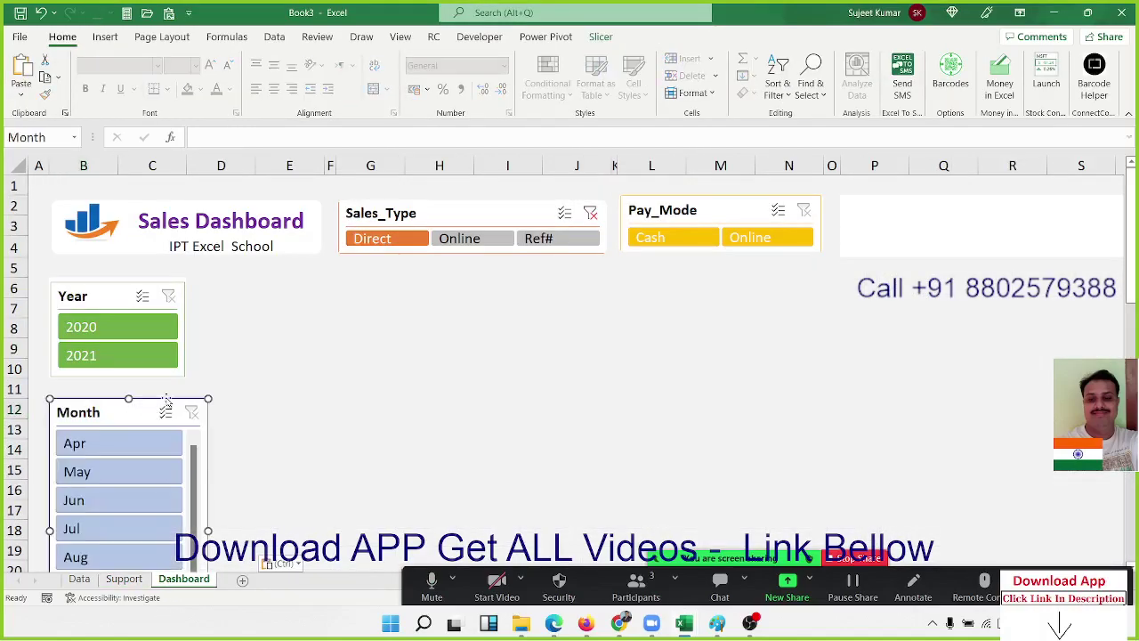
scroll(296, 416, "down", 3)
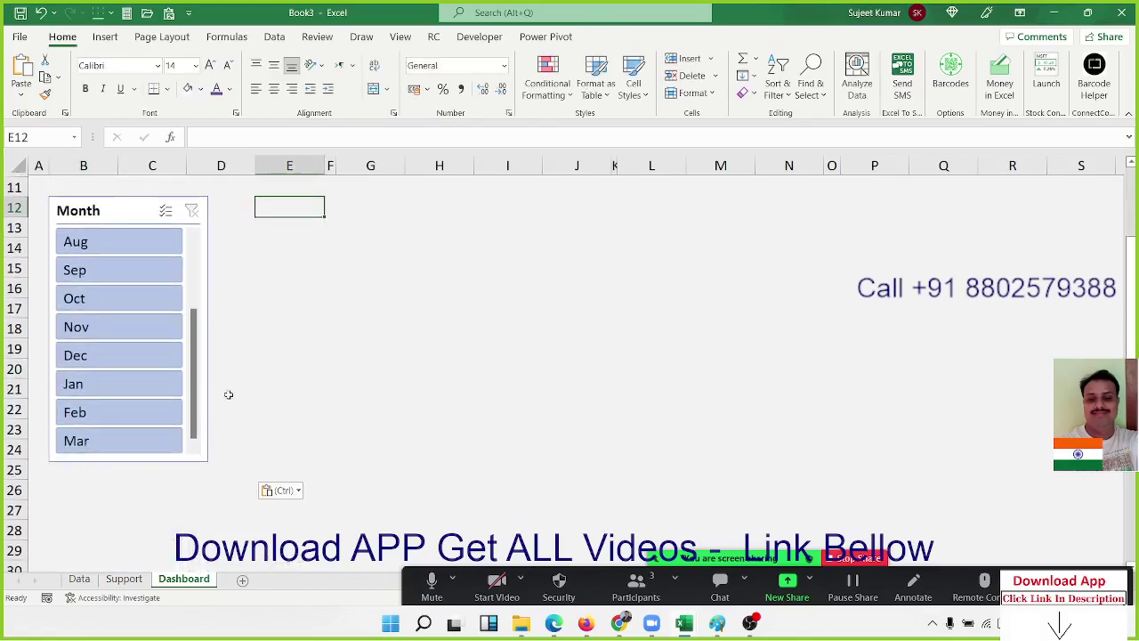
left_click_drag(130, 462, 111, 545)
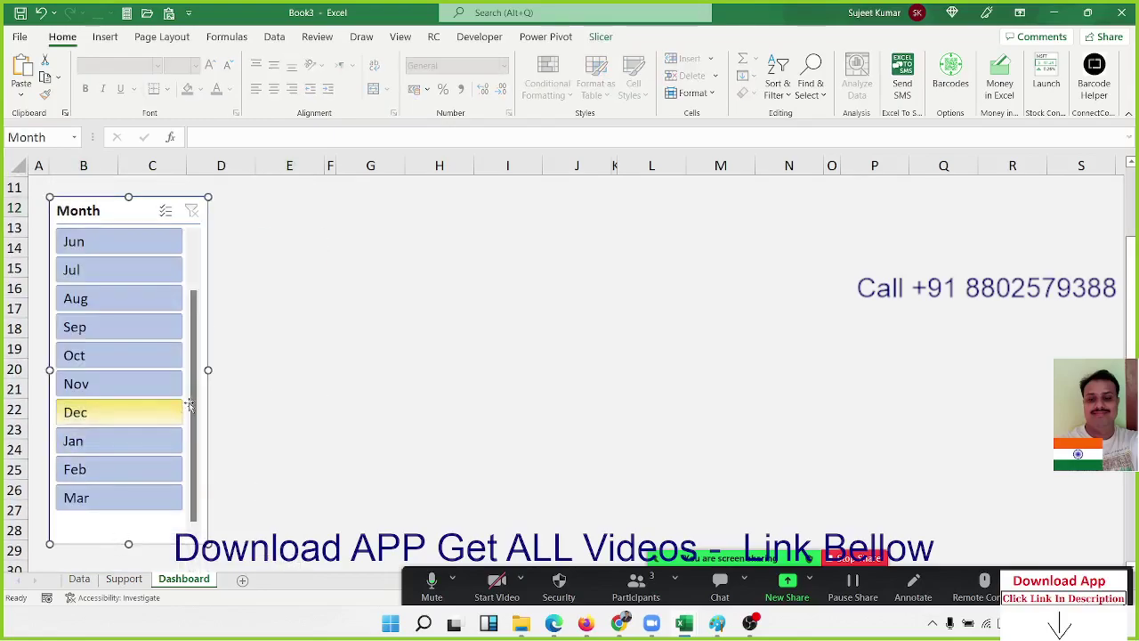
left_click_drag(204, 371, 198, 369)
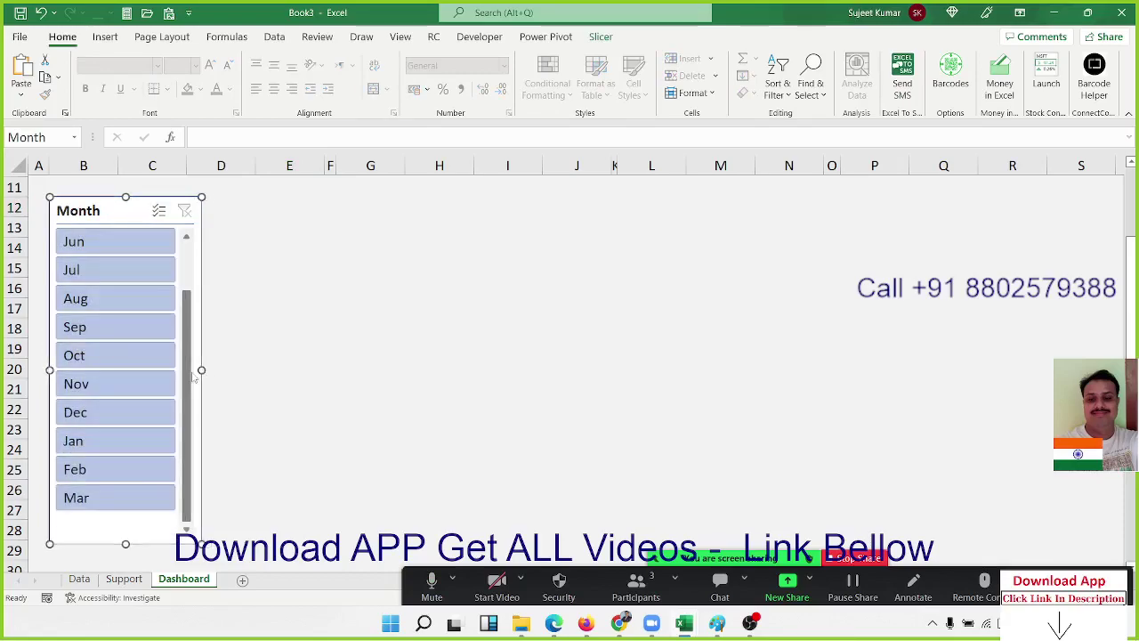
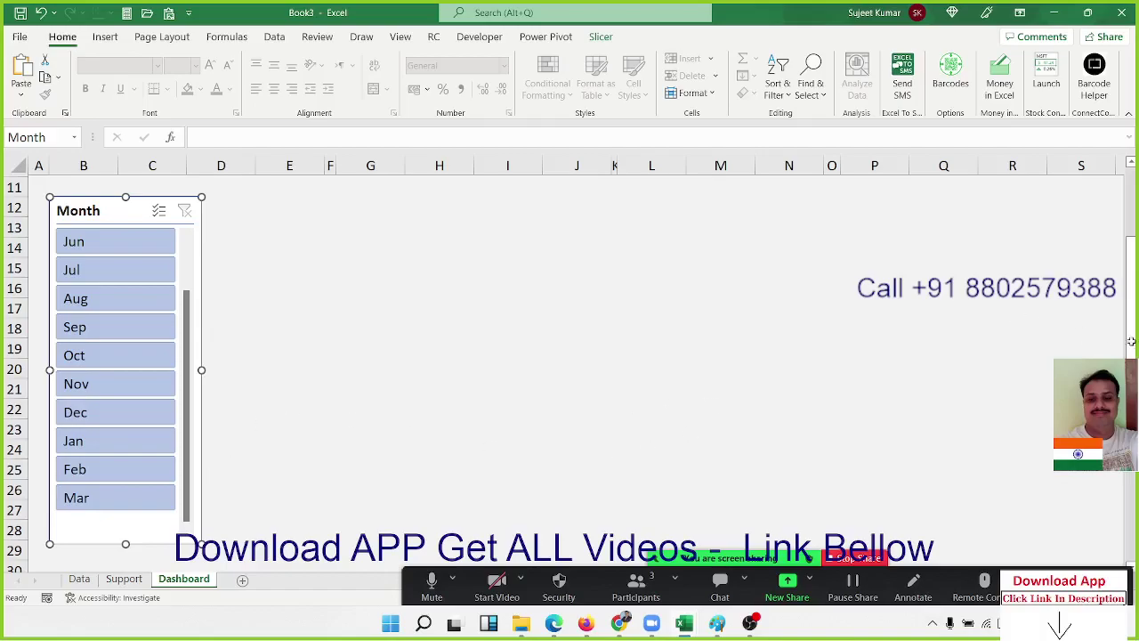
Make the Month slicer taller so all months show, and narrower
scroll(1127, 341, "down", 1)
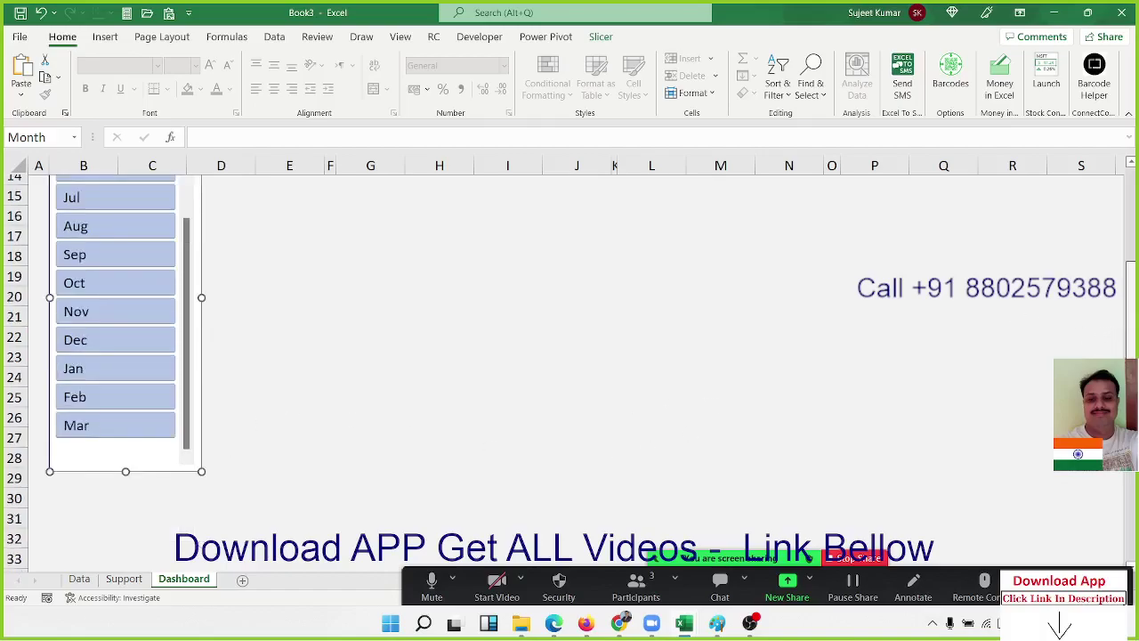
scroll(1126, 311, "down", 3)
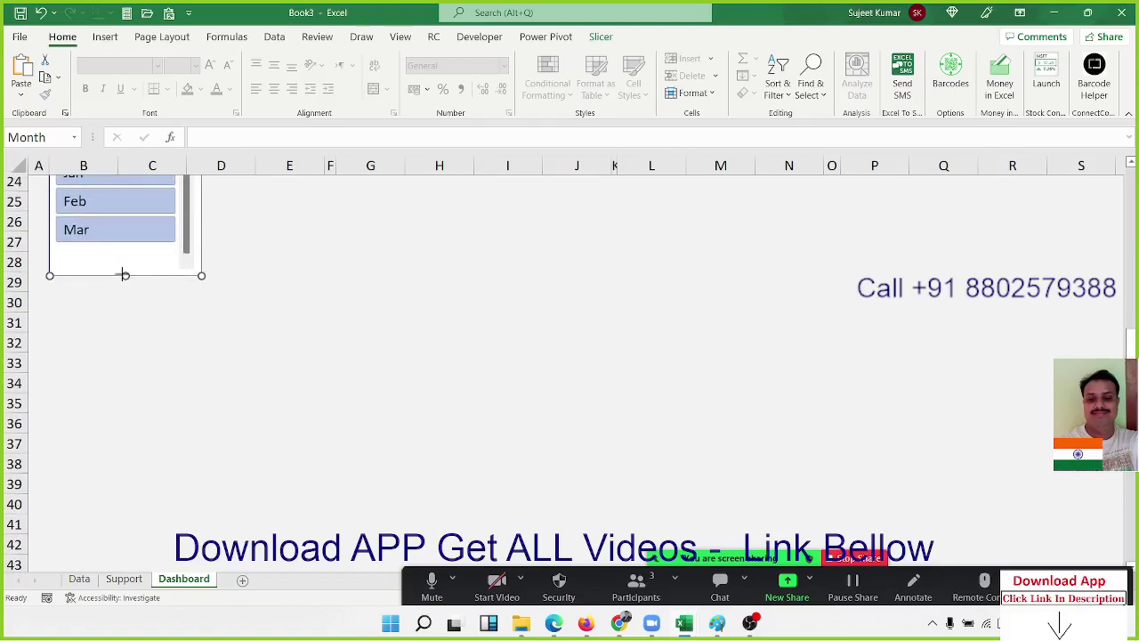
mouse_move(124, 275)
left_mouse_down()
mouse_move(123, 380)
mouse_move(114, 375)
mouse_move(118, 308)
left_mouse_up()
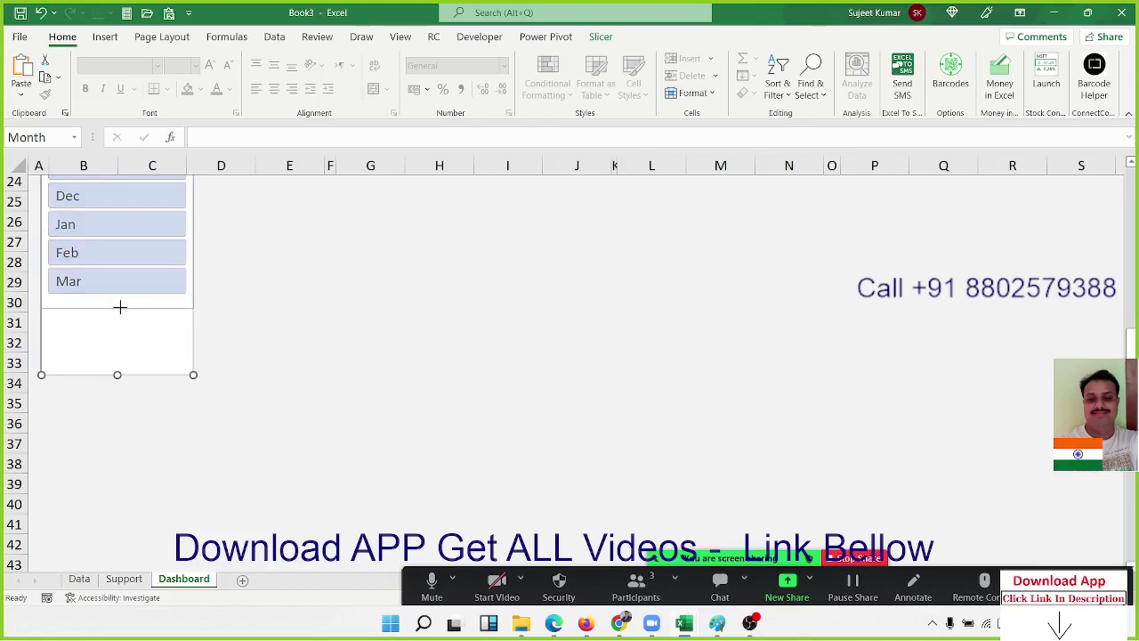
left_click(320, 295)
scroll(320, 295, "up", 8)
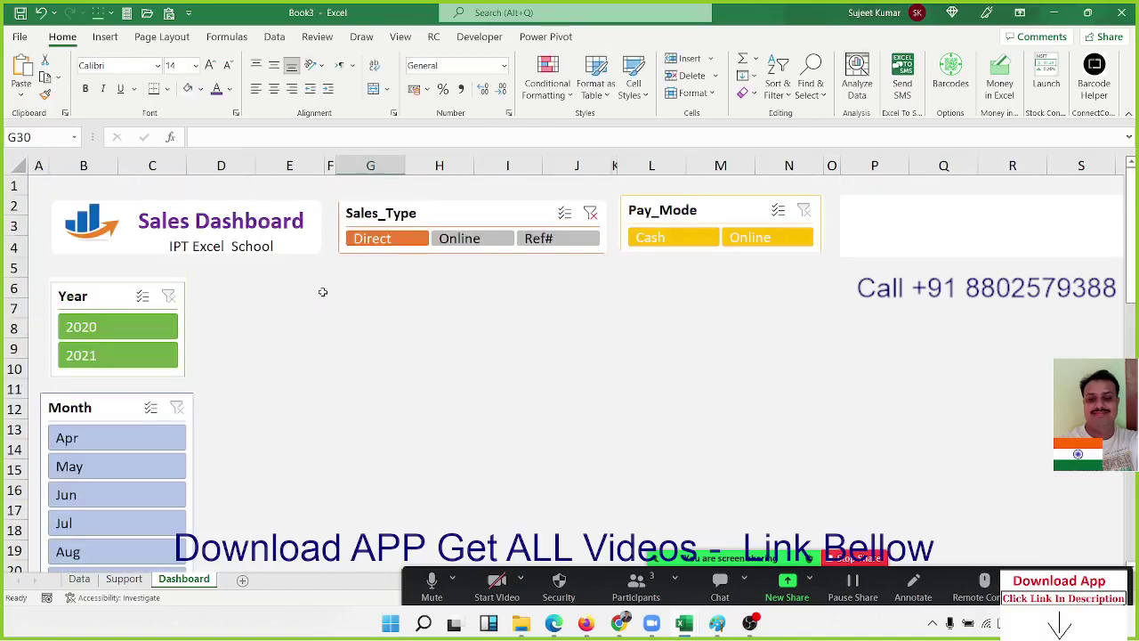
left_click(190, 427)
left_click(190, 427)
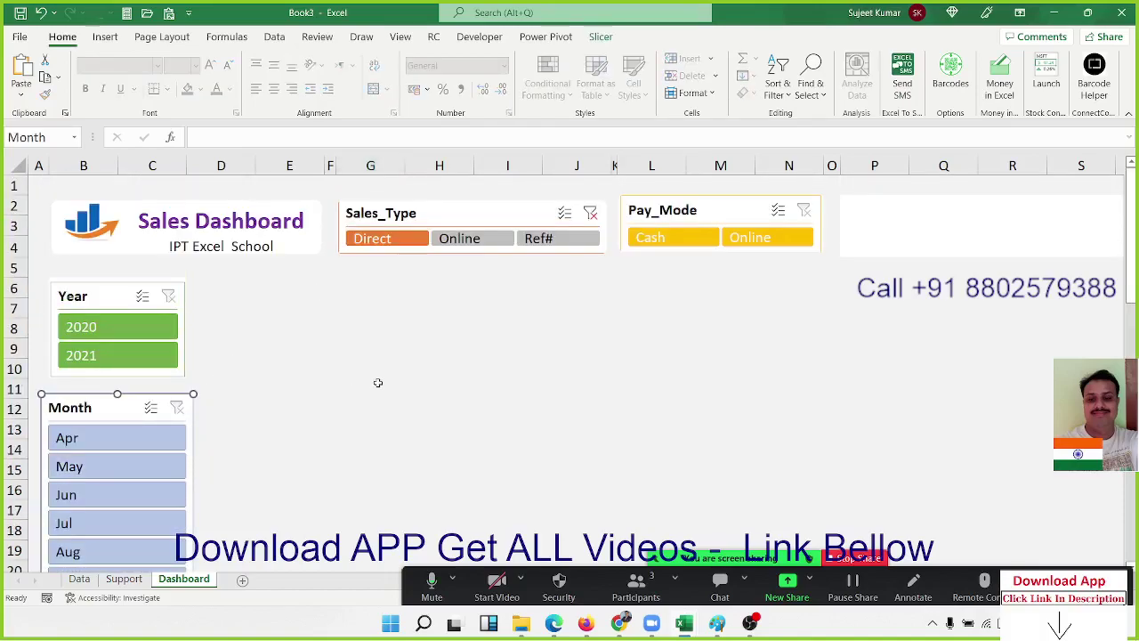
left_click(618, 396)
scroll(229, 348, "down", 3)
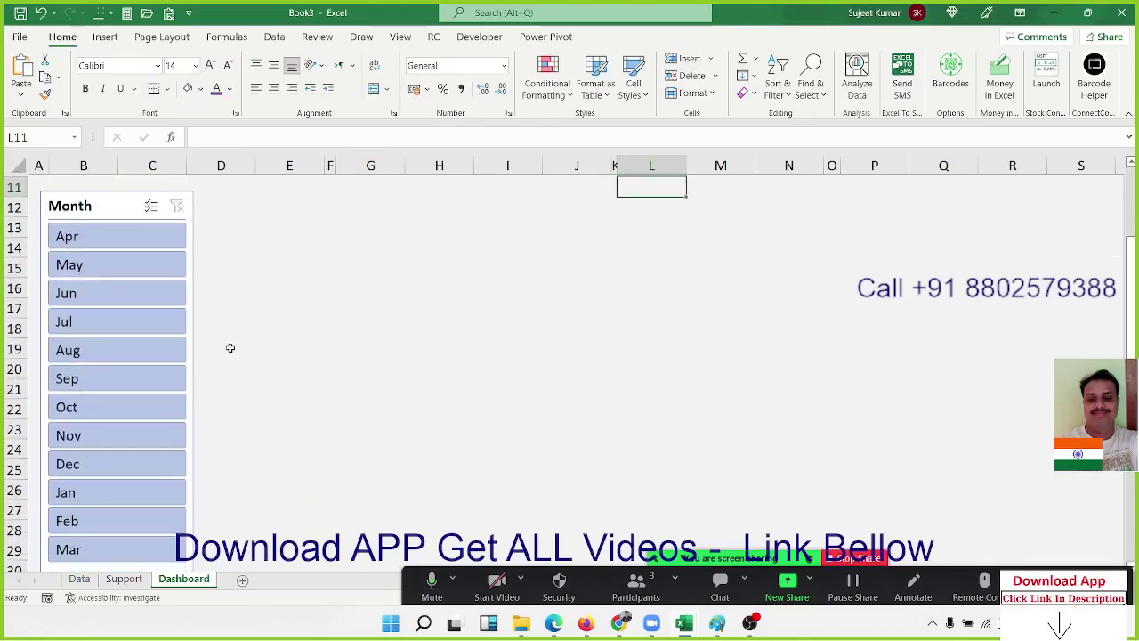
left_click(190, 328)
left_click_drag(193, 383, 170, 382)
left_click(252, 345)
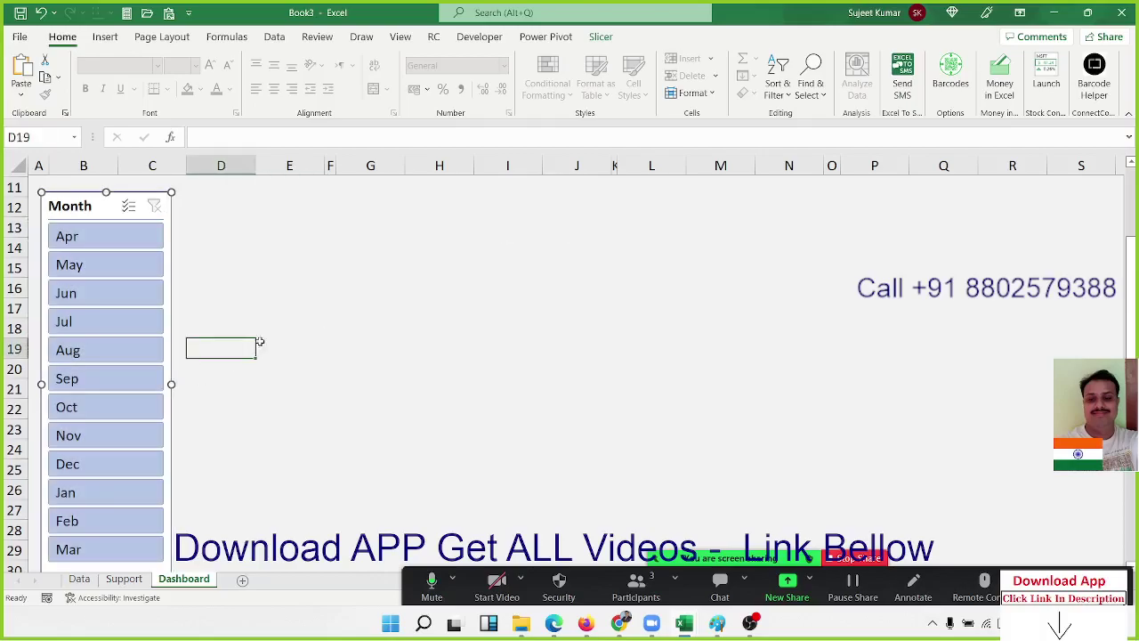
scroll(266, 330, "up", 4)
Apply the green Dark slicer style to the Month slicer
left_click(167, 396)
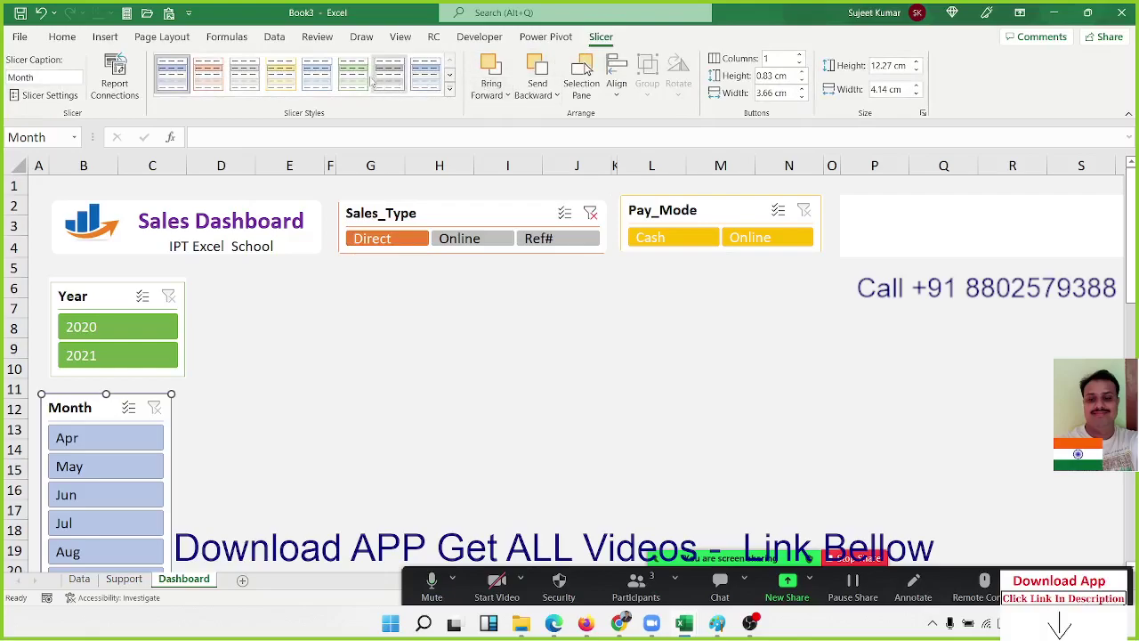
left_click(449, 96)
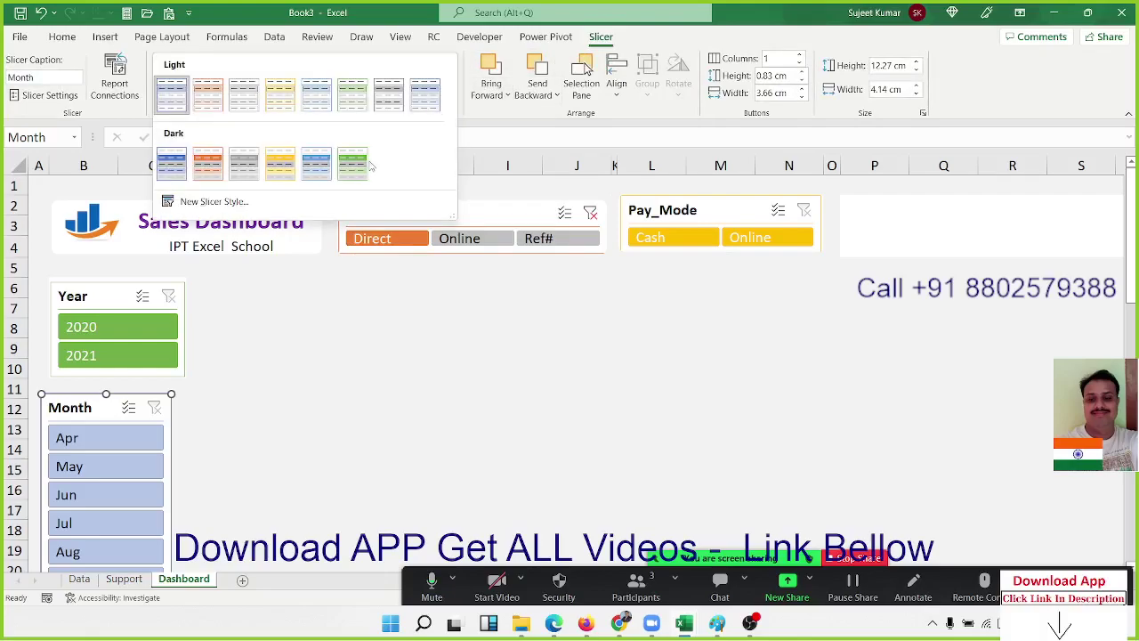
left_click(353, 171)
left_click(299, 390)
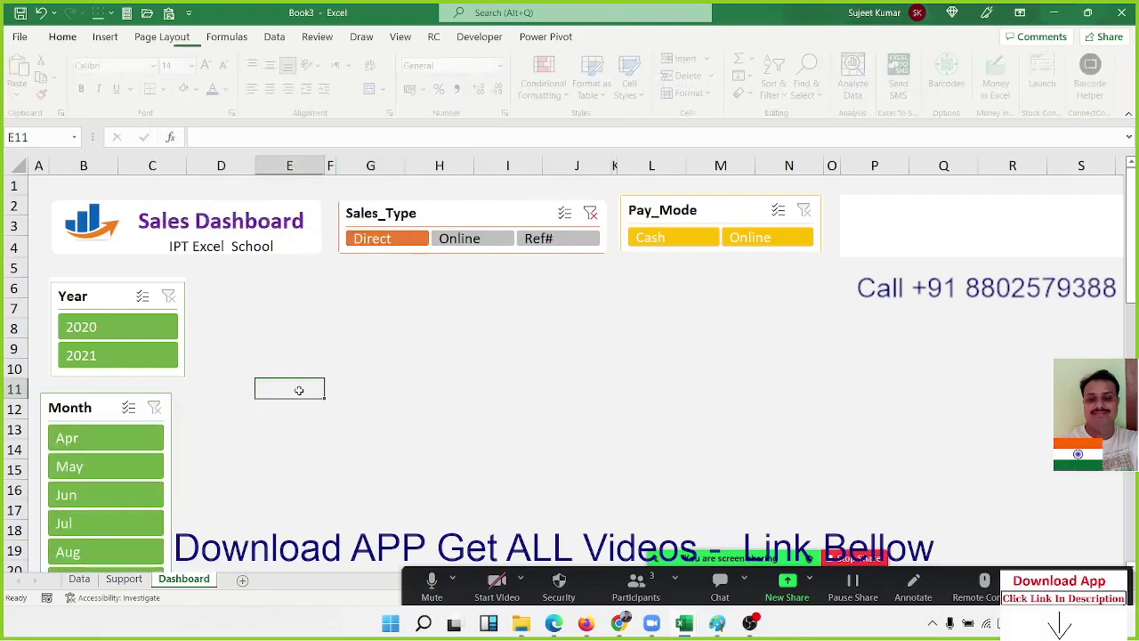
Nudge the Month slicer three steps right to line up under the Year slicer
left_click(64, 397)
key("Right")
key("Right")
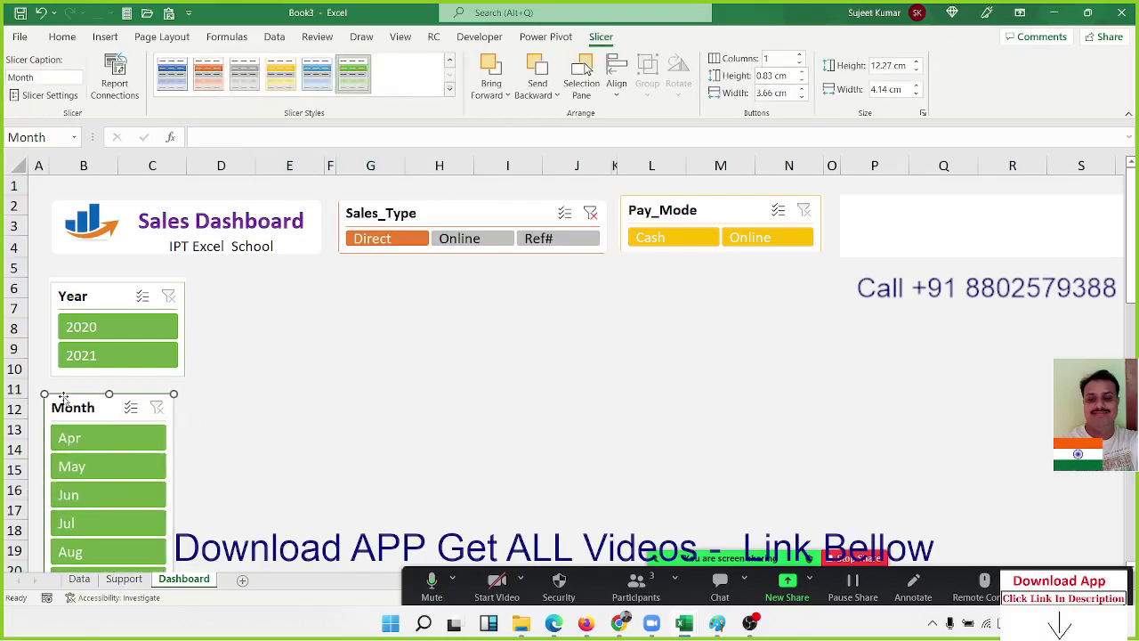
key("Right")
key("Right")
key("Right")
key("Right")
key("Right")
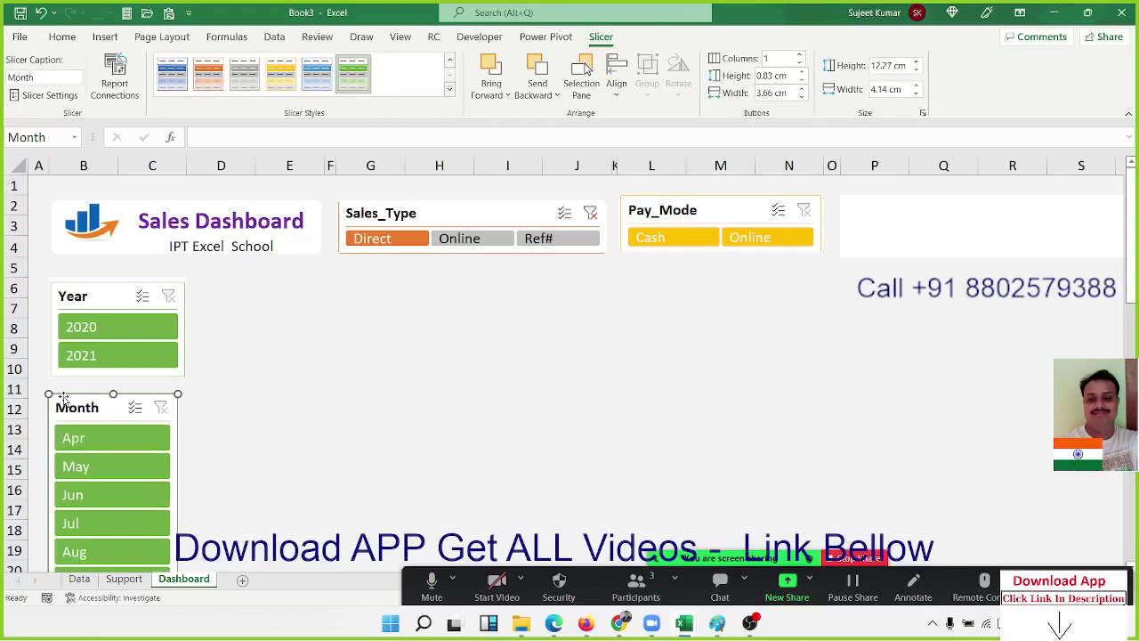
key("Right")
left_click(281, 334)
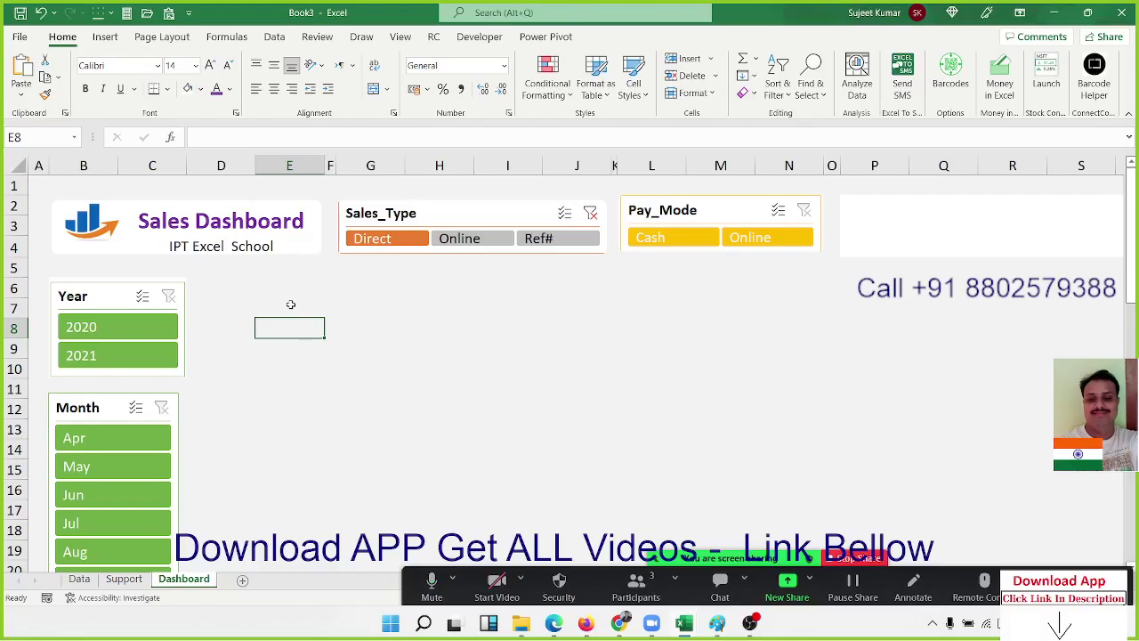
Make column D much narrower and widen column E
left_click(237, 296)
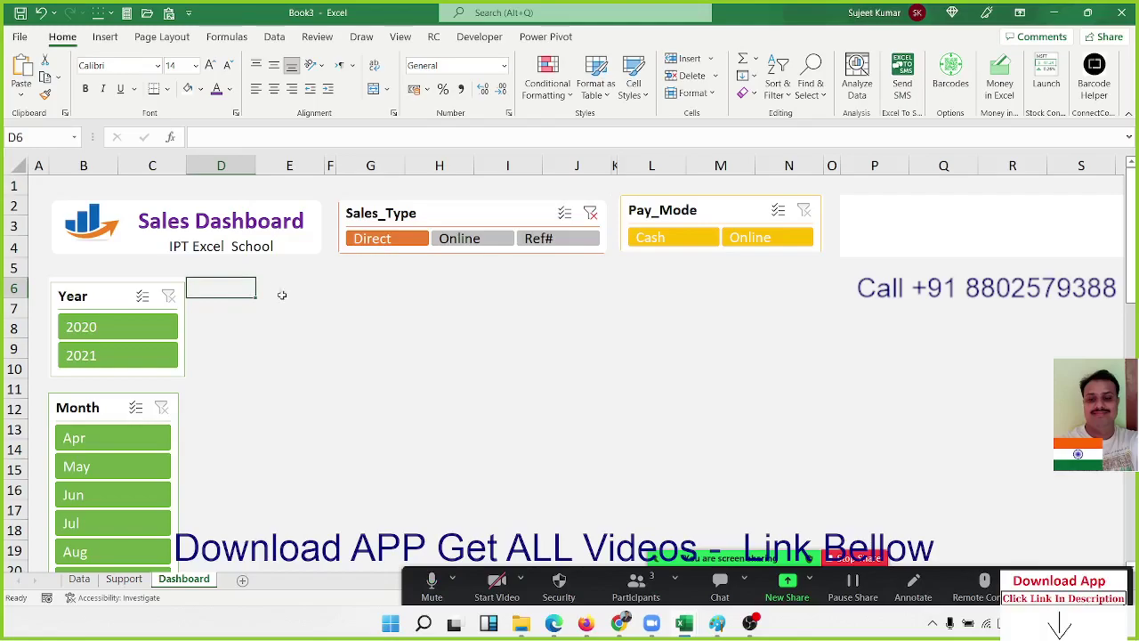
left_click_drag(259, 168, 198, 190)
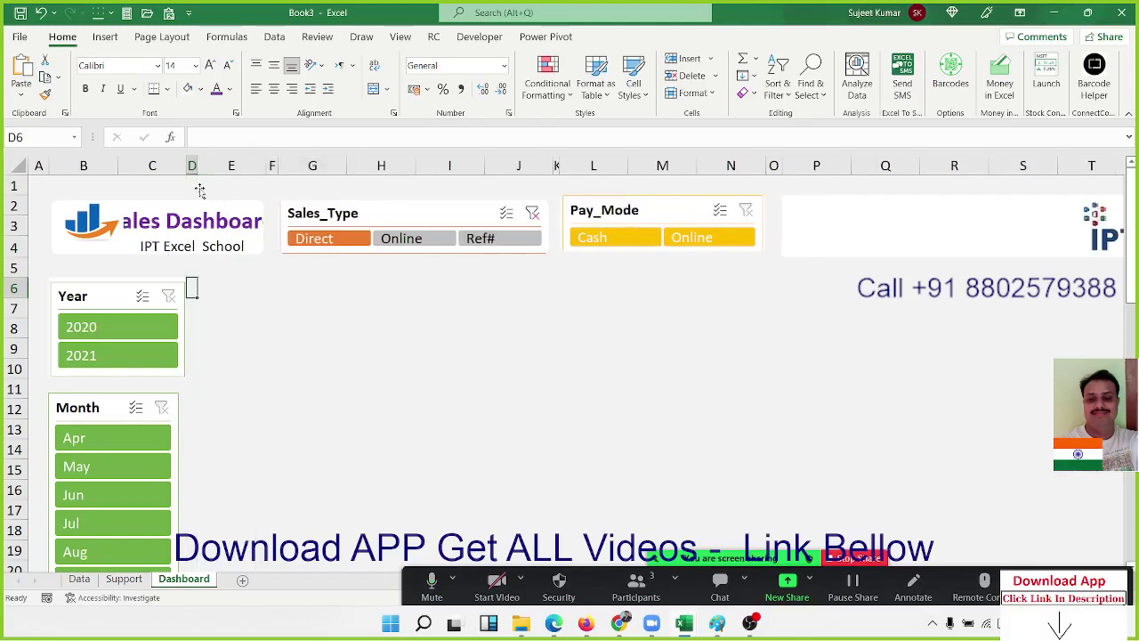
left_click(246, 287)
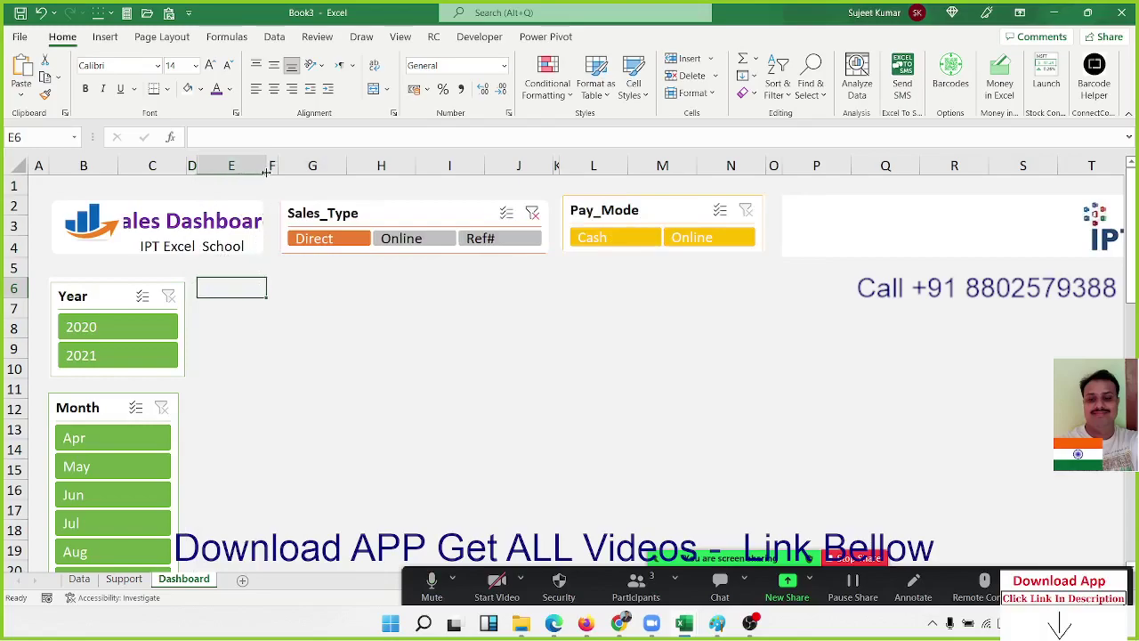
left_click_drag(265, 172, 291, 166)
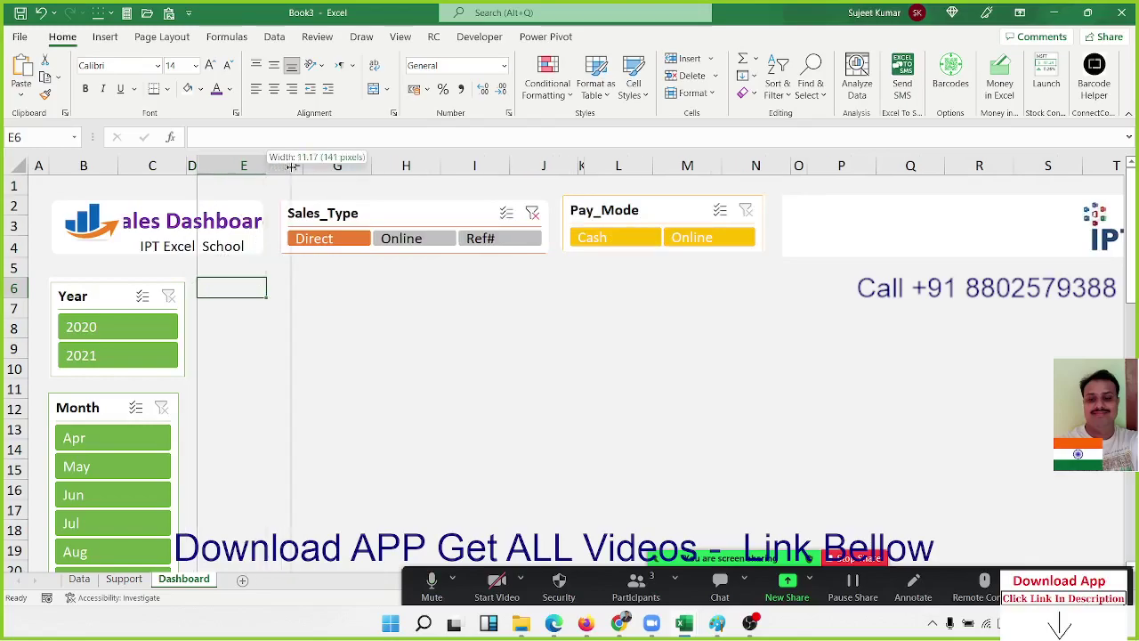
left_click_drag(296, 166, 313, 168)
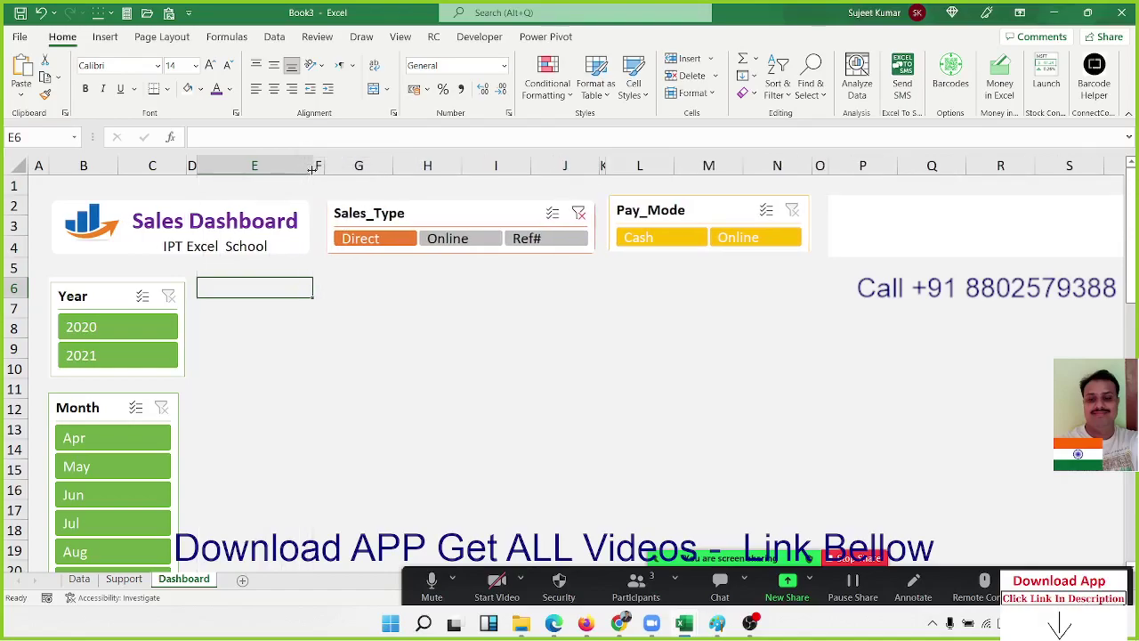
Draw a white card rectangle over cells E6:H8
key("shift+Right")
key("shift+Right")
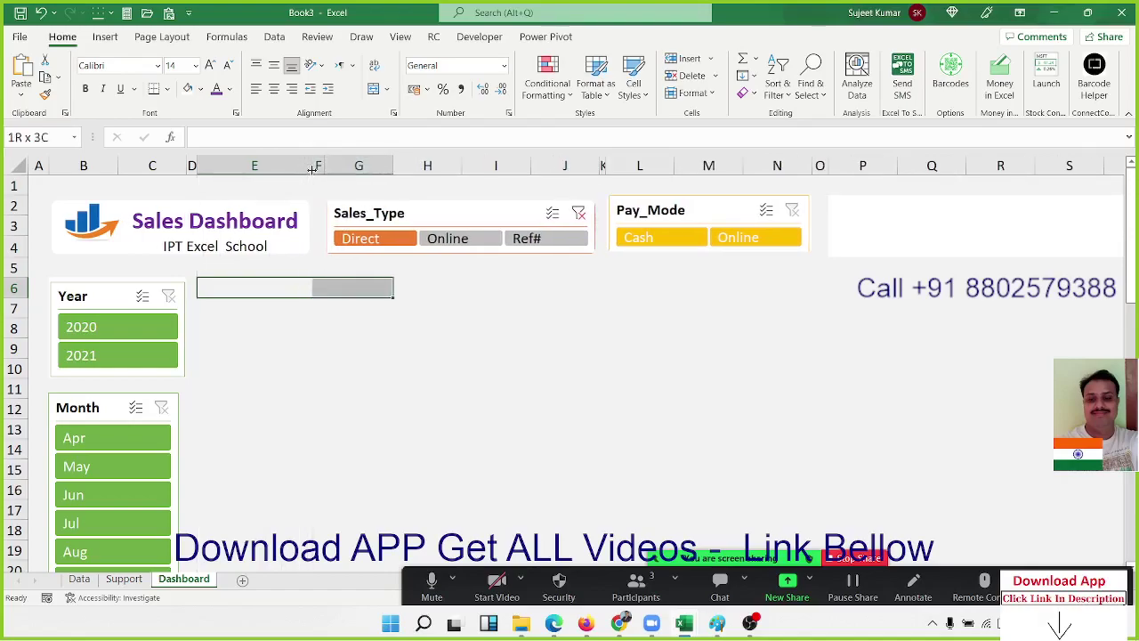
key("shift+Right")
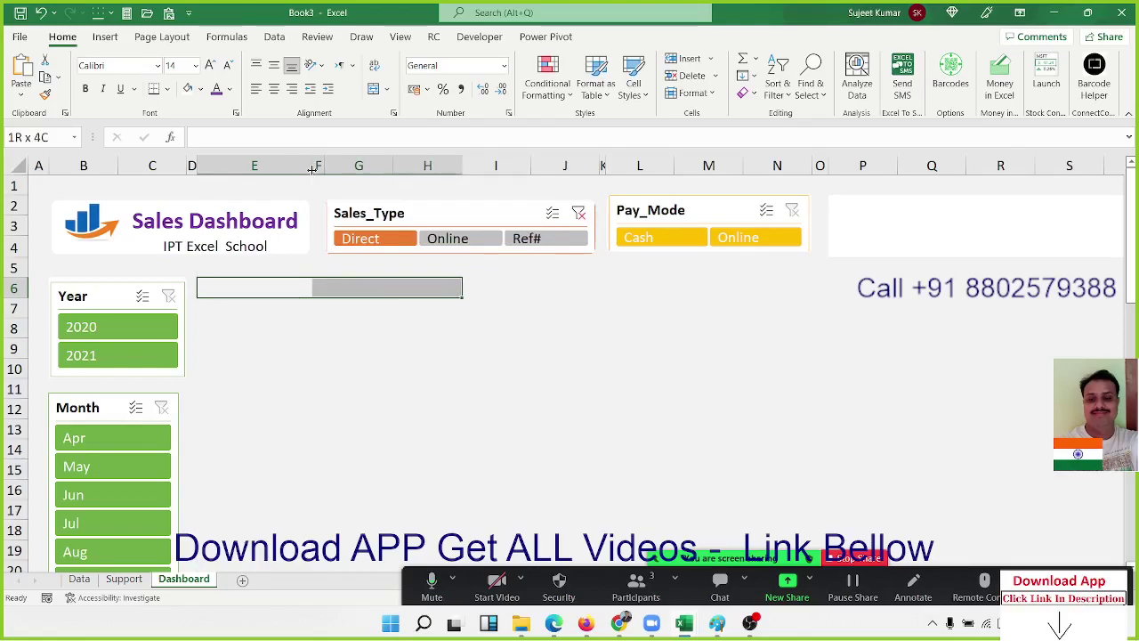
key("shift+Down")
key("shift+Down")
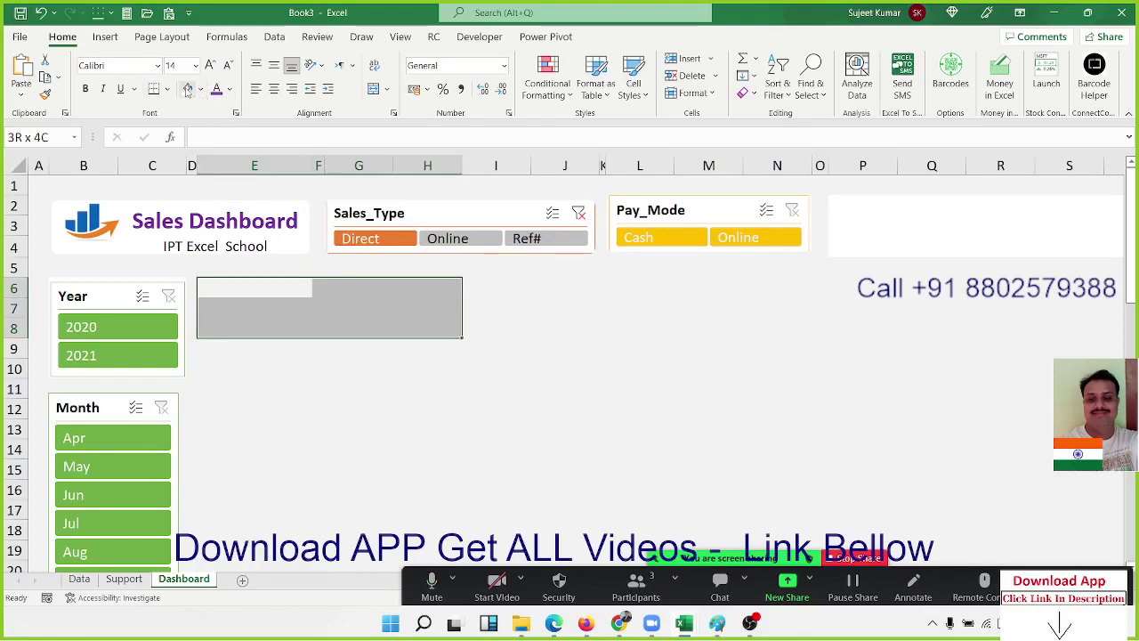
left_click_drag(213, 280, 458, 334)
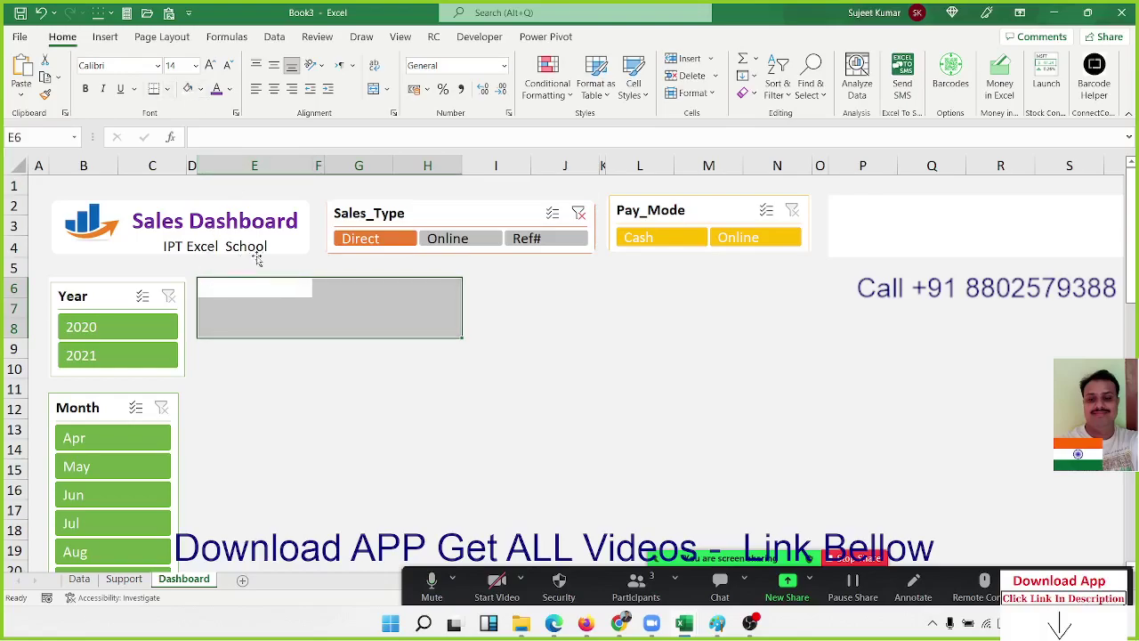
left_click(285, 254)
left_click_drag(197, 281, 436, 345)
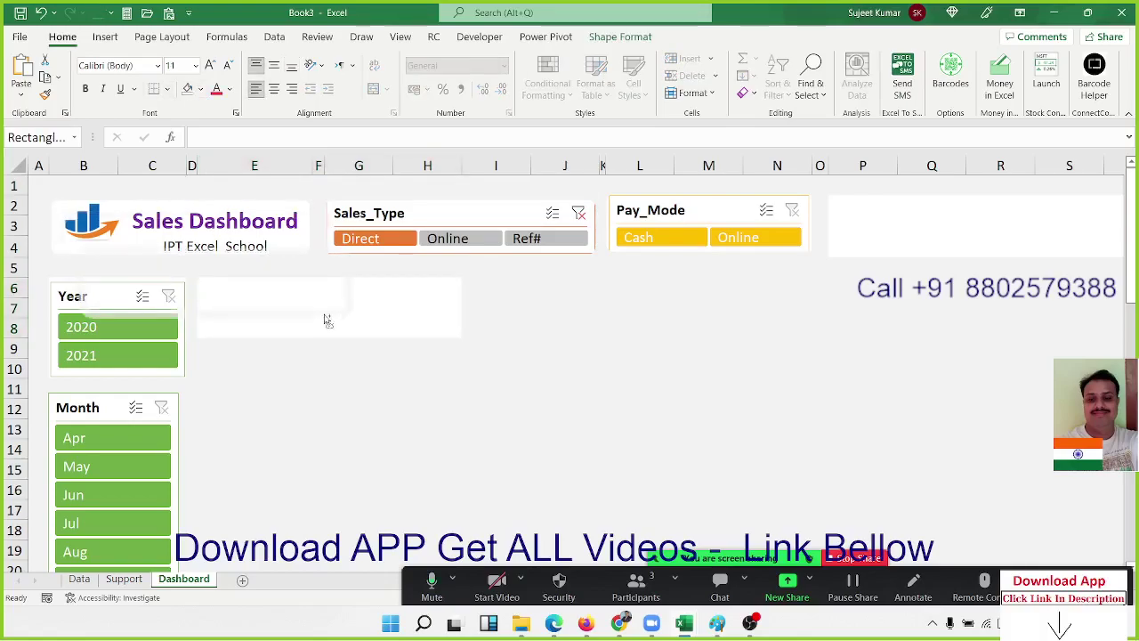
left_click(423, 388)
Select cells E6:G6 across the top of the new card
left_click(338, 307)
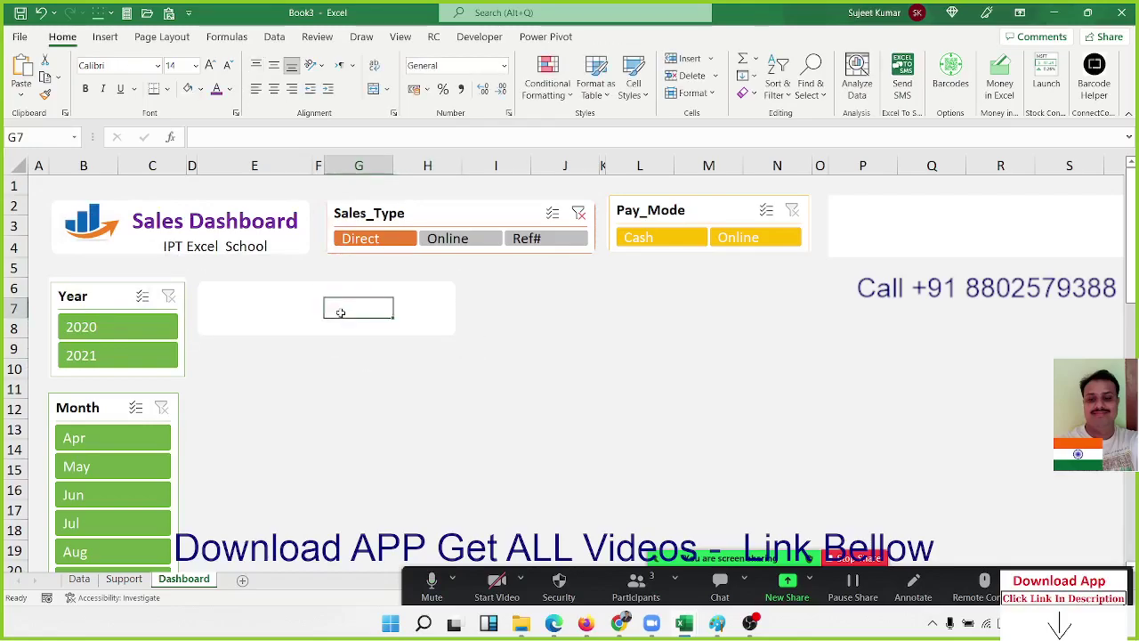
key("Up")
key("Left")
key("Left")
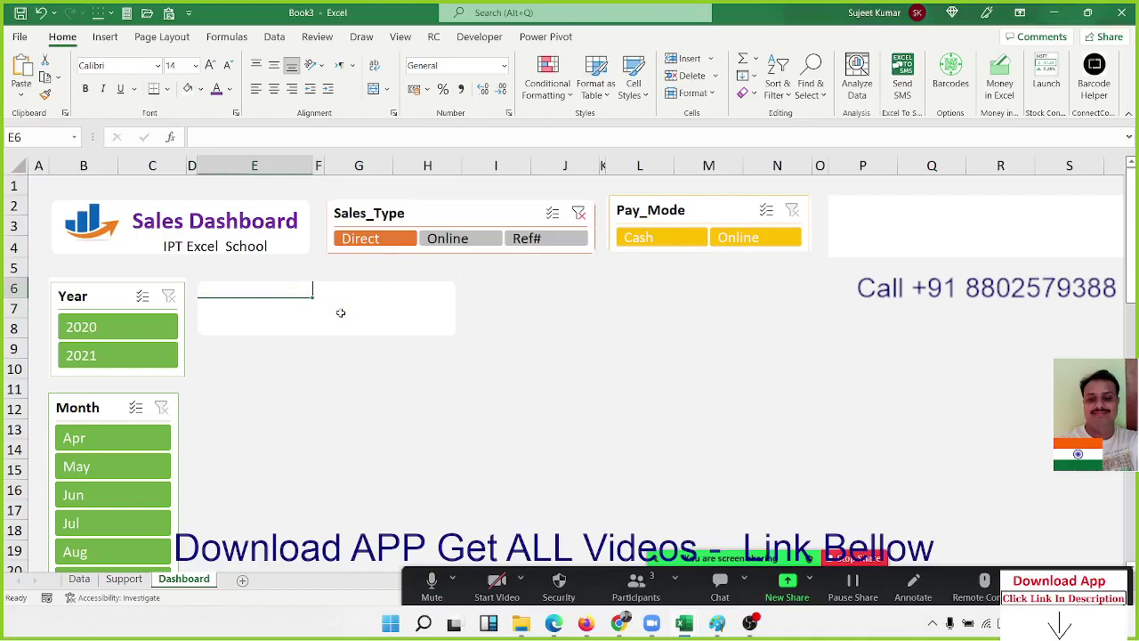
key("shift+Down")
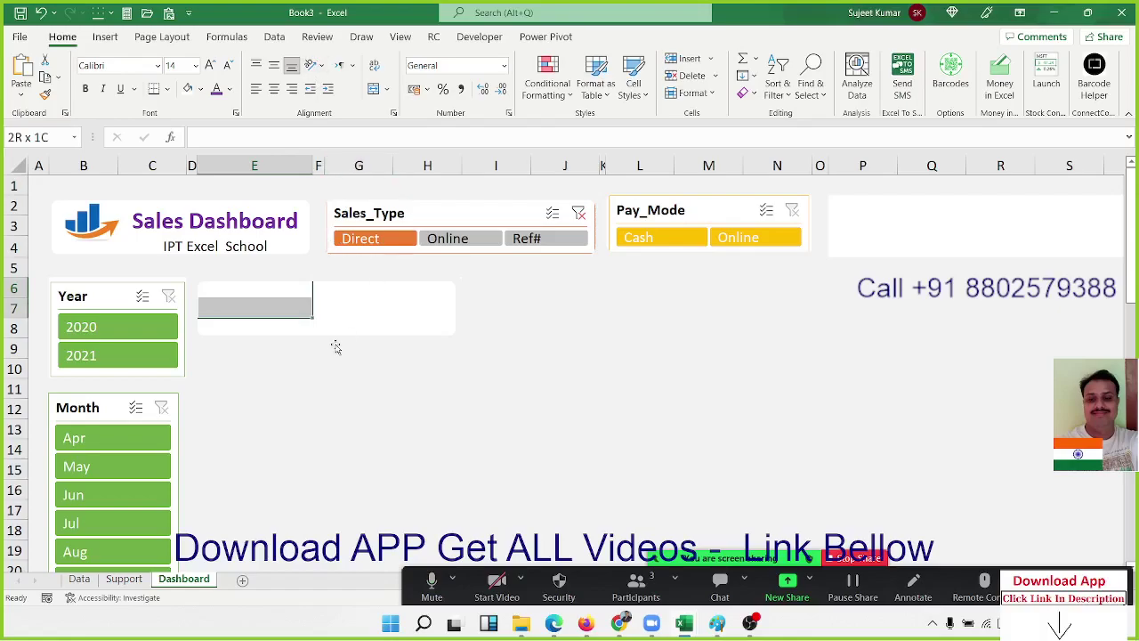
left_click(299, 303)
left_click_drag(294, 294, 400, 292)
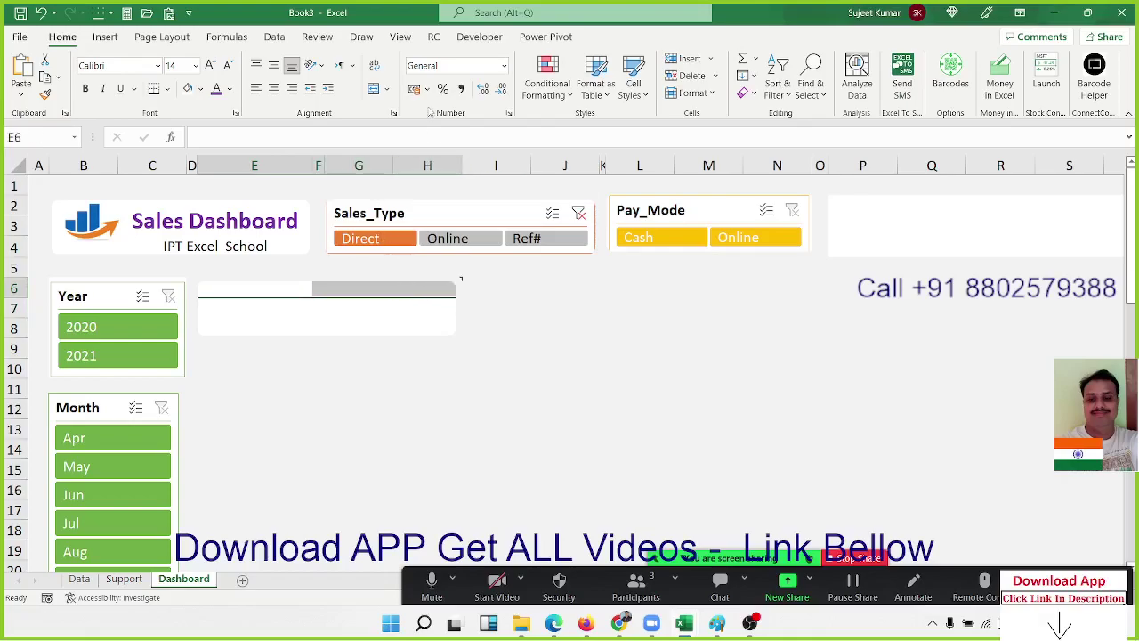
Merge E6:H6 and enter a bold, enlarged, left-aligned 'Total Sales' heading
left_click(374, 89)
type("T")
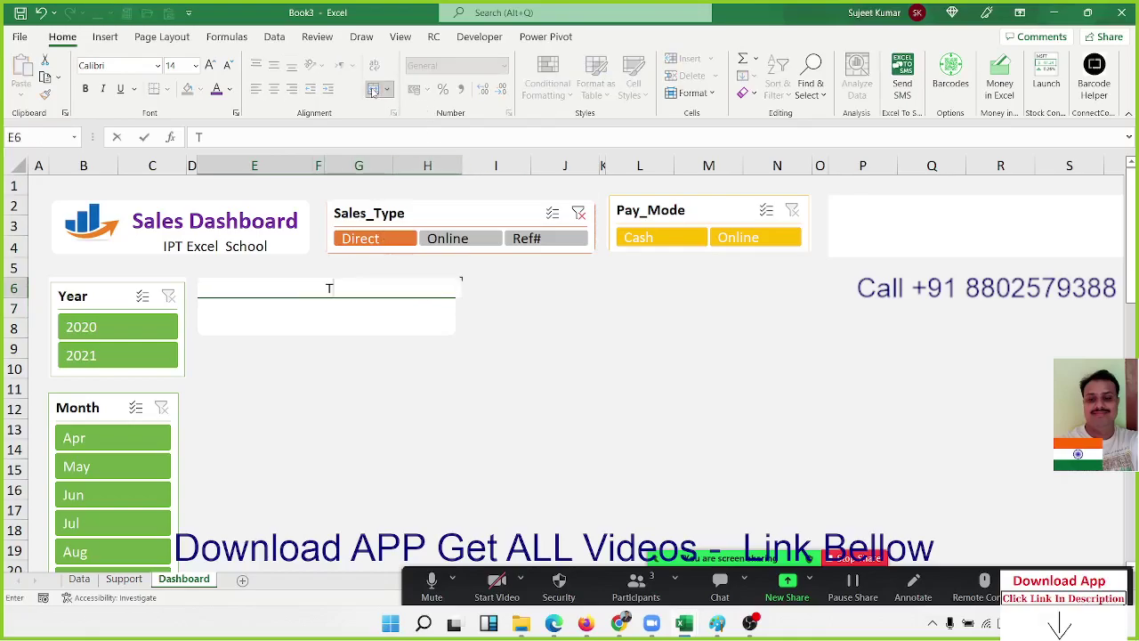
type("otal")
type(" Sales")
key("ctrl+Return")
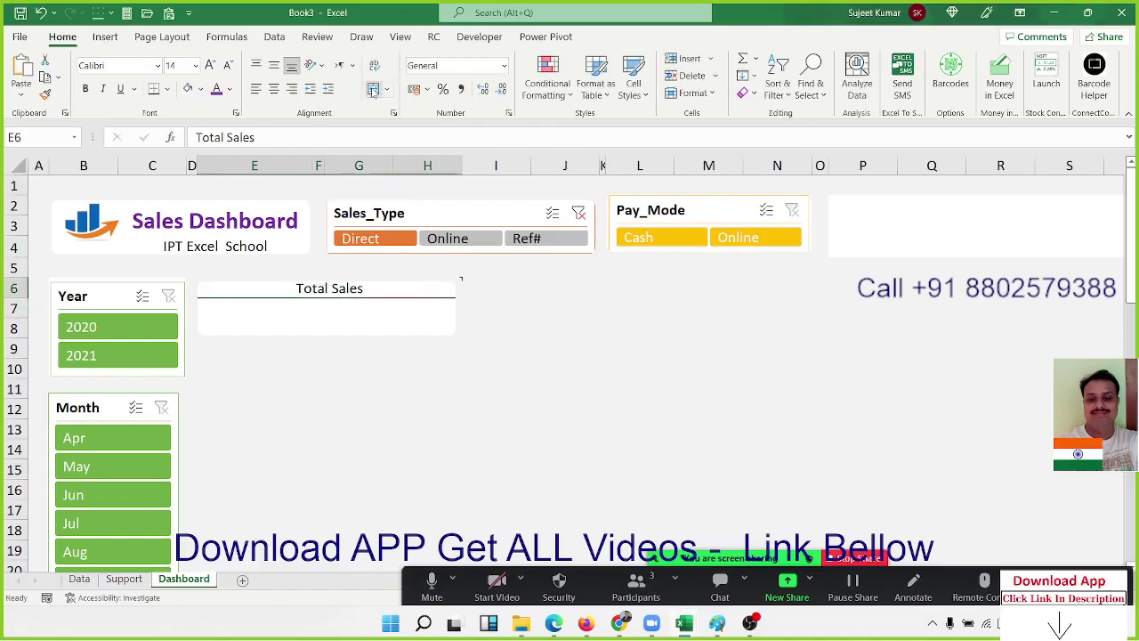
left_click(257, 90)
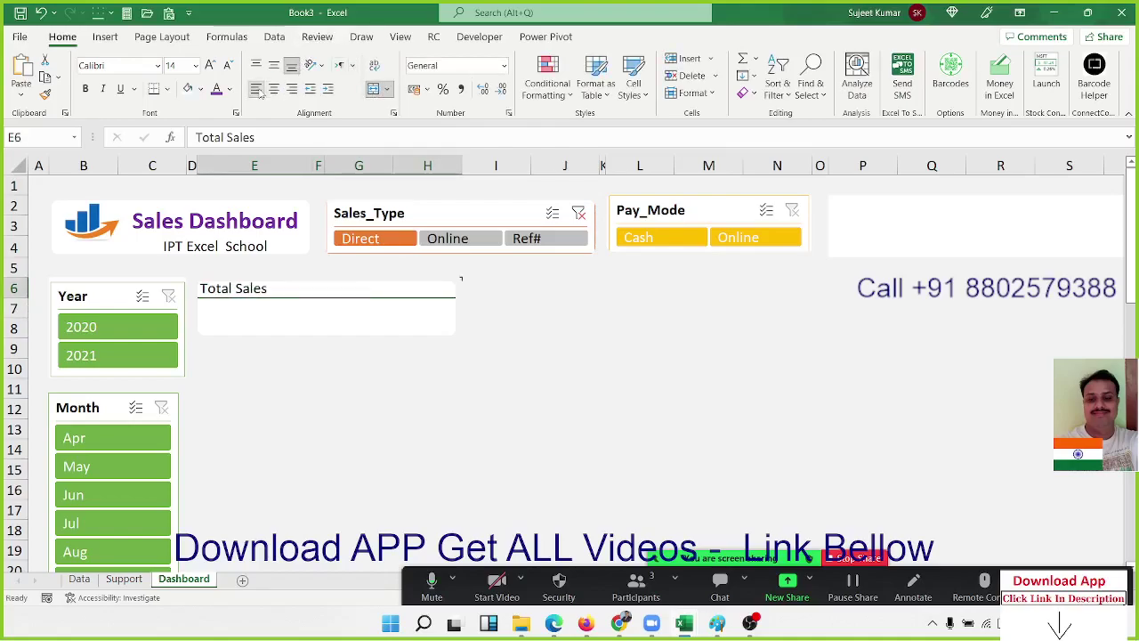
key("ctrl+b")
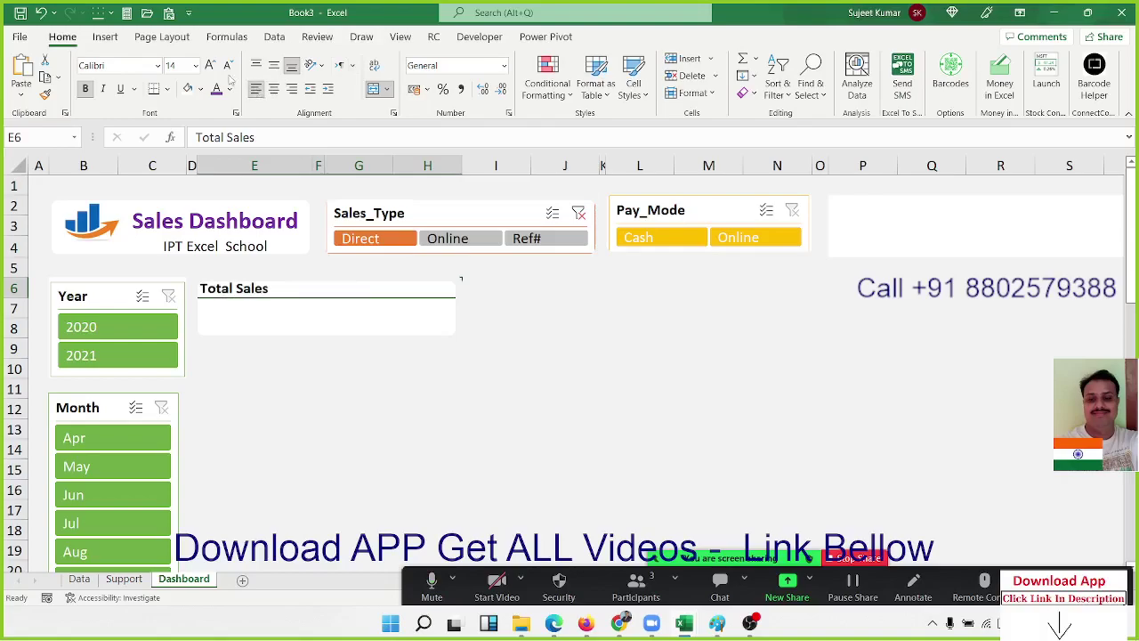
left_click(211, 66)
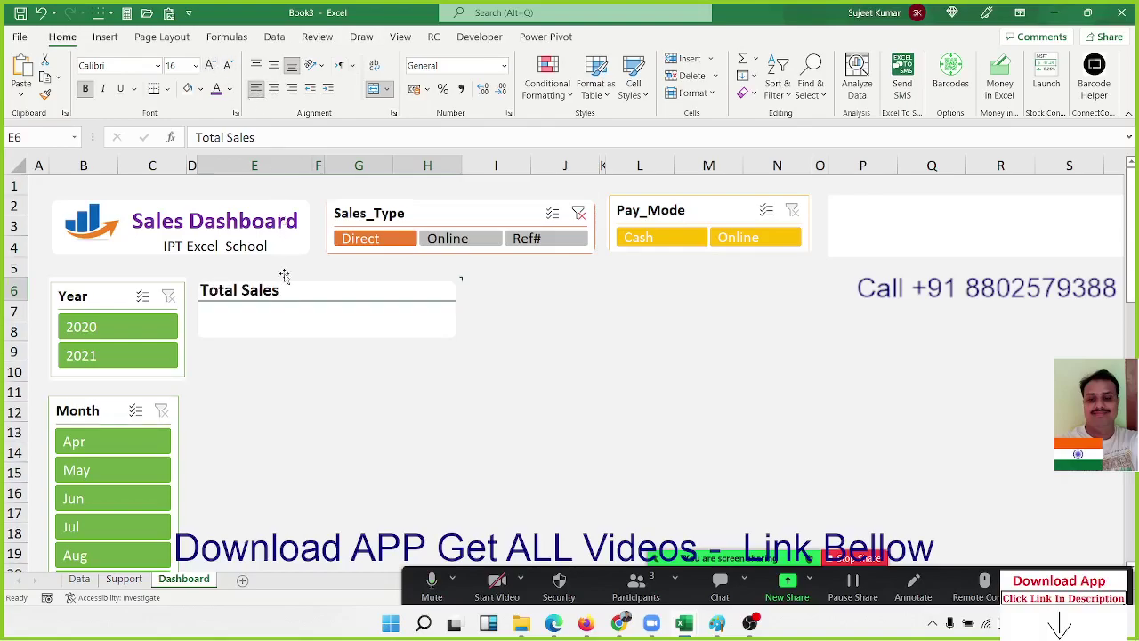
Merge E7:G8 as the value area and paste the money picture at H7
left_click(280, 311)
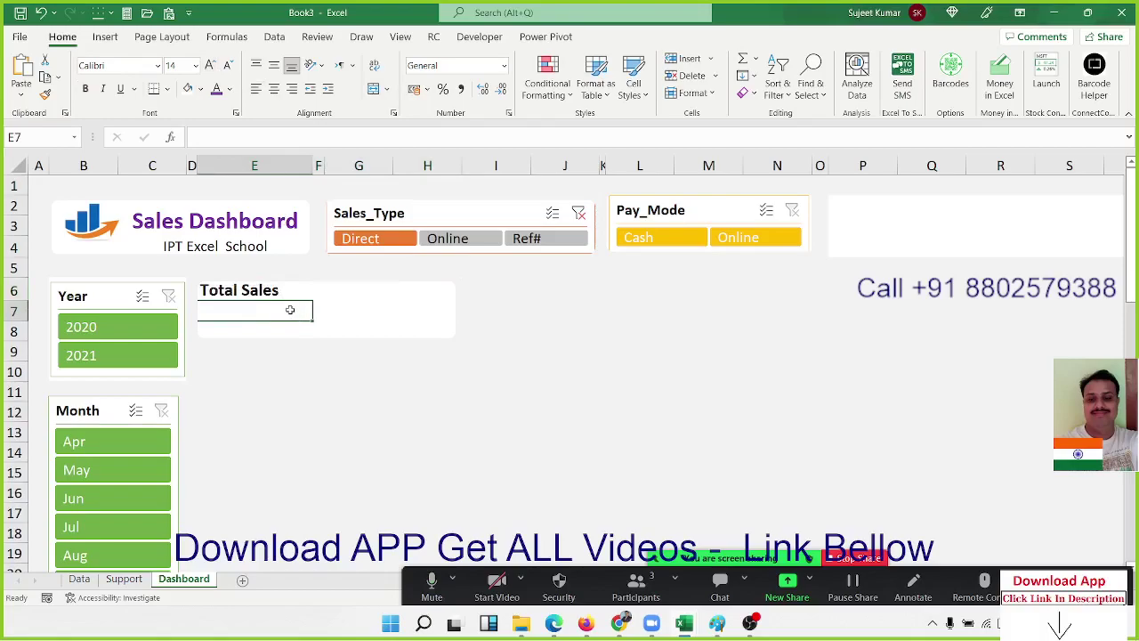
left_click_drag(290, 310, 364, 324)
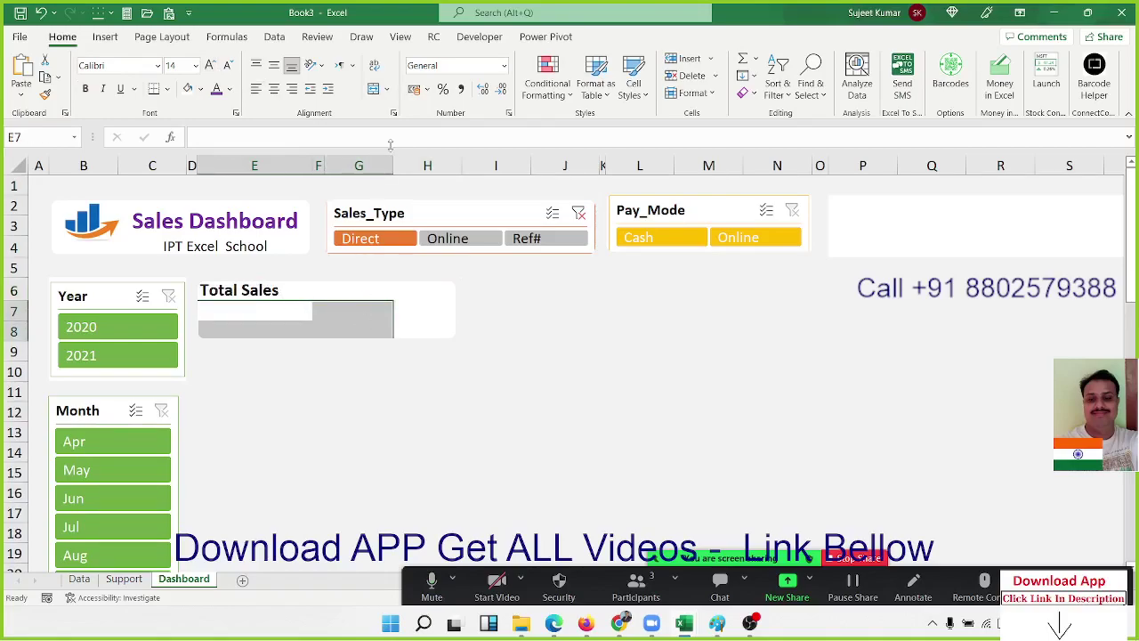
left_click(374, 89)
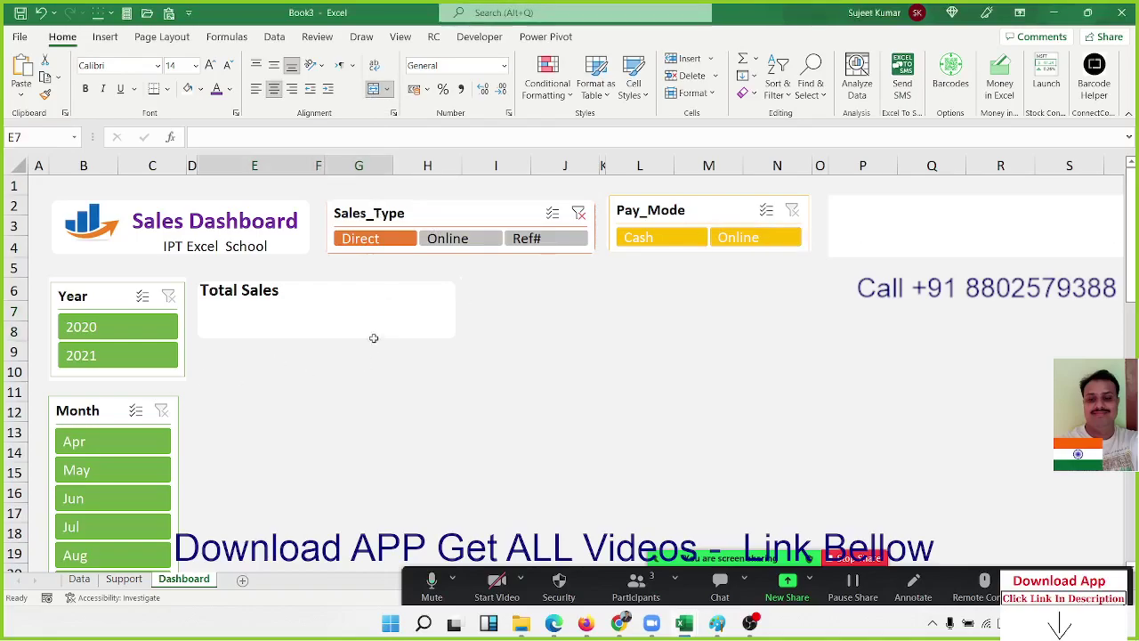
left_click(424, 306)
key("ctrl+v")
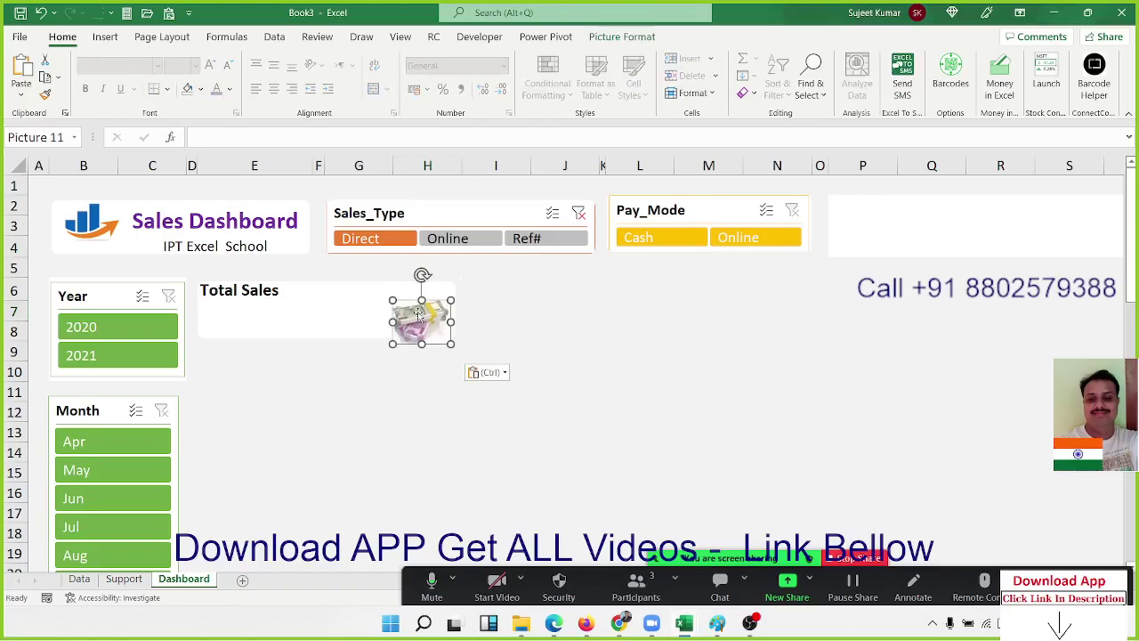
left_click_drag(416, 312, 415, 301)
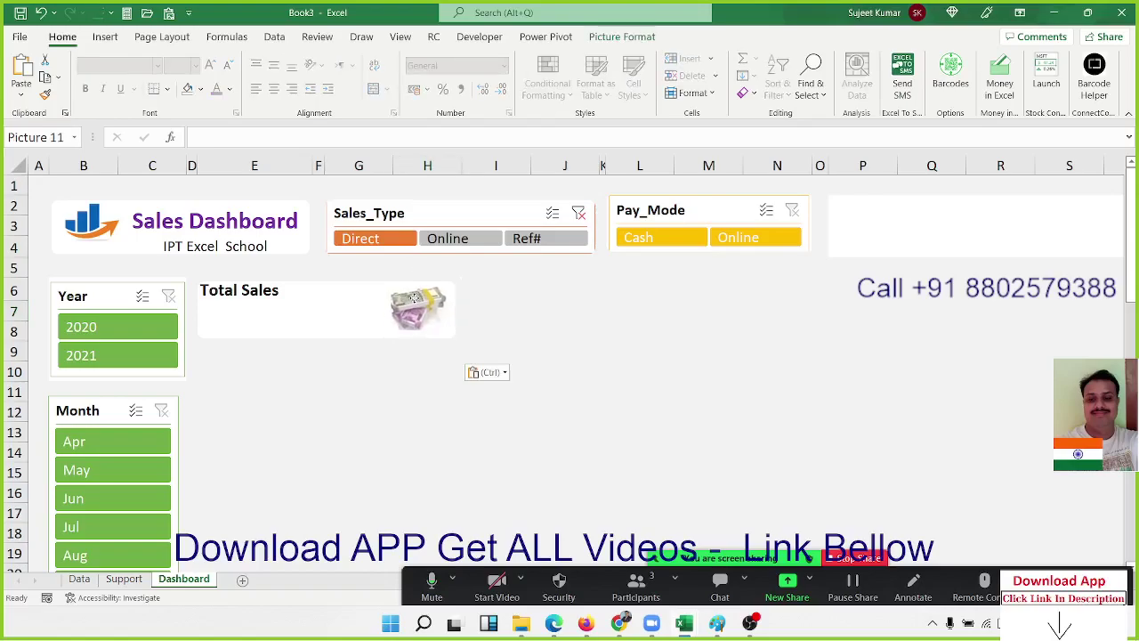
left_click(527, 308)
Narrow column I to a 13-pixel gap and widen column J
left_click(517, 292)
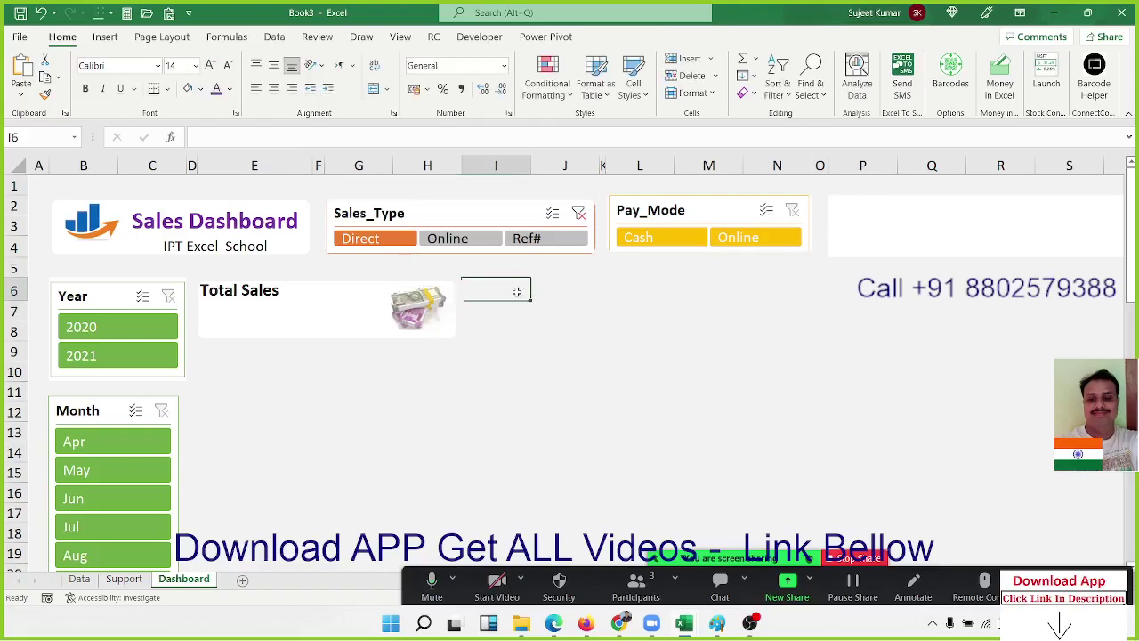
left_click_drag(532, 169, 474, 182)
left_click_drag(540, 169, 605, 174)
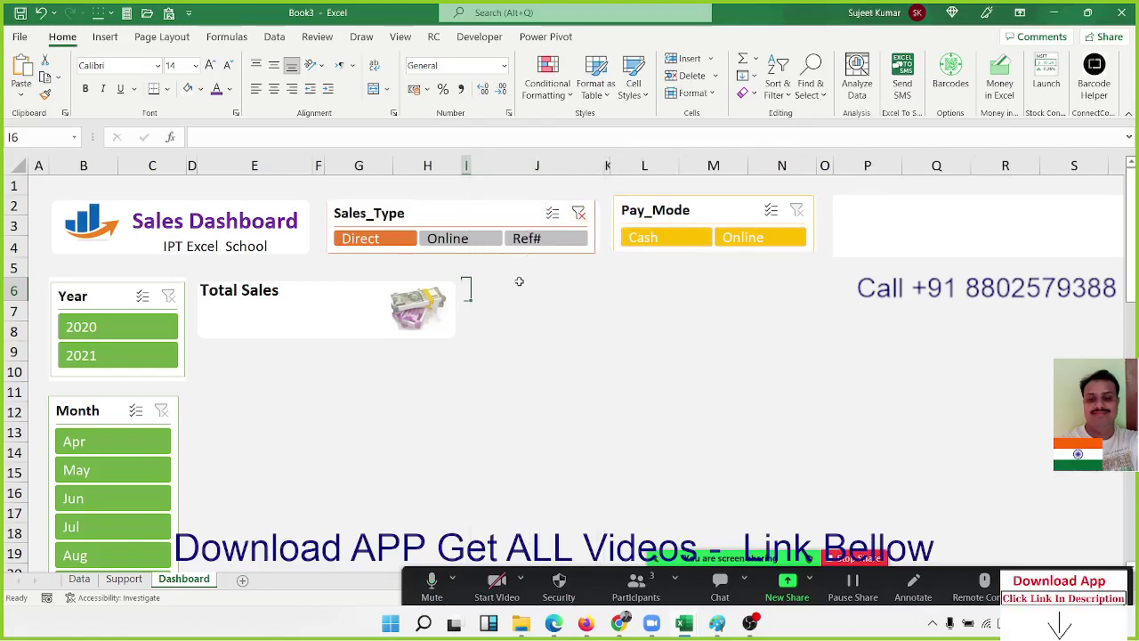
Copy the Total Sales card to the right and resize it to span J6:M8
left_click(525, 289)
key("shift+Right")
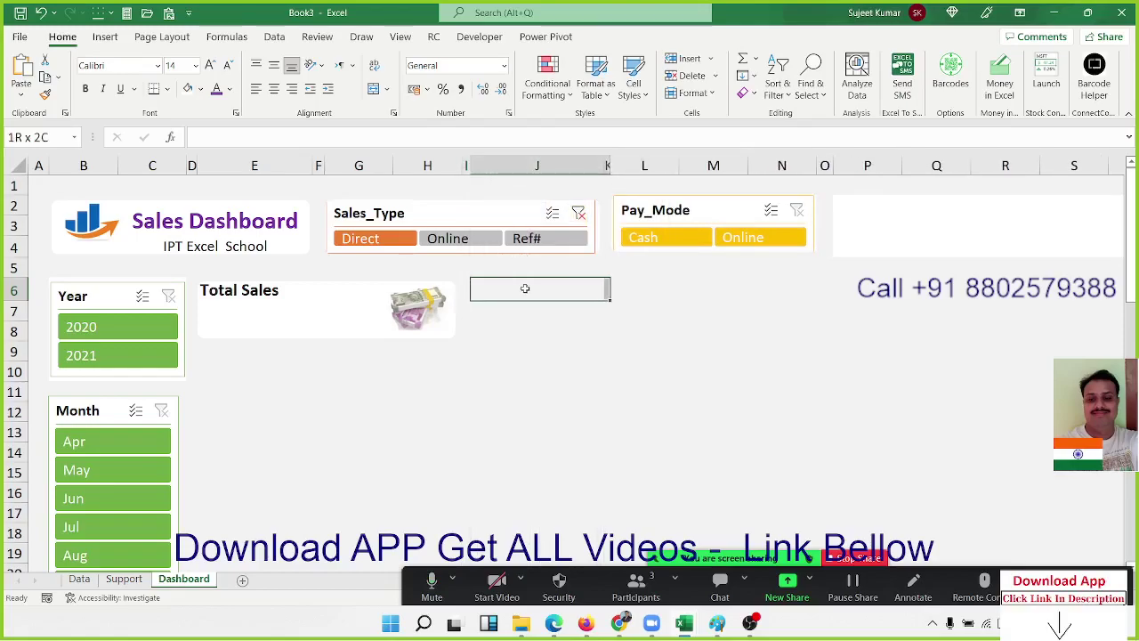
key("shift+Right")
key("shift+Right")
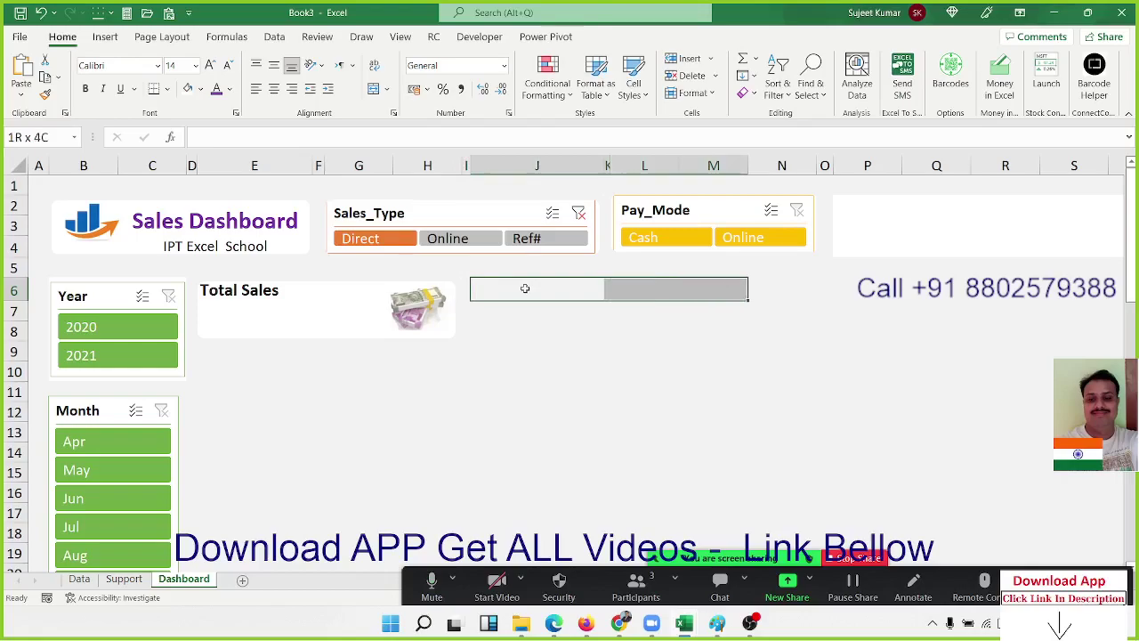
key("shift+Down")
key("shift+Down")
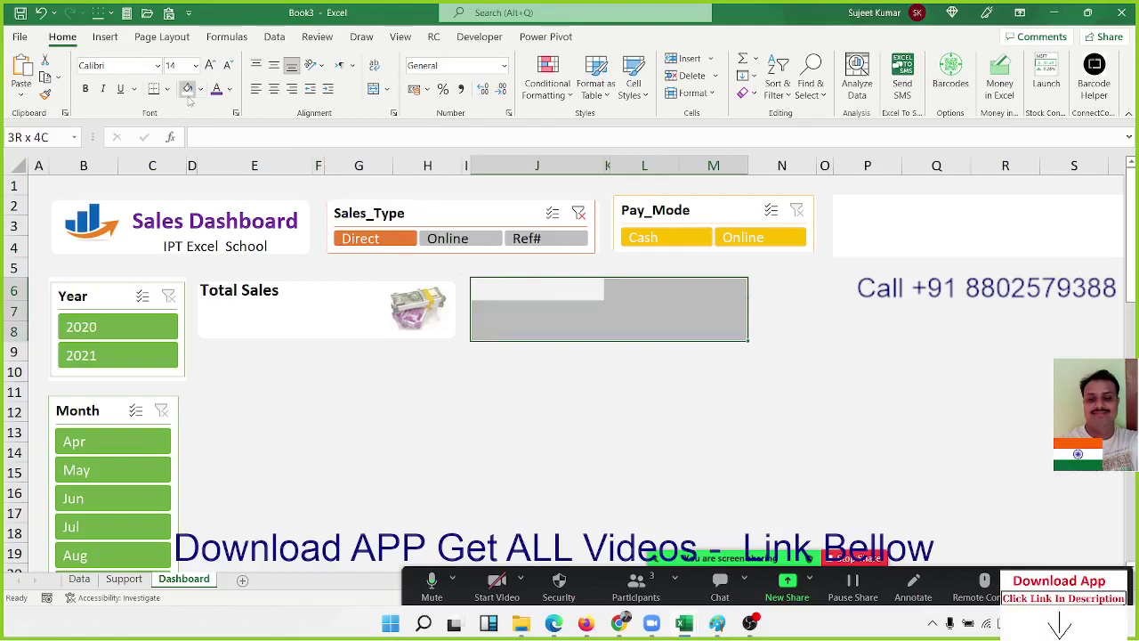
left_click(320, 344)
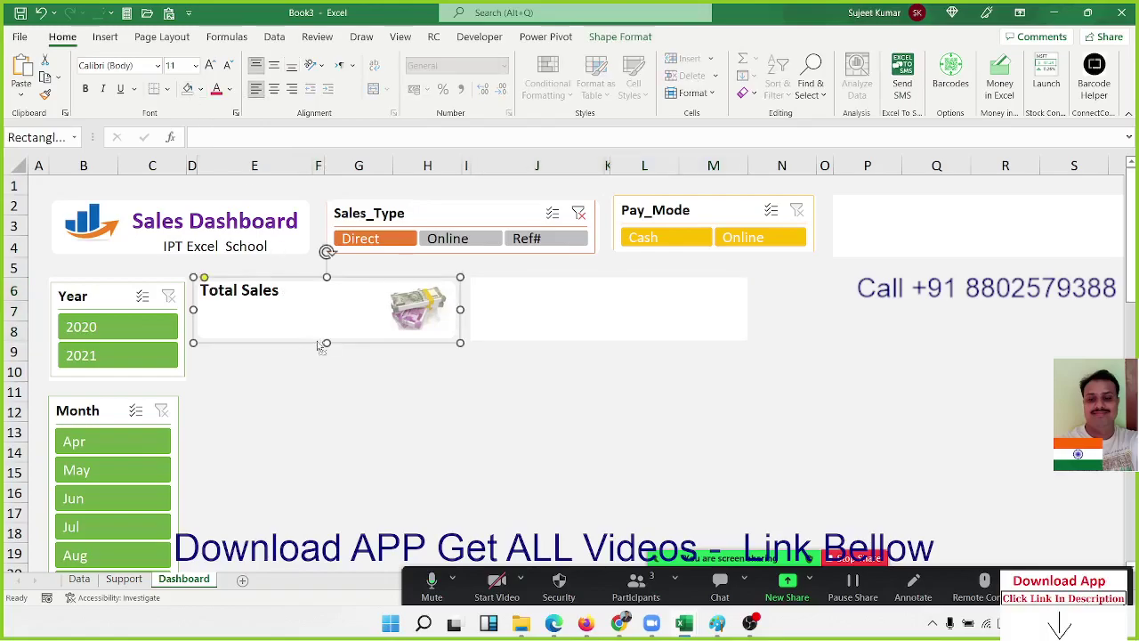
left_click_drag(320, 342, 605, 348)
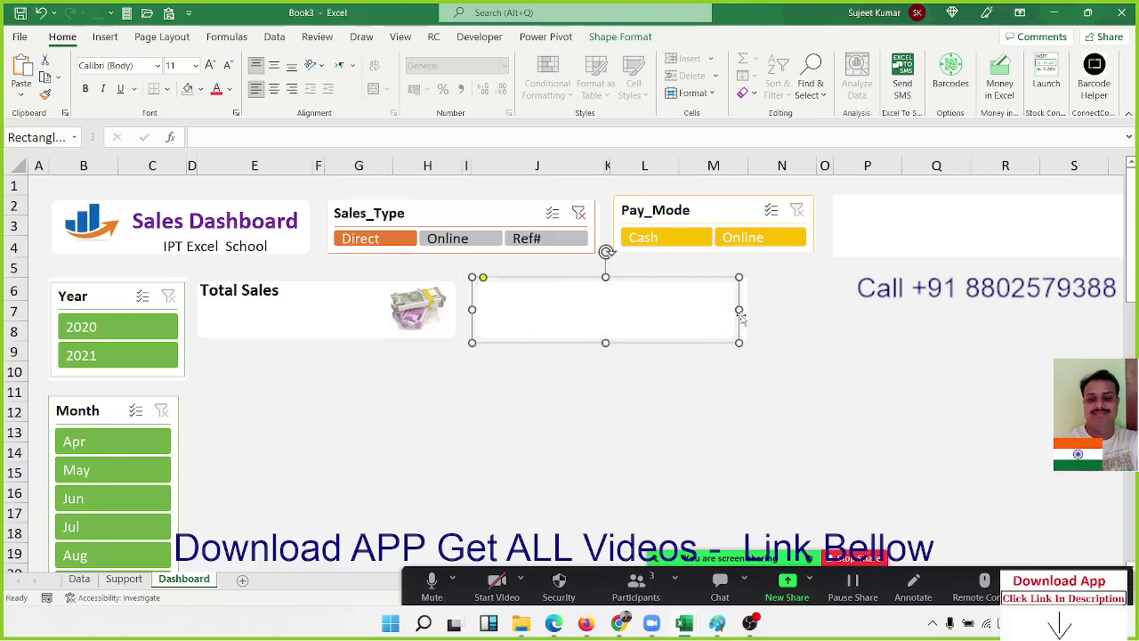
left_click_drag(740, 309, 749, 309)
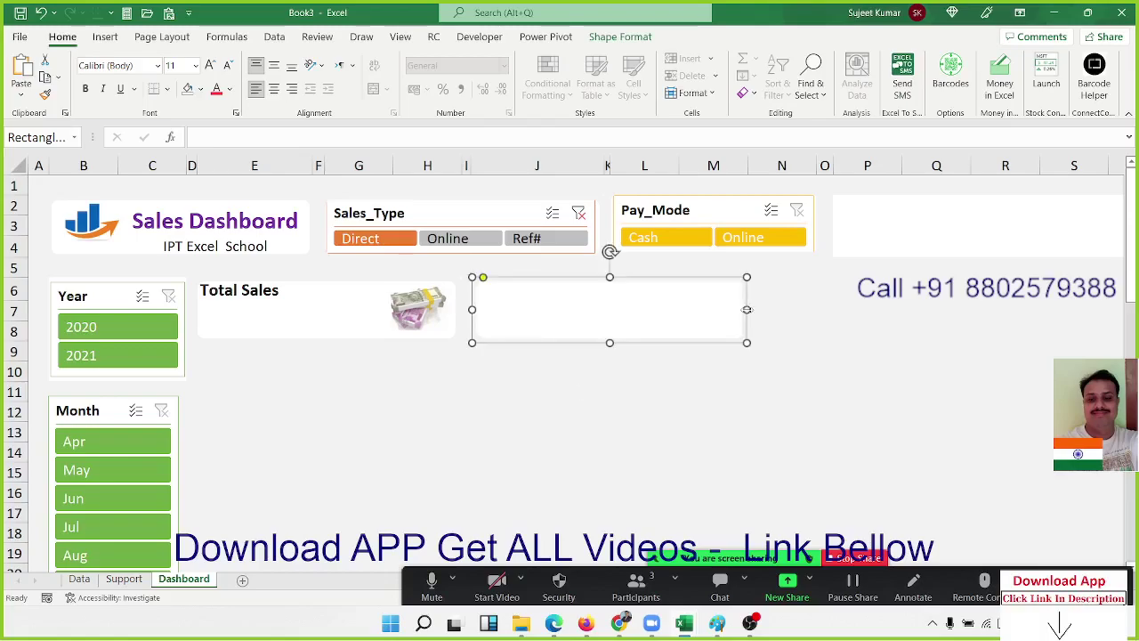
left_click(681, 383)
Merge J6:M6 and enter a bold, left-aligned 'Total Profit' heading
left_click(562, 305)
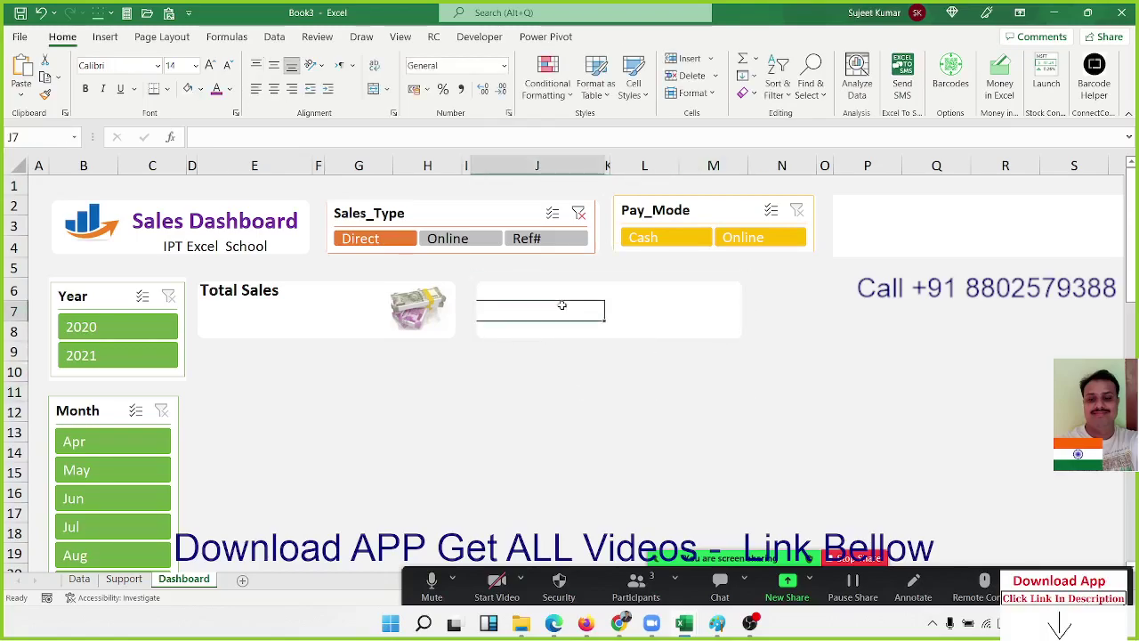
key("Up")
key("shift+Right")
key("shift+Right")
key("shift+Right")
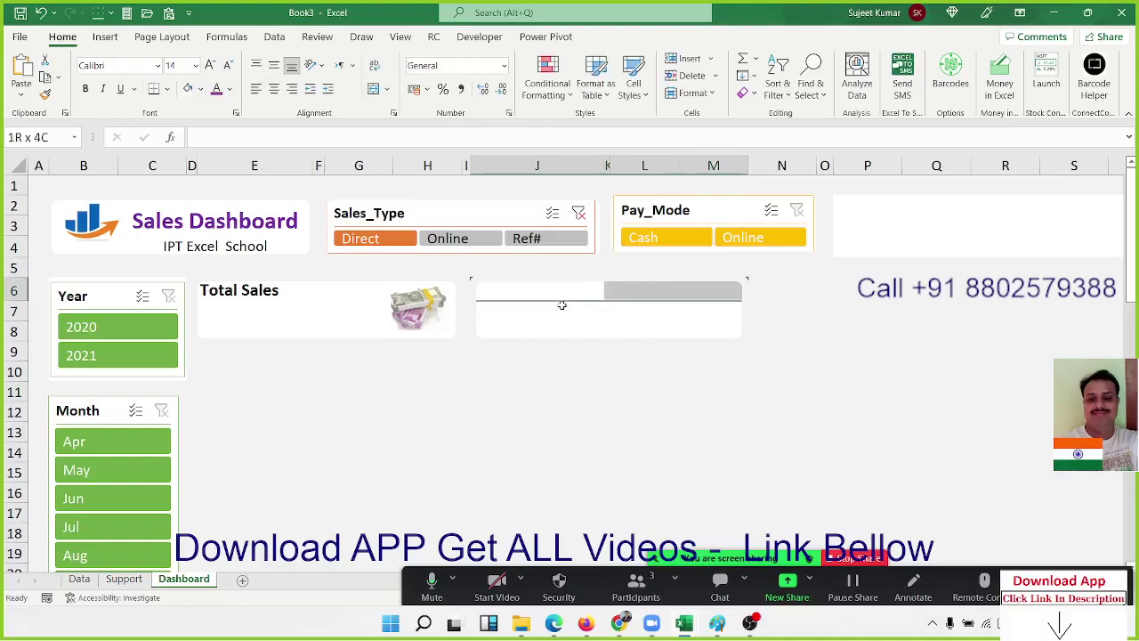
left_click(375, 90)
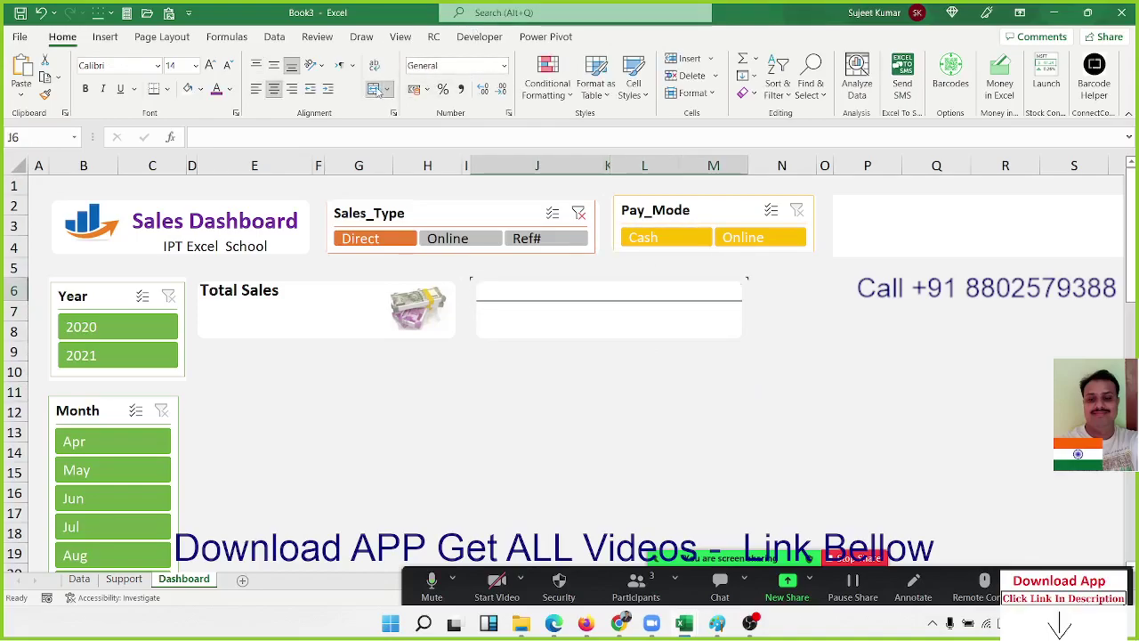
type("Total")
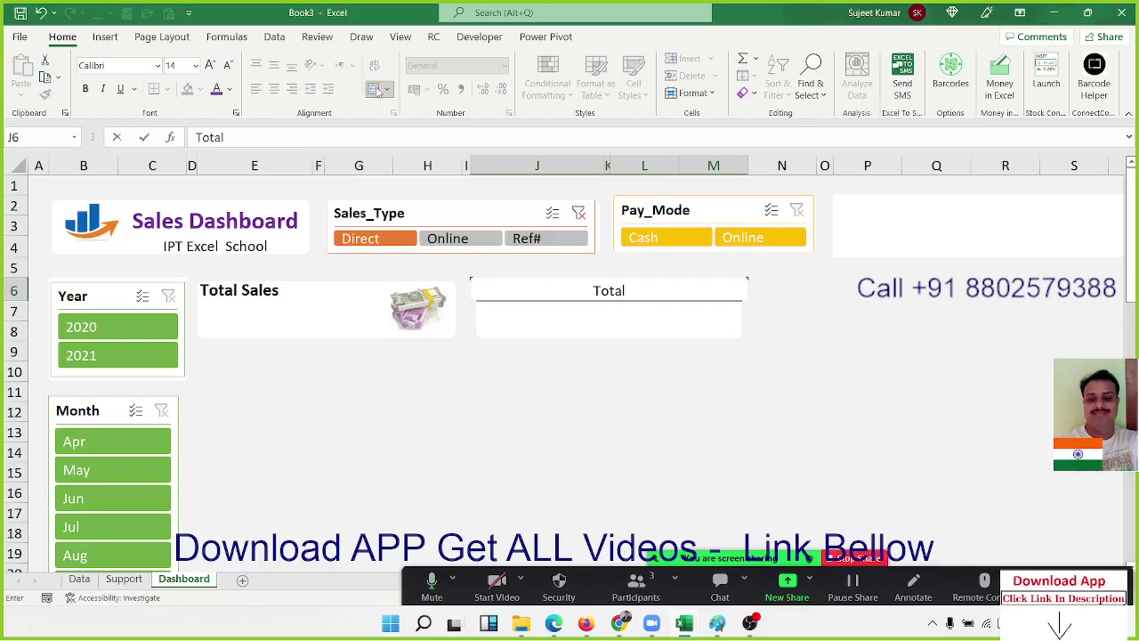
type(" Profit")
key("Return")
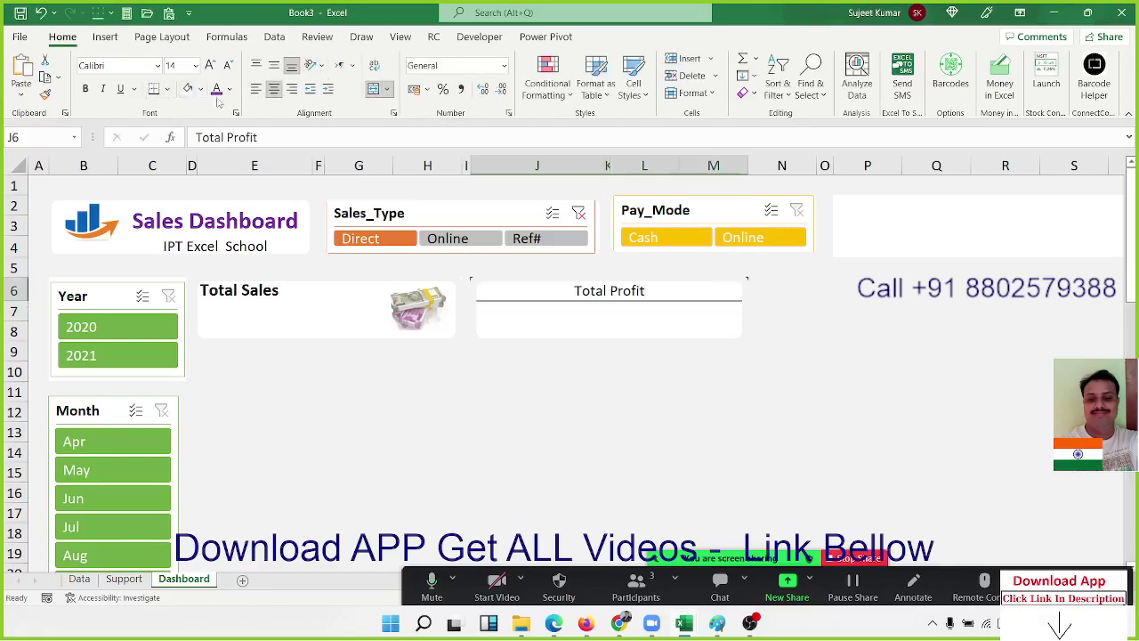
left_click(86, 90)
left_click(256, 90)
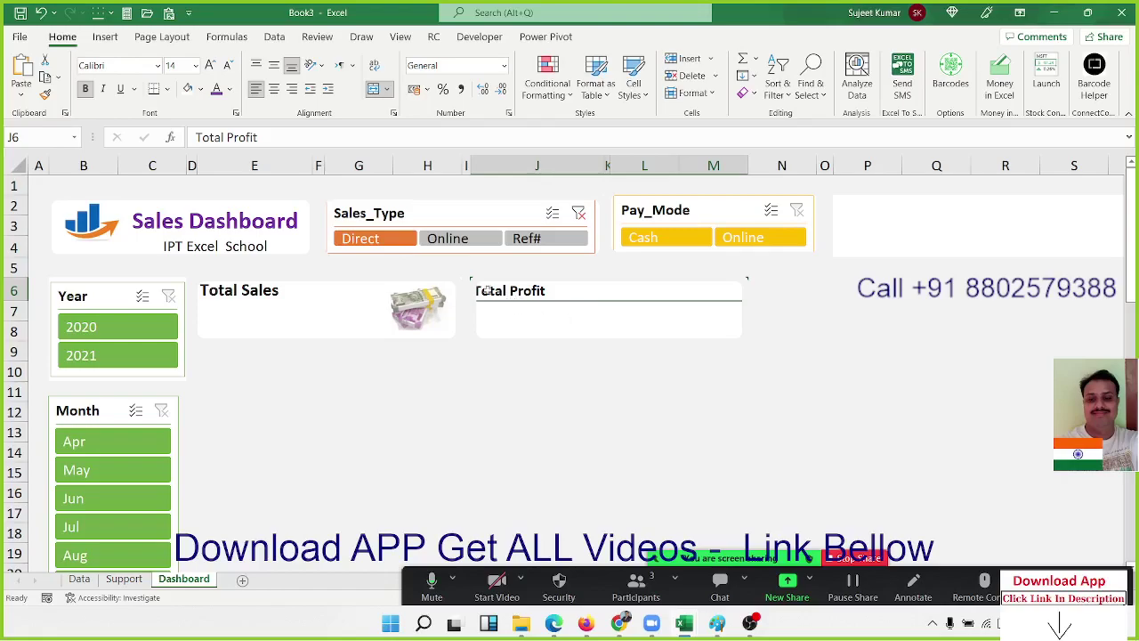
Nudge the Total Profit card slightly left and up, and indent its heading
left_click(477, 286)
left_click_drag(478, 286, 476, 284)
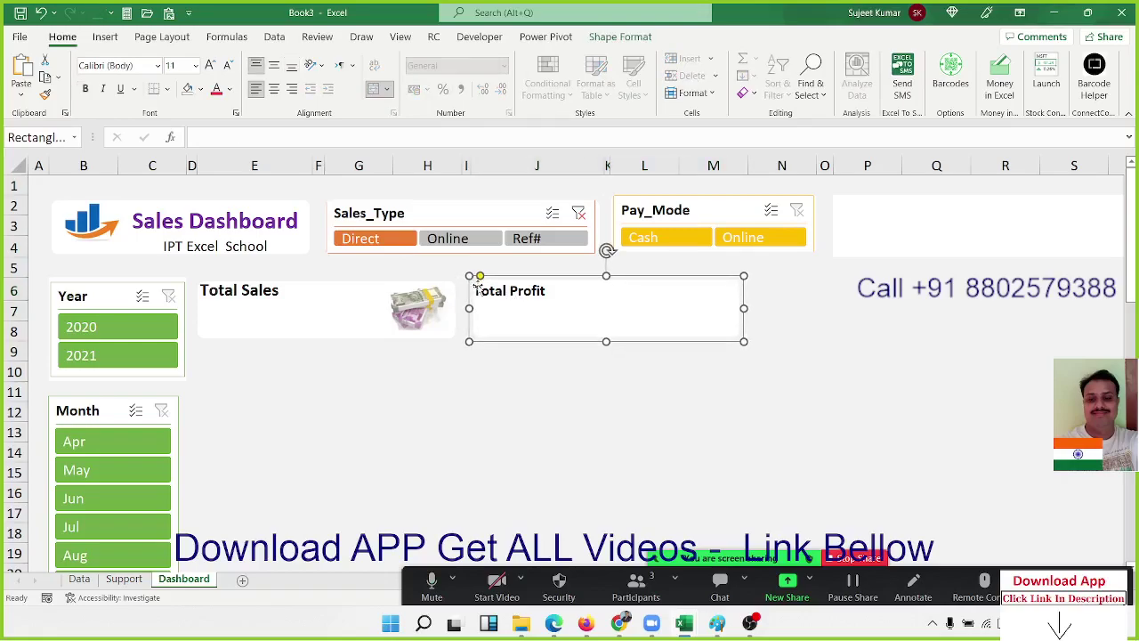
left_click(509, 366)
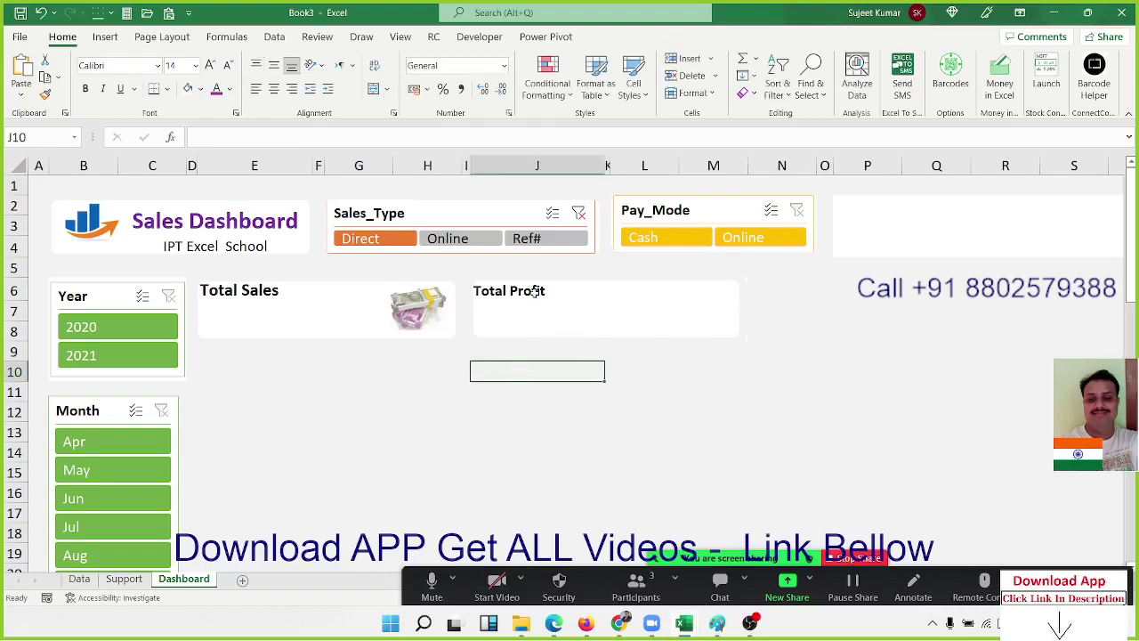
left_click(534, 292)
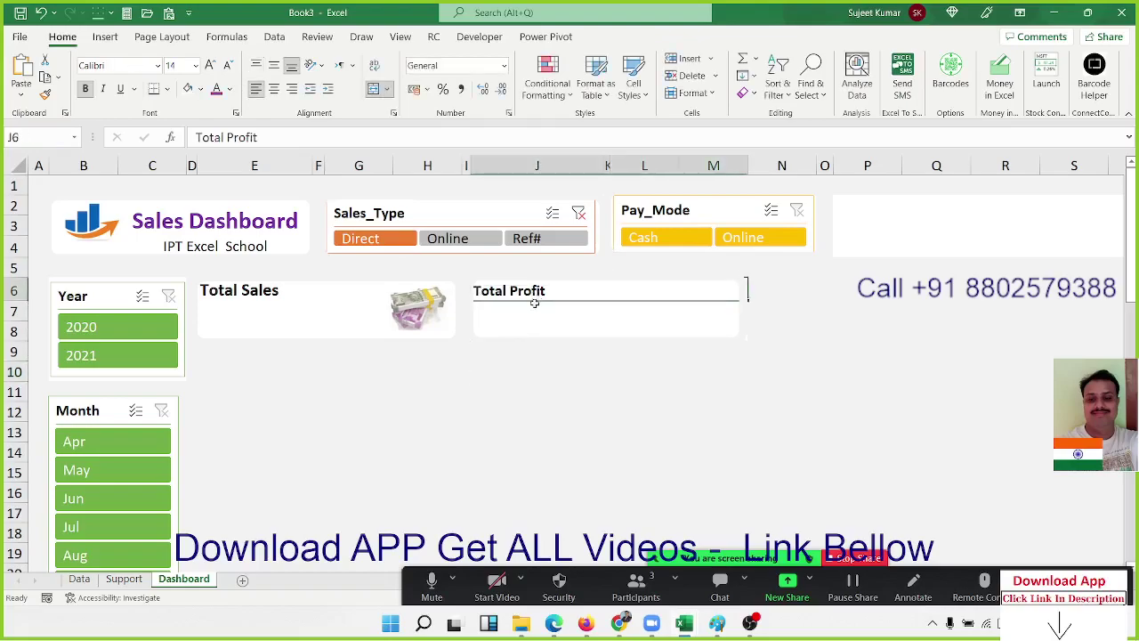
left_click(328, 93)
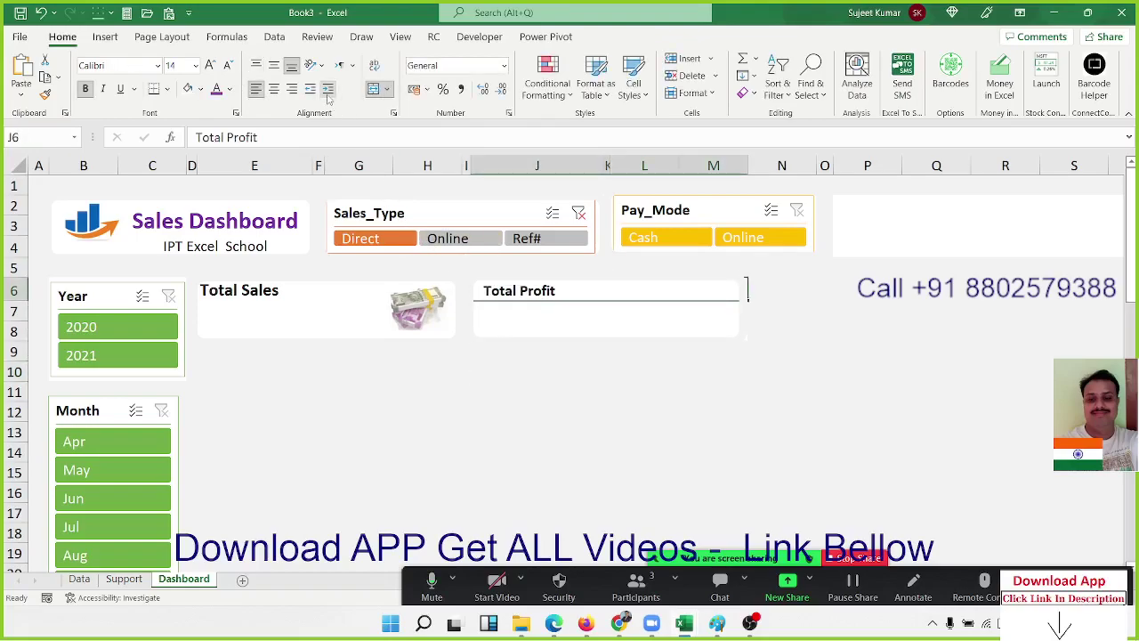
left_click(482, 382)
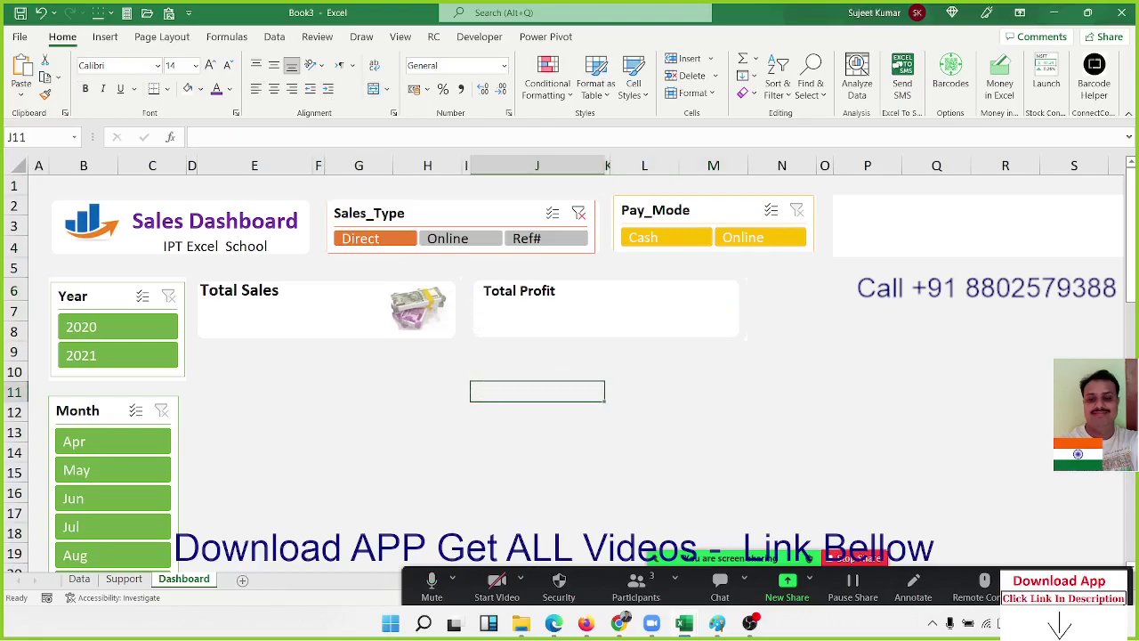
Merge J7:L8 into the profit value area
left_click(503, 309)
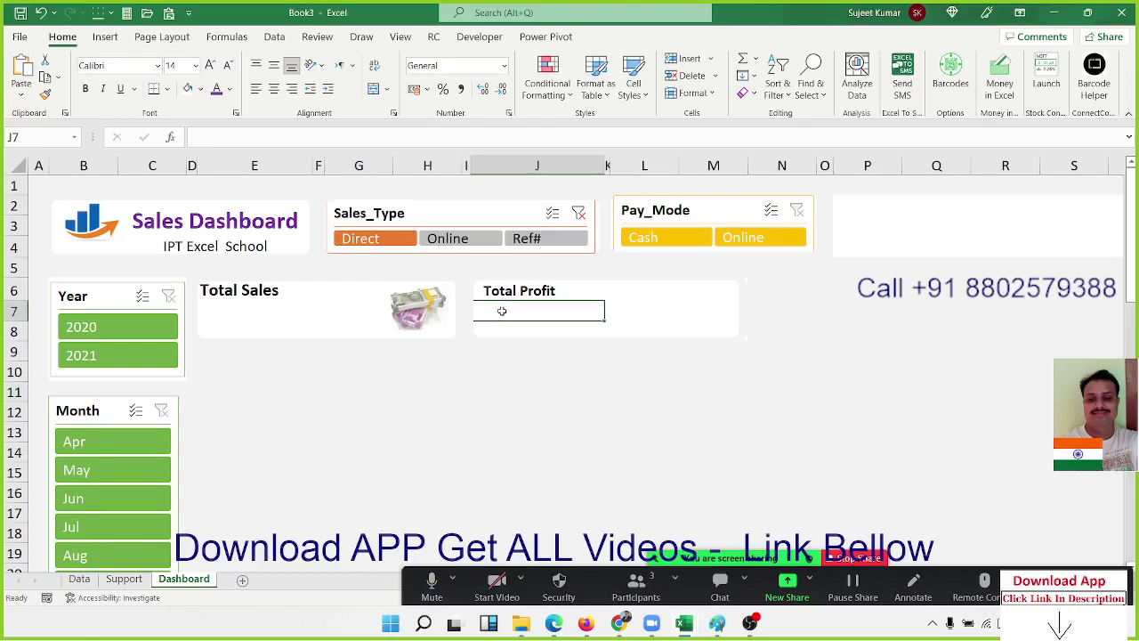
left_click(671, 325)
left_click_drag(617, 307, 575, 322)
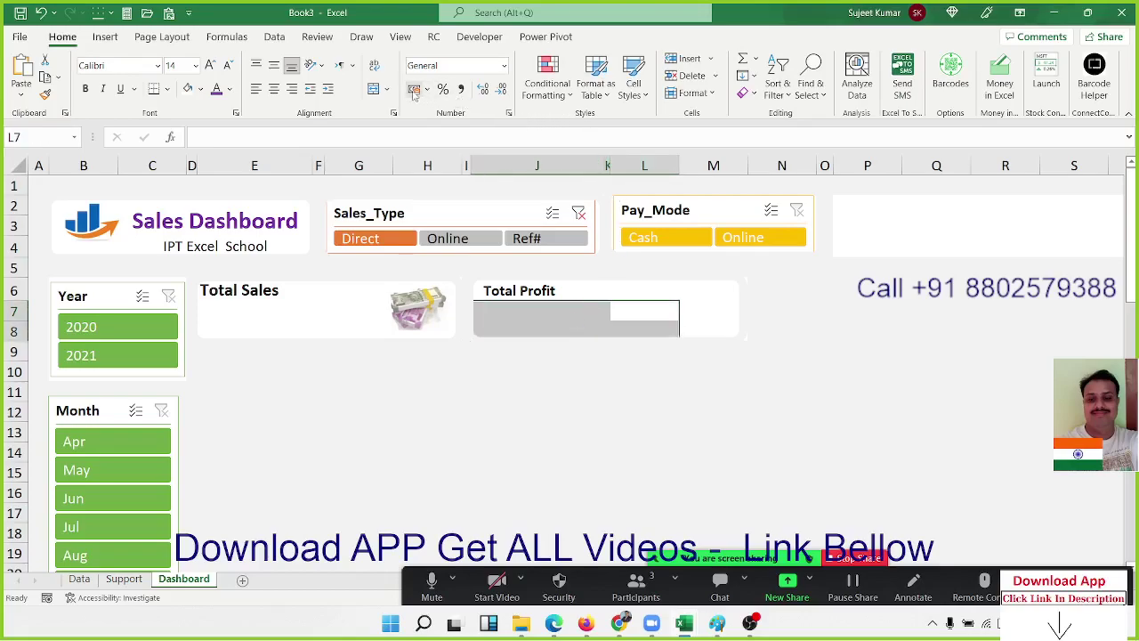
left_click(374, 89)
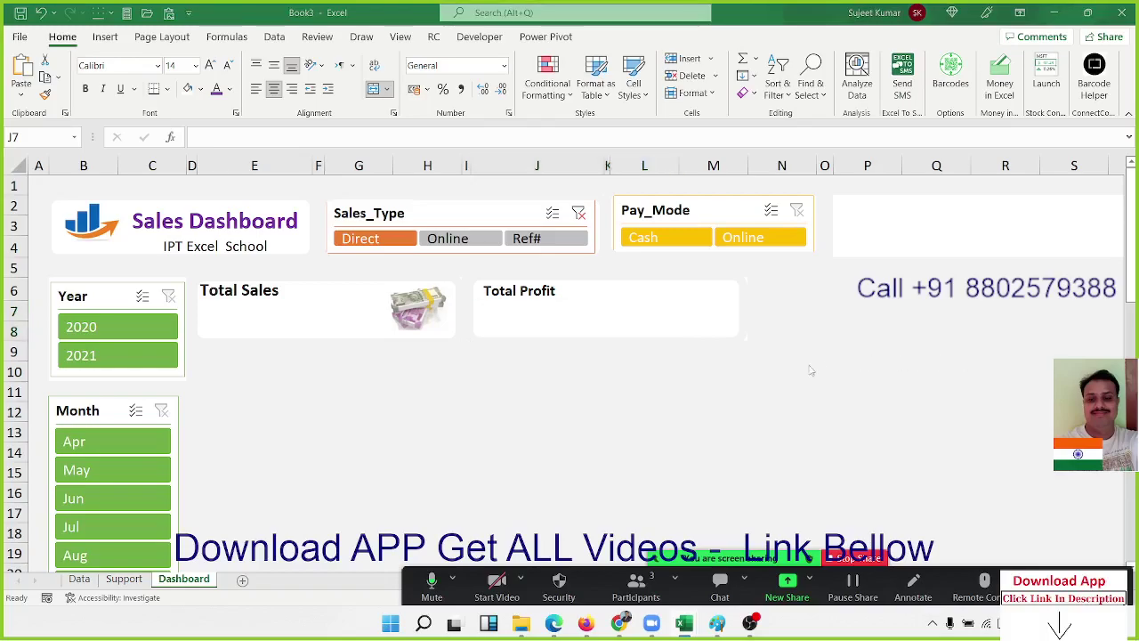
Paste the chart icon at M7 and enlarge it inside the Total Profit card
left_click(698, 309)
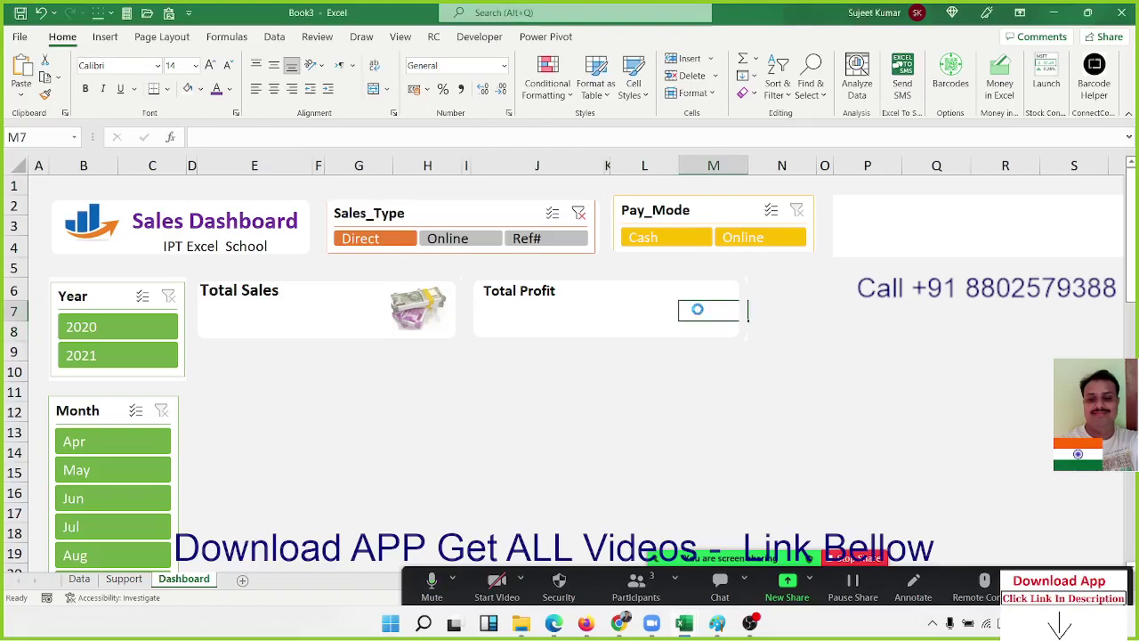
key("ctrl+v")
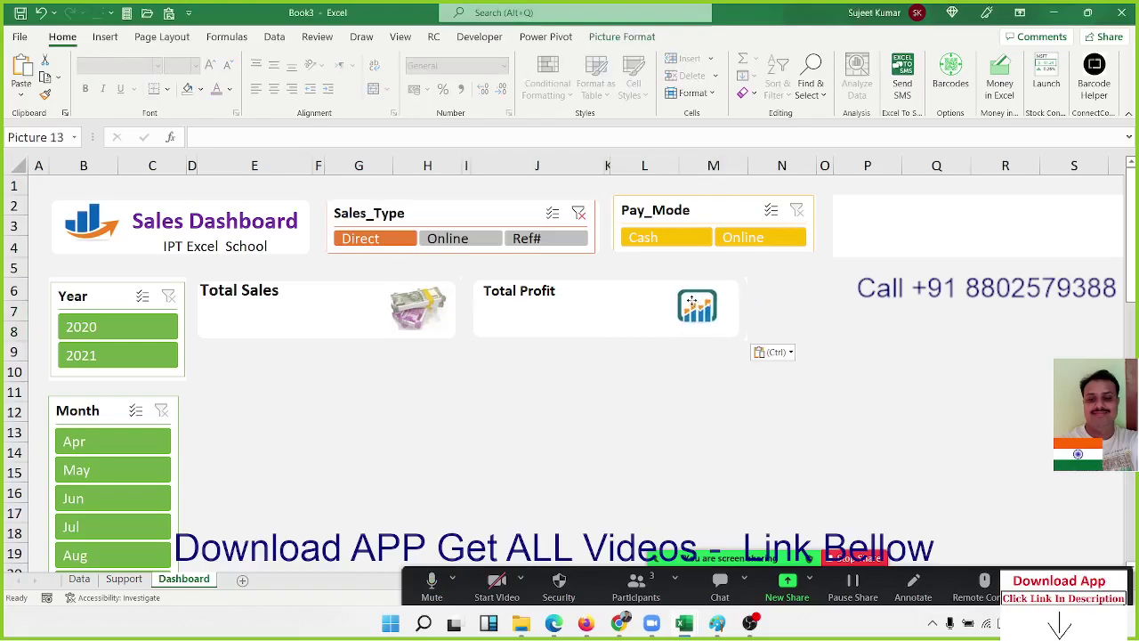
left_click(692, 303)
left_click_drag(719, 326, 732, 320)
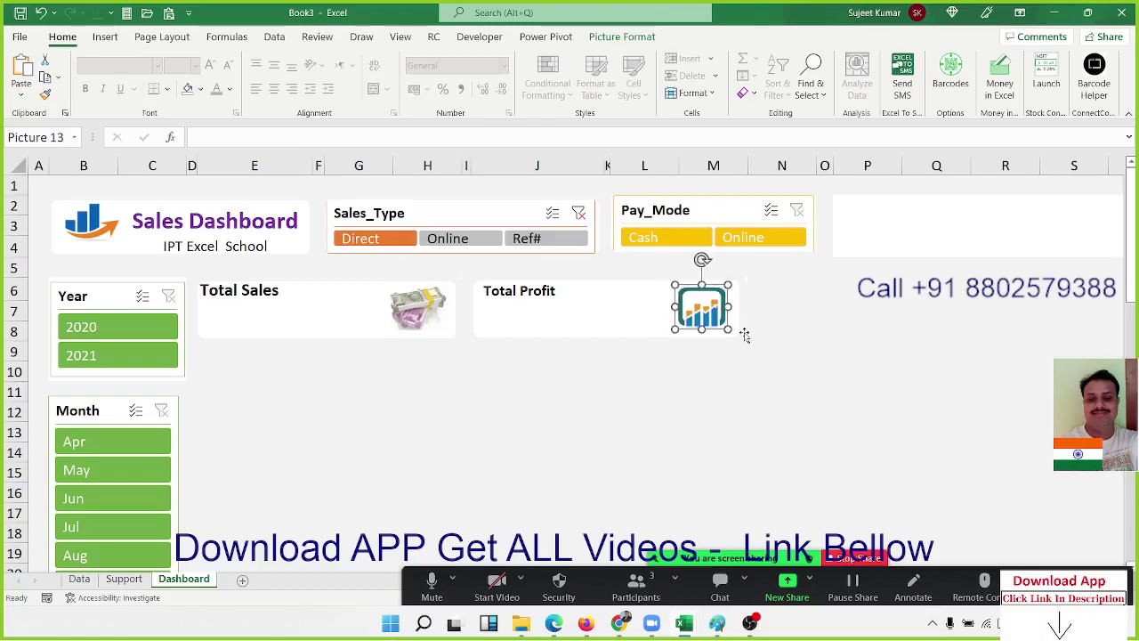
left_click(743, 335)
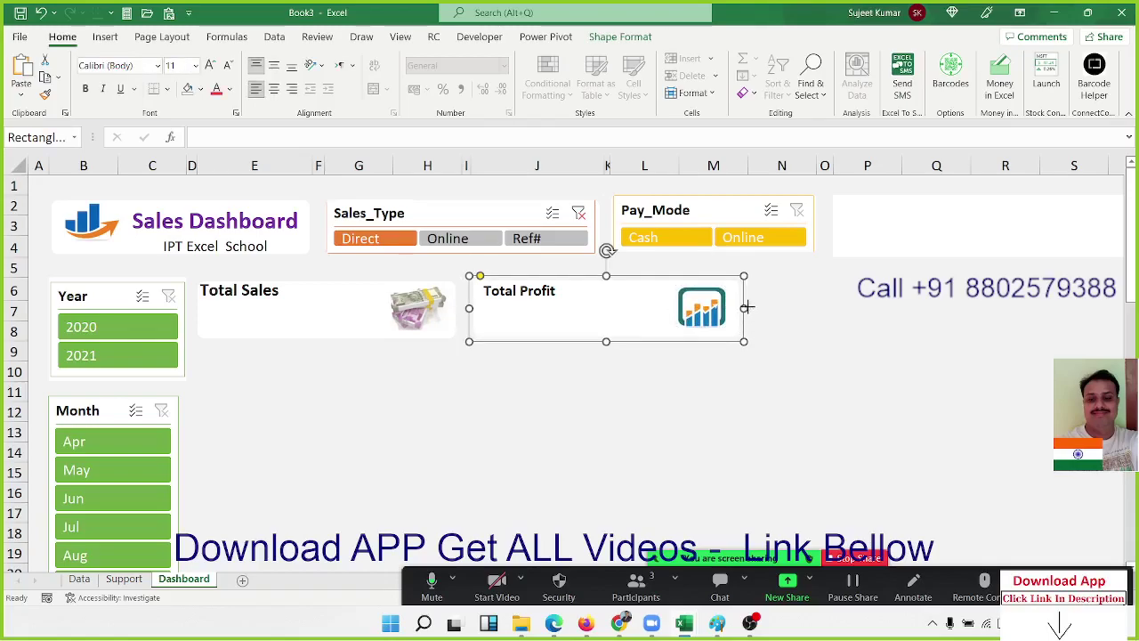
left_click(801, 306)
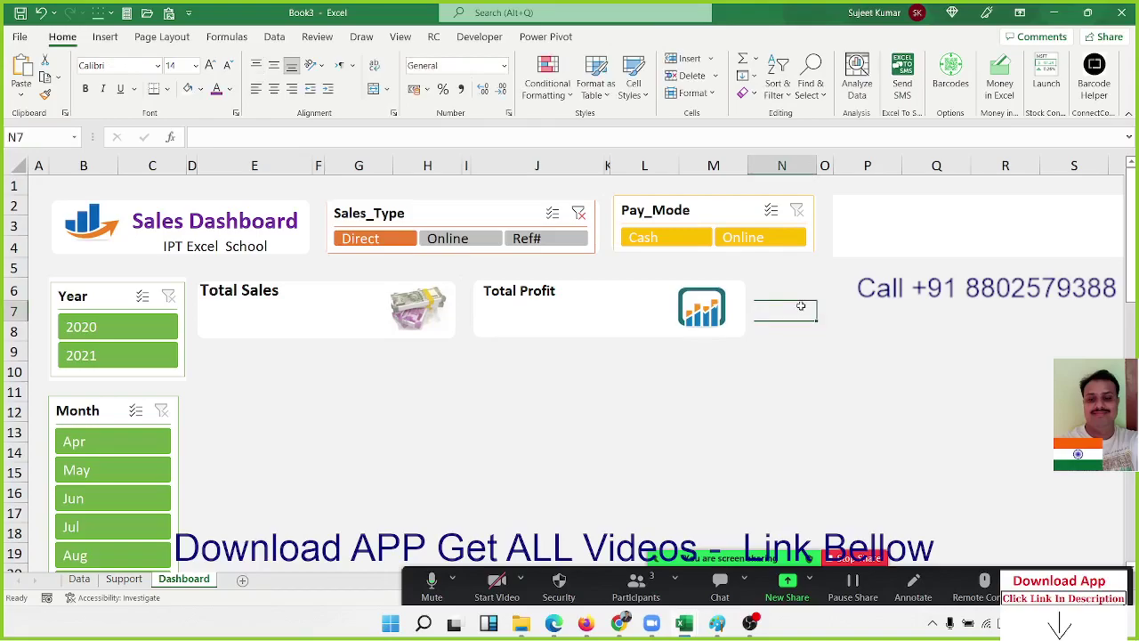
key("Up")
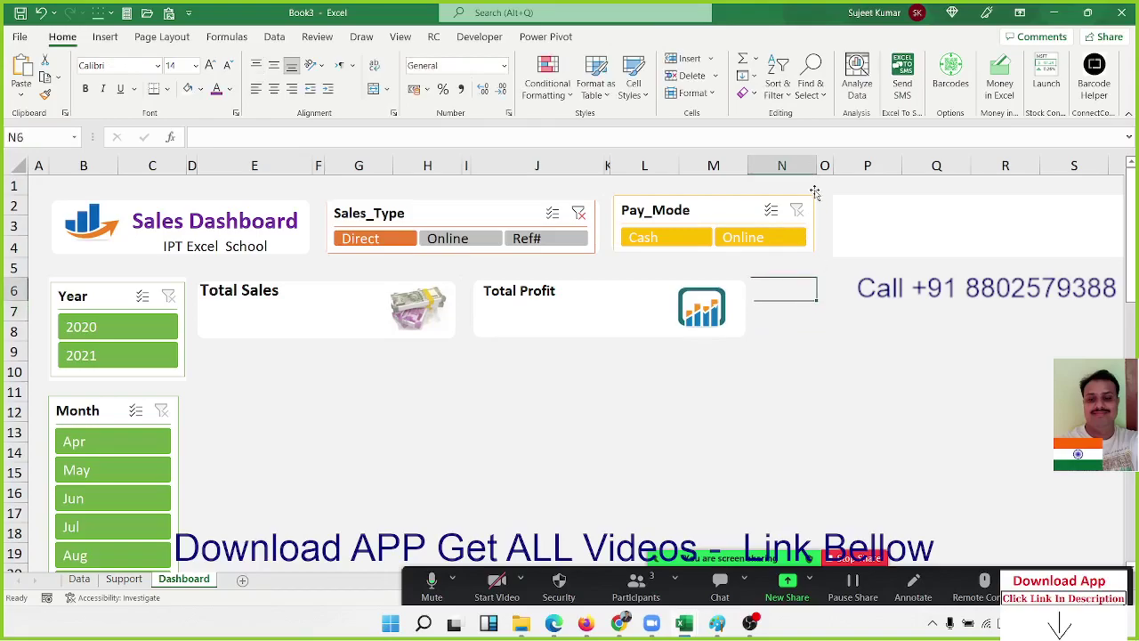
left_click_drag(815, 167, 813, 166)
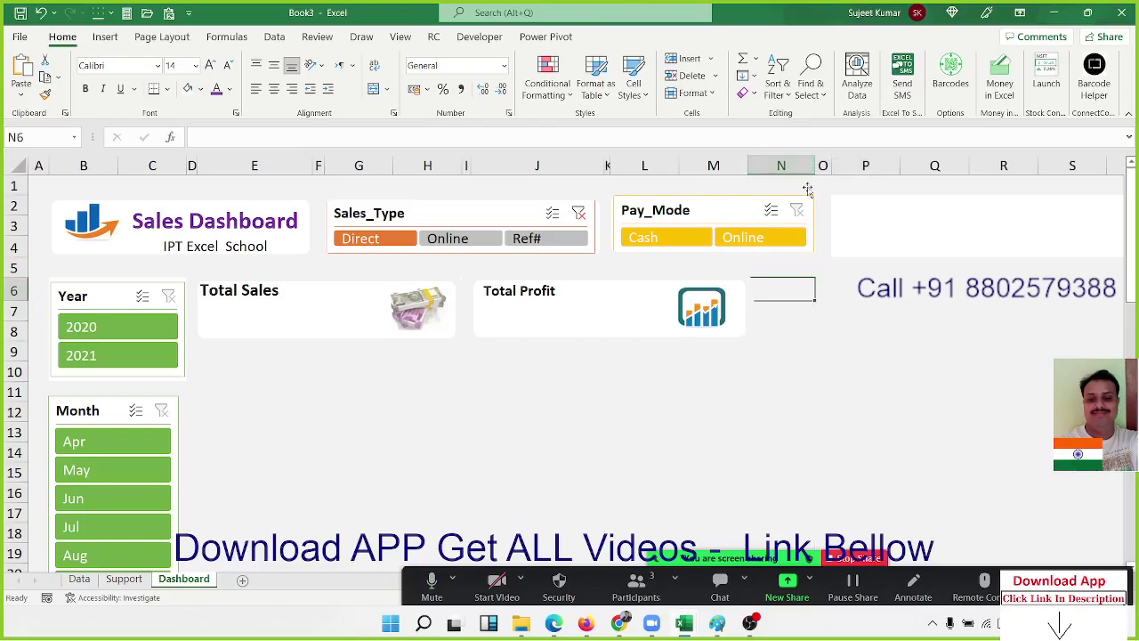
left_click(824, 166)
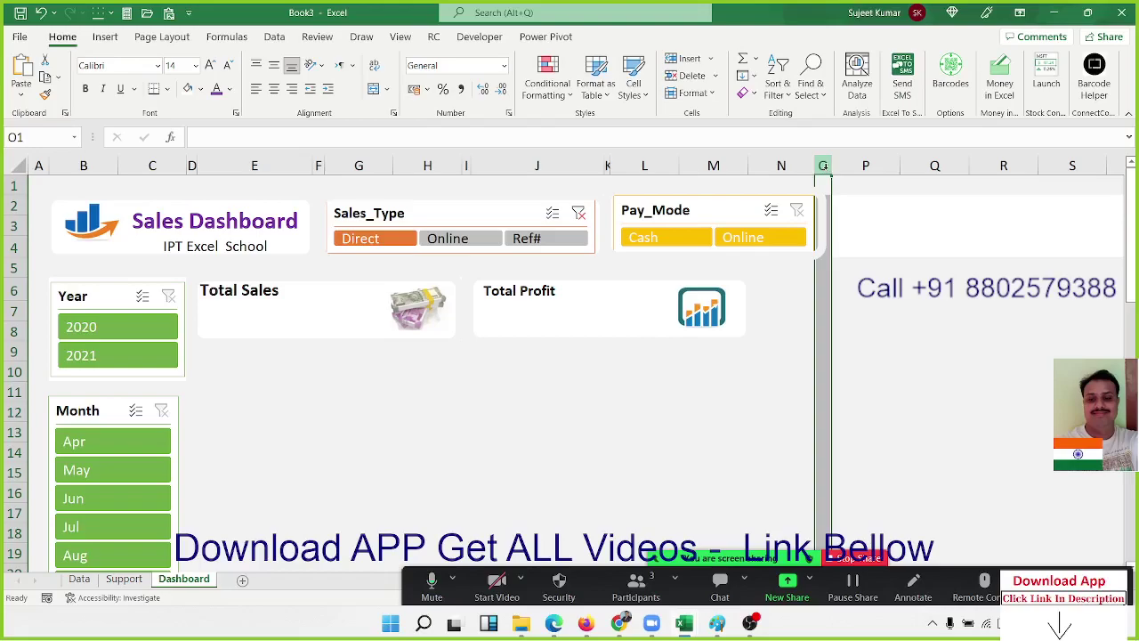
left_click(762, 167)
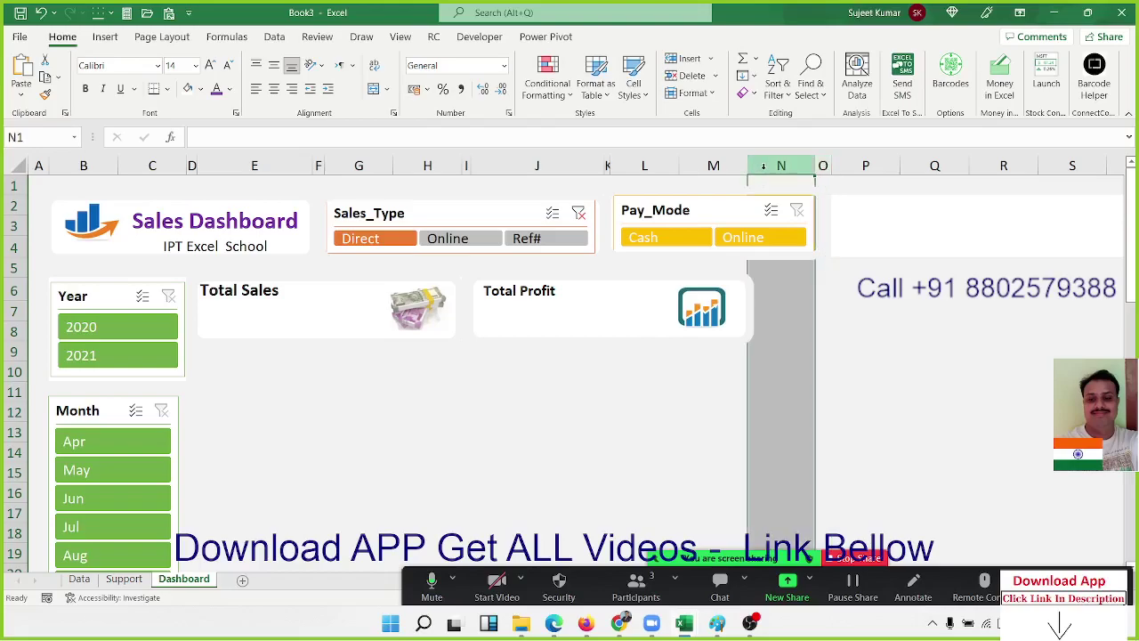
left_click(837, 330)
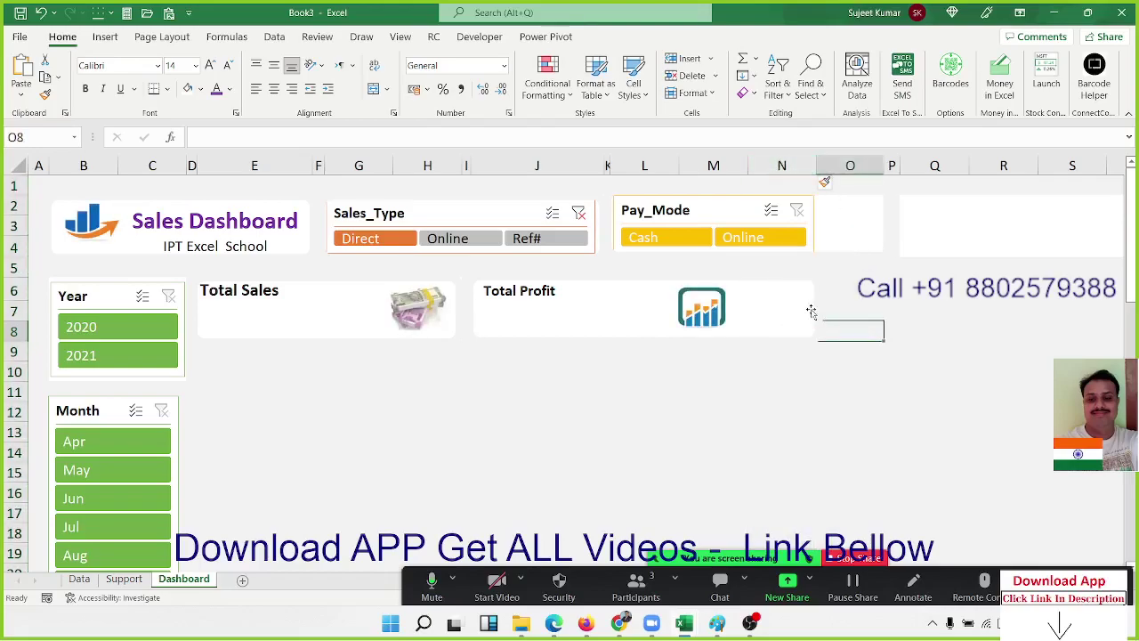
left_click(810, 310)
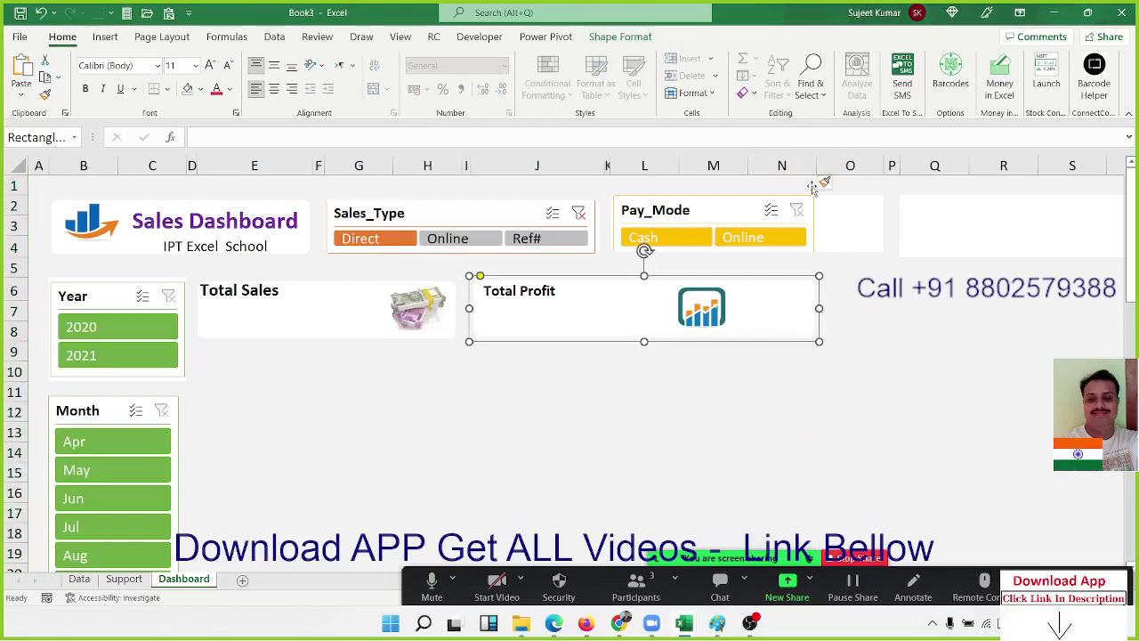
left_click_drag(817, 167, 780, 167)
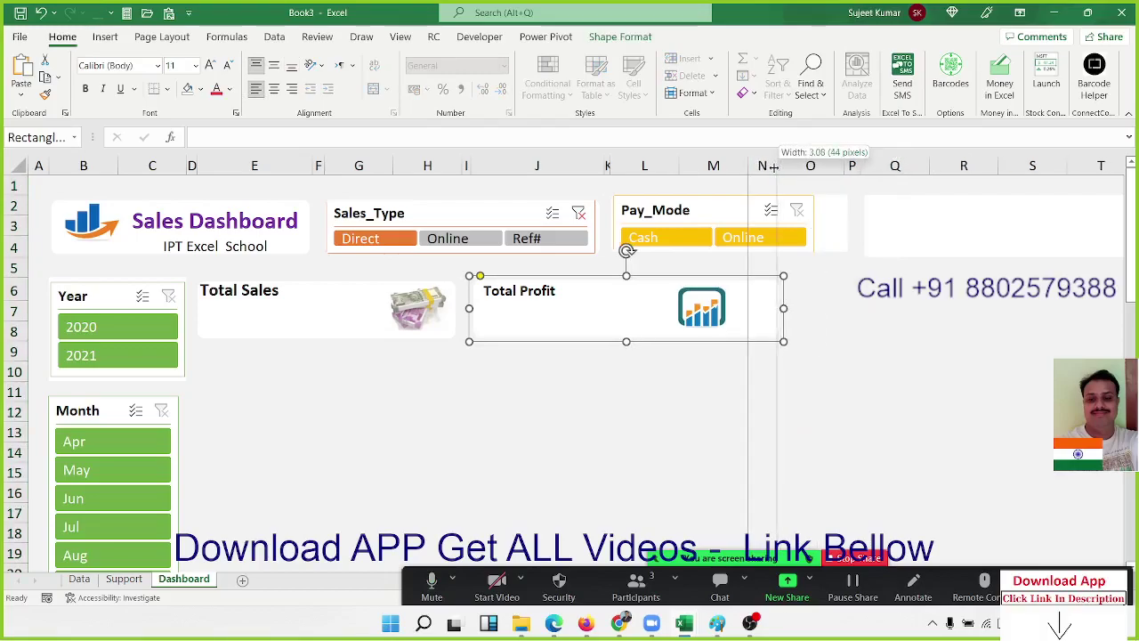
left_click_drag(778, 166, 773, 166)
left_click(826, 206)
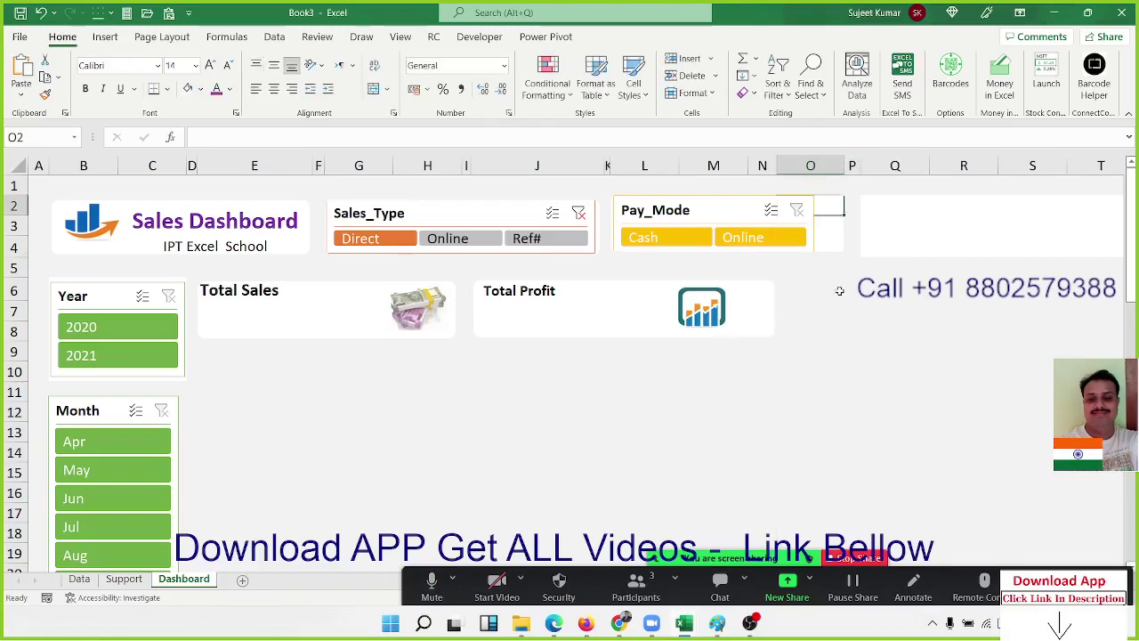
left_click(820, 292)
left_click(850, 311)
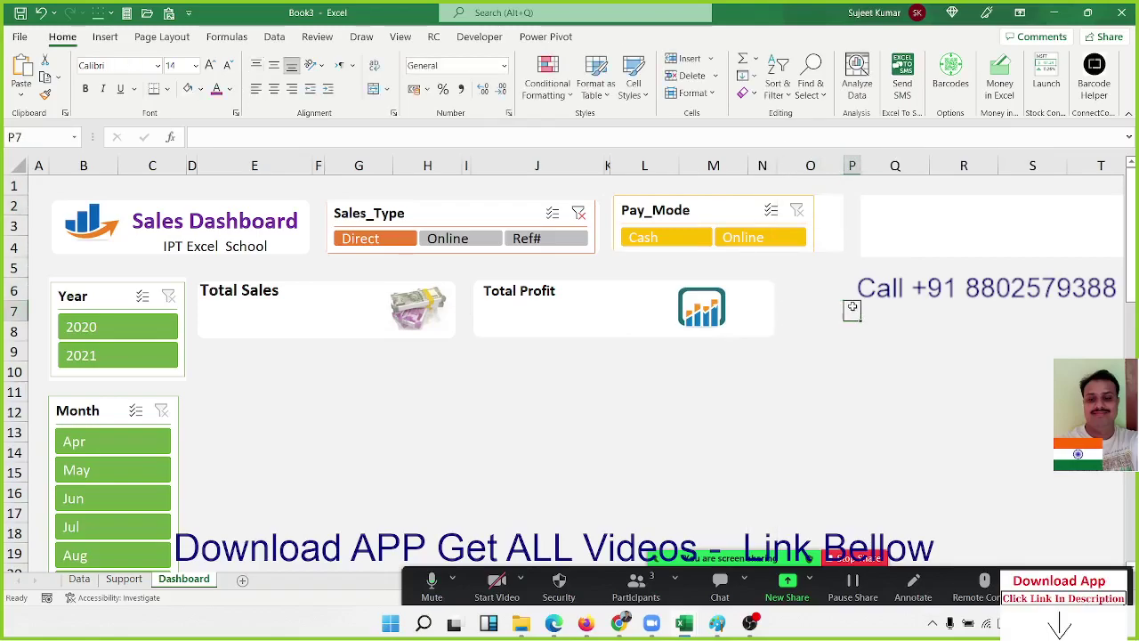
left_click_drag(837, 176, 803, 170)
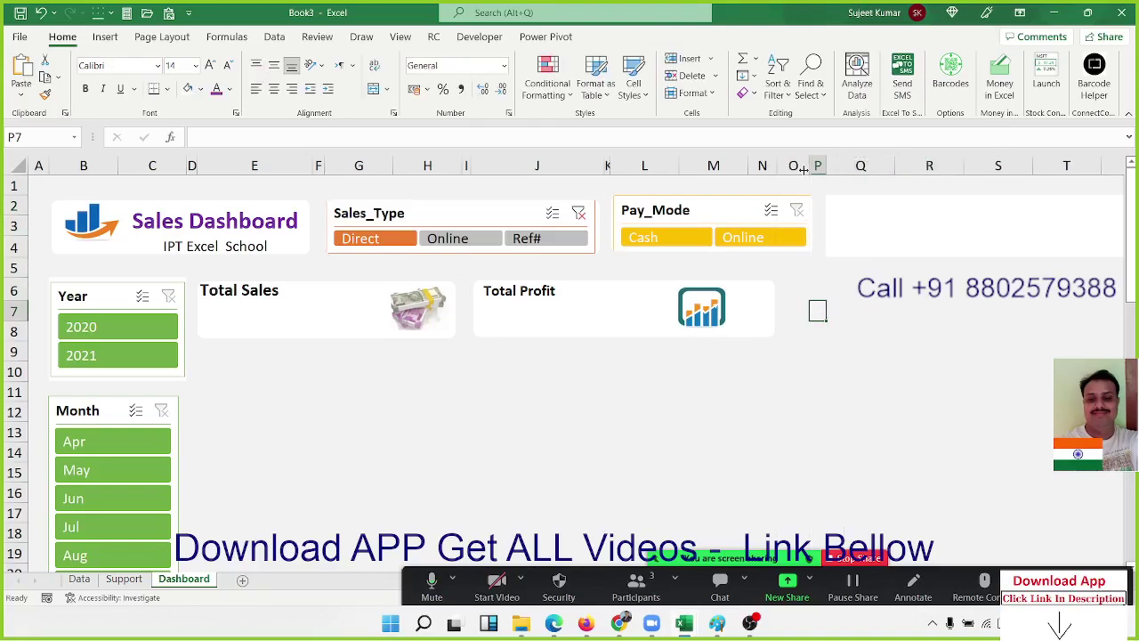
left_click(820, 294)
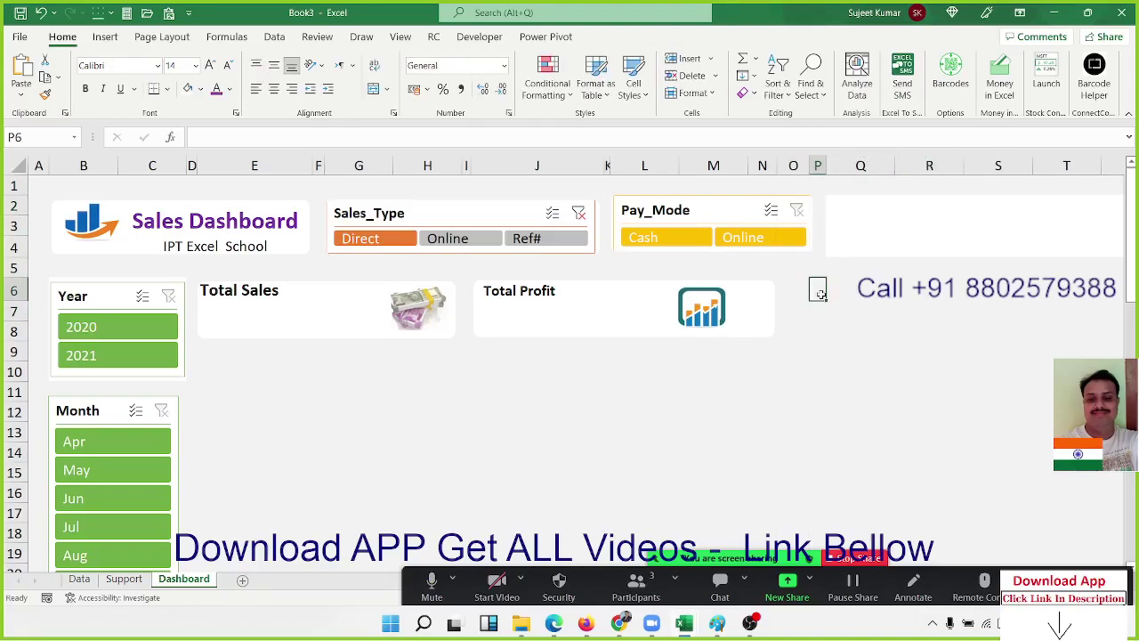
key("Right")
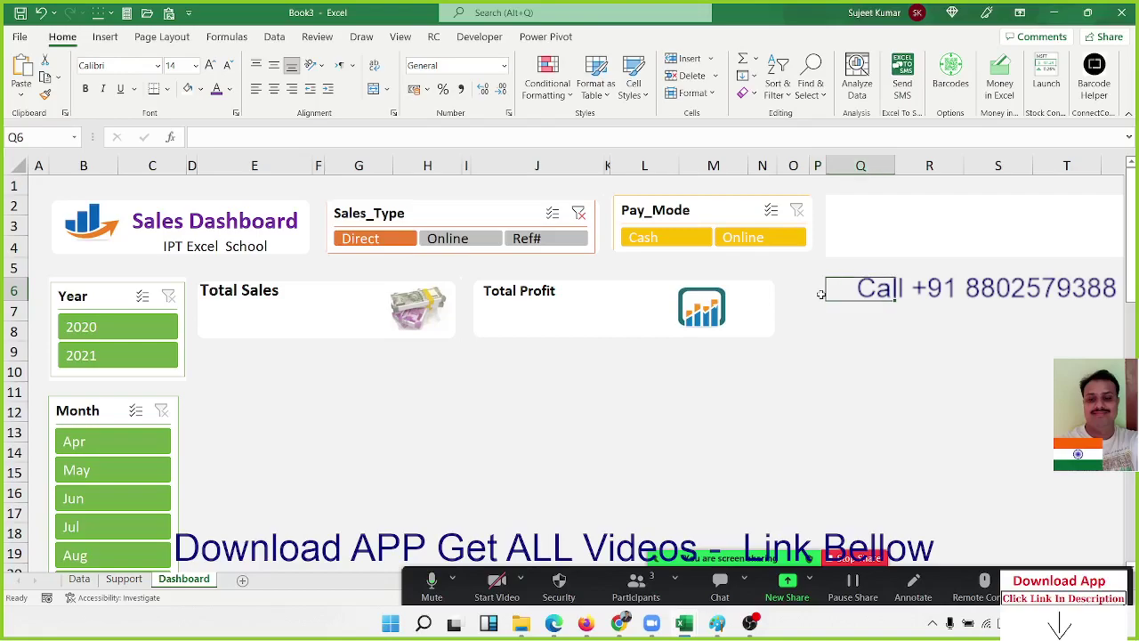
key("ctrl+z")
key("ctrl+z")
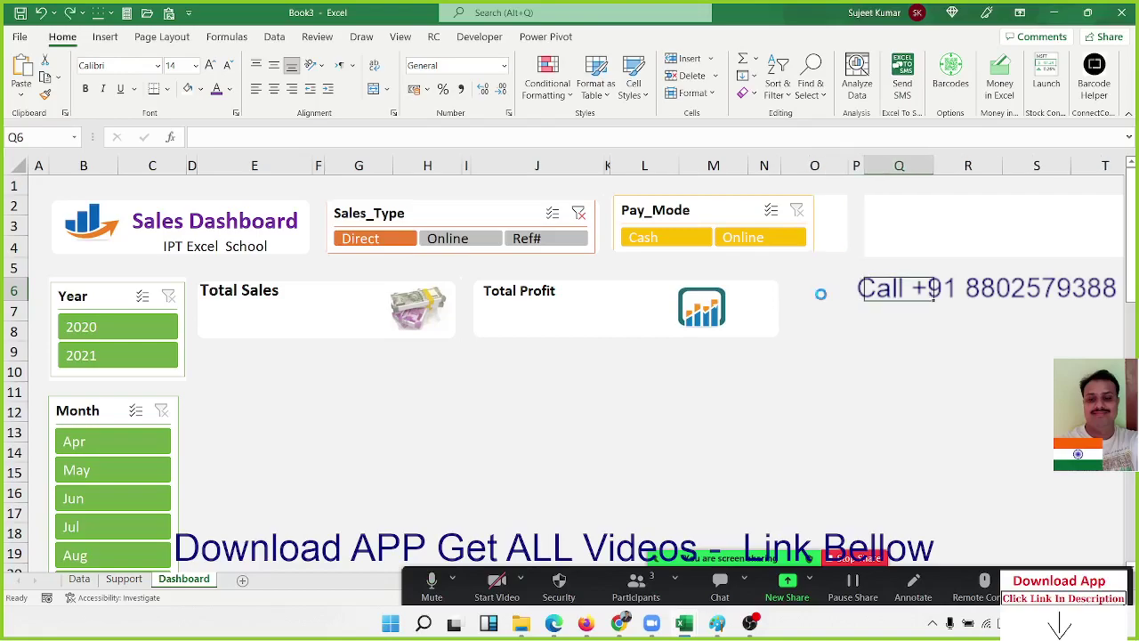
key("ctrl+z")
key("ctrl+z")
key("Right")
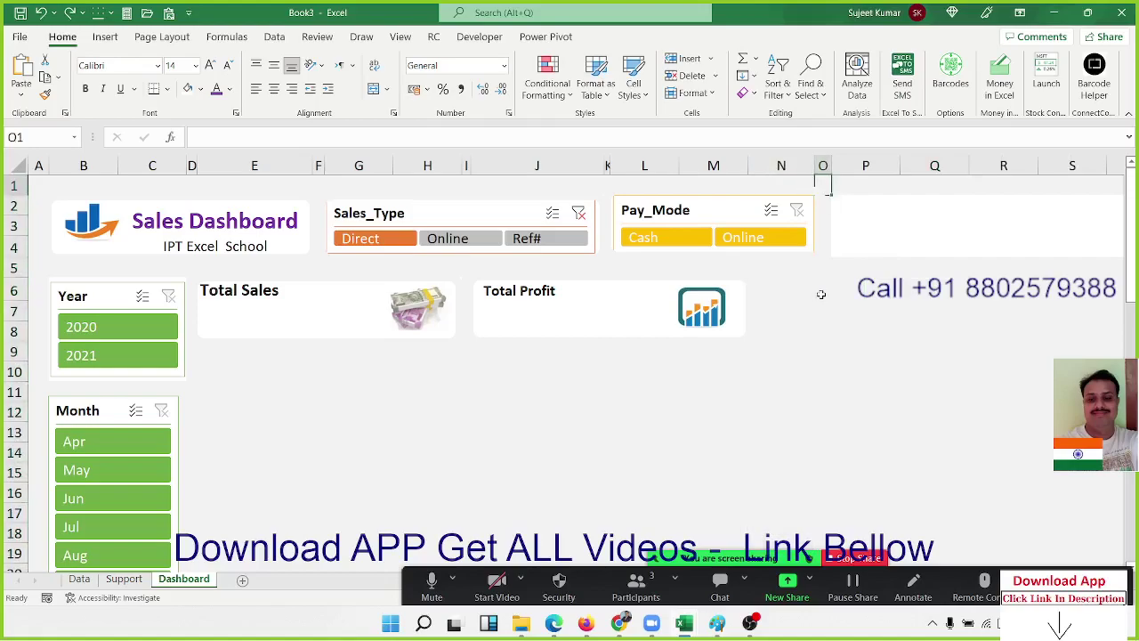
left_click(740, 312)
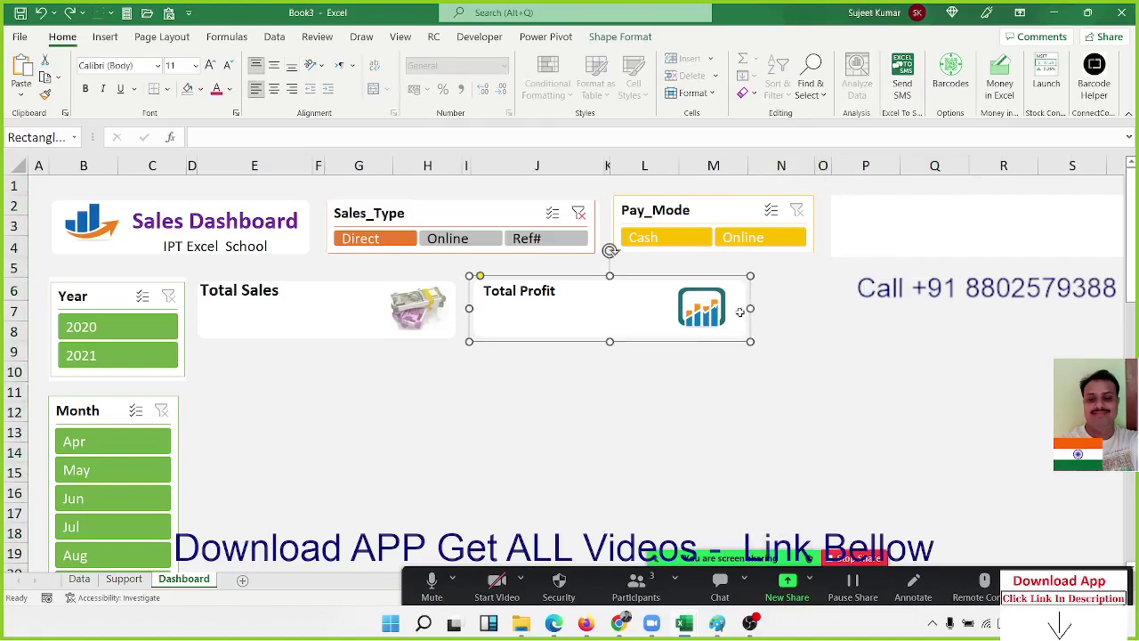
Narrow column N to leave a gap after the Total Profit card
left_click(844, 294)
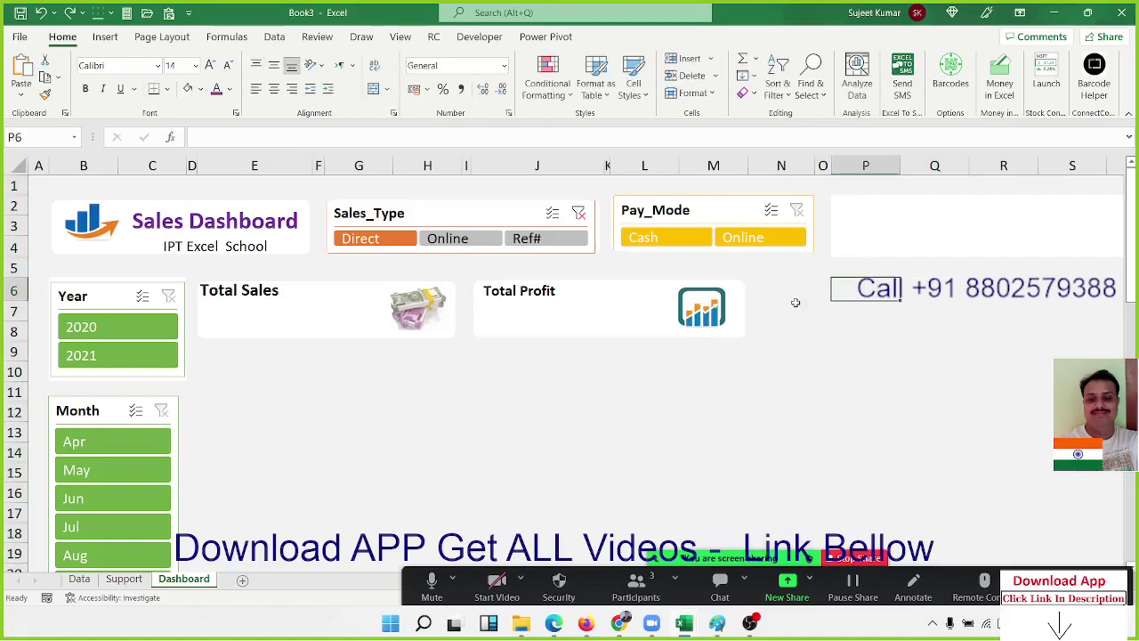
left_click(822, 307)
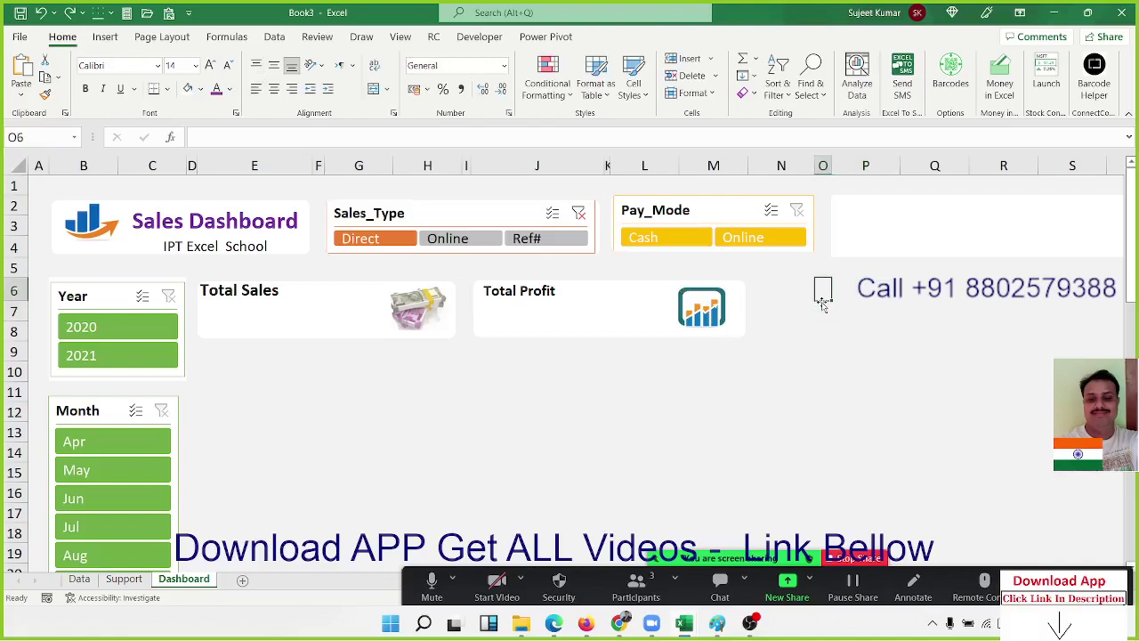
key("Up")
key("Right")
key("Left")
key("Left")
key("Right")
key("Left")
key("Right")
key("Left")
key("Right")
key("Left")
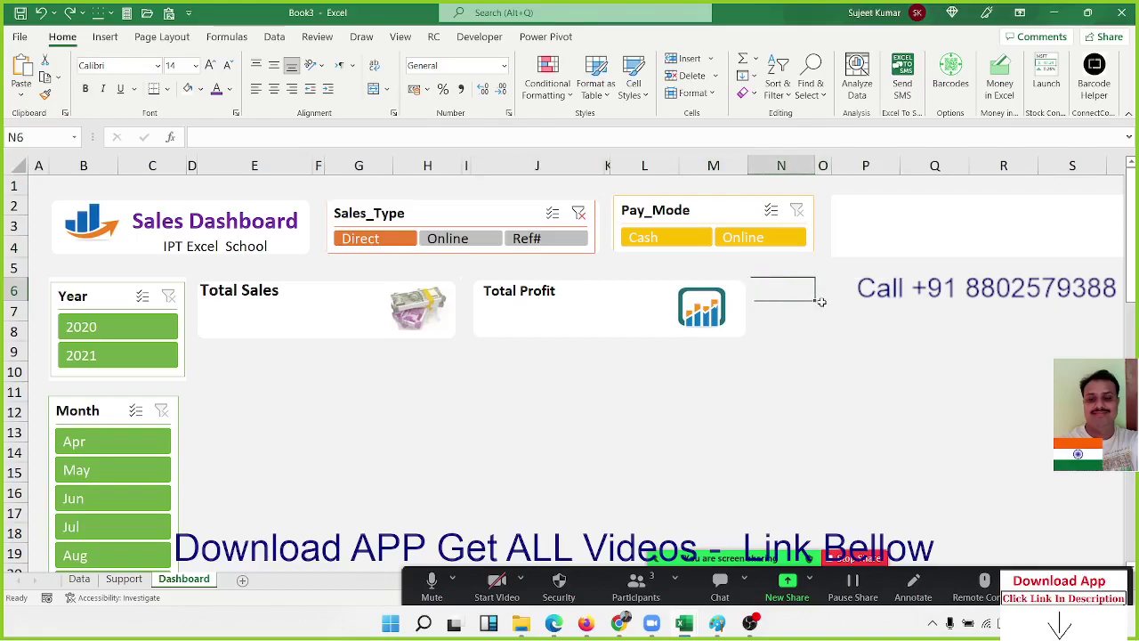
left_click_drag(813, 173, 774, 172)
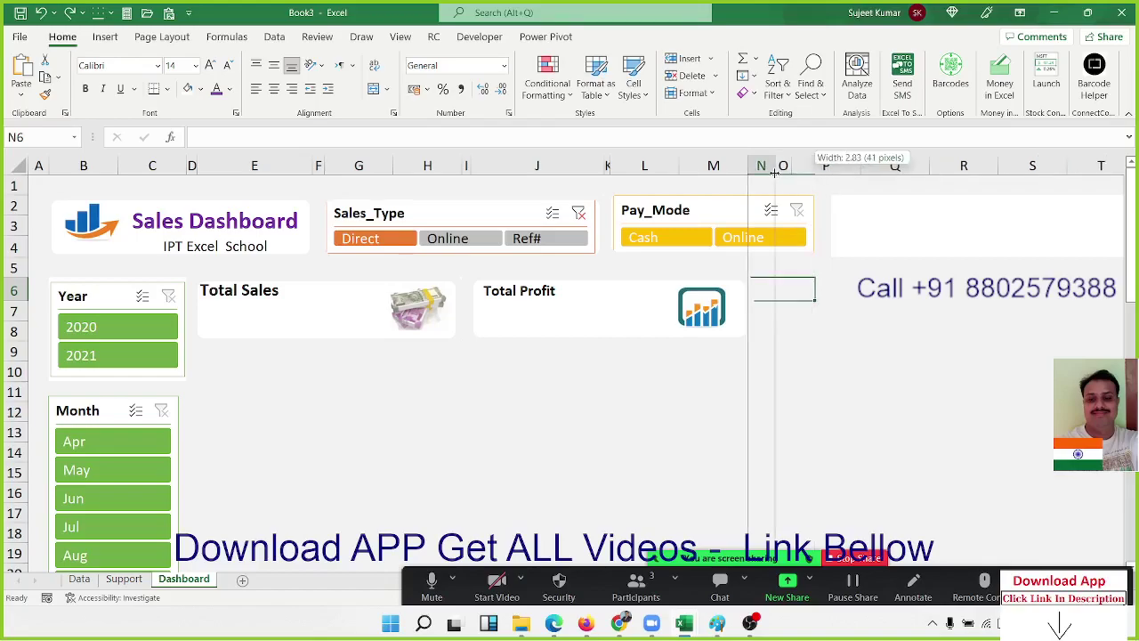
Fill cells O6:R8 with white
left_click(783, 290)
left_click_drag(788, 290, 964, 290)
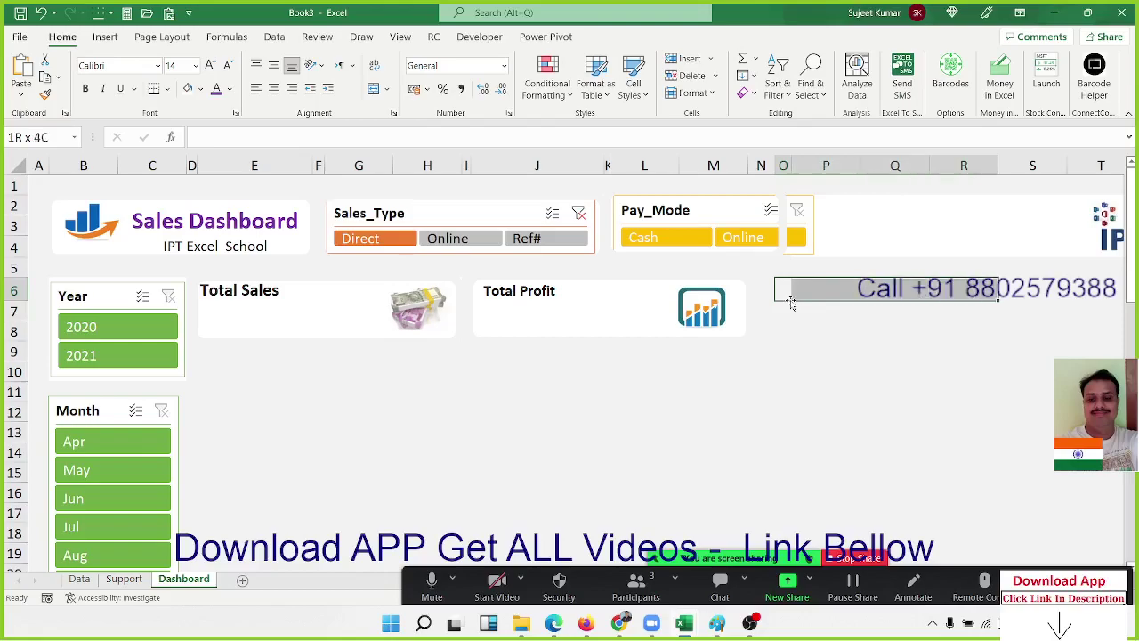
left_click_drag(791, 304, 790, 301)
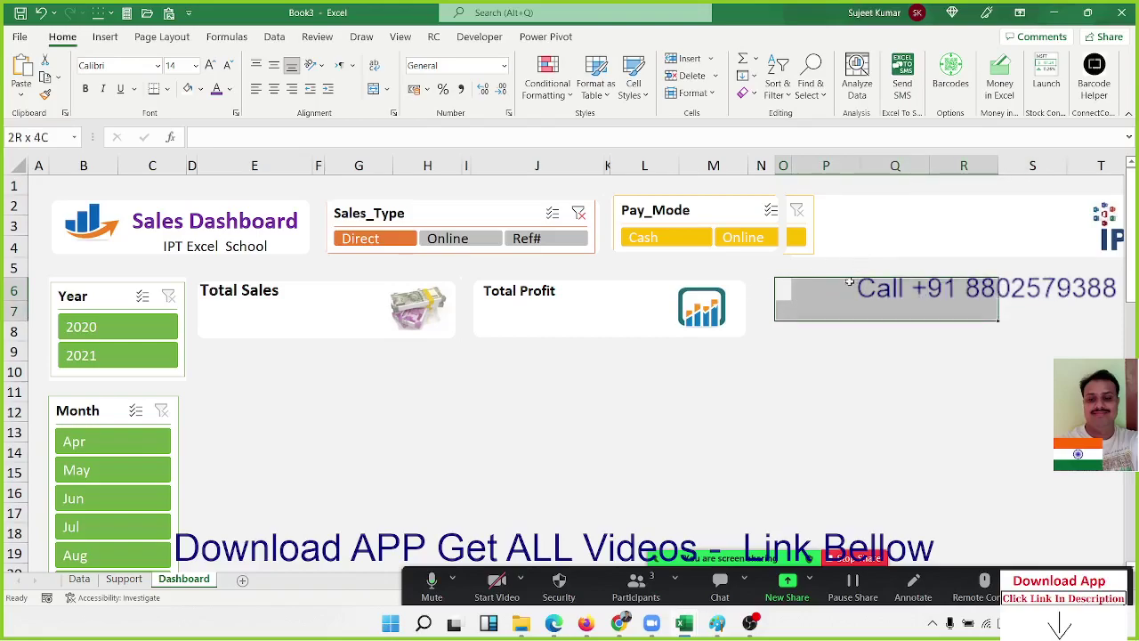
key("shift+Down")
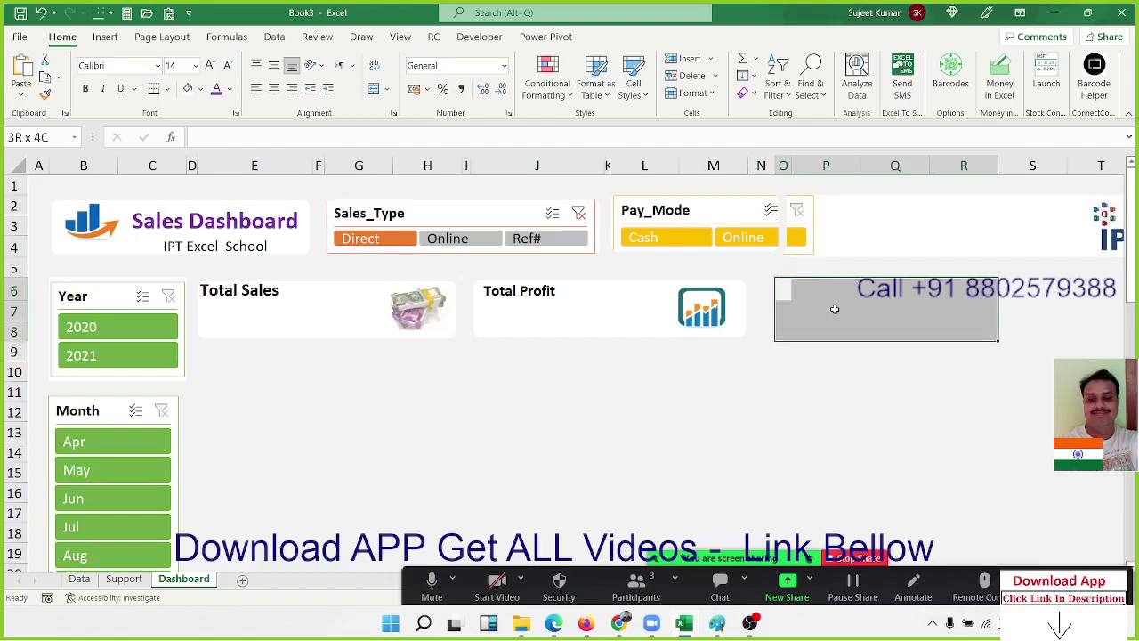
left_click(188, 89)
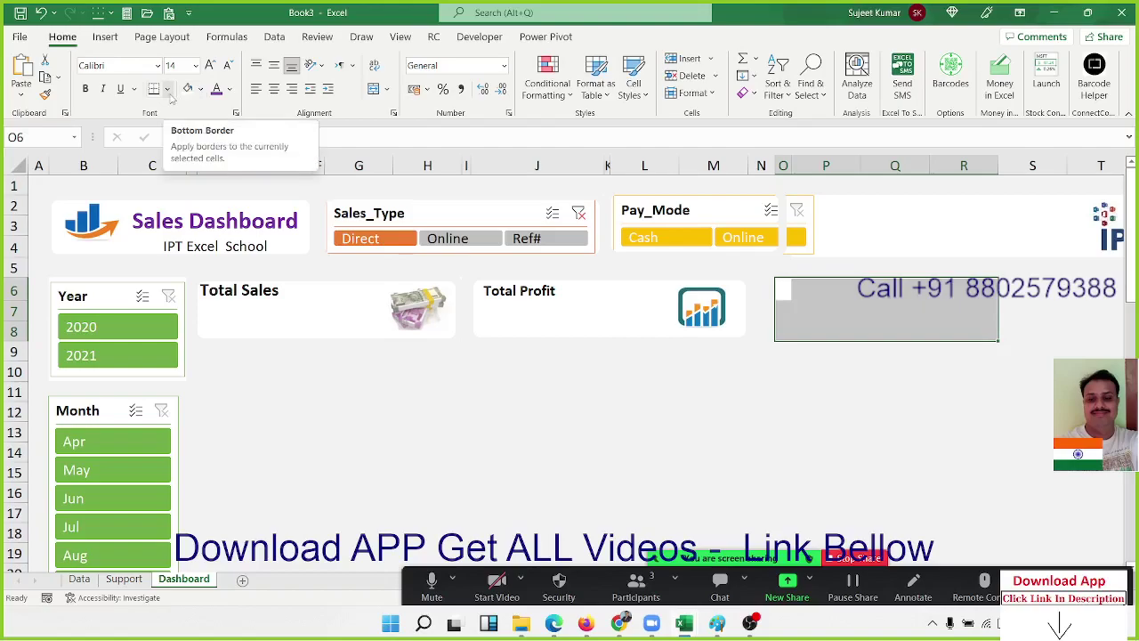
left_click(841, 393)
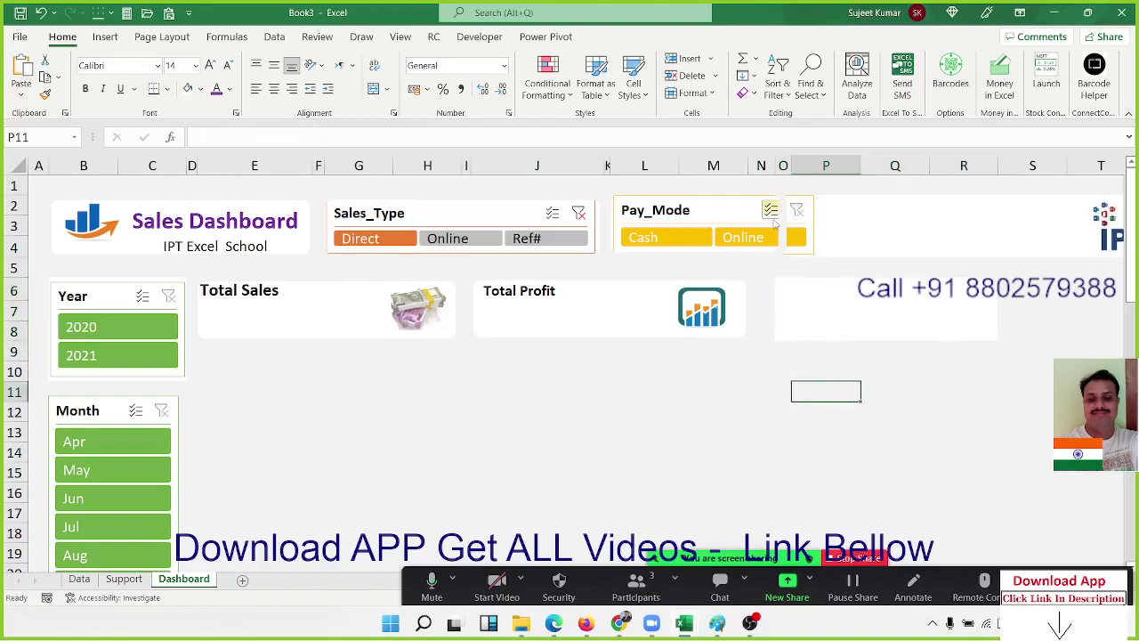
left_click(772, 204)
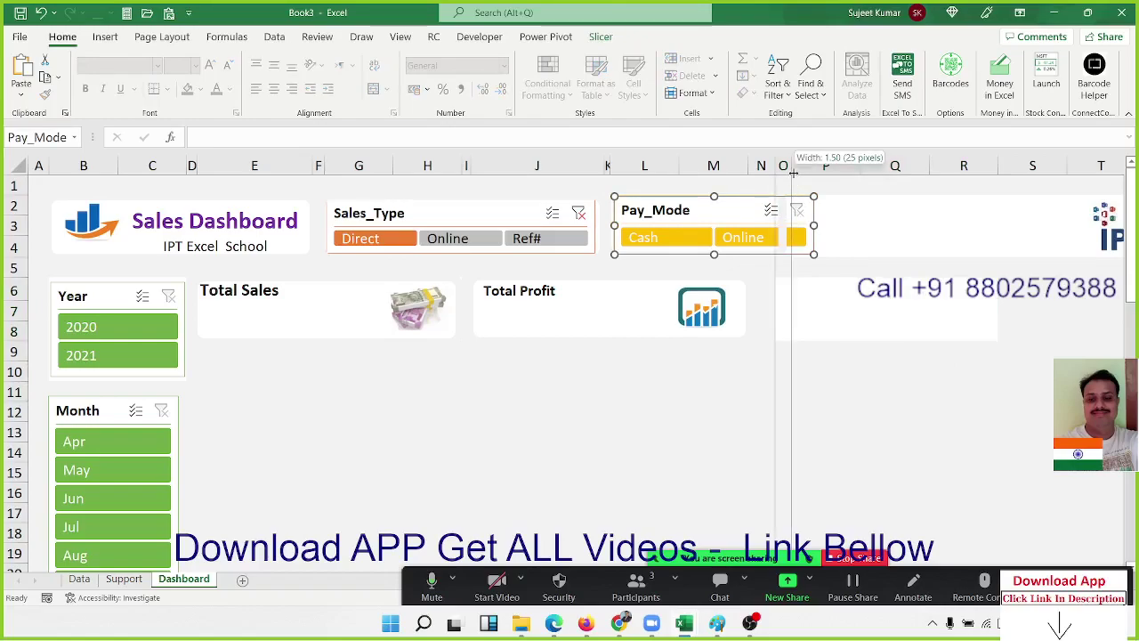
left_click(826, 164)
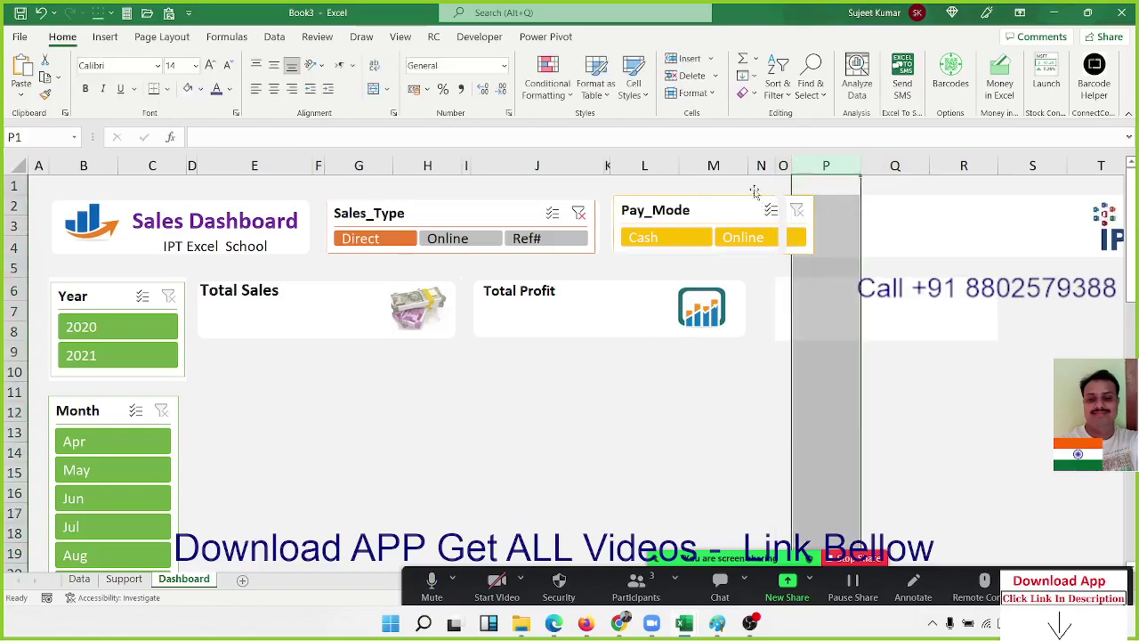
left_click_drag(748, 166, 747, 165)
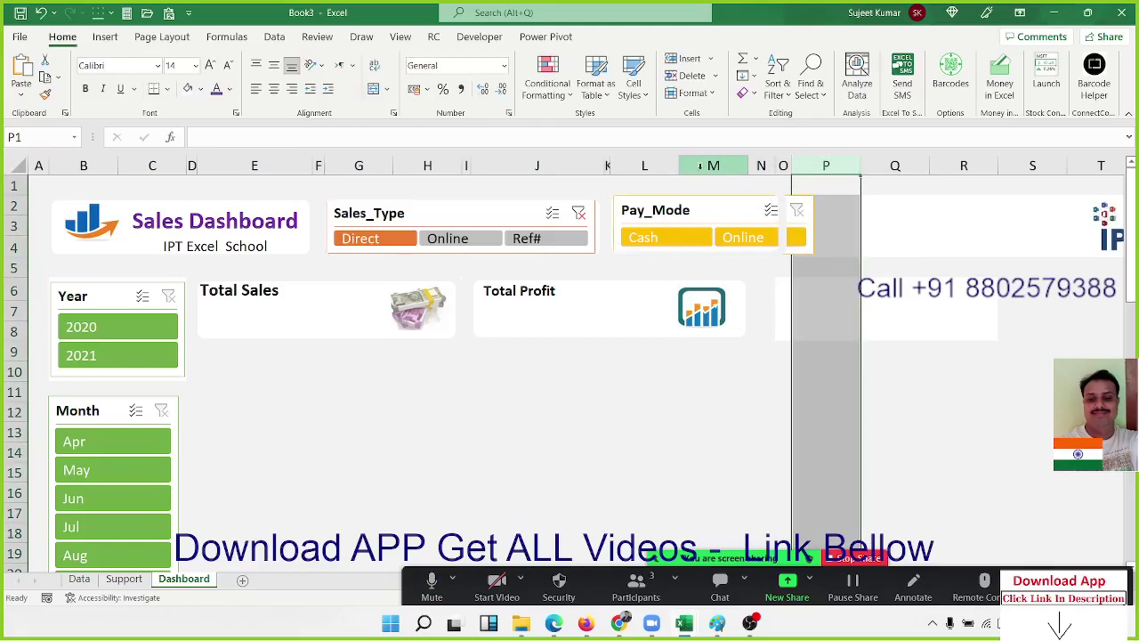
left_click(681, 166)
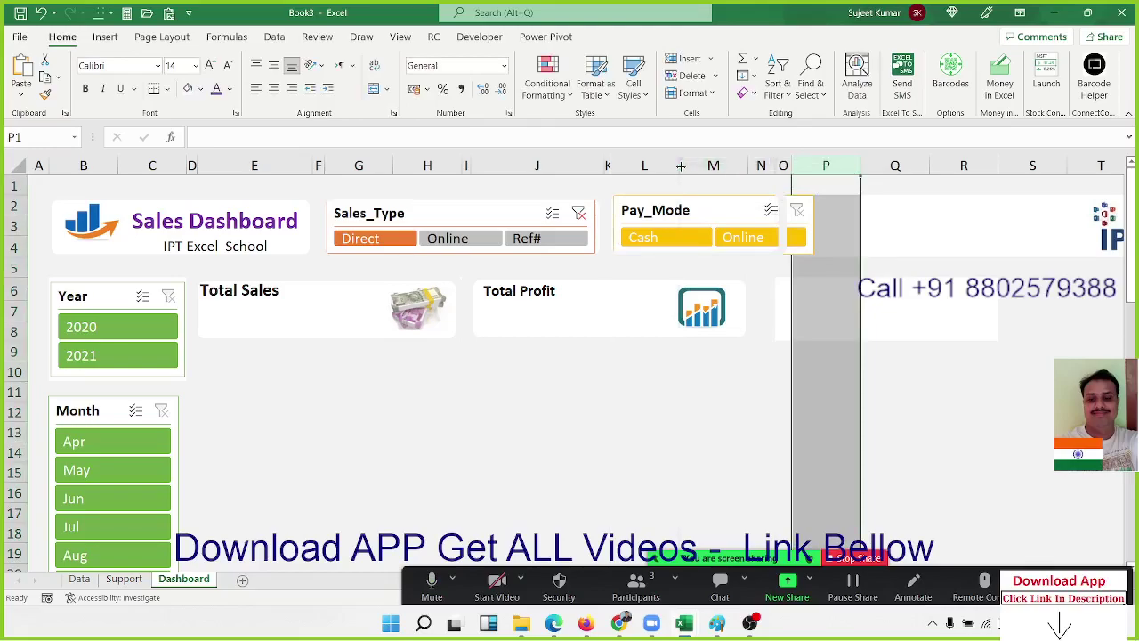
Fill cells P2:R4 beside the Pay_Mode slicer with white
left_click(894, 239)
left_click(858, 211)
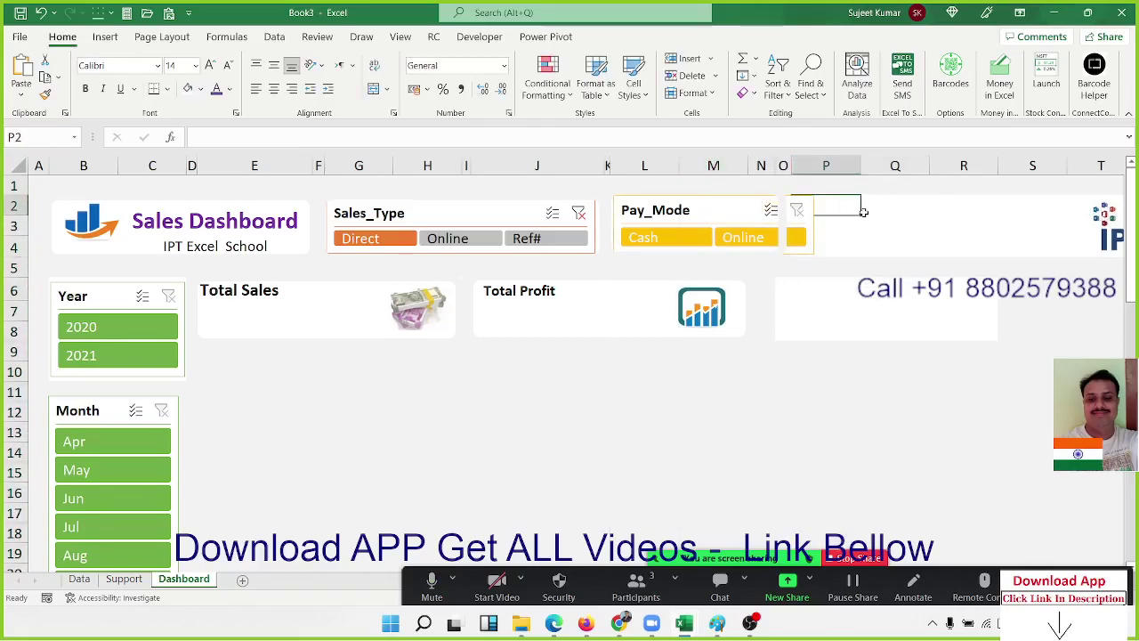
left_click_drag(863, 212, 993, 251)
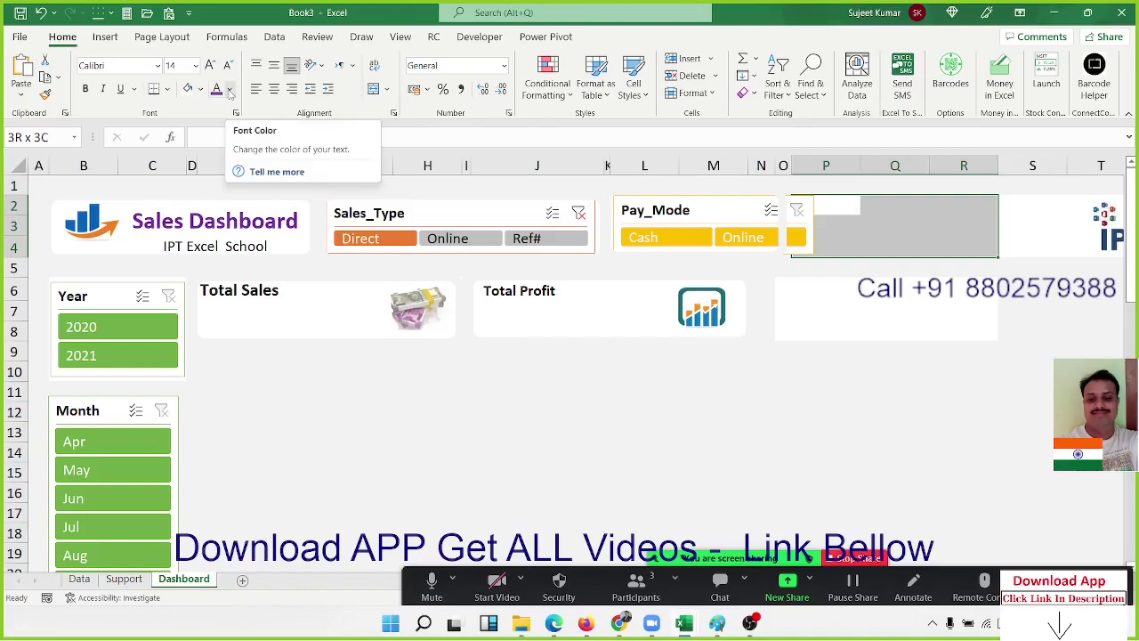
left_click(201, 90)
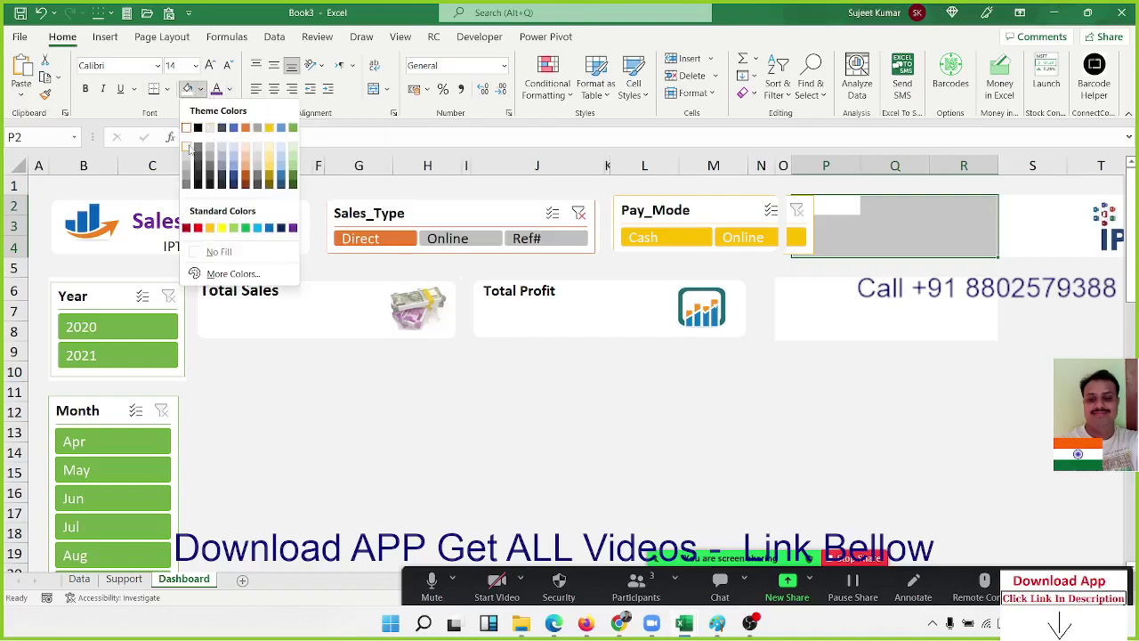
left_click(187, 148)
left_click(899, 432)
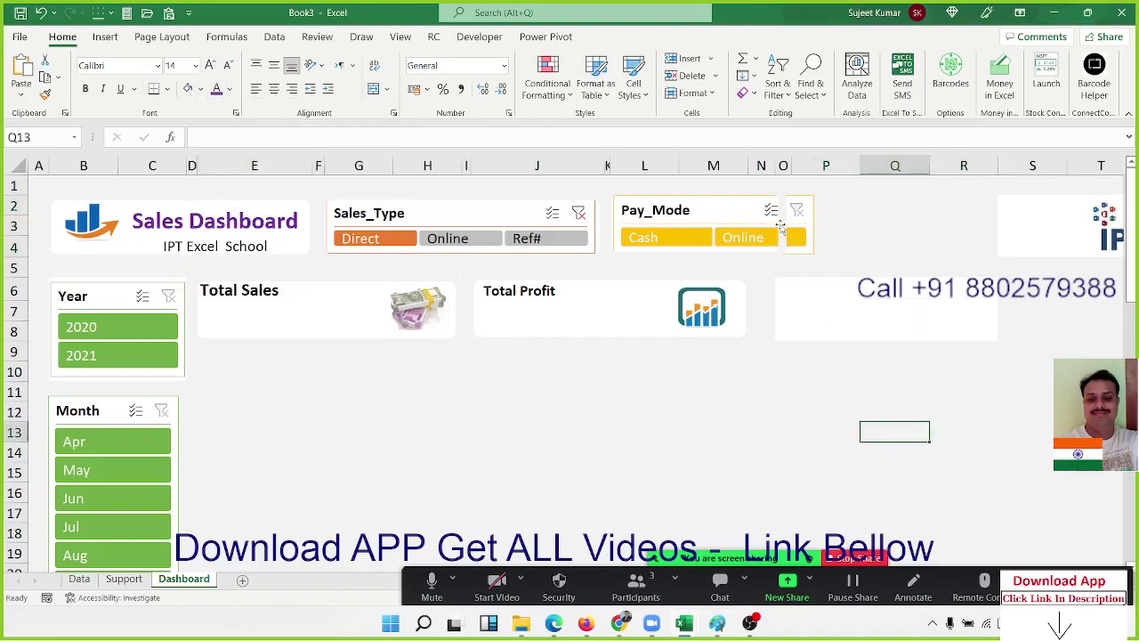
Widen the card rectangle behind the Pay_Mode slicer
left_click(780, 226)
left_click_drag(783, 223, 817, 224)
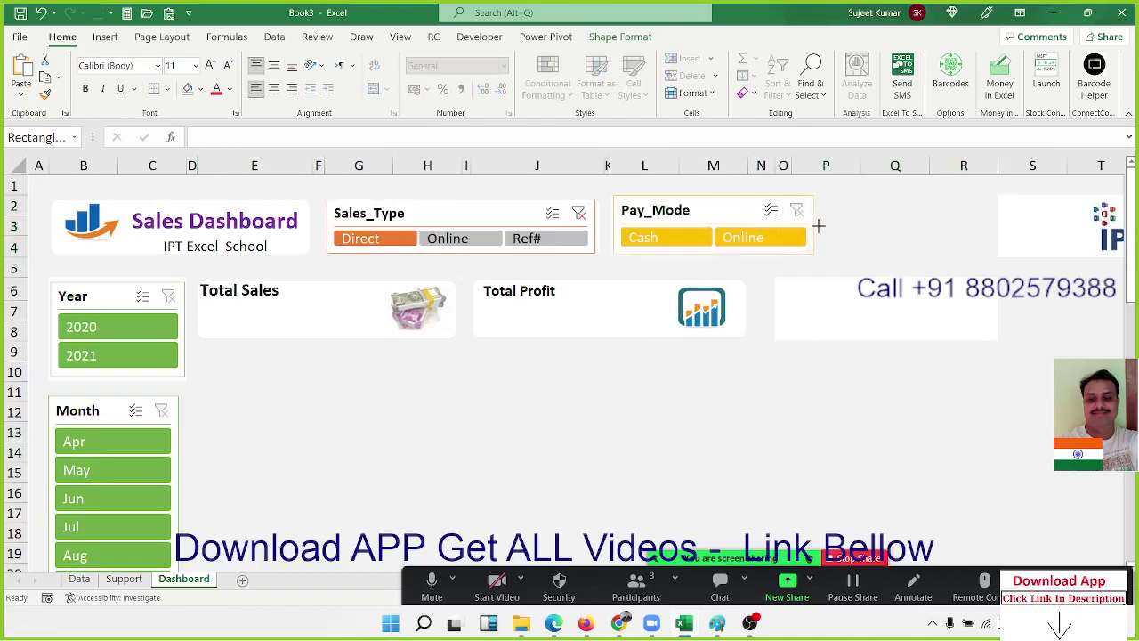
left_click(832, 230)
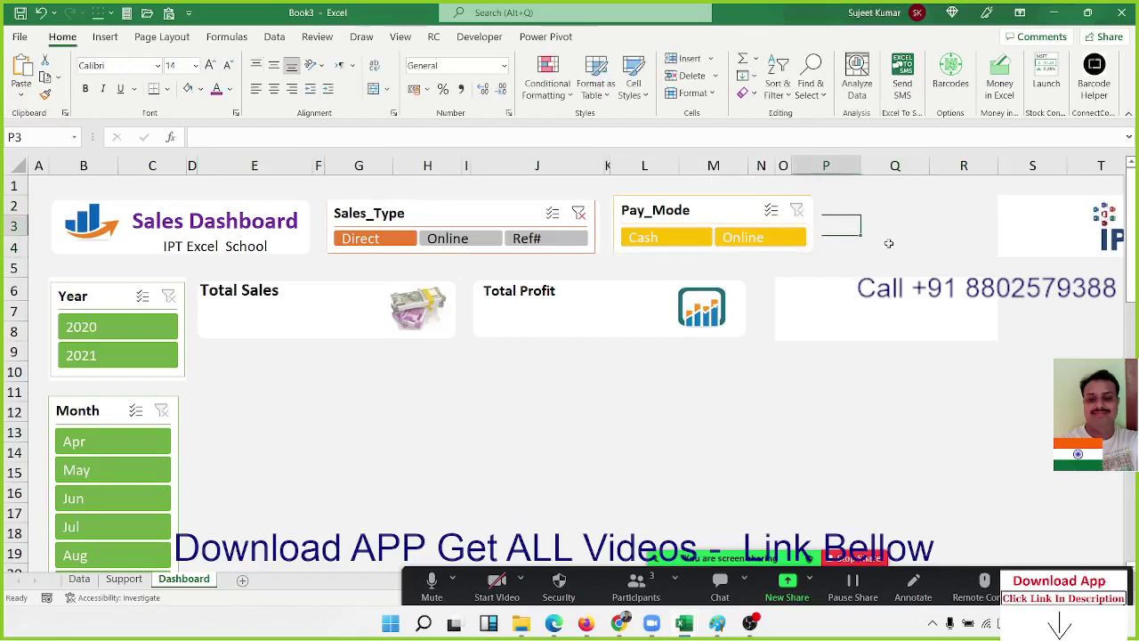
left_click(936, 217)
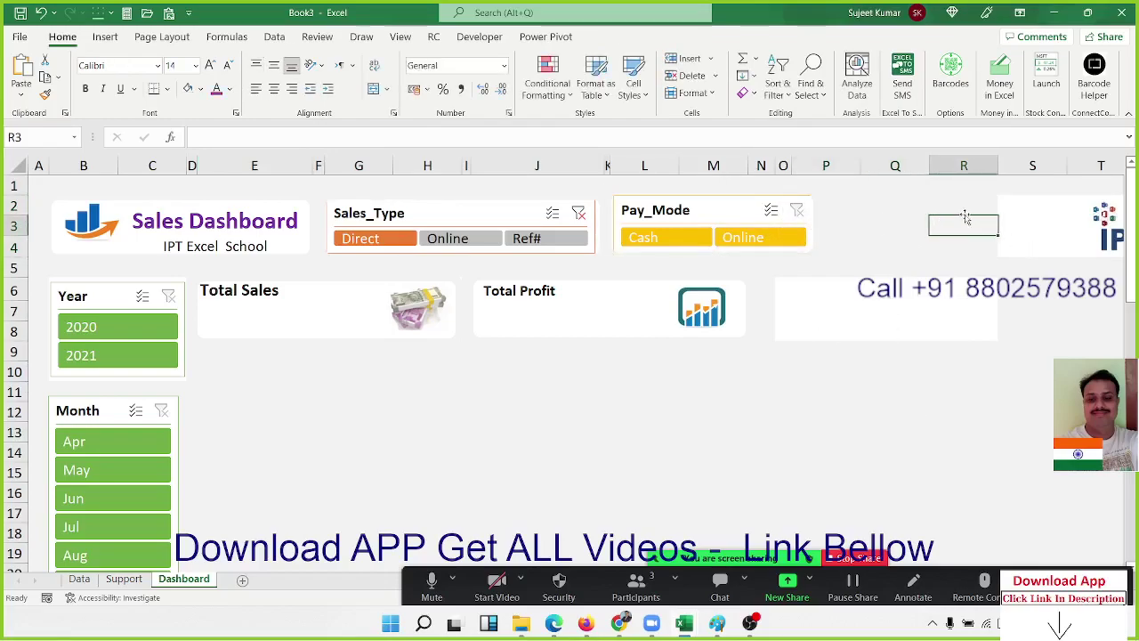
left_click(1021, 228)
left_click(829, 288)
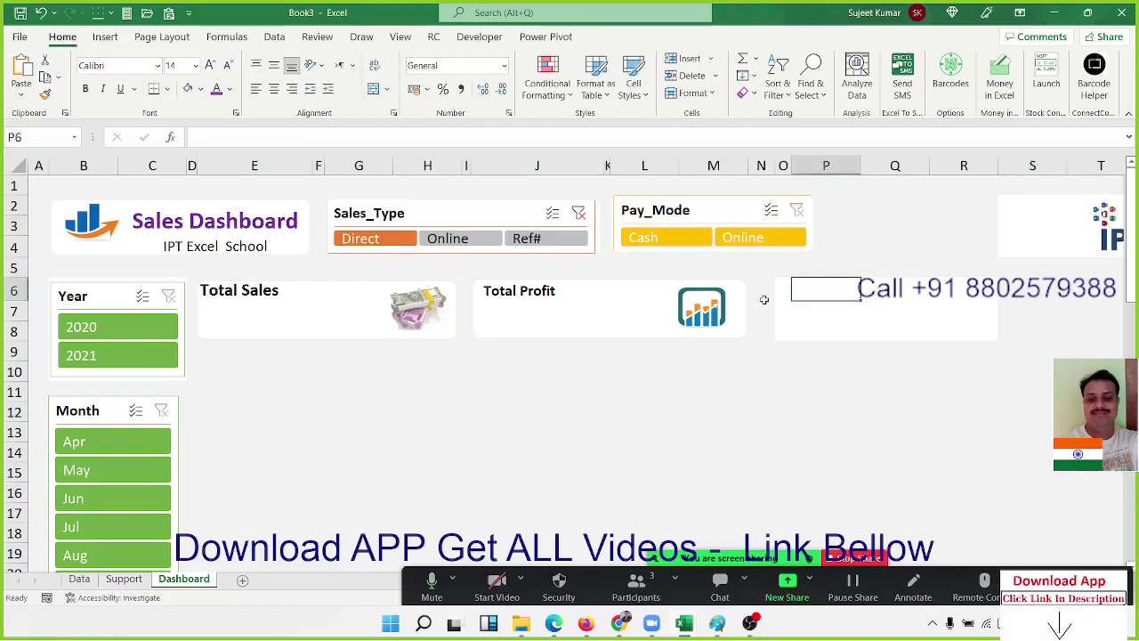
Adjust the third KPI card's right and left edges to fit O6:R8
left_click(750, 306)
left_click(817, 312)
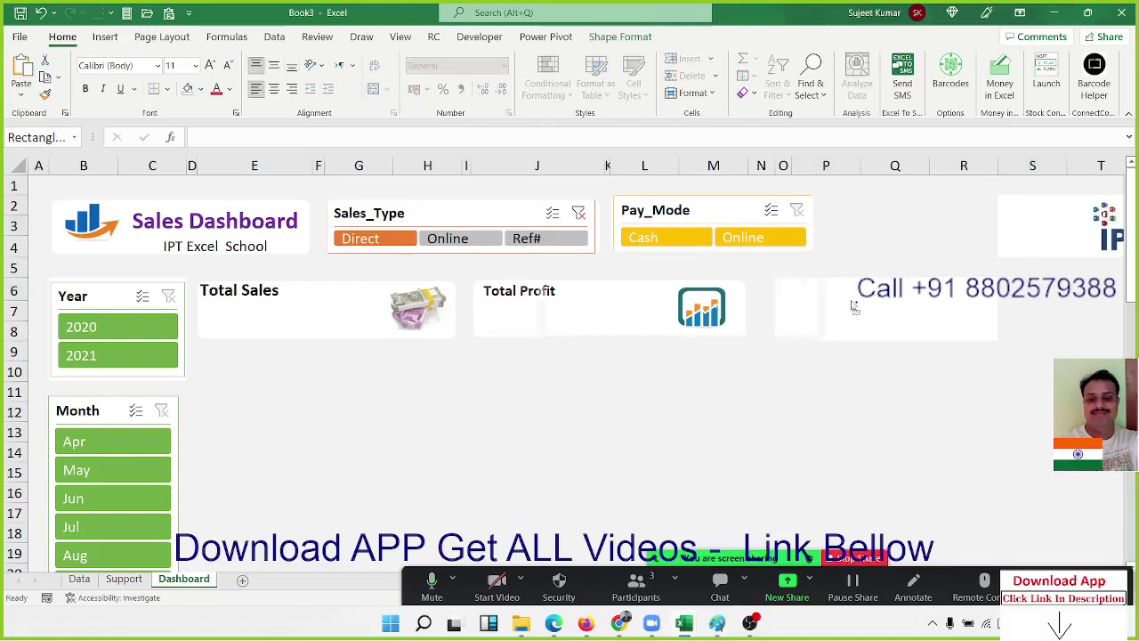
left_click(1046, 307)
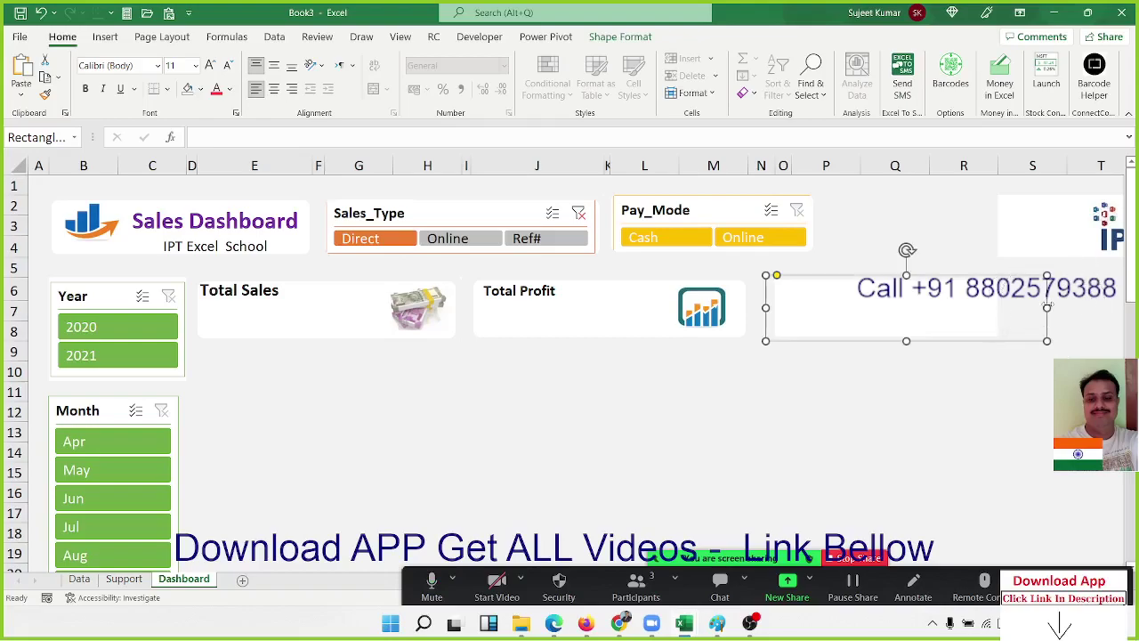
left_click_drag(1045, 307, 992, 303)
left_click(921, 371)
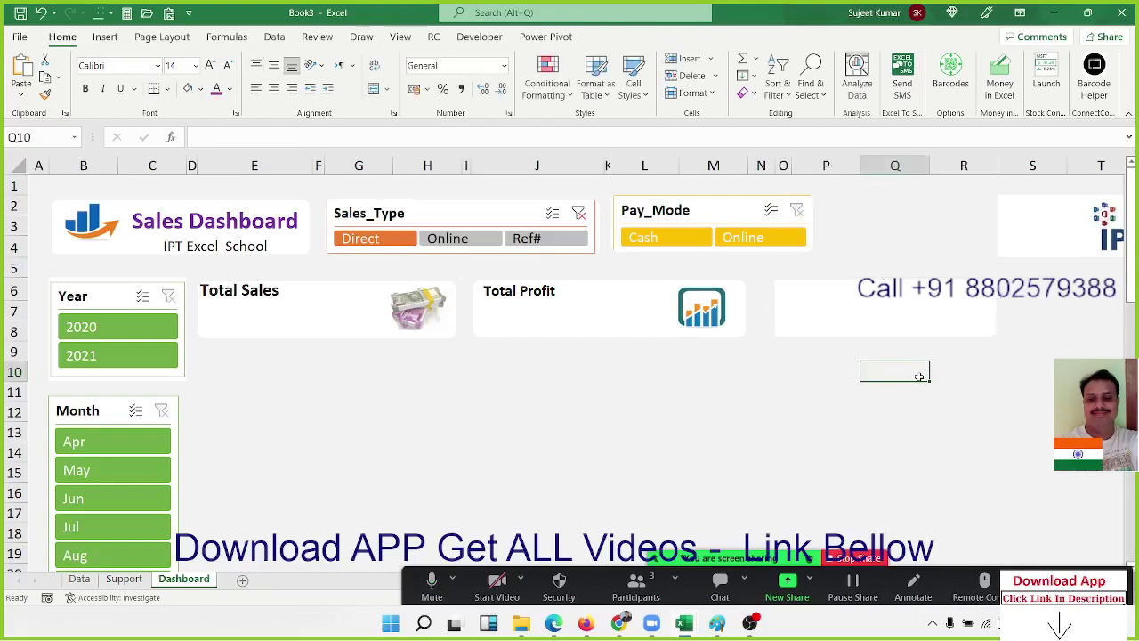
left_click(810, 307)
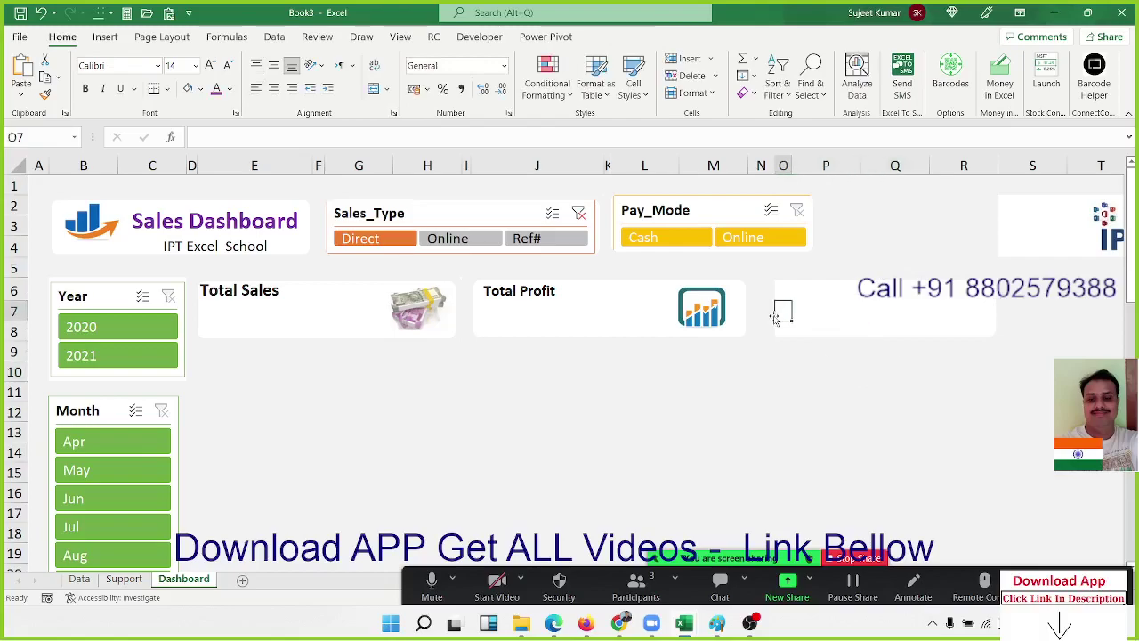
left_click(769, 312)
left_click_drag(765, 307, 770, 302)
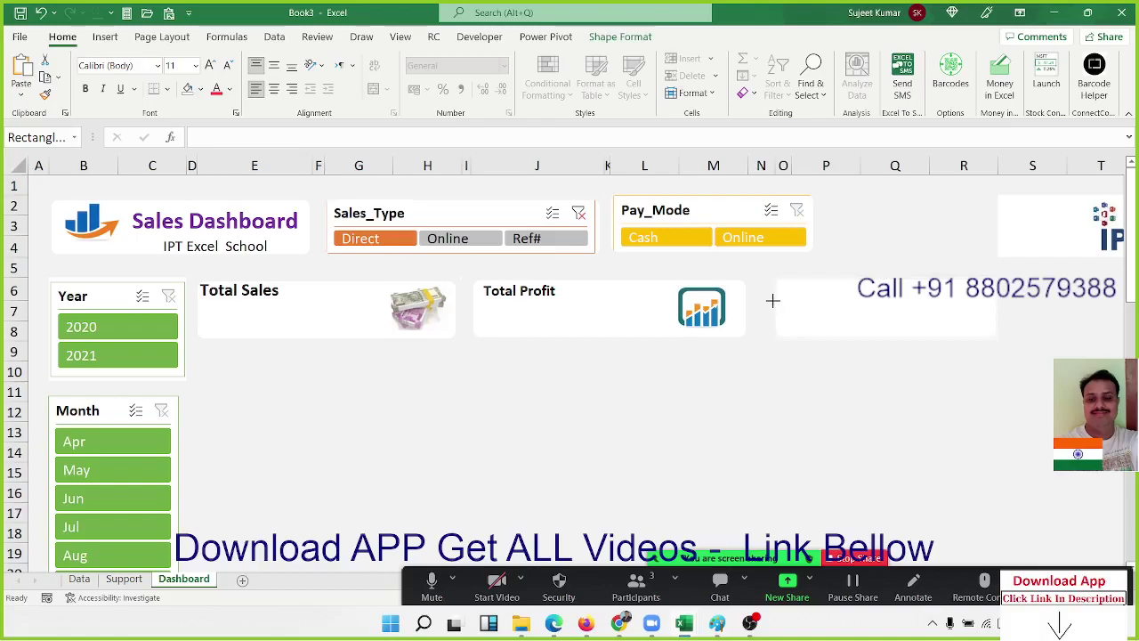
left_click(801, 365)
Merge and center O6:R6 and title the third card 'Profit %'
left_click(804, 312)
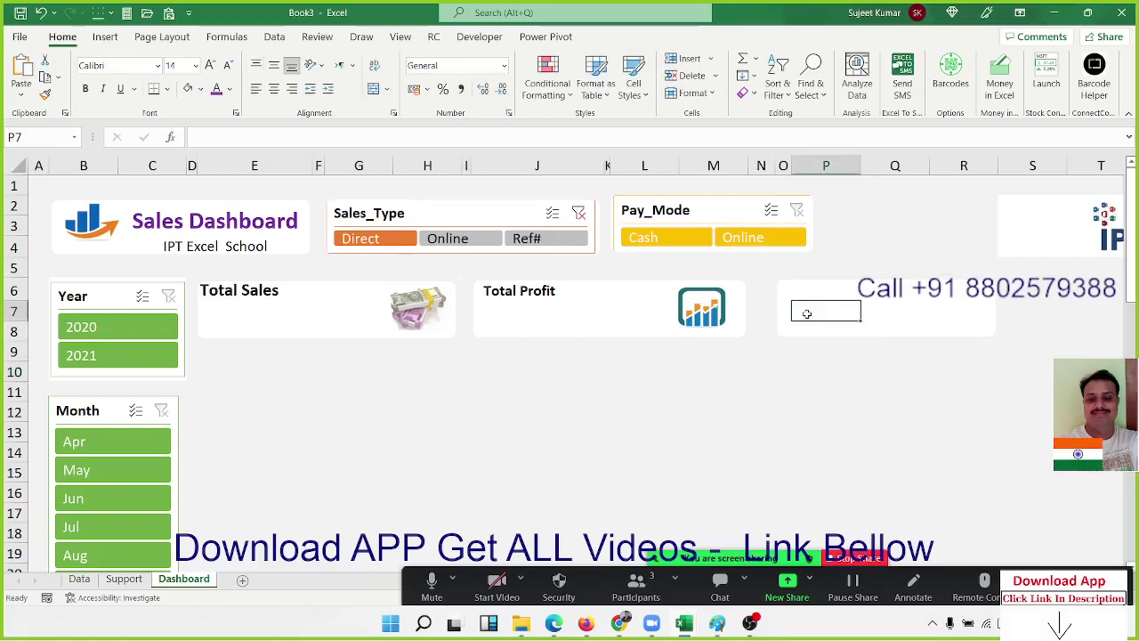
key("Up")
key("Left")
key("shift+Right")
key("shift+Right")
key("shift+Right")
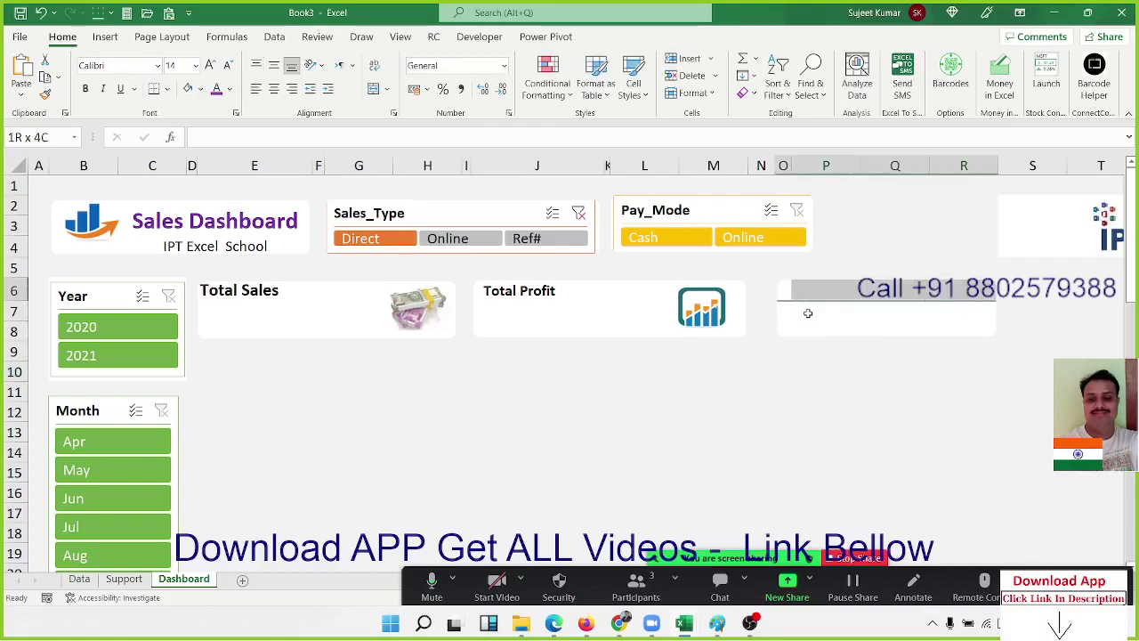
left_click(377, 91)
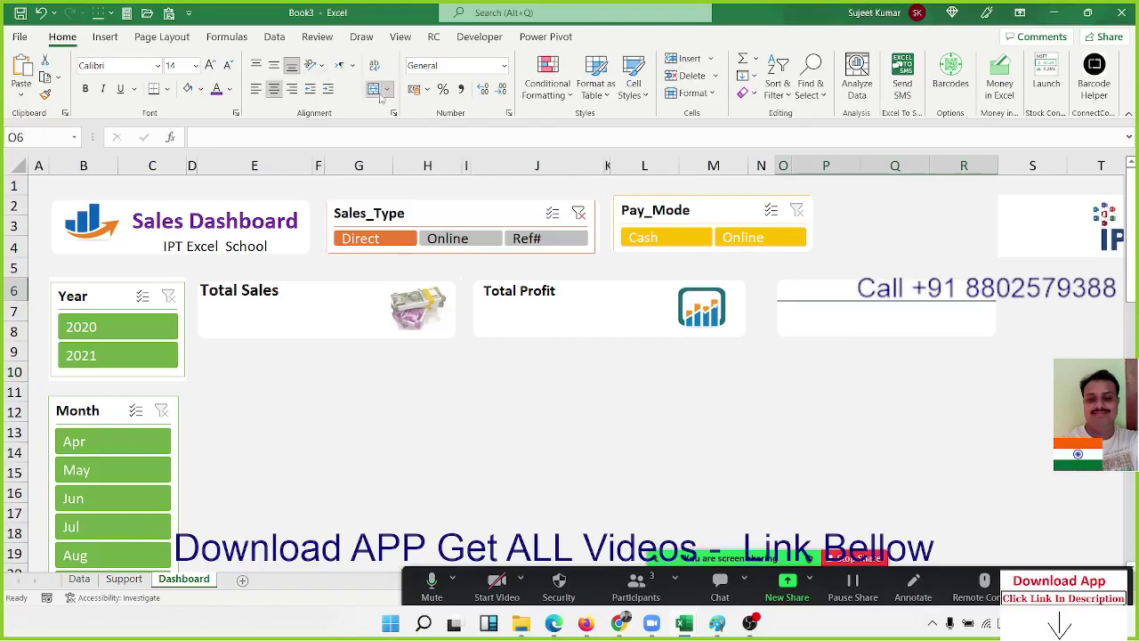
type("Total")
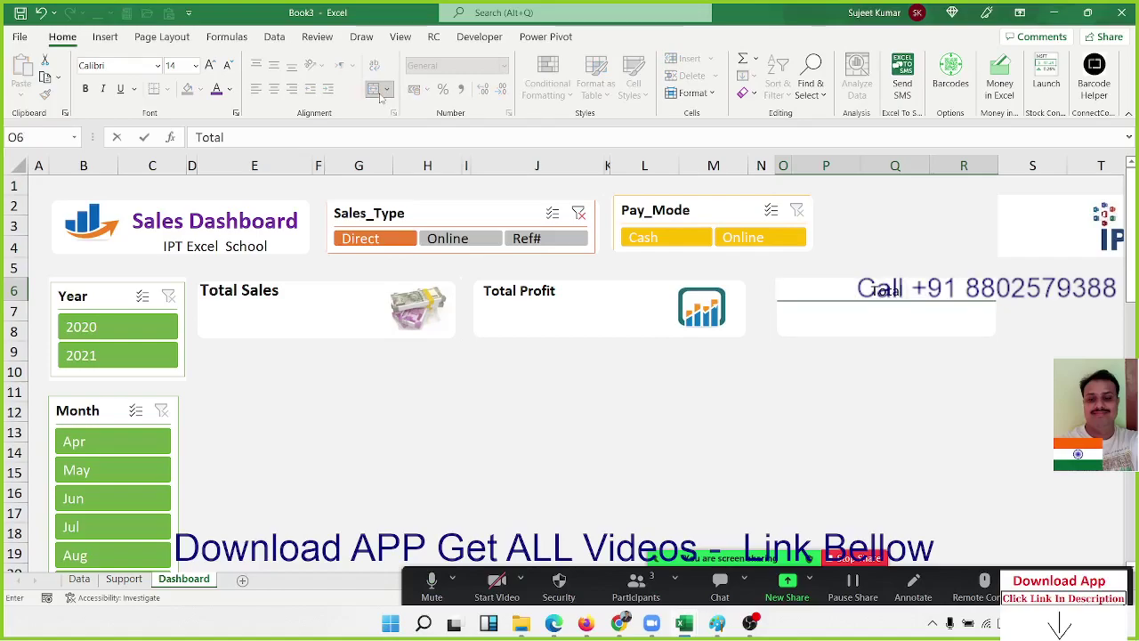
key("BackSpace")
key("BackSpace")
key("BackSpace")
key("BackSpace")
type("Profit")
type(" %")
key("Return")
Merge O7:Q8 into a single value cell for the Profit % card
key("Right")
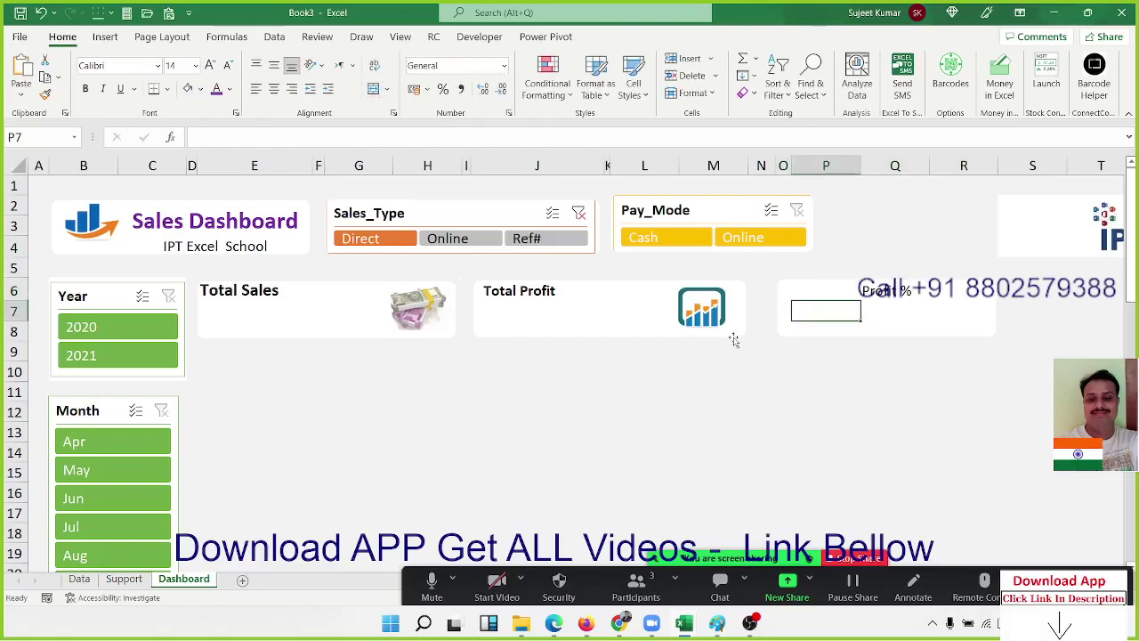
key("Left")
key("shift+Right")
key("shift+Right")
key("shift+Down")
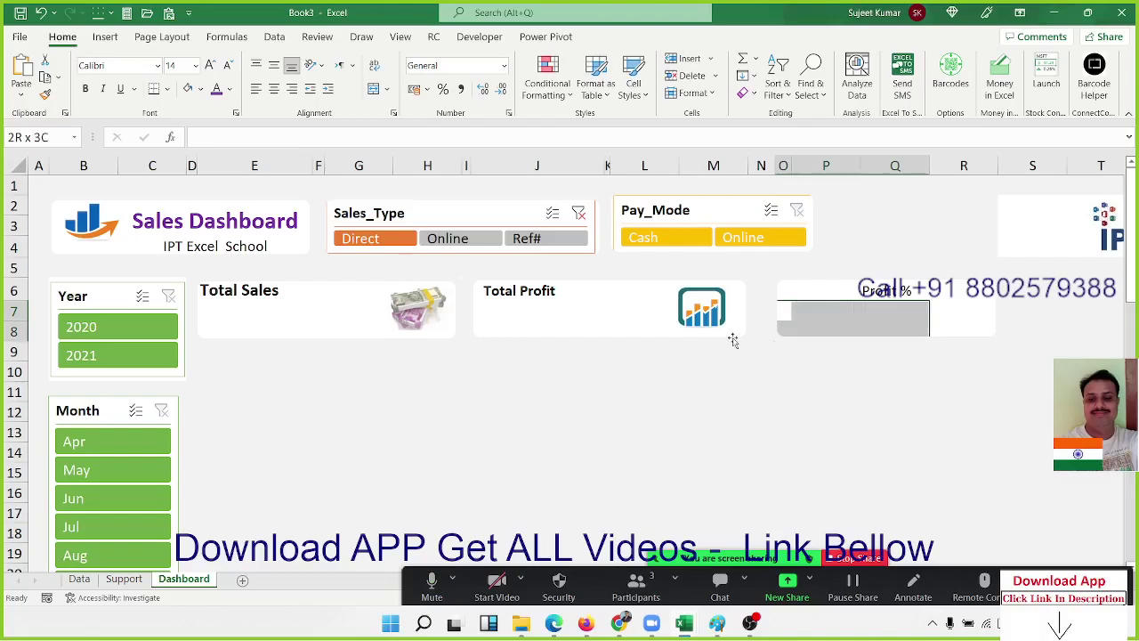
left_click(374, 91)
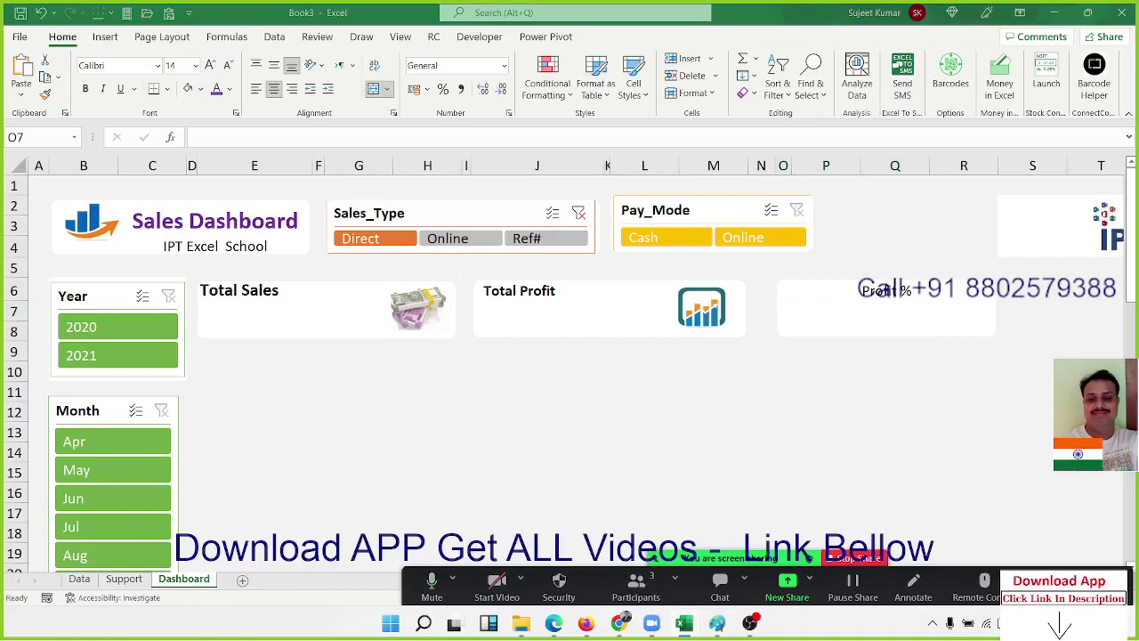
Paste the rupee-hand picture onto the card at R7, then show the Support sheet
left_click(916, 312)
left_click(965, 306)
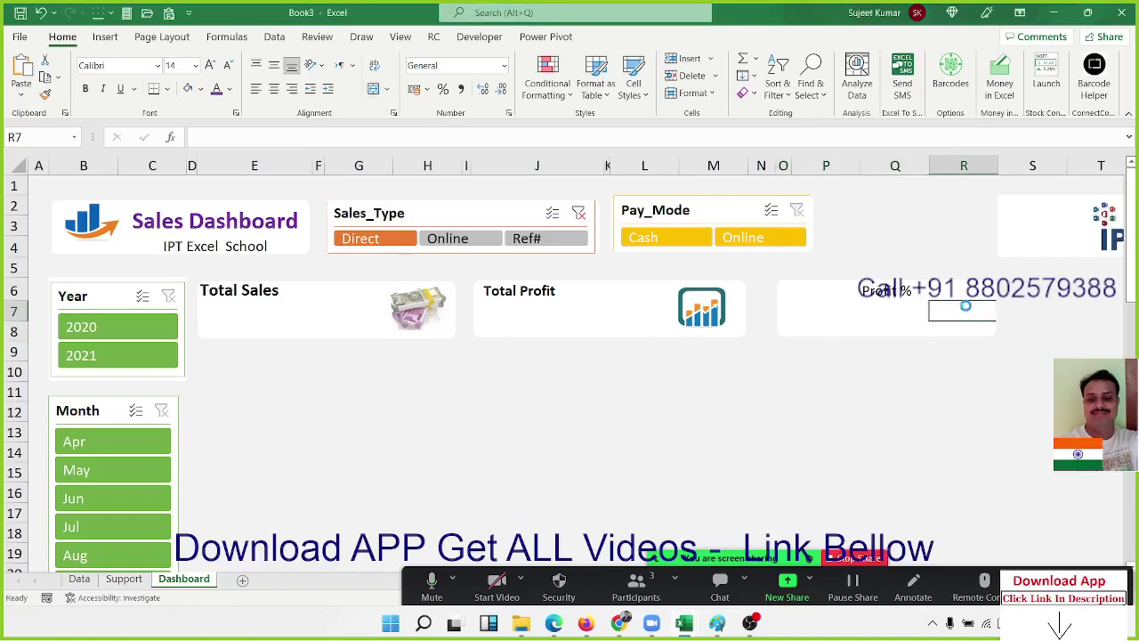
key("ctrl+v")
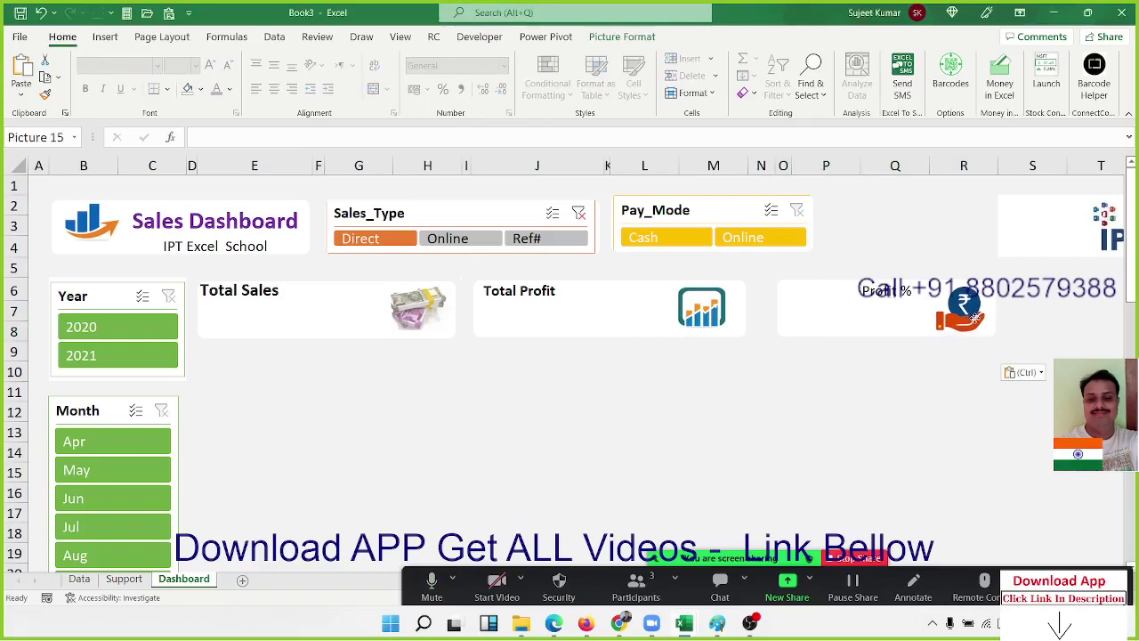
left_click(976, 318)
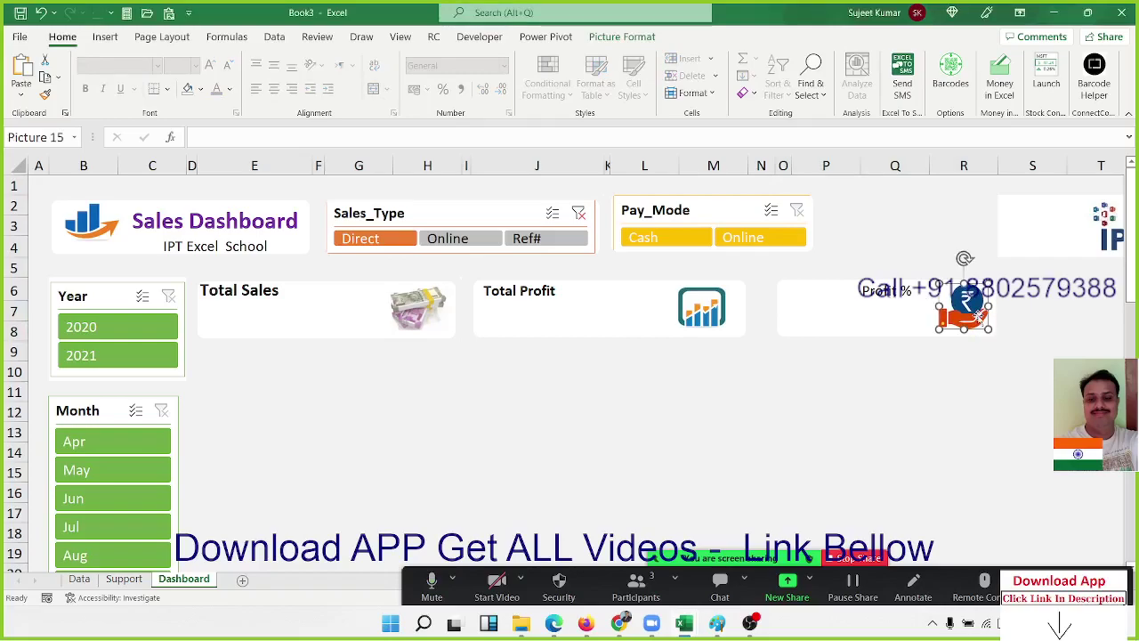
left_click(124, 578)
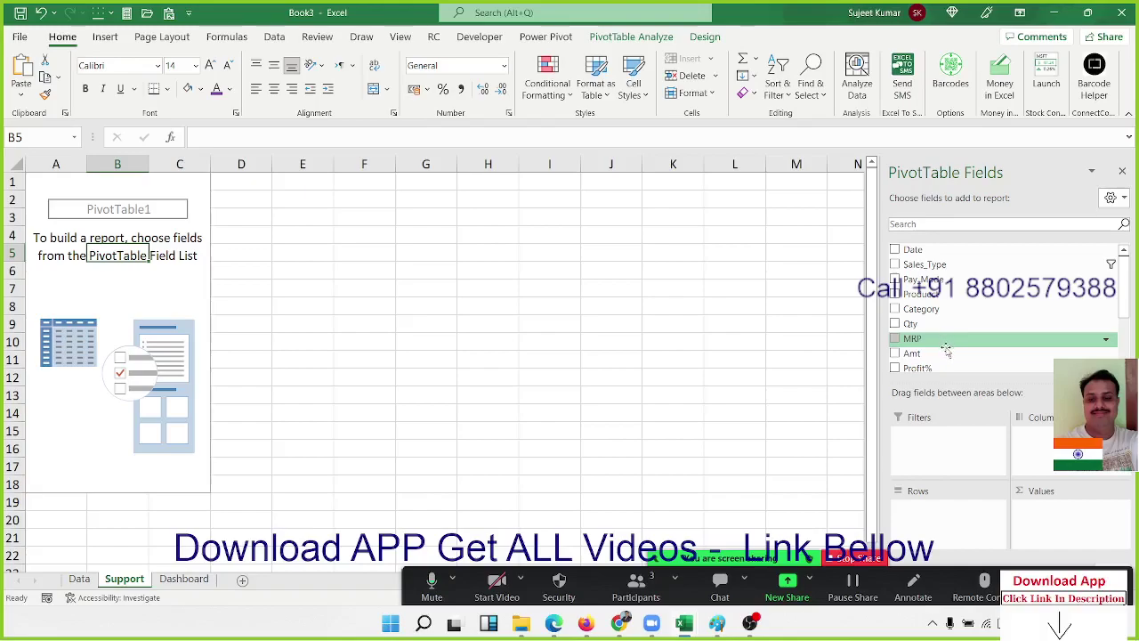
Place the Amt, Profit and Profit% fields into the Support pivot's values
left_click_drag(946, 342, 946, 507)
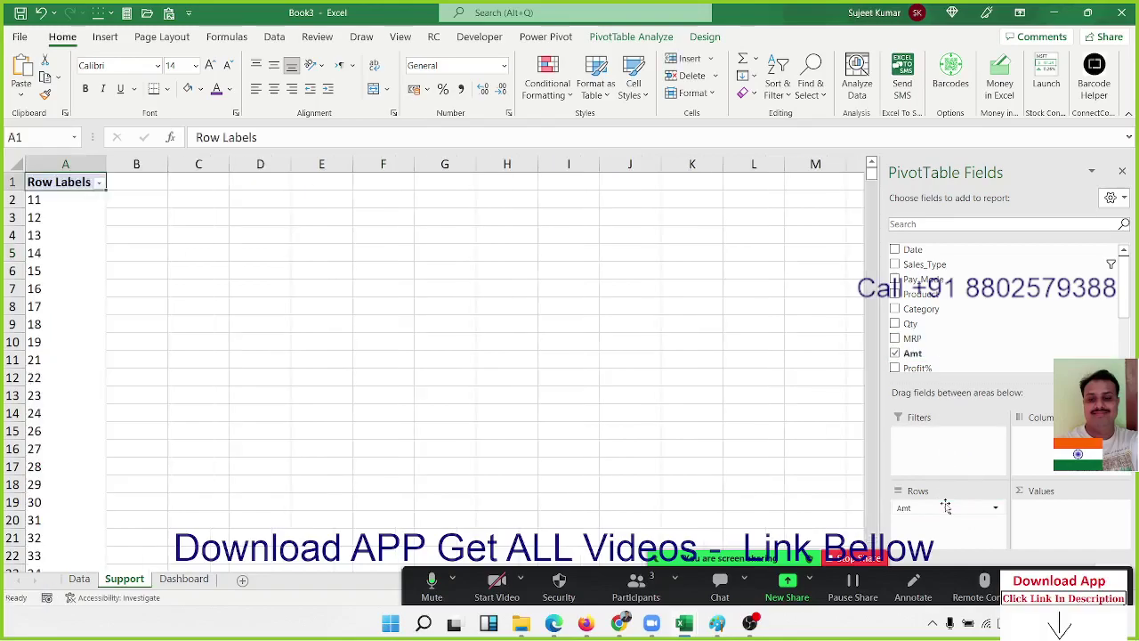
scroll(934, 360, "down", 2)
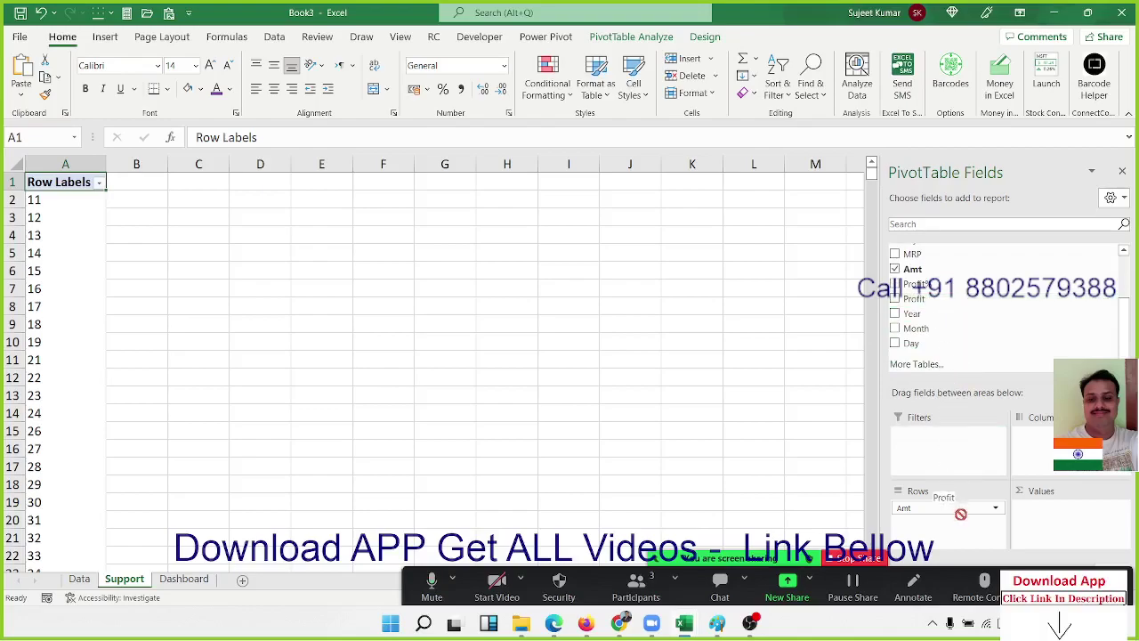
left_click_drag(935, 303, 938, 521)
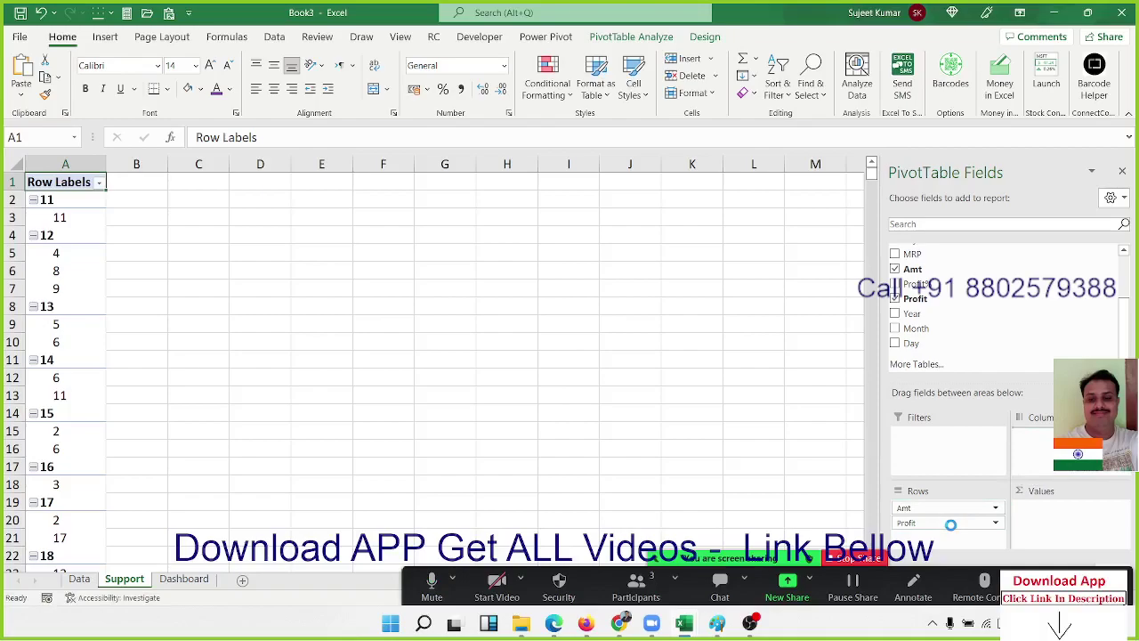
mouse_move(952, 508)
left_mouse_down()
mouse_move(1032, 434)
mouse_move(1066, 517)
left_mouse_up()
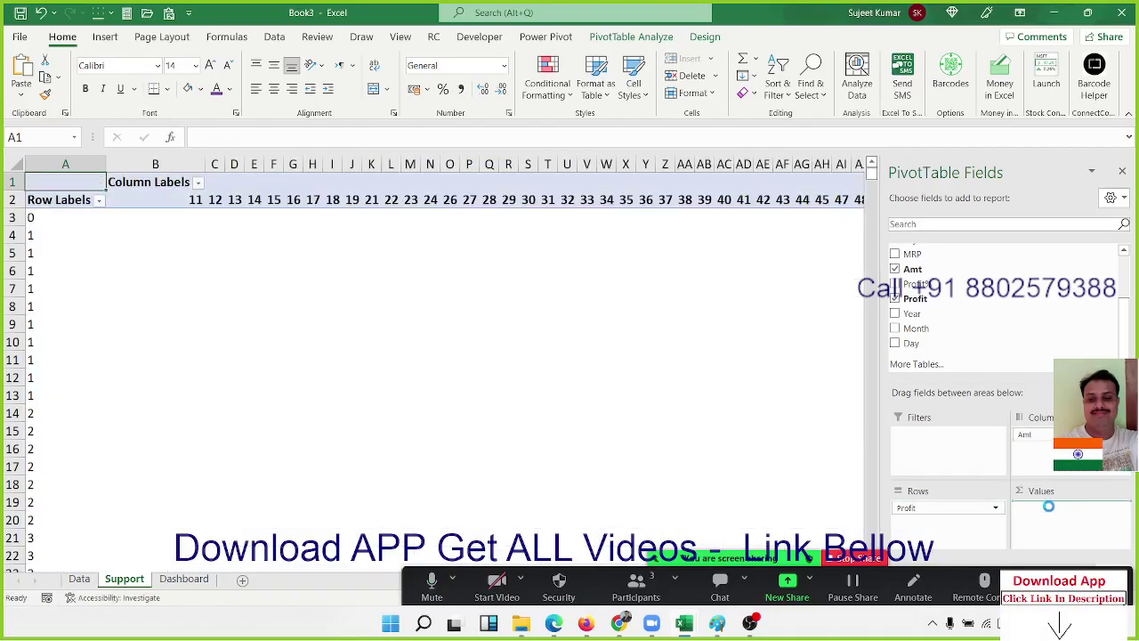
mouse_move(969, 508)
left_mouse_down()
mouse_move(1040, 538)
mouse_move(1040, 525)
left_mouse_up()
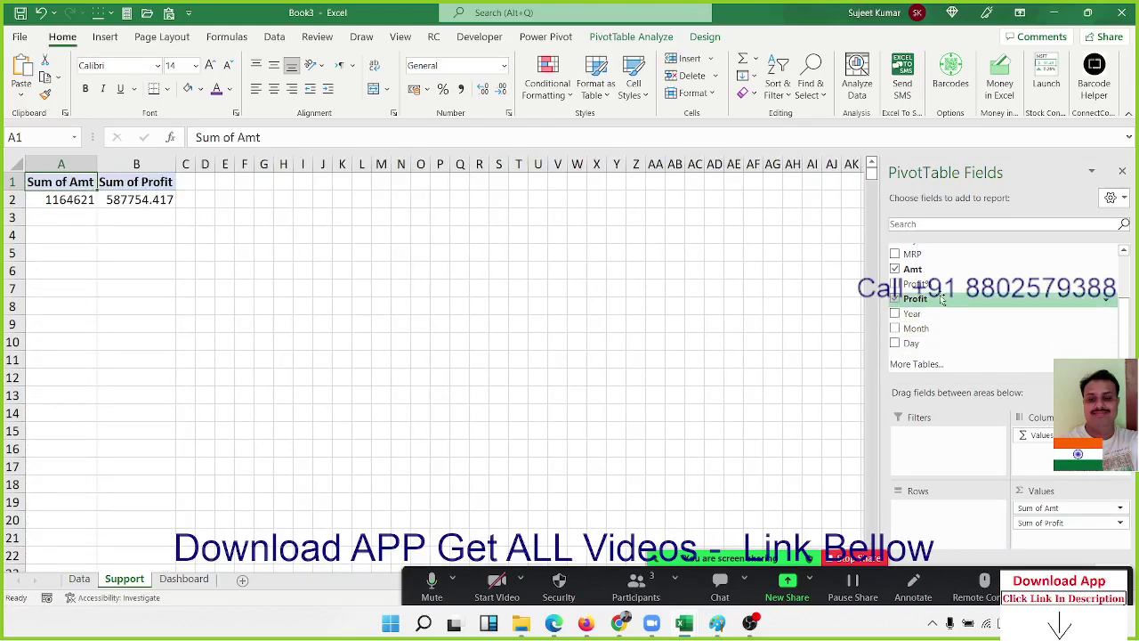
left_click_drag(916, 284, 1059, 538)
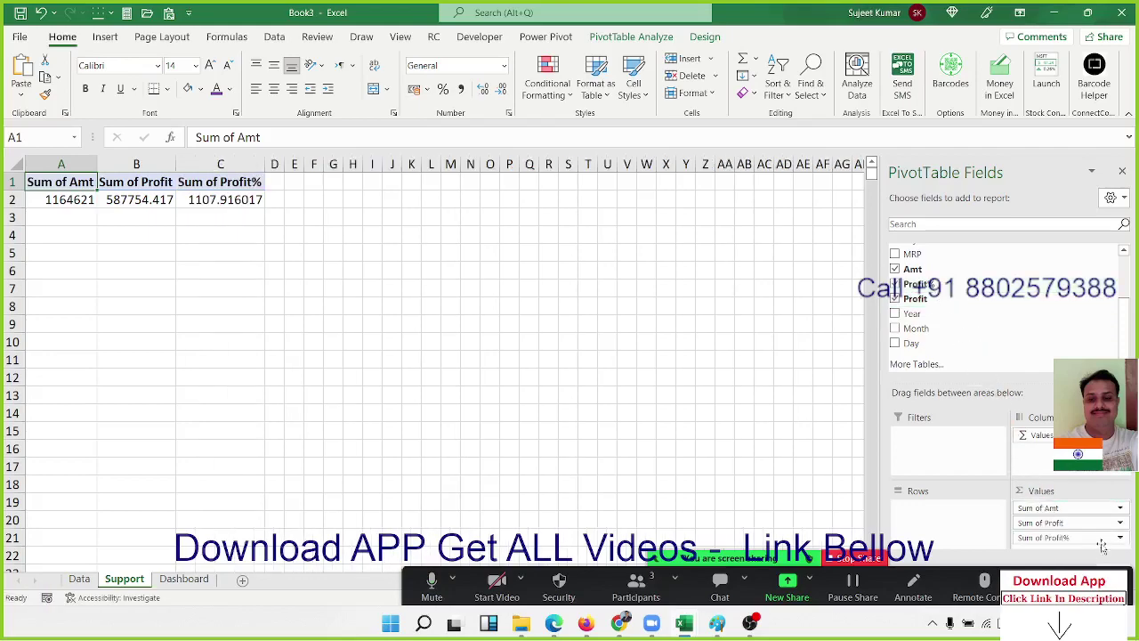
Remove Sum of Profit% from the pivot values and return to the Dashboard sheet
left_click(1104, 540)
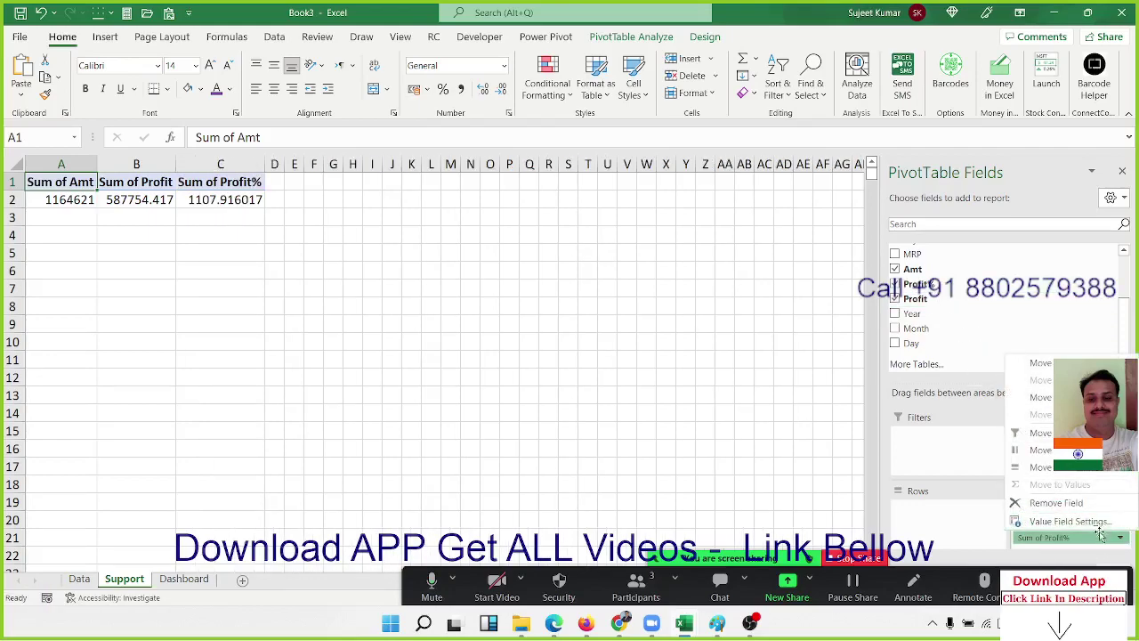
left_click(1094, 537)
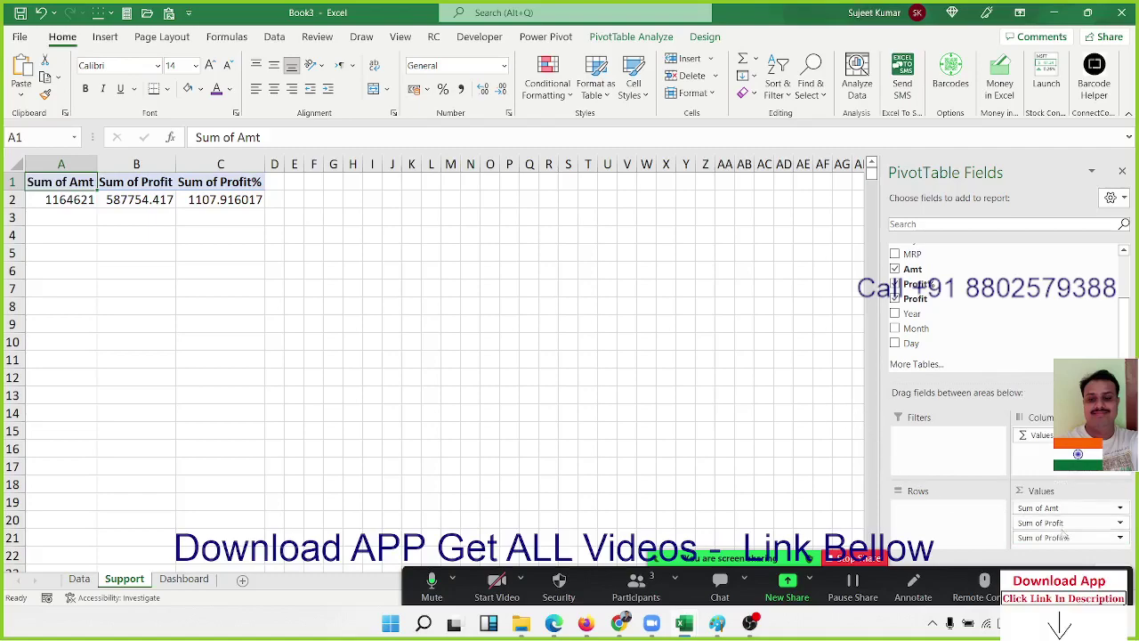
left_click(1120, 538)
left_click(1120, 539)
left_click(1120, 538)
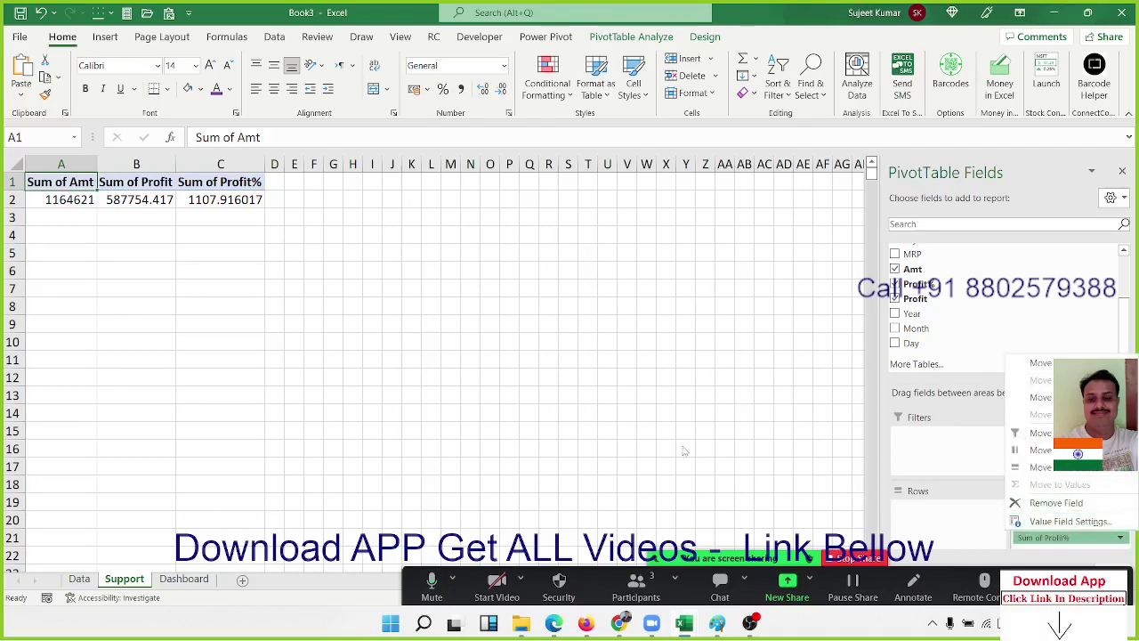
left_click(480, 360)
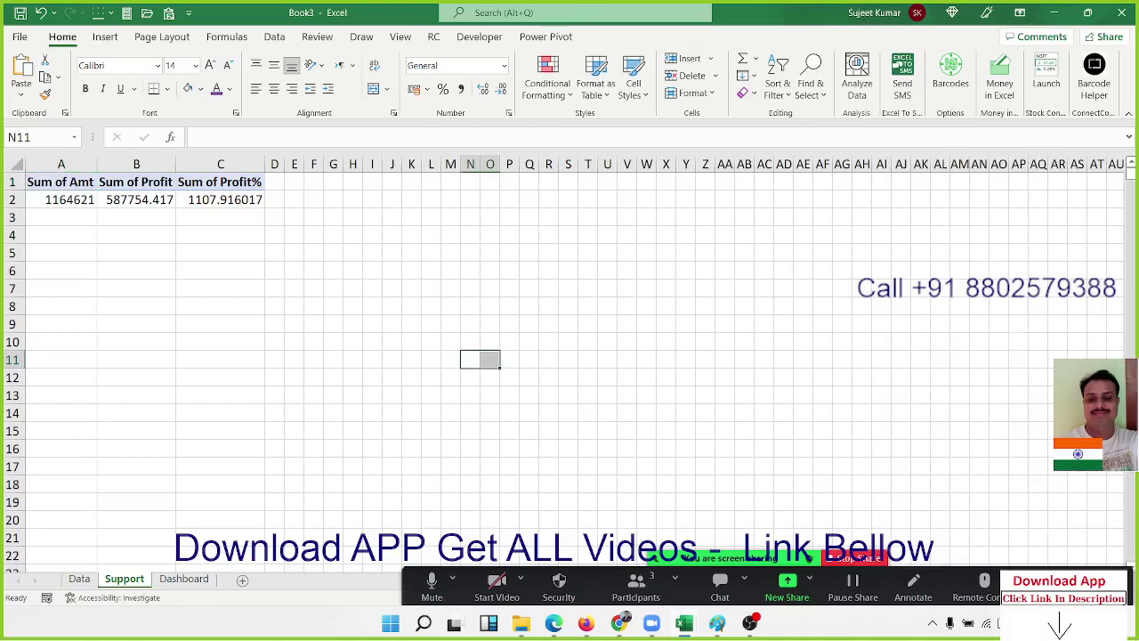
left_click(63, 201)
left_click(115, 201)
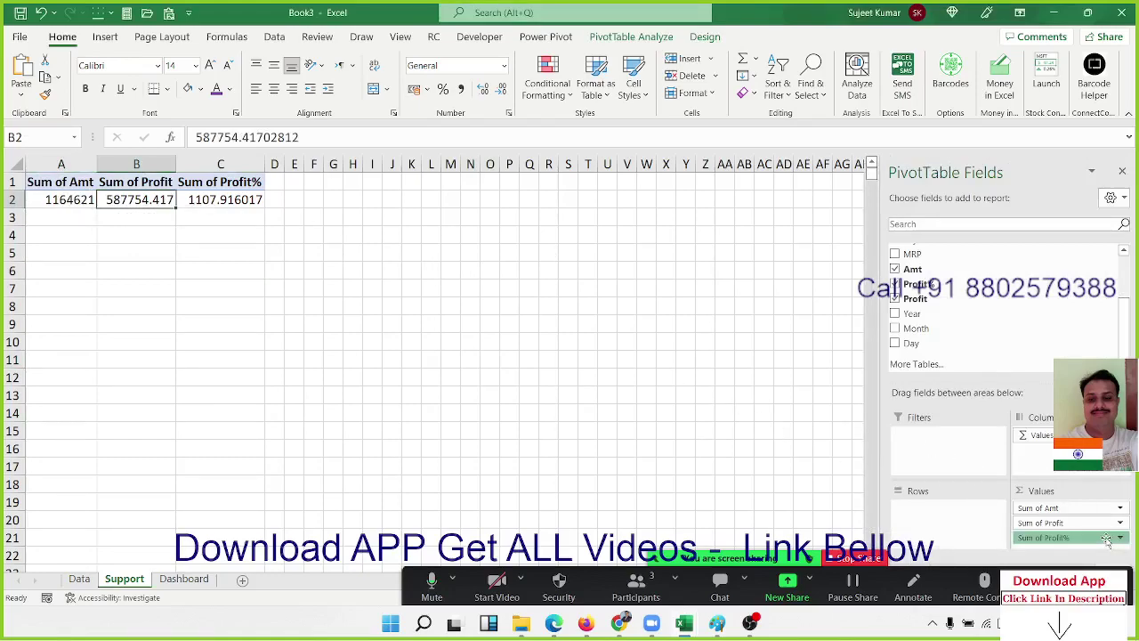
left_click_drag(1050, 537, 861, 378)
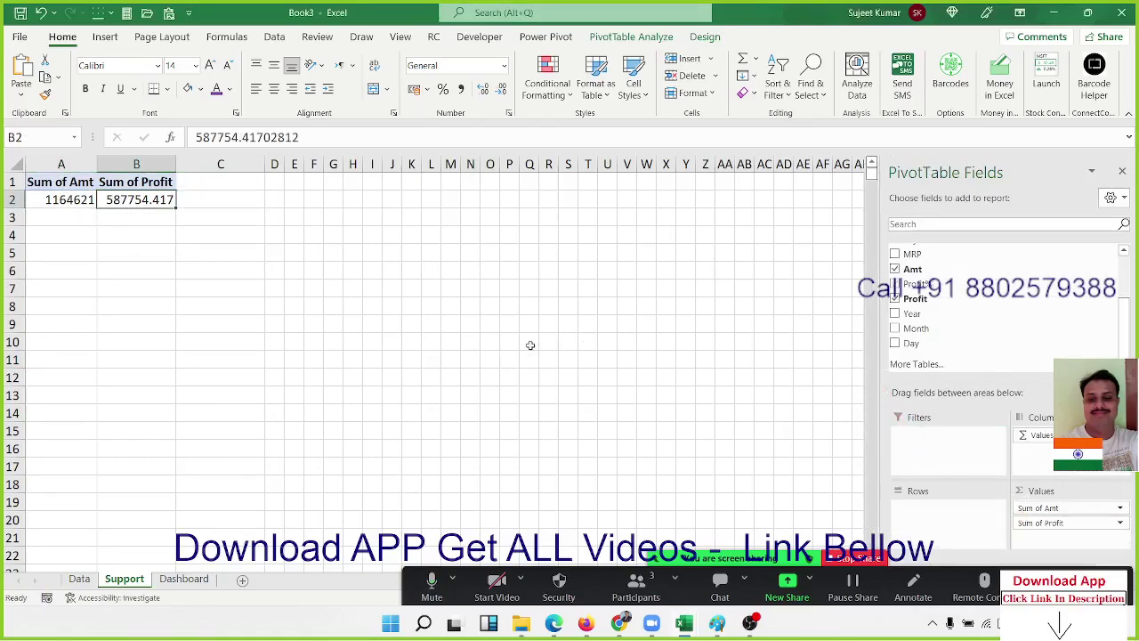
left_click(183, 579)
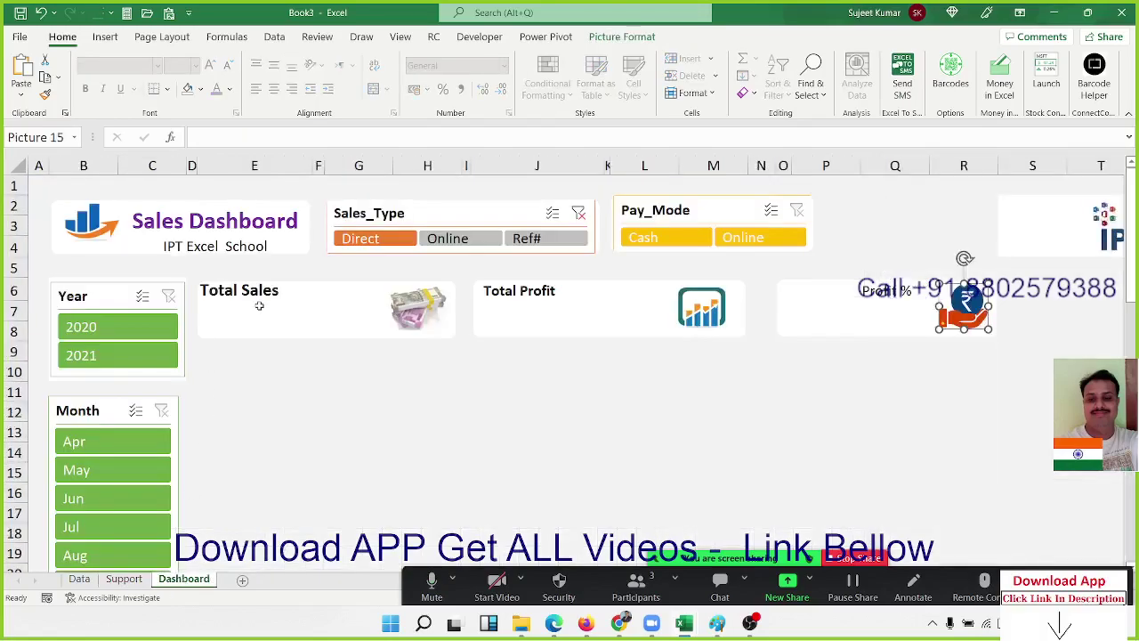
Link E7 to the Support pivot's Sum of Amt total with a GETPIVOTDATA formula
left_click(242, 317)
type("=")
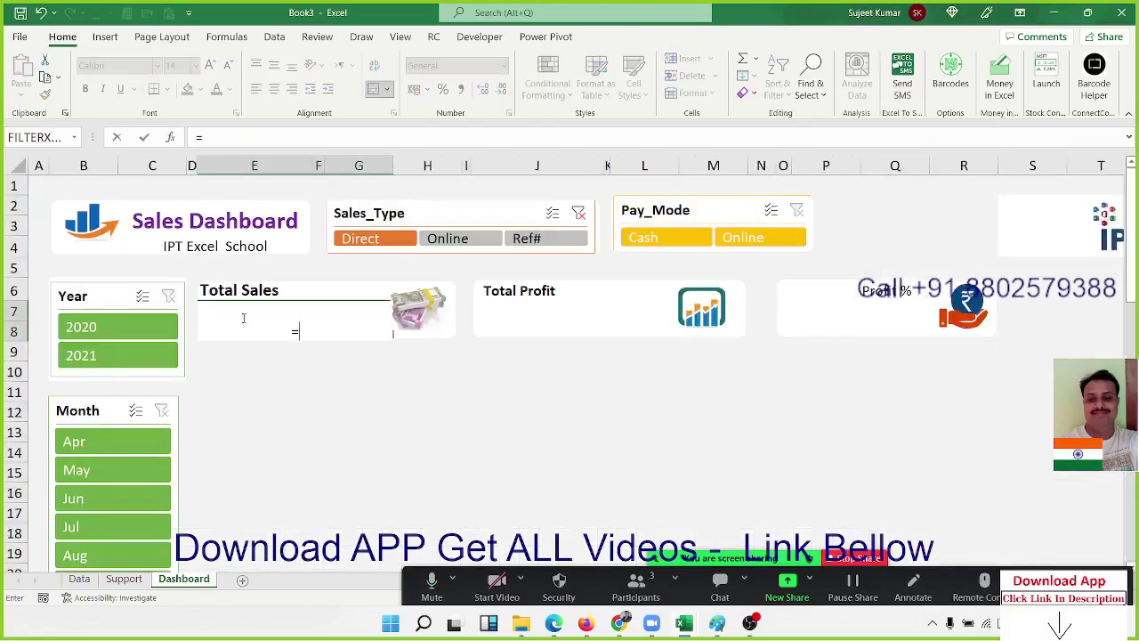
left_click(124, 578)
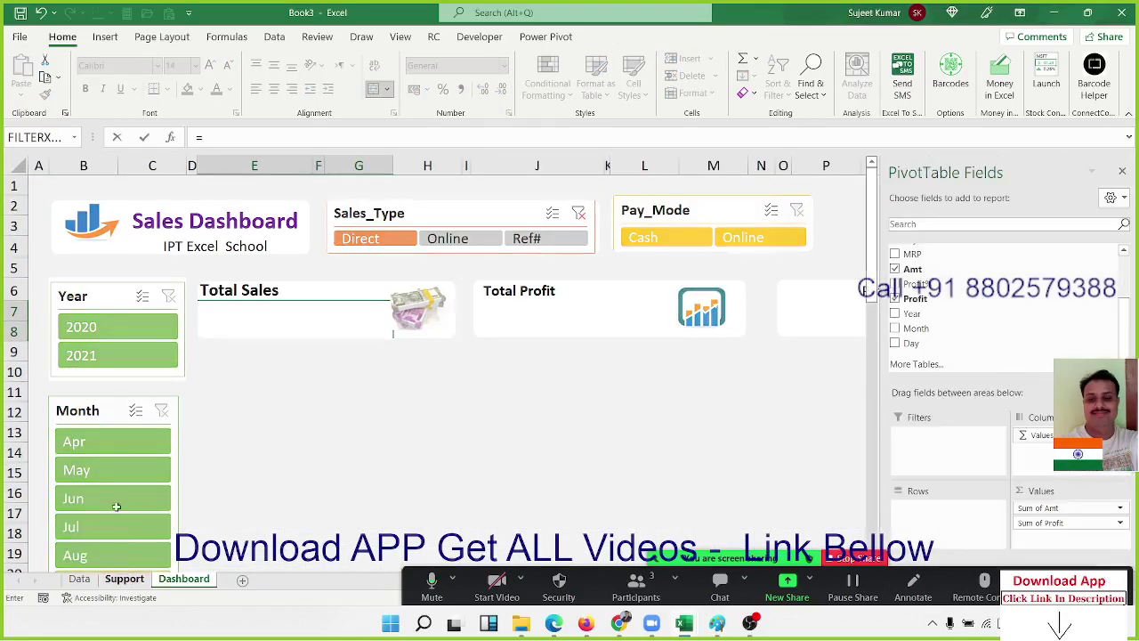
left_click(73, 202)
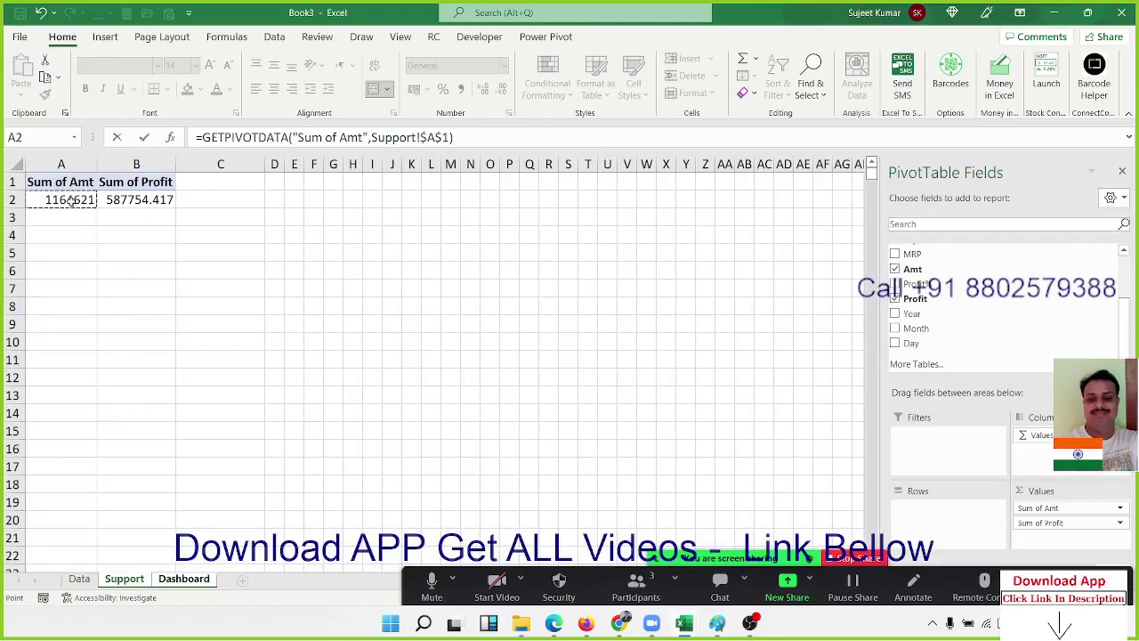
key("Return")
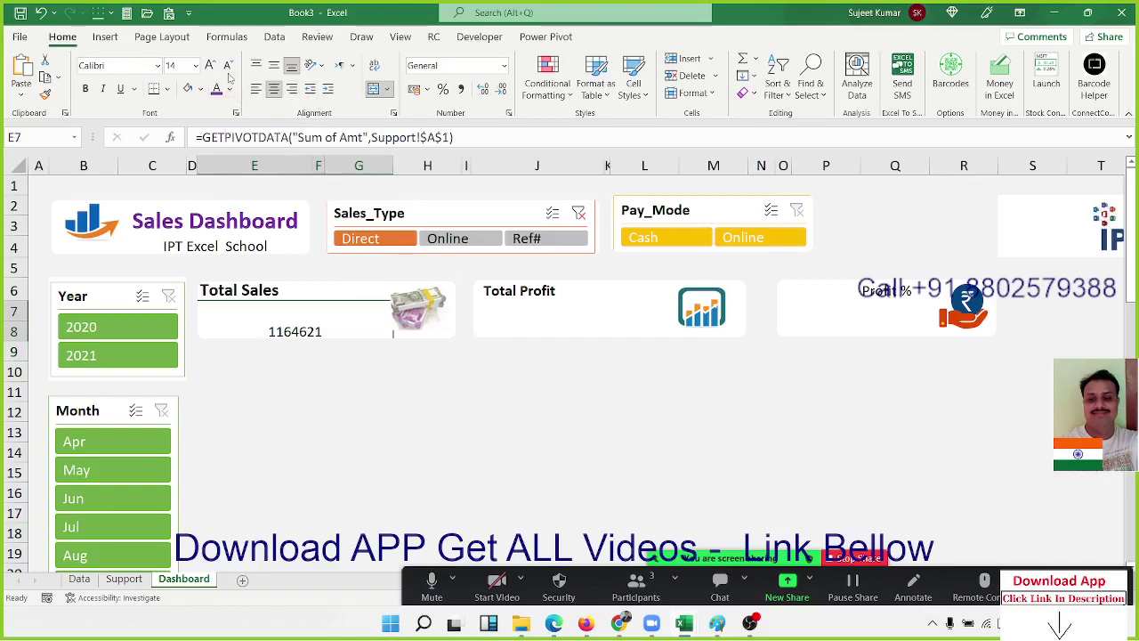
Enlarge the Total Sales value to 26 points and make it bold
left_click(211, 66)
left_click(212, 66)
left_click(212, 66)
left_click(211, 65)
left_click(212, 66)
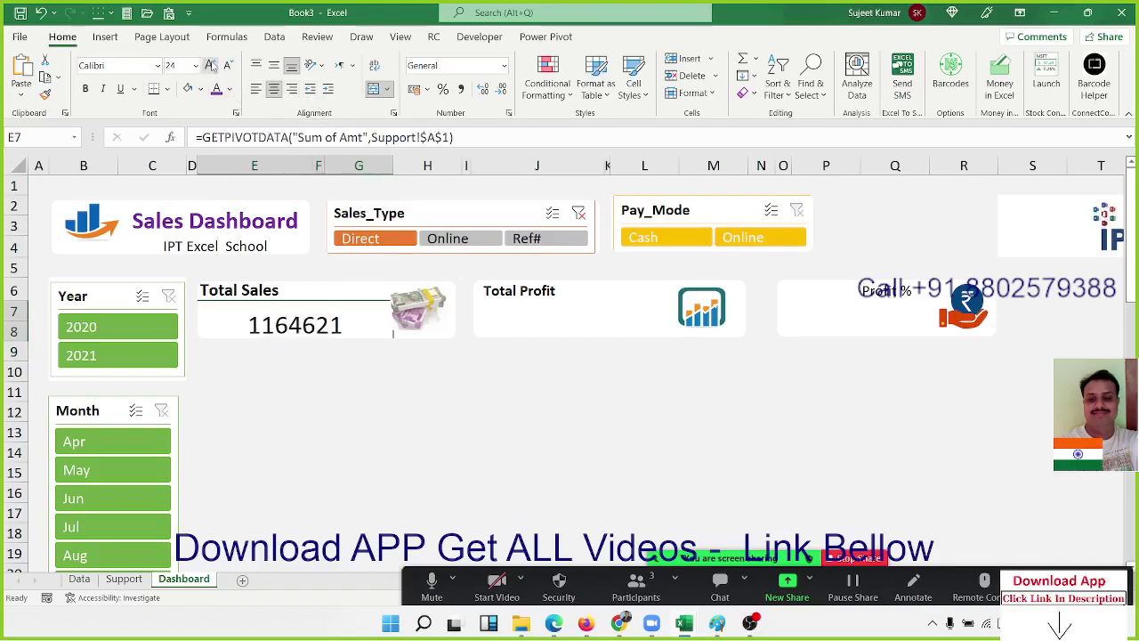
left_click(212, 65)
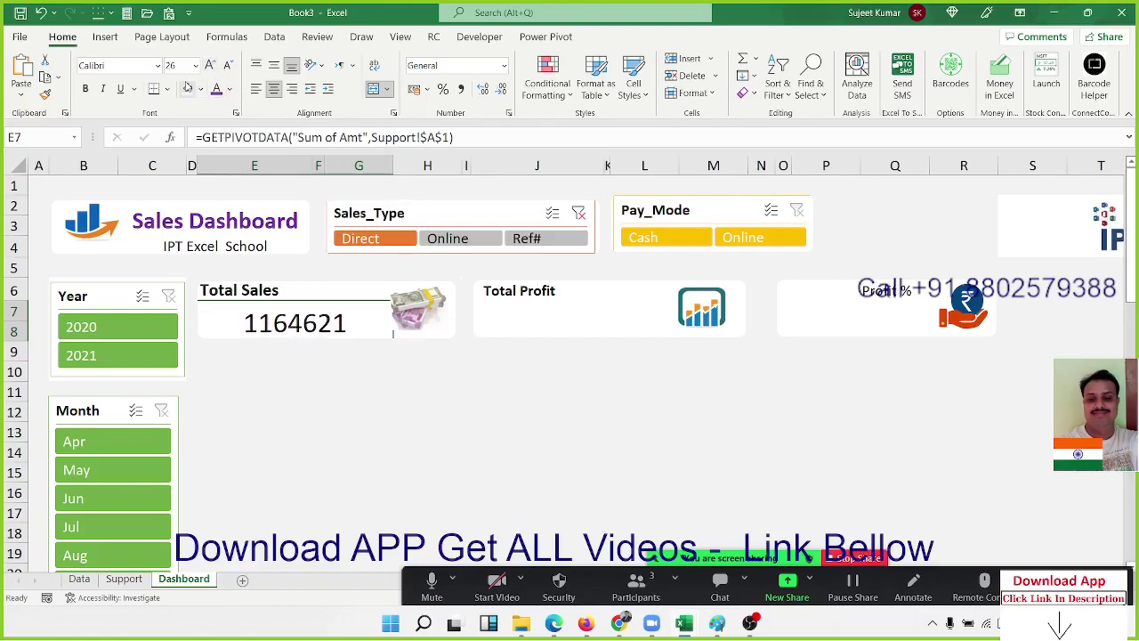
key("ctrl+b")
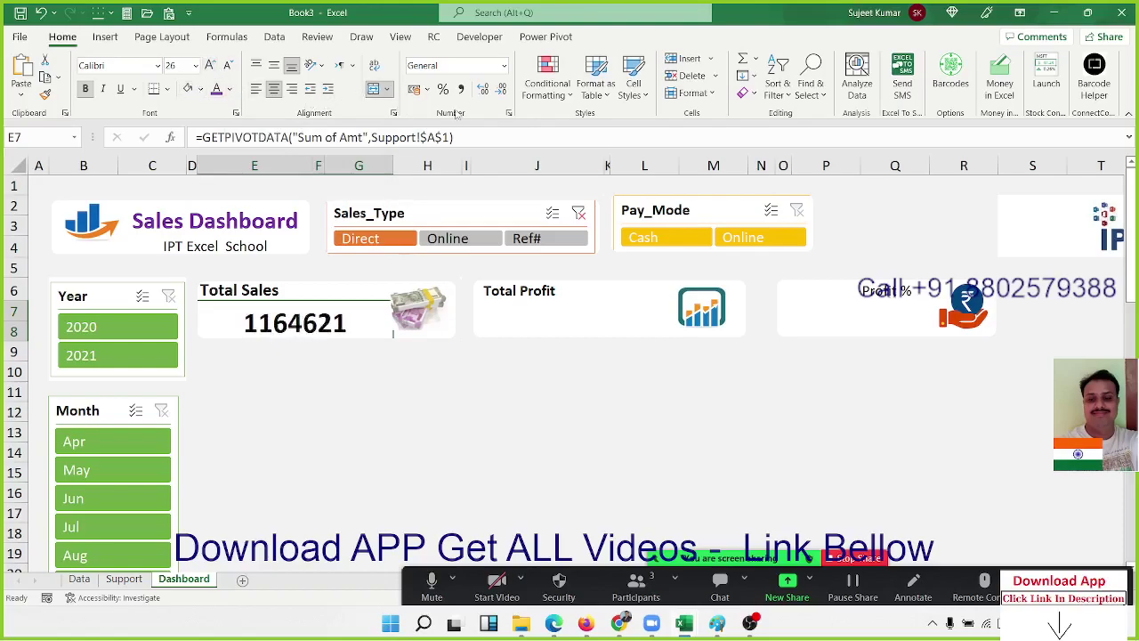
left_click(504, 66)
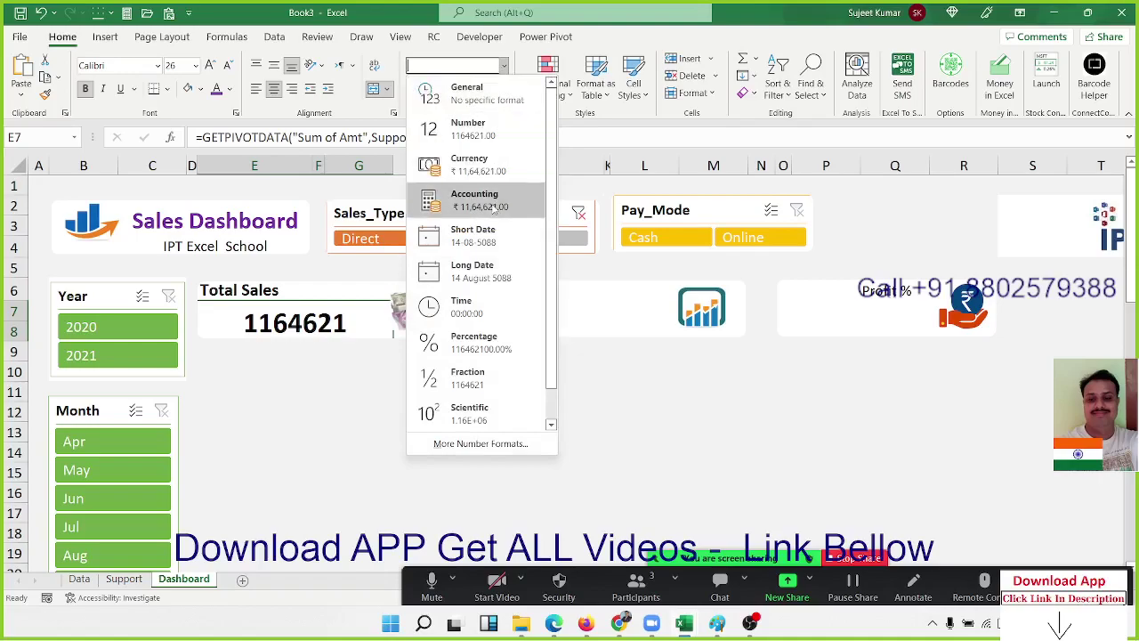
key("Escape")
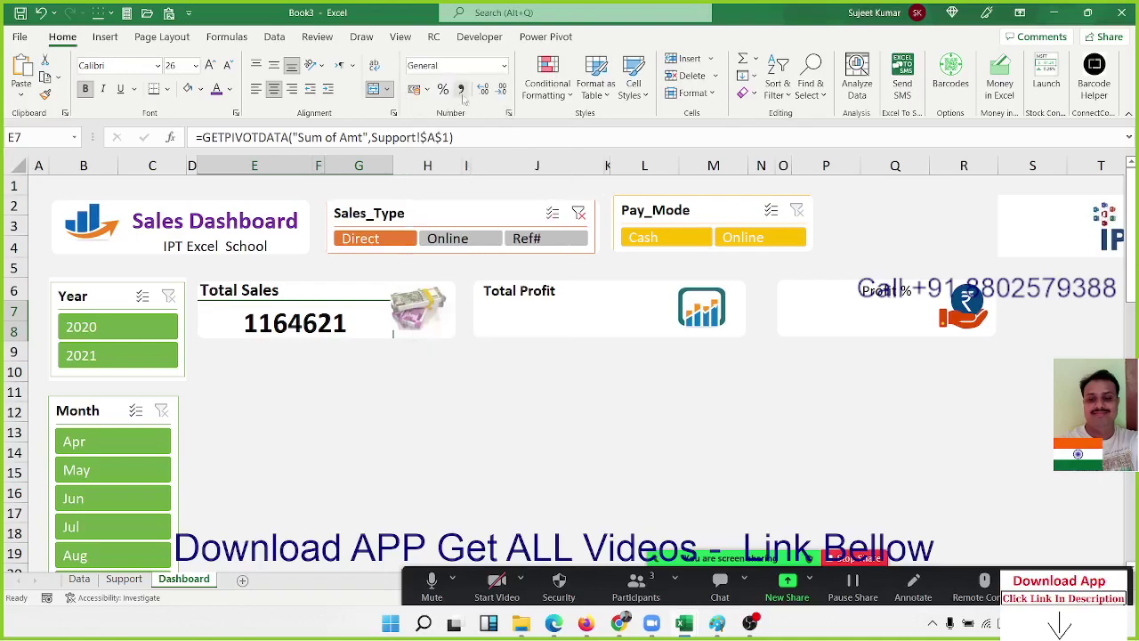
Apply Accounting format to Total Sales, reduce it to 24 points and middle-align it
left_click(417, 90)
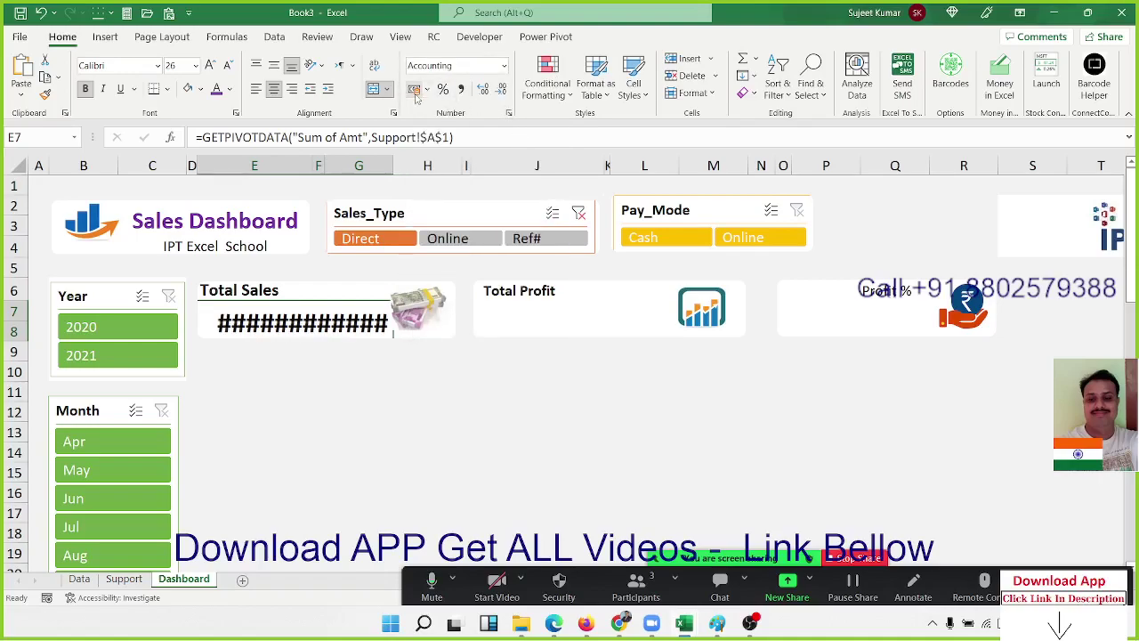
left_click(229, 66)
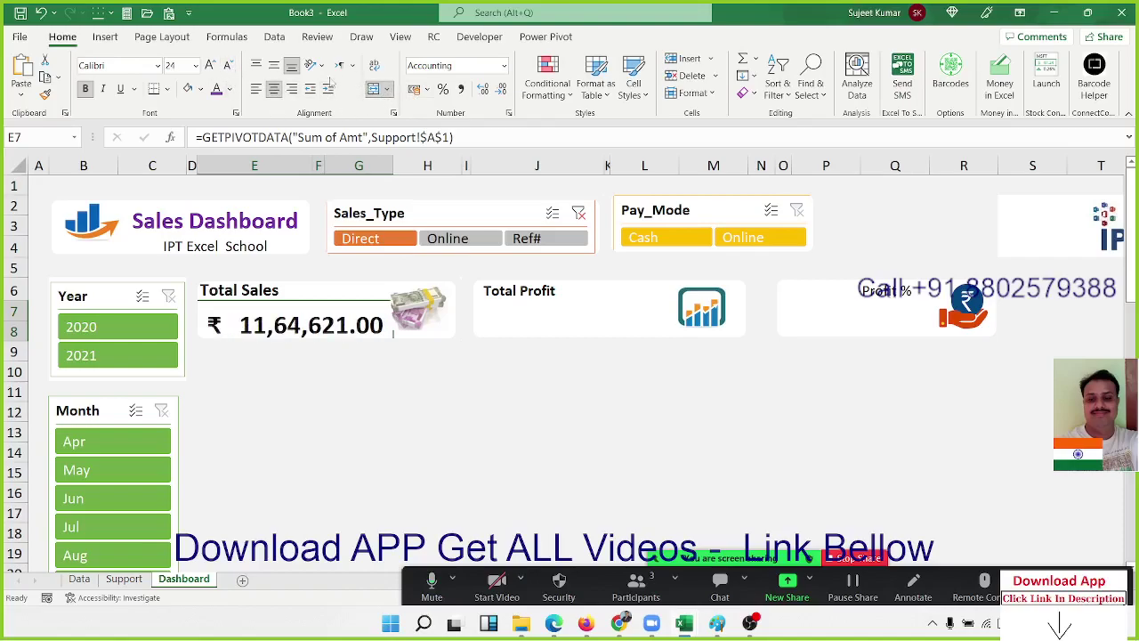
left_click(273, 65)
Set the Accounting currency symbol to ₹ so Total Sales reads ₹ 11,64,621.00
left_click(508, 113)
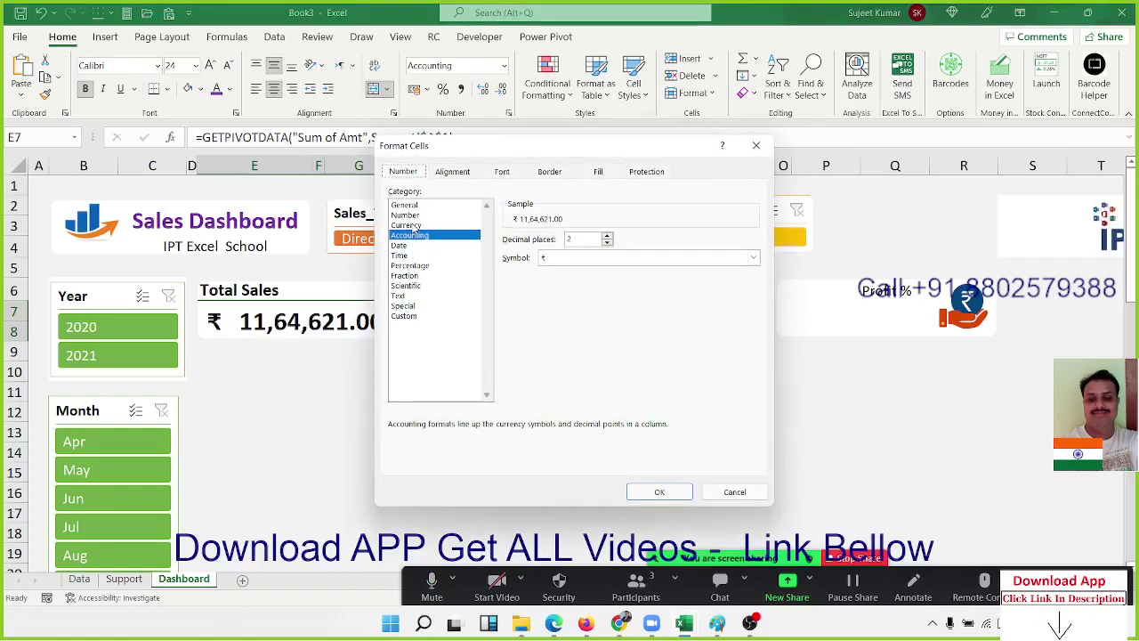
left_click(573, 258)
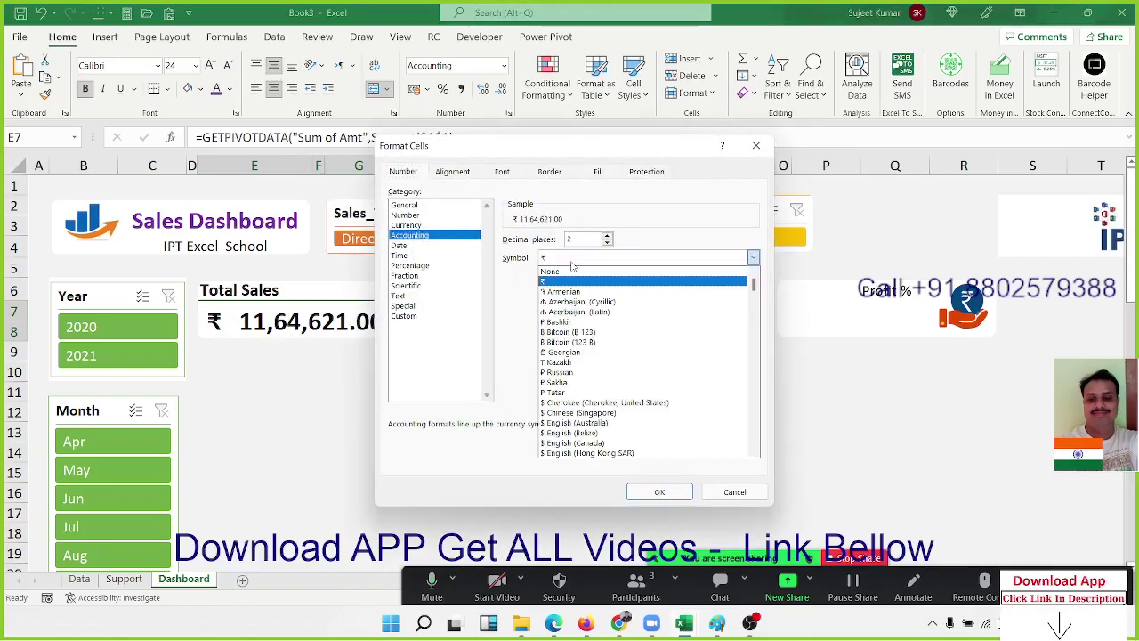
key("i")
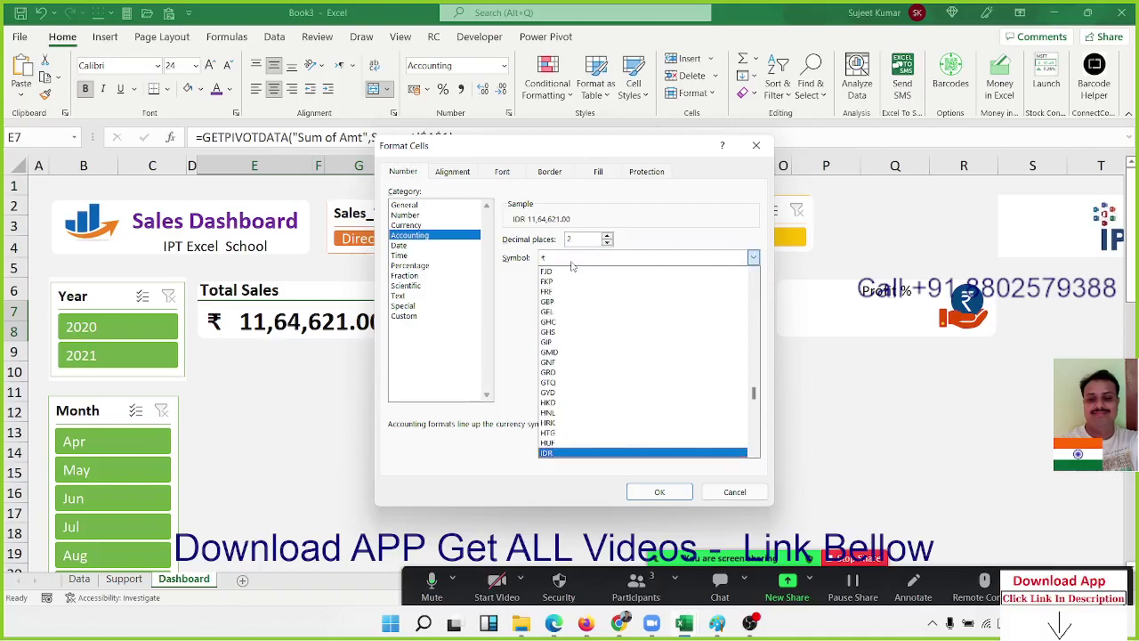
left_click_drag(754, 392, 762, 288)
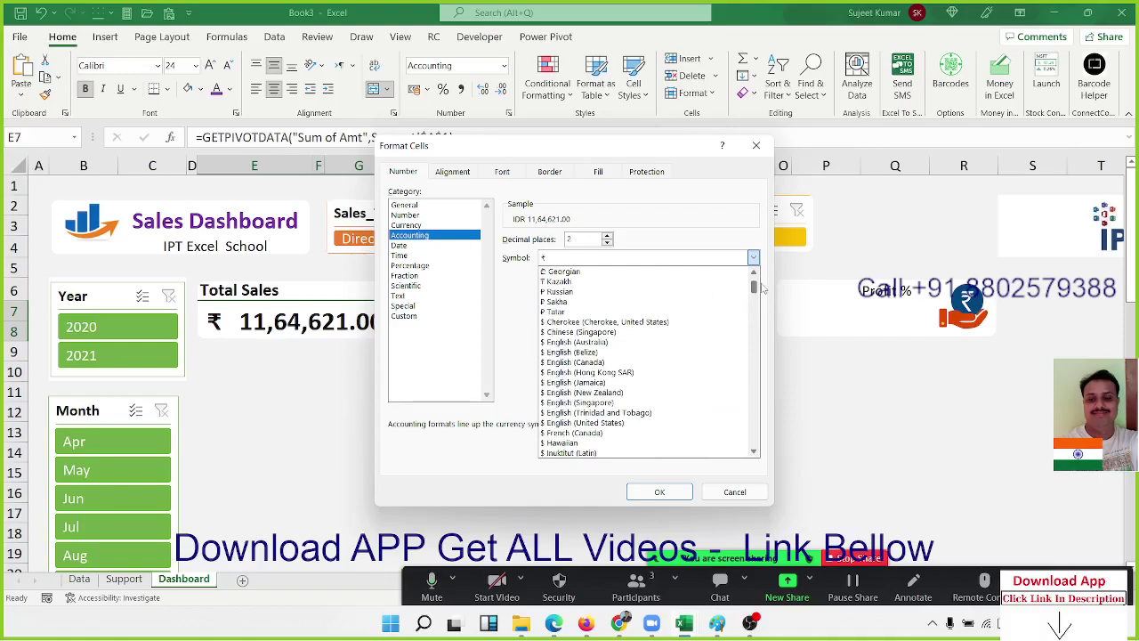
left_click(735, 338)
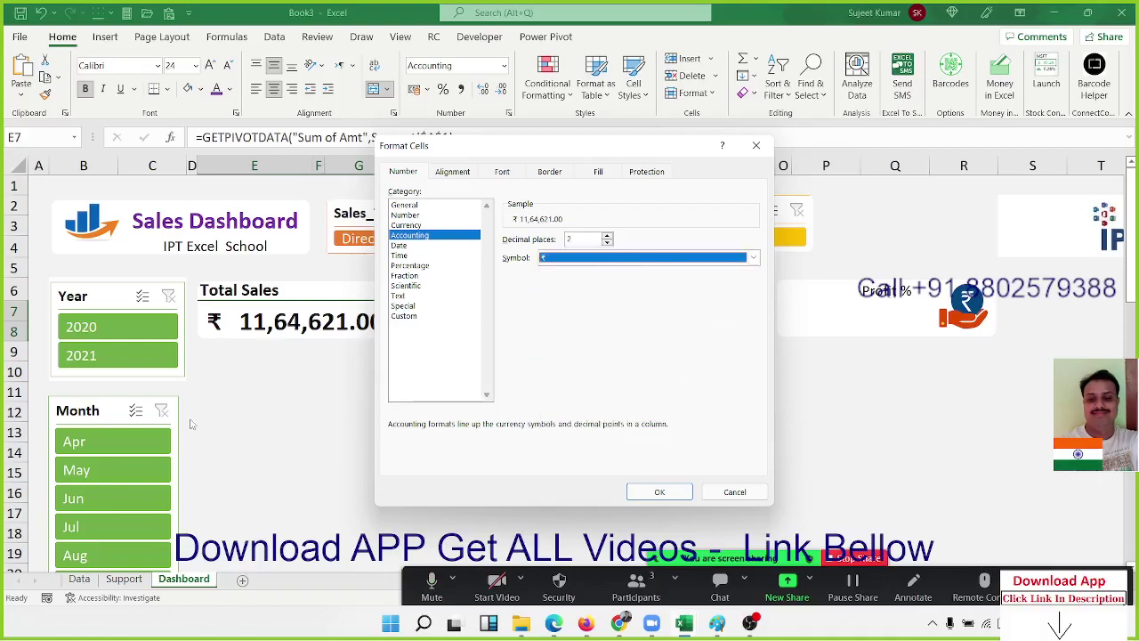
key("Return")
left_click(354, 392)
left_click(374, 326)
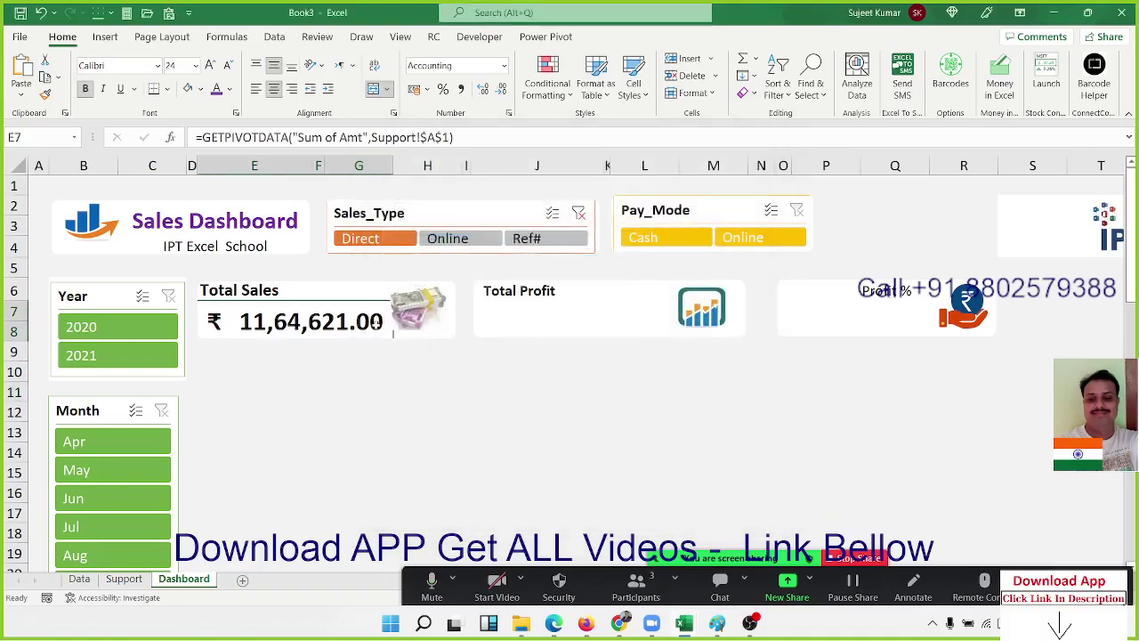
left_click(422, 331)
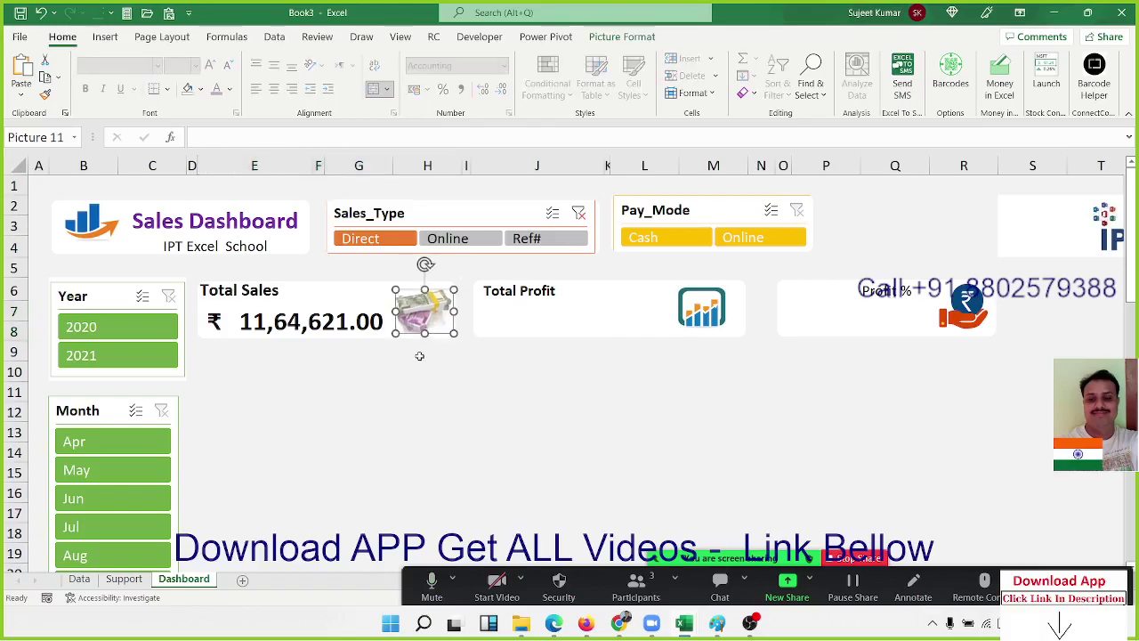
Link J7 to the Support pivot's Sum of Profit total with a GETPIVOTDATA formula
left_click(420, 355)
left_click(322, 335)
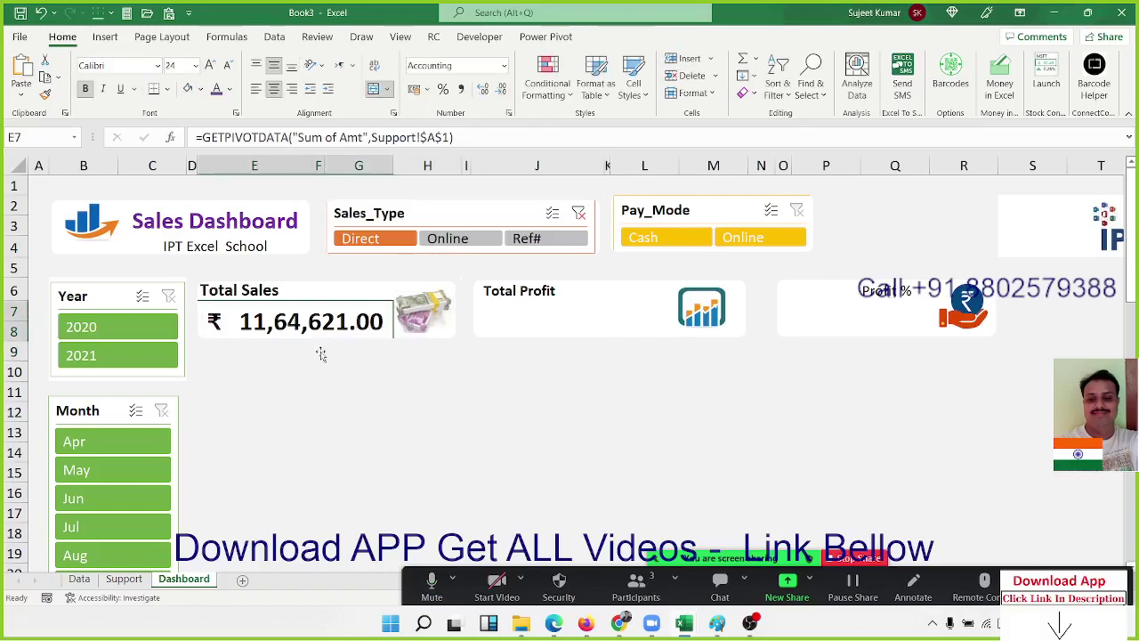
left_click(498, 318)
type("=")
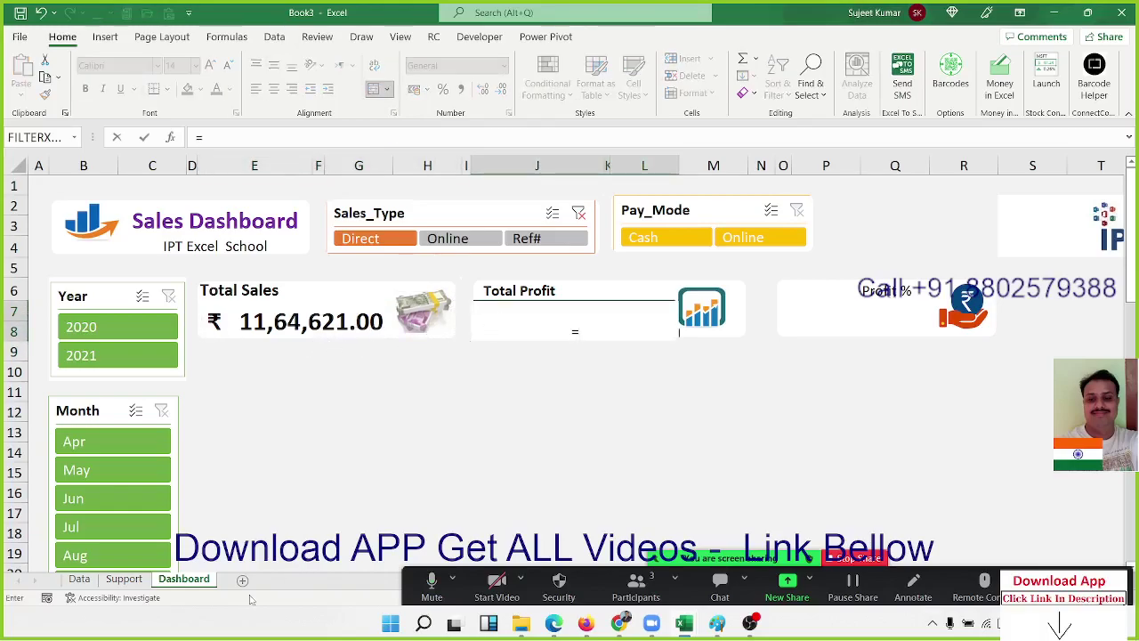
left_click(124, 579)
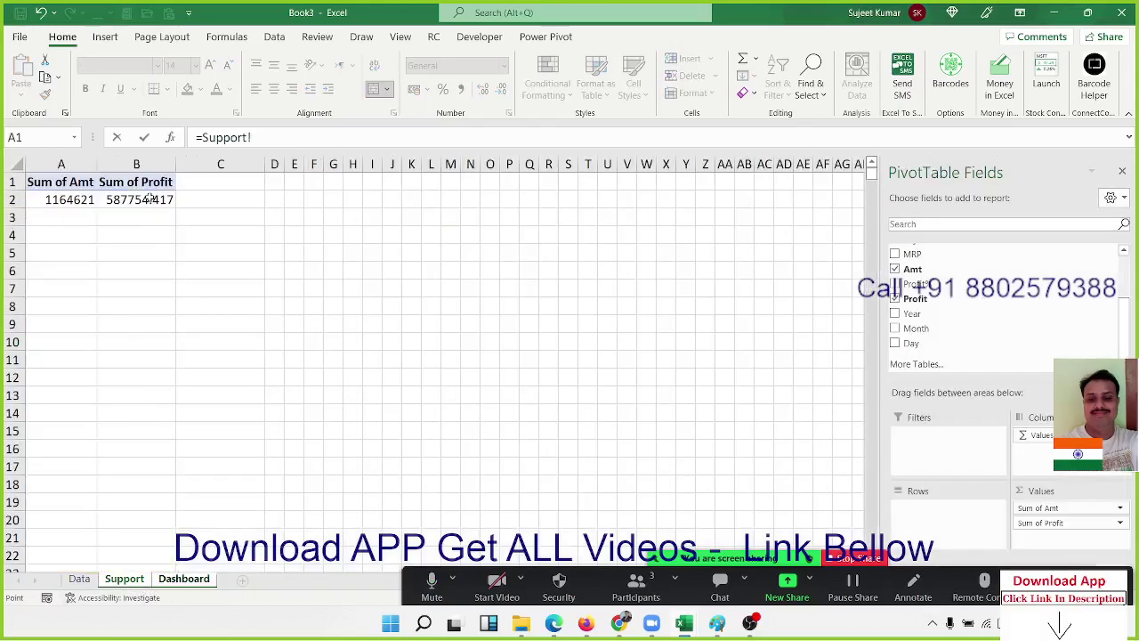
left_click(152, 197)
key("Return")
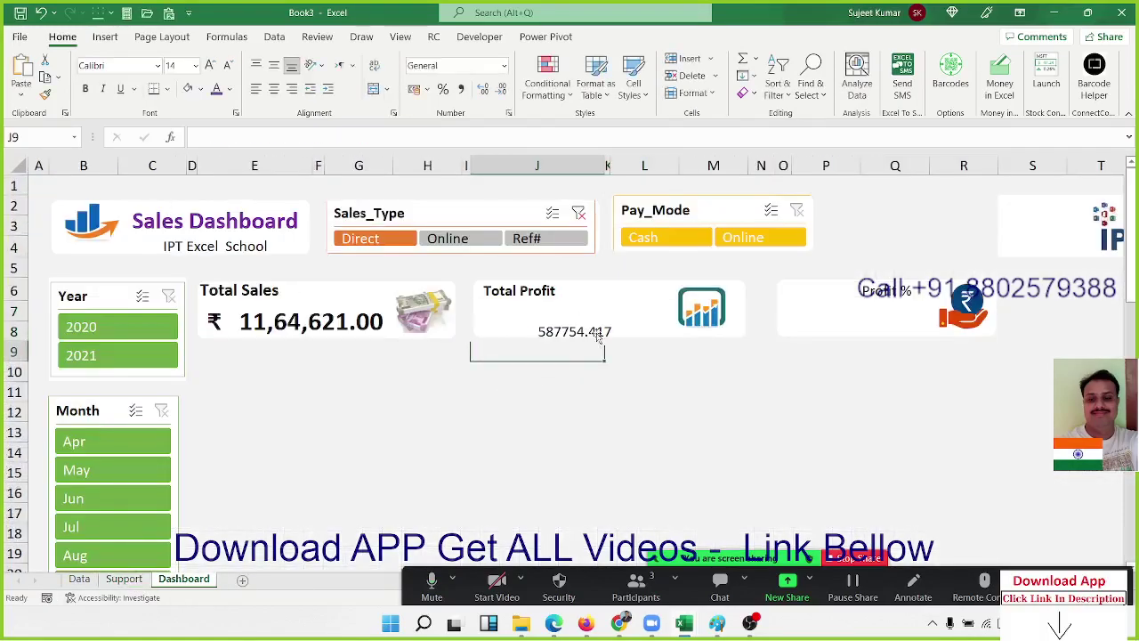
Give Total Profit accounting format, aligned middle and left
left_click(593, 328)
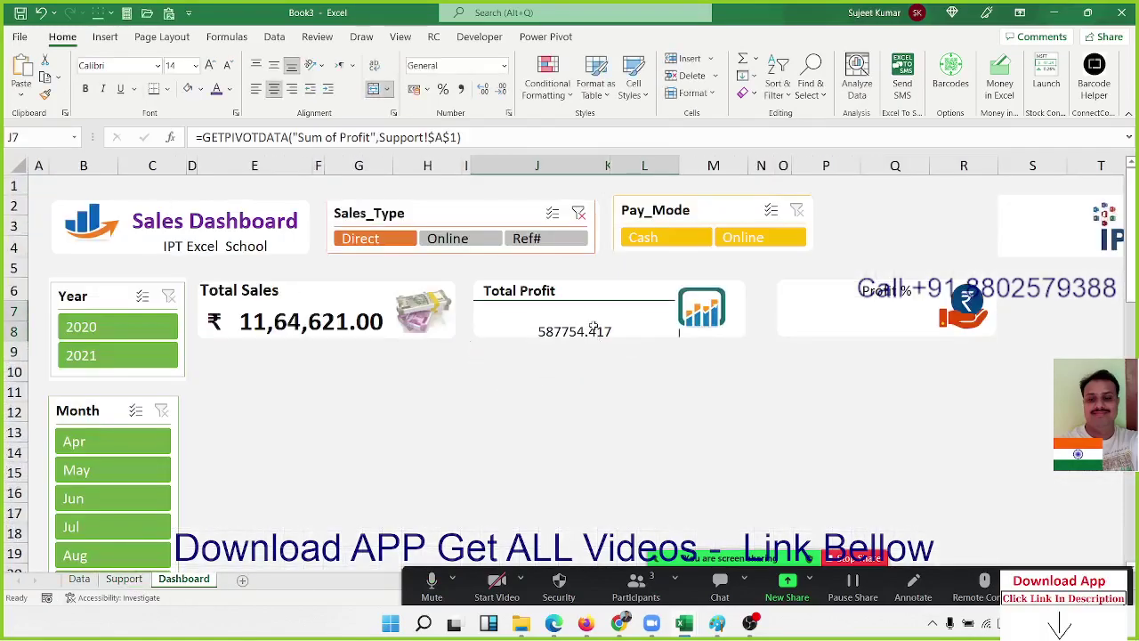
left_click(509, 113)
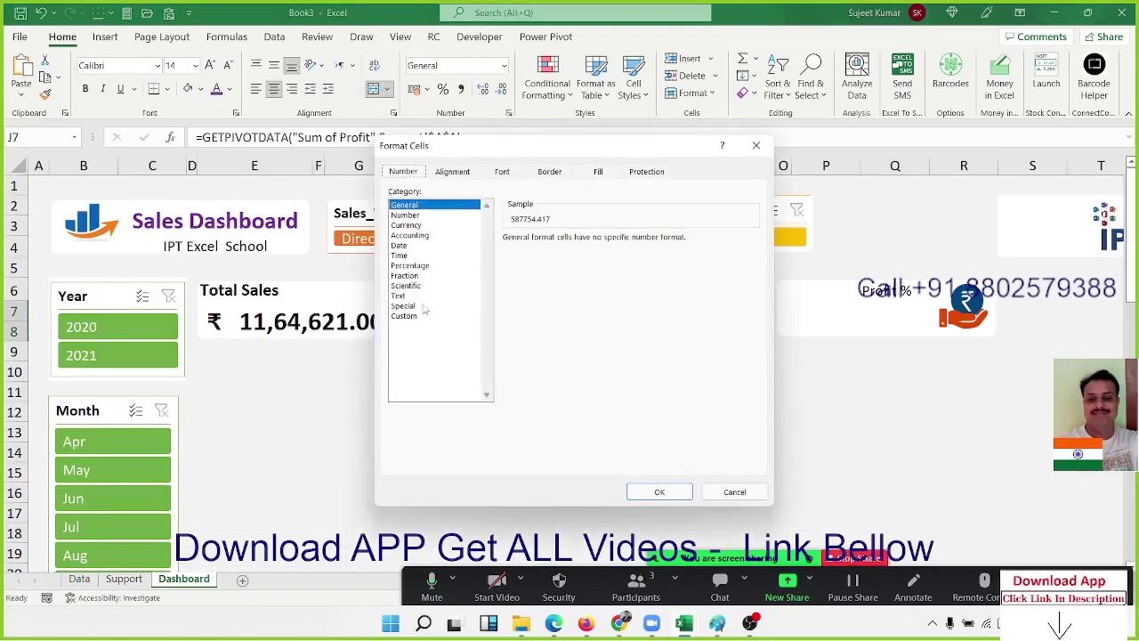
left_click(415, 236)
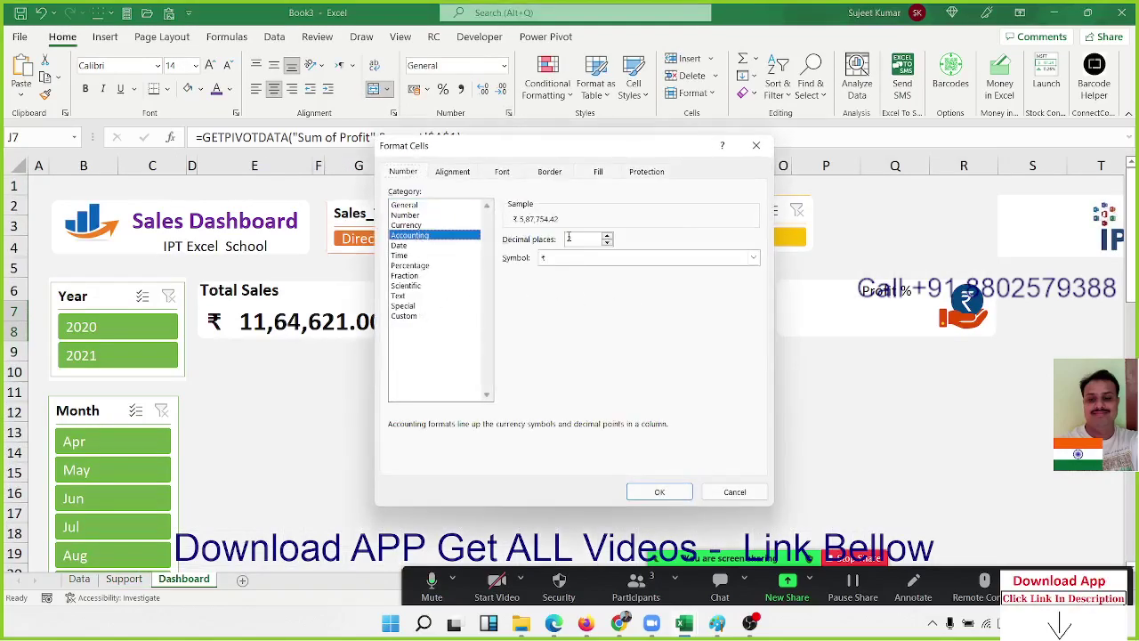
type("0")
left_click(665, 492)
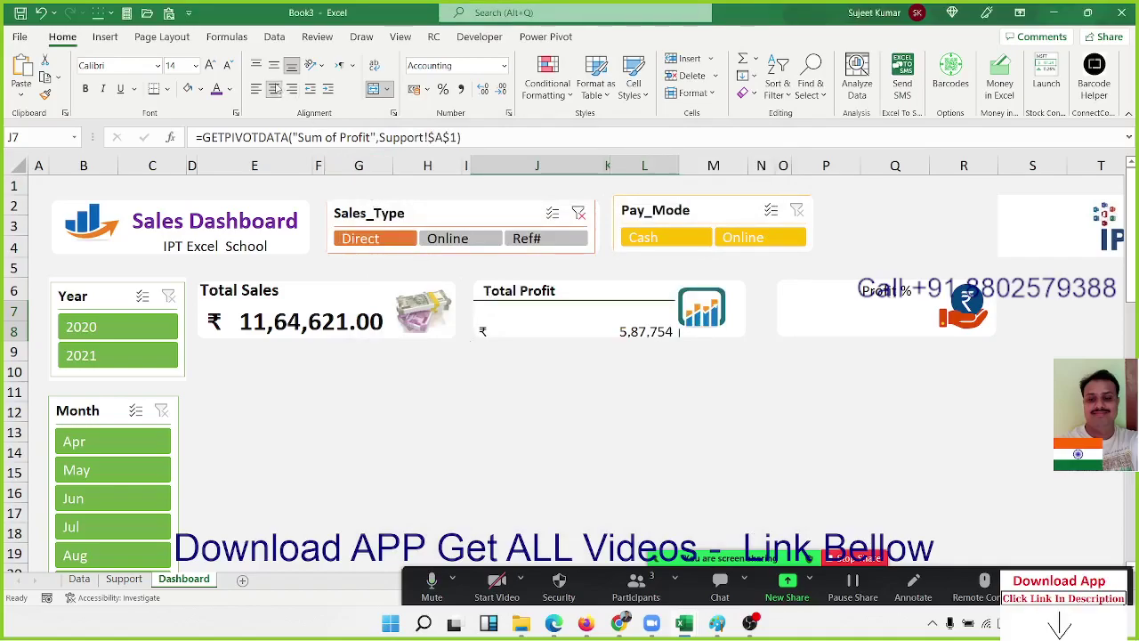
left_click(273, 66)
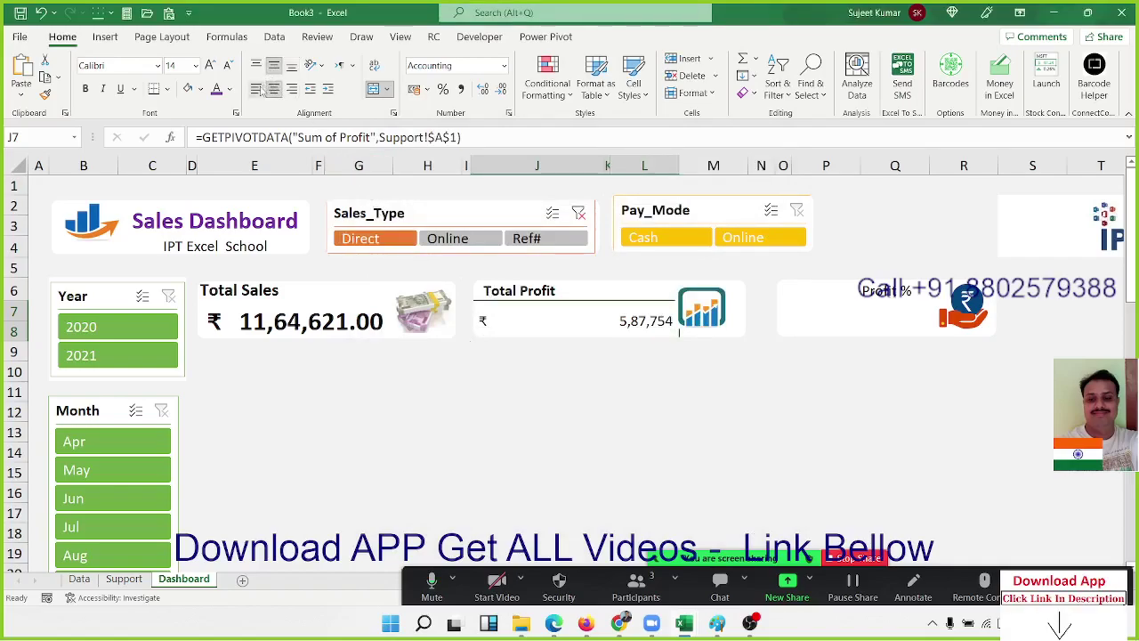
left_click(259, 91)
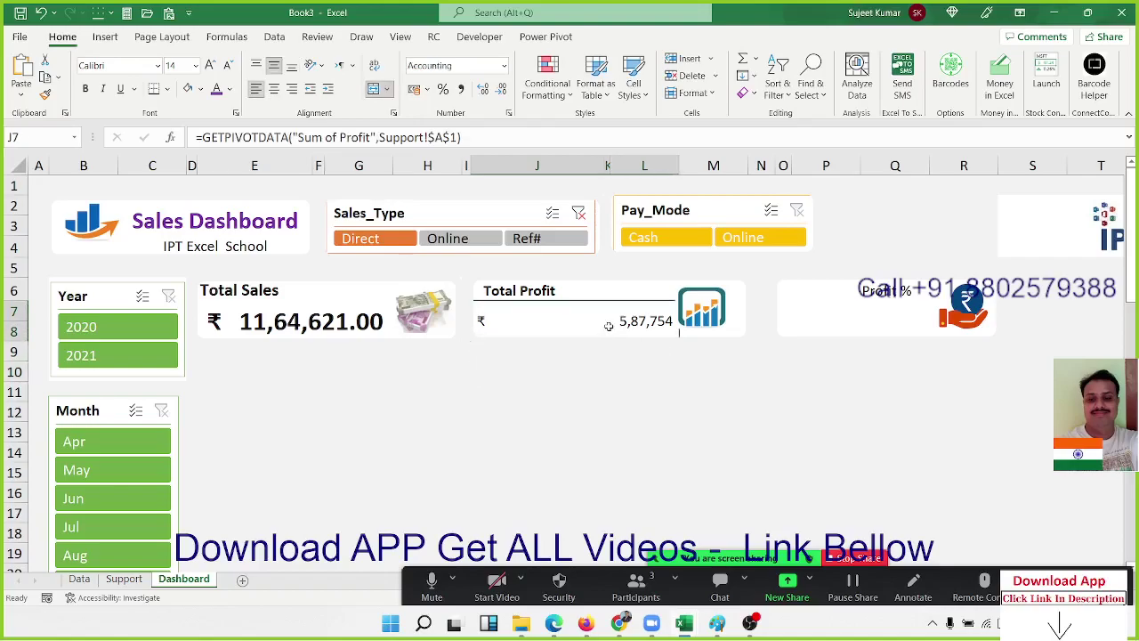
Copy Total Sales formatting to Total Profit and apply ₹ English (India) accounting
left_click(222, 324)
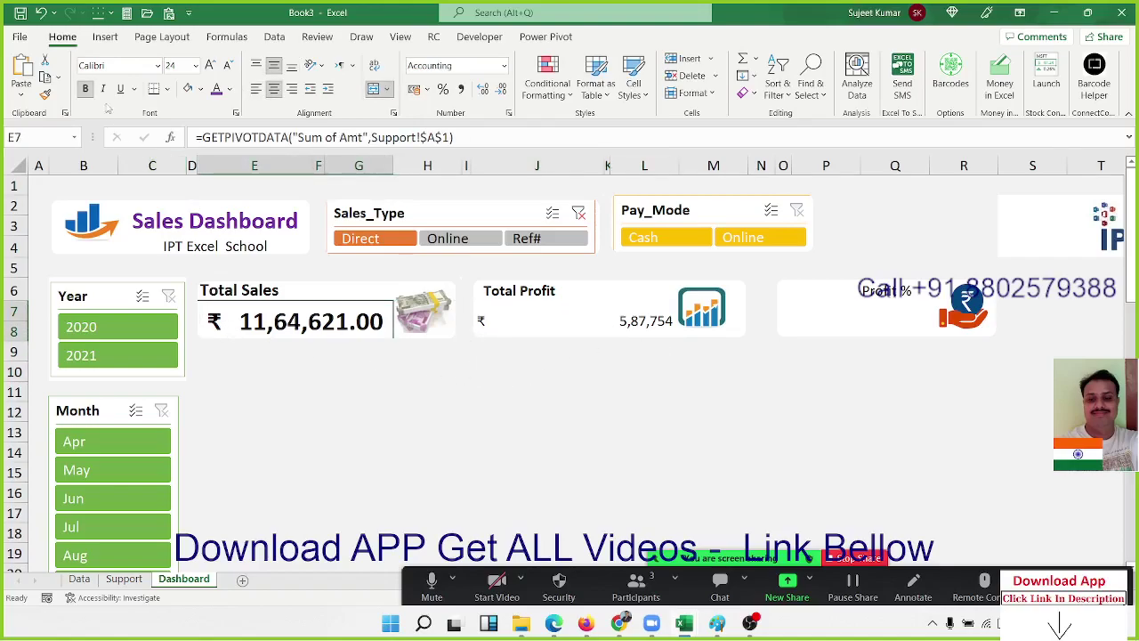
left_click(46, 94)
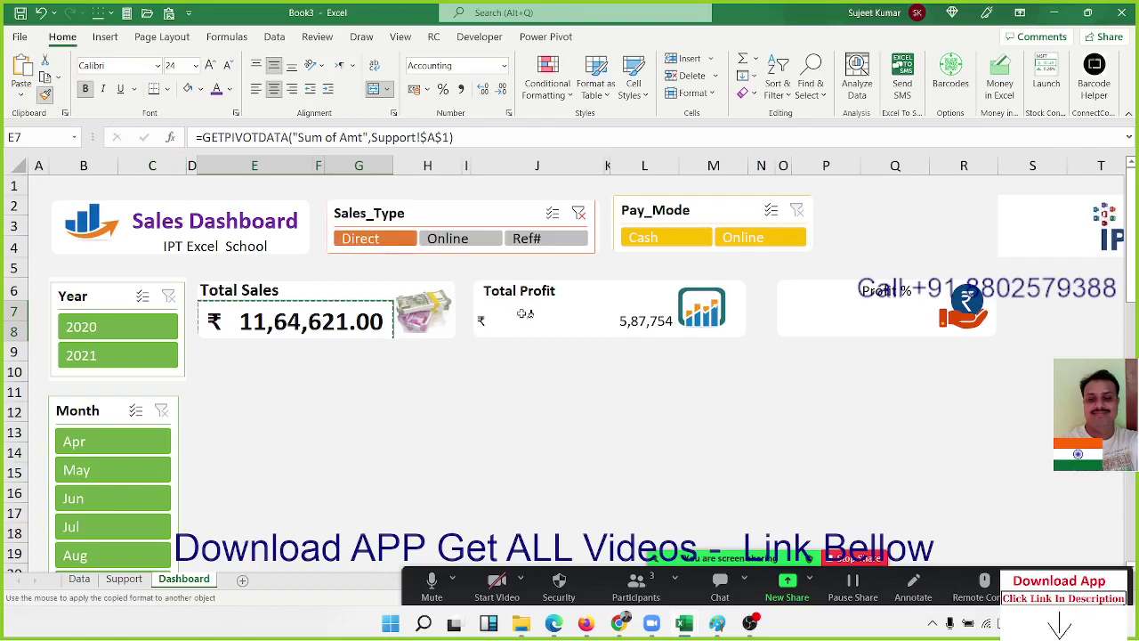
left_click(553, 321)
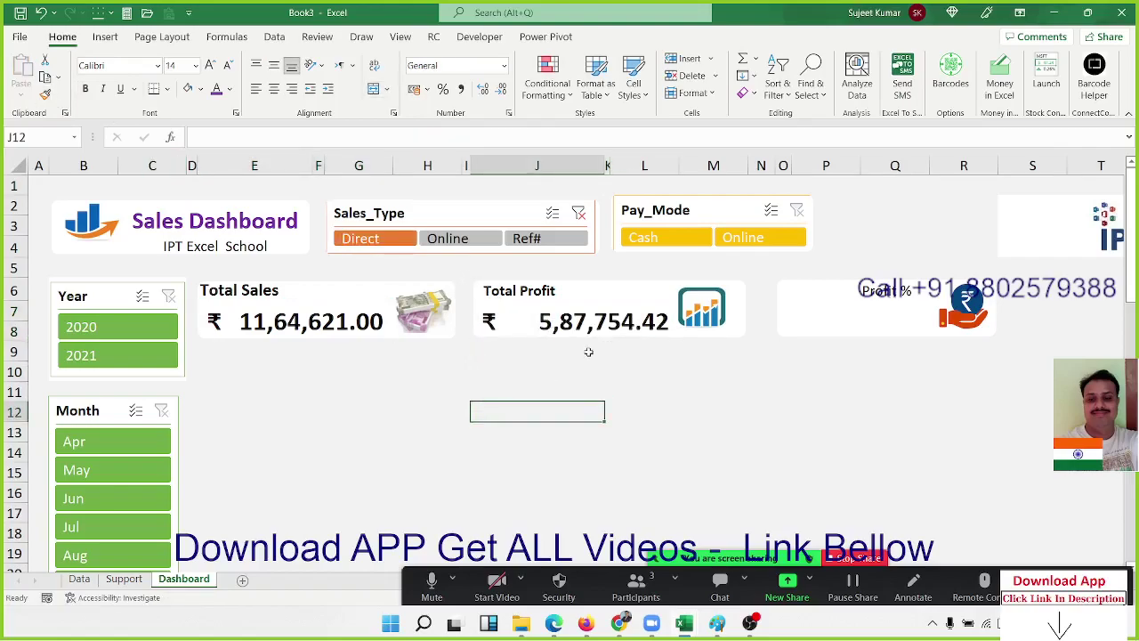
left_click(500, 90)
left_click(500, 91)
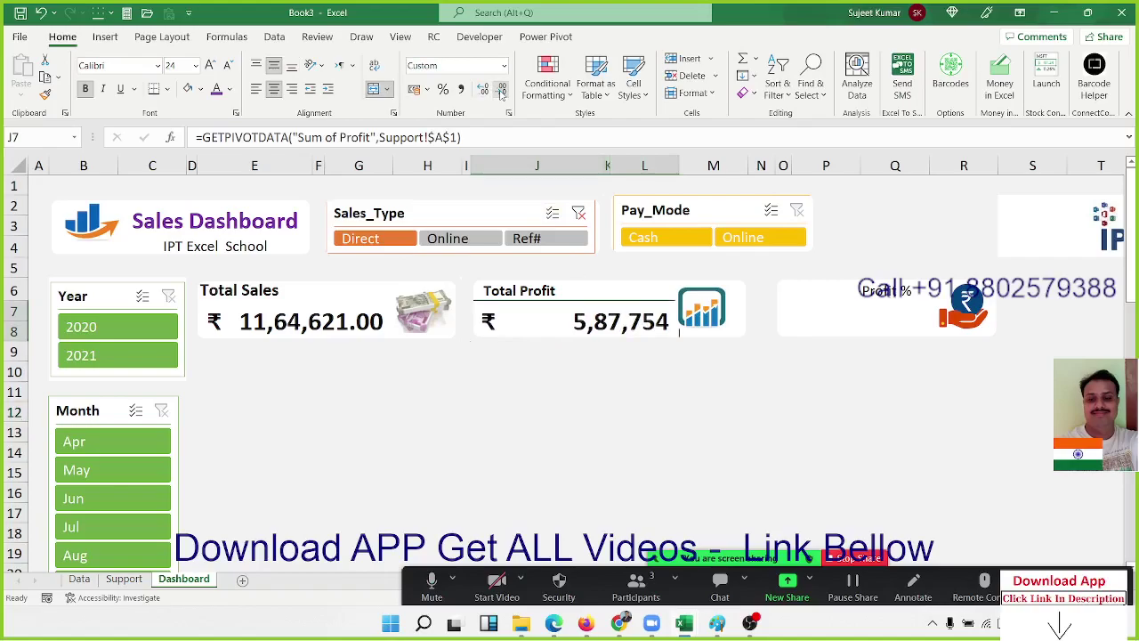
left_click(428, 90)
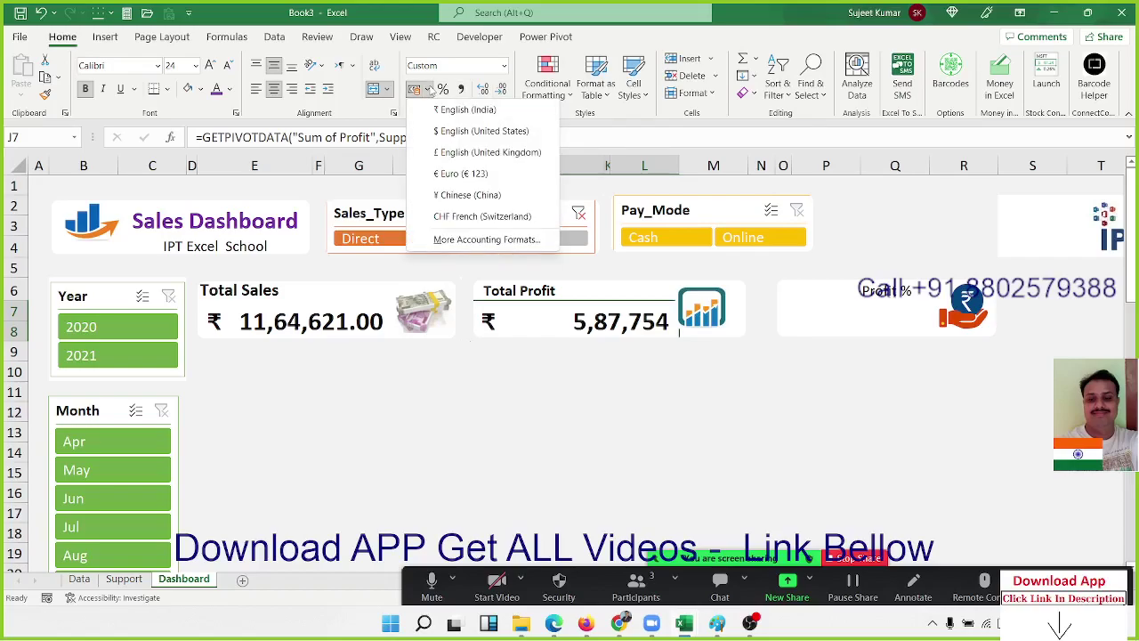
left_click(435, 110)
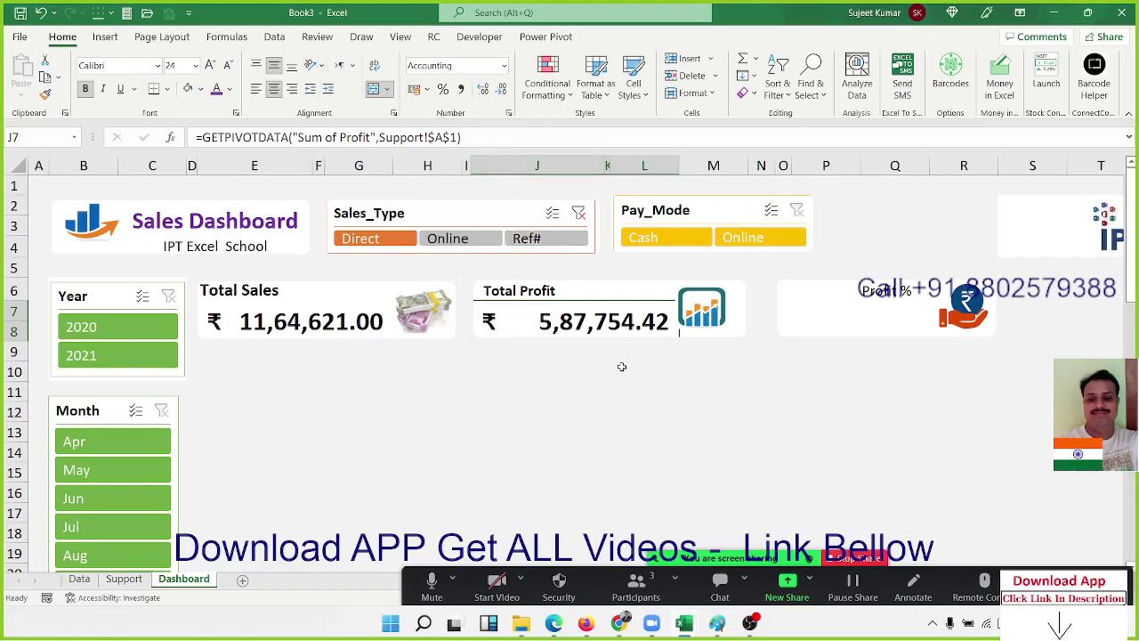
left_click(781, 317)
Enter =J7/E7 in O7 to compute Profit % from Total Profit and Total Sales
left_click(815, 317)
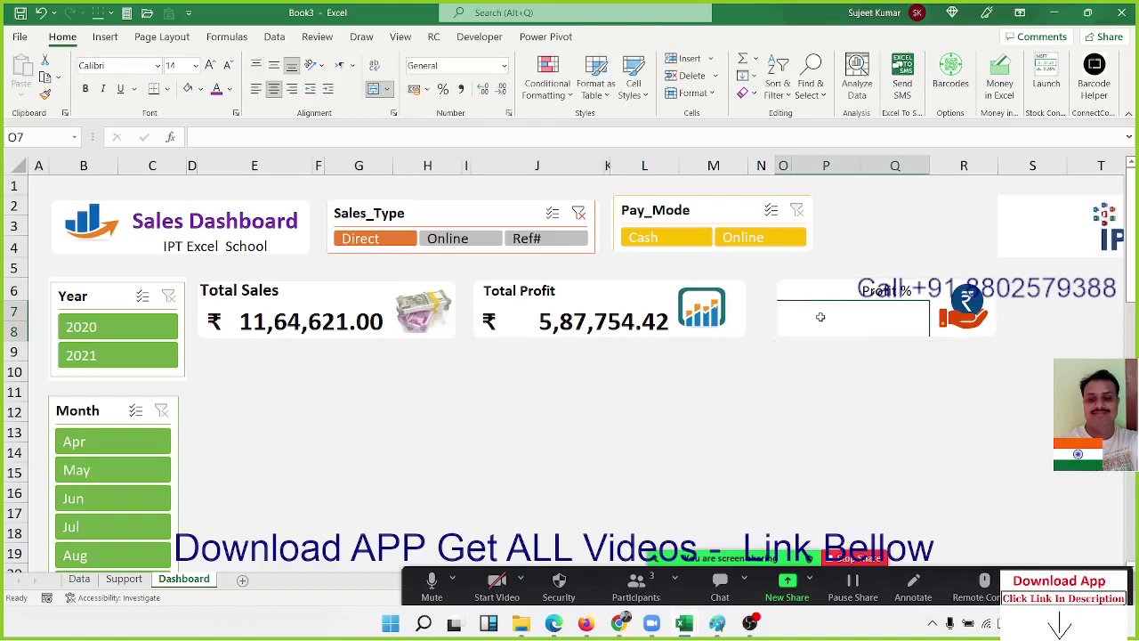
type("=")
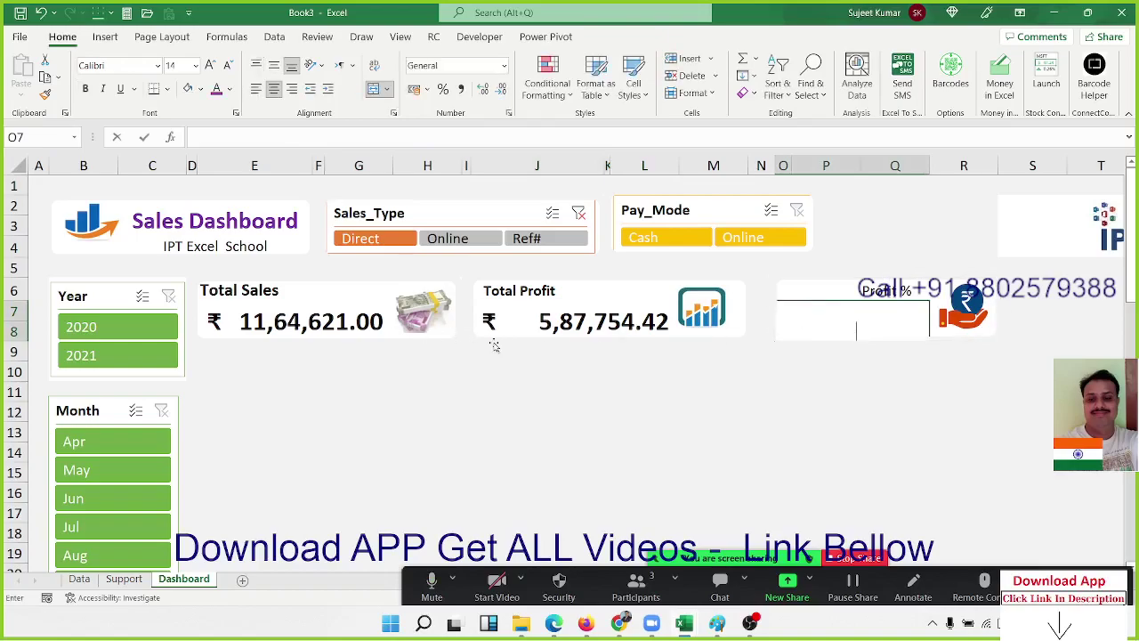
left_click(549, 325)
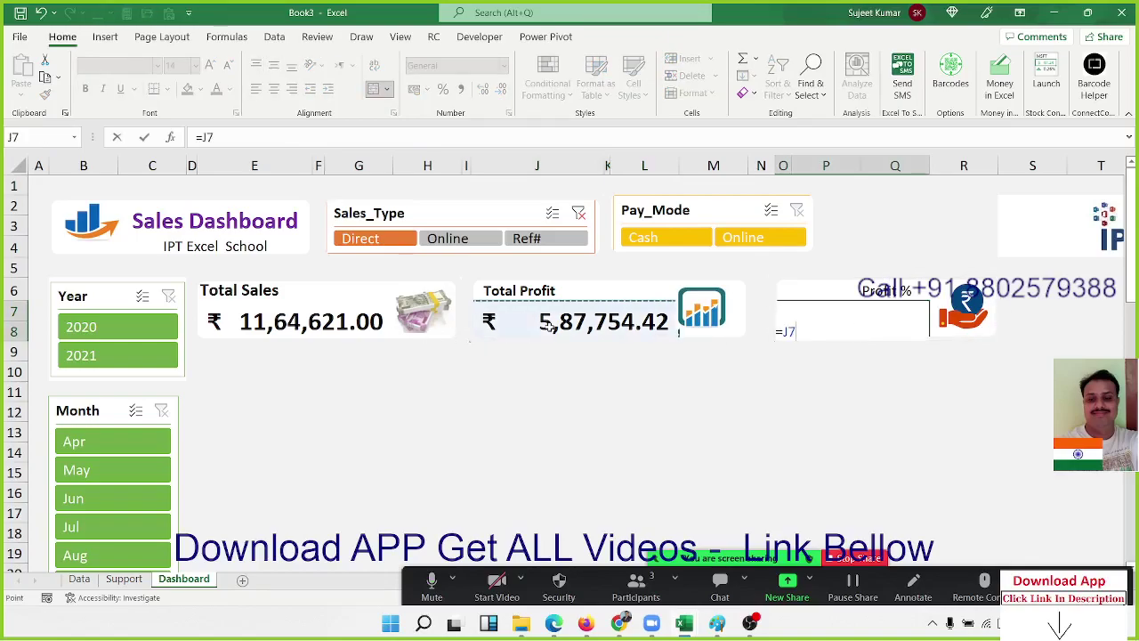
type("/")
left_click(346, 322)
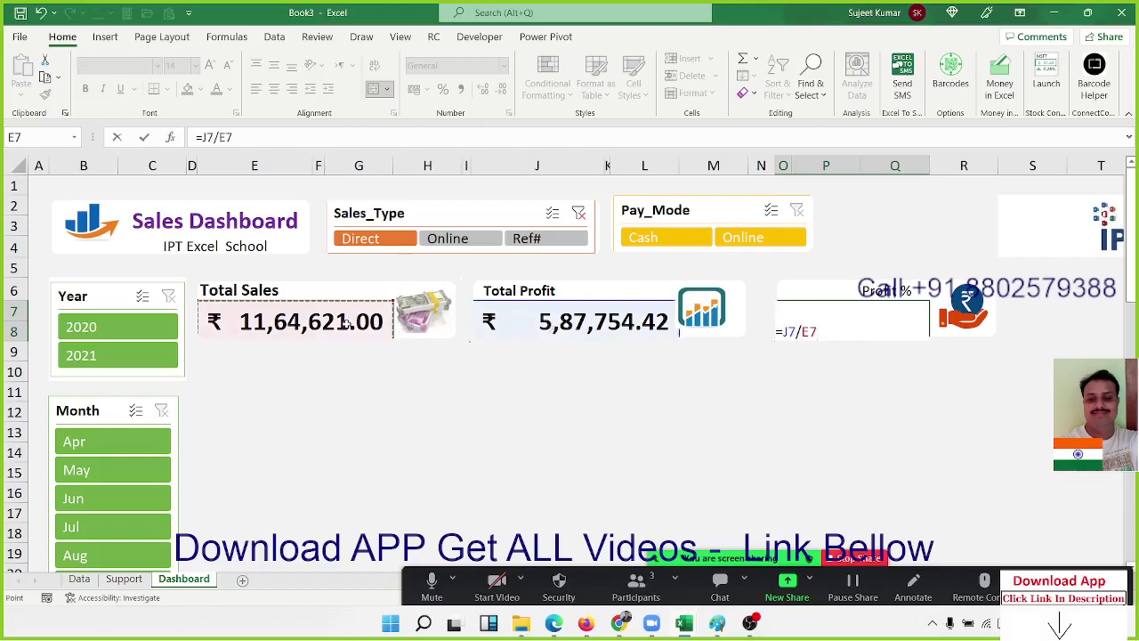
key("Return")
key("Up")
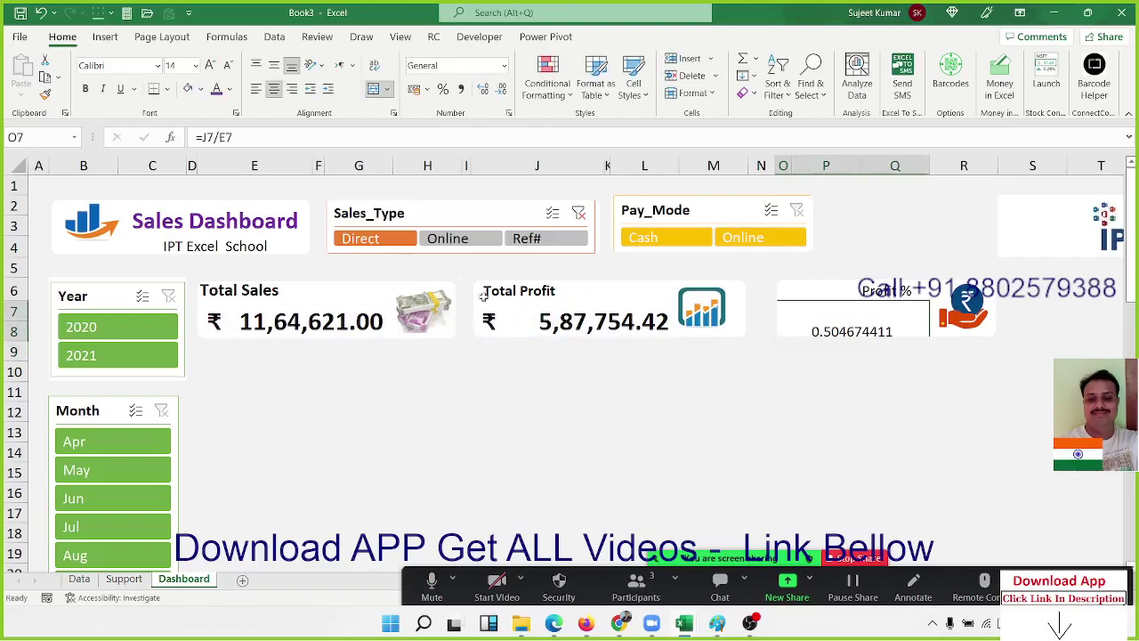
Show Profit % as 50% in percent style at 22 points, aligned middle and left
left_click(442, 90)
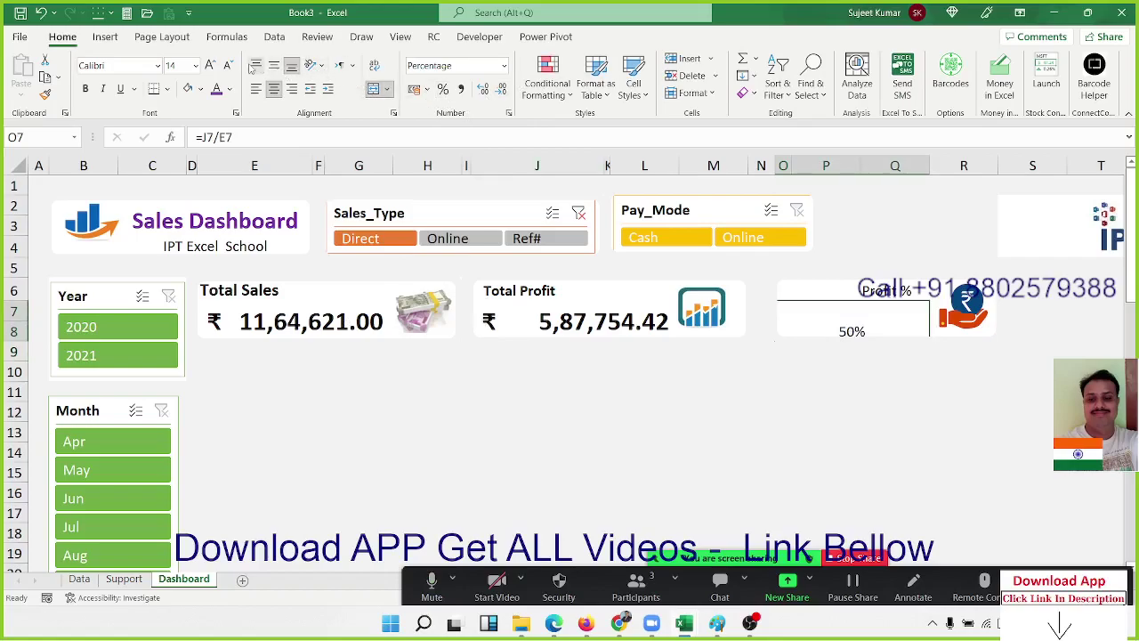
left_click(210, 65)
left_click(210, 65)
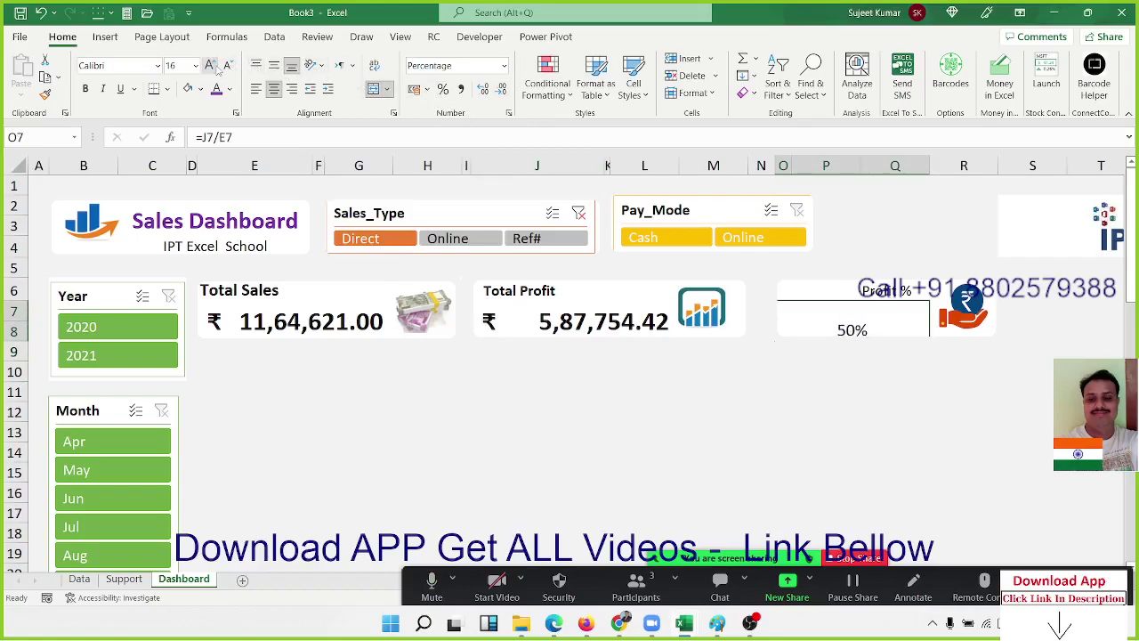
left_click(210, 65)
left_click(210, 65)
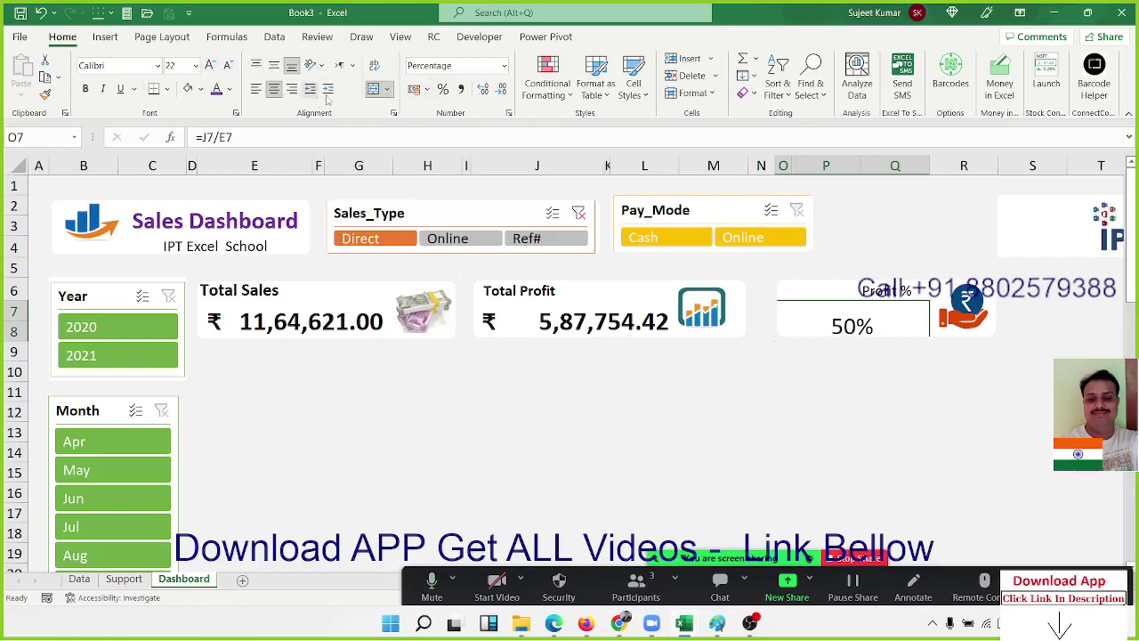
left_click(276, 66)
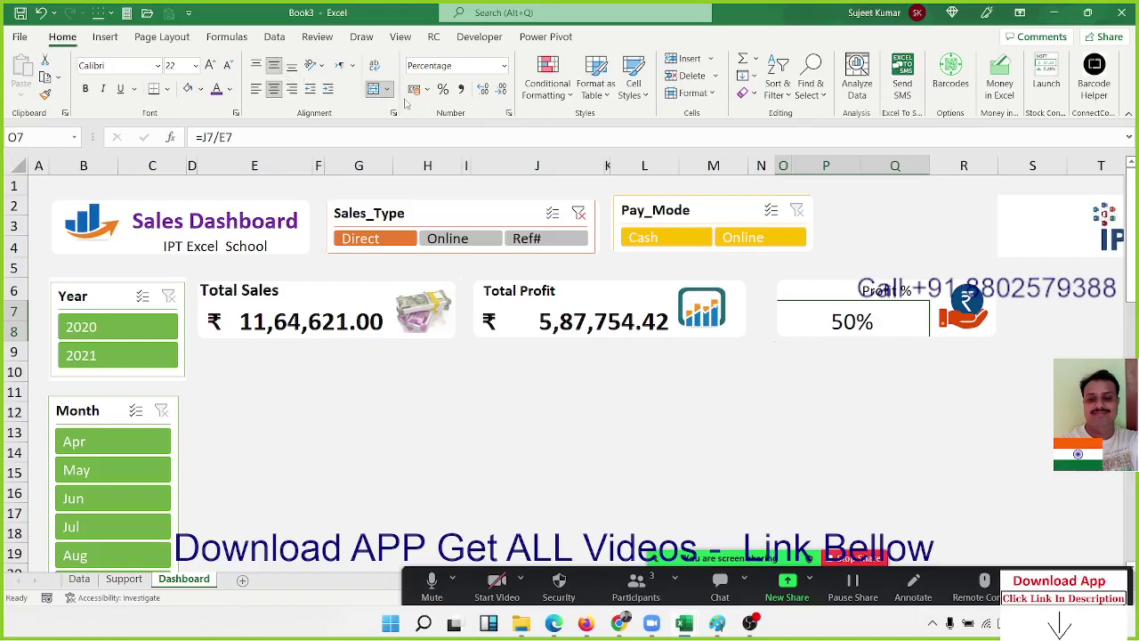
left_click(256, 88)
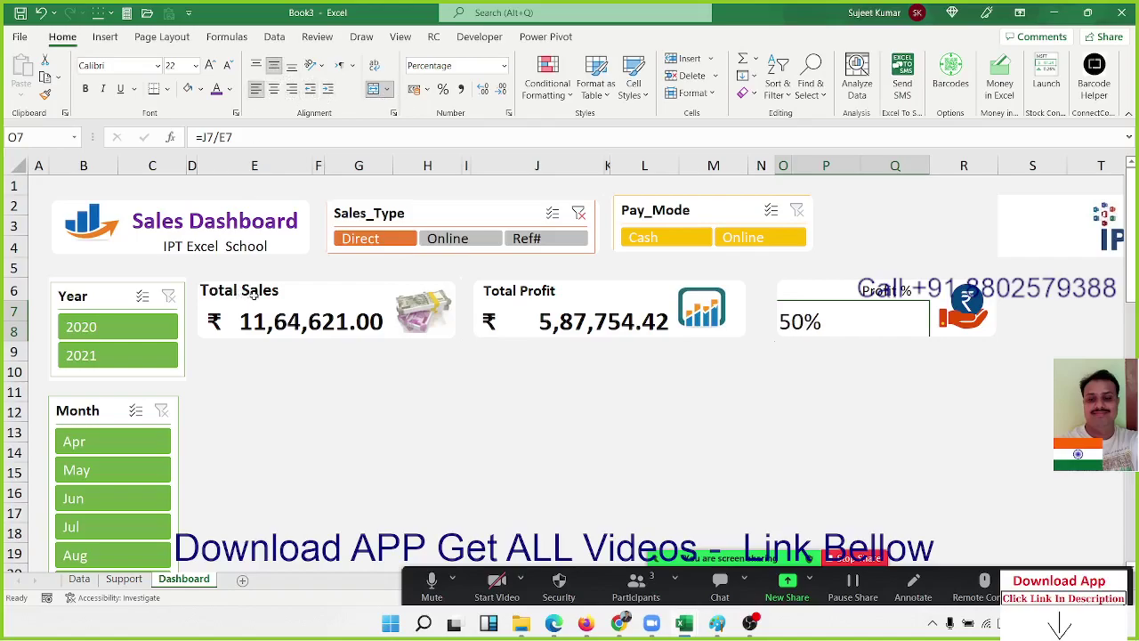
left_click(262, 365)
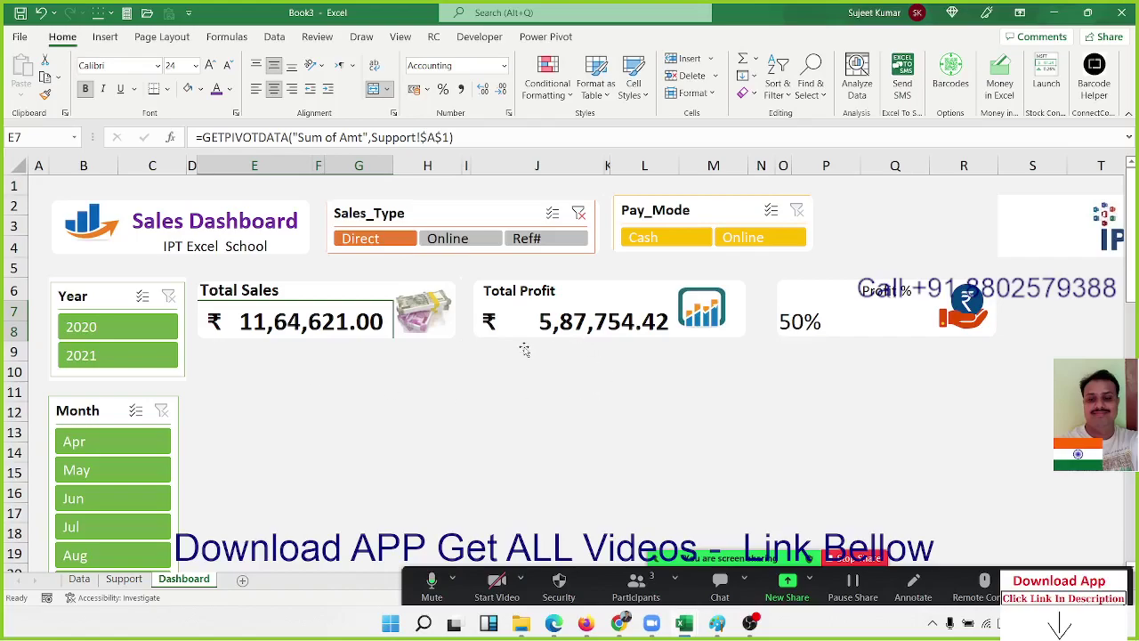
left_click(435, 385)
type("5")
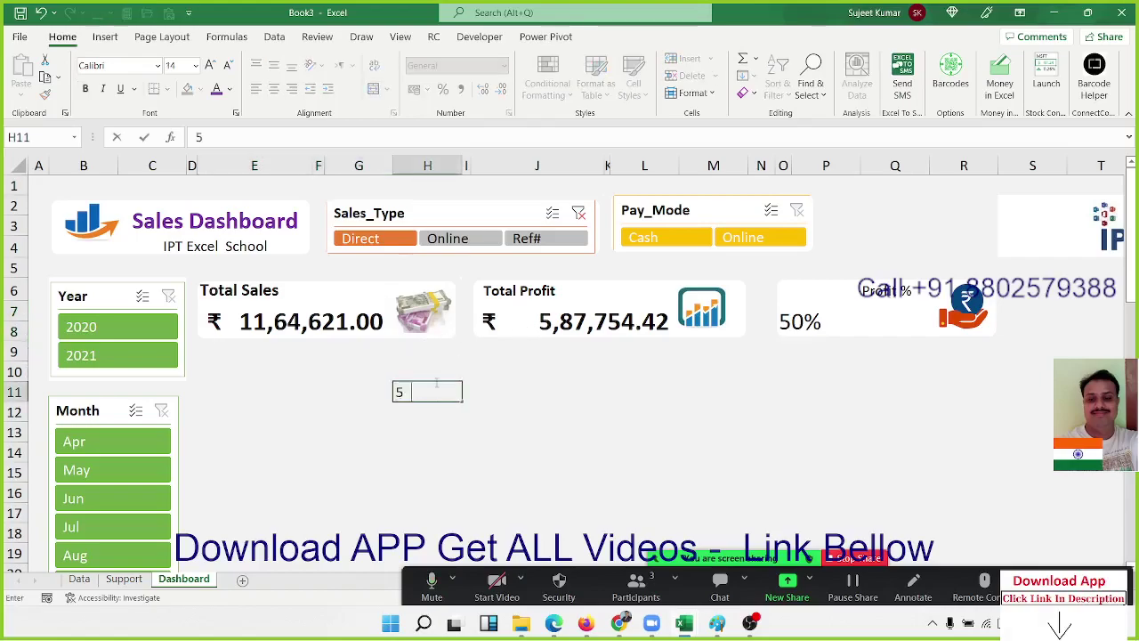
type("00")
key("Tab")
key("Tab")
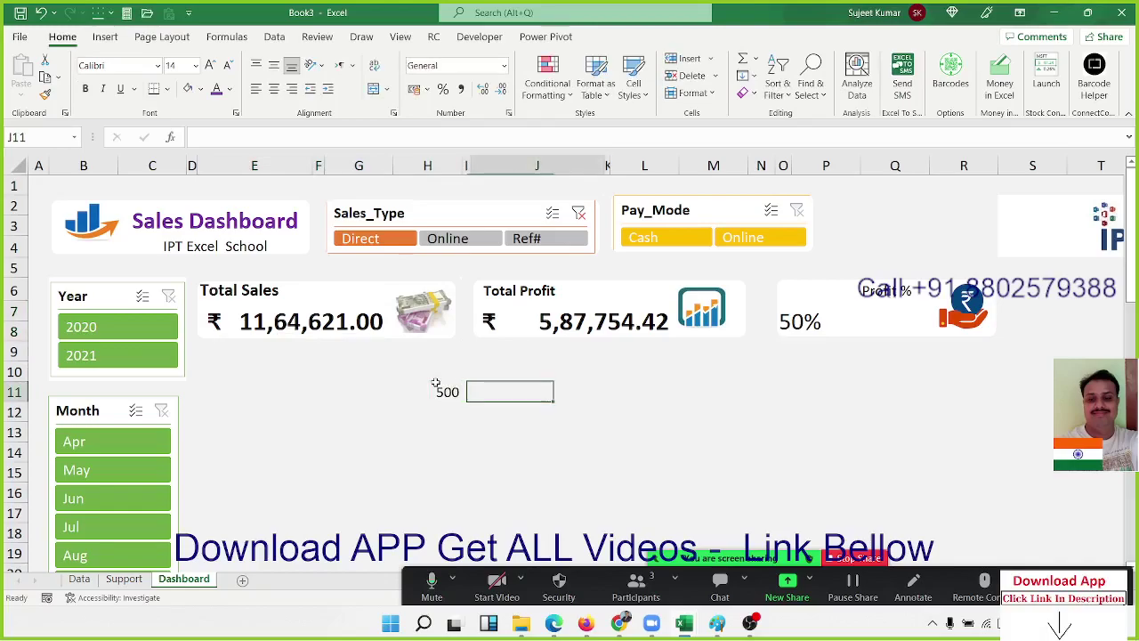
type("40")
key("Tab")
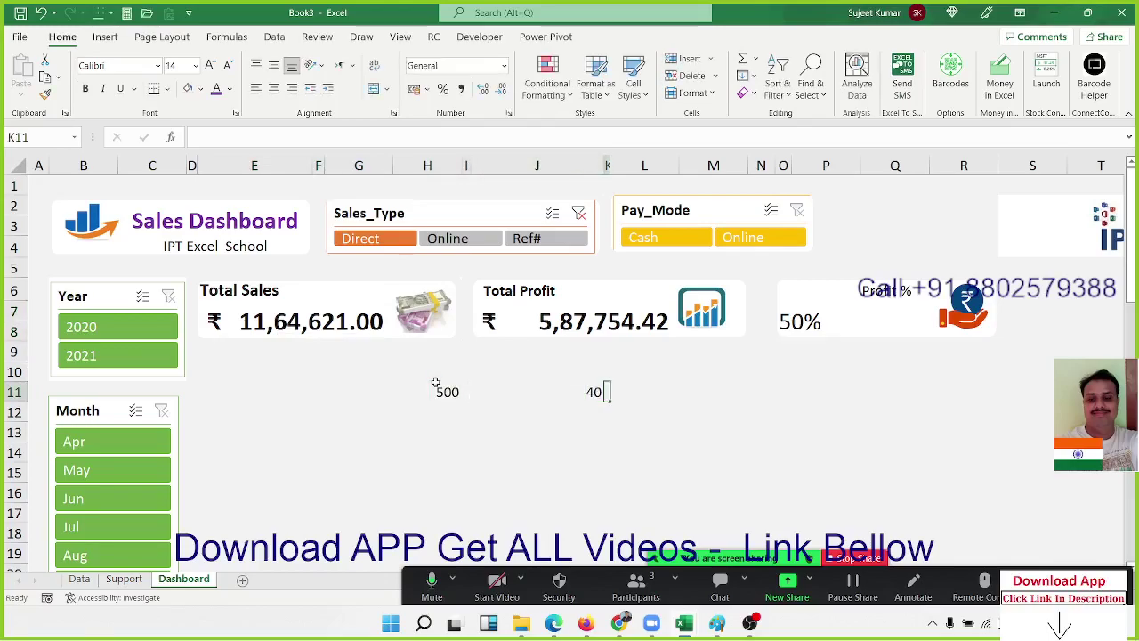
key("Tab")
type("=")
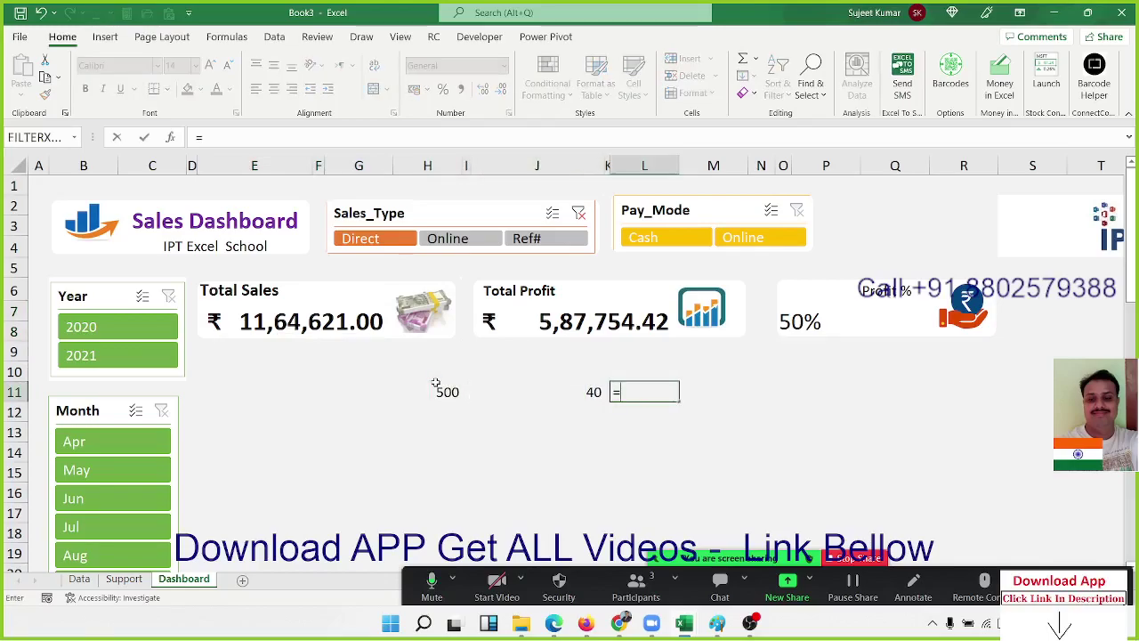
key("Left")
key("Left")
type("/")
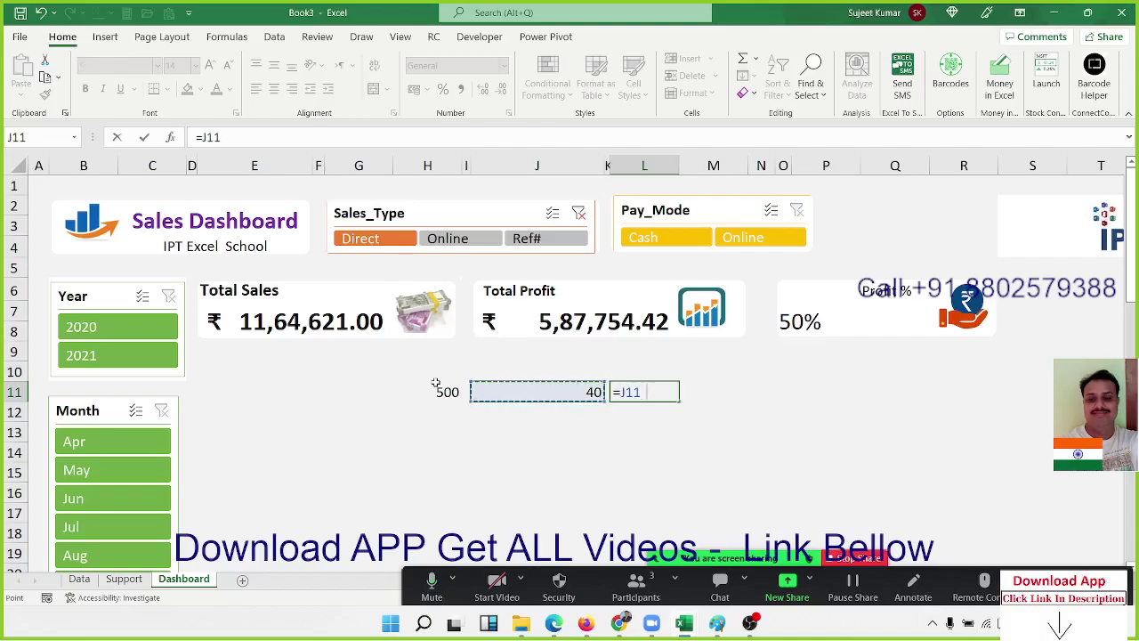
key("Left")
key("Left")
key("Left")
key("Return")
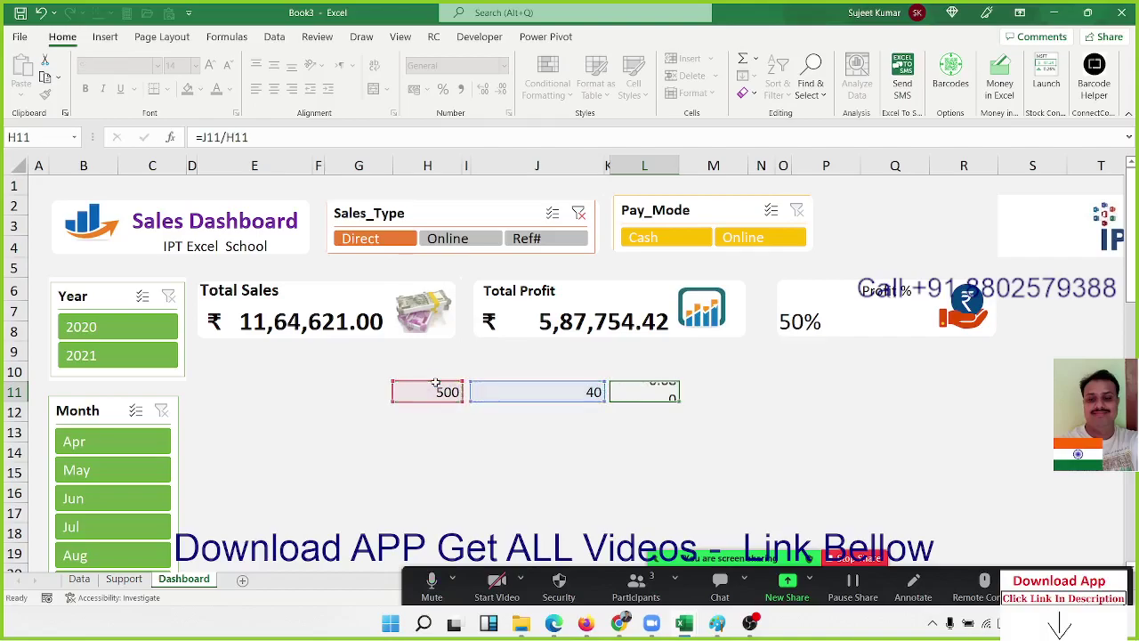
key("Up")
key("shift+Left")
key("shift+Left")
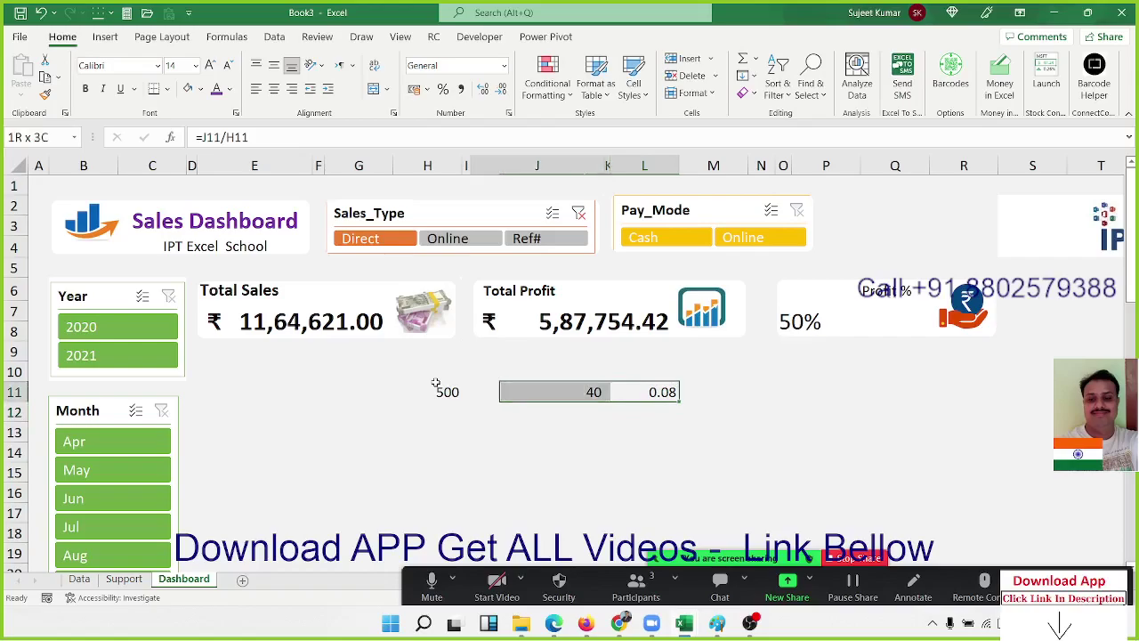
key("shift+Left")
key("shift+Left")
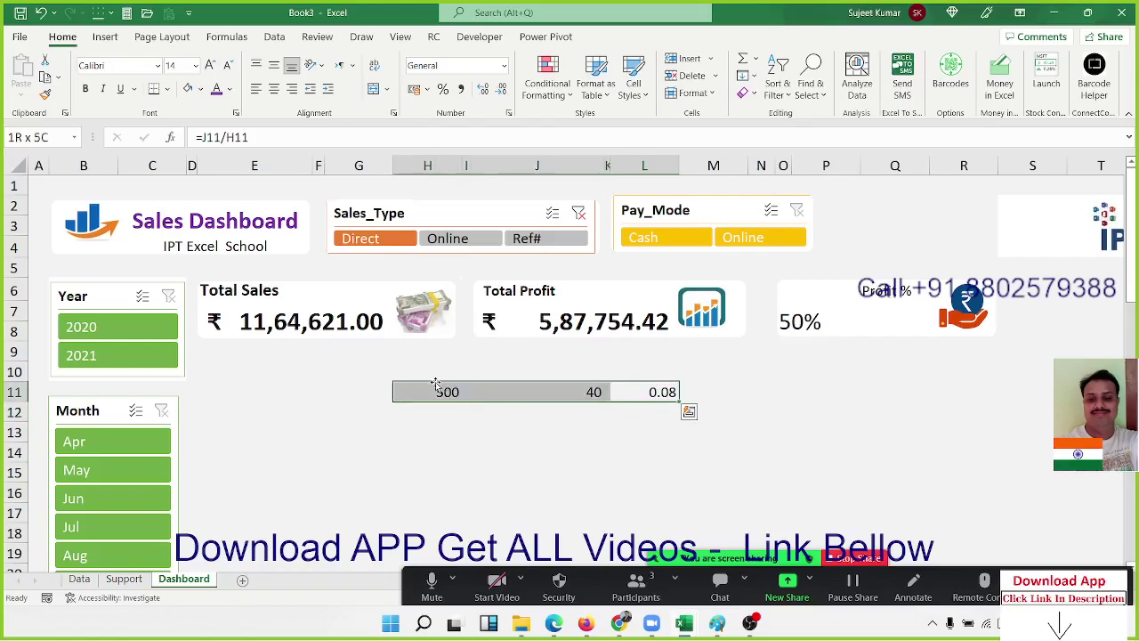
key("Delete")
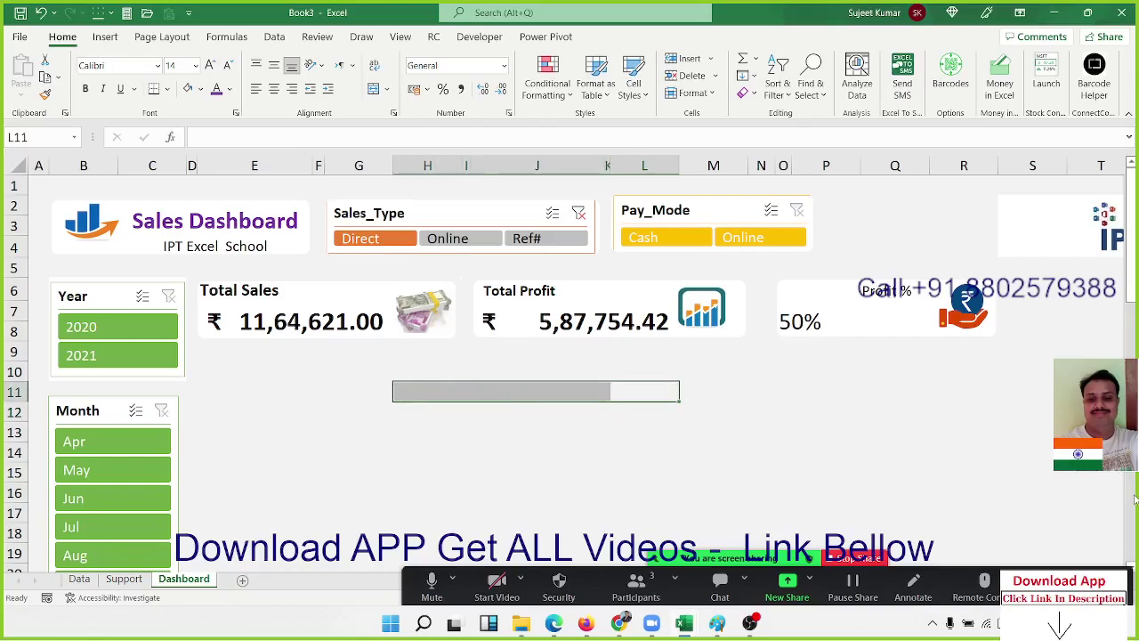
Select E10 below the Total Sales card and scroll down the Dashboard
left_click(289, 375)
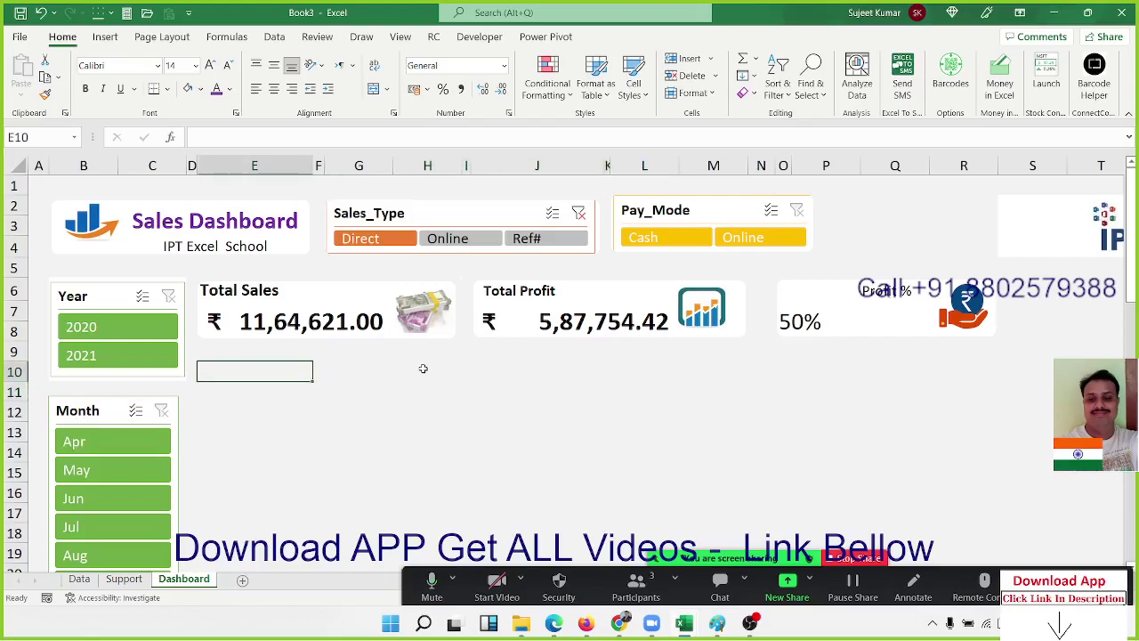
scroll(546, 393, "down", 3)
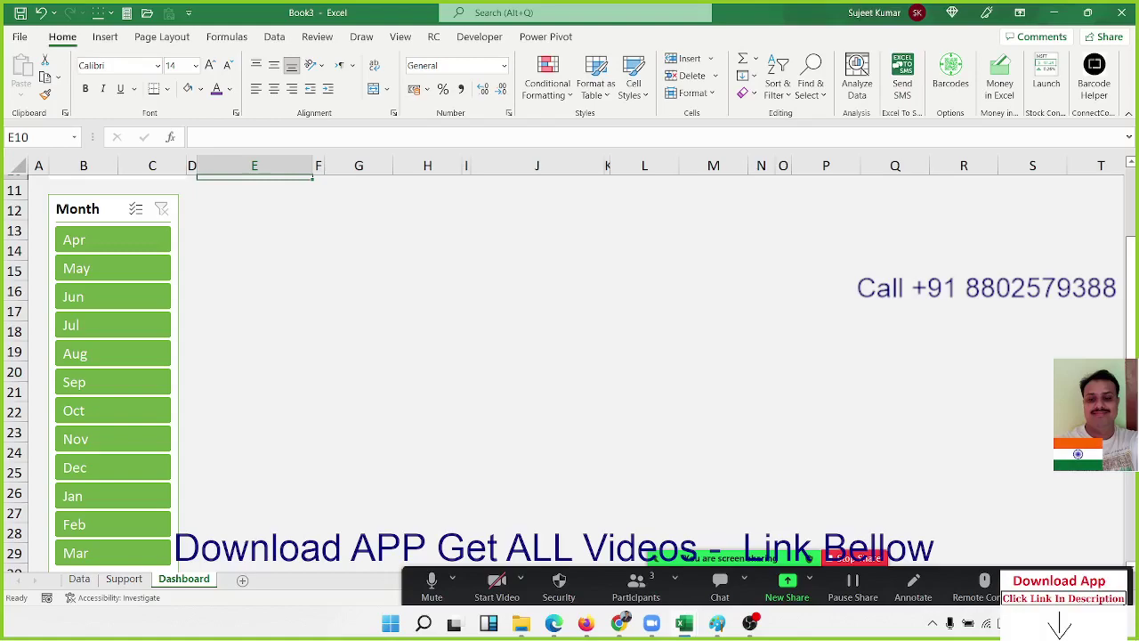
Copy the A1:B2 totals pivot on Support and paste it at F1
left_click(132, 580)
left_click(62, 182)
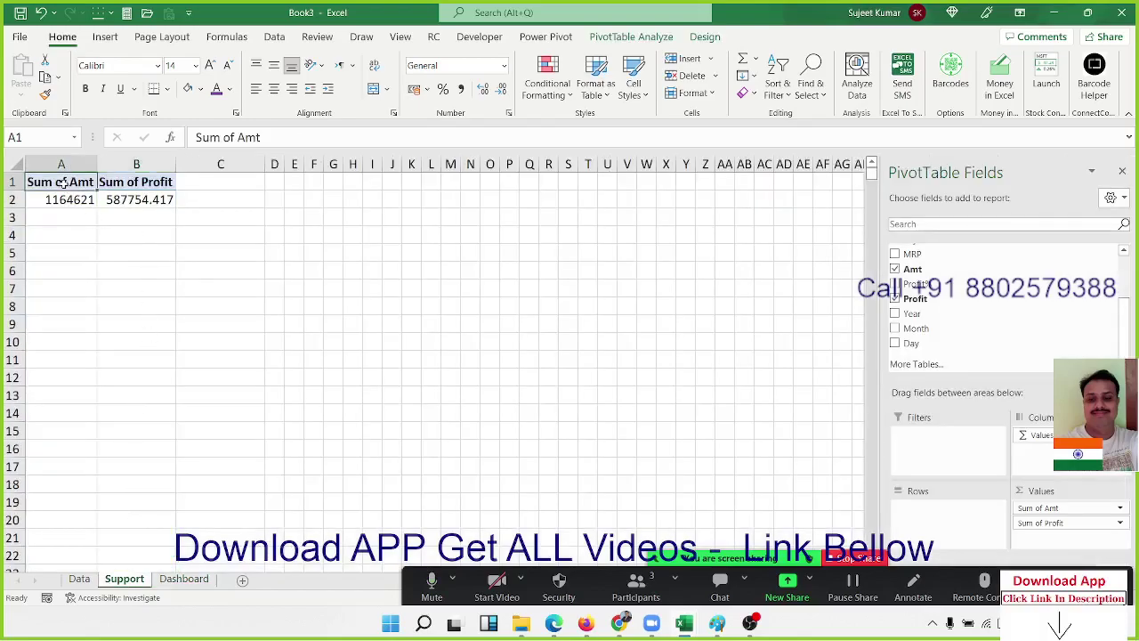
key("shift+Right")
key("shift+Right")
key("shift+Left")
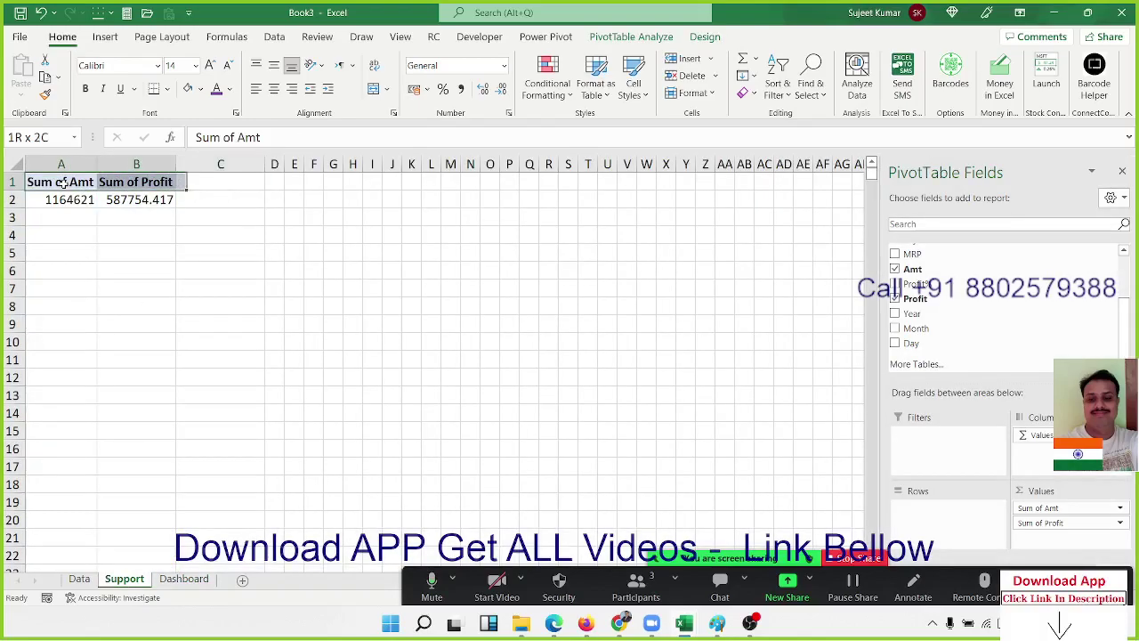
key("shift+Down")
key("ctrl+c")
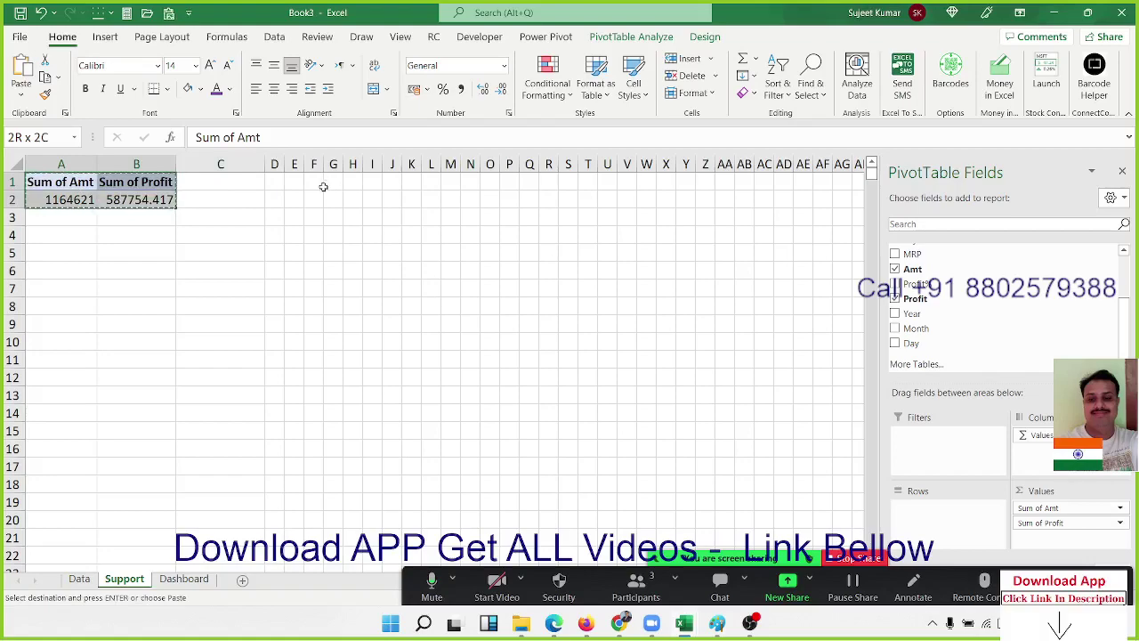
left_click(311, 183)
key("ctrl+v")
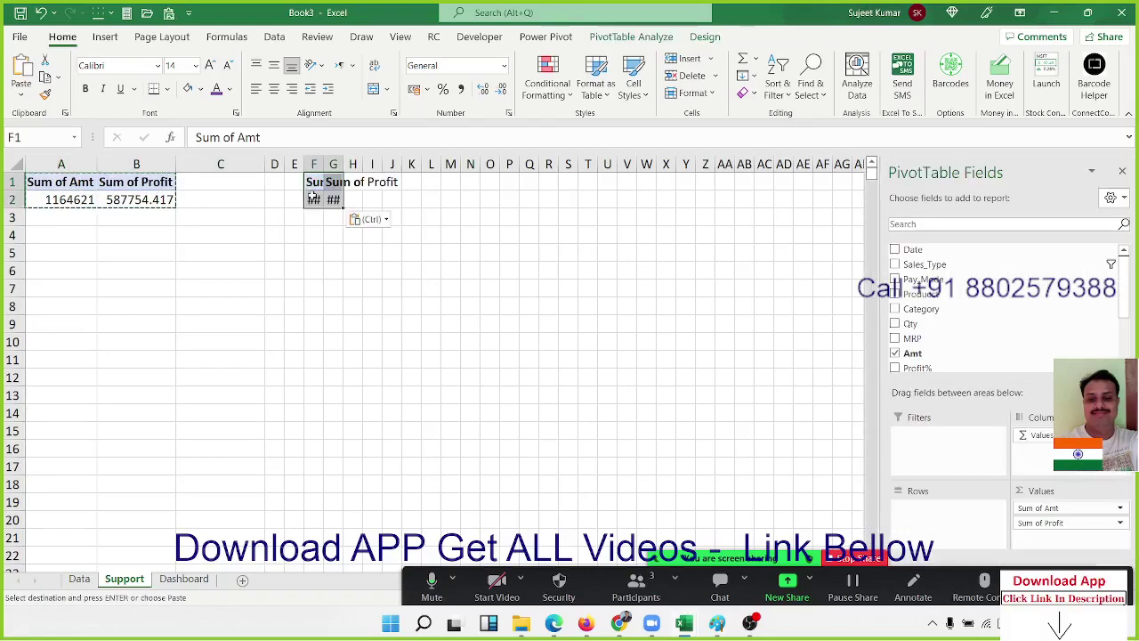
Add Month to the pasted pivot's rows to split Amt and Profit by month, Apr–Mar
left_click(310, 200)
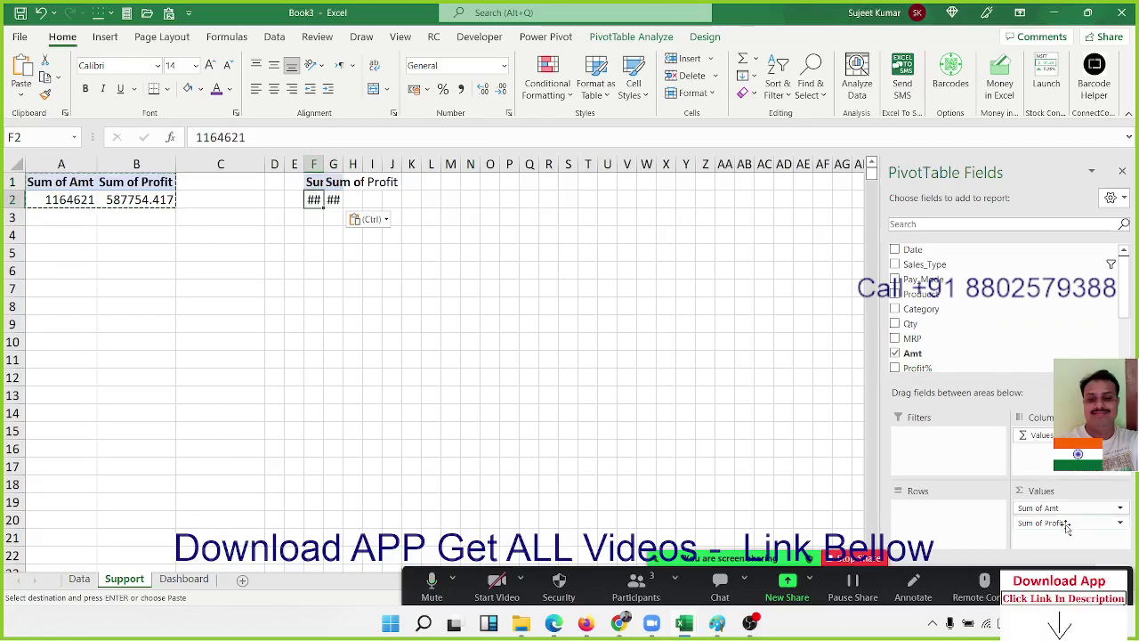
left_click_drag(1059, 522, 1072, 525)
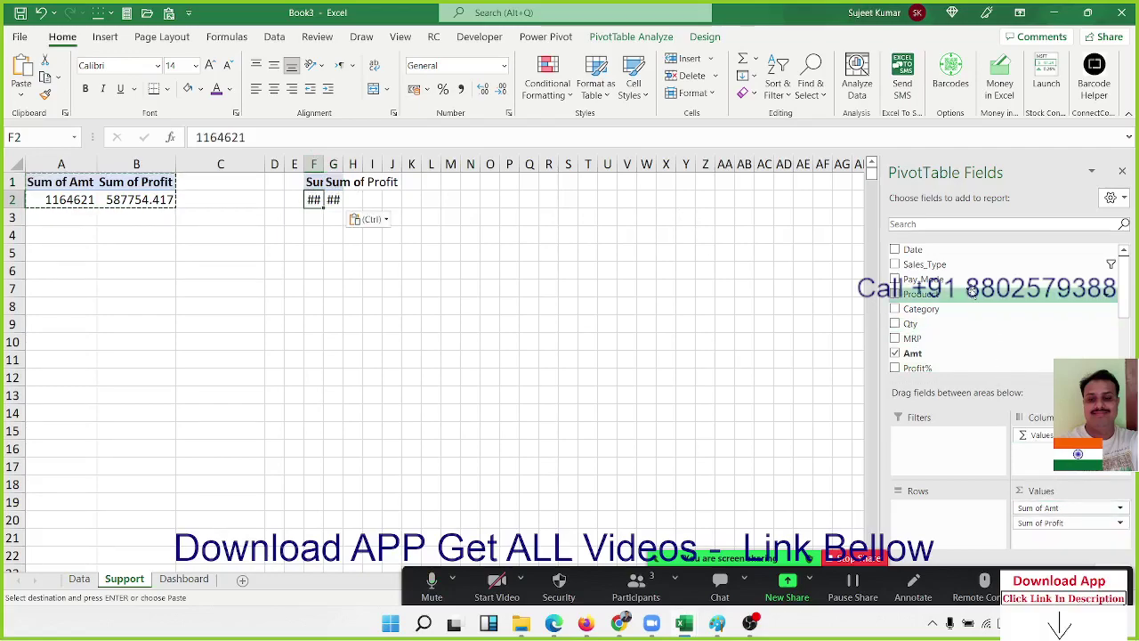
scroll(973, 292, "down", 2)
left_click_drag(955, 328, 962, 525)
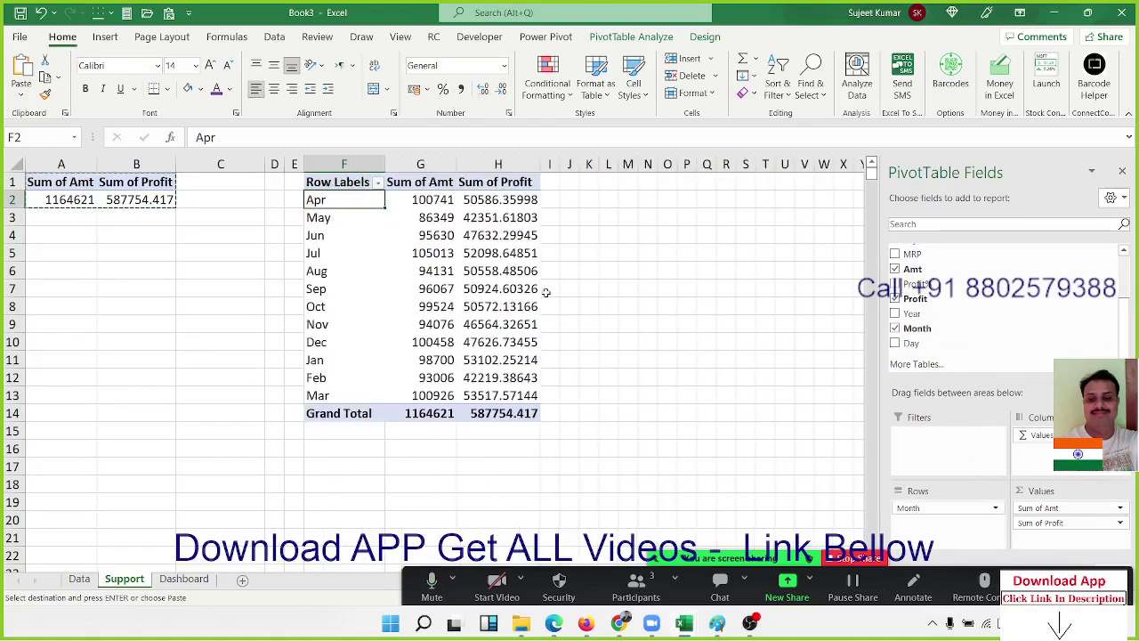
left_click(498, 238)
left_click(445, 219)
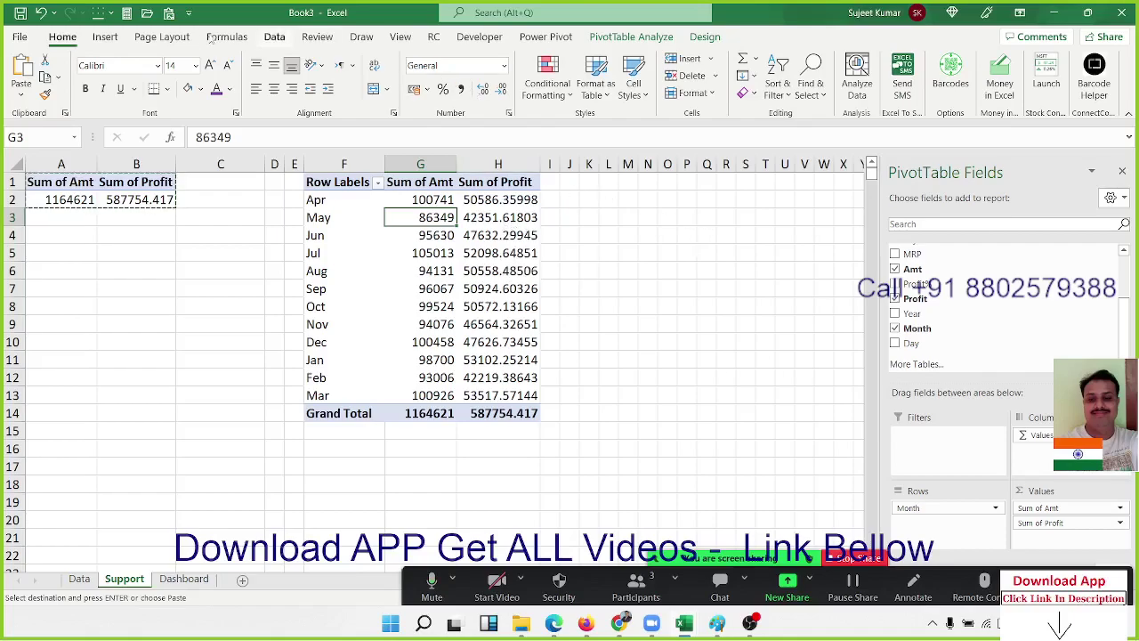
left_click(105, 37)
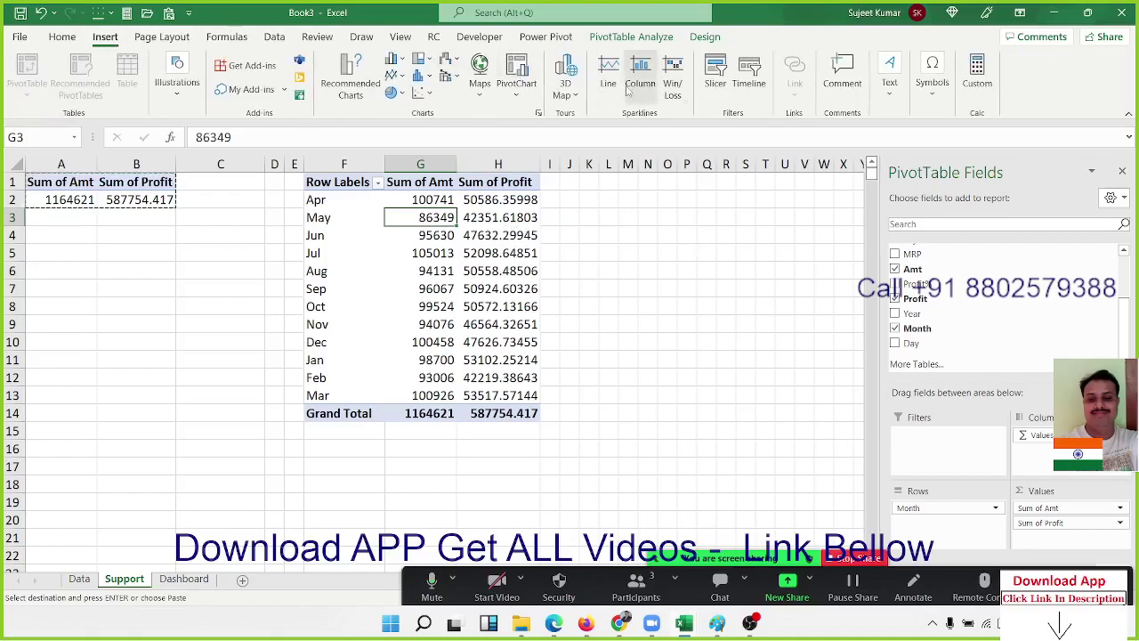
Insert a clustered column PivotChart of monthly Amt and Profit over columns F–M
left_click(403, 70)
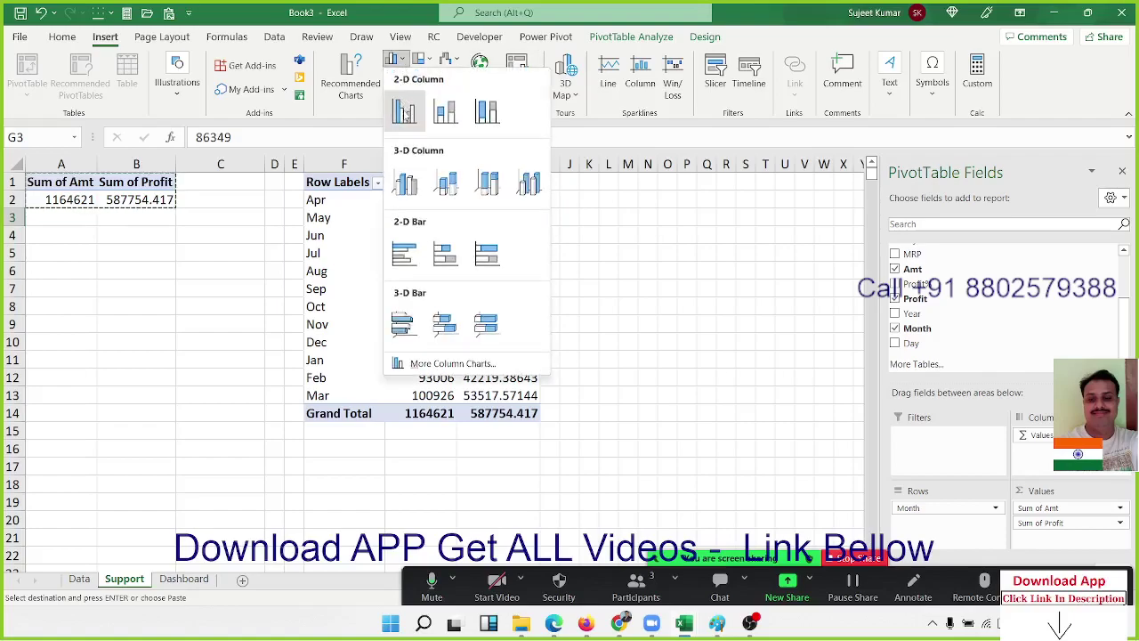
left_click(405, 115)
left_click_drag(484, 288, 561, 262)
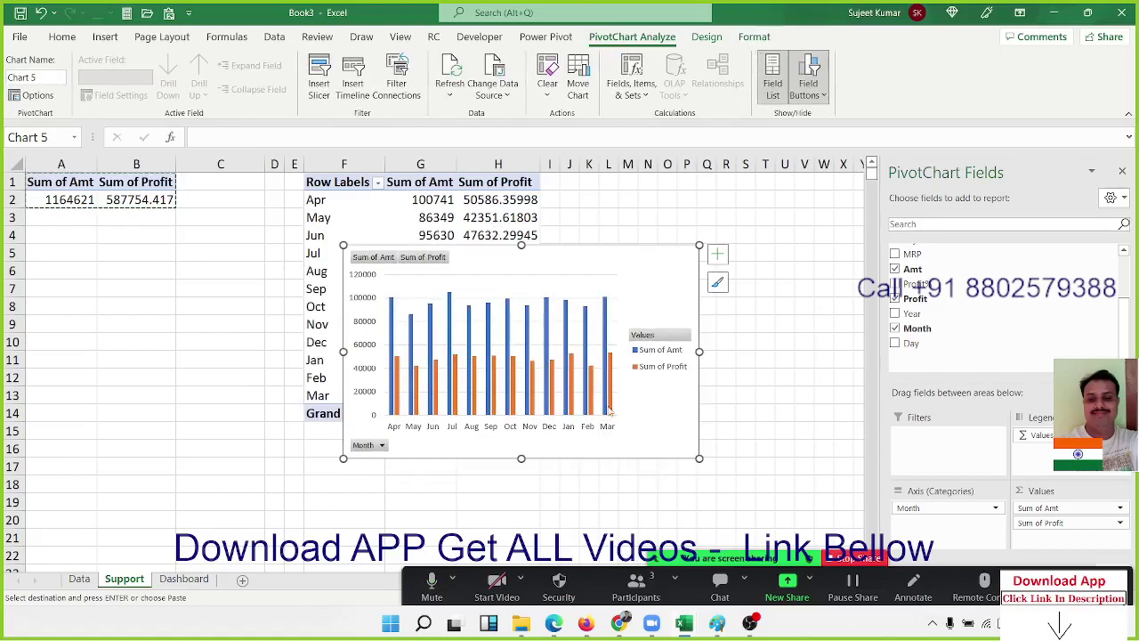
left_click(609, 358)
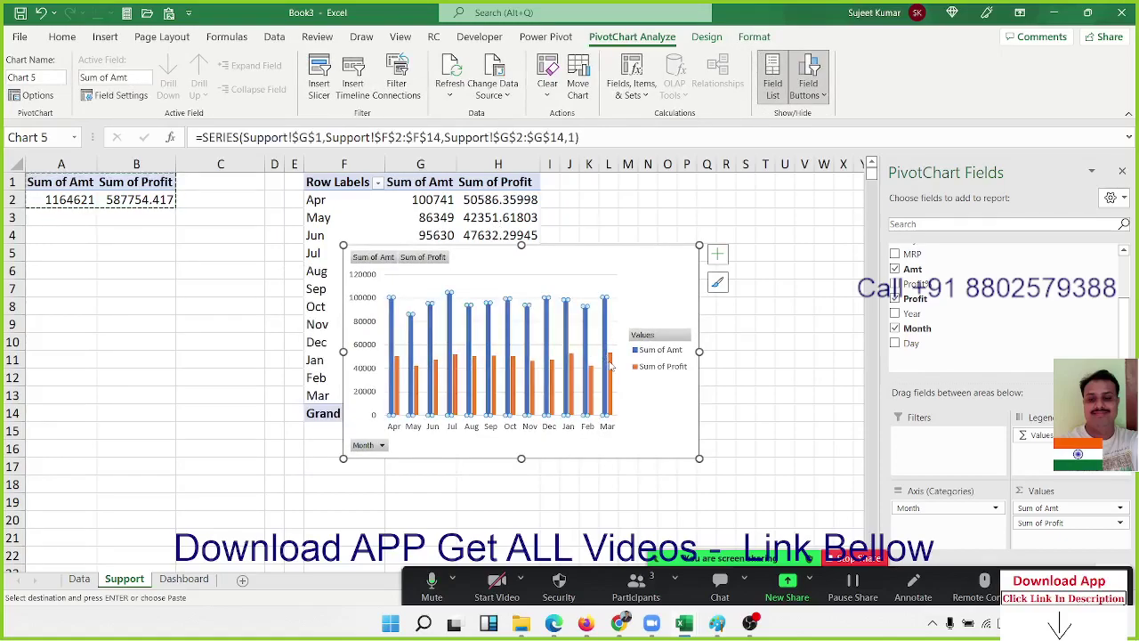
left_click(610, 365)
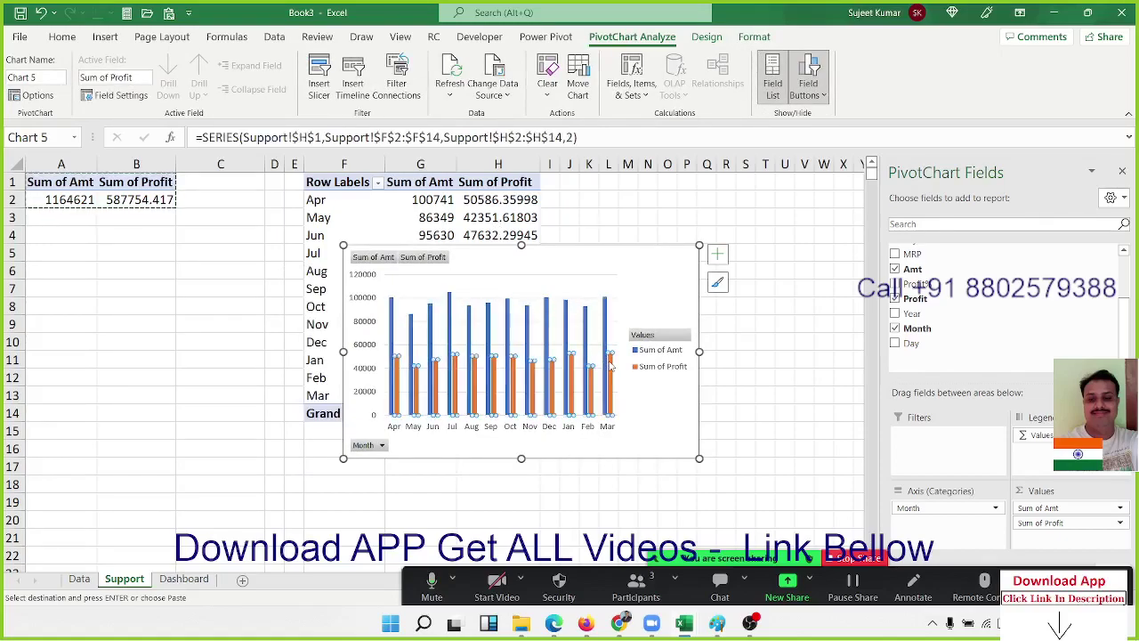
right_click(611, 364)
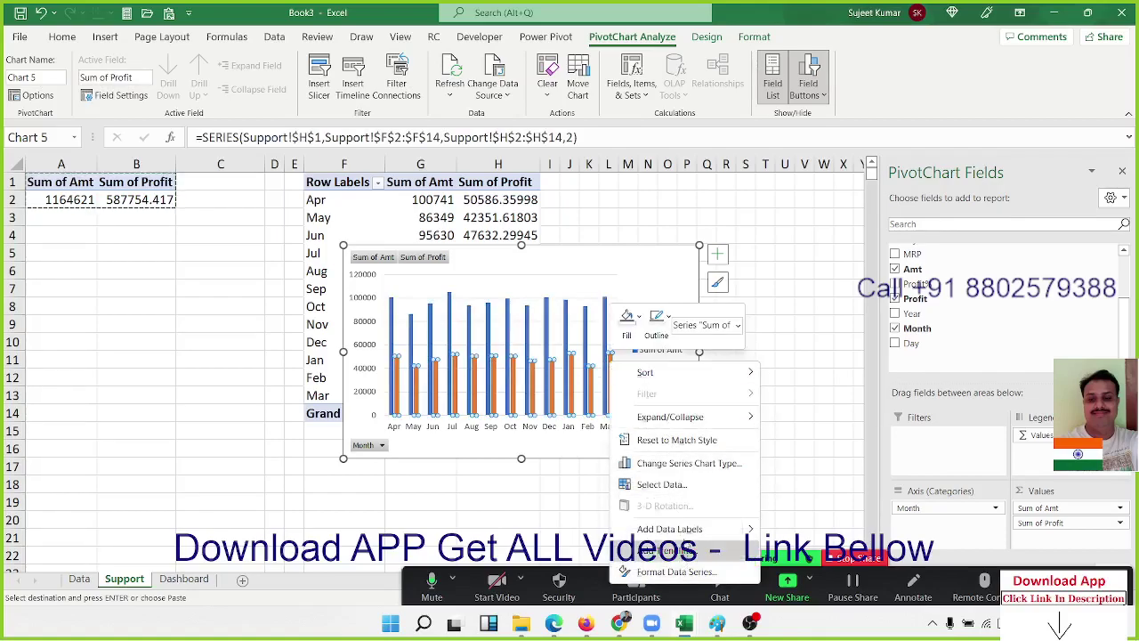
left_click(680, 464)
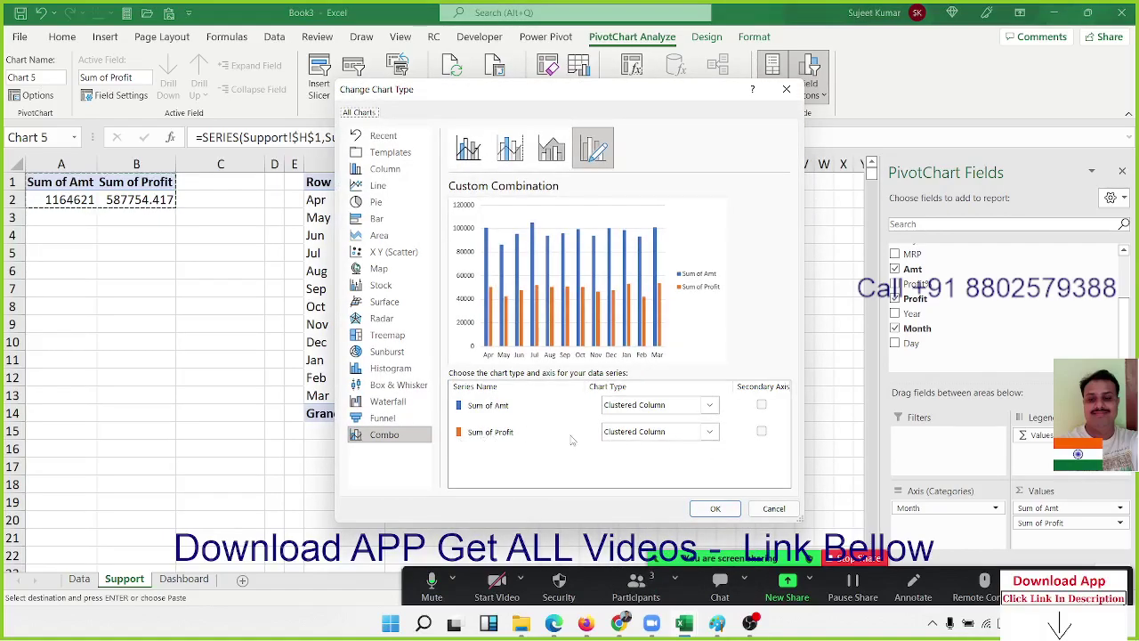
Make Sum of Profit a line over the Sum of Amt columns and move the chart lower left
left_click(632, 432)
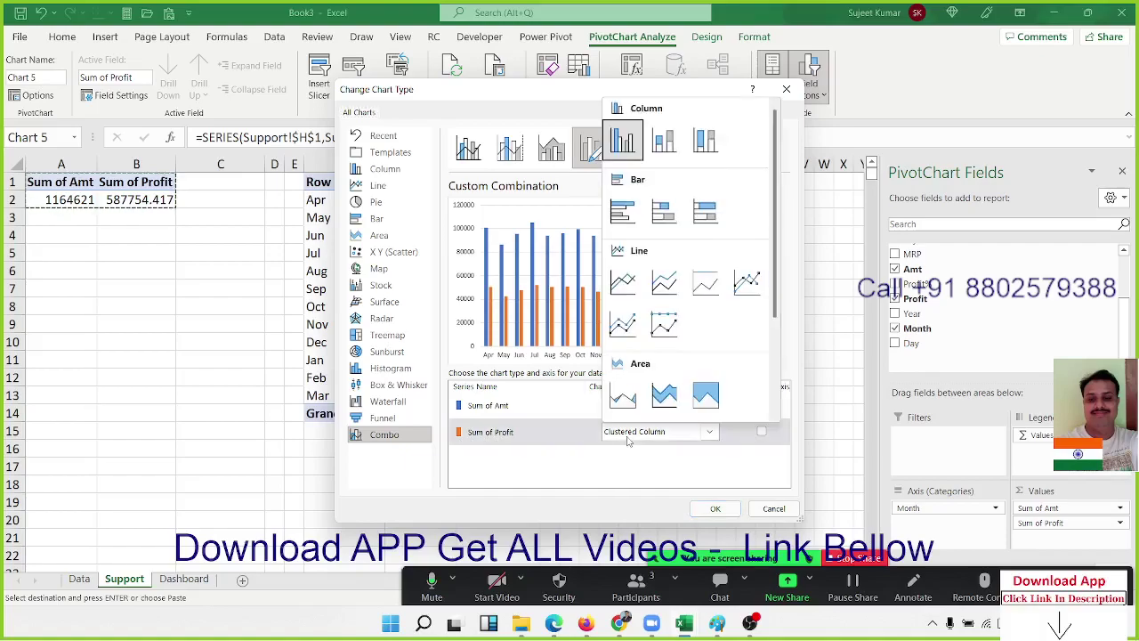
left_click(628, 293)
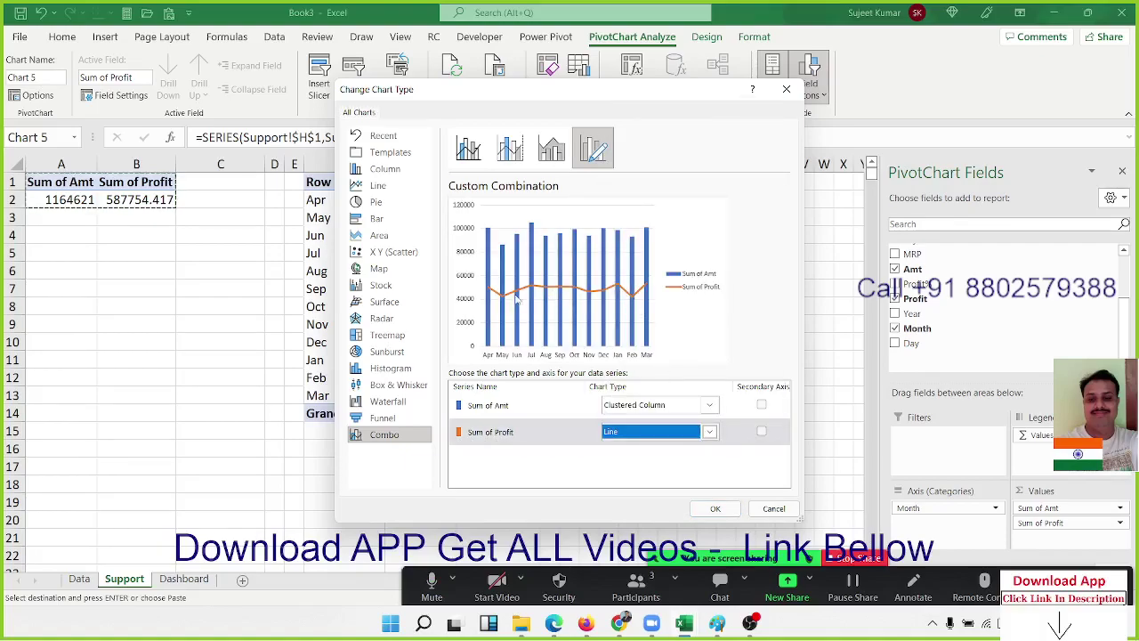
left_click(713, 507)
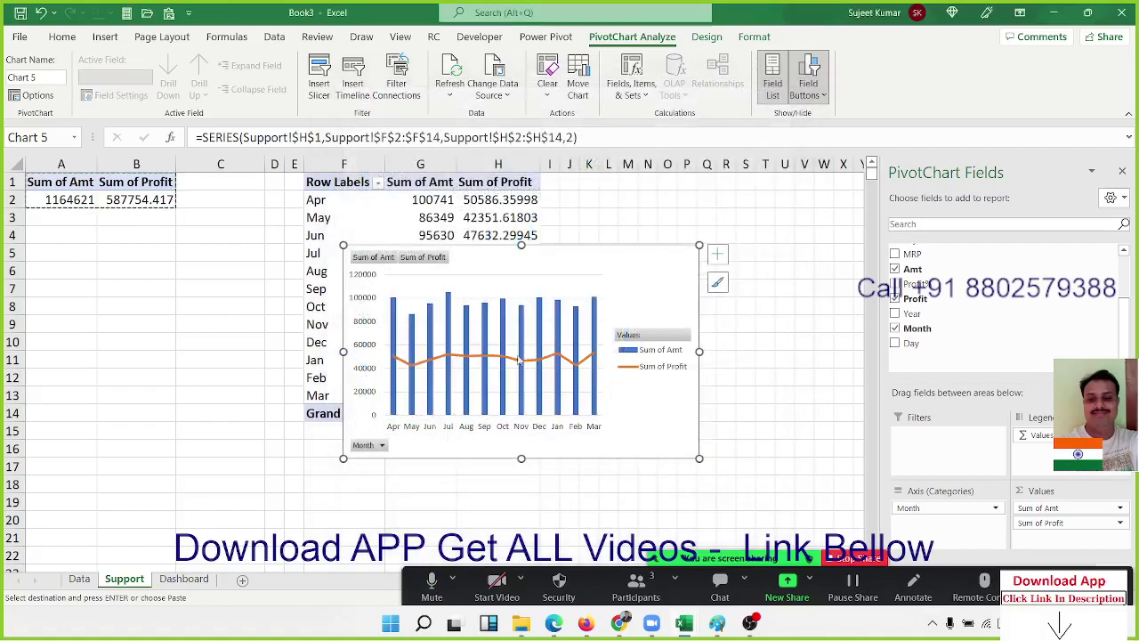
left_click_drag(489, 278, 386, 293)
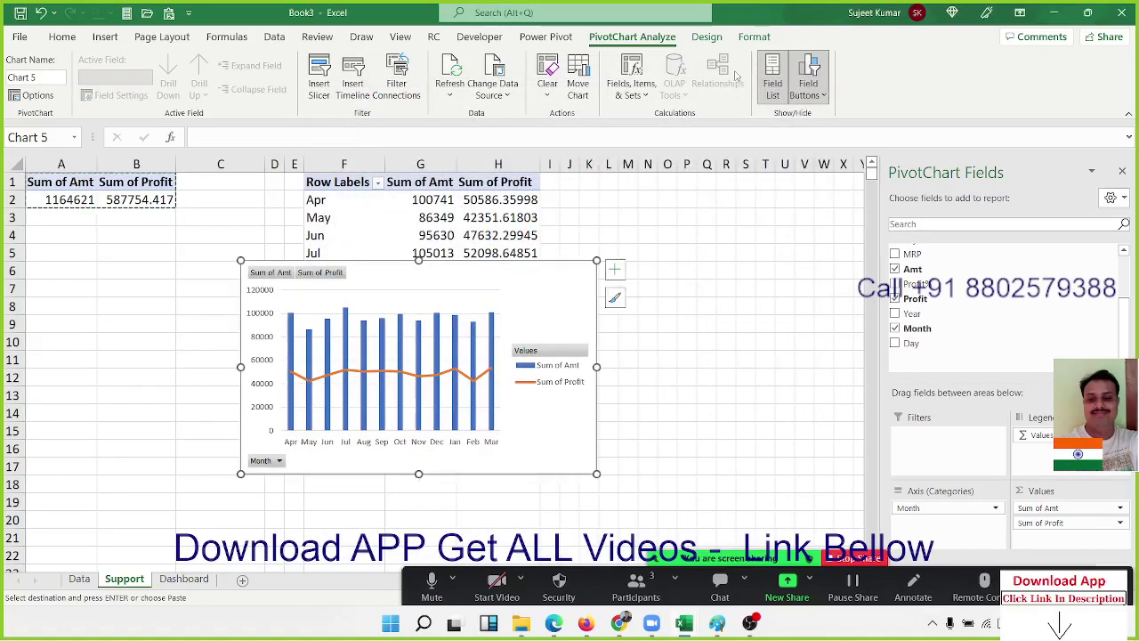
left_click(752, 37)
Try the dark chart style on the combo chart, then return it to the plain white Style 1
left_click(710, 38)
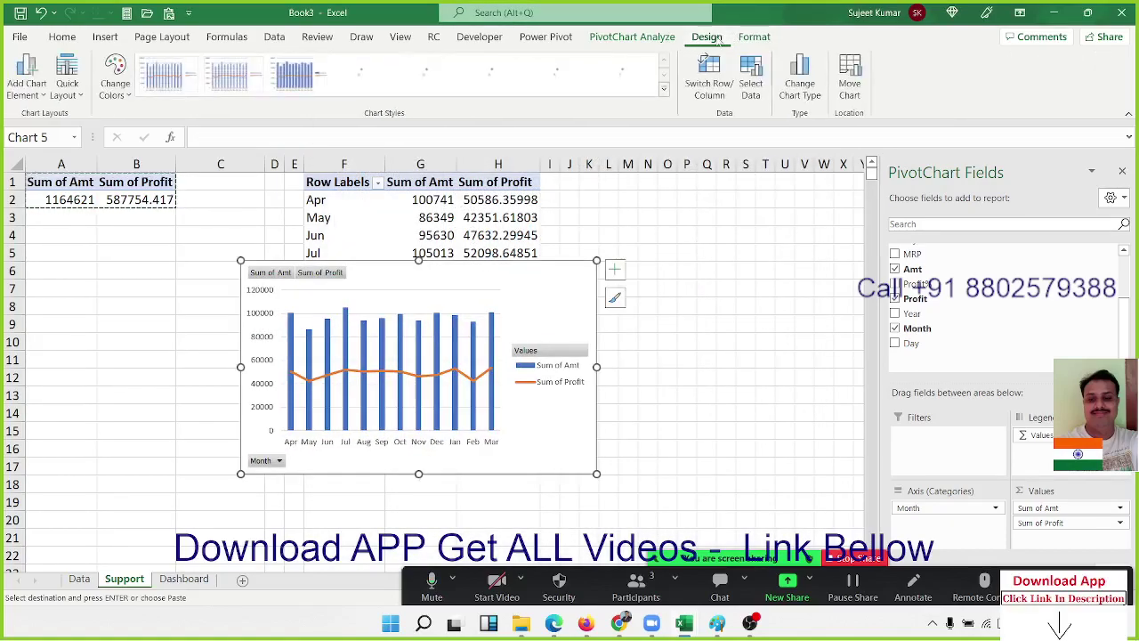
left_click(663, 92)
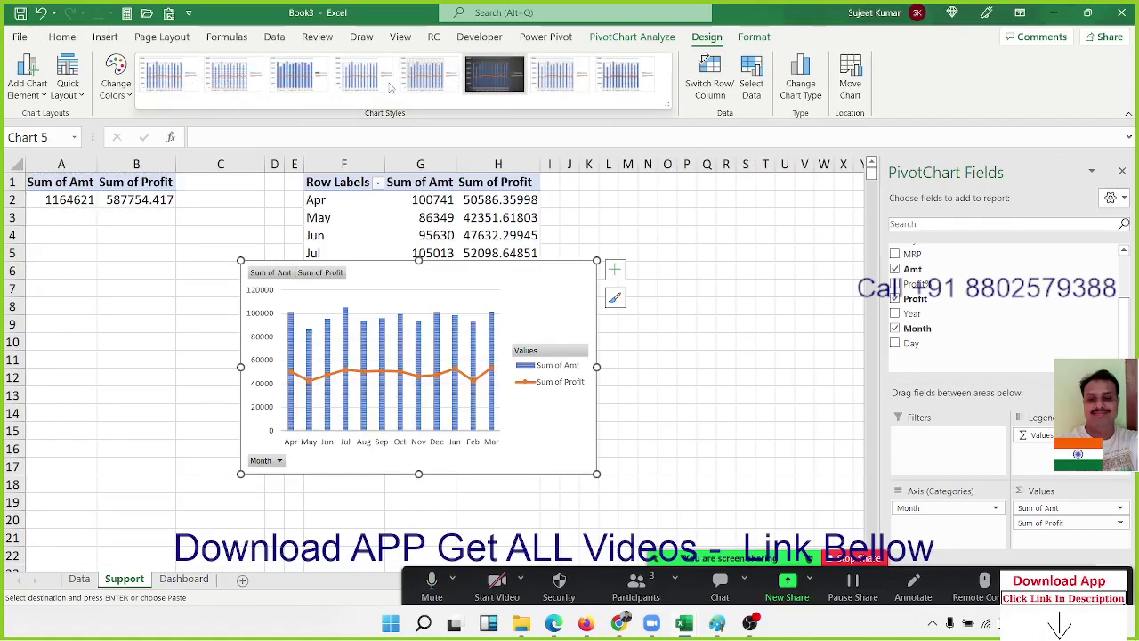
left_click(494, 76)
left_click(184, 77)
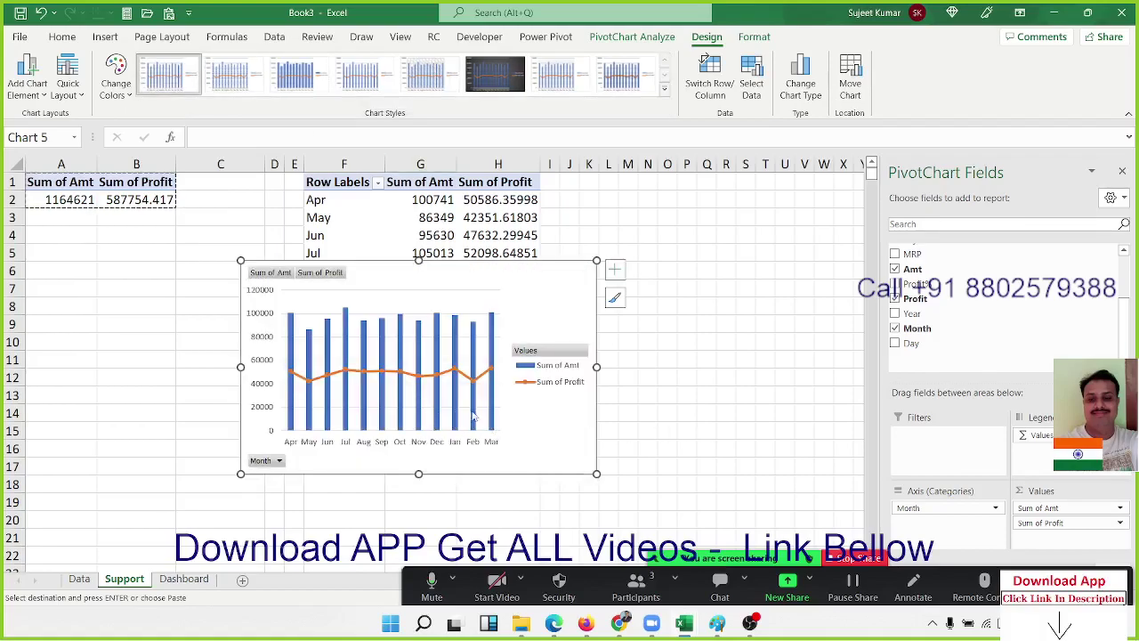
Apply a Quick Layout that adds data labels and places the legend at the bottom
left_click(522, 390)
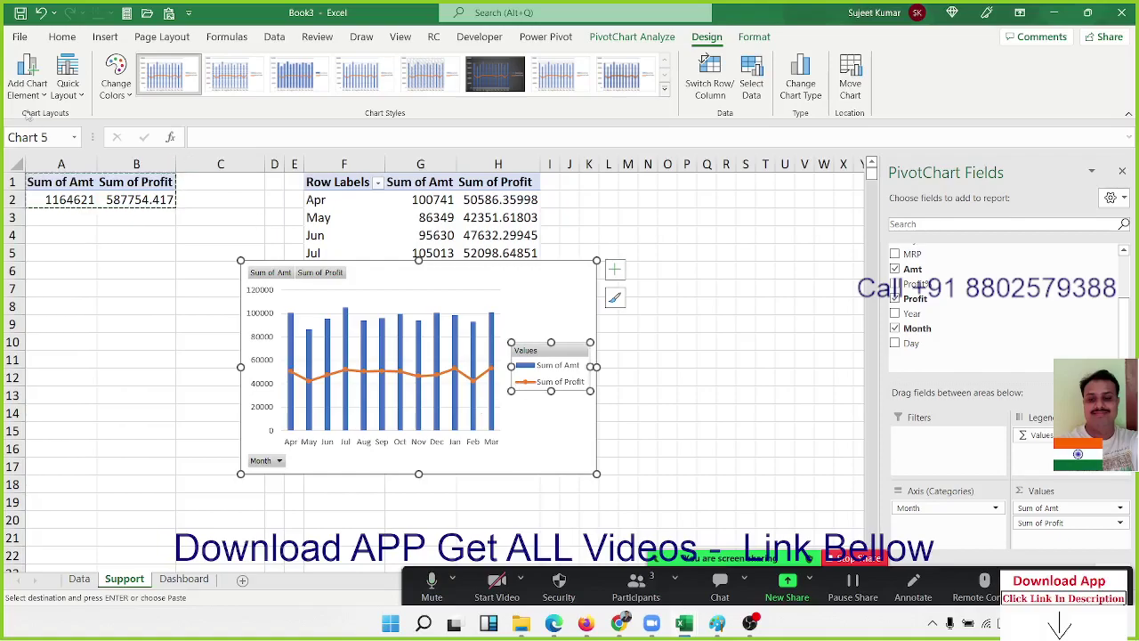
left_click(66, 100)
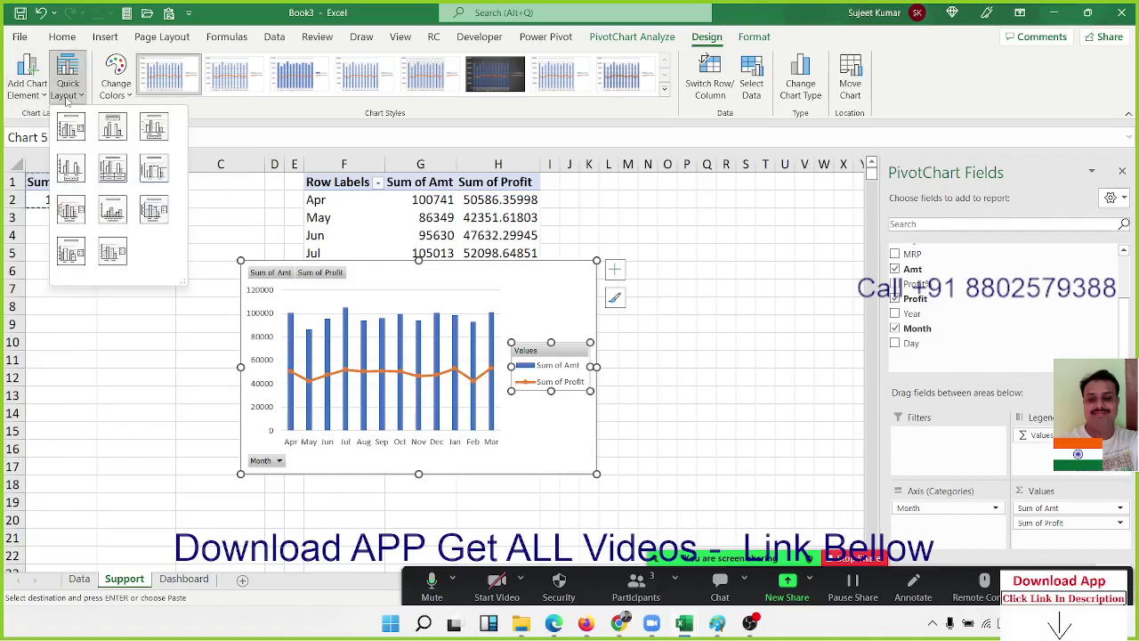
left_click(113, 132)
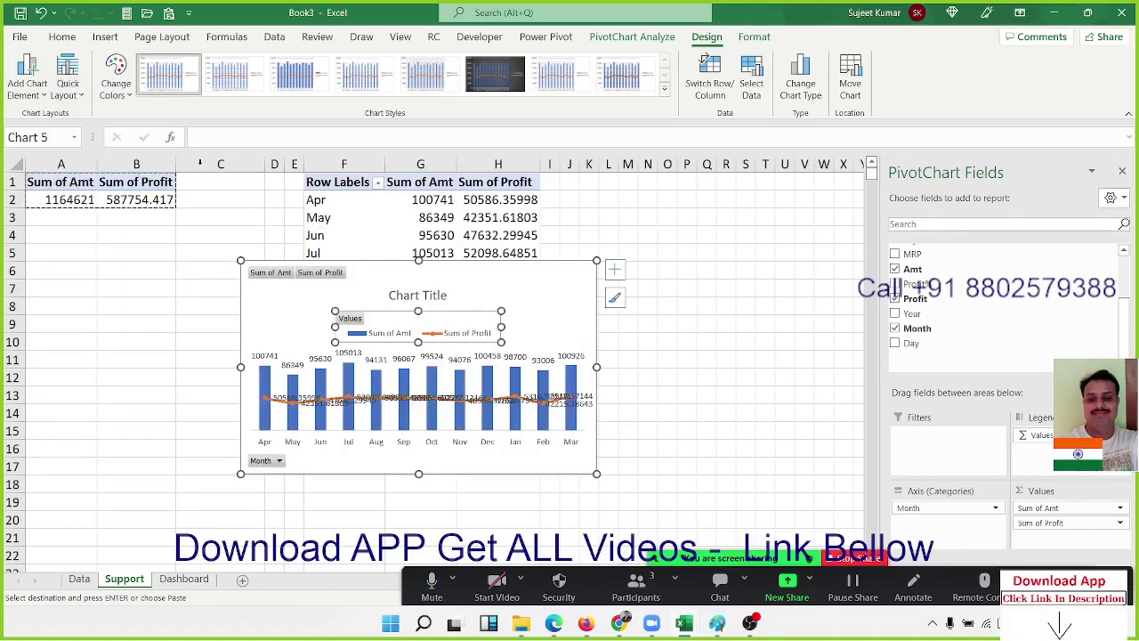
left_click(78, 94)
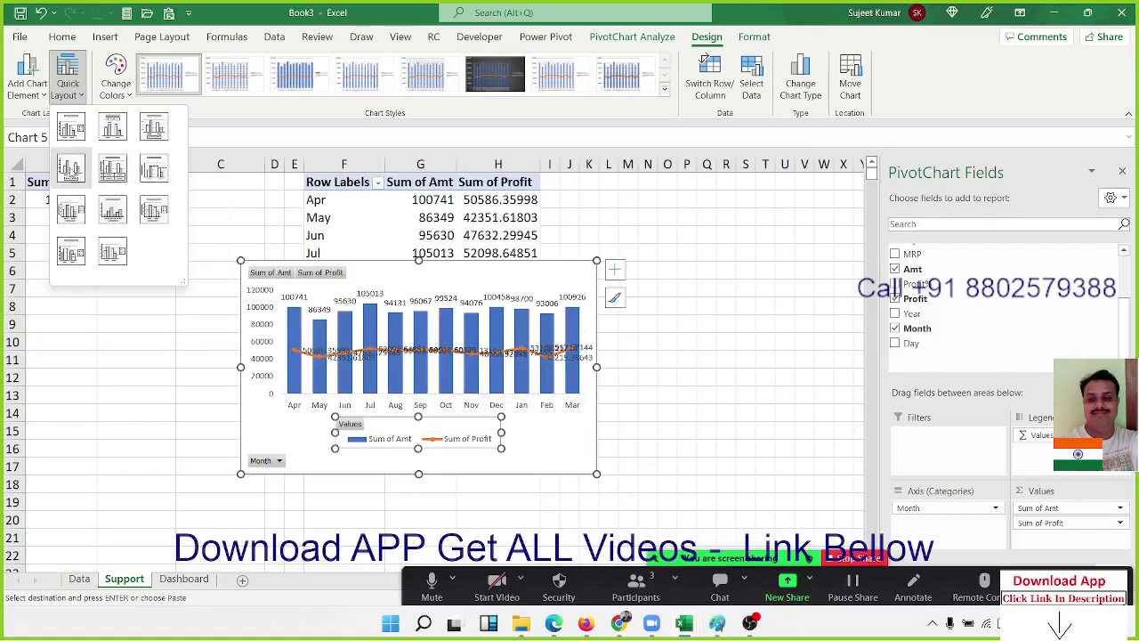
left_click(71, 168)
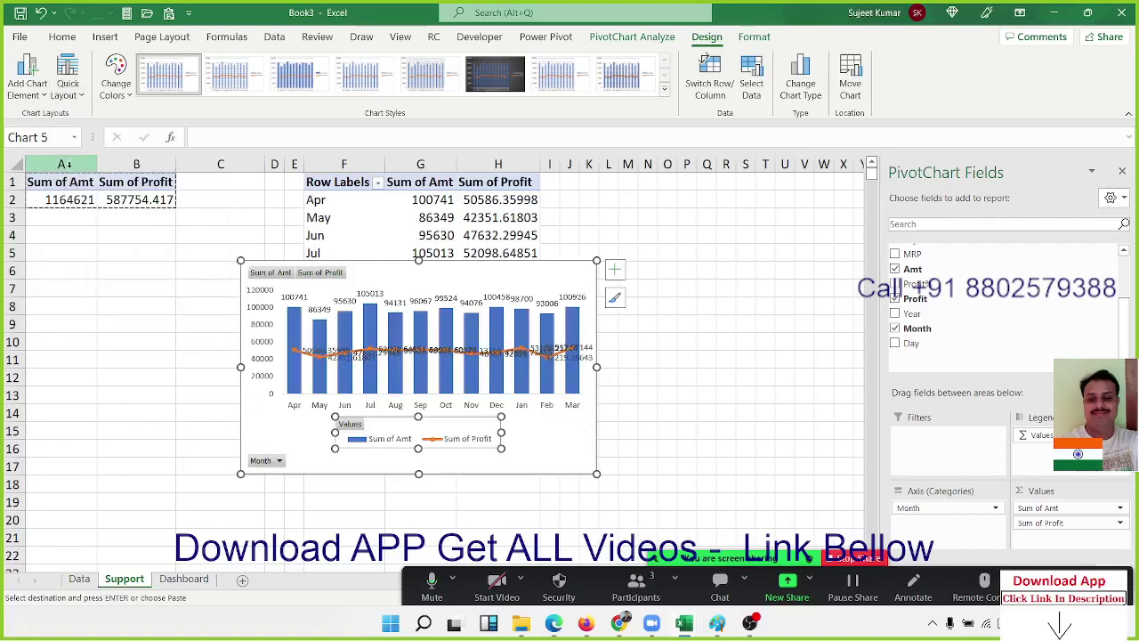
Hide all field buttons on the combo PivotChart
left_click(322, 281)
right_click(322, 281)
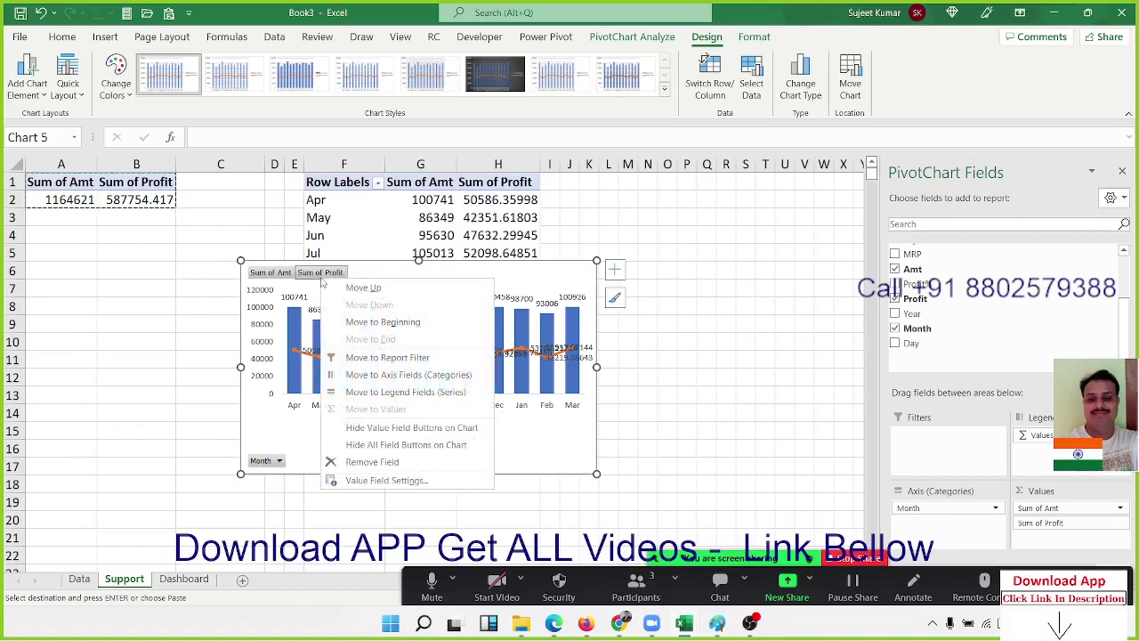
left_click(384, 444)
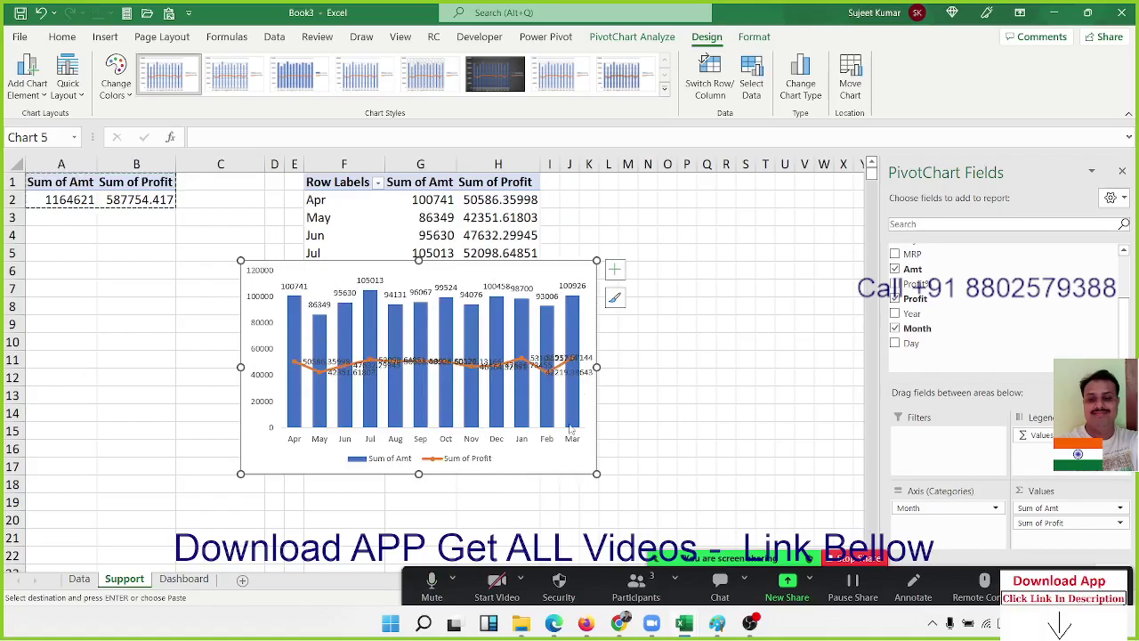
Delete the Sum of Profit line labels, leaving the Sum of Amt column labels selected
left_click(571, 425)
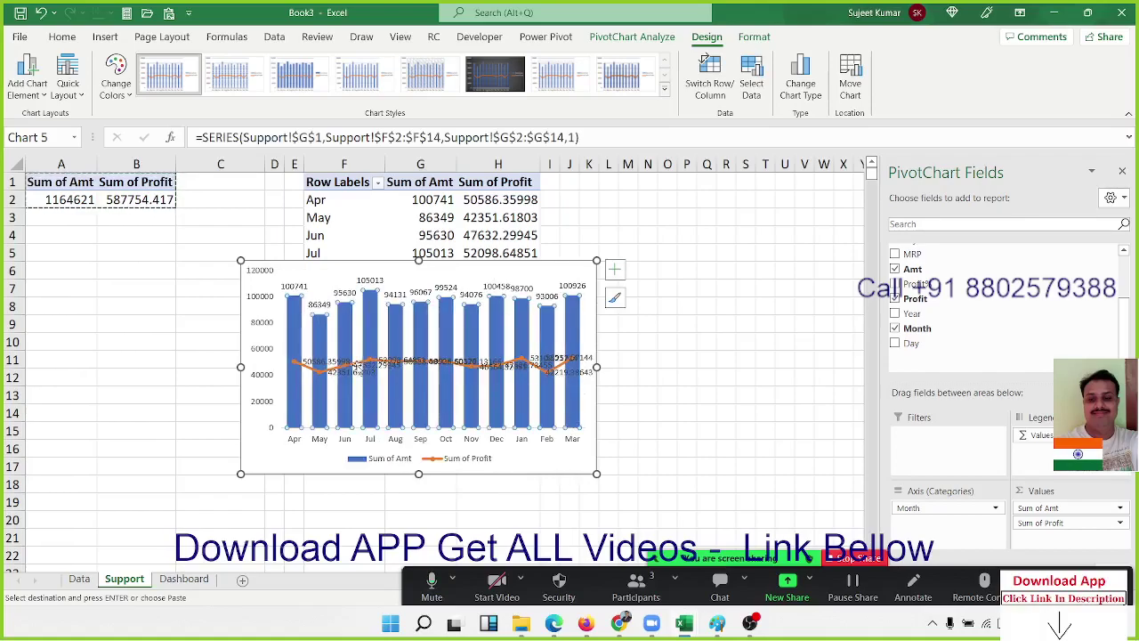
left_click(356, 370)
key("Delete")
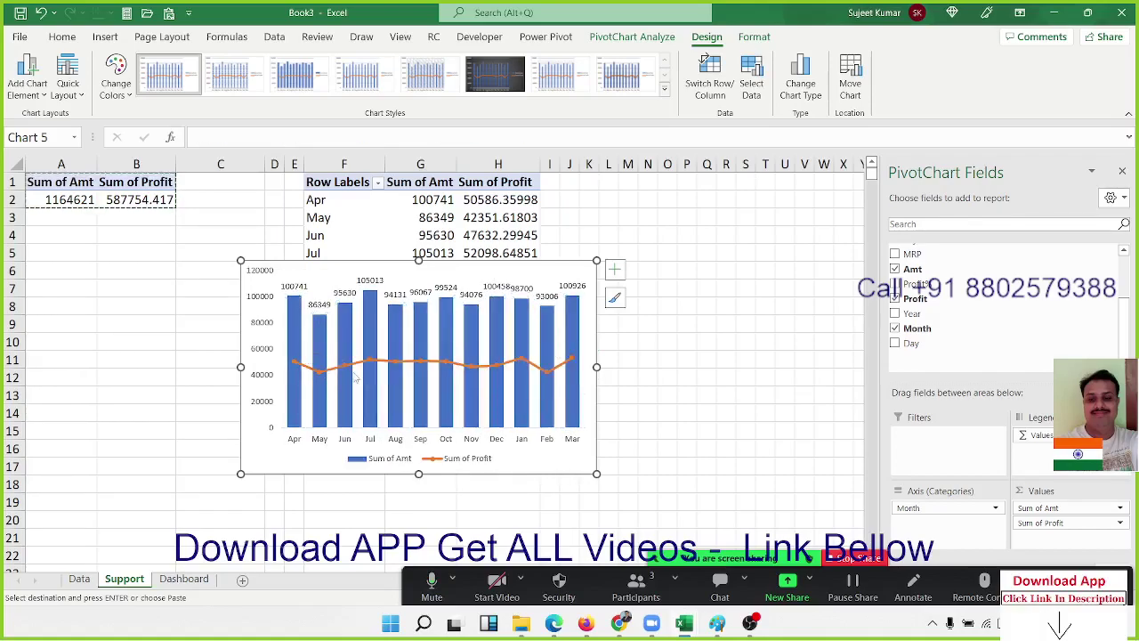
left_click(344, 292)
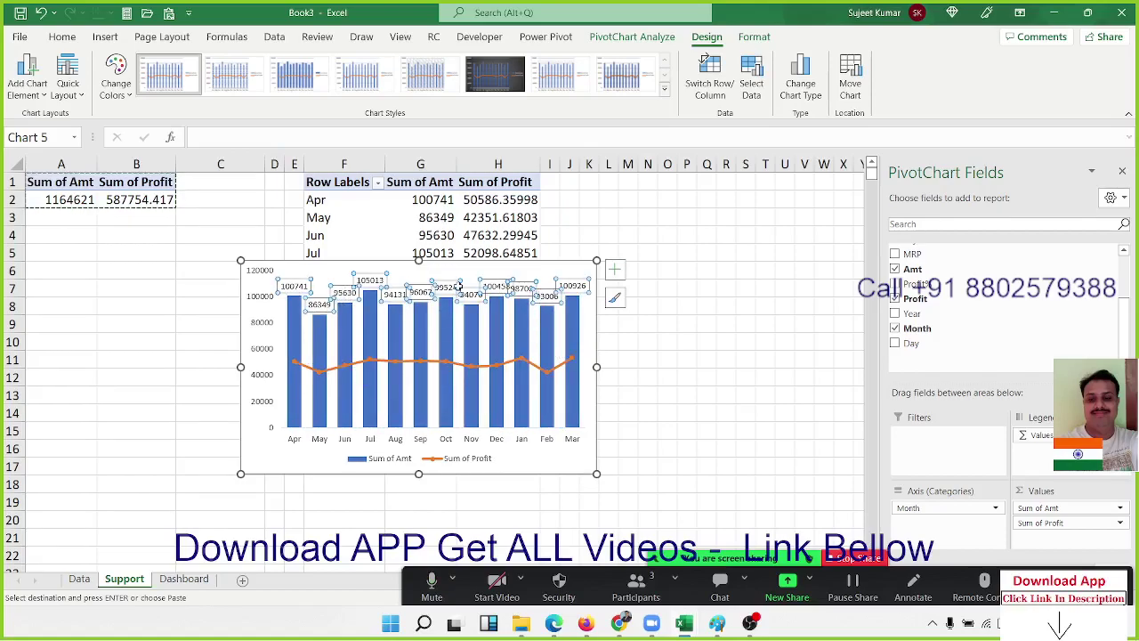
Replace the General number format on the Sum of Amt labels with the custom #,"K" code
right_click(459, 288)
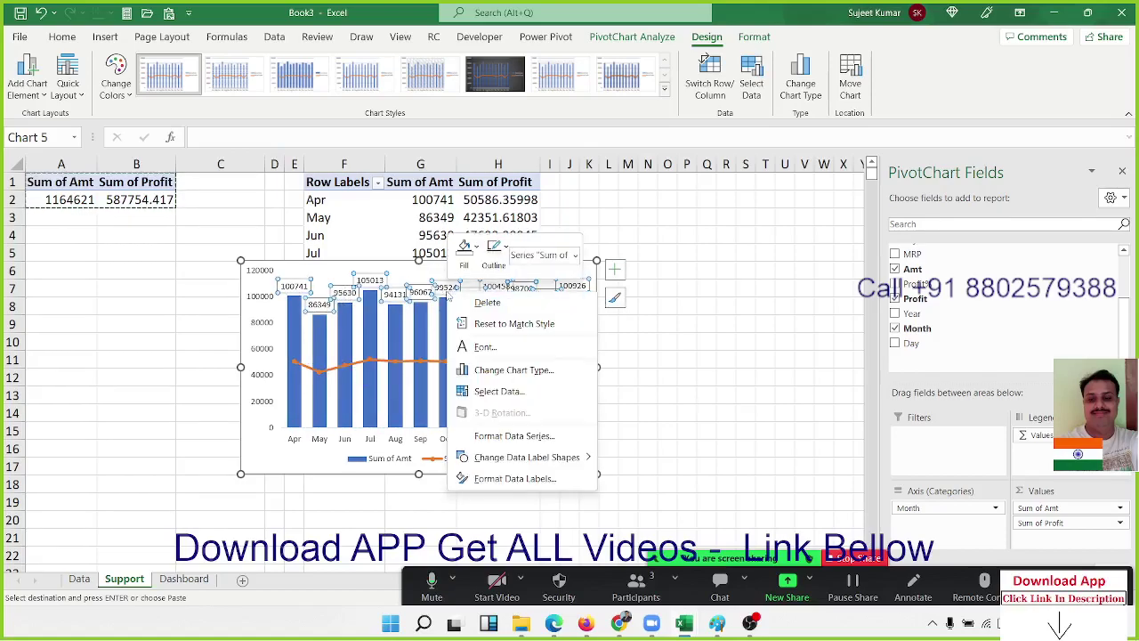
left_click(515, 479)
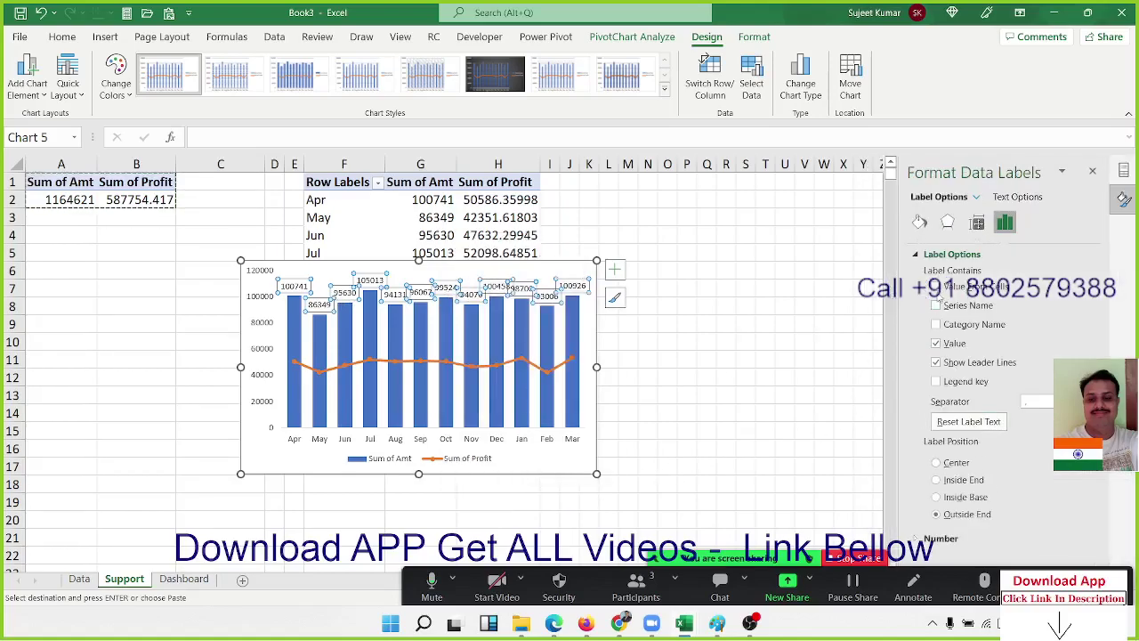
left_click(919, 221)
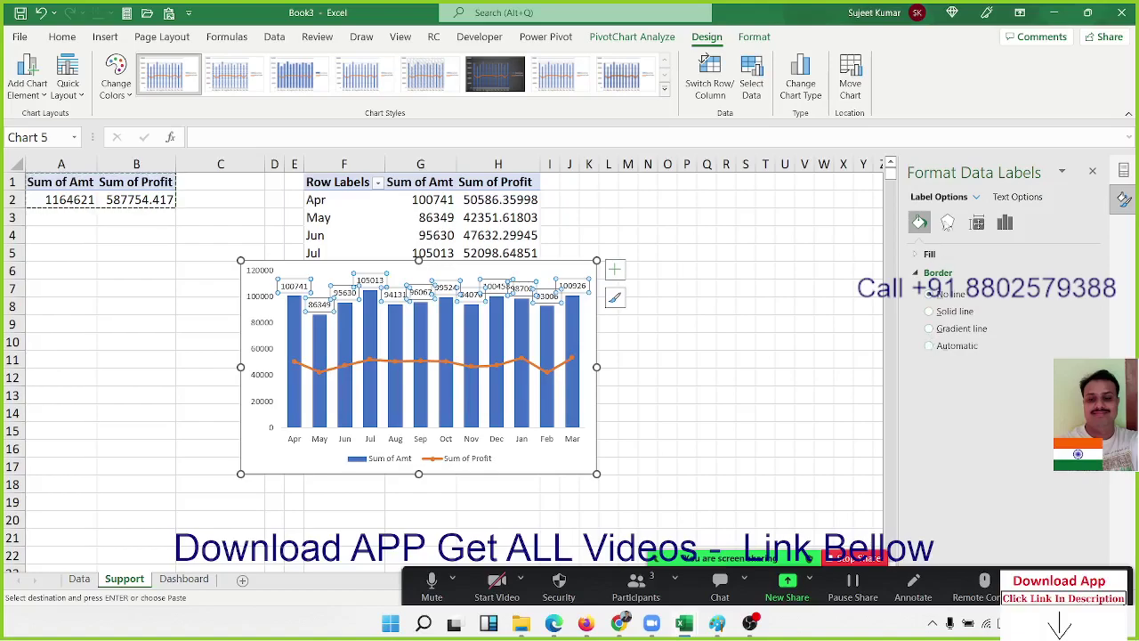
left_click(976, 223)
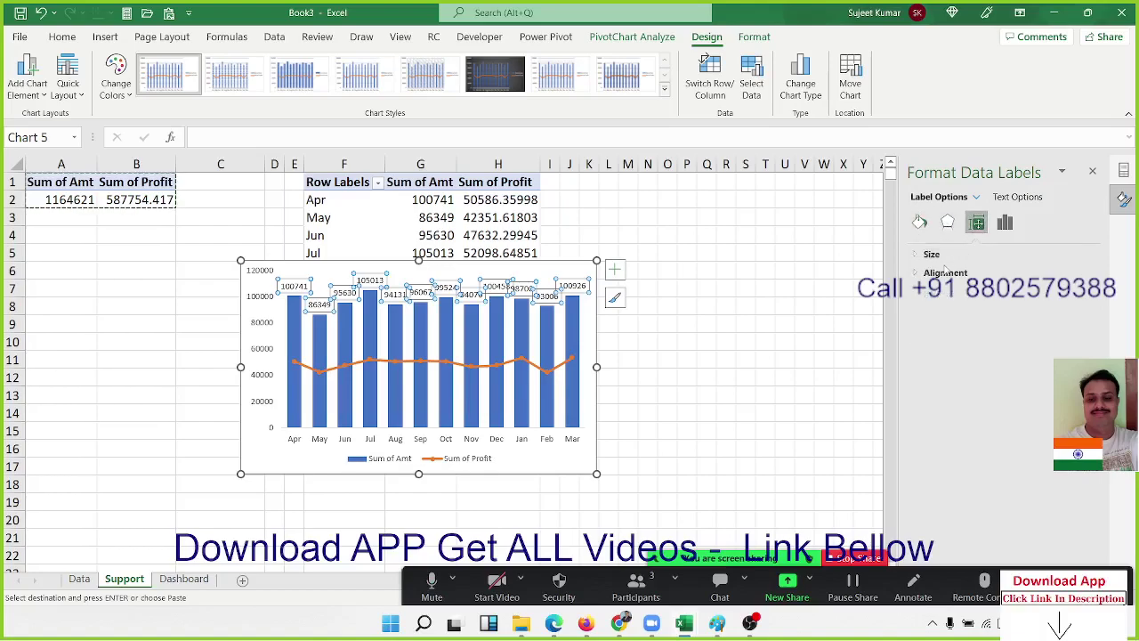
left_click(1006, 223)
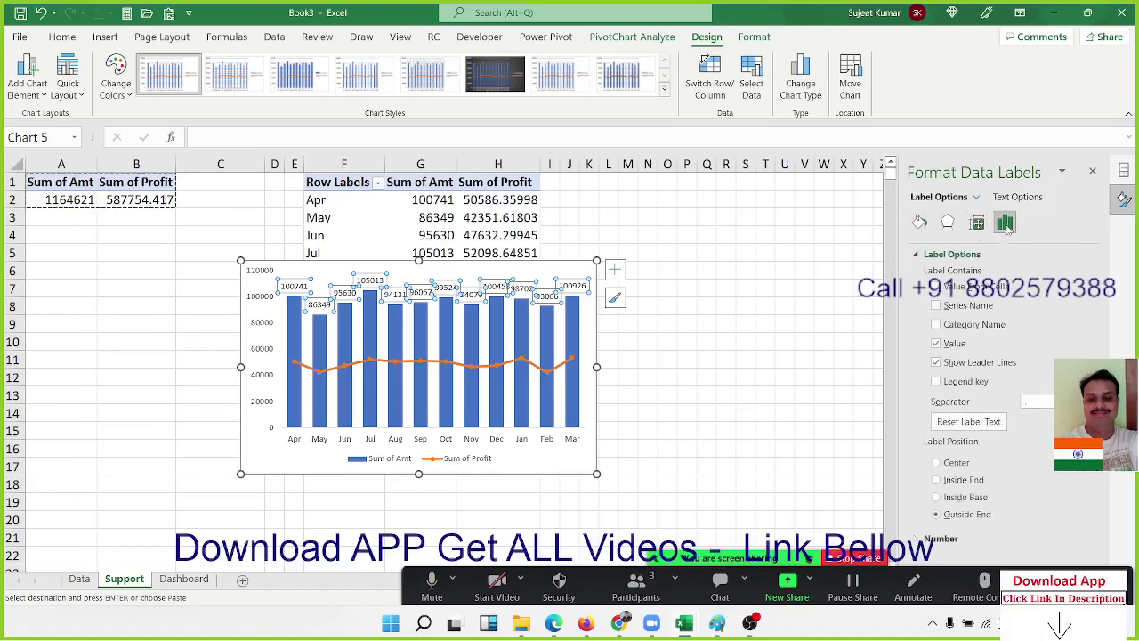
left_click(917, 538)
scroll(943, 463, "down", 2)
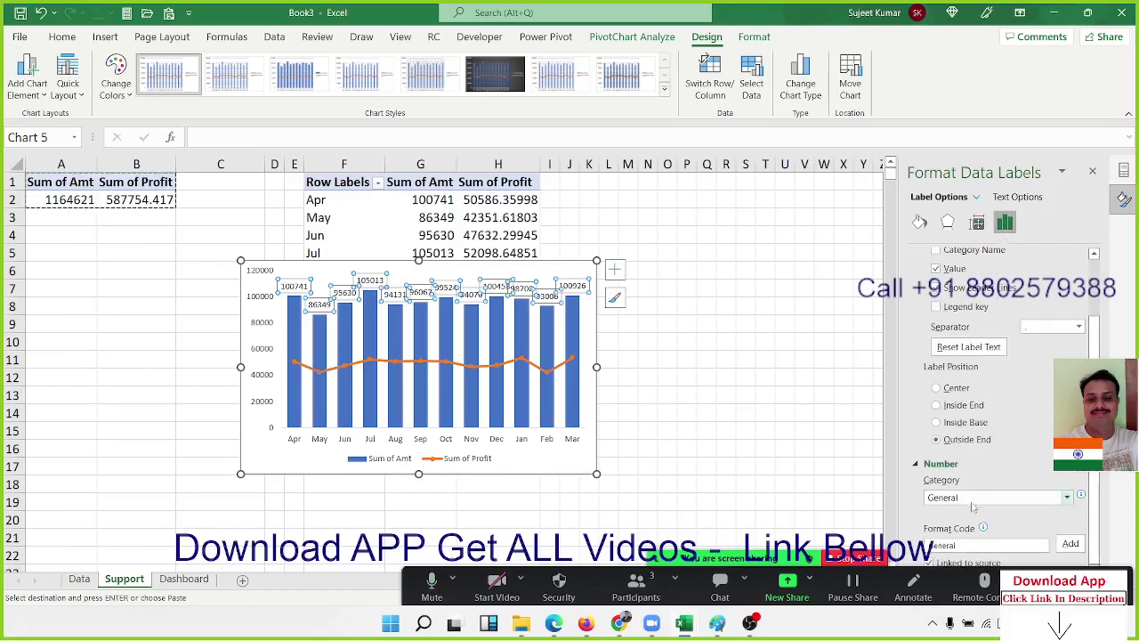
left_click(970, 543)
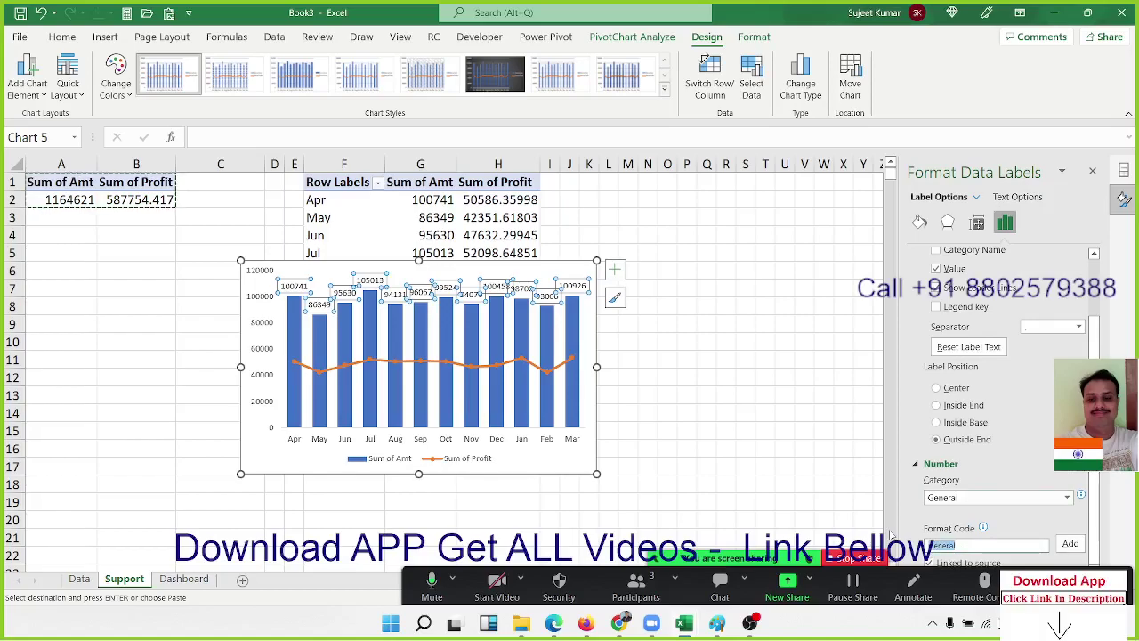
key("BackSpace")
left_click(1071, 543)
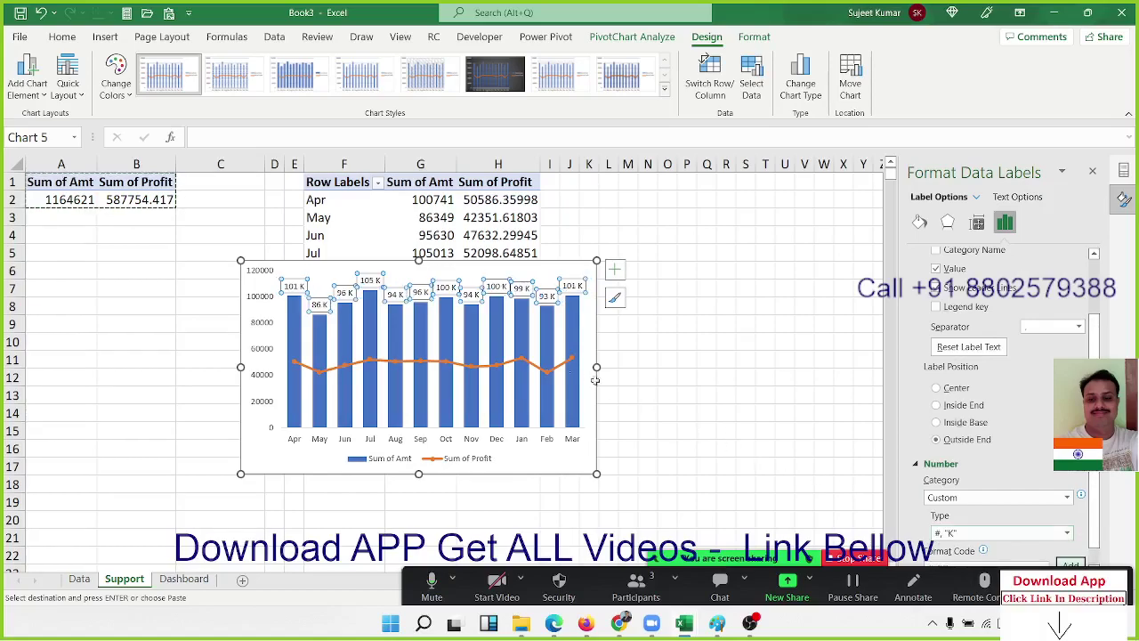
left_click(573, 470)
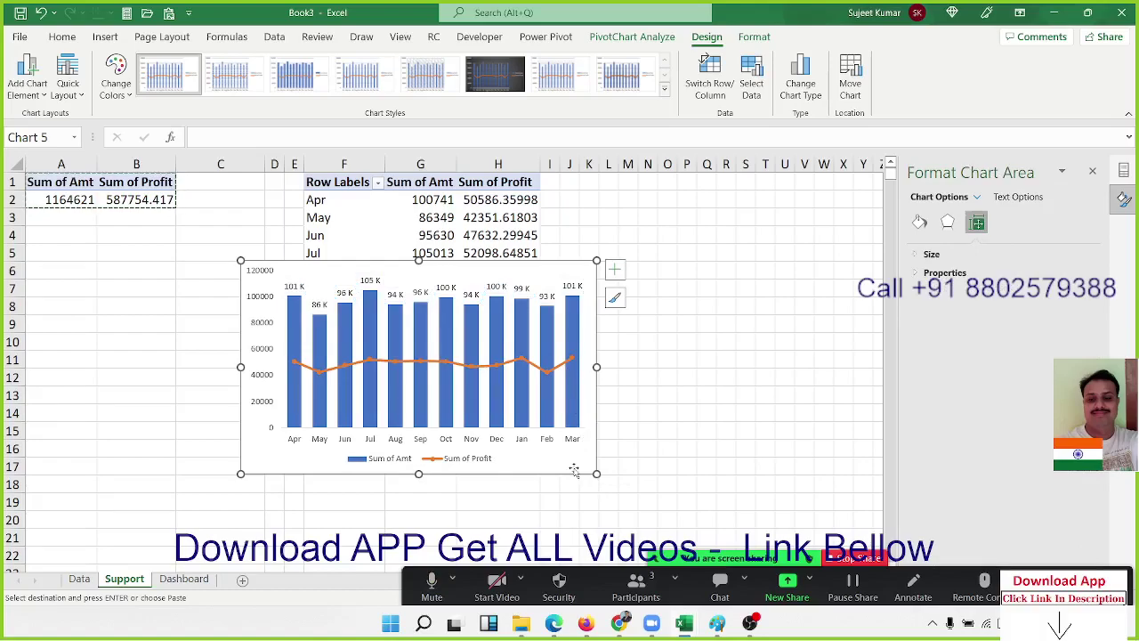
Paste the copied combo chart onto the Dashboard sheet at cell E10
left_click(420, 217)
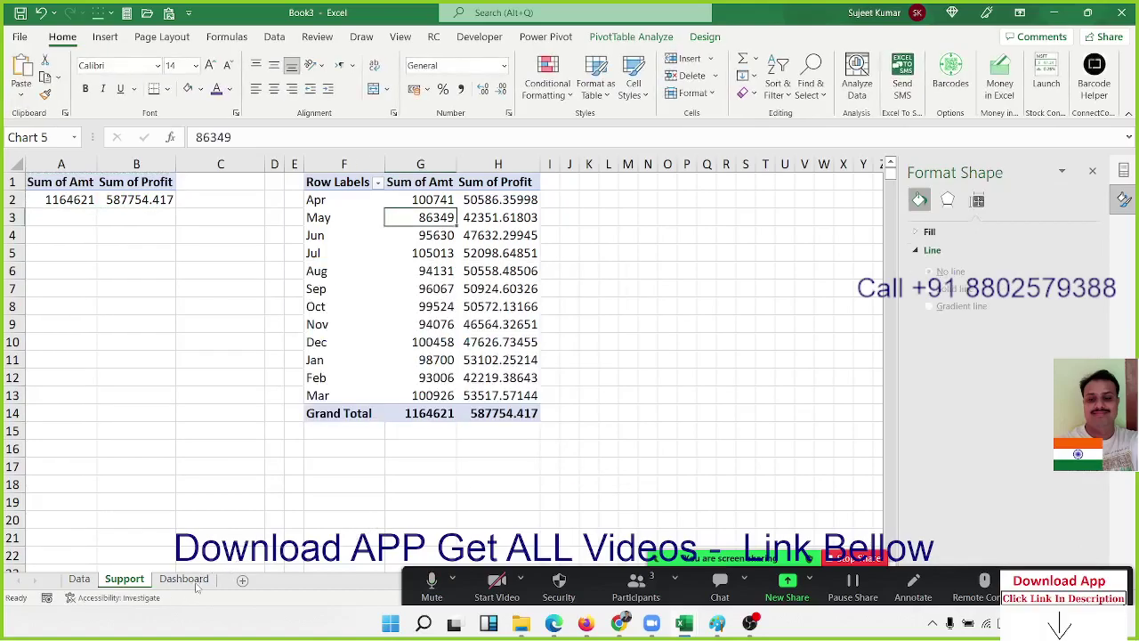
left_click(184, 578)
left_click(248, 282)
scroll(248, 303, "up", 3)
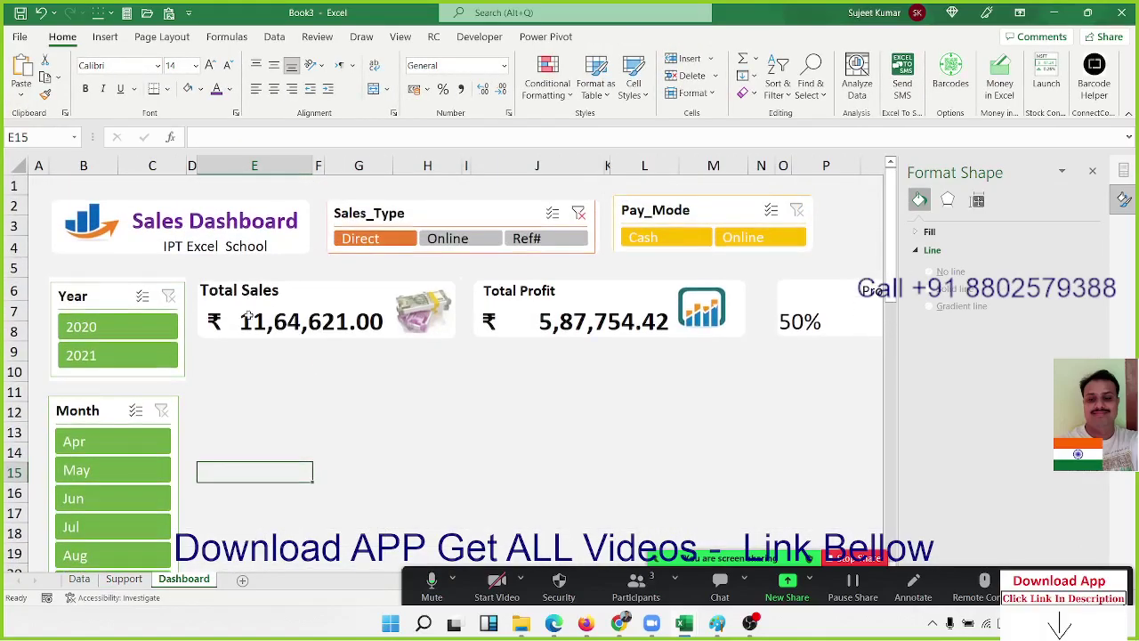
left_click(242, 364)
key("ctrl+v")
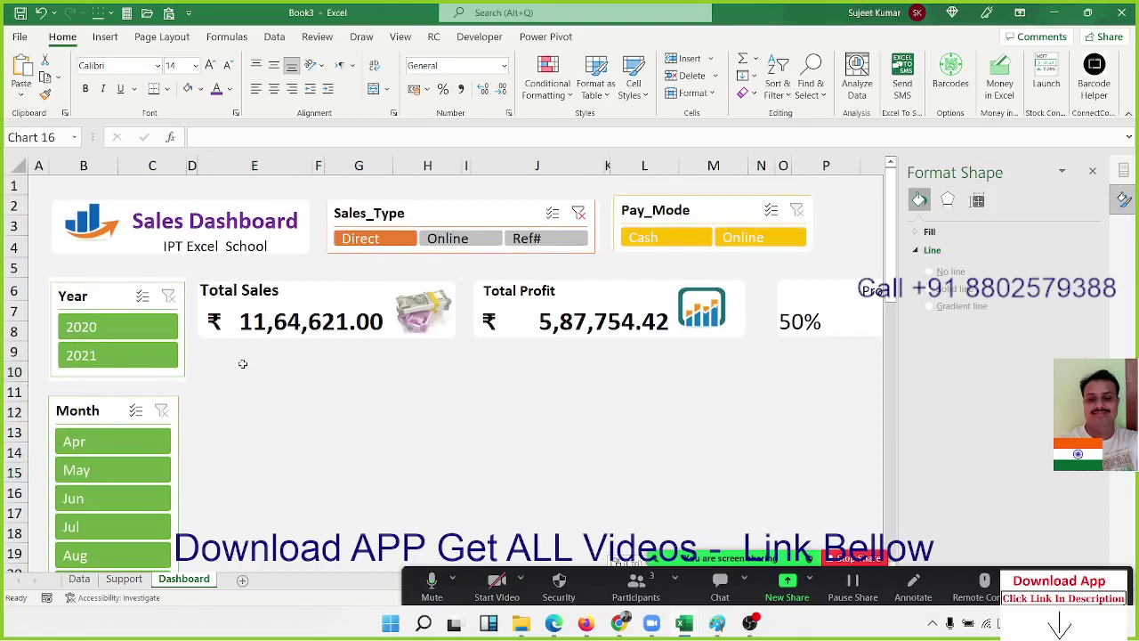
scroll(583, 392, "down", 3)
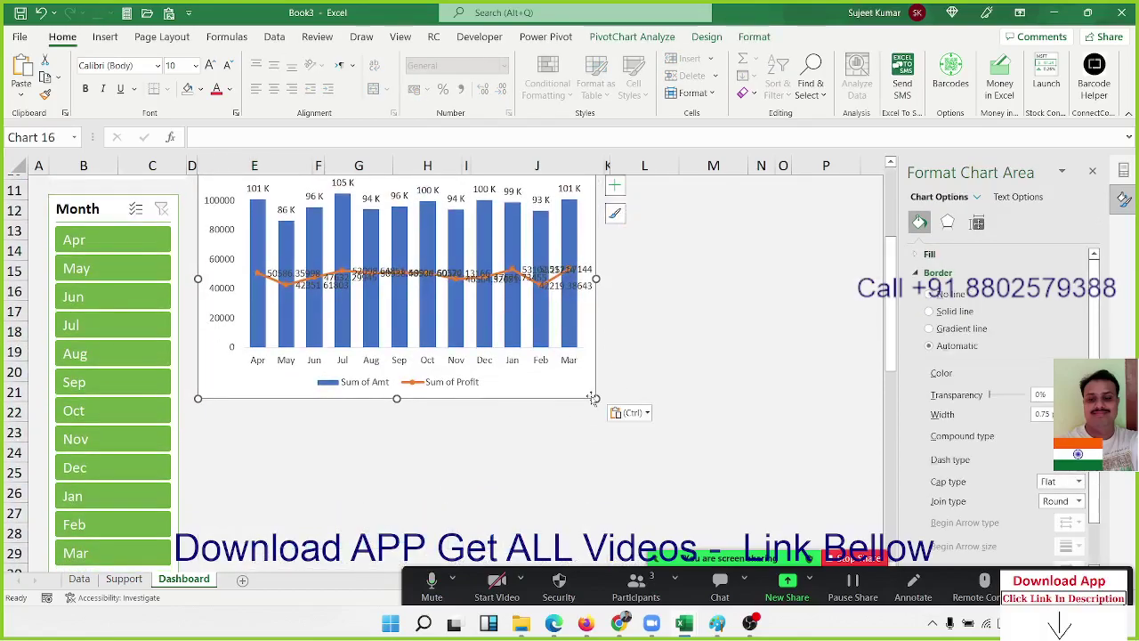
scroll(545, 350, "up", 3)
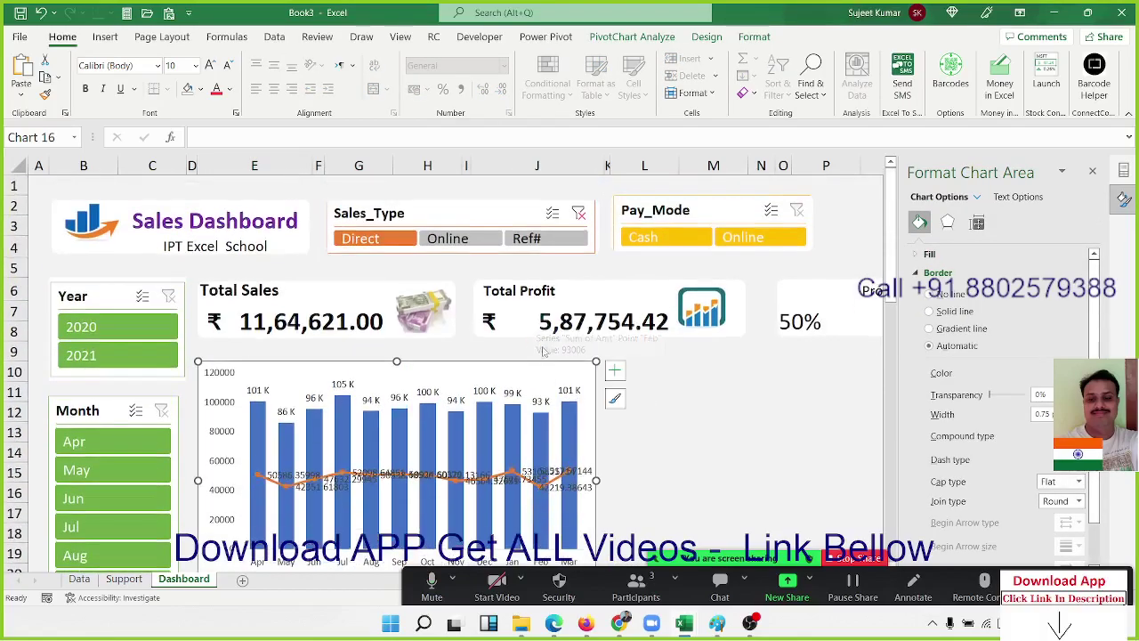
Give the profit-line data labels the #,"K" thousands format, e.g. 51 K
left_click(557, 490)
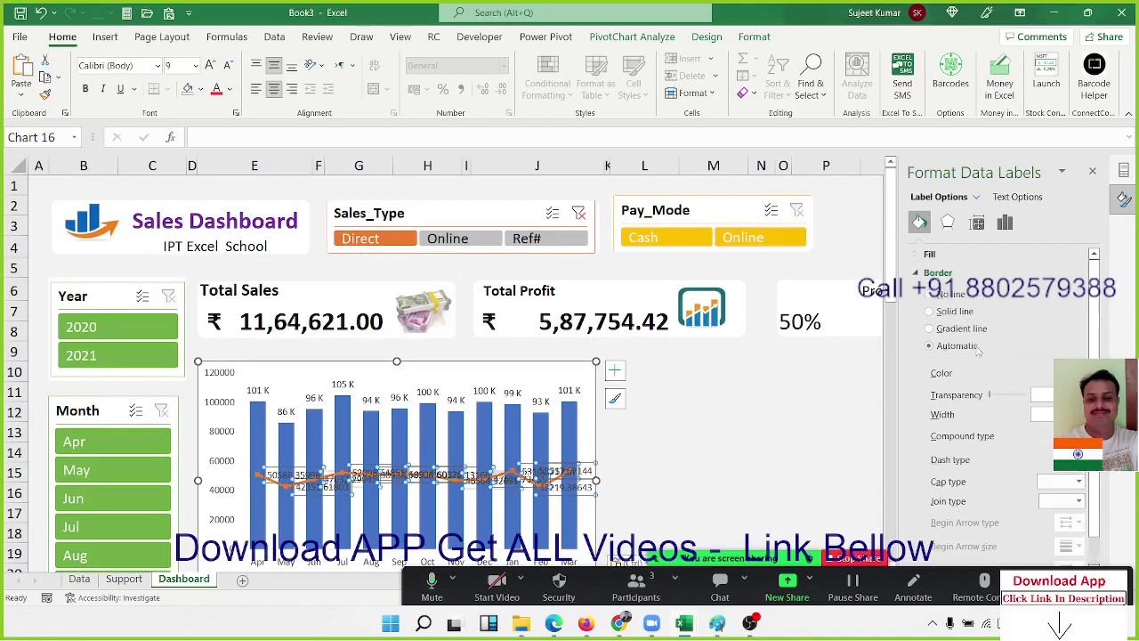
left_click(1005, 224)
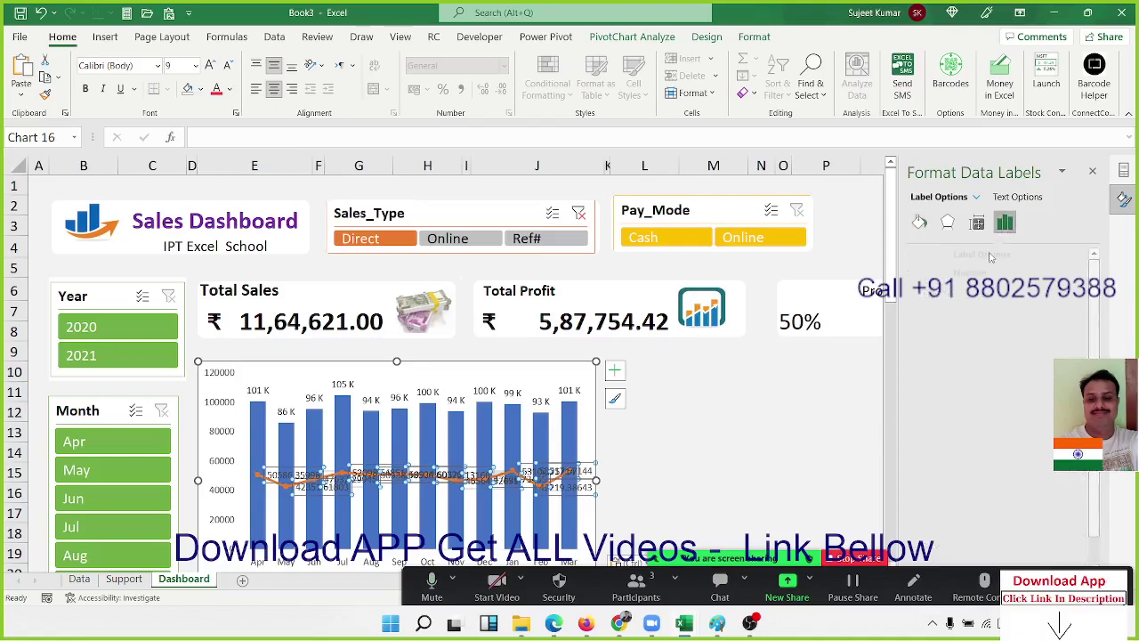
left_click(948, 274)
double_click(945, 354)
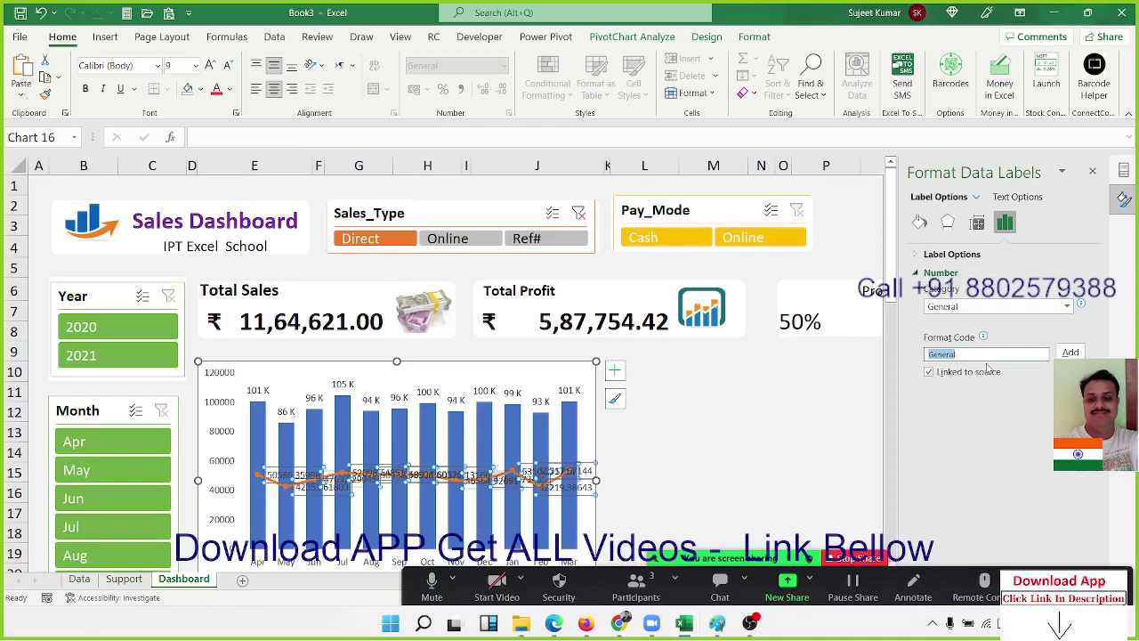
type("#,\"K")
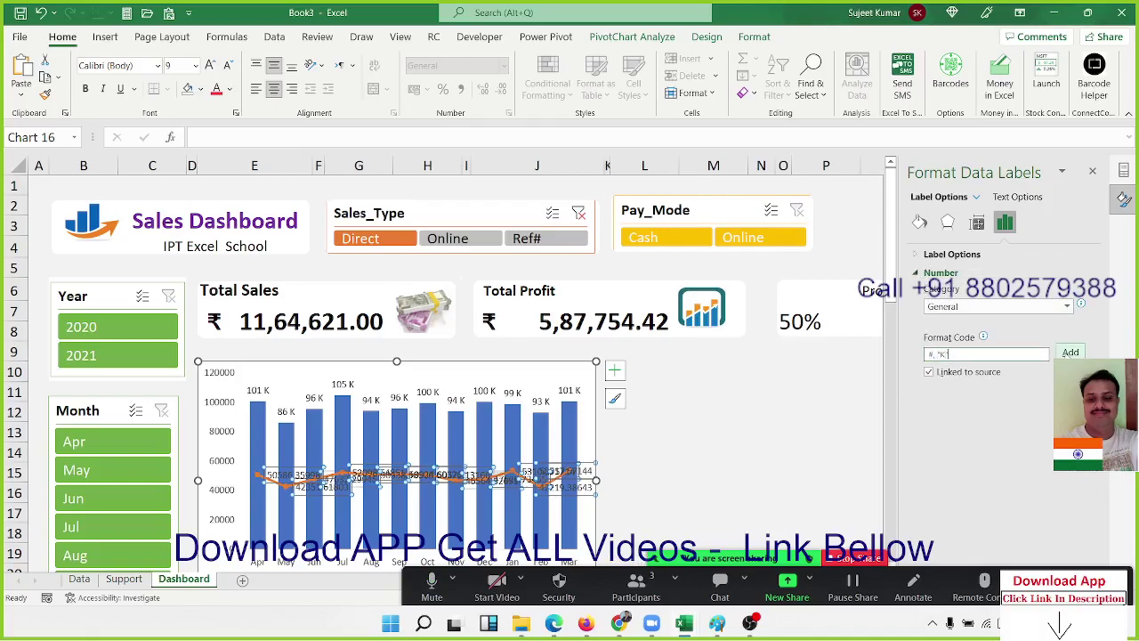
left_click(1069, 353)
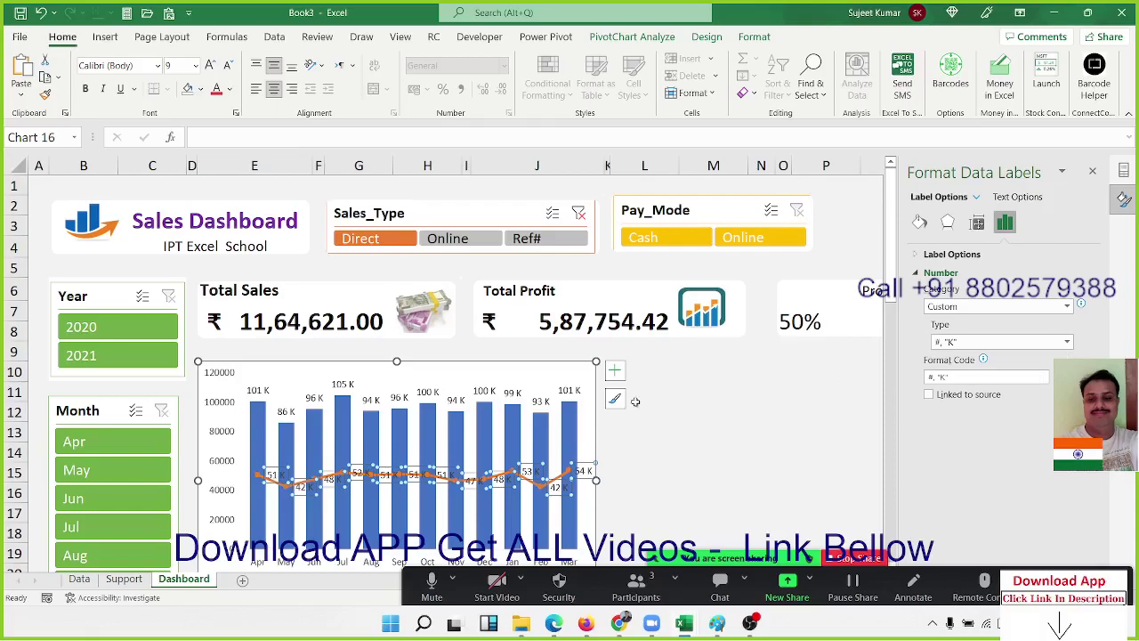
Fill the sales columns with Light Green
left_click(512, 431)
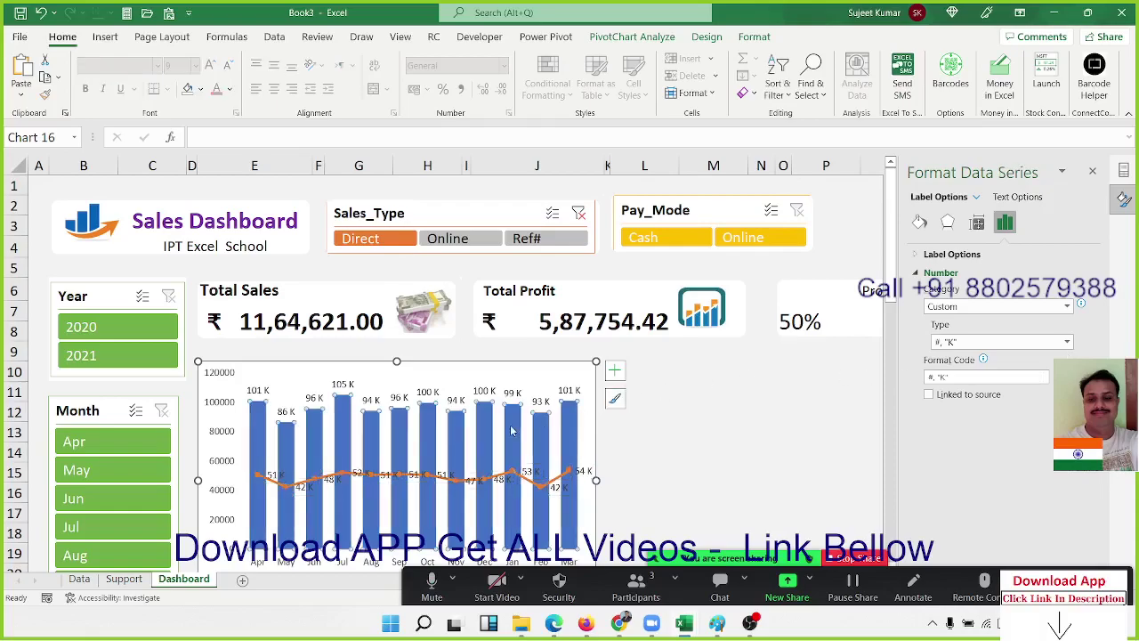
left_click(202, 90)
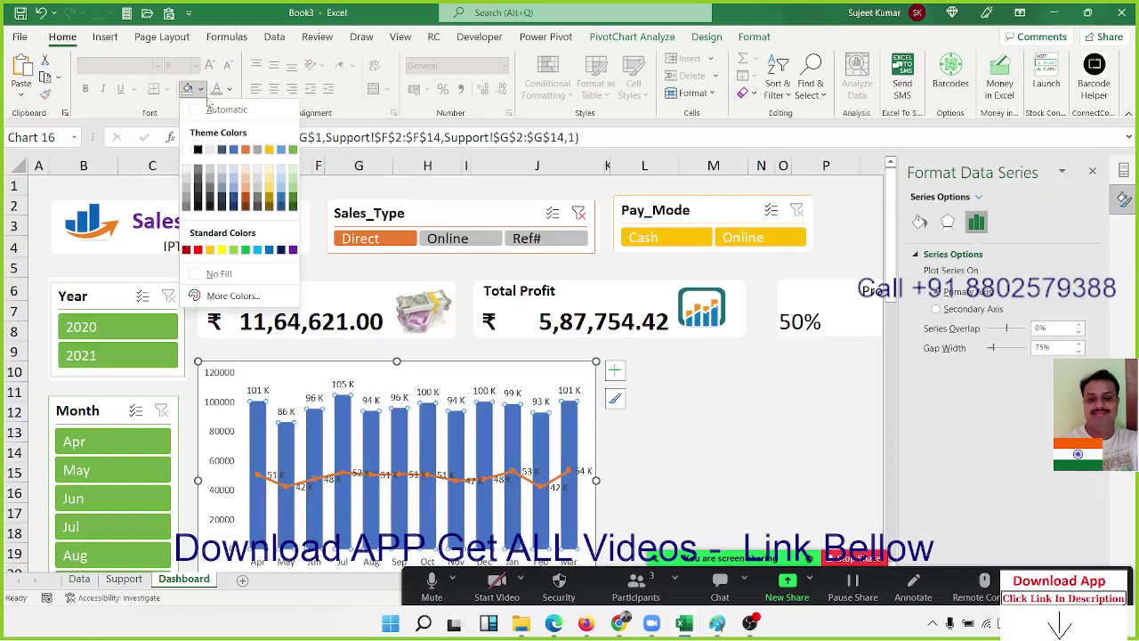
left_click(235, 249)
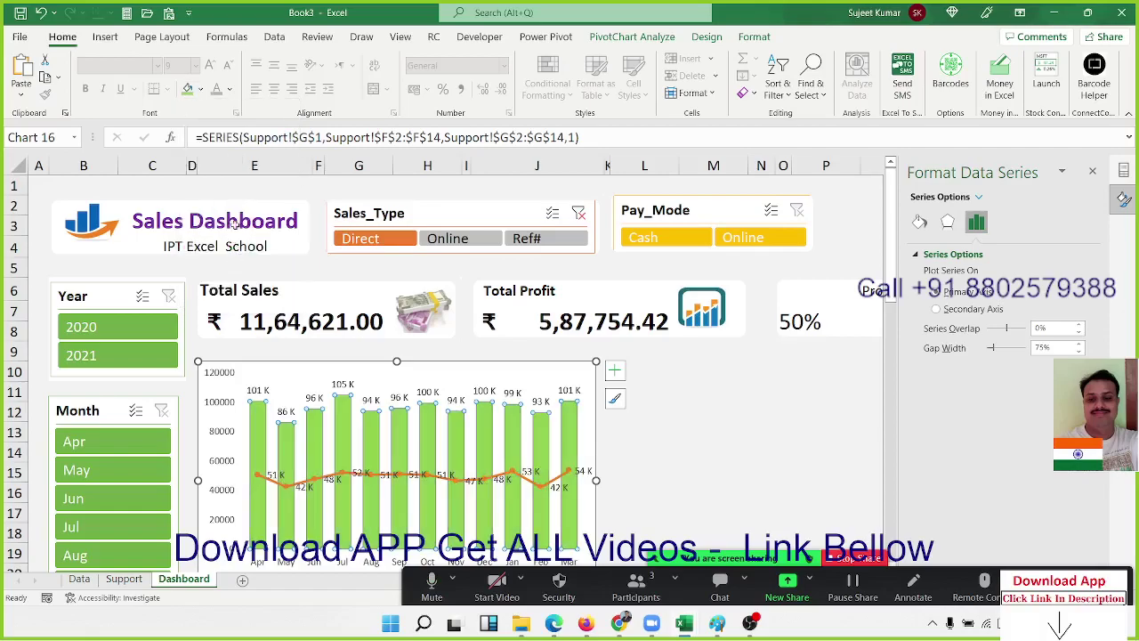
left_click(634, 431)
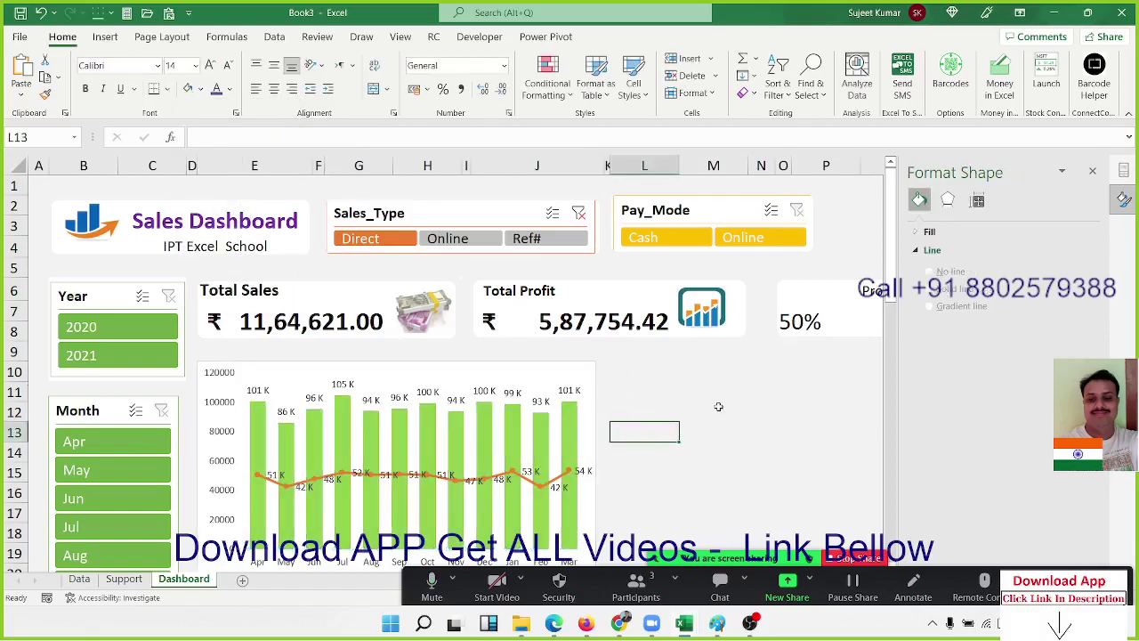
Close the Format Shape pane and go back to the Support sheet's month pivot
scroll(718, 407, "down", 3)
scroll(718, 407, "up", 1)
scroll(718, 406, "up", 2)
left_click(1092, 170)
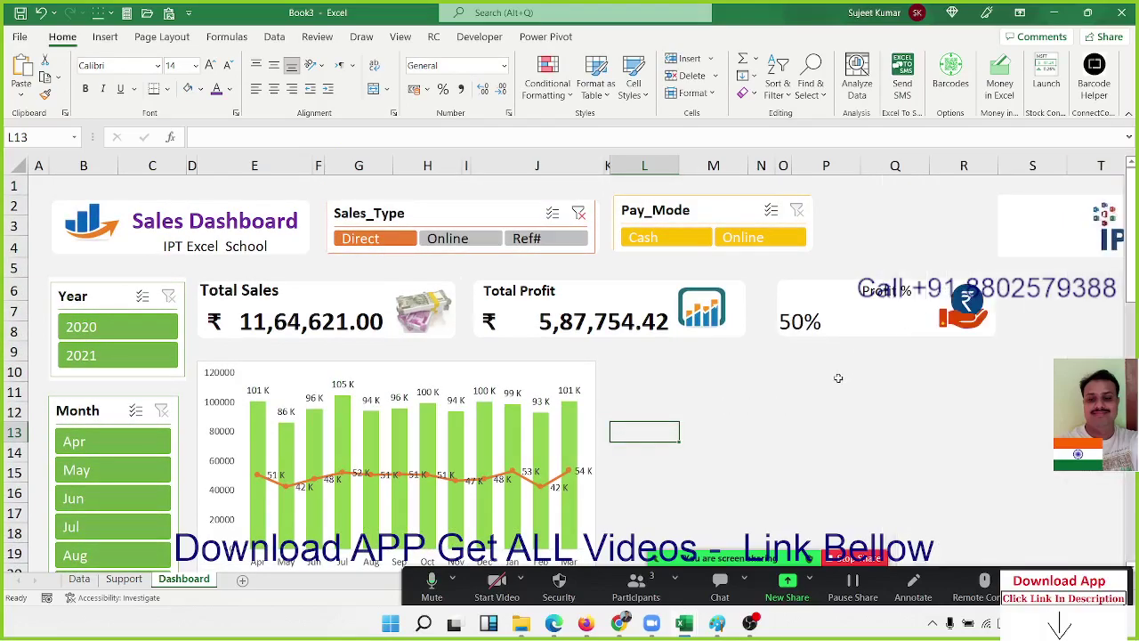
left_click(783, 393)
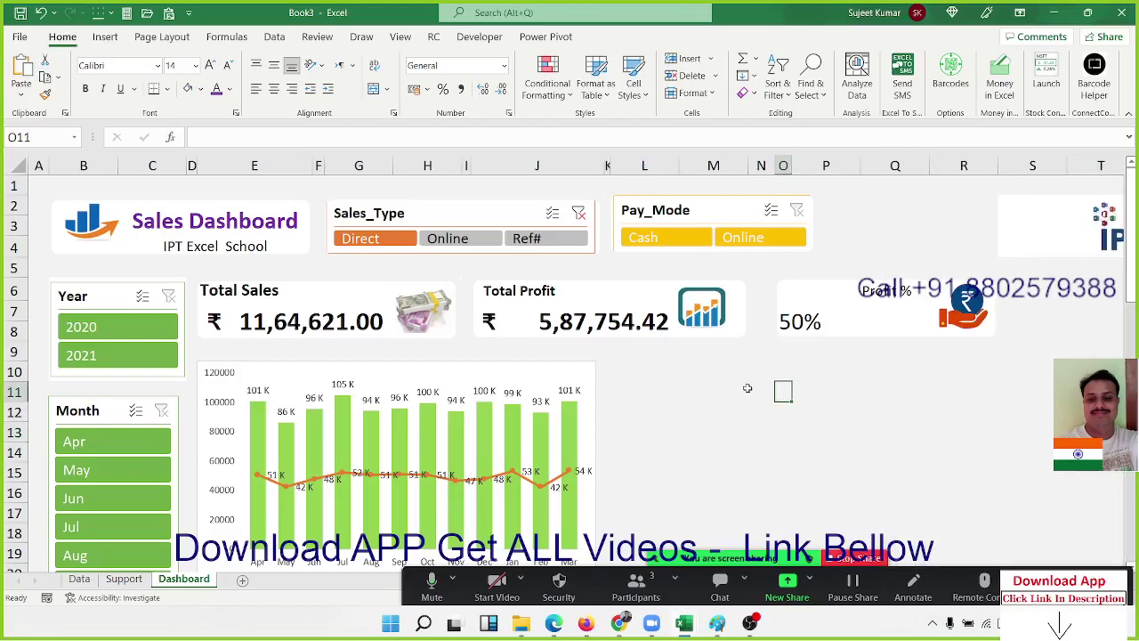
left_click(124, 578)
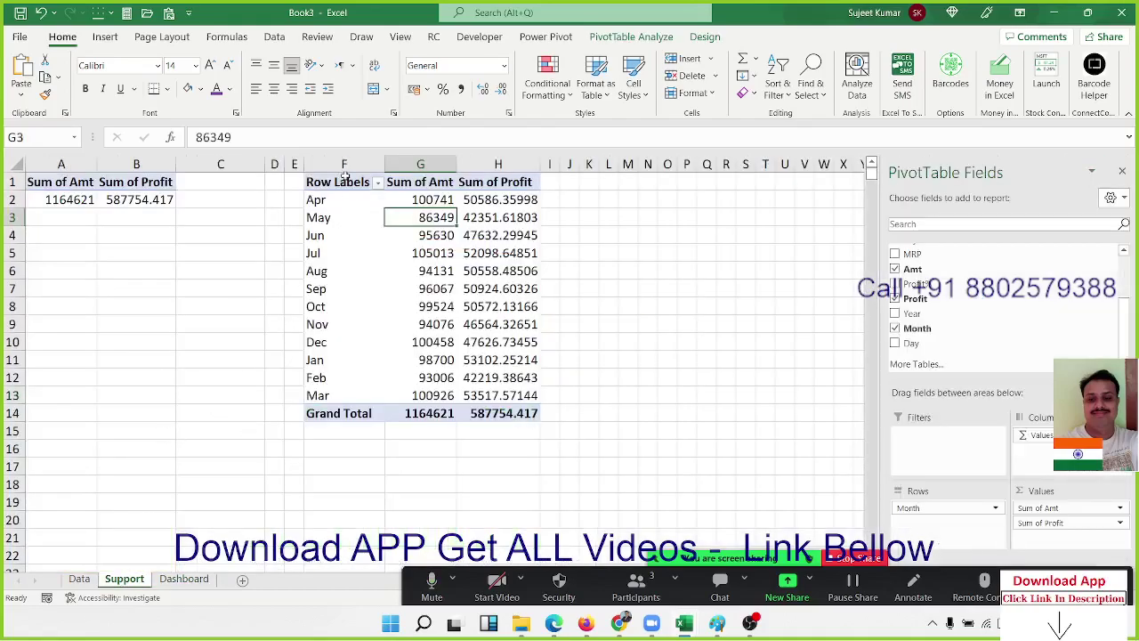
Copy the month PivotTable F1:H14 and paste it at cell M1
left_click_drag(345, 175, 507, 409)
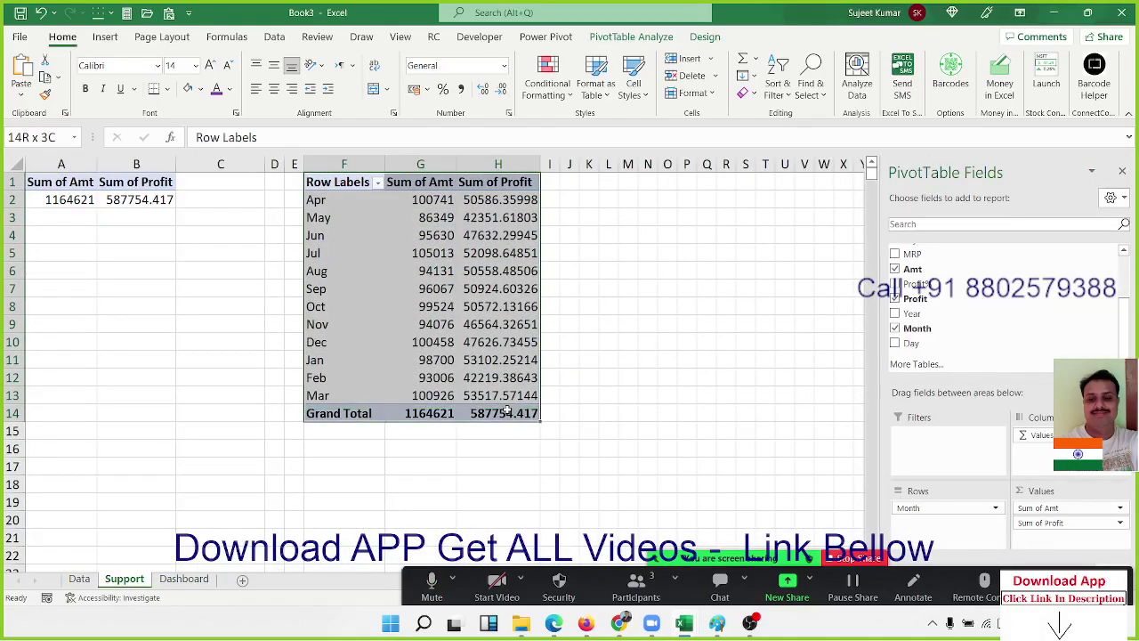
key("ctrl+c")
left_click(623, 181)
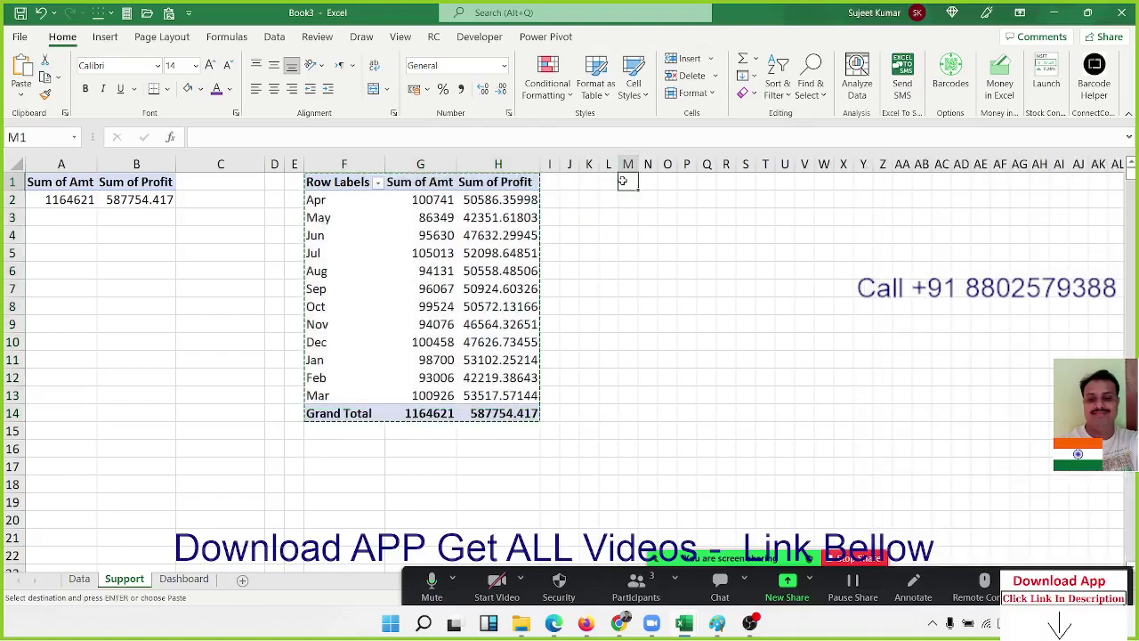
key("ctrl+v")
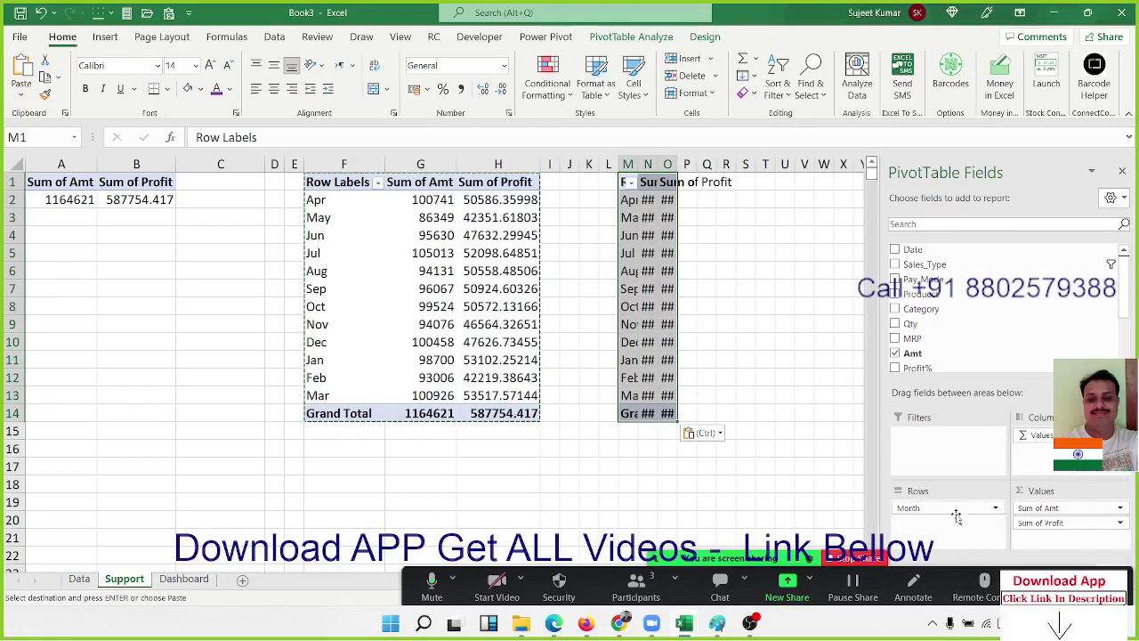
Change the copy to total Sum of Amt by Category, removing Month and Sum of Profit
left_click_drag(943, 508, 1034, 336)
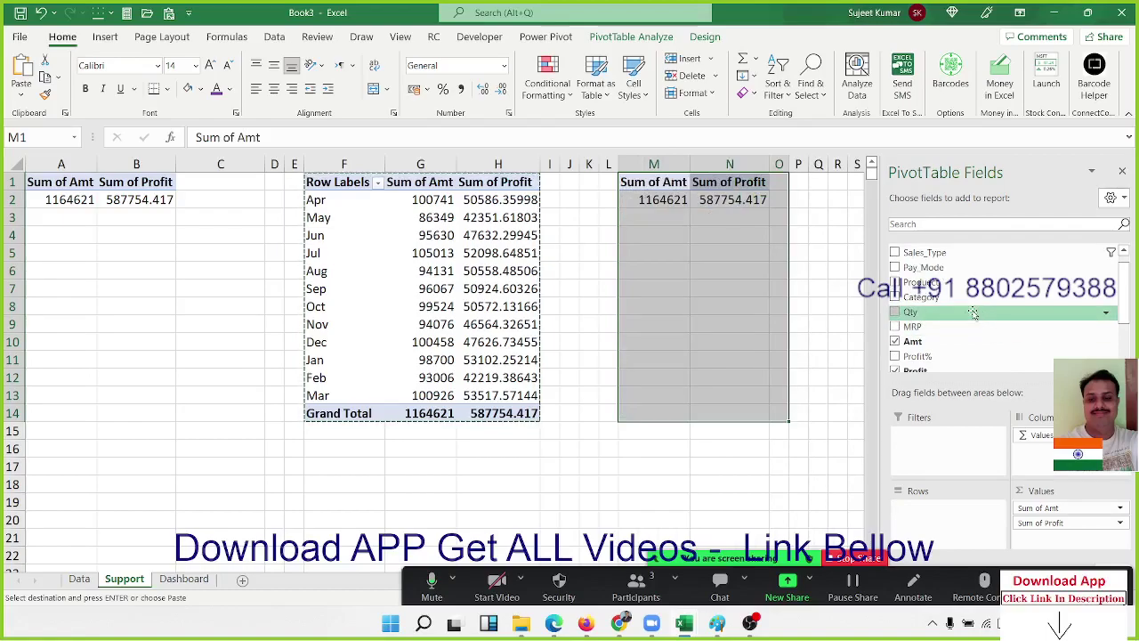
left_click_drag(1047, 524, 1061, 347)
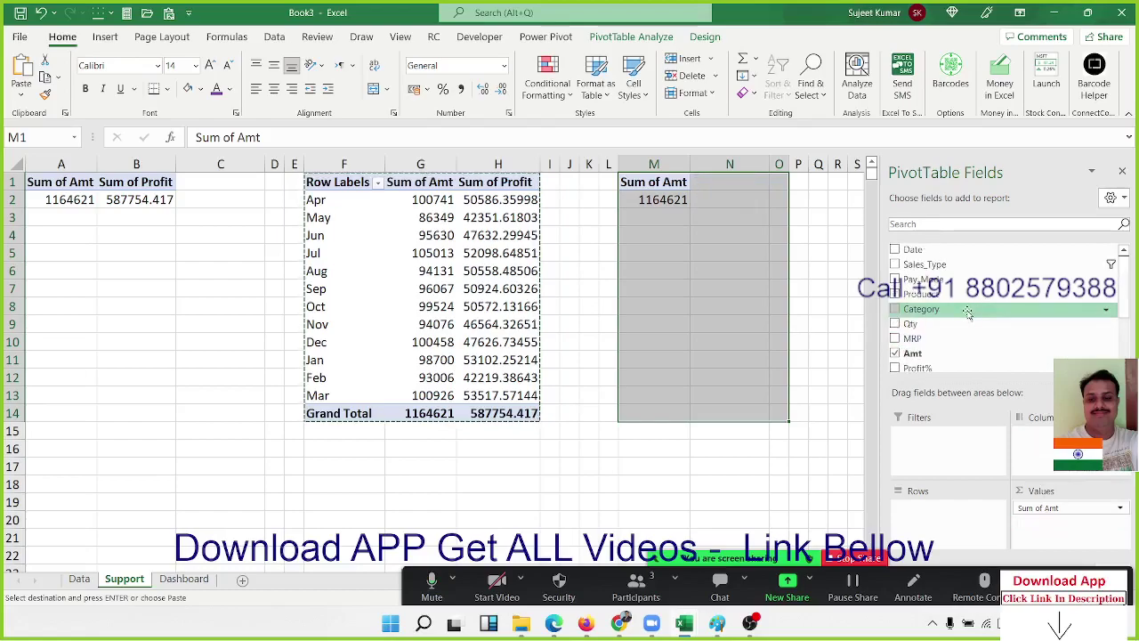
mouse_move(965, 308)
left_mouse_down()
mouse_move(991, 435)
mouse_move(952, 509)
left_mouse_up()
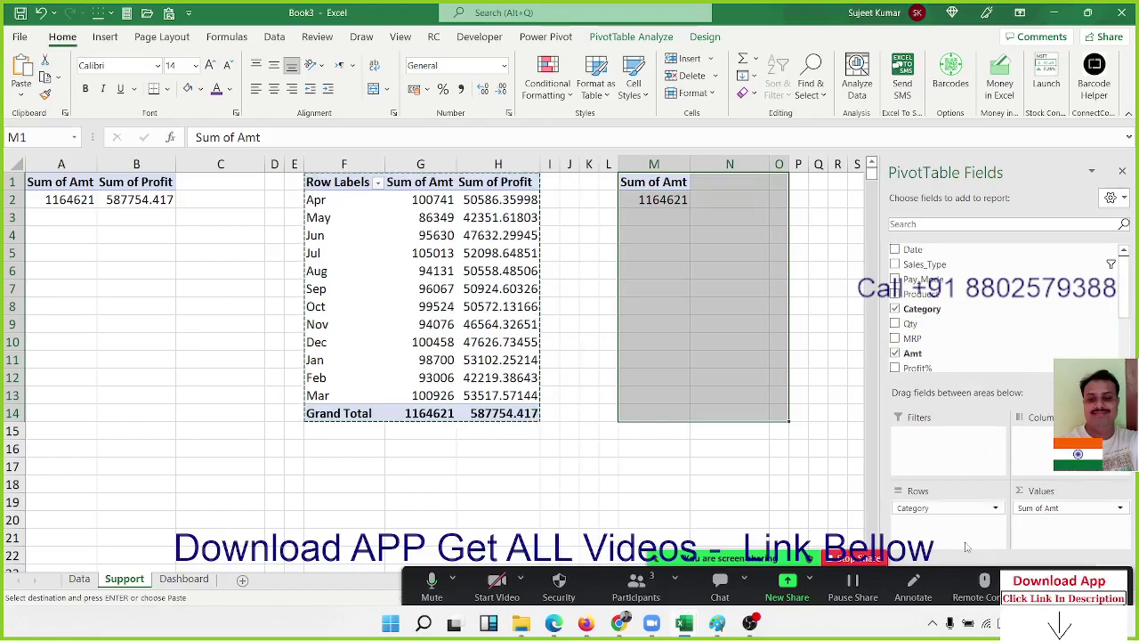
left_click(1122, 171)
left_click(756, 242)
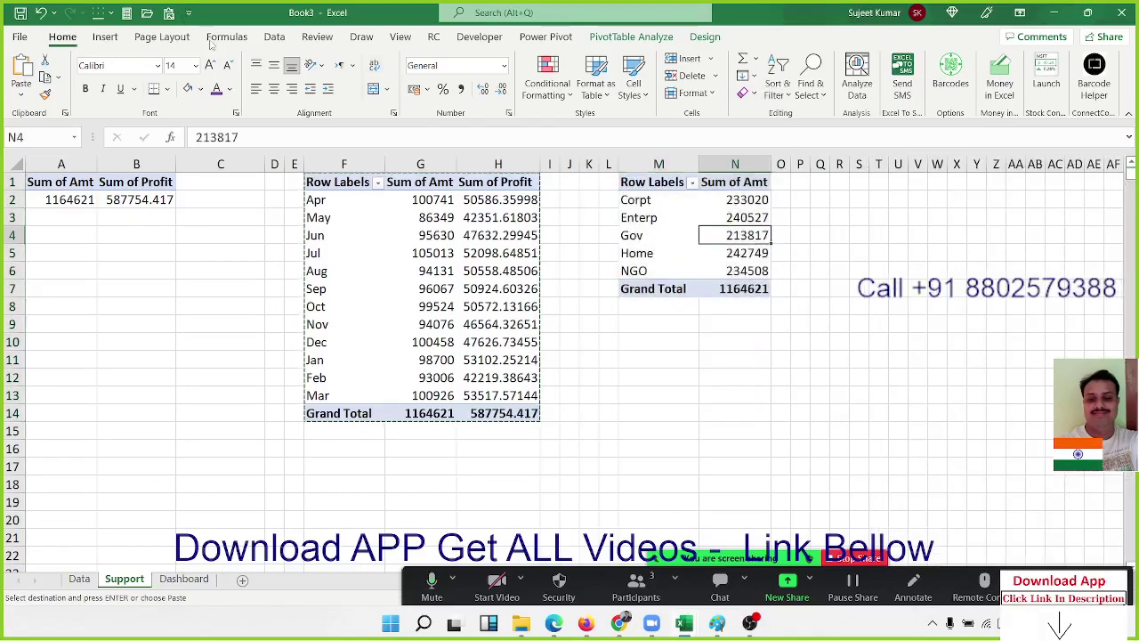
Insert a 2-D pie chart of the category pivot and move it right, off the month pivot
left_click(223, 38)
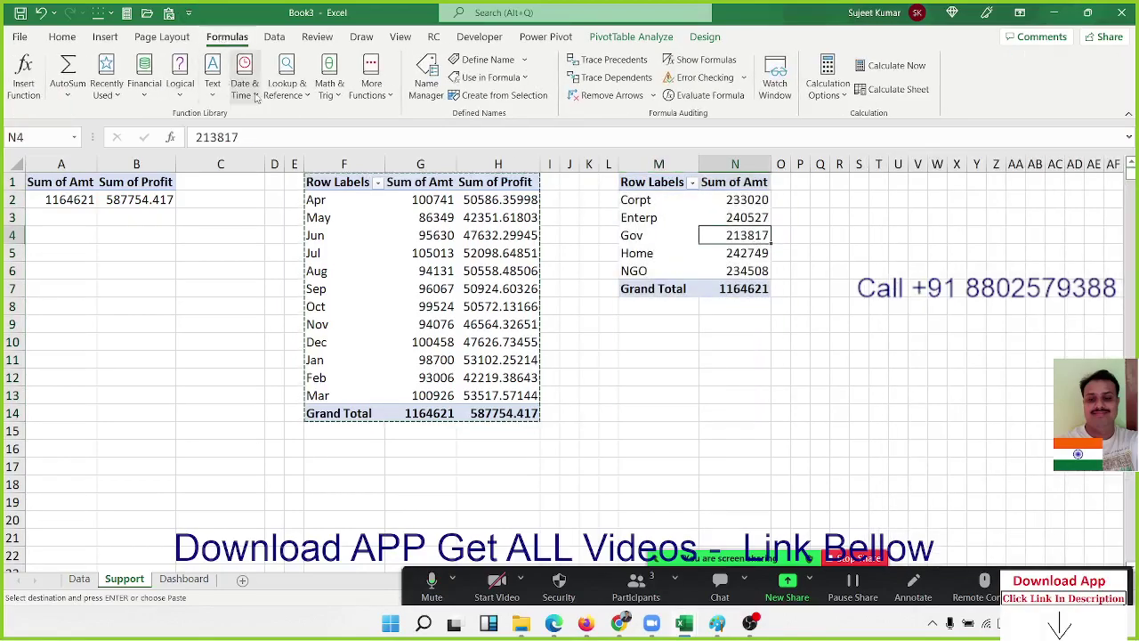
left_click(109, 36)
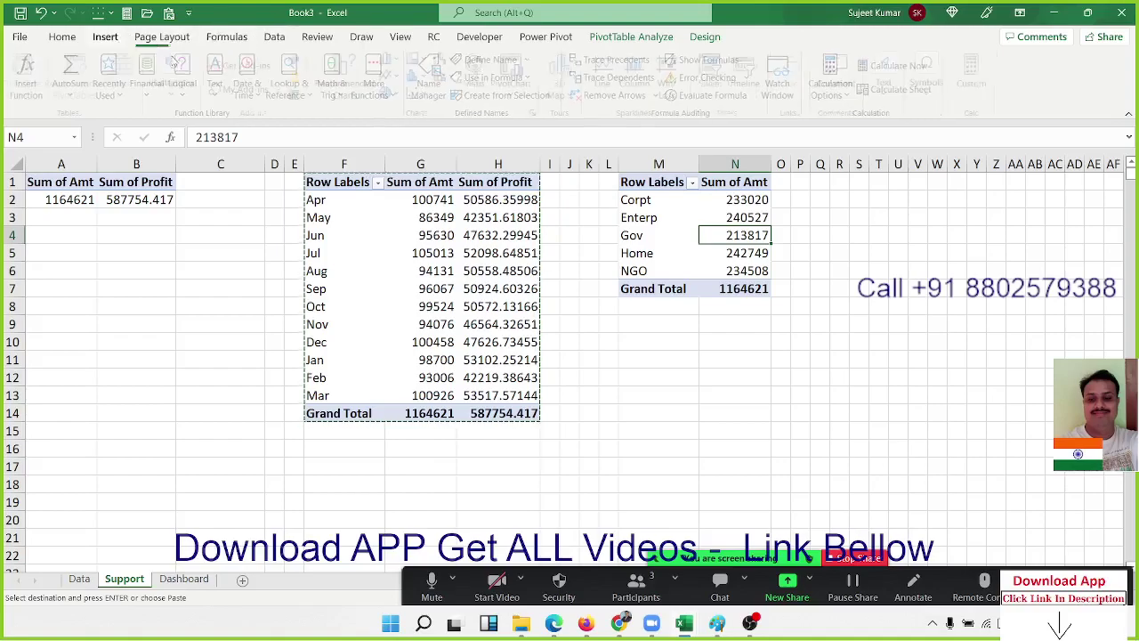
left_click(399, 92)
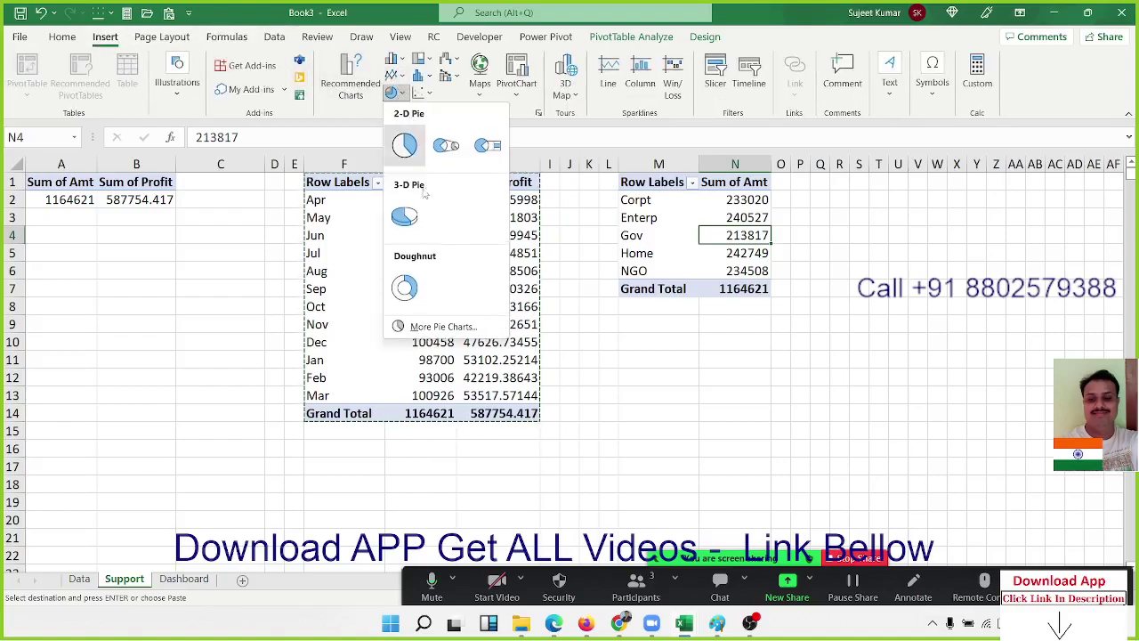
left_click(404, 146)
left_click_drag(685, 346, 838, 353)
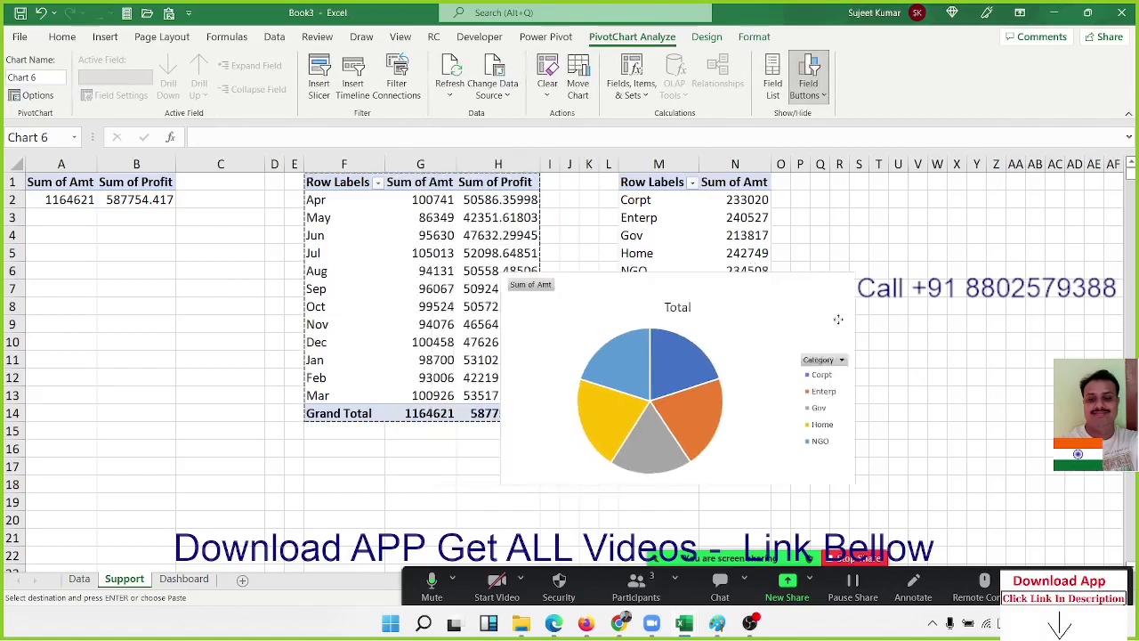
Apply chart Style 10, with a blue background and percentage labels, to the pie
left_click(707, 36)
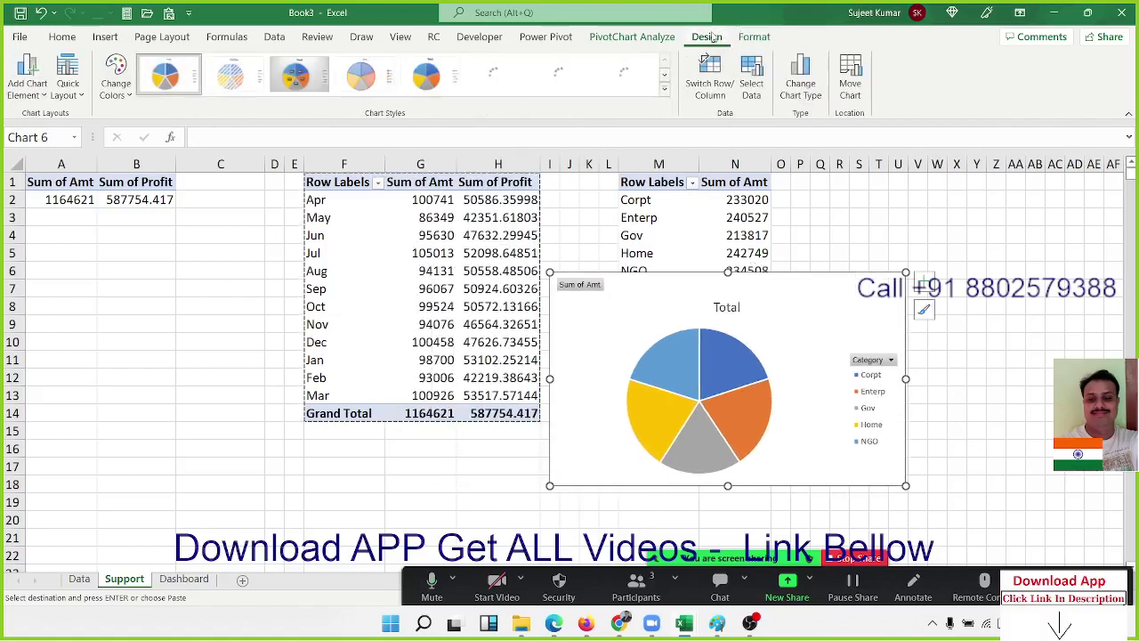
left_click(664, 89)
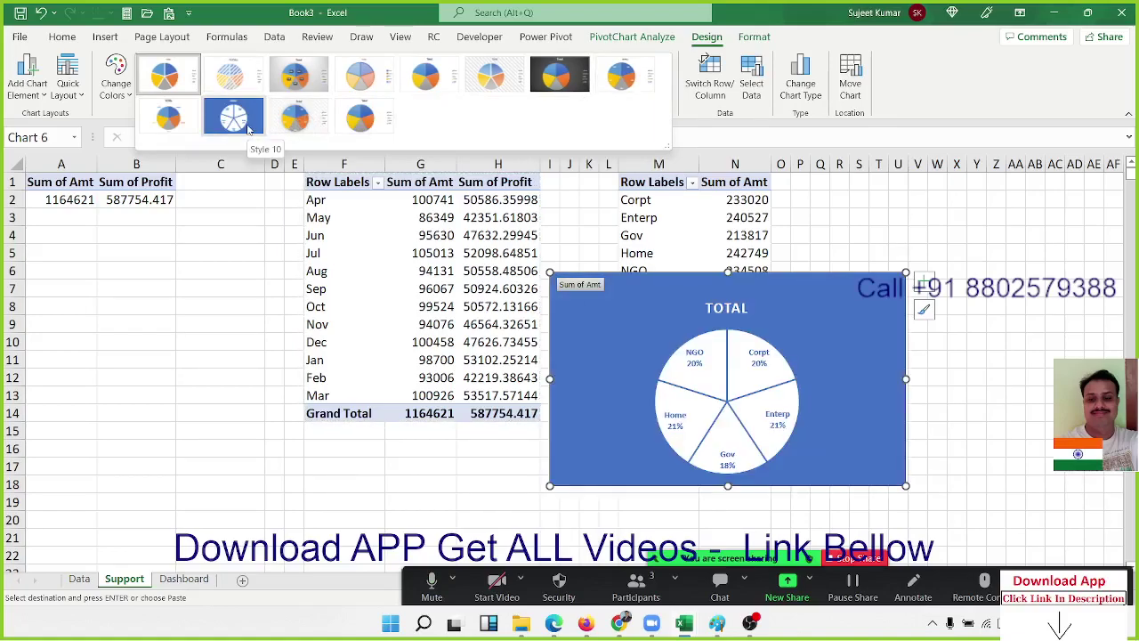
left_click(248, 130)
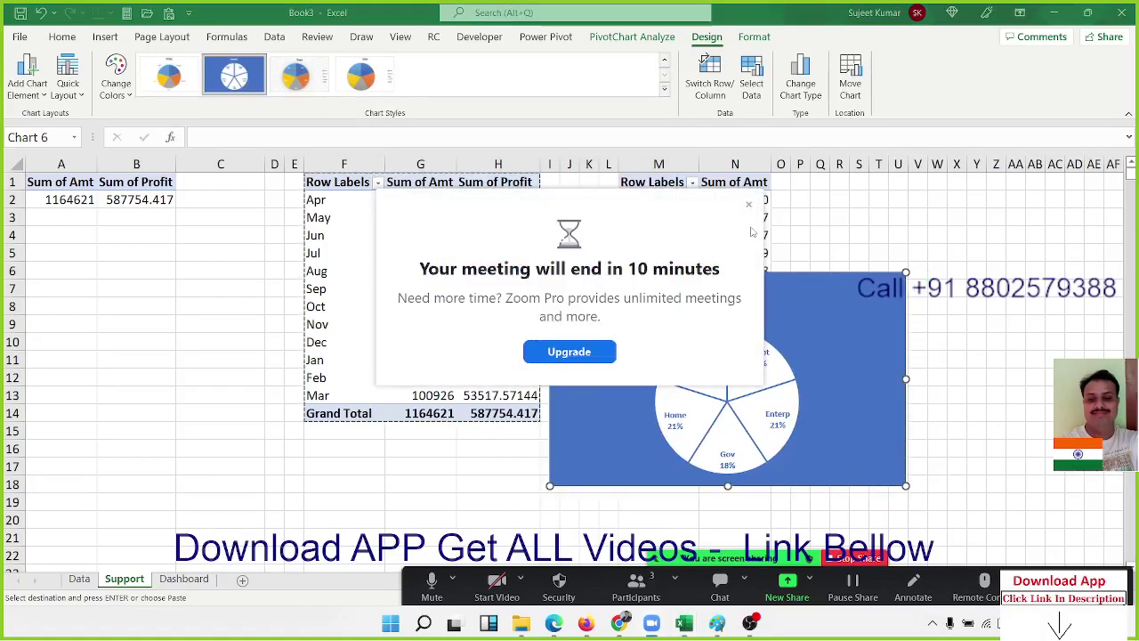
left_click(749, 204)
Hide the pie's field buttons, delete its TOTAL title, and cut the chart
right_click(580, 285)
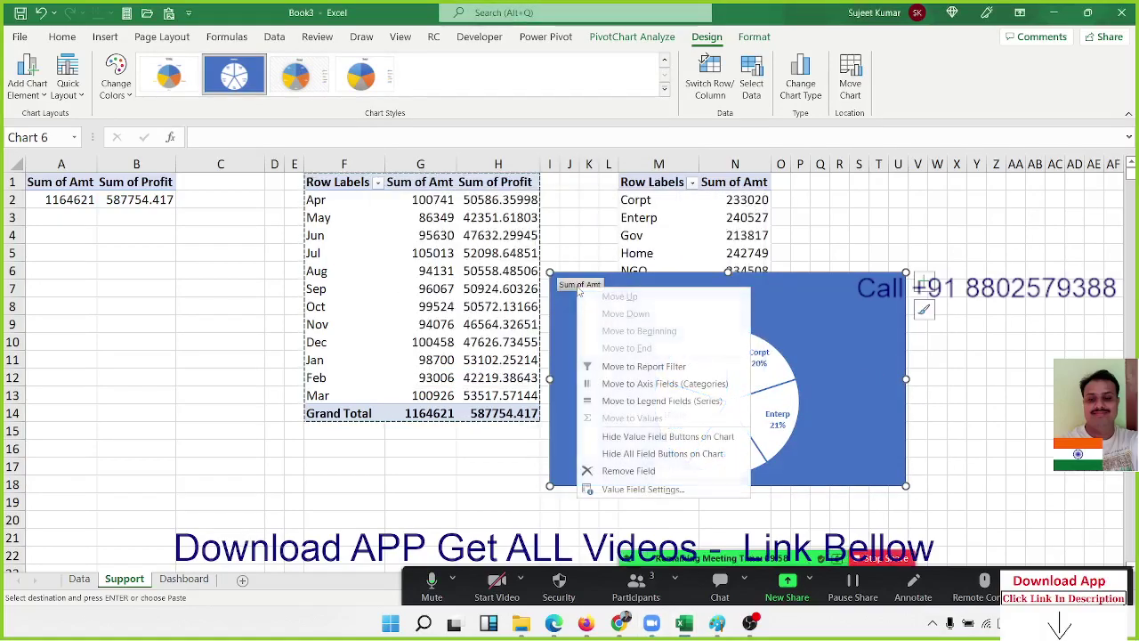
left_click(609, 456)
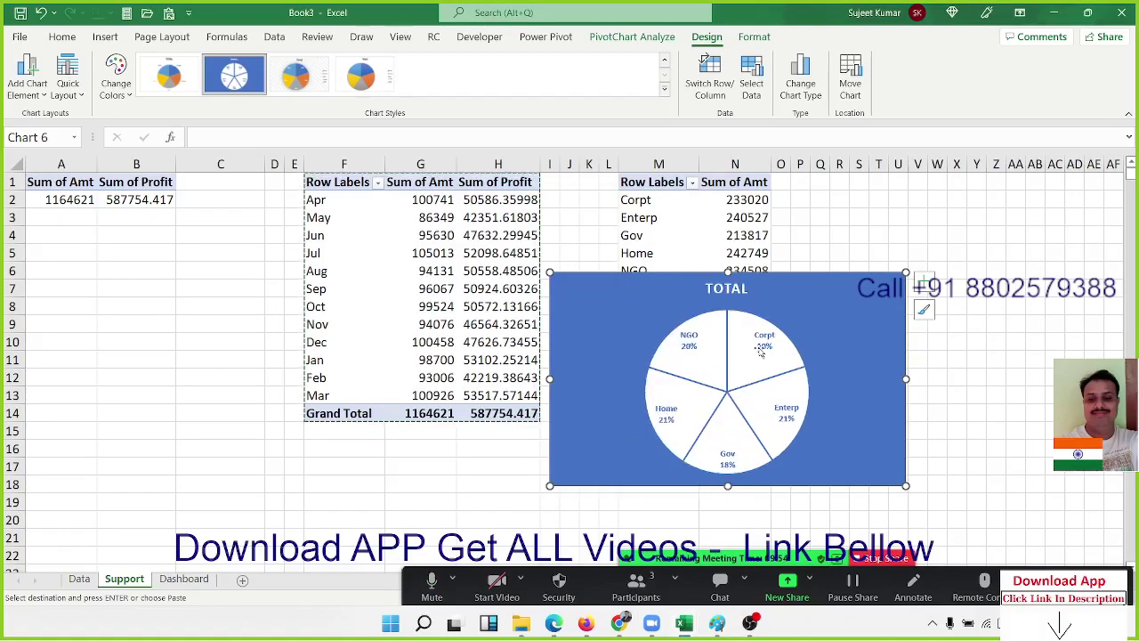
left_click(746, 289)
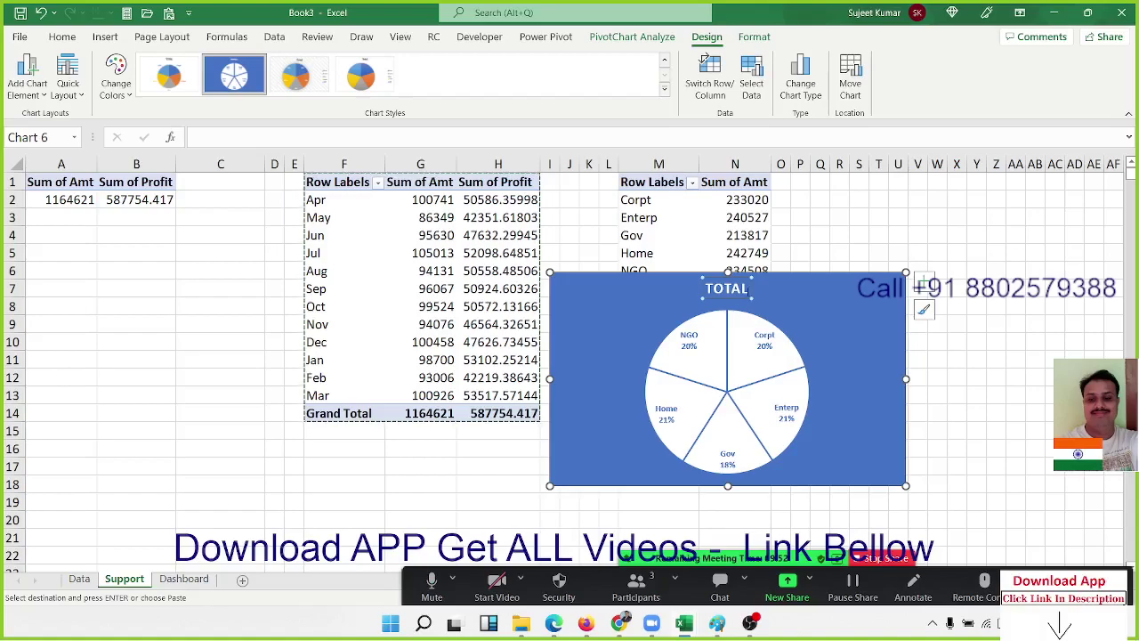
key("Delete")
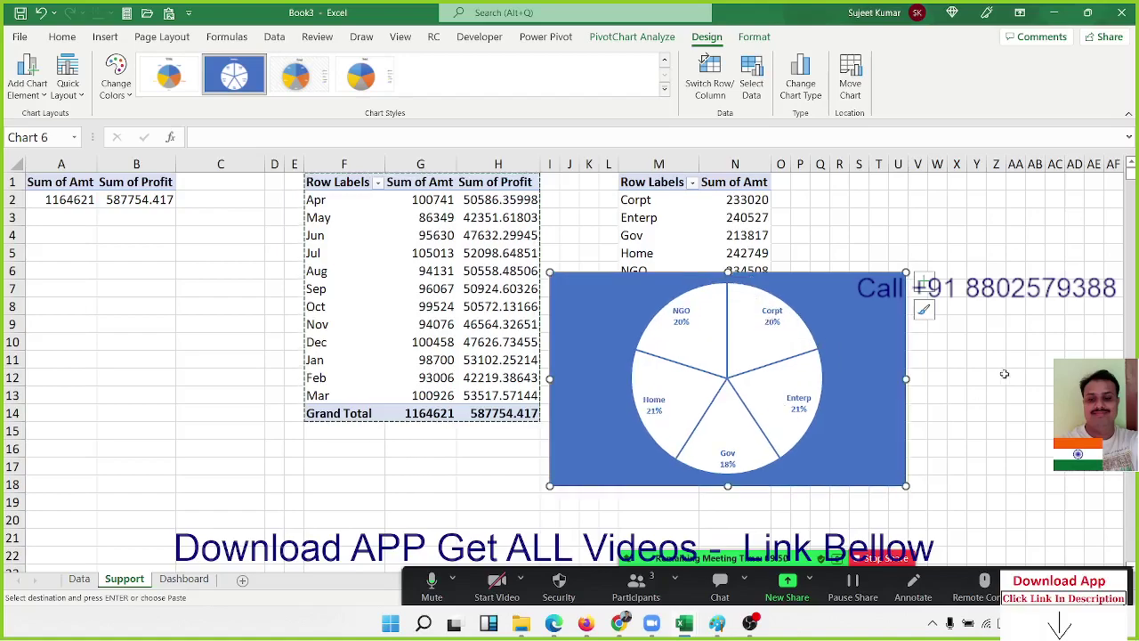
left_click(1035, 359)
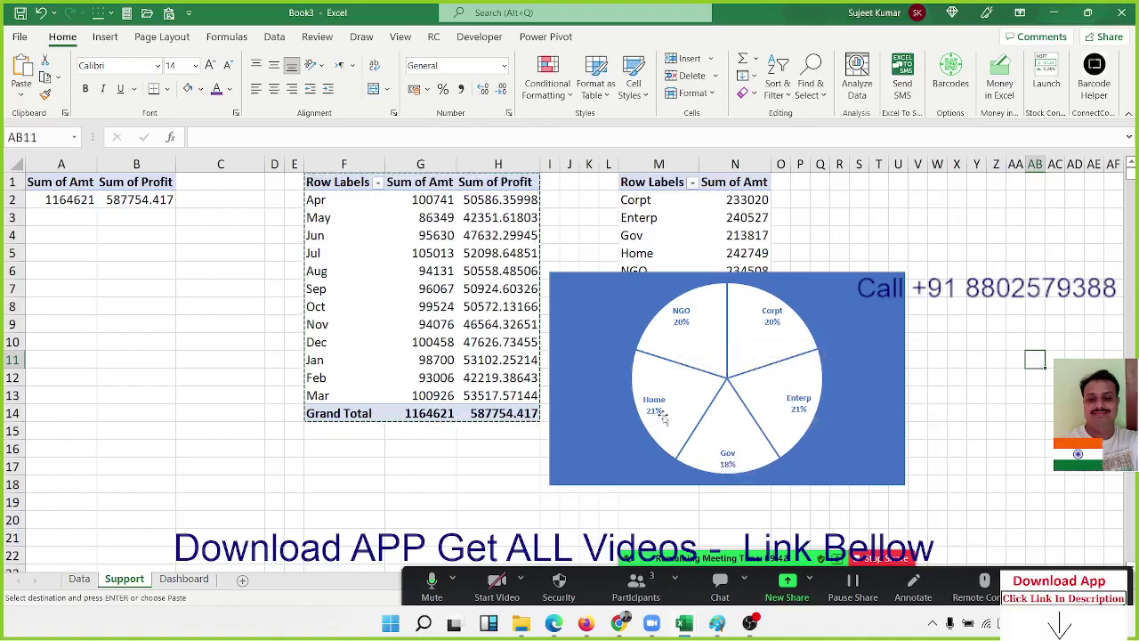
left_click(880, 444)
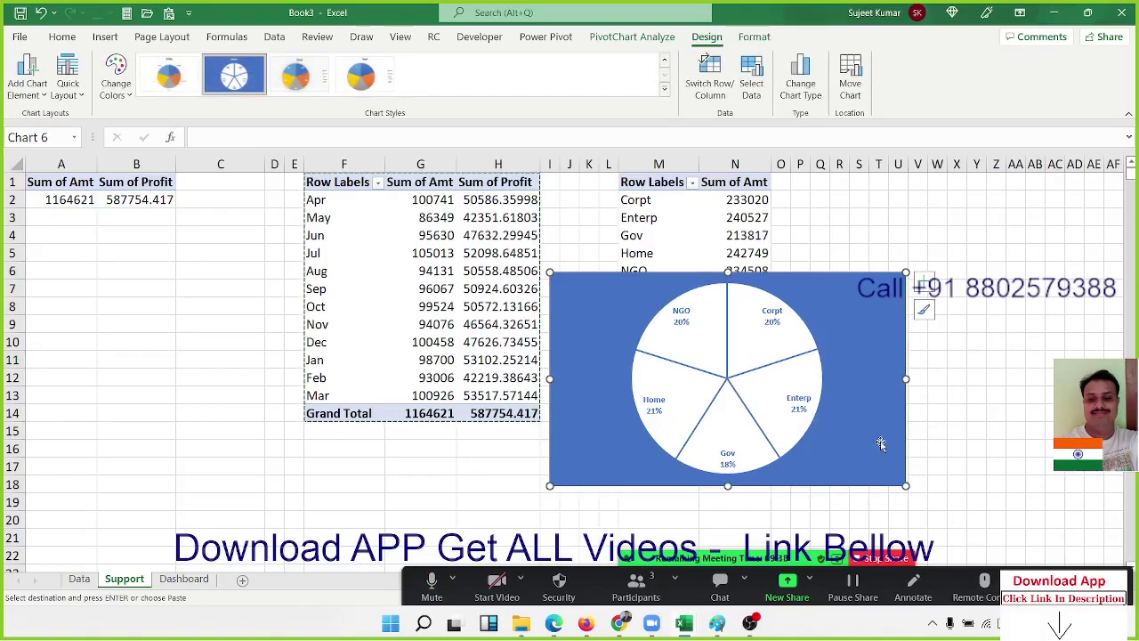
key("ctrl+x")
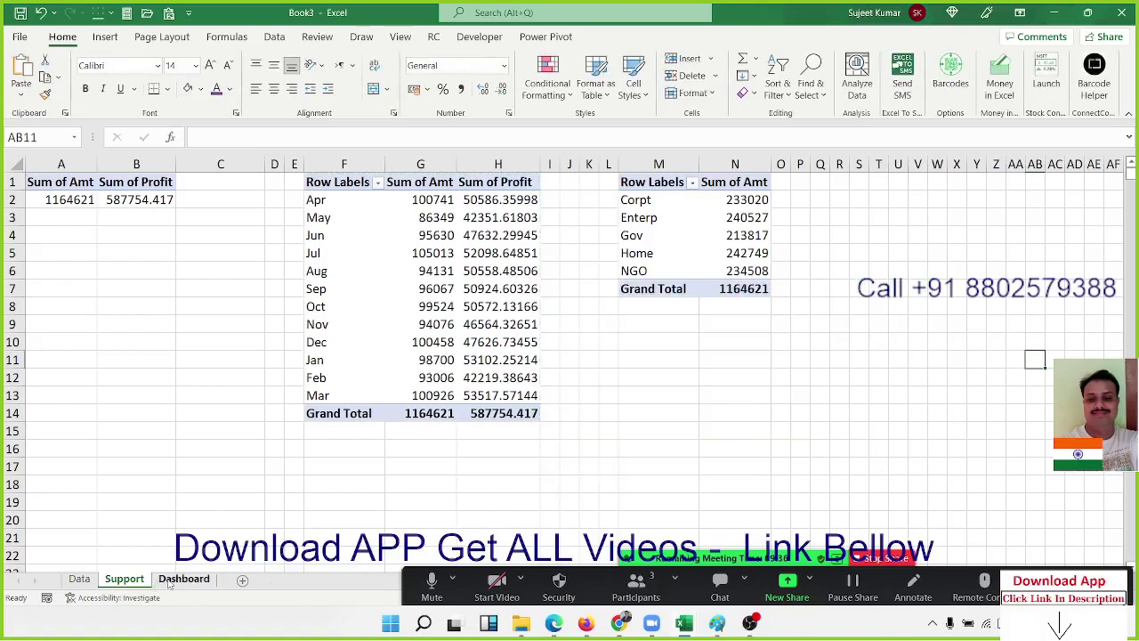
Paste the category pie onto the Dashboard and place it right of the Sales vs Profit chart
left_click(169, 579)
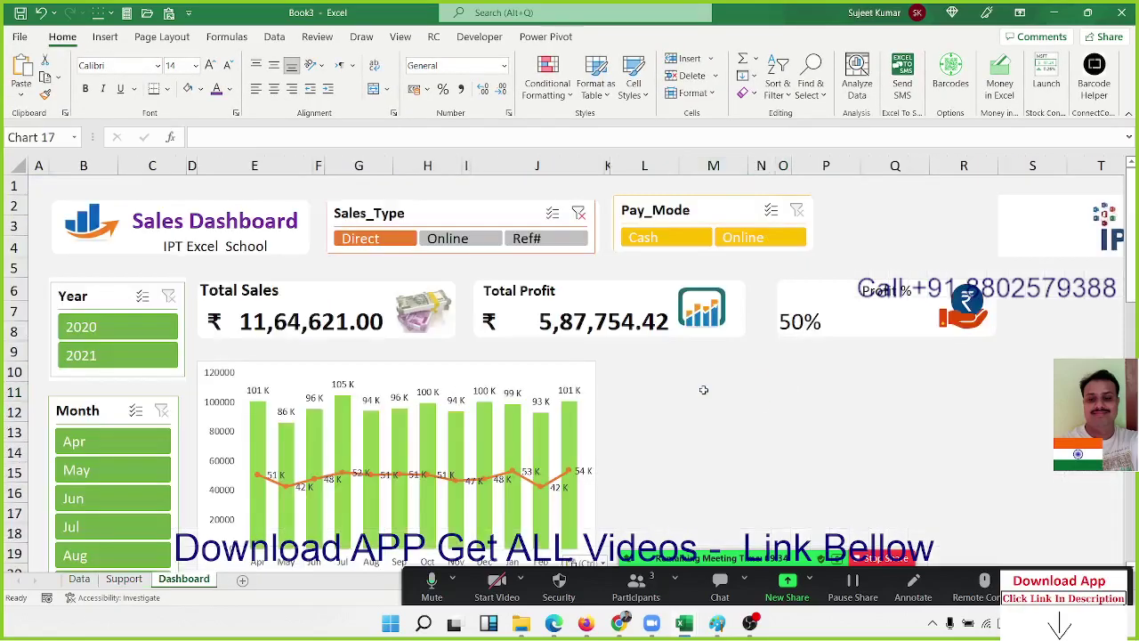
key("ctrl+v")
left_click_drag(703, 390, 630, 374)
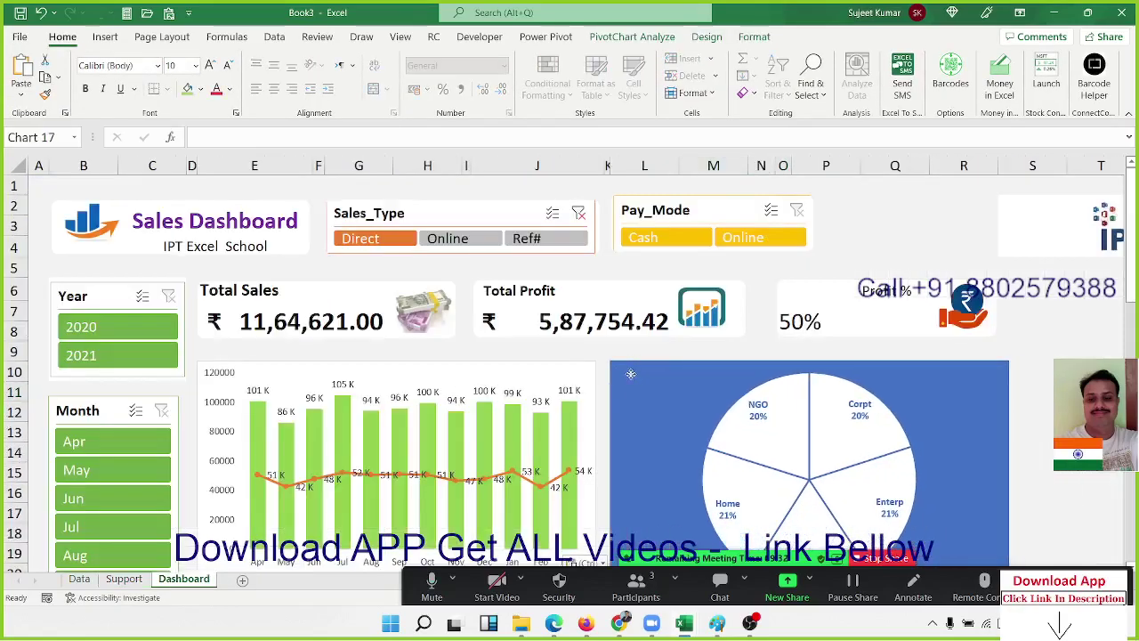
scroll(827, 398, "down", 7)
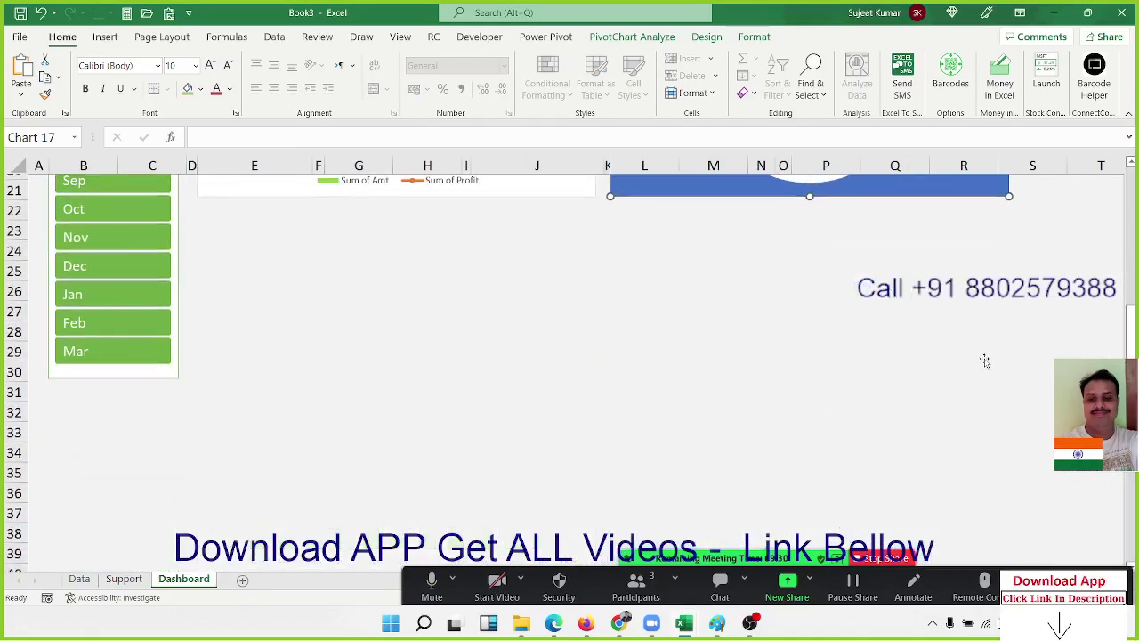
scroll(985, 360, "up", 7)
scroll(996, 392, "down", 3)
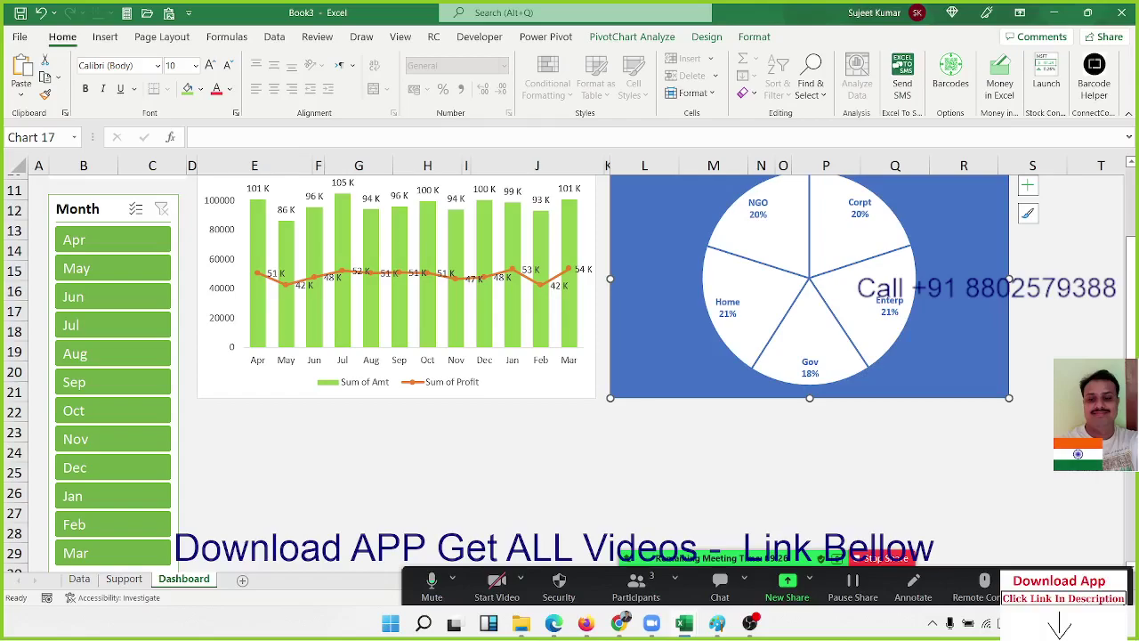
scroll(1008, 398, "down", 3)
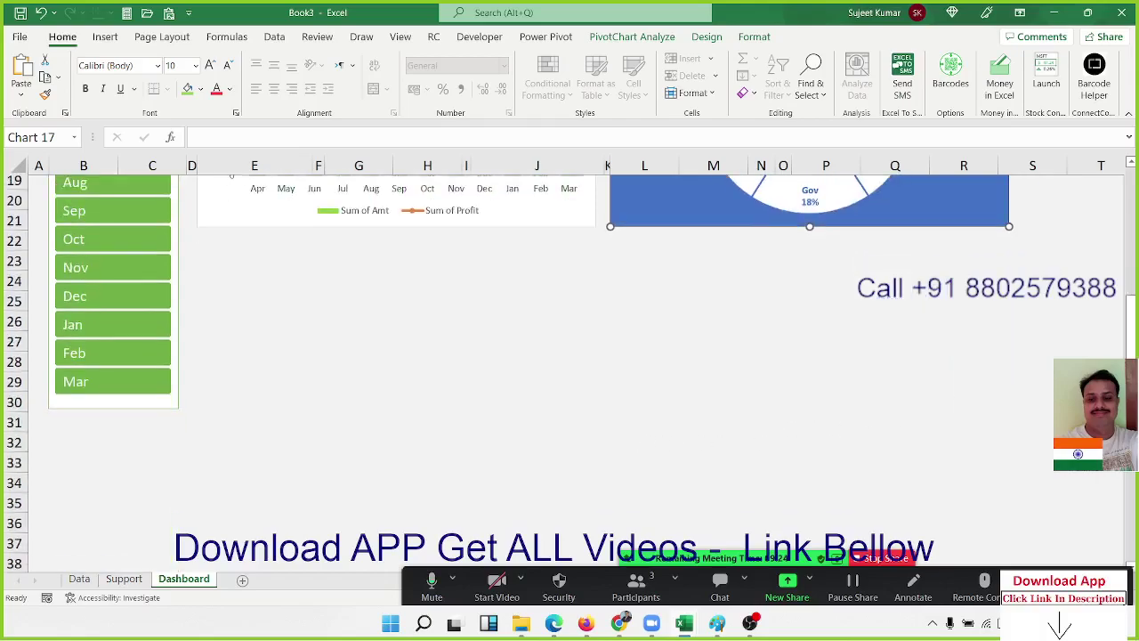
scroll(1008, 398, "down", 1)
scroll(1008, 398, "down", 3)
scroll(1008, 398, "up", 7)
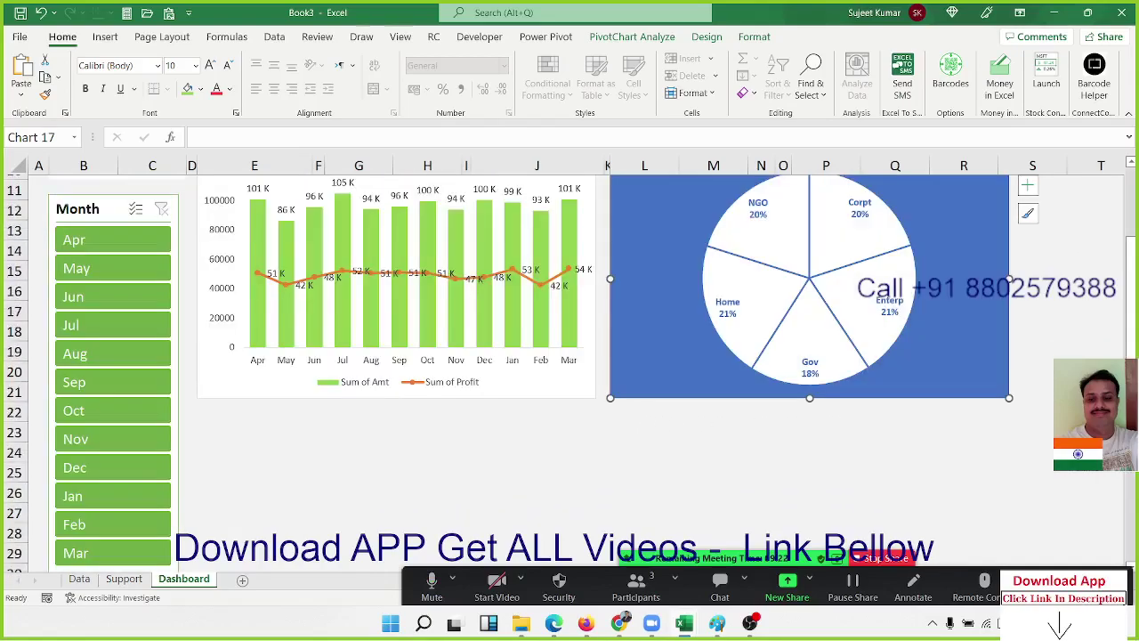
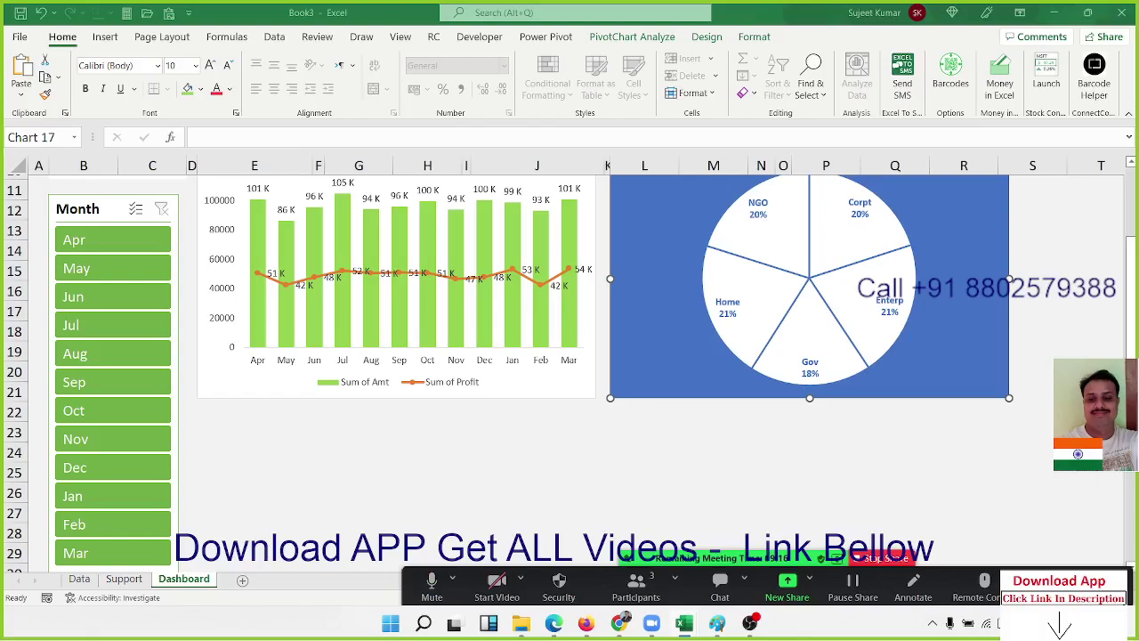
Copy the category pivot table on the Support sheet to cell R1
left_click(210, 428)
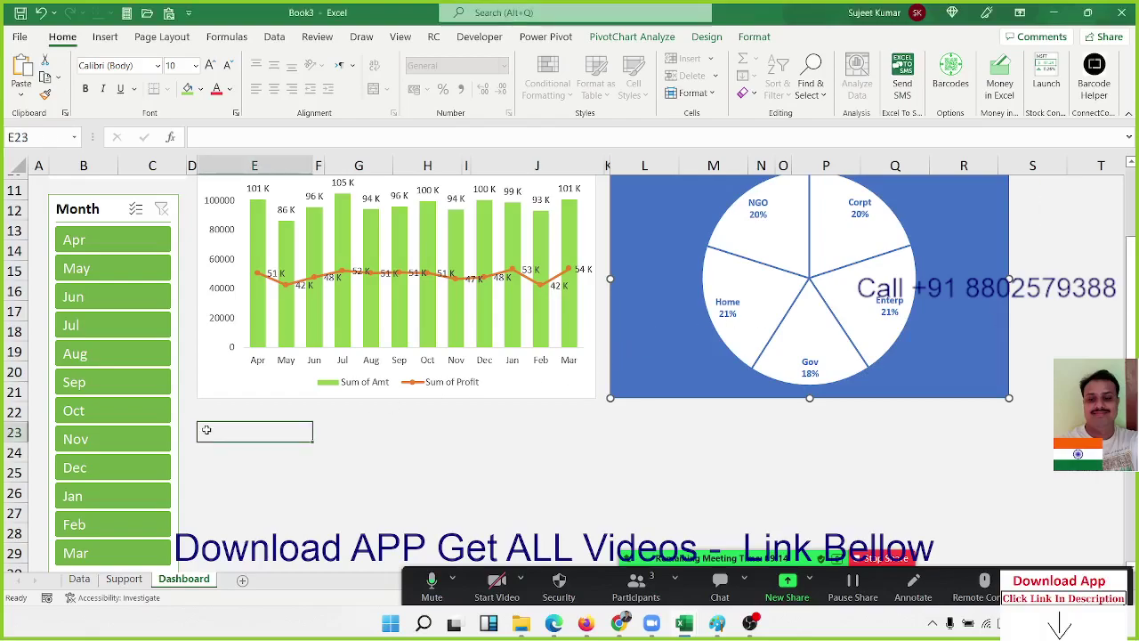
left_click(122, 579)
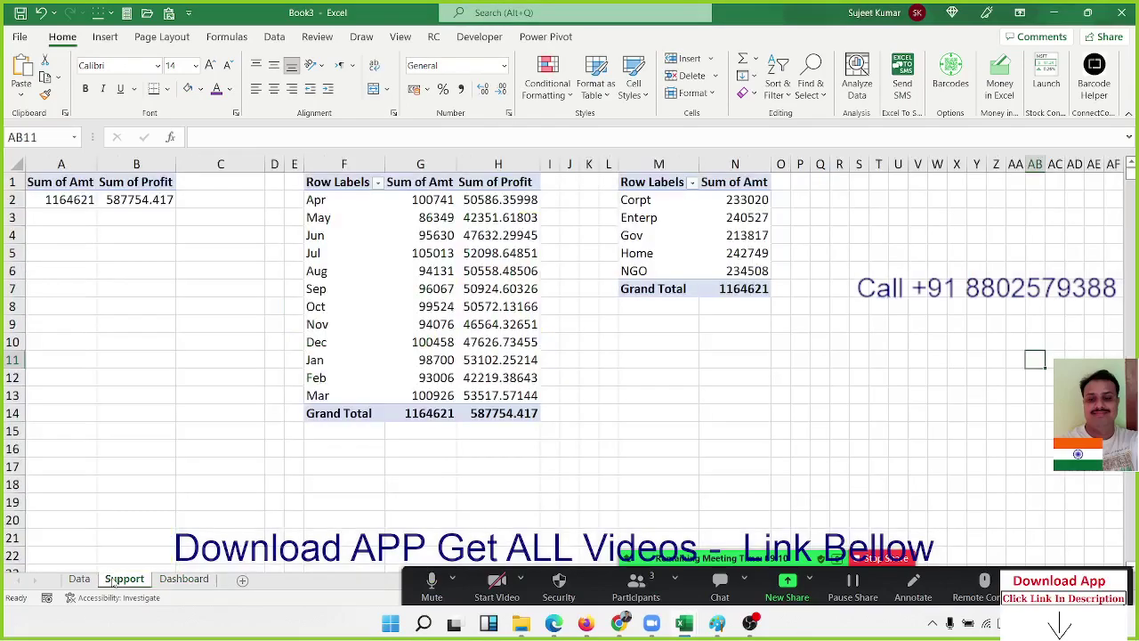
left_click_drag(657, 185, 735, 283)
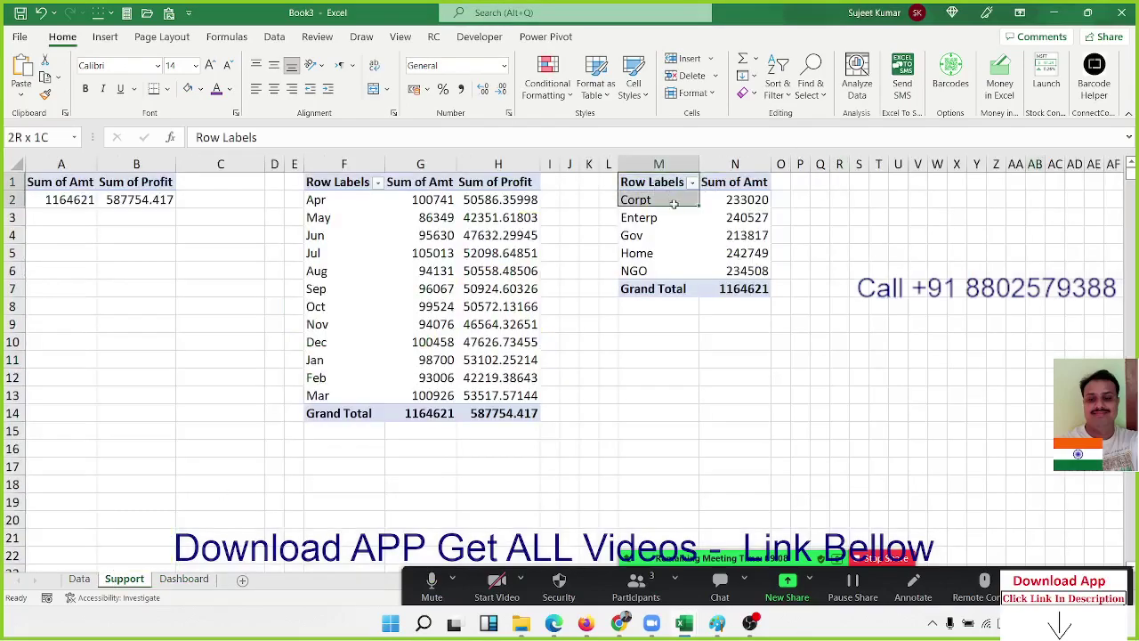
key("ctrl+c")
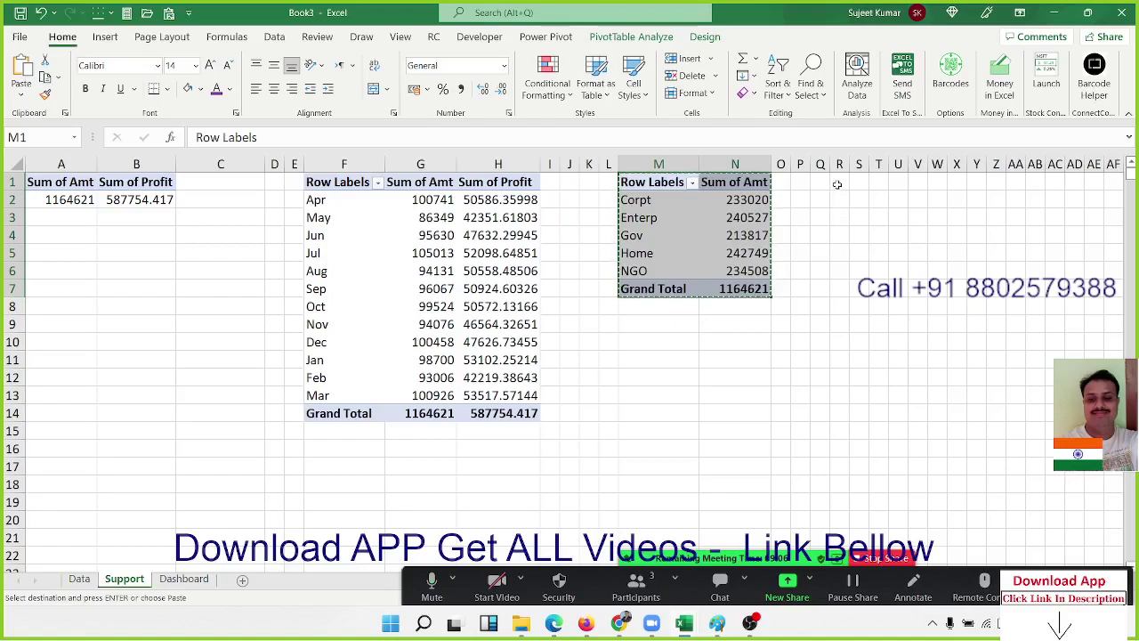
left_click(838, 183)
key("ctrl+v")
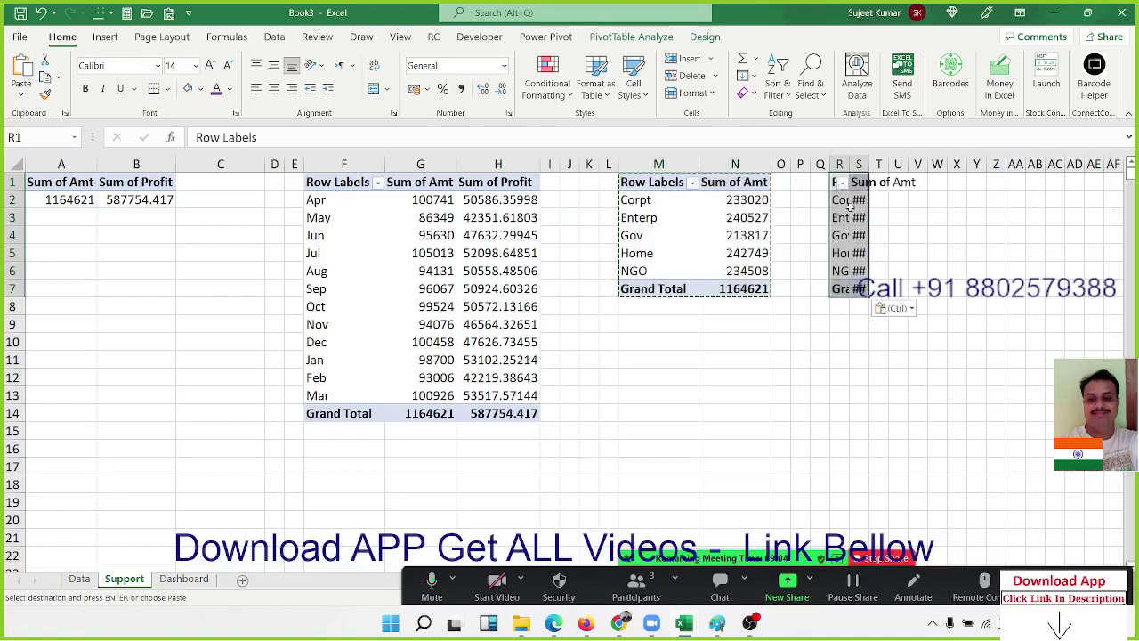
Rebuild the copied pivot so its rows sum Amt by Day, Sun through Sat
left_click(850, 205)
right_click(846, 212)
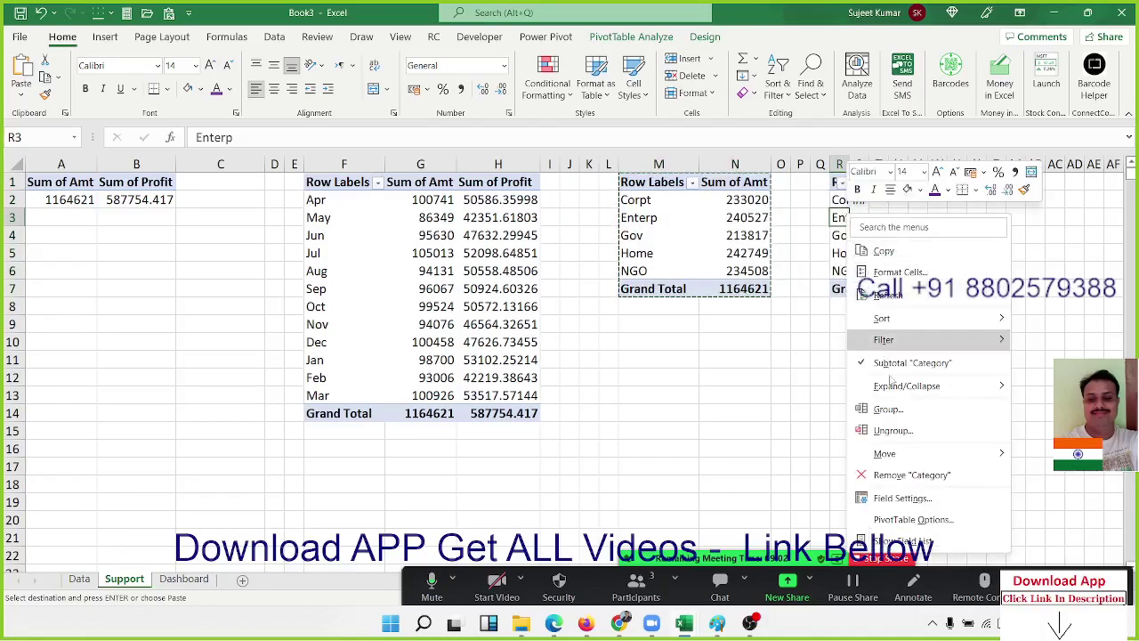
left_click(997, 511)
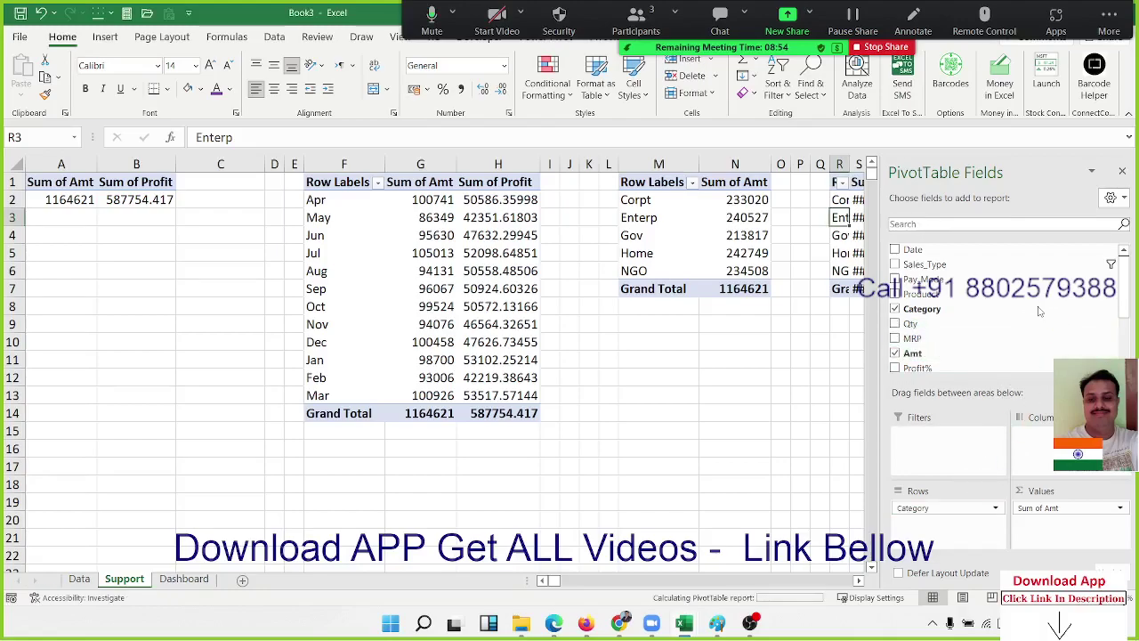
left_click_drag(954, 507, 988, 313)
scroll(990, 329, "down", 2)
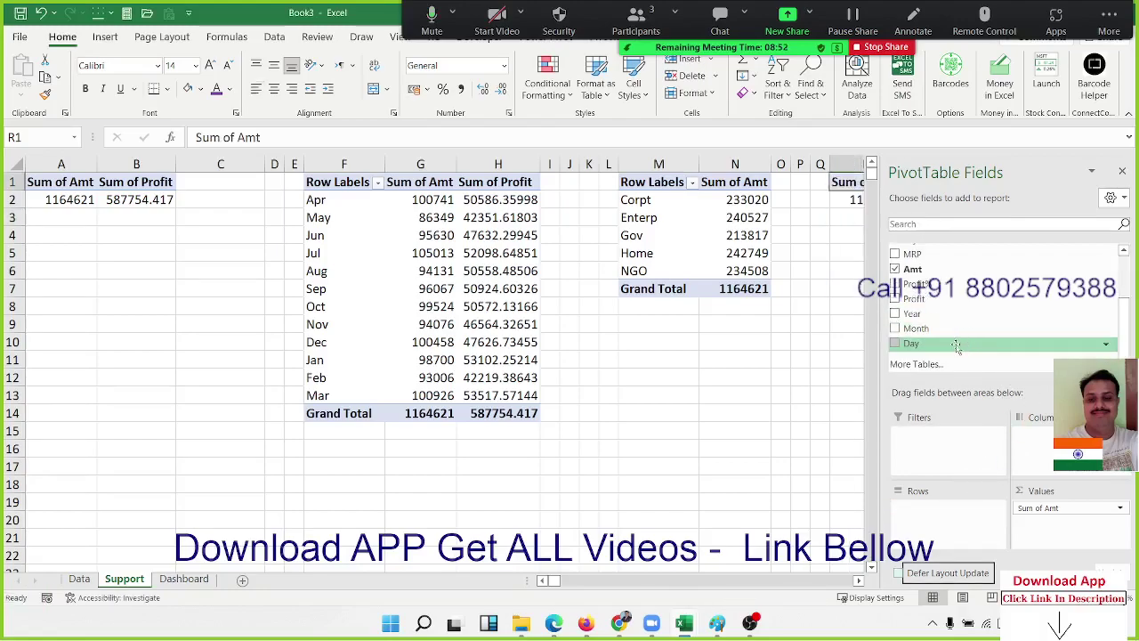
left_click_drag(953, 349, 942, 516)
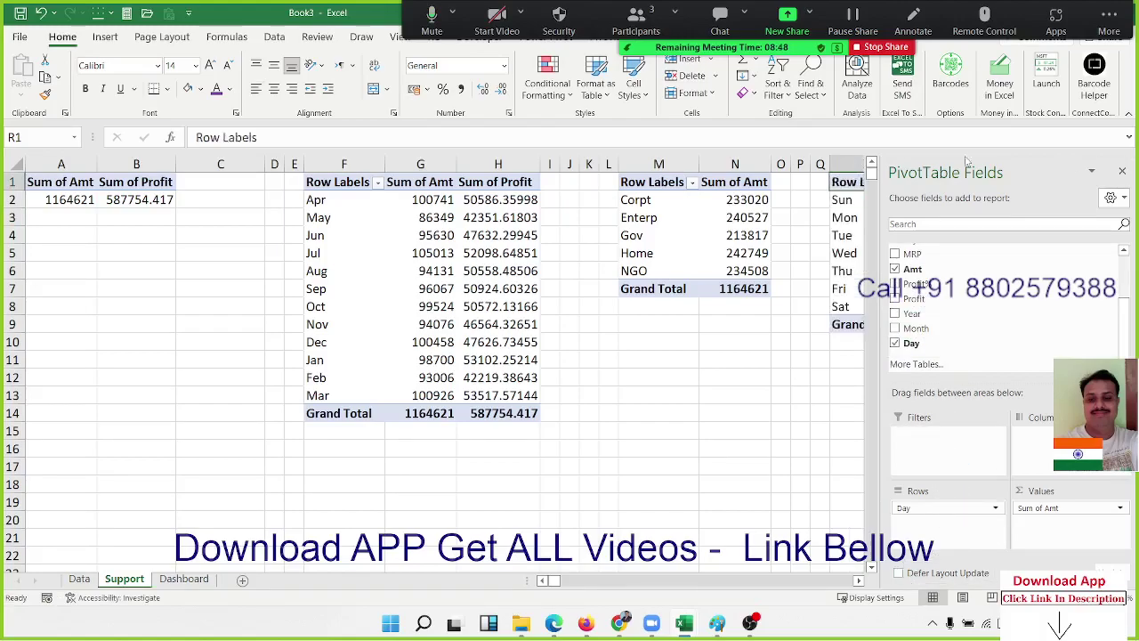
left_click(674, 354)
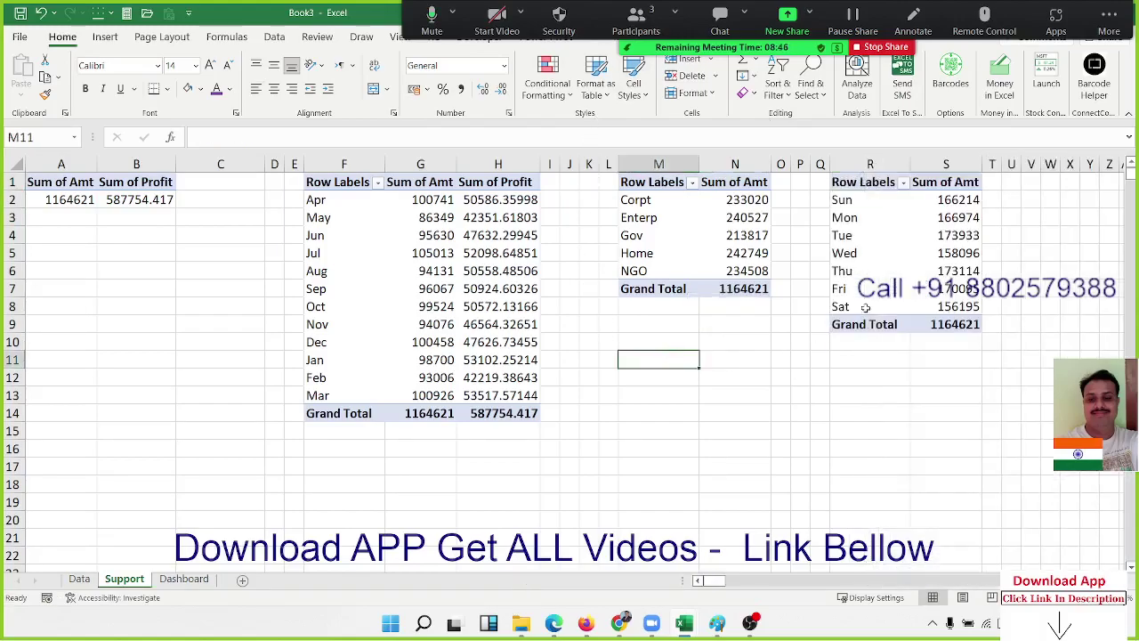
left_click(917, 256)
Chart the Day pivot as a 2-D area chart
left_click(105, 37)
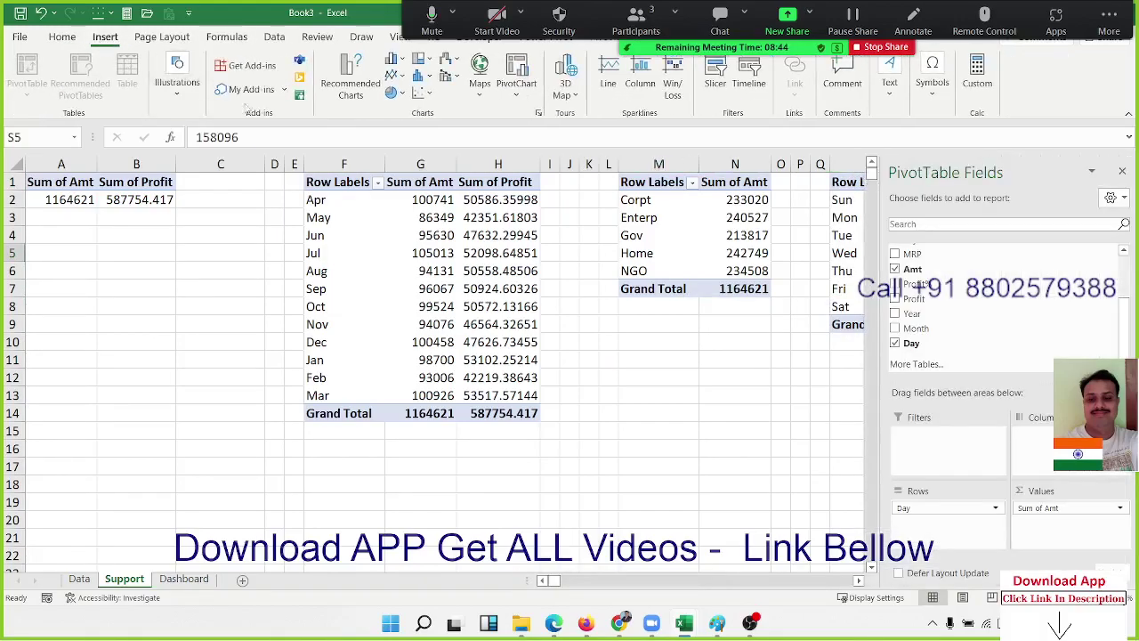
left_click(391, 75)
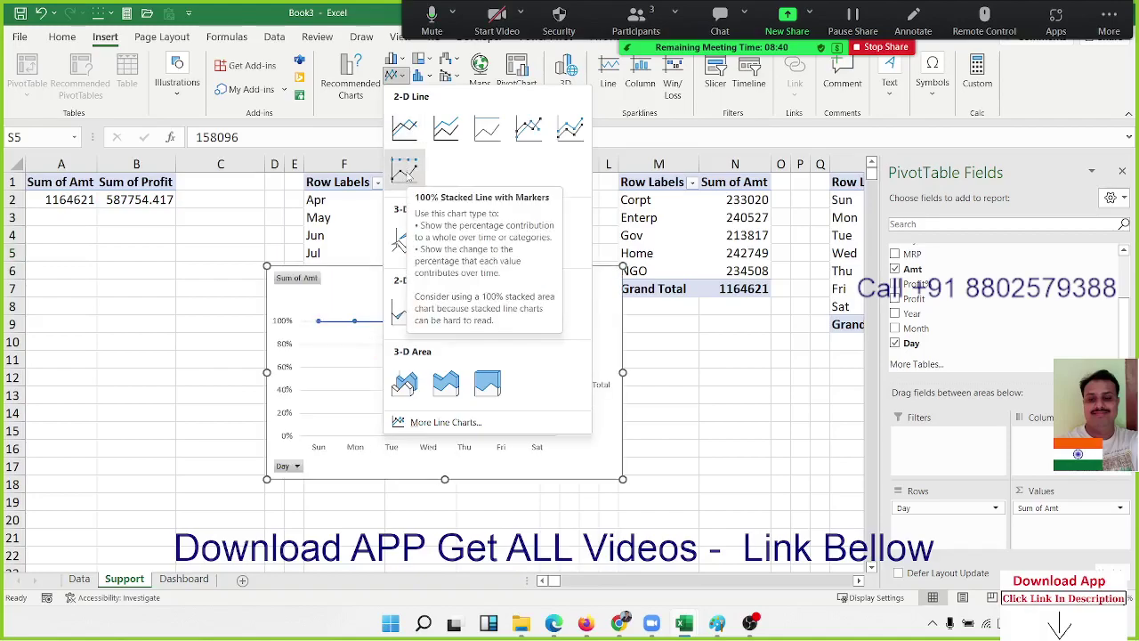
left_click(404, 127)
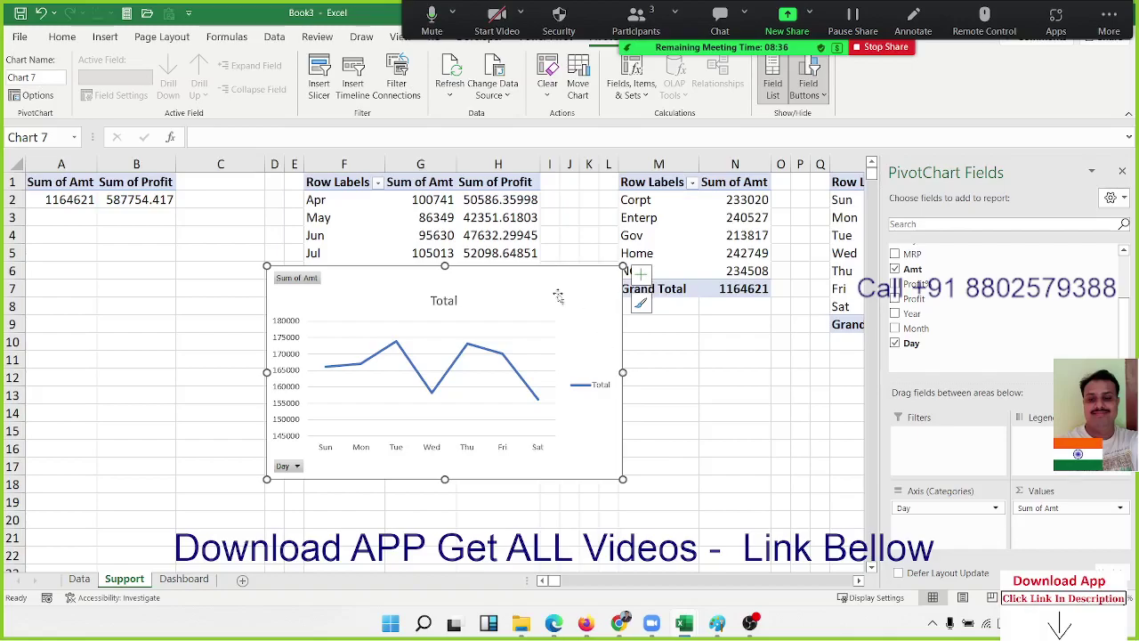
left_click(104, 37)
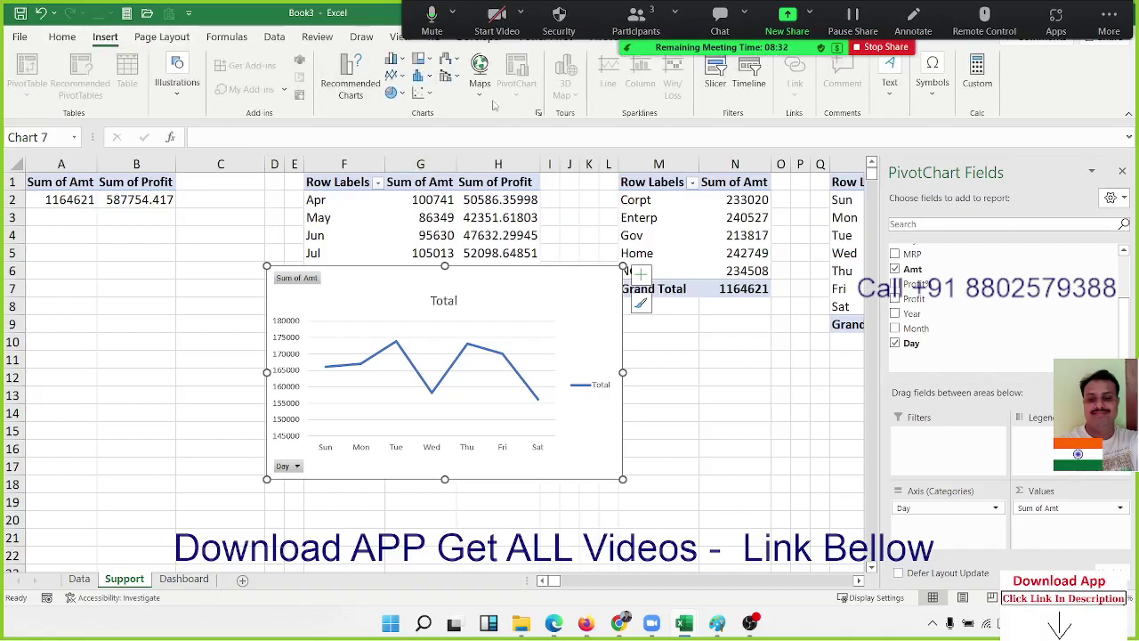
left_click(399, 75)
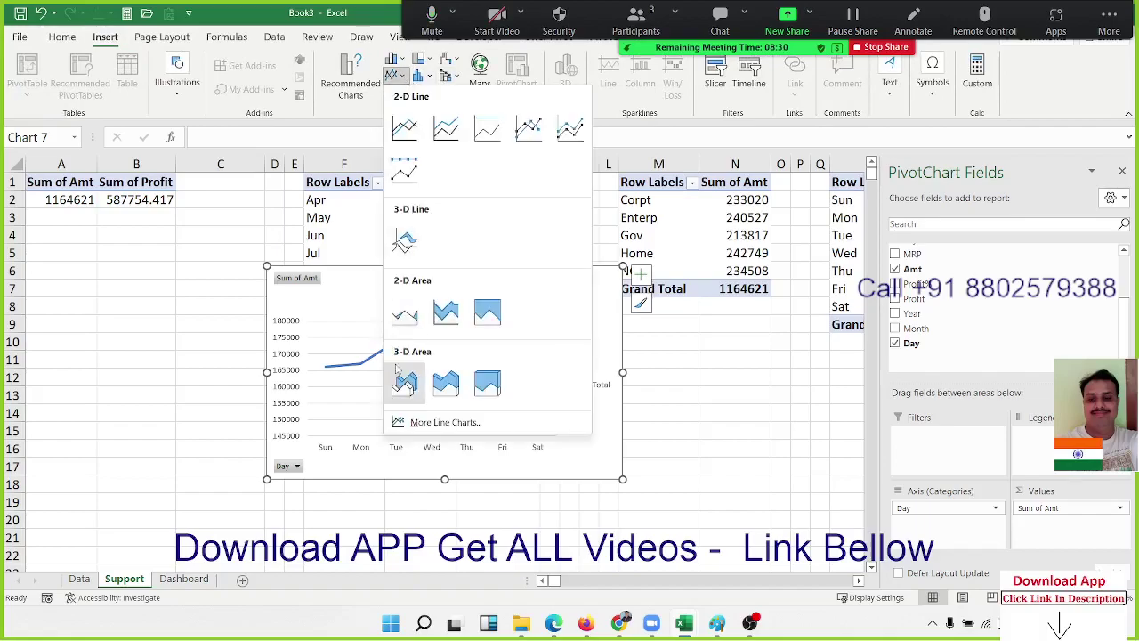
left_click(415, 317)
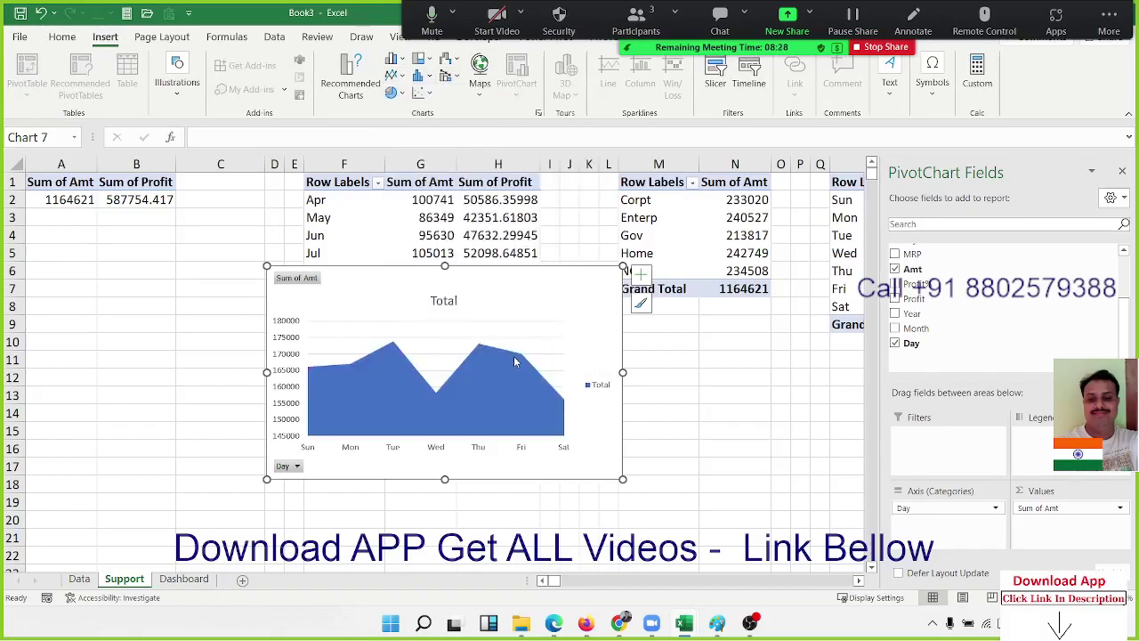
Apply dark Style 2, hide all field buttons, and cut the chart from Support
left_click(369, 387)
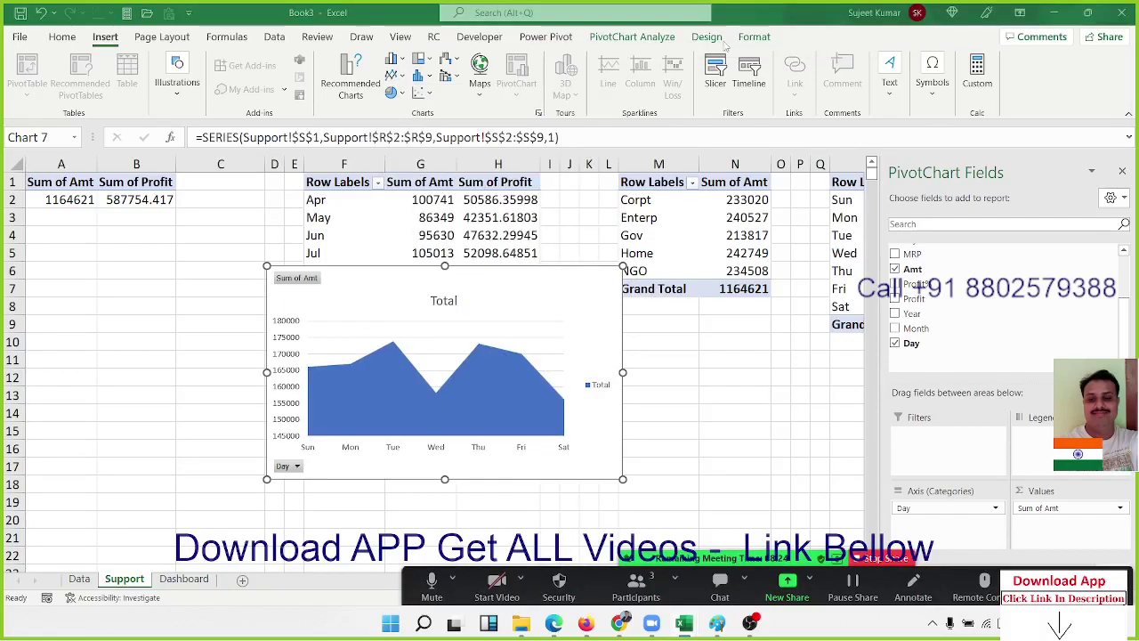
left_click(707, 37)
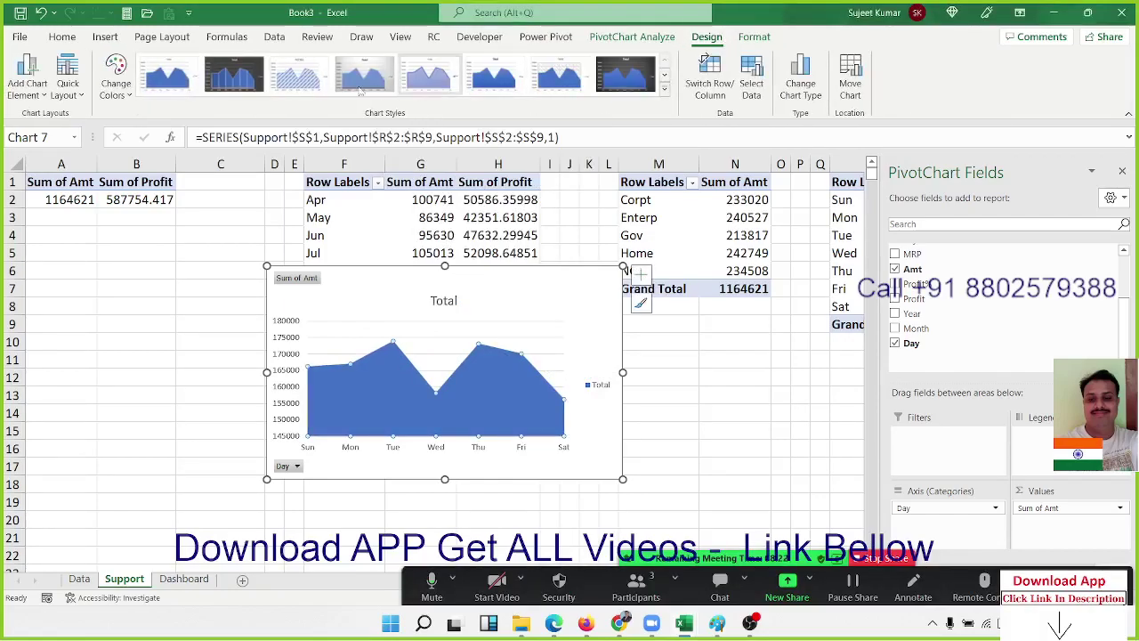
left_click(229, 79)
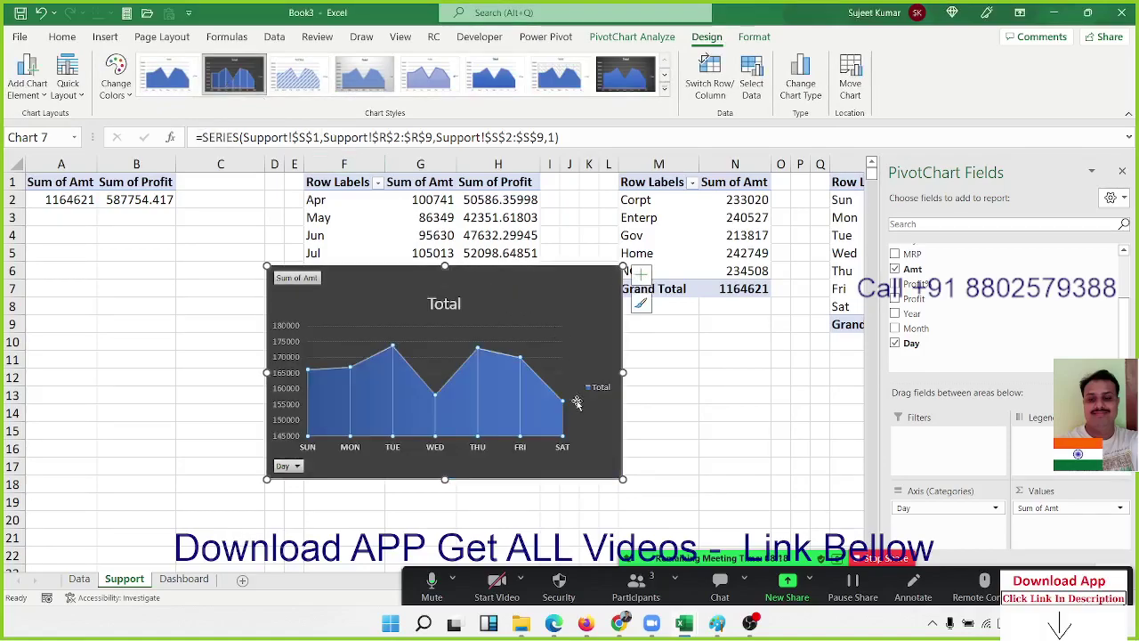
left_click(617, 471)
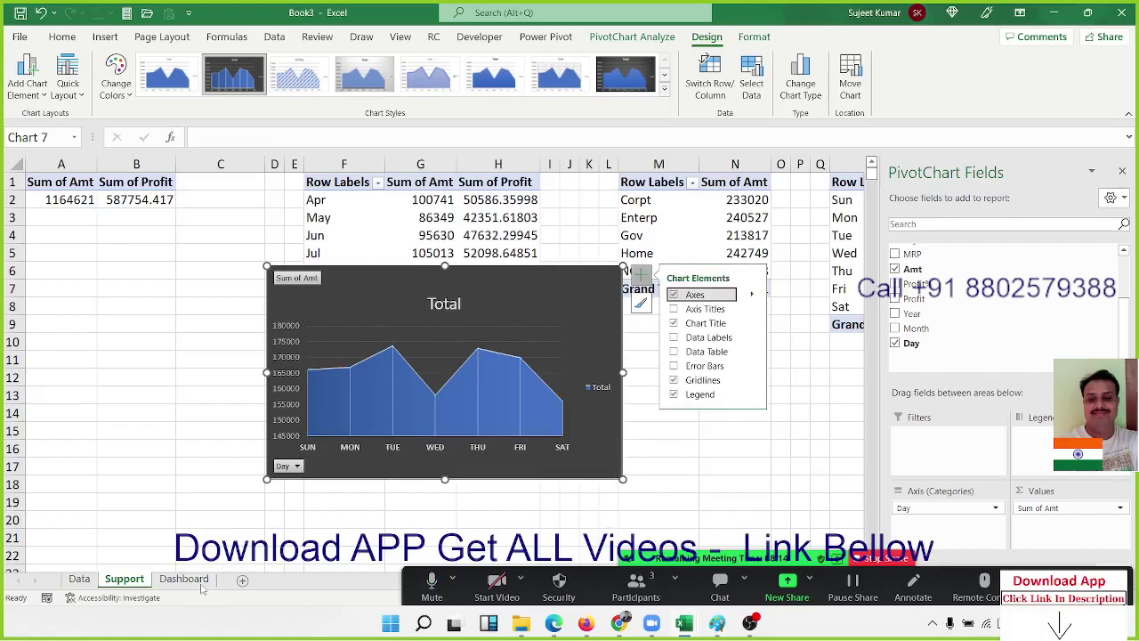
right_click(291, 471)
left_click(365, 425)
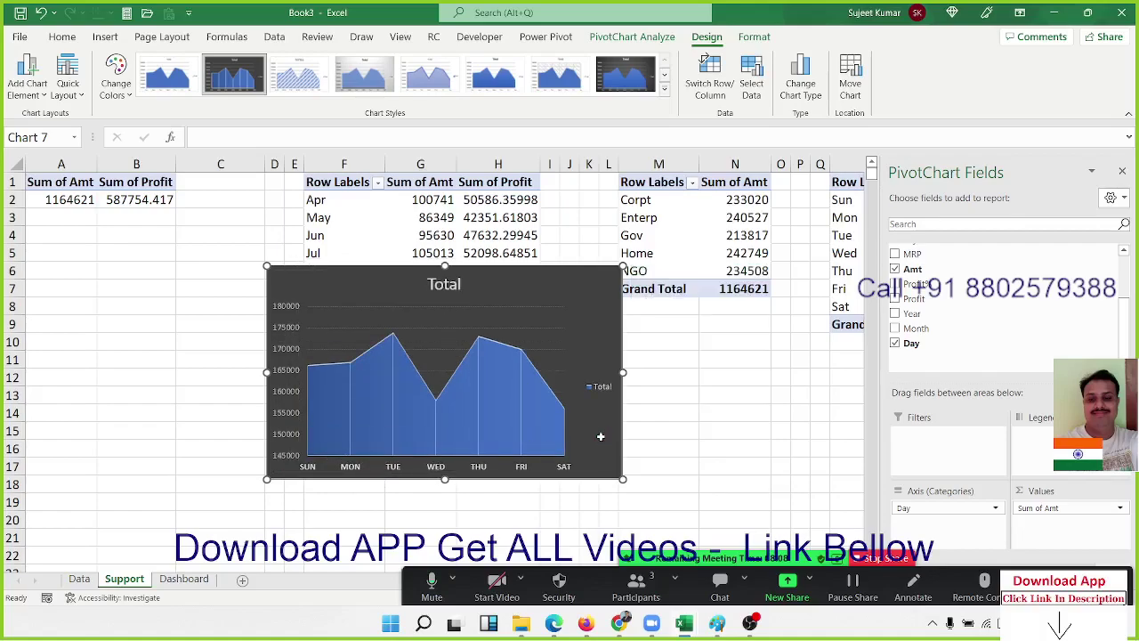
key("Delete")
Paste the weekday area chart at E23 on the Dashboard, nudge it up, widen it, and select its legend
left_click(184, 579)
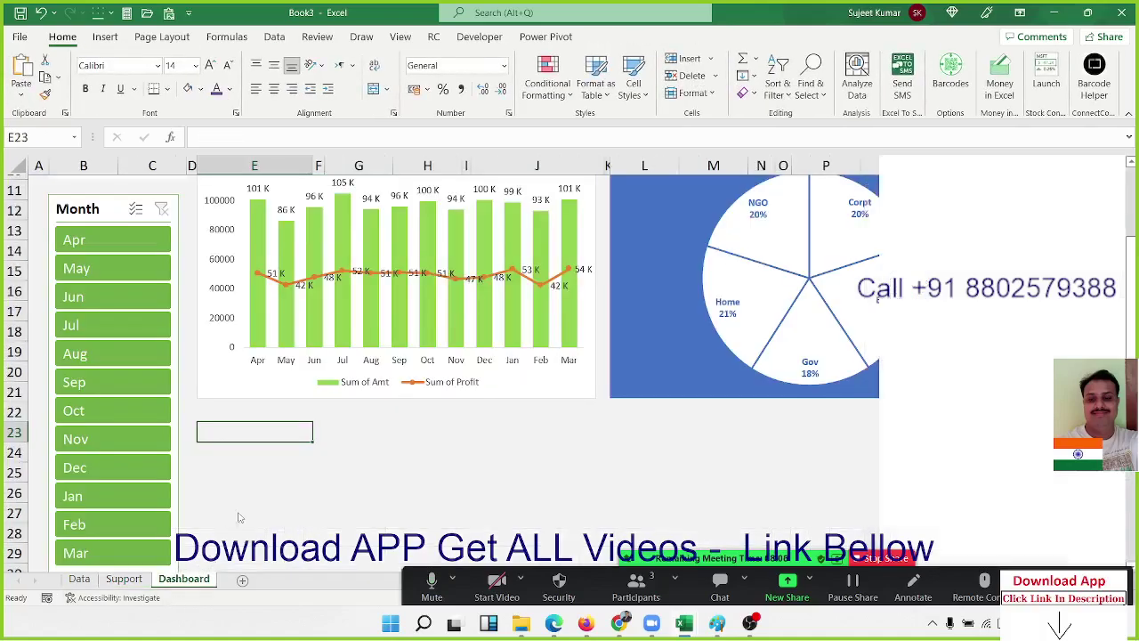
key("ctrl+v")
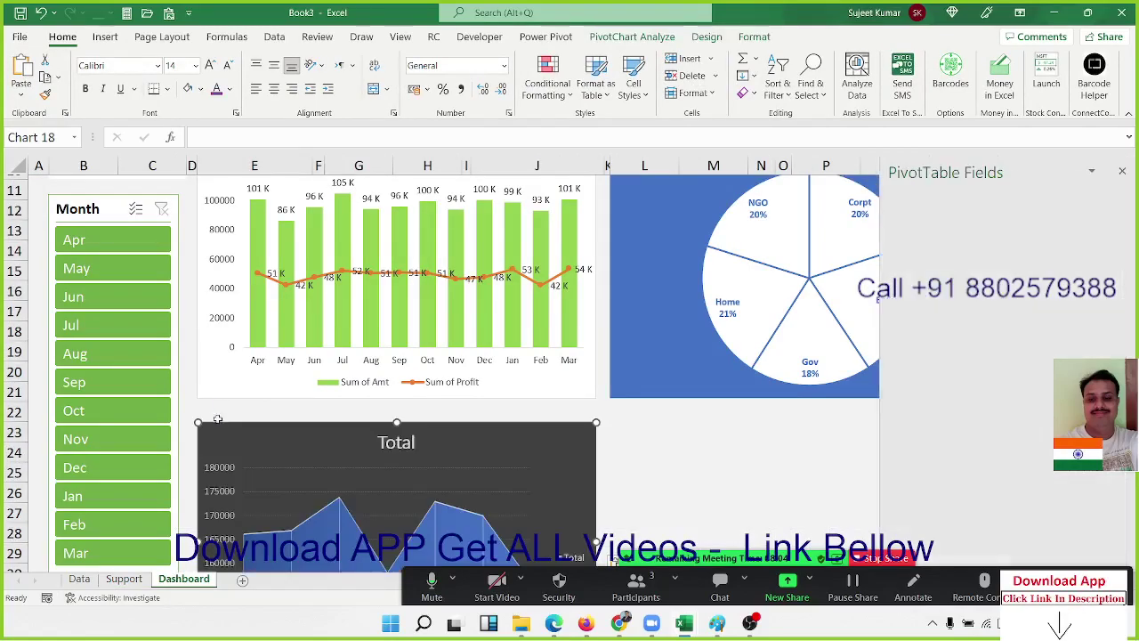
scroll(553, 455, "down", 7)
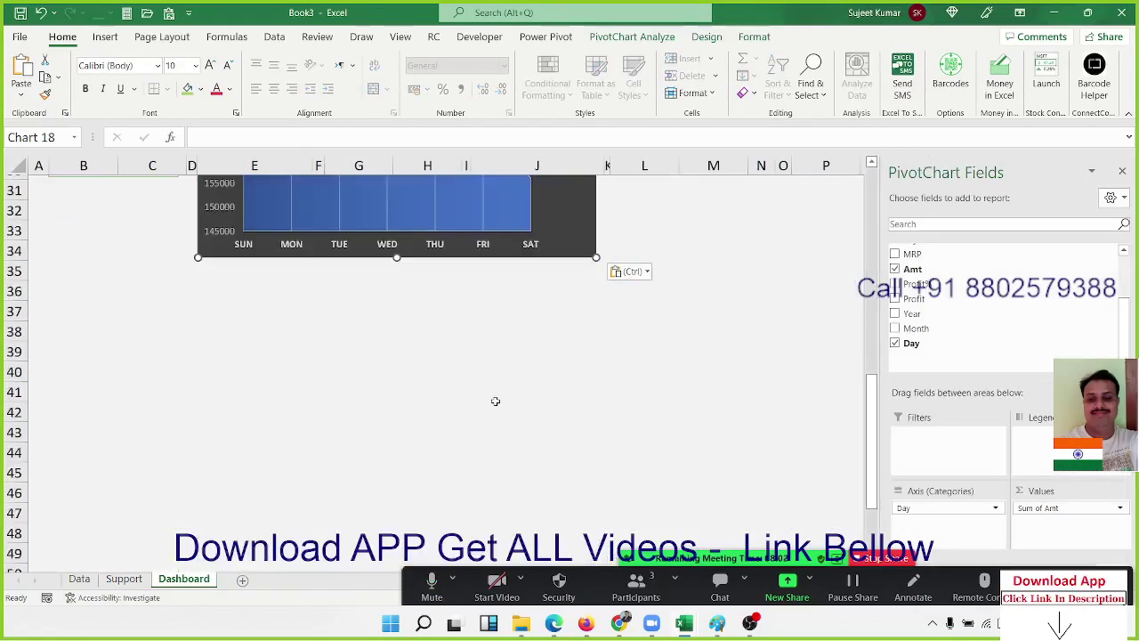
scroll(496, 401, "up", 3)
left_click_drag(251, 235, 252, 221)
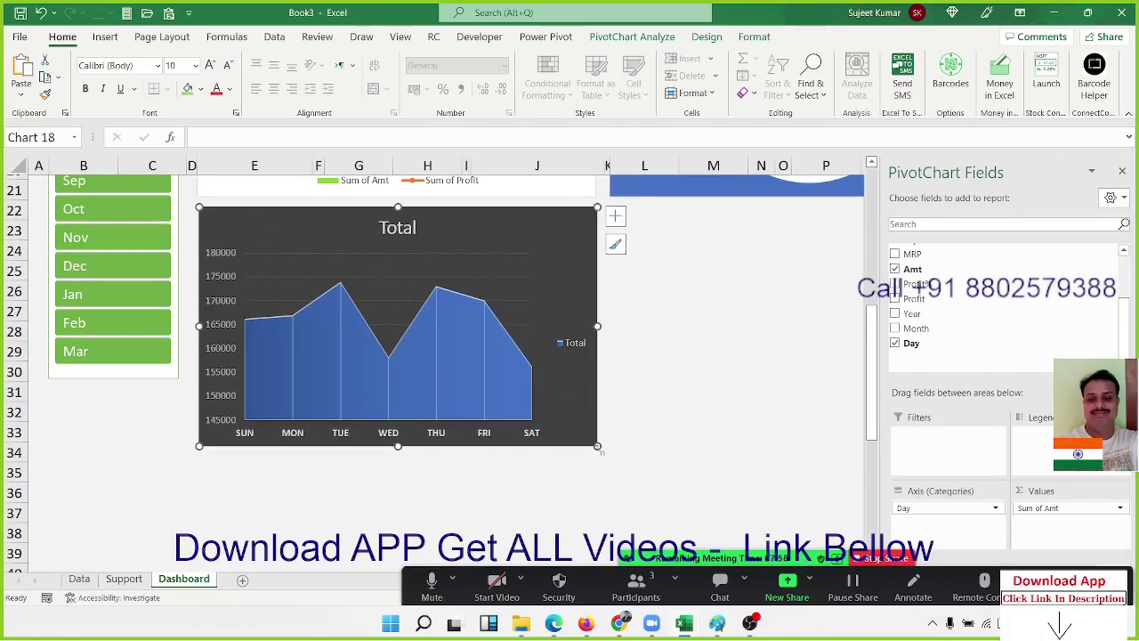
left_click_drag(598, 448, 624, 384)
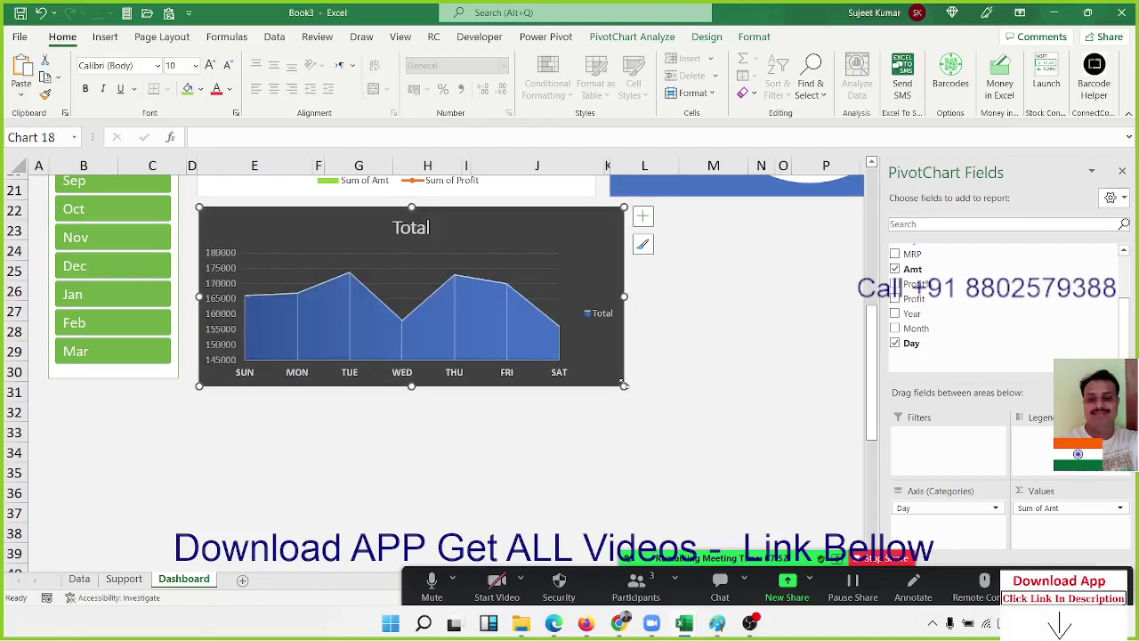
left_click(740, 374)
scroll(744, 375, "up", 3)
scroll(712, 384, "up", 1)
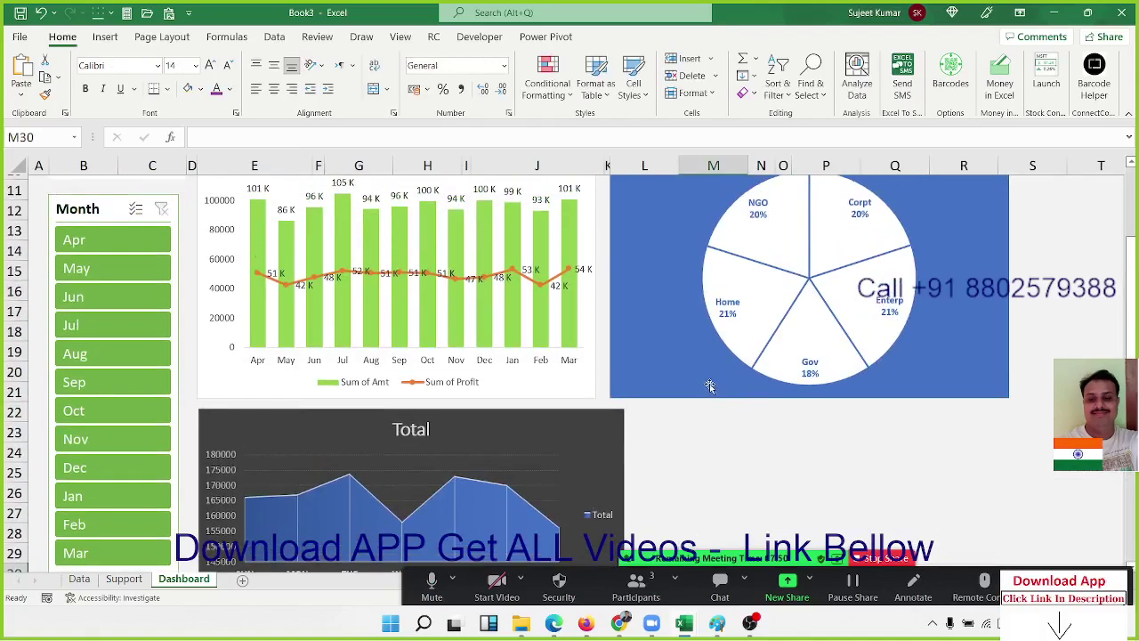
left_click(620, 418)
scroll(659, 416, "down", 3)
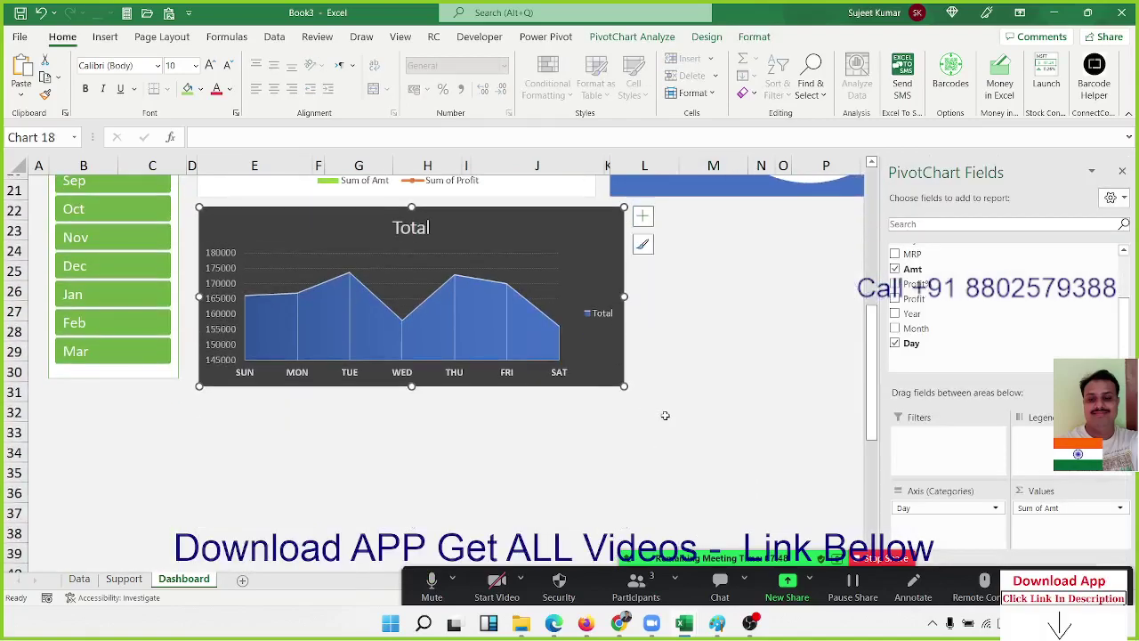
left_click(608, 322)
Delete the legend and retitle the chart 'Salve week days wise'
key("Delete")
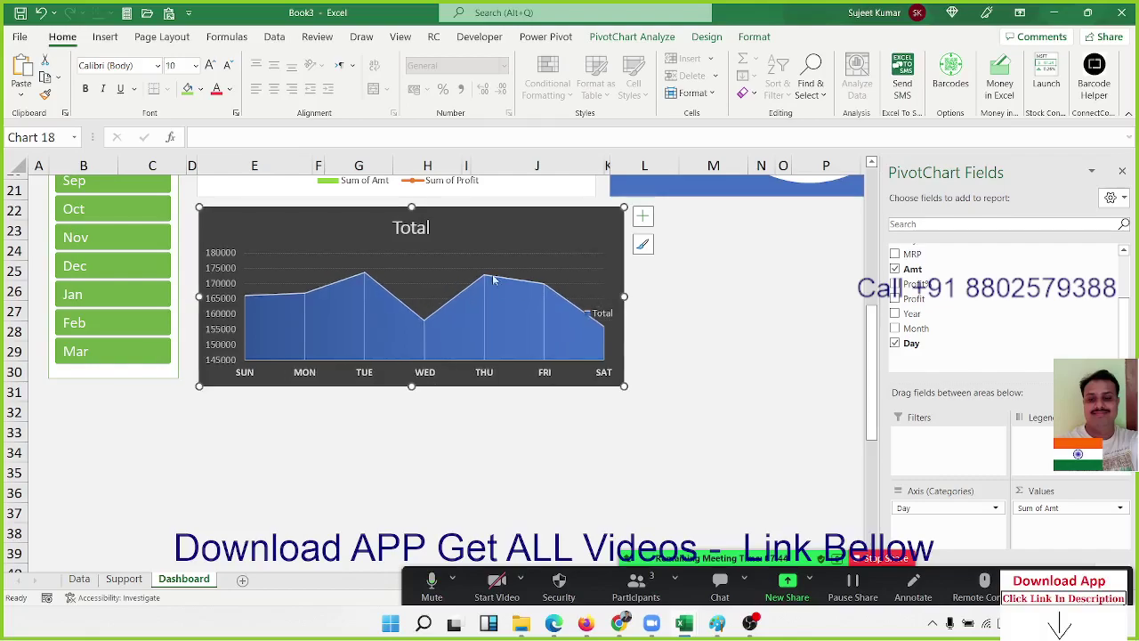
double_click(418, 231)
double_click(420, 233)
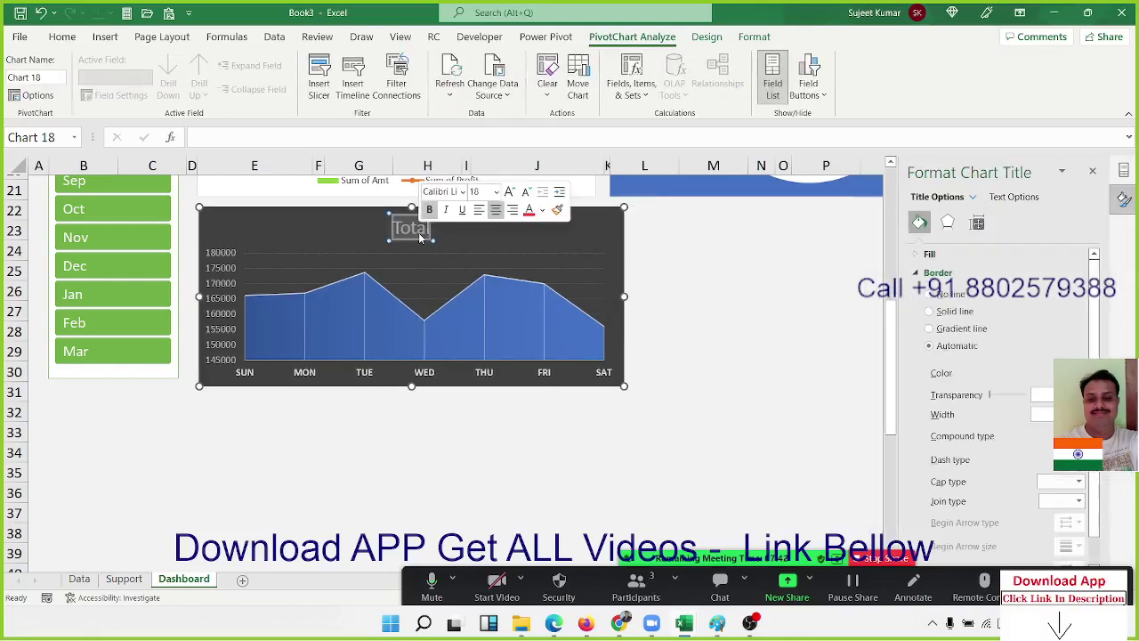
type("Sal")
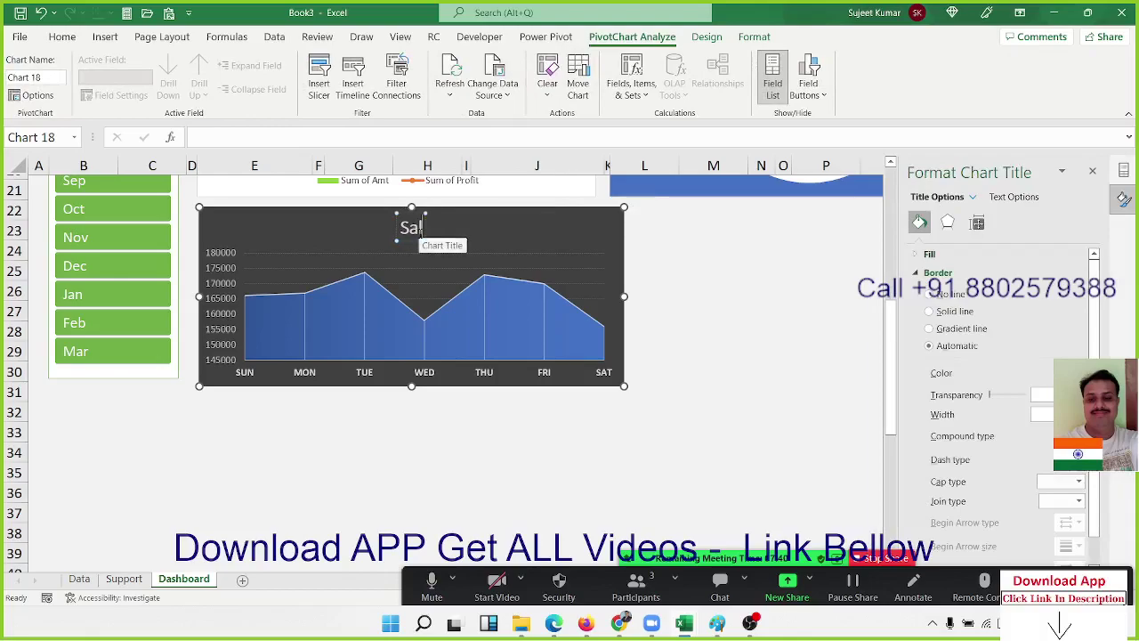
type("ye")
type(" we")
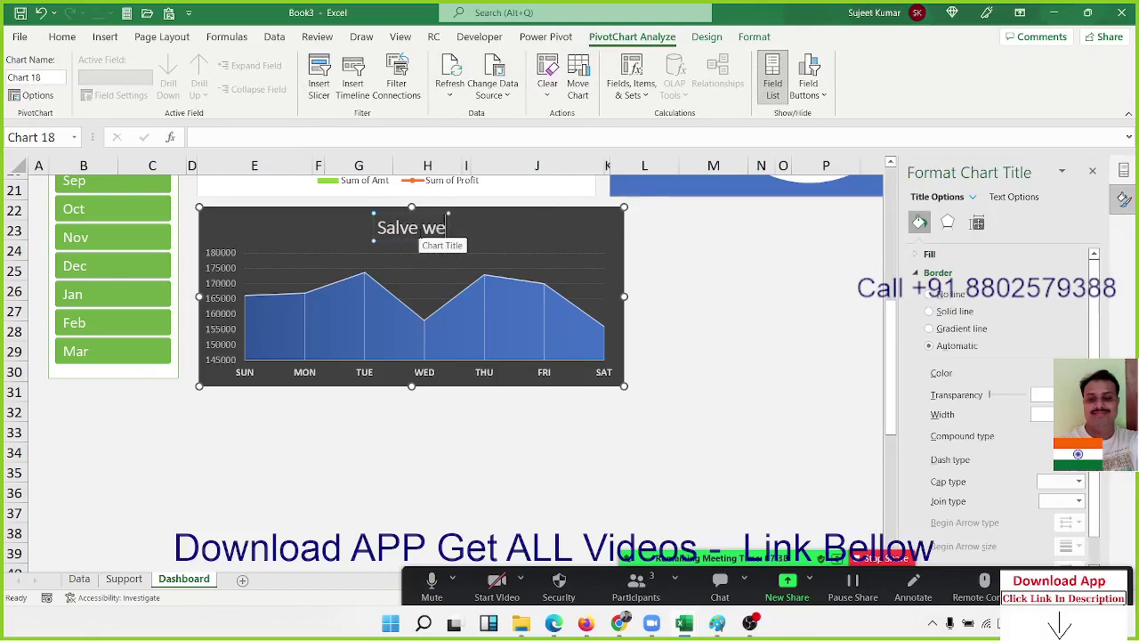
type("ek day")
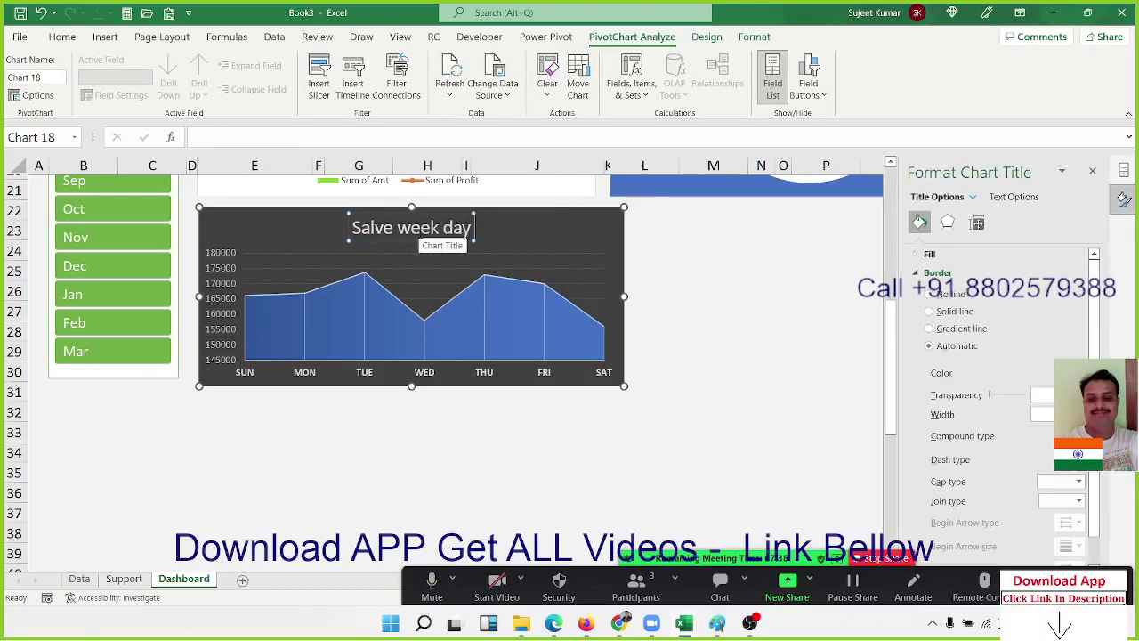
type(" s")
key("BackSpace")
type("s")
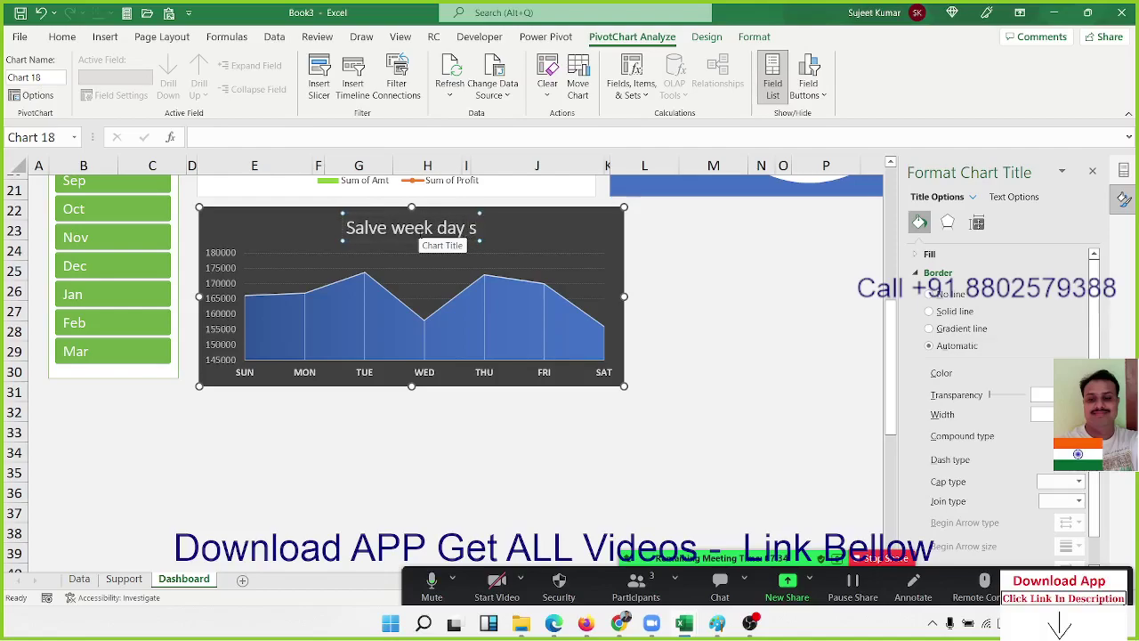
key("BackSpace")
key("BackSpace")
type("s")
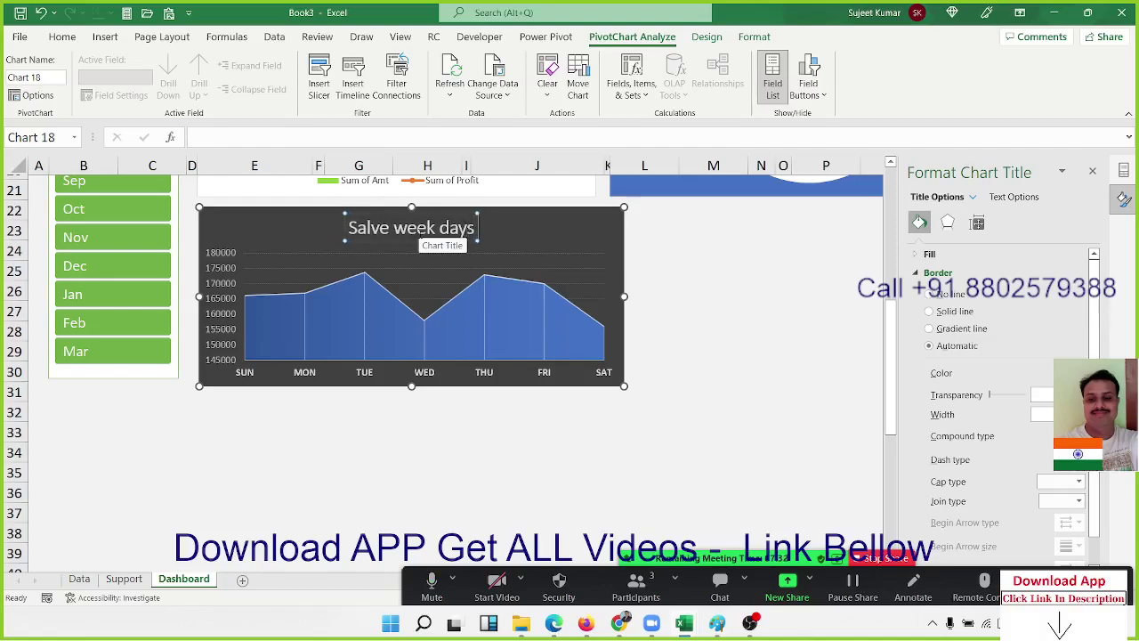
type(" wisr")
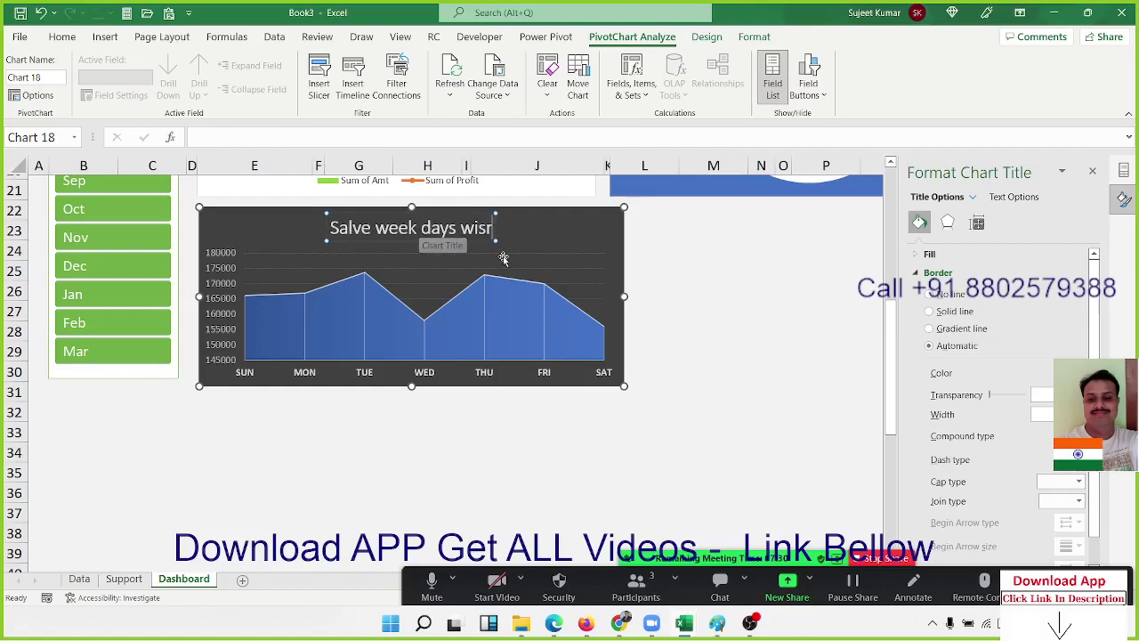
key("BackSpace")
key("BackSpace")
type("s")
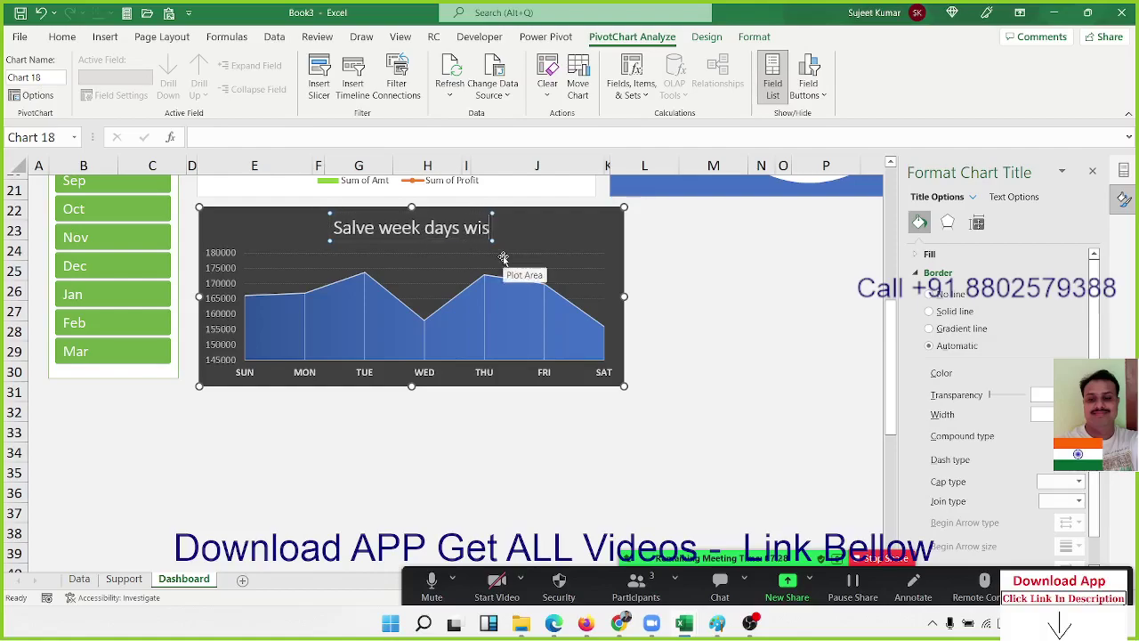
type("e")
left_click(725, 289)
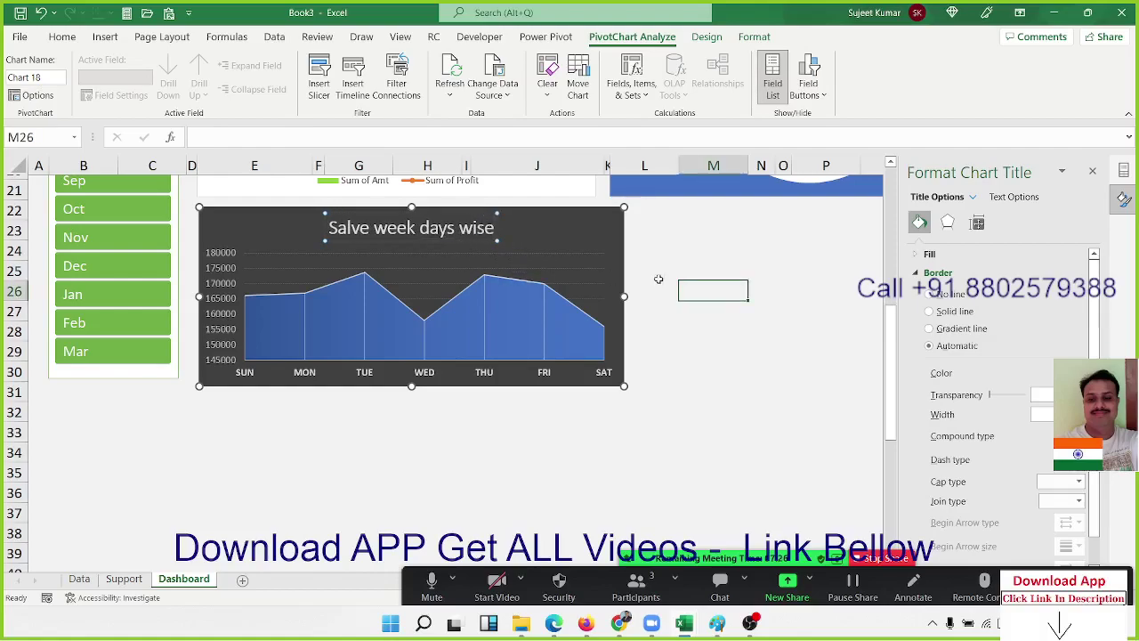
Make the weekday chart slightly narrower
left_click(621, 258)
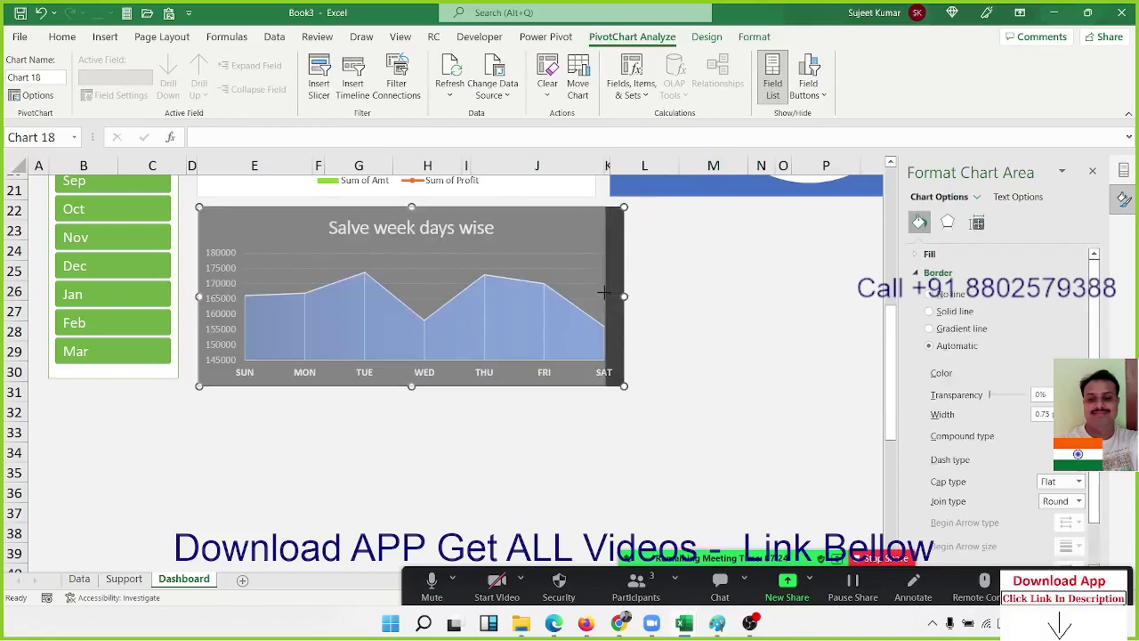
left_click_drag(622, 296, 603, 296)
left_click(667, 307)
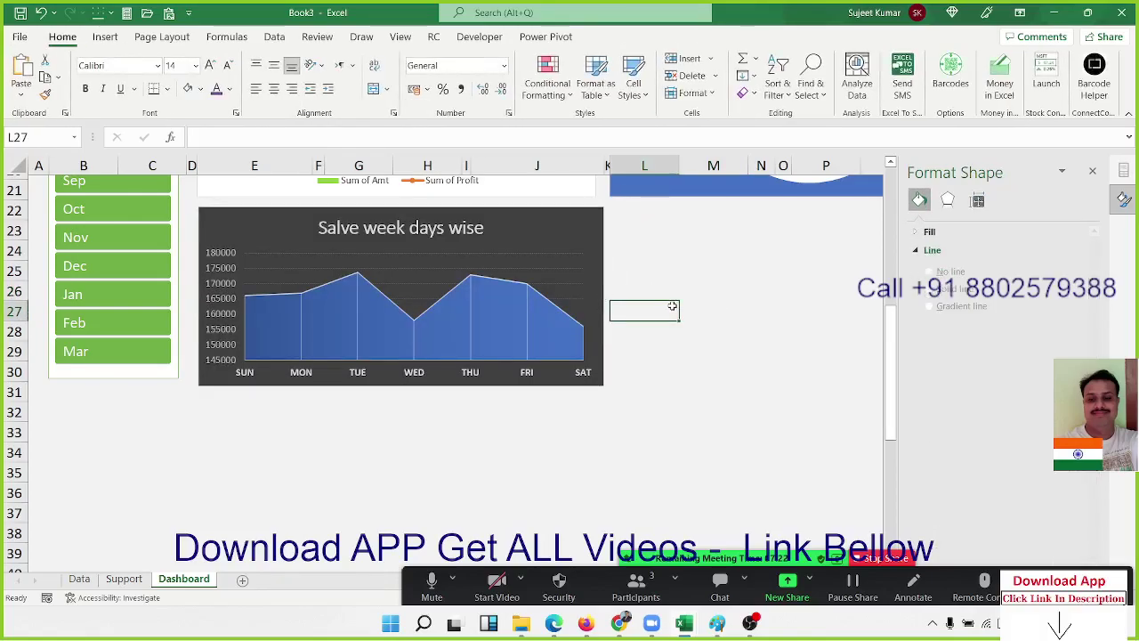
On Support, close the side panes and copy the Day pivot R1:S9 to cell V1
left_click(124, 579)
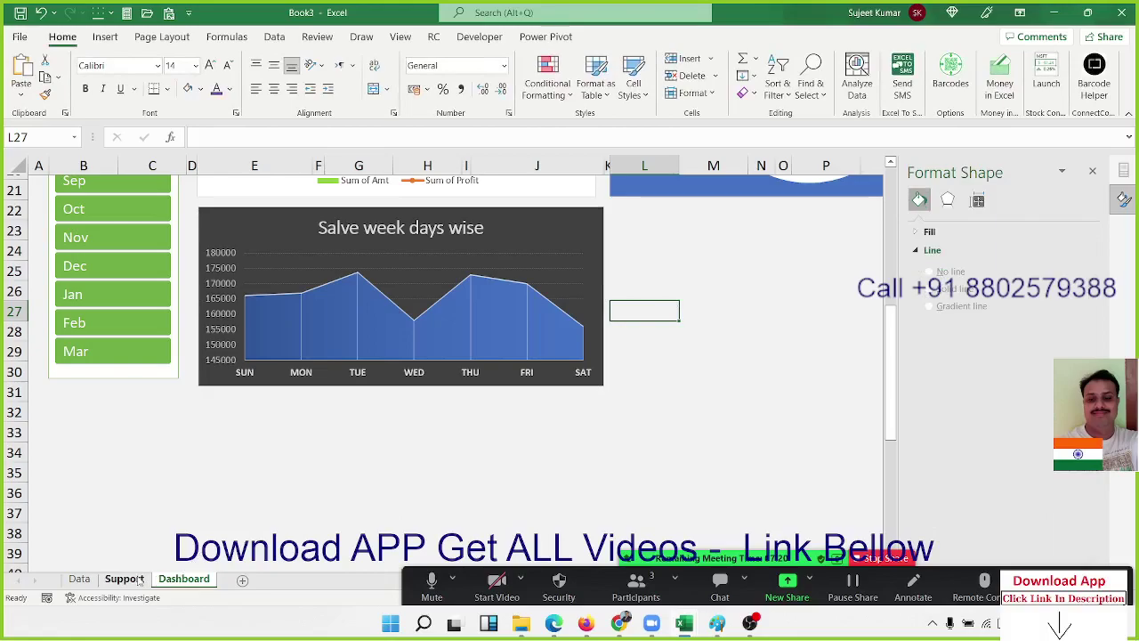
left_click(1090, 174)
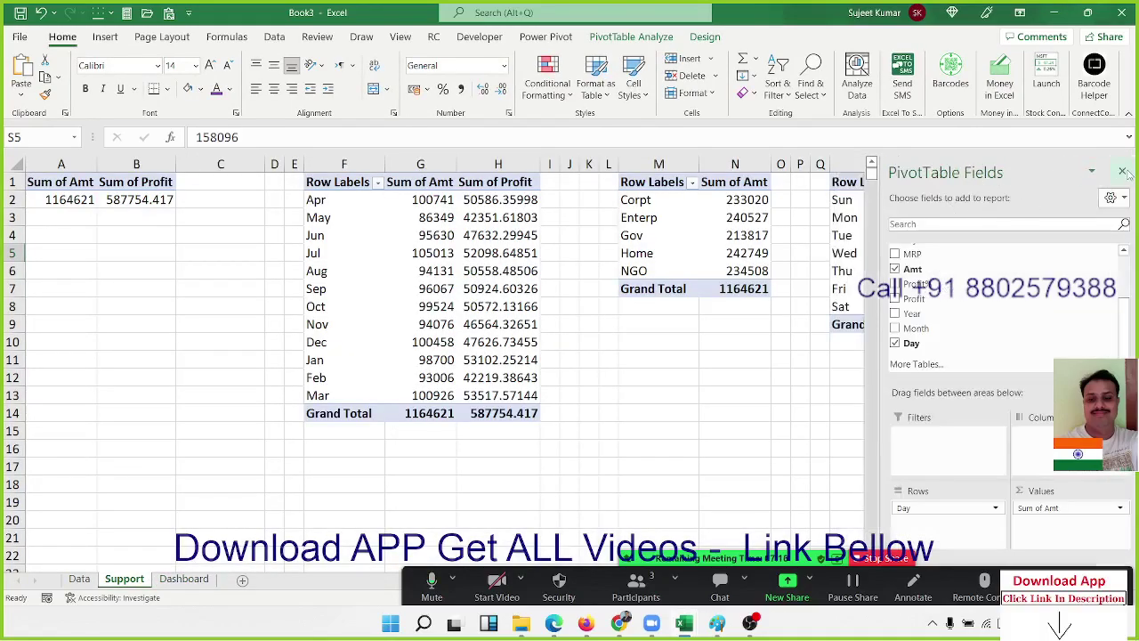
left_click(1122, 171)
left_click(864, 181)
key("ctrl+shift+Right")
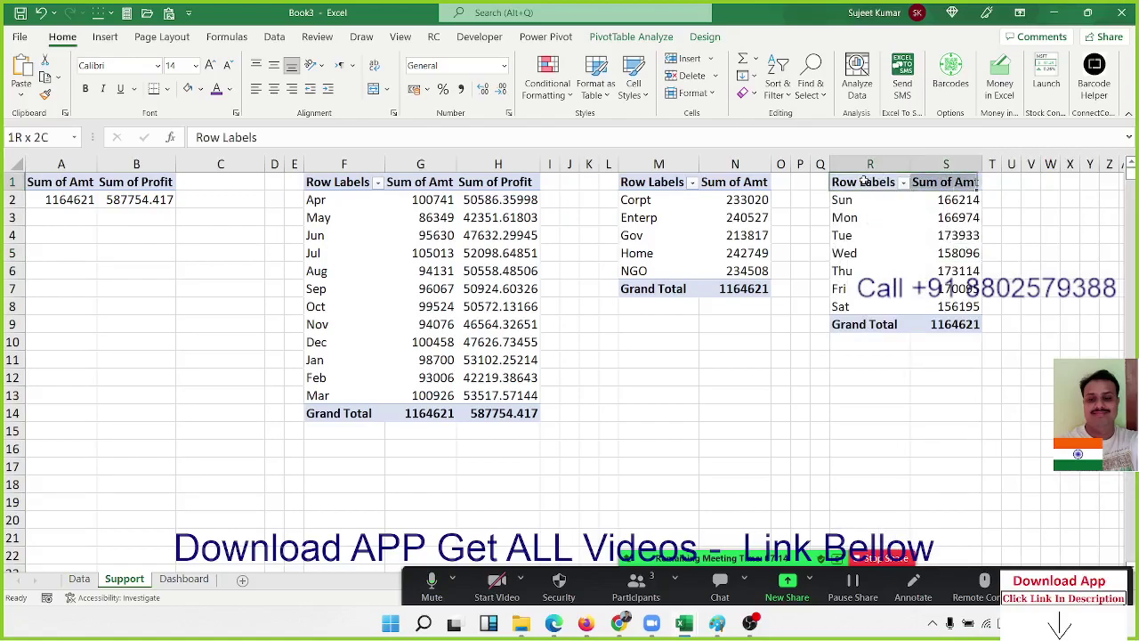
key("ctrl+shift+Down")
key("ctrl+c")
key("Right")
key("Right")
key("Right")
key("Right")
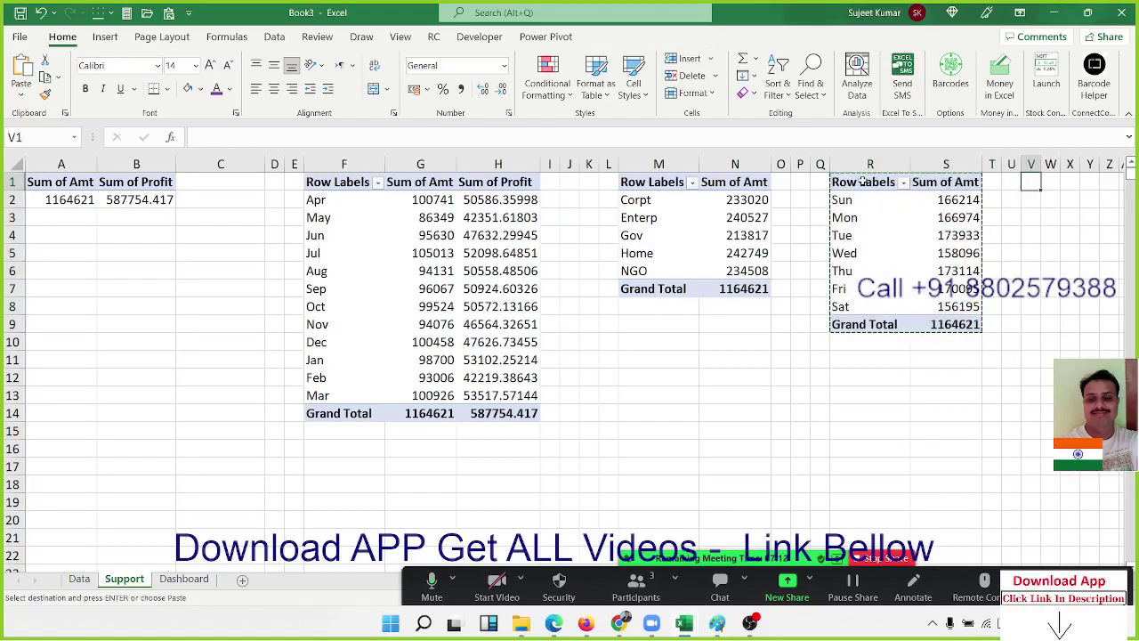
key("ctrl+v")
key("Right")
key("Right")
key("Right")
key("Right")
key("Right")
key("Right")
key("Right")
key("Right")
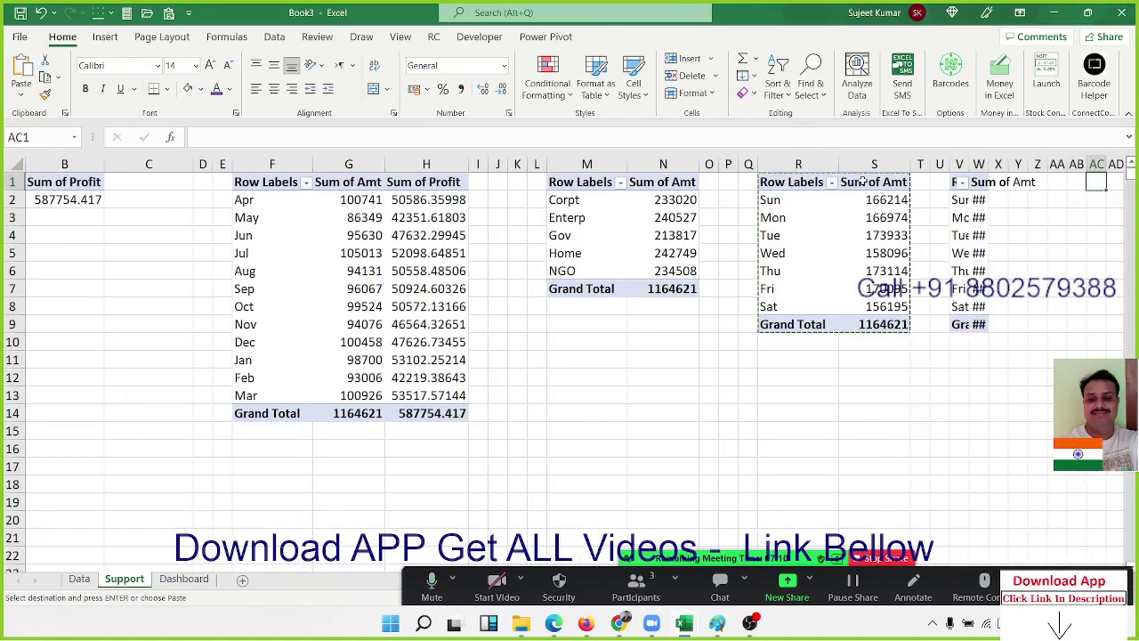
key("Right")
key("Right")
key("Right")
key("Right")
key("Right")
key("Right")
key("ctrl+Left")
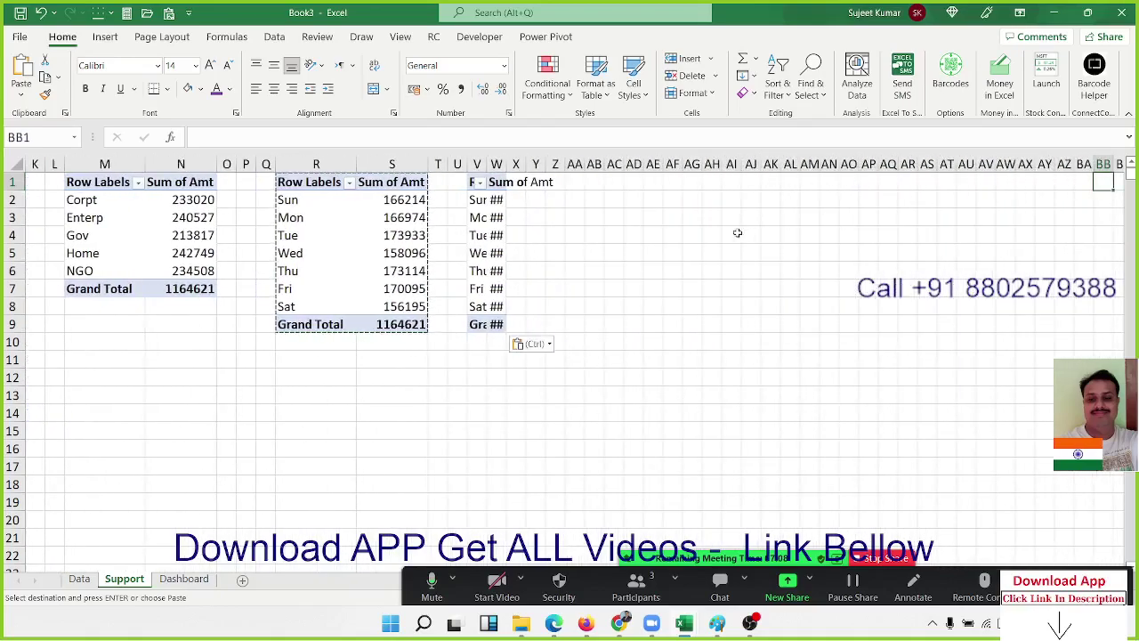
Replace Day with Pay Mode in the copied pivot's rows, giving Cash 562319 and Online 602302
left_click_drag(477, 199, 479, 307)
right_click(482, 212)
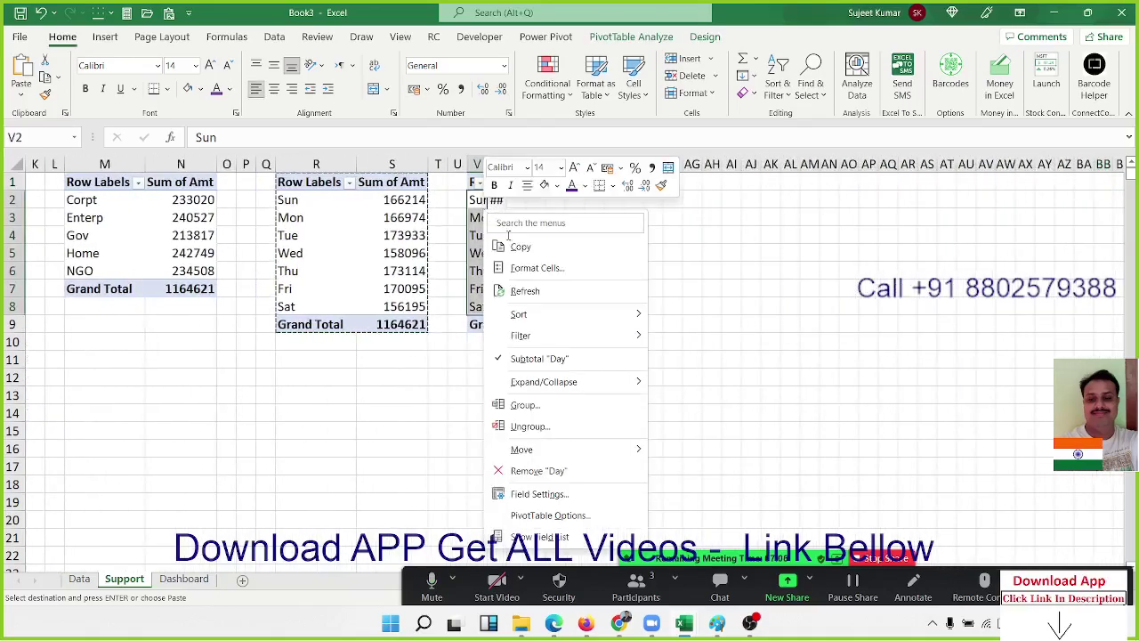
left_click(539, 537)
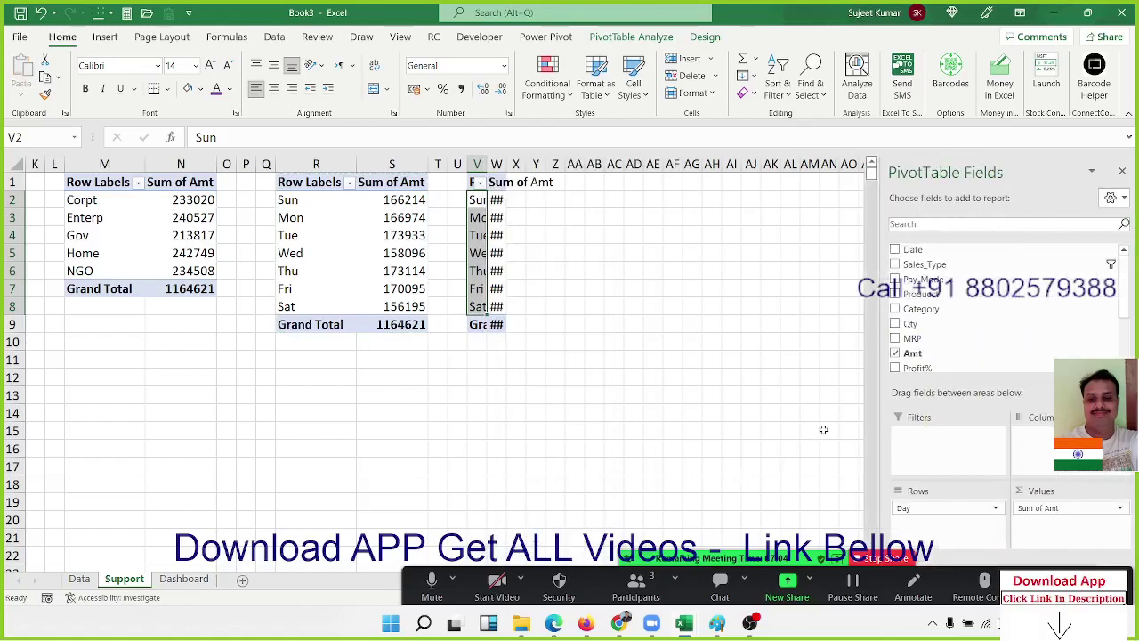
left_click_drag(936, 505, 981, 344)
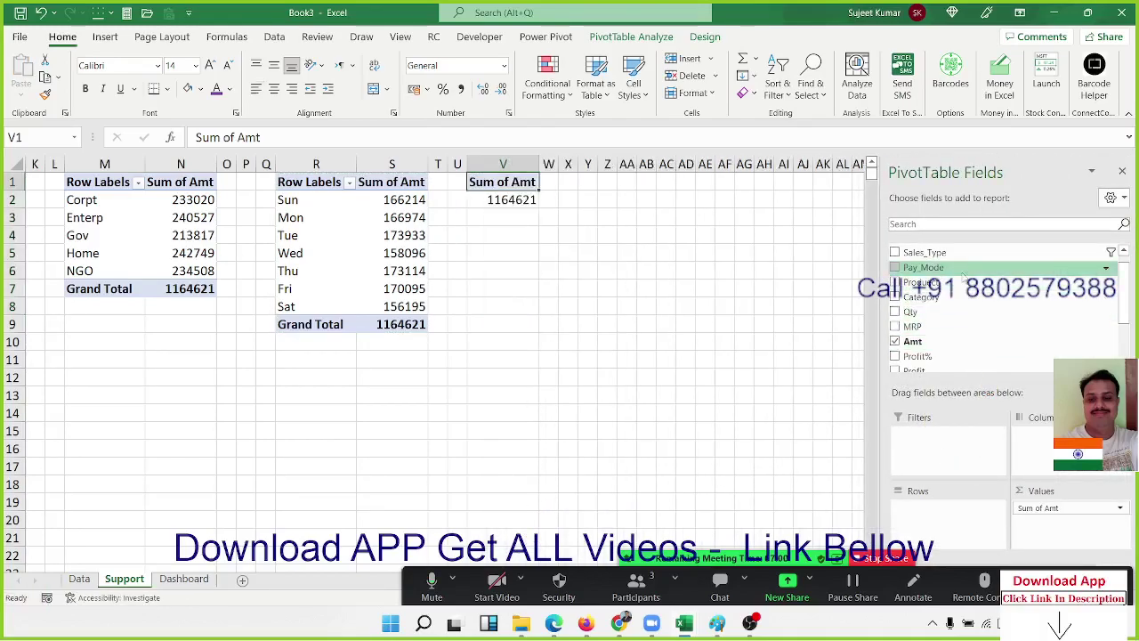
left_click_drag(957, 267, 951, 540)
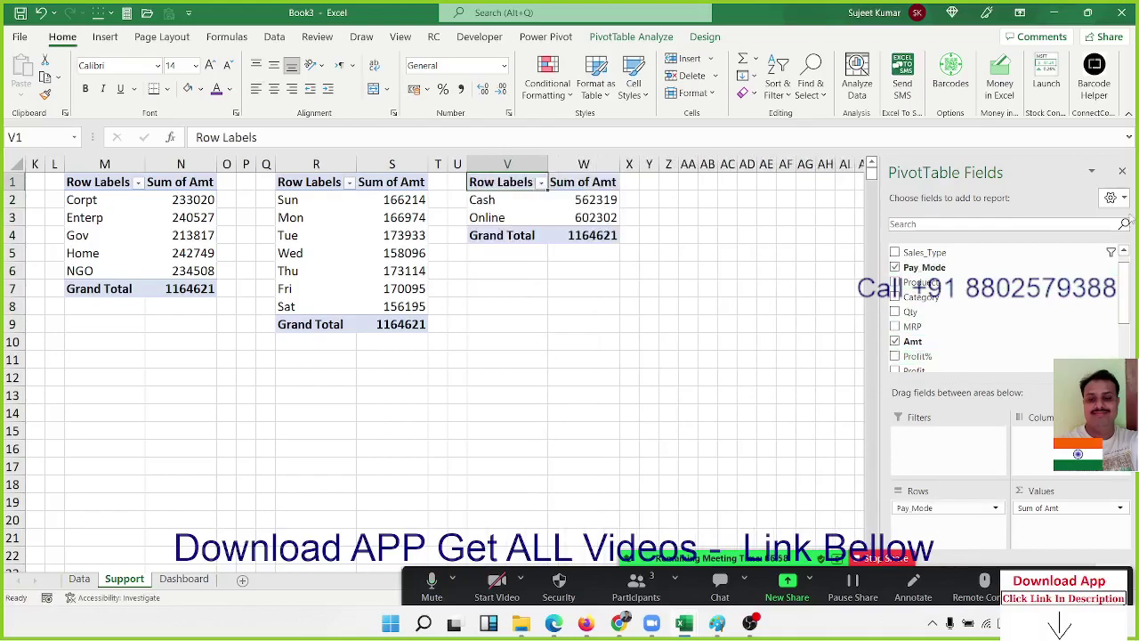
left_click(1123, 172)
left_click(500, 202)
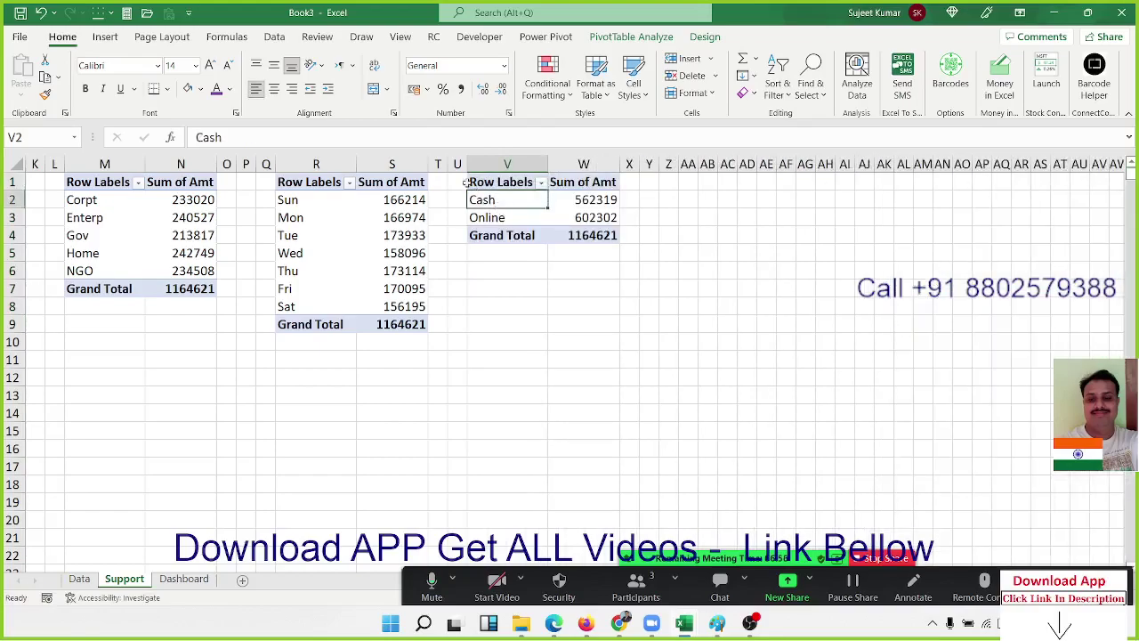
Insert a 2-D pie chart of the Pay Mode pivot and move it right, below the pivot
left_click(105, 37)
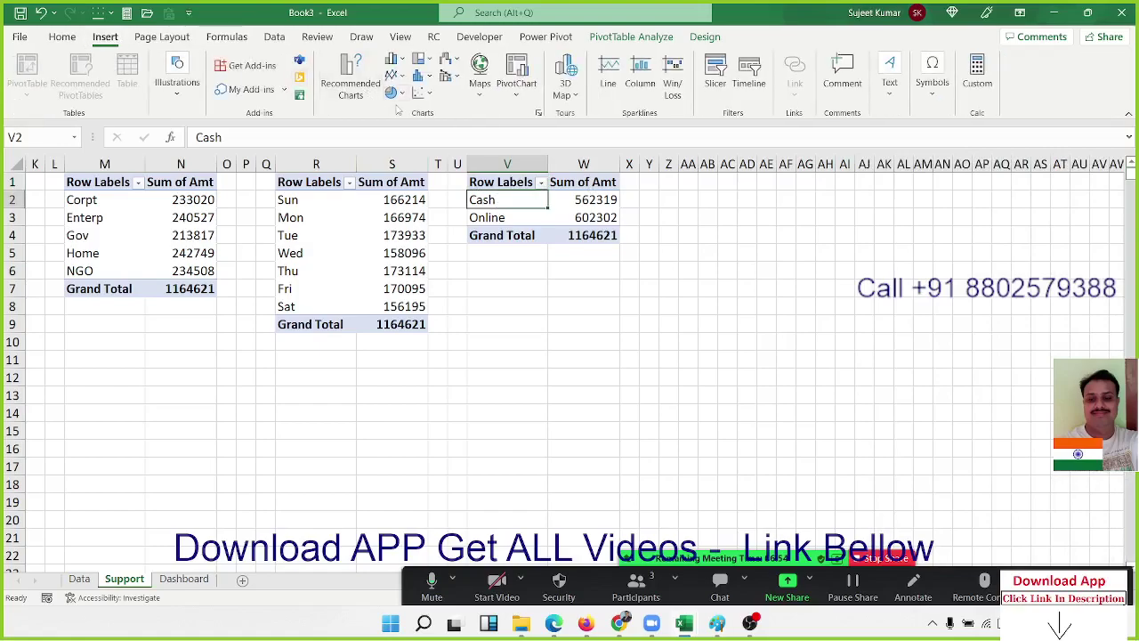
left_click(401, 94)
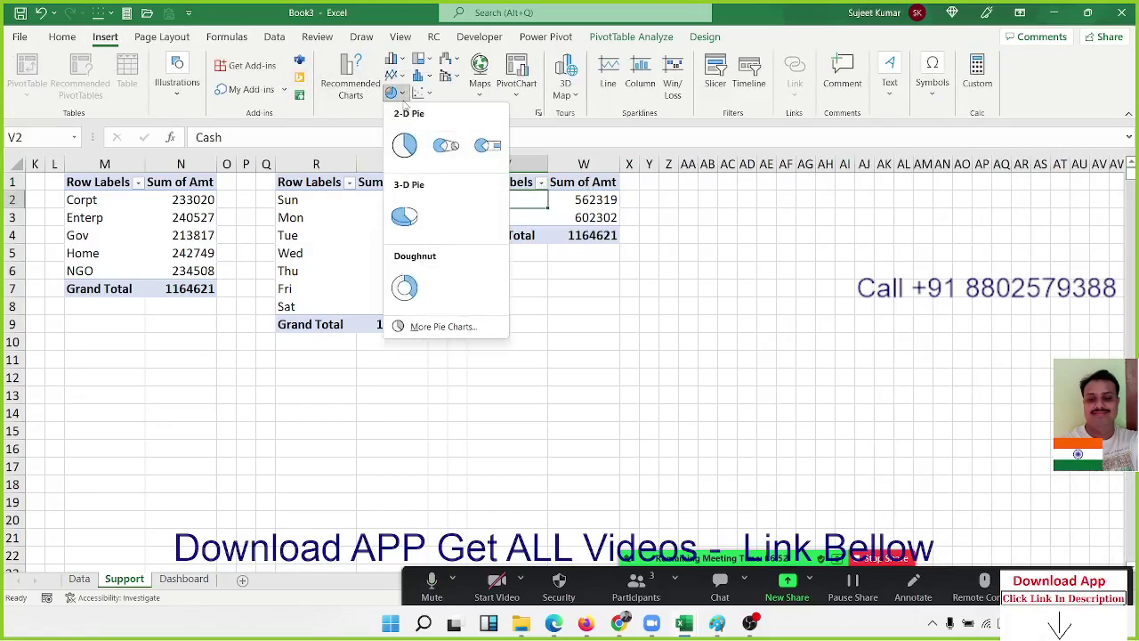
left_click(404, 145)
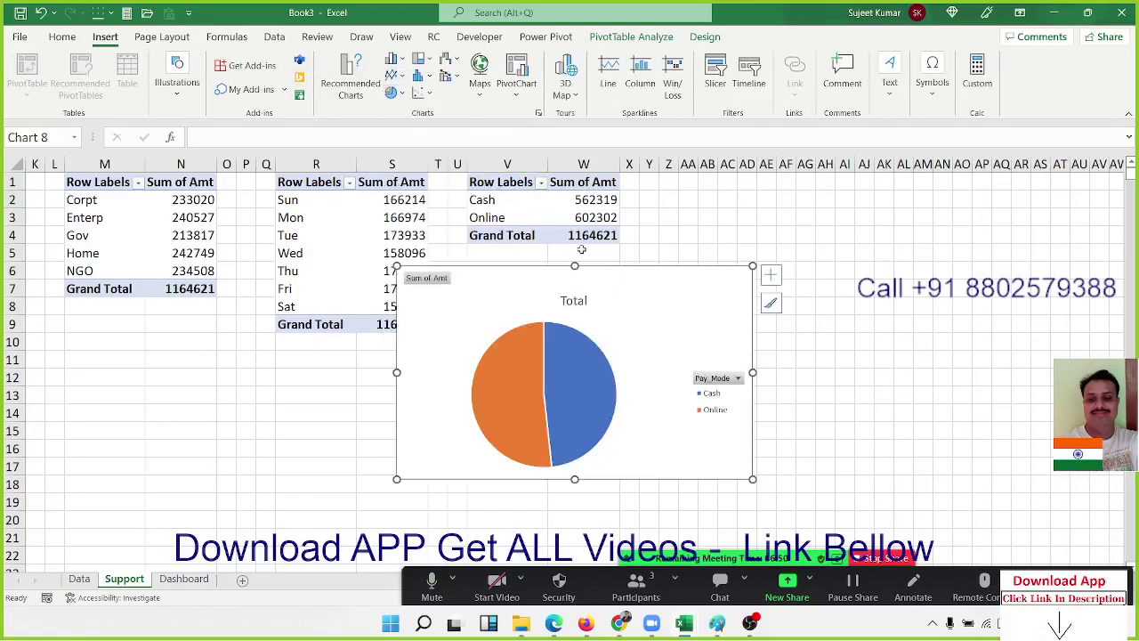
left_click_drag(670, 304, 749, 306)
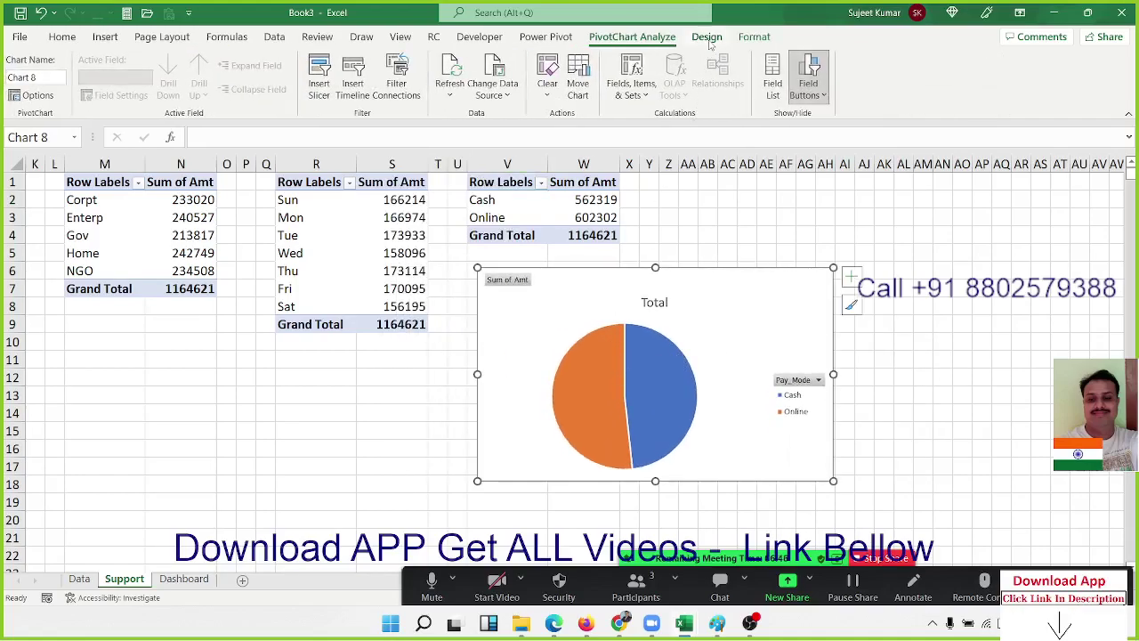
left_click(707, 37)
left_click(669, 92)
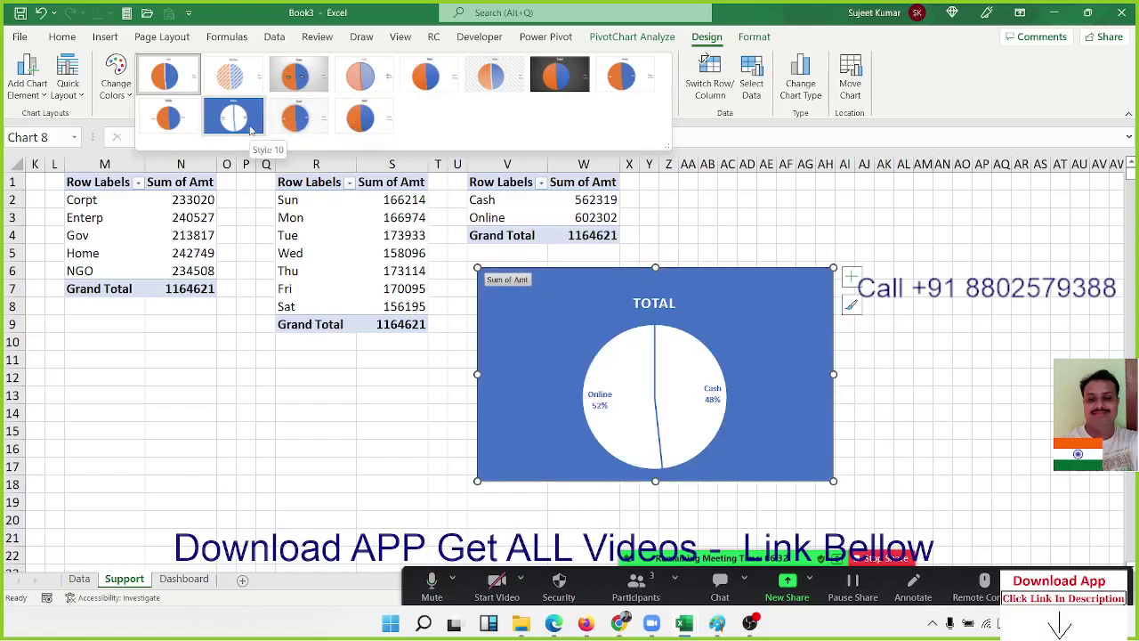
key("Escape")
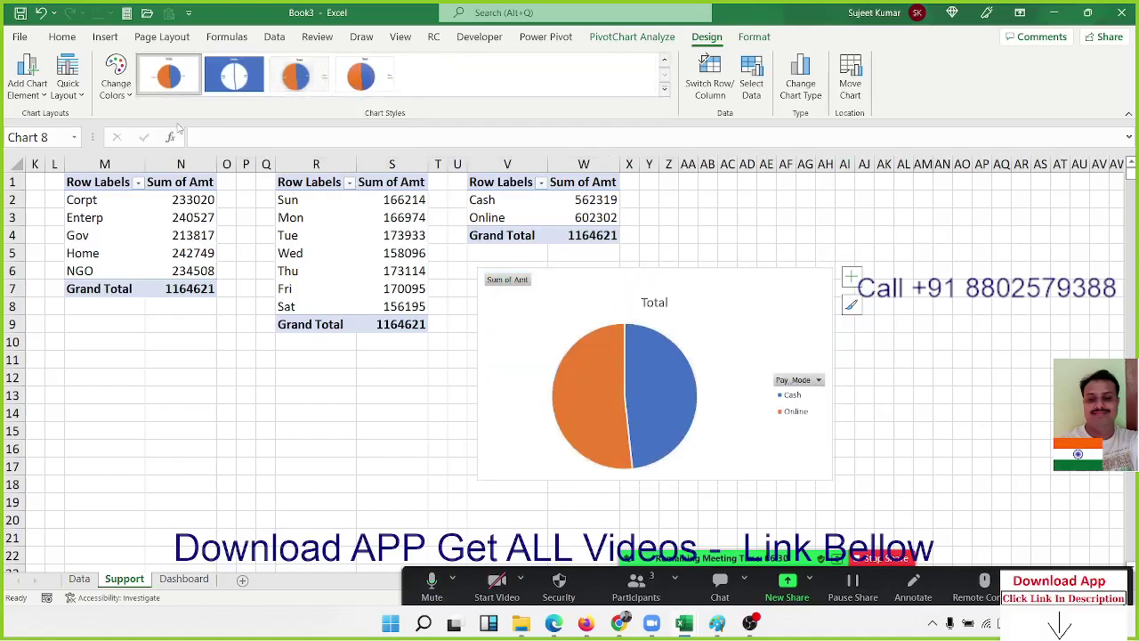
Hide all field buttons on the Pay Mode pie chart
right_click(522, 287)
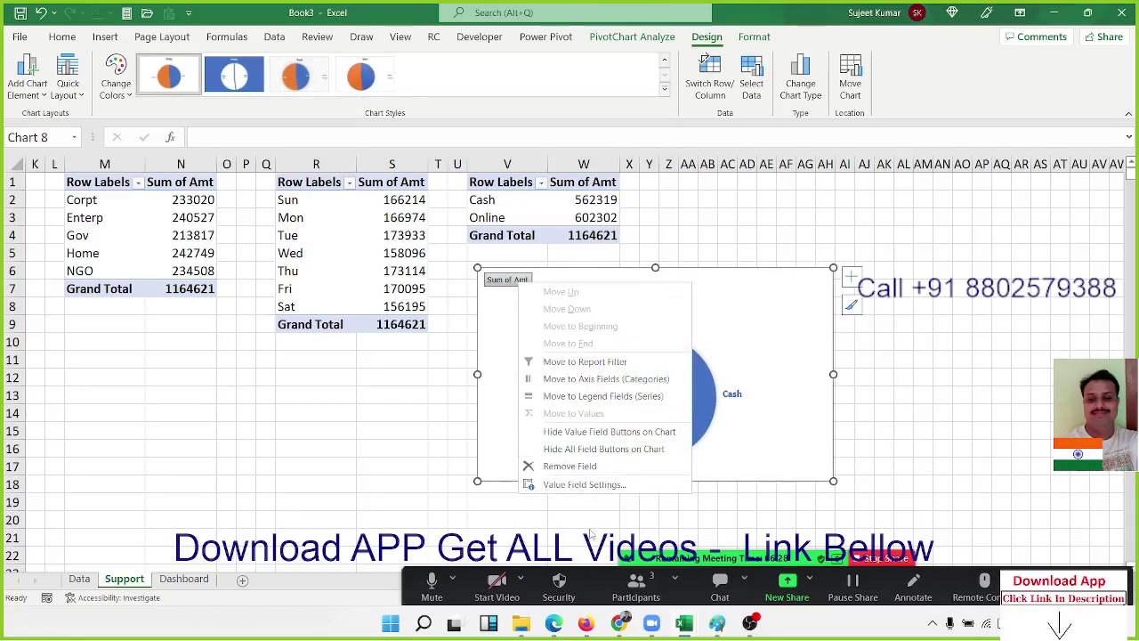
left_click(587, 484)
left_click(605, 426)
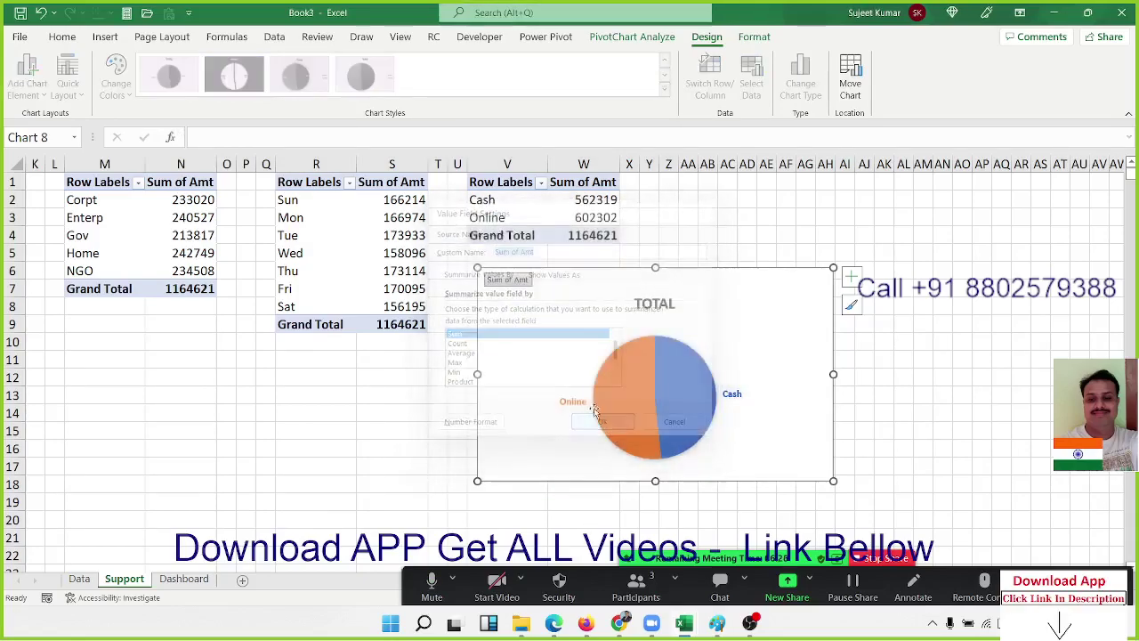
right_click(527, 283)
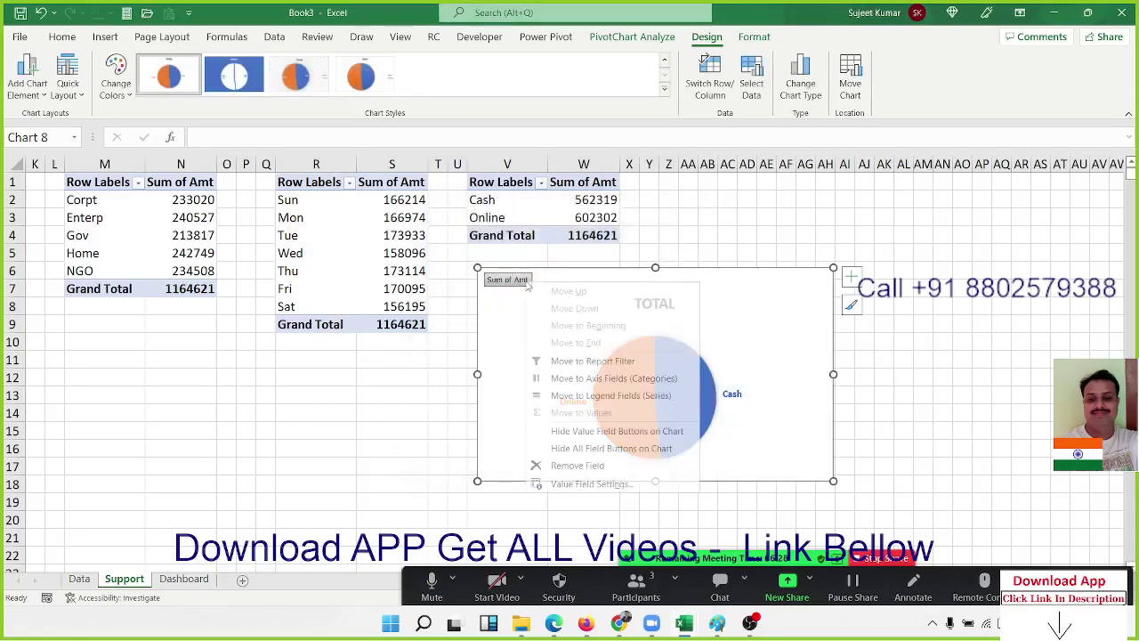
left_click(583, 448)
Show percentage data labels (Online 52%, Cash 48%) and cut the pie chart
right_click(614, 402)
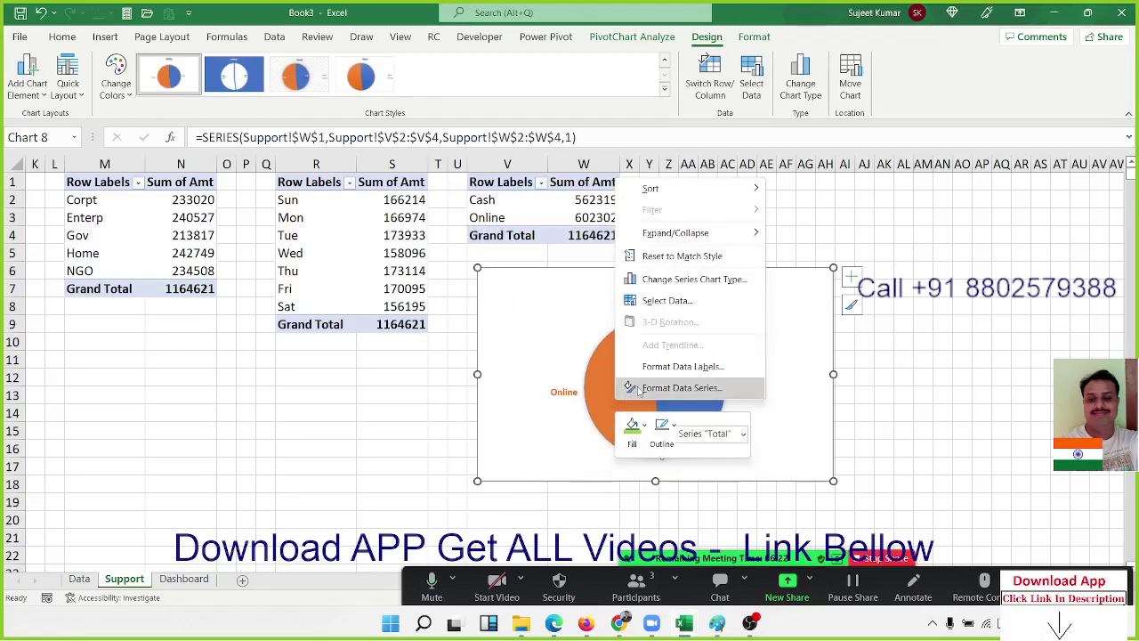
left_click(669, 377)
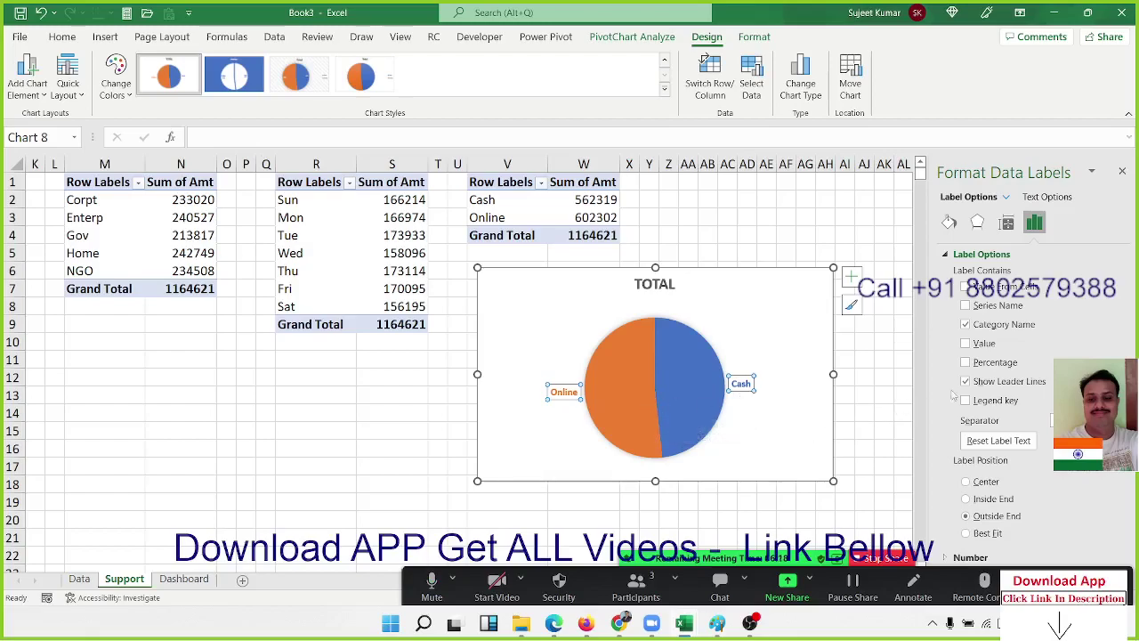
left_click(965, 362)
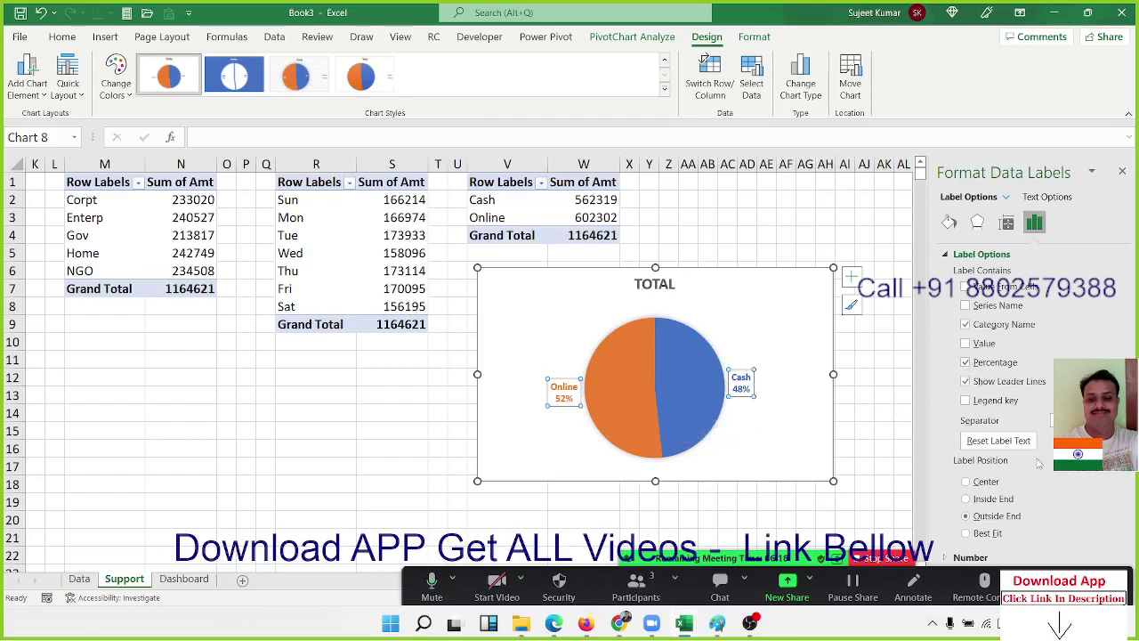
left_click(729, 519)
left_click(746, 460)
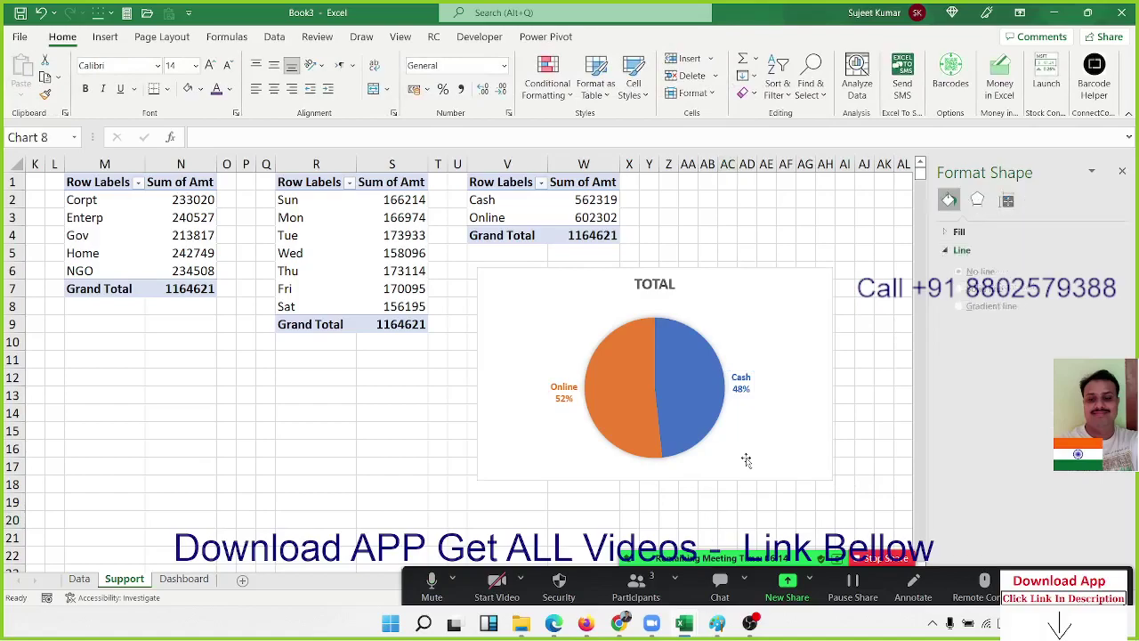
key("Delete")
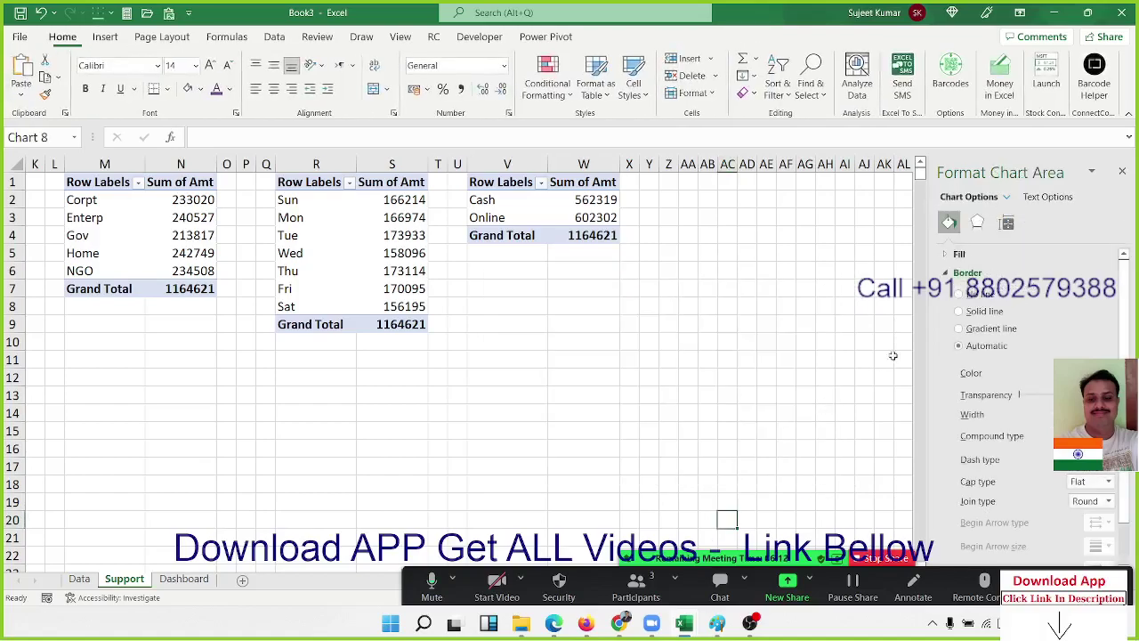
Paste the pie chart at L23 beside the weekday chart, making it shorter and slightly wider
left_click(1122, 172)
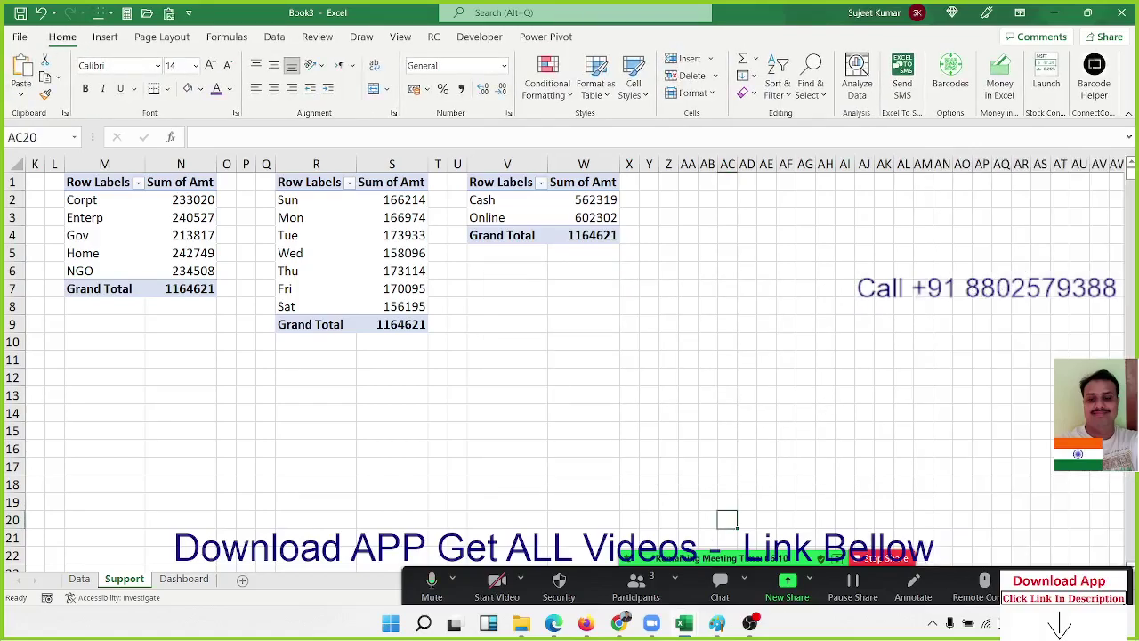
left_click(183, 579)
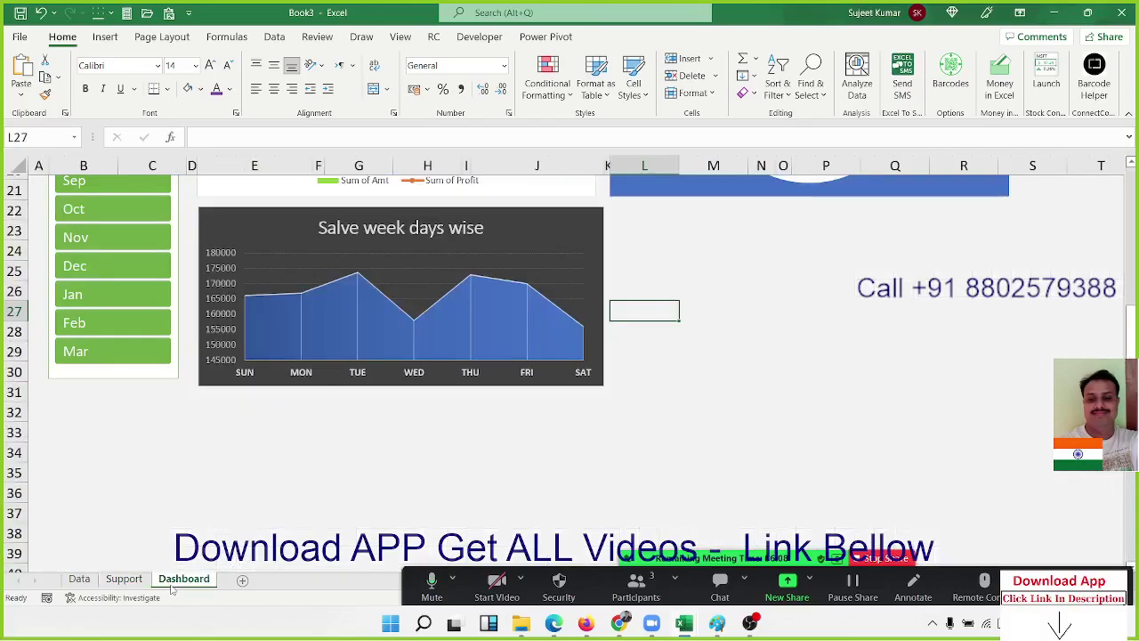
left_click(649, 230)
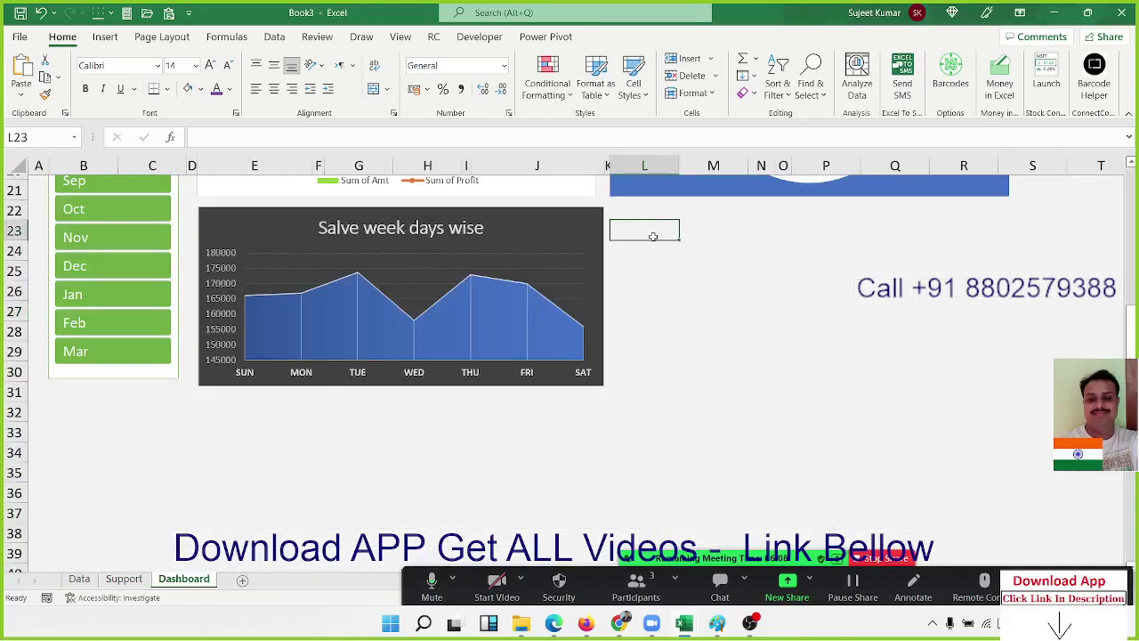
key("ctrl+v")
left_click_drag(662, 256, 659, 242)
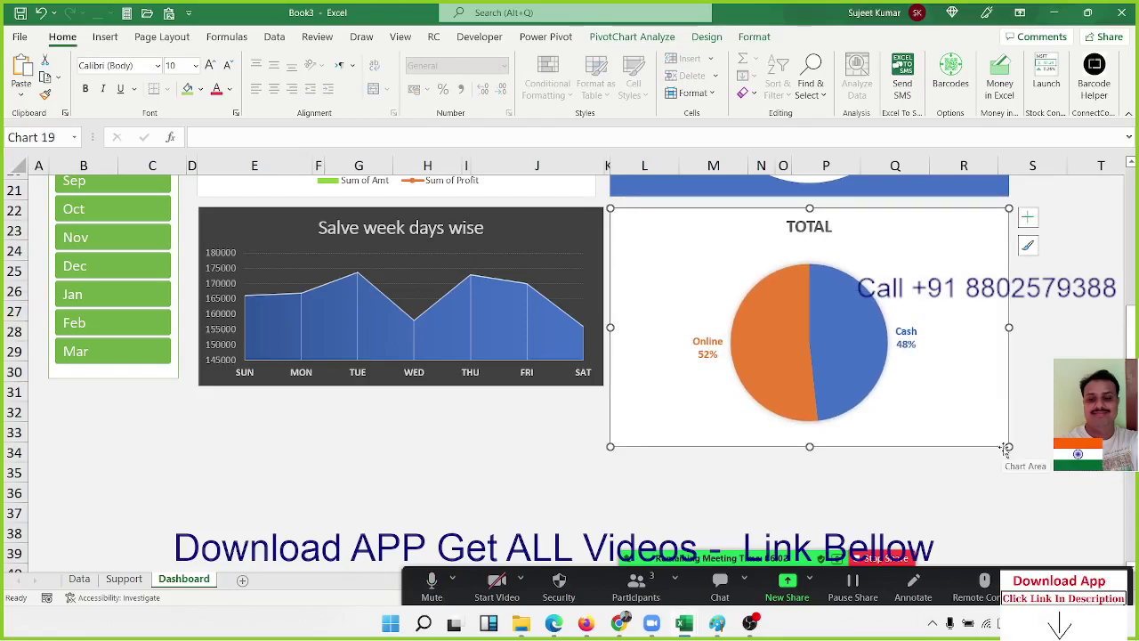
left_click_drag(1008, 446, 1016, 382)
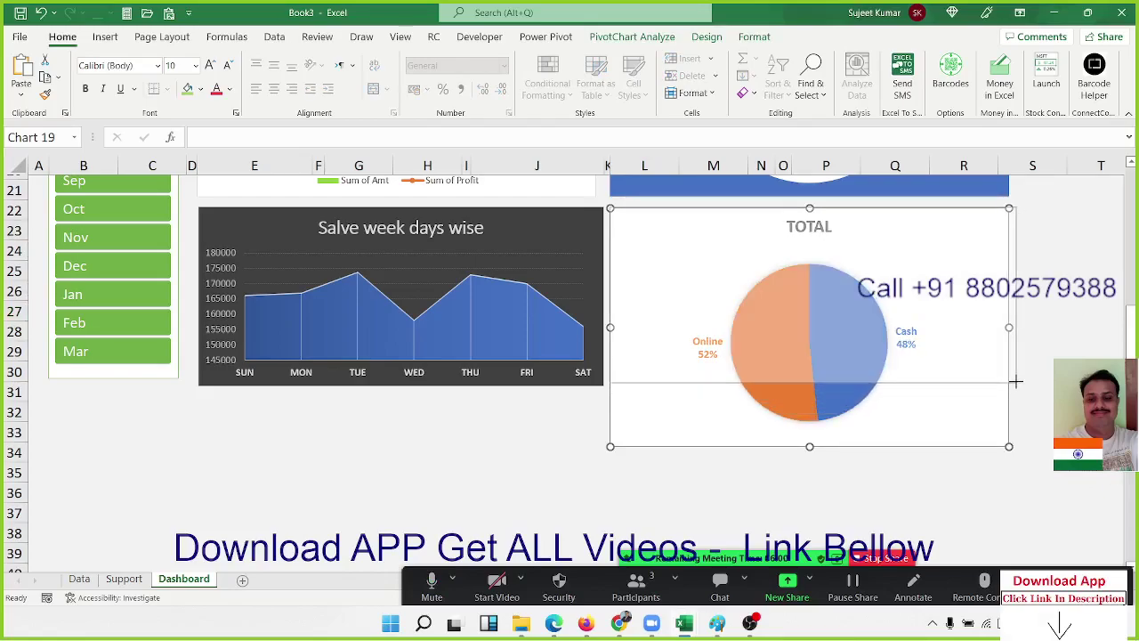
Retitle the pie chart PAY MODE and shrink the title font to size 9
left_click(949, 429)
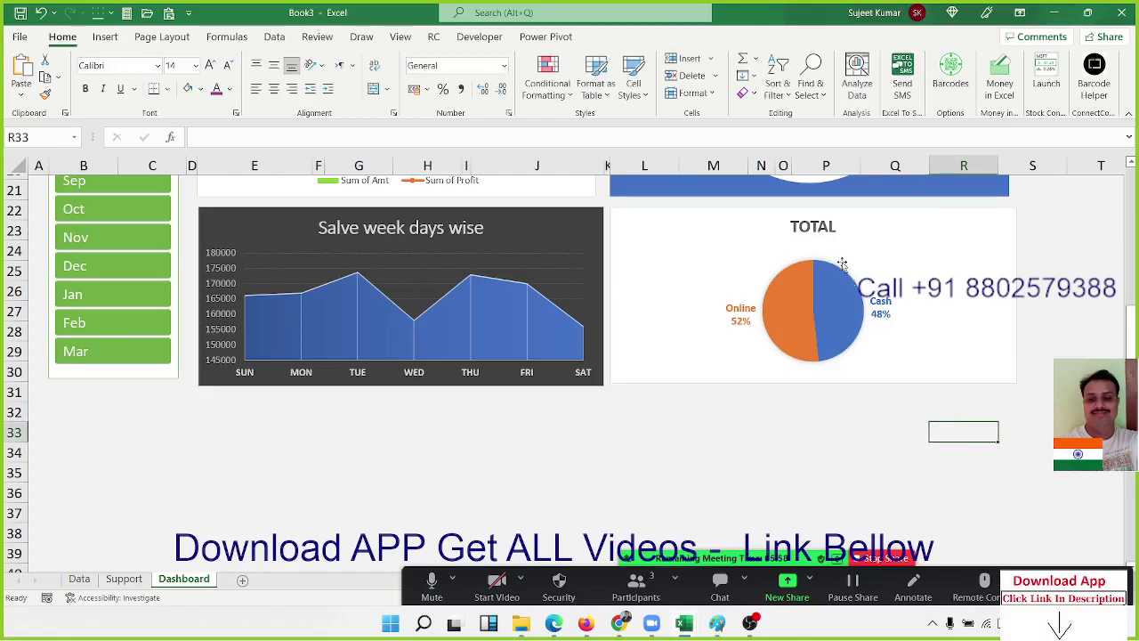
left_click(824, 229)
double_click(824, 231)
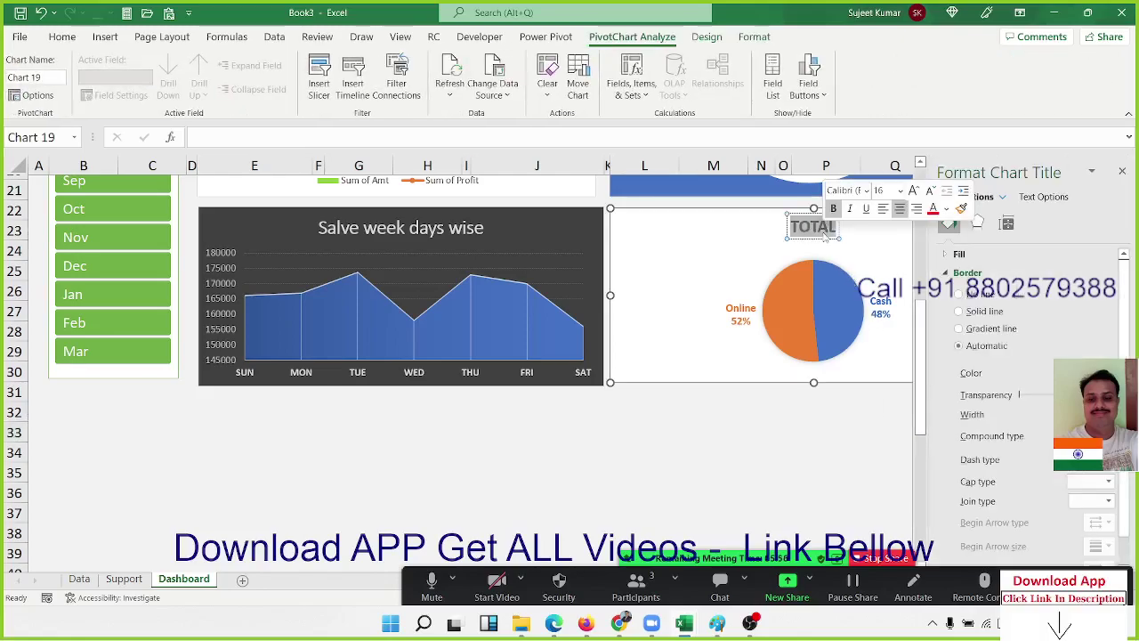
type("PAY")
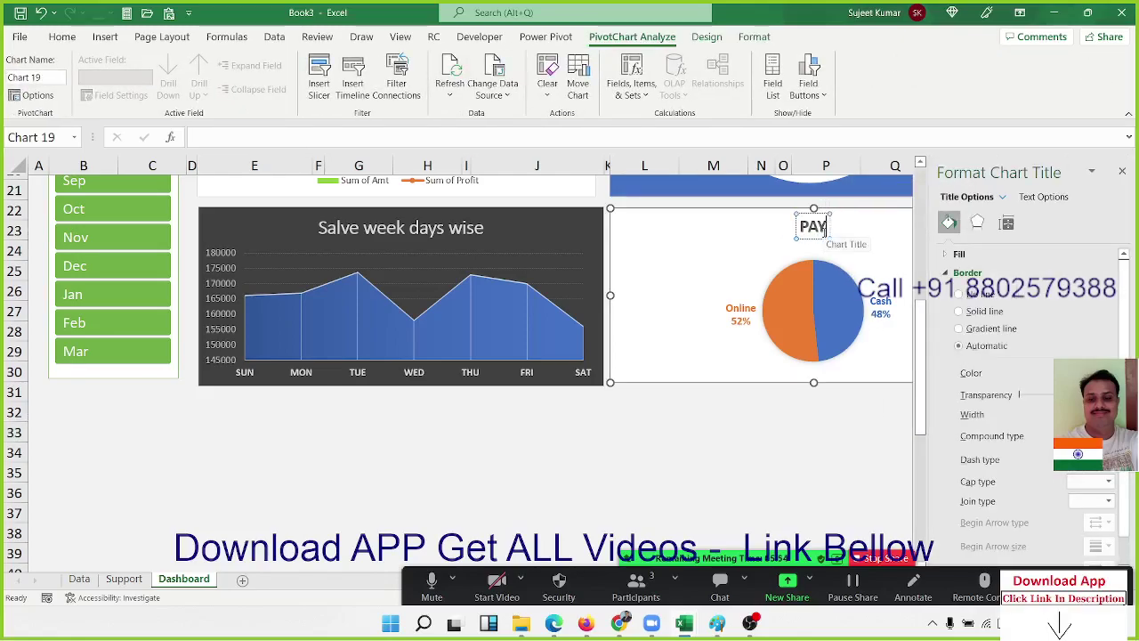
type(" MODE")
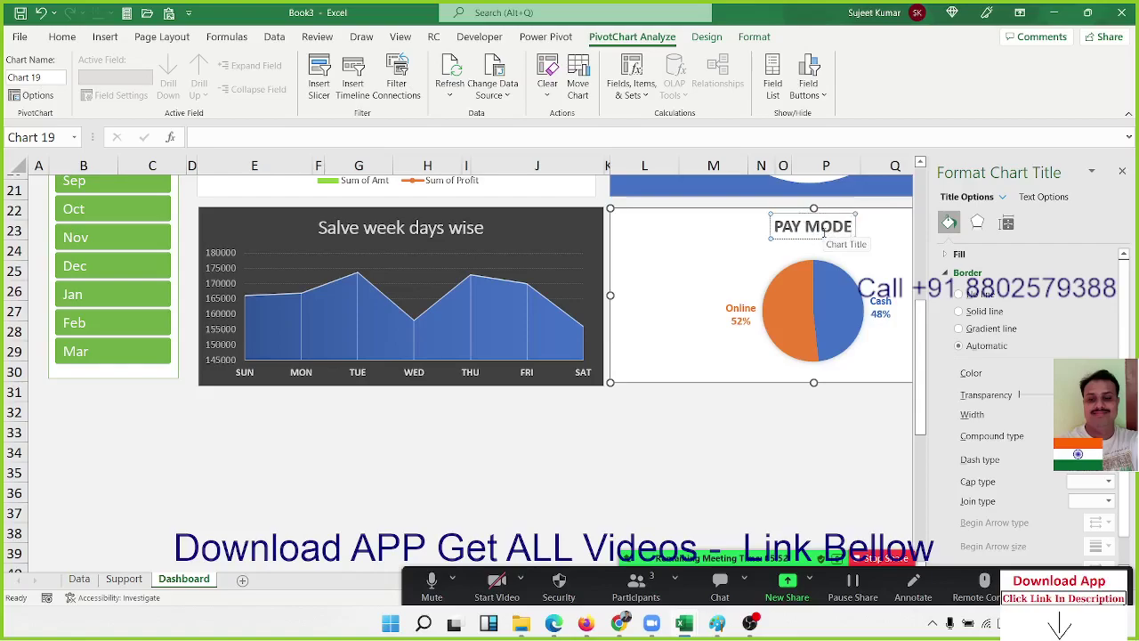
left_click(755, 245)
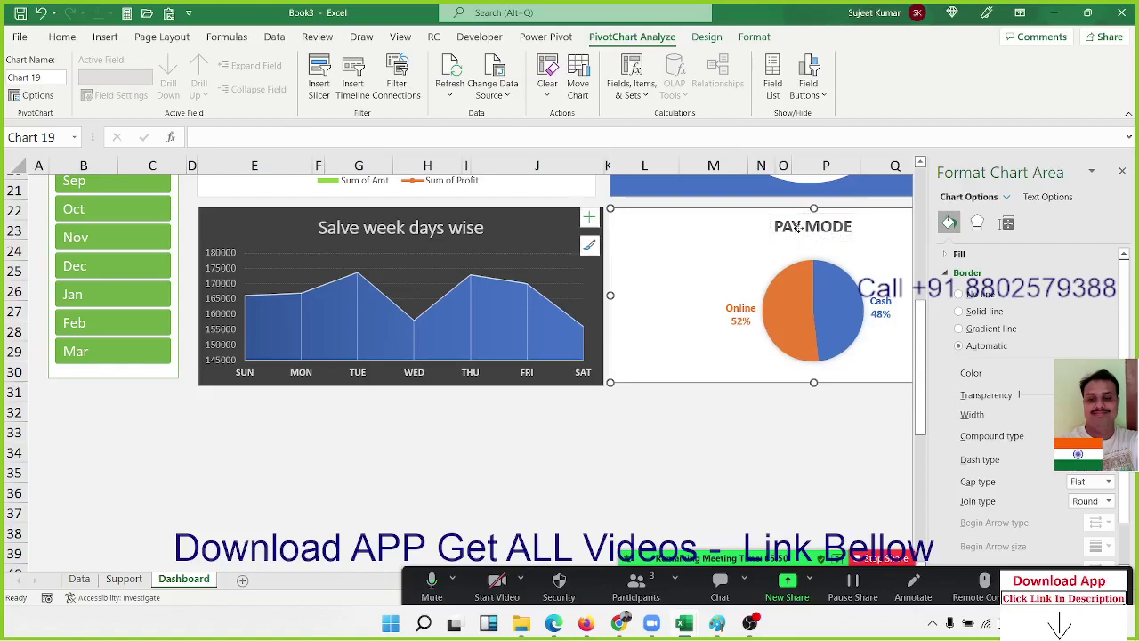
left_click(62, 37)
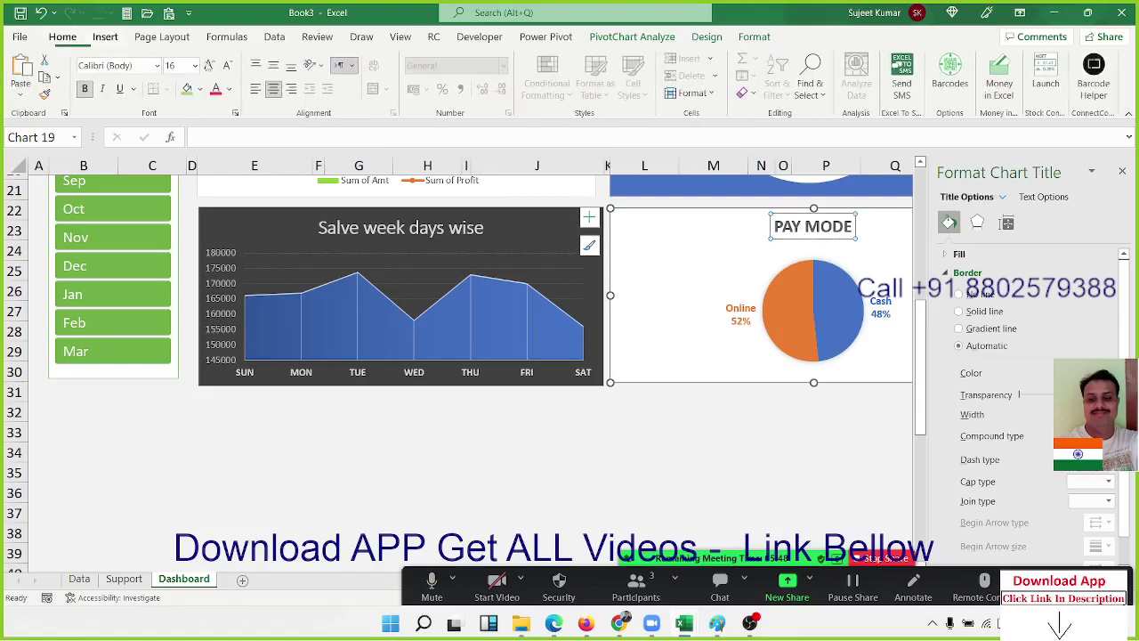
left_click(228, 66)
left_click(229, 66)
left_click(229, 66)
left_click(229, 66)
left_click(228, 66)
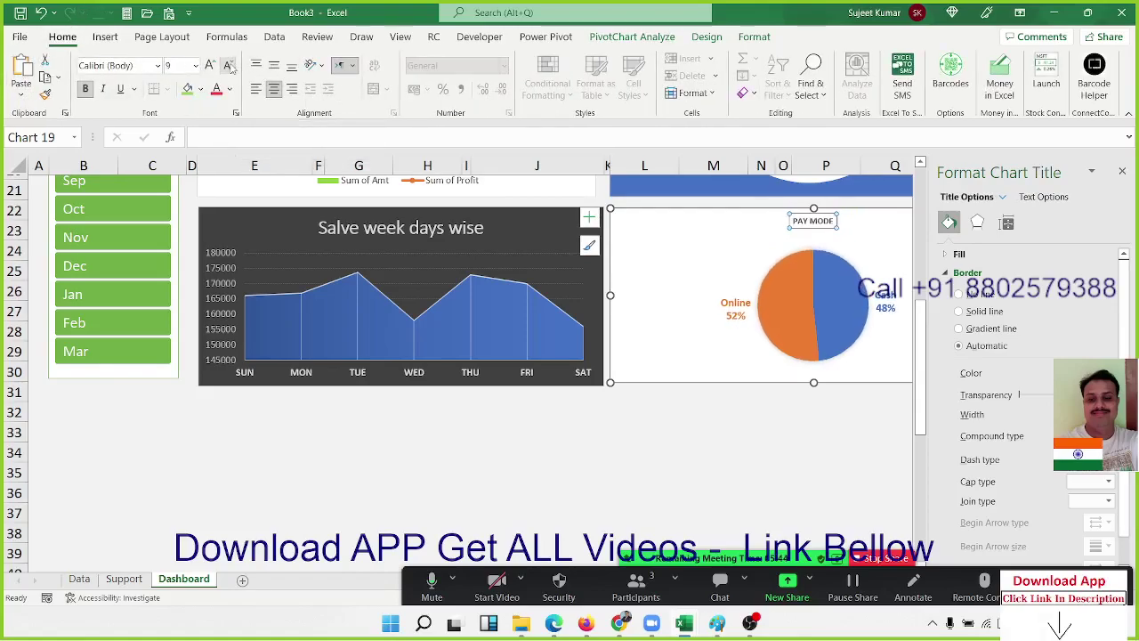
left_click(228, 65)
Shrink the pie's percentage data labels to font size 7
left_click(738, 307)
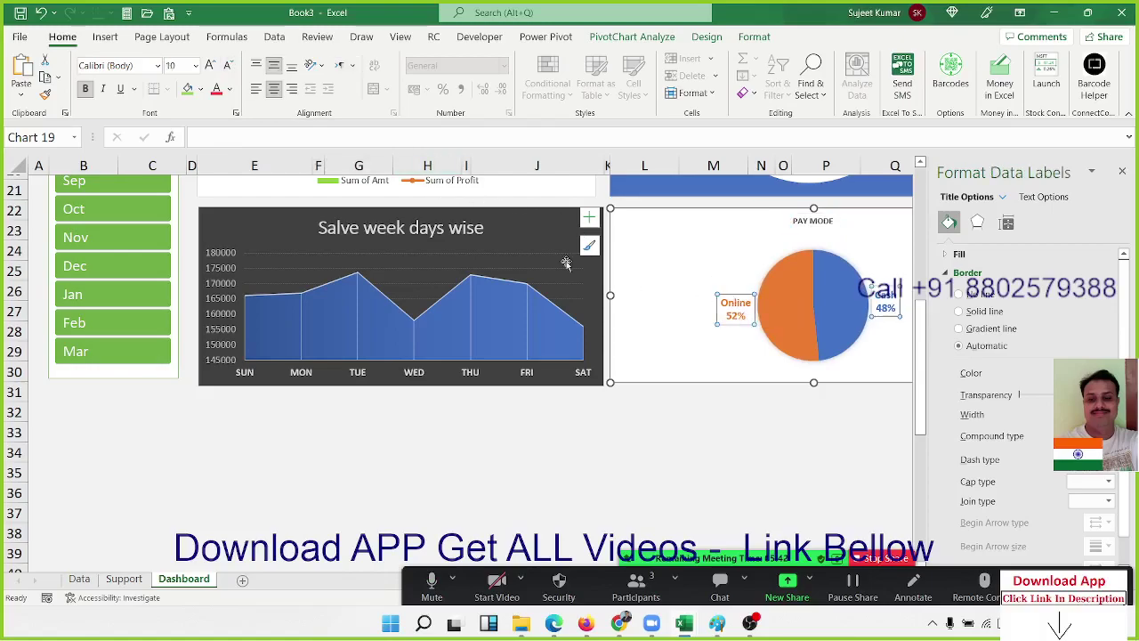
left_click(228, 67)
left_click(228, 67)
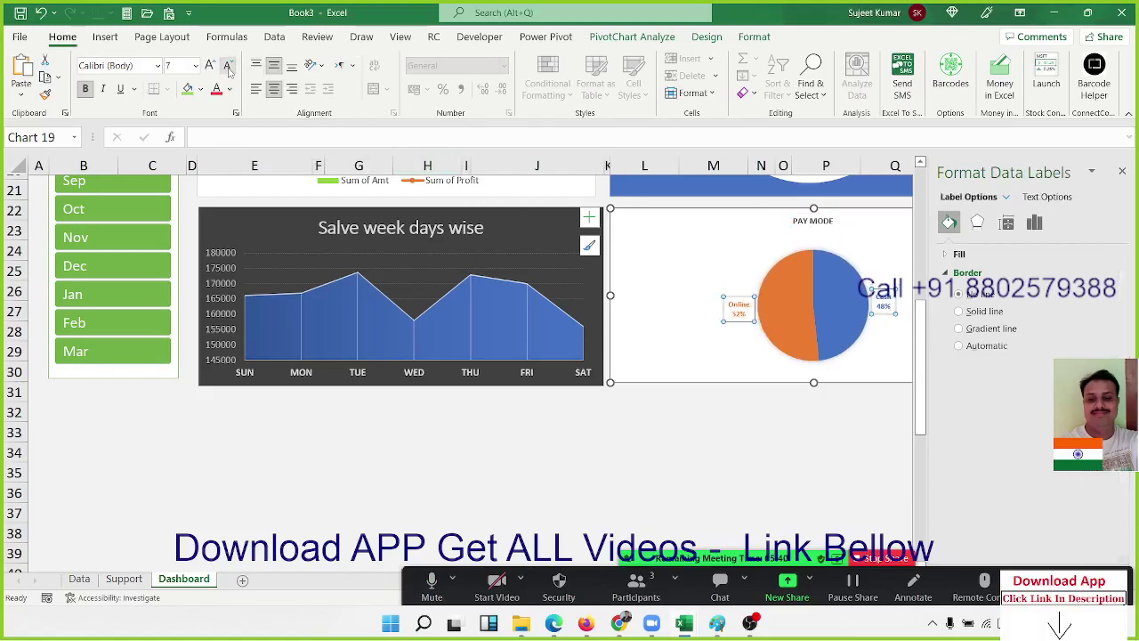
left_click(228, 68)
Enlarge the pie by growing its plot area
left_click(731, 257)
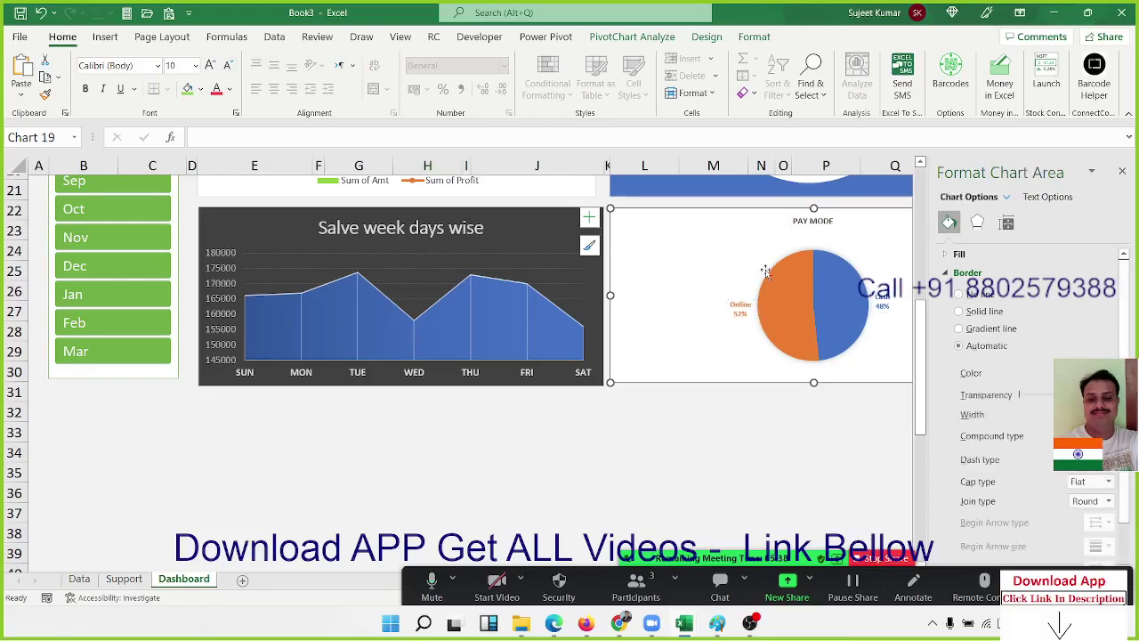
left_click(770, 268)
left_click(758, 252)
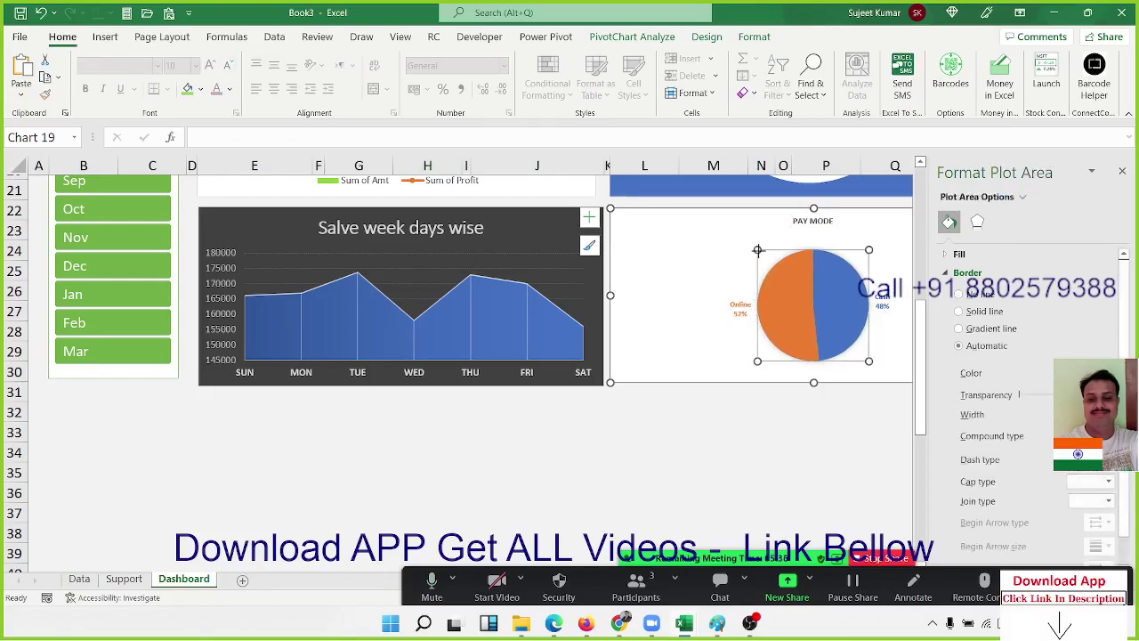
left_click_drag(757, 250, 726, 235)
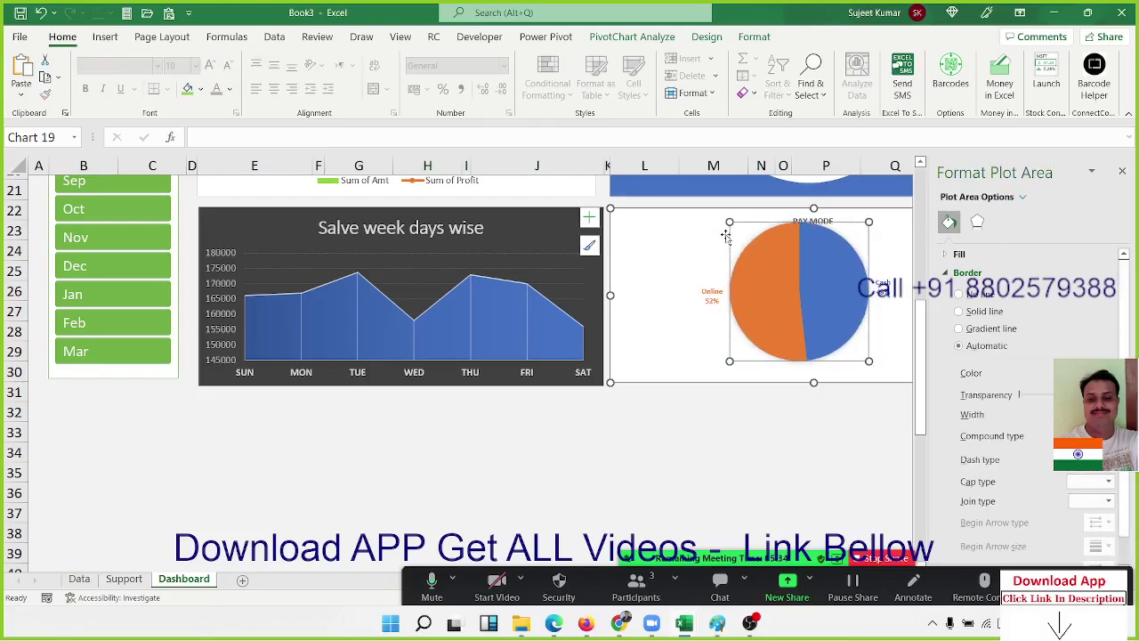
left_click(725, 238)
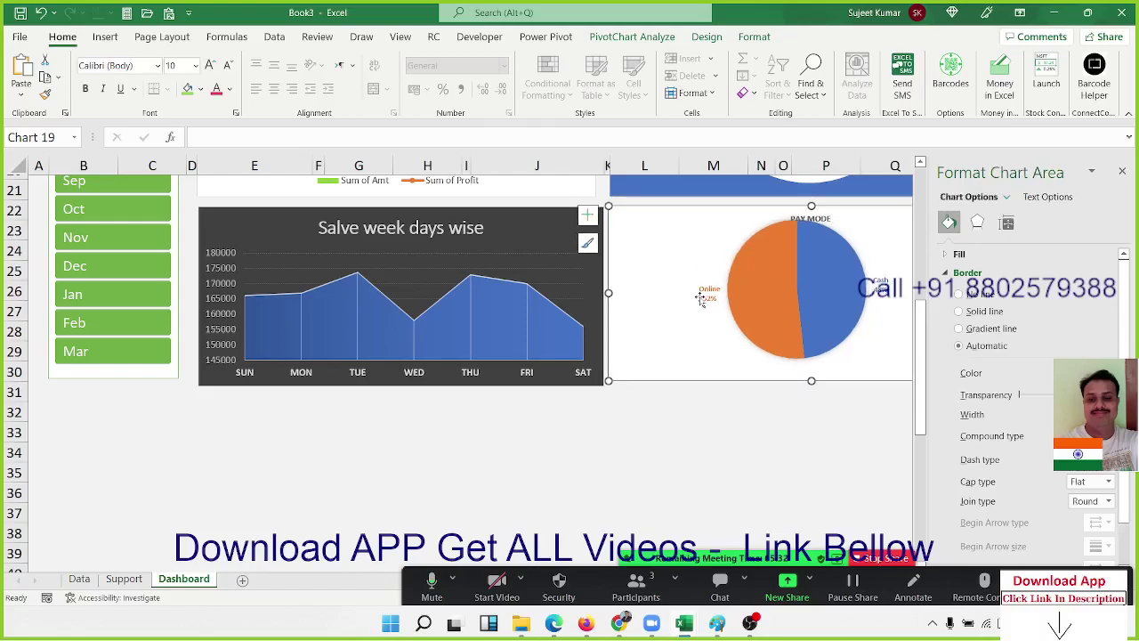
left_click(719, 413)
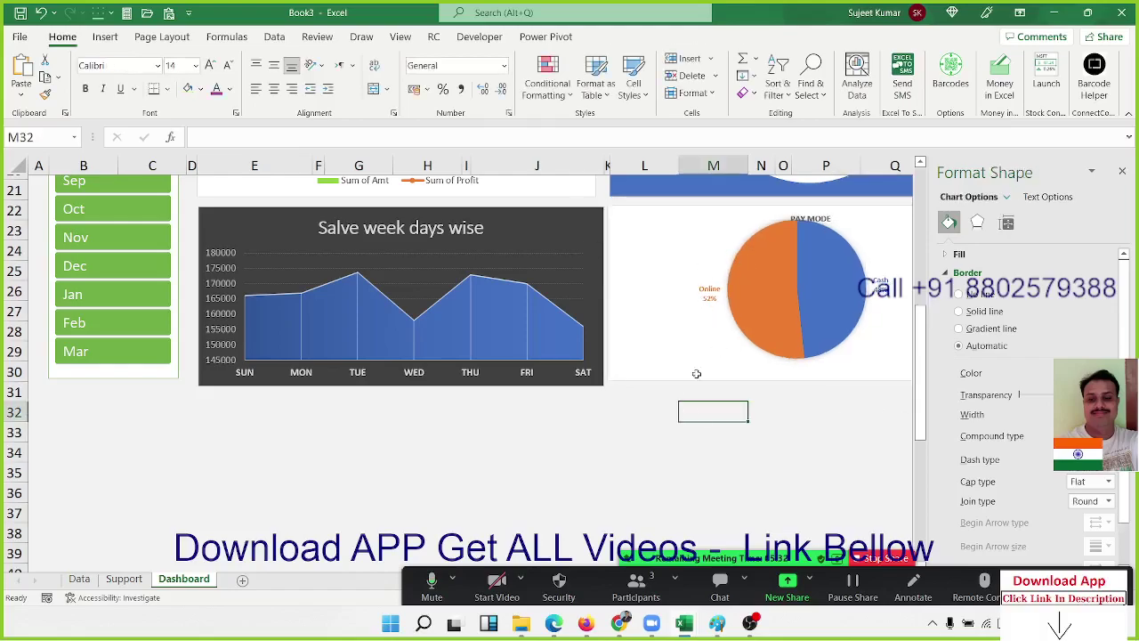
left_click(1122, 171)
left_click(1102, 276)
Scroll back to row 1 and move across to the logo area beside the KPI cards
scroll(1094, 275, "up", 7)
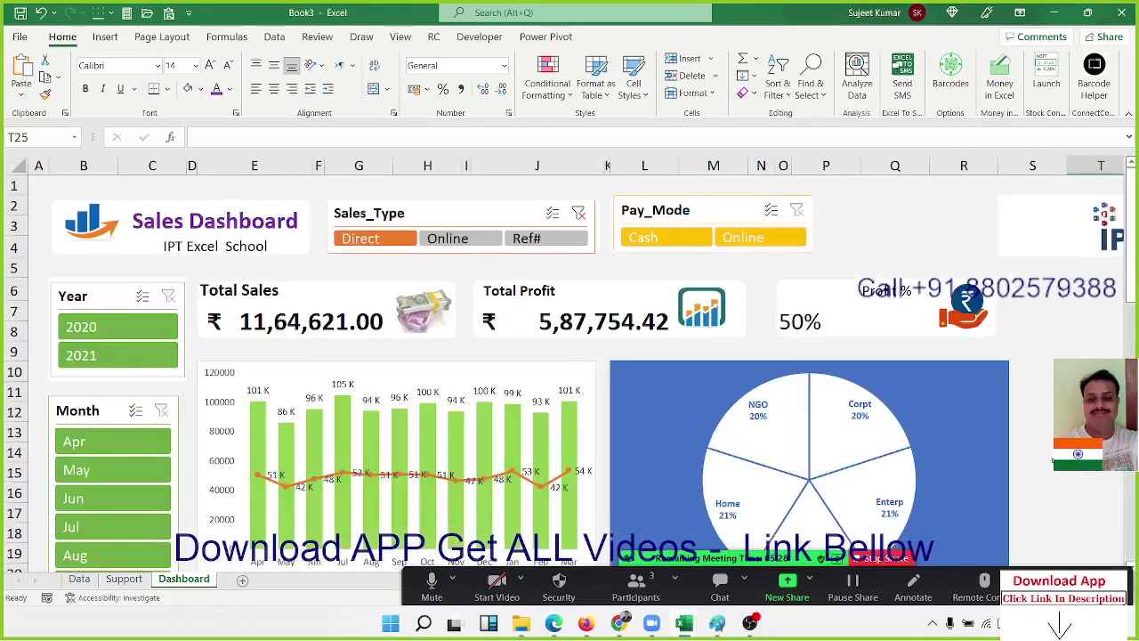
left_click(1033, 412)
key("Left")
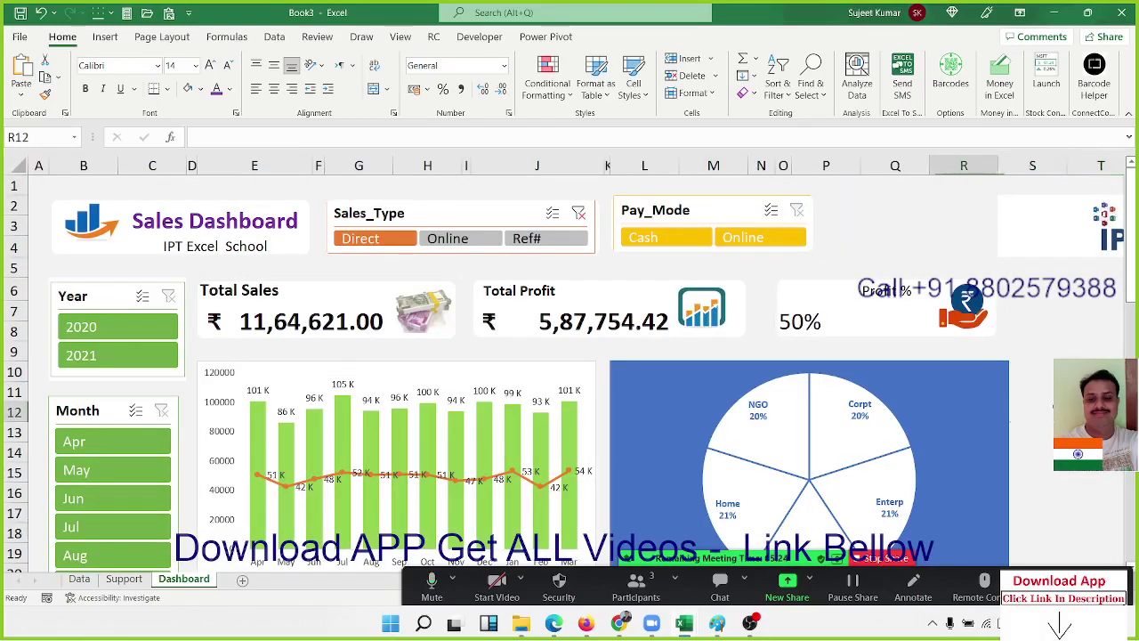
key("Left")
key("Left")
key("Left")
key("Left")
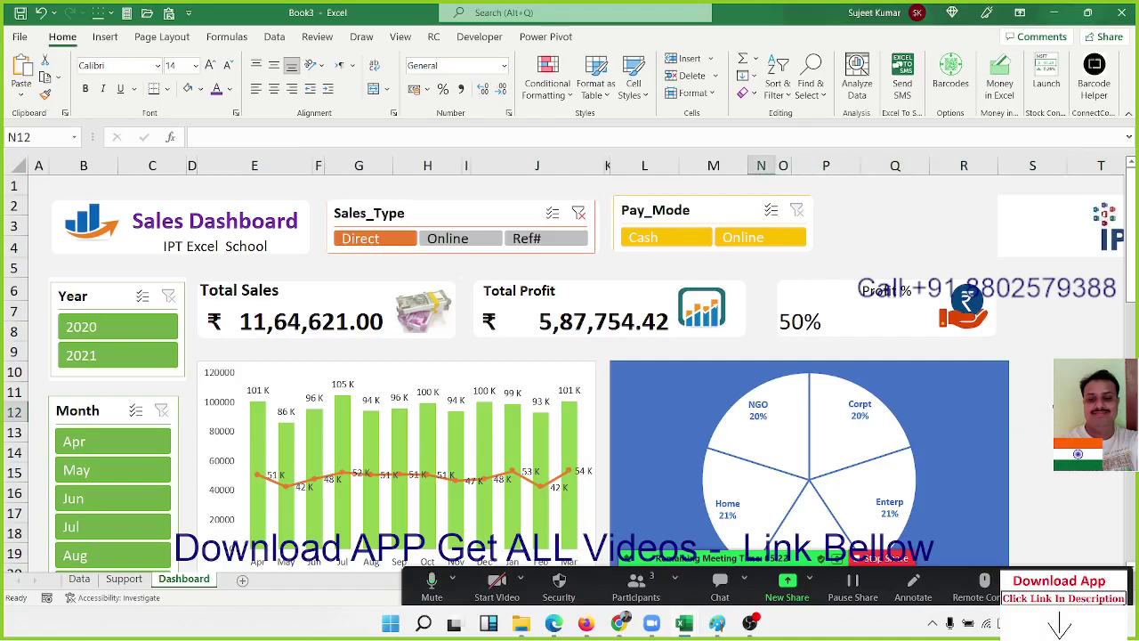
key("Left")
key("Left")
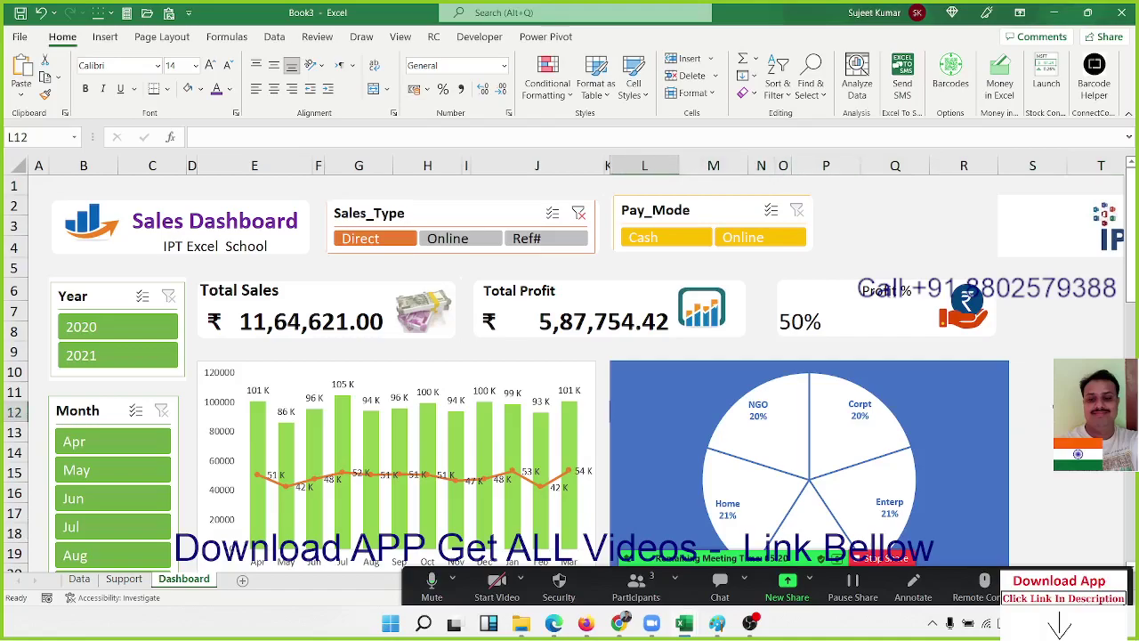
left_click(1032, 372)
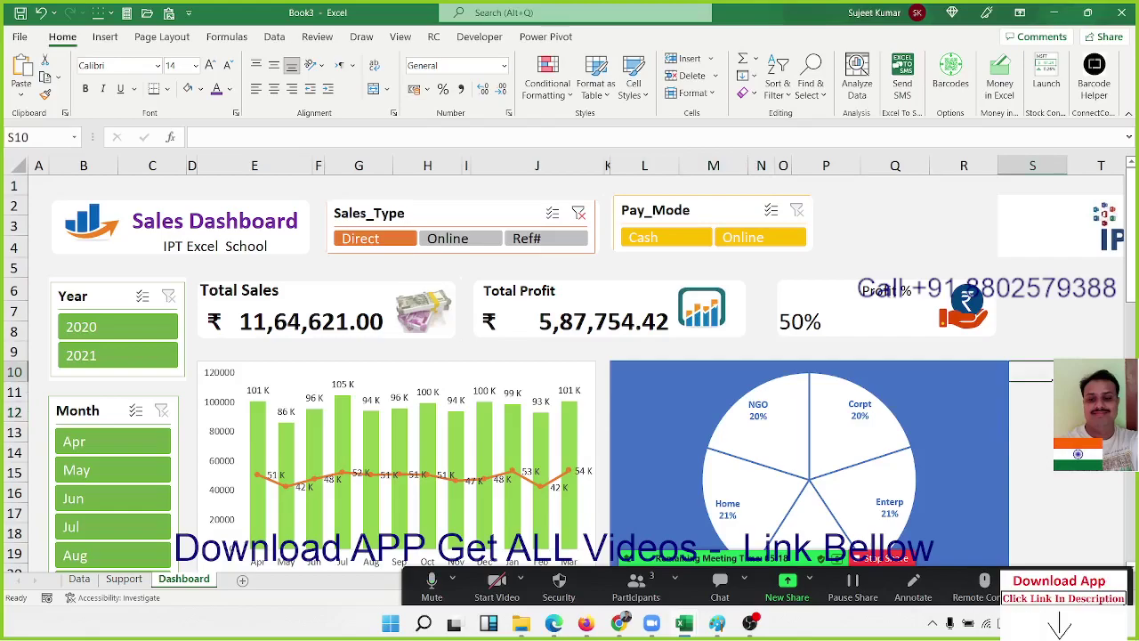
key("Right")
key("Right")
key("Right")
key("Right")
key("Right")
key("Right")
key("Left")
key("Left")
key("Left")
key("Left")
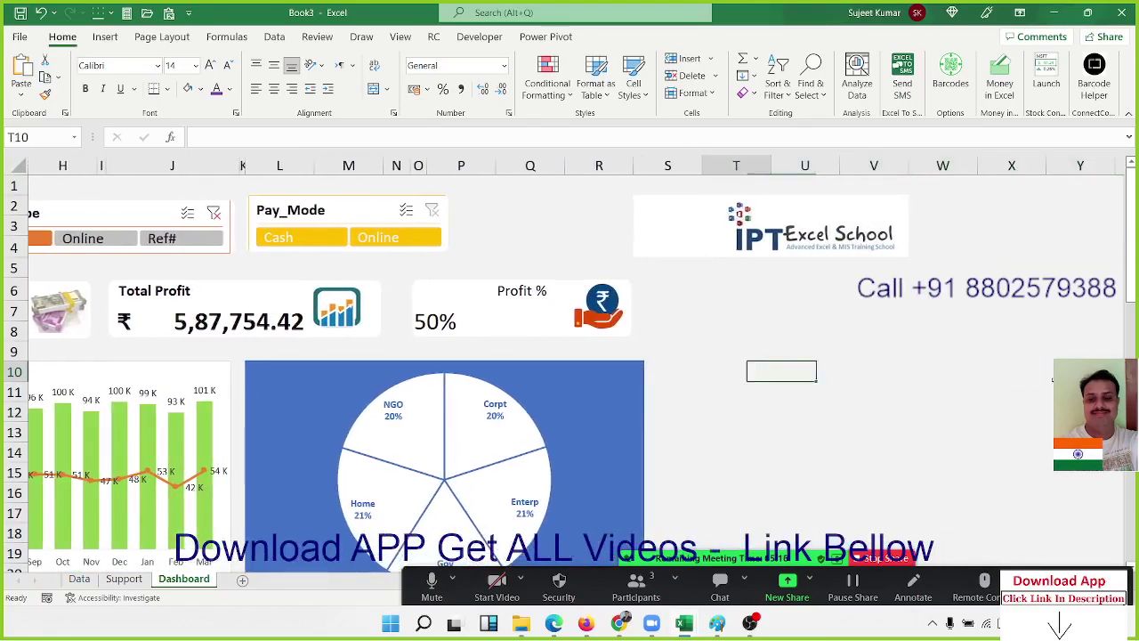
left_click(673, 371)
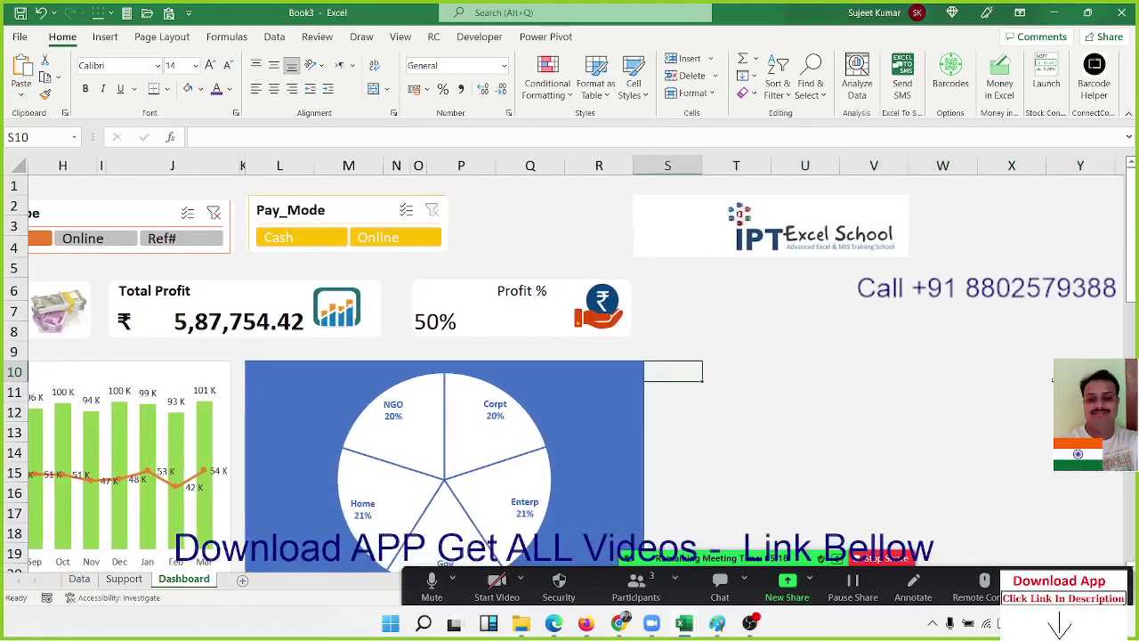
left_click(699, 242)
left_click(722, 271)
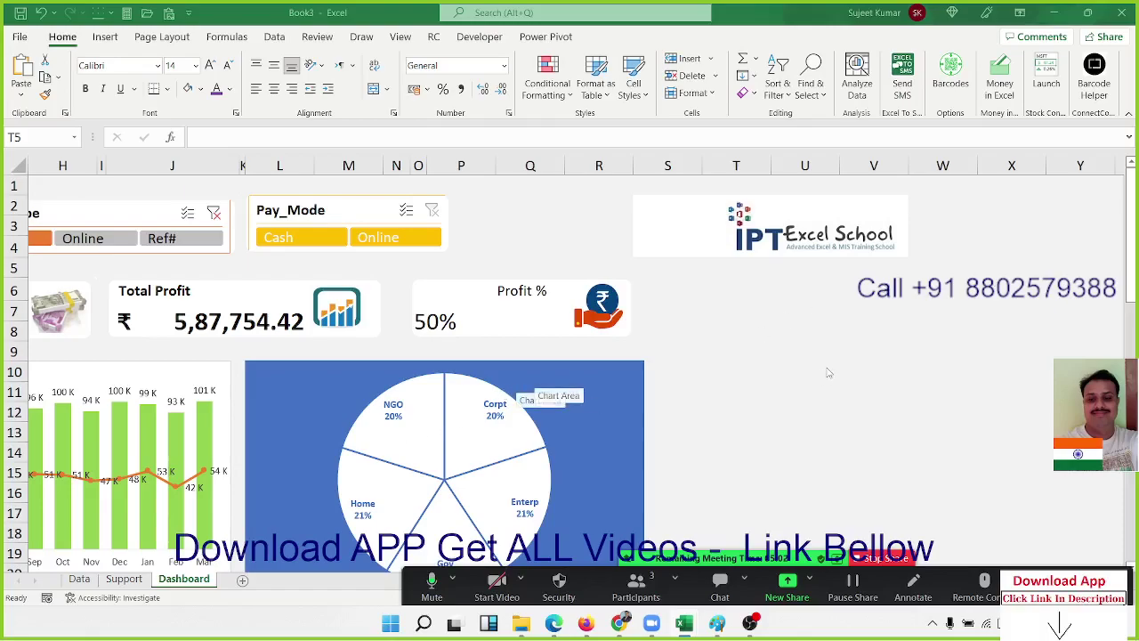
Pick the Vertical Scroll shape from Insert > Shapes under Stars and Banners
left_click(709, 308)
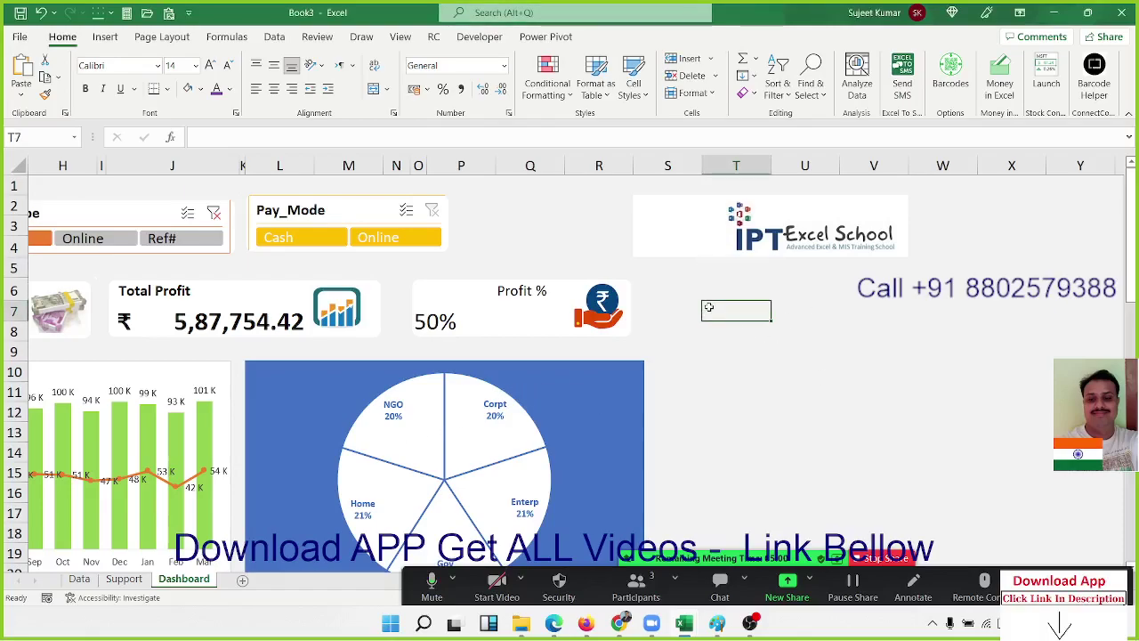
left_click(484, 39)
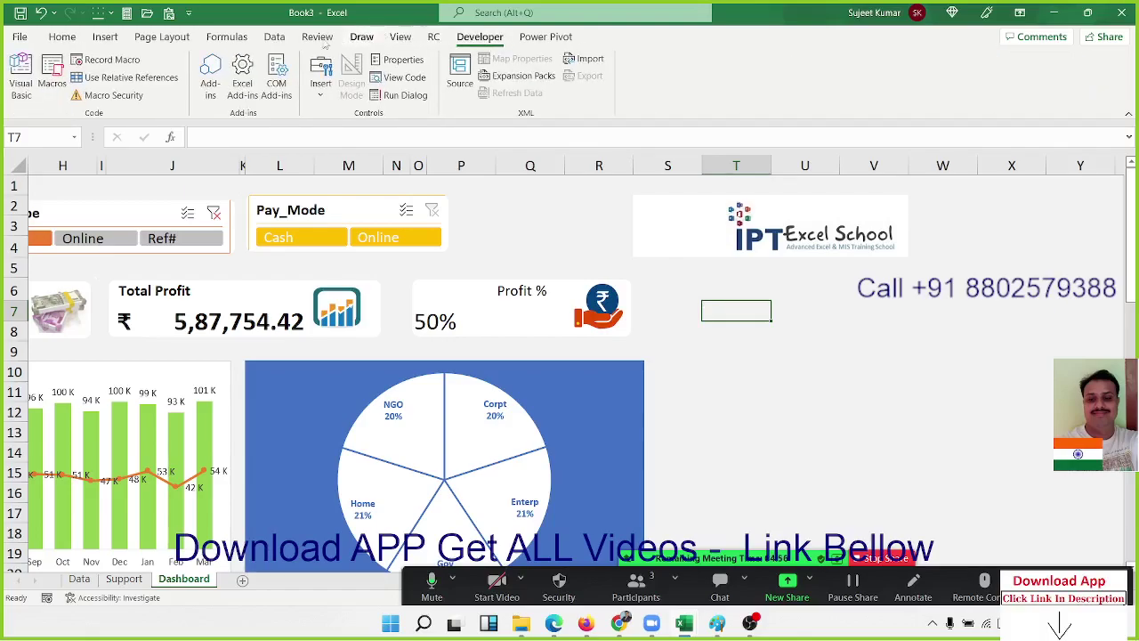
left_click(217, 39)
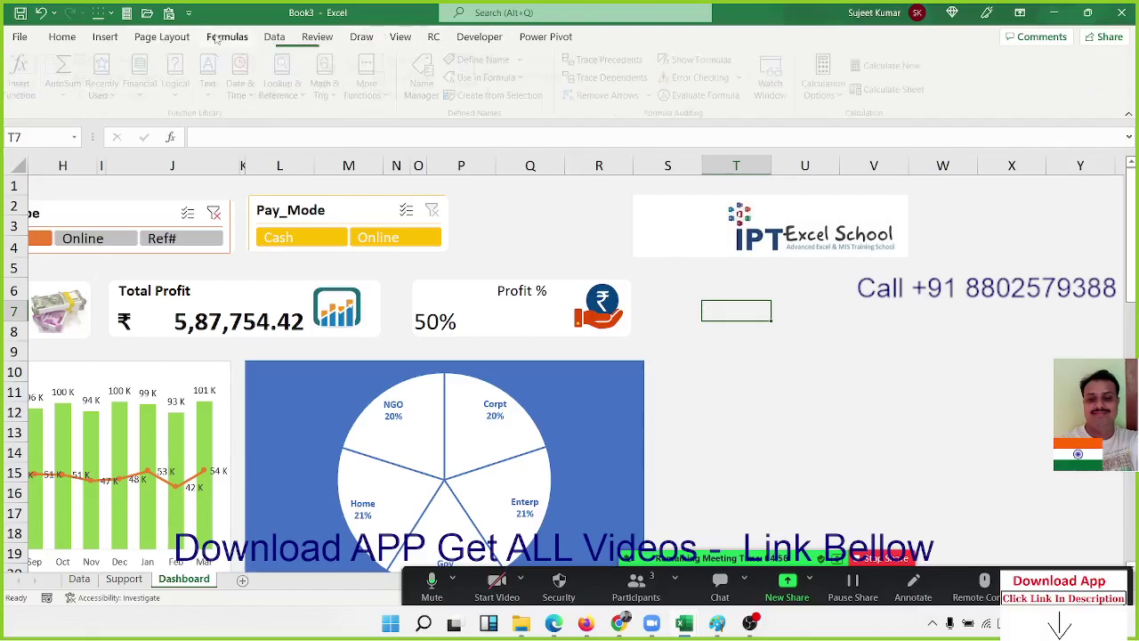
left_click(107, 35)
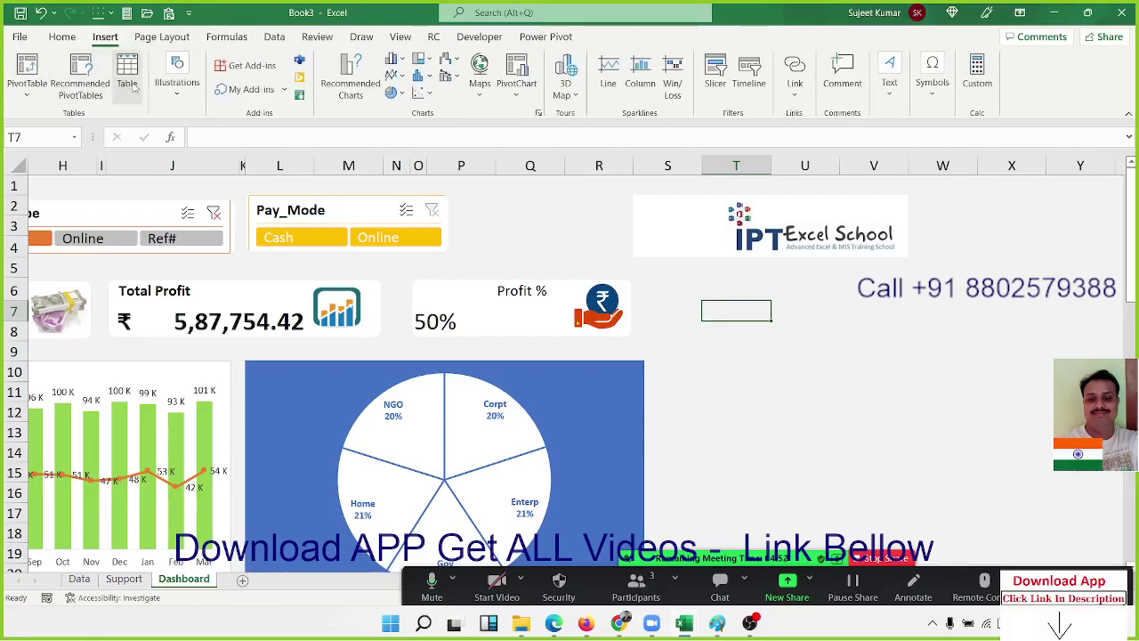
left_click(165, 92)
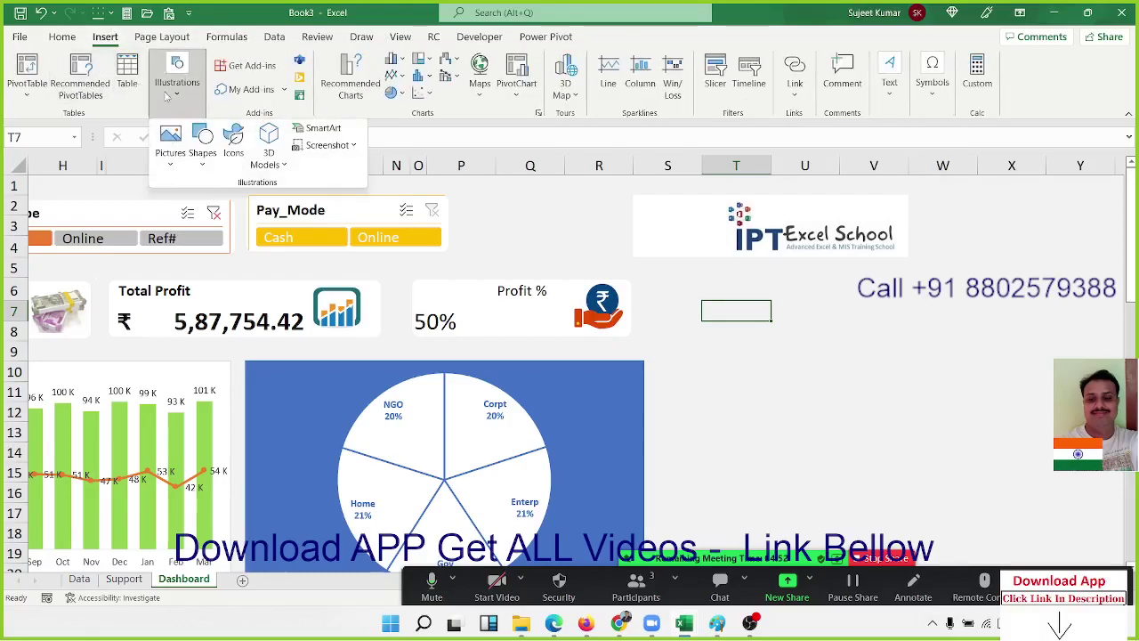
left_click(197, 160)
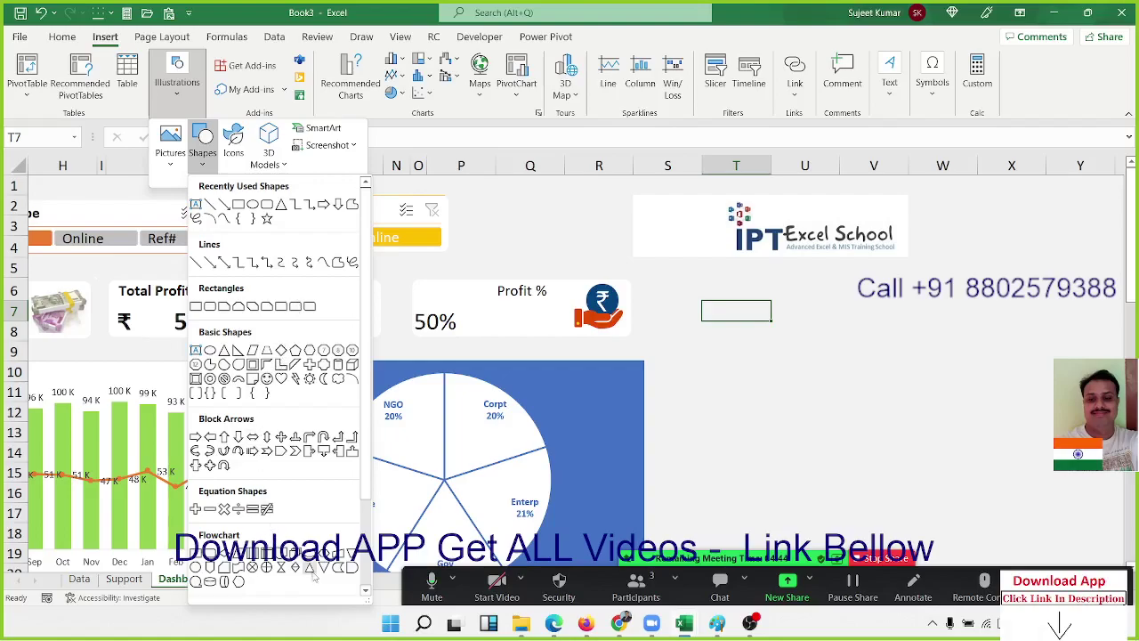
scroll(305, 503, "down", 3)
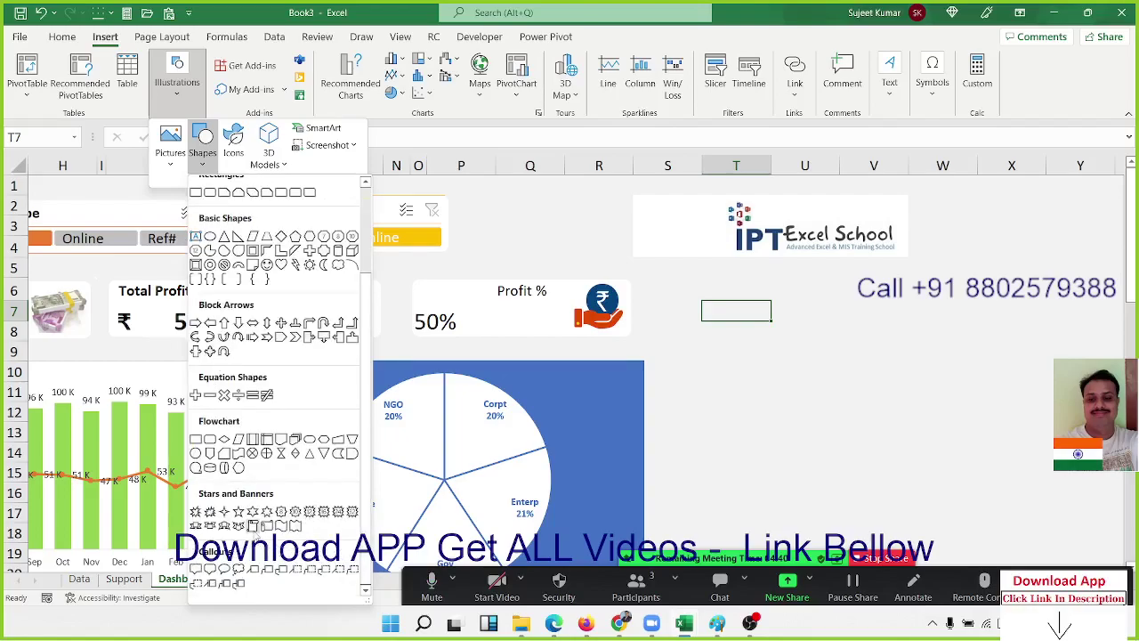
left_click(265, 526)
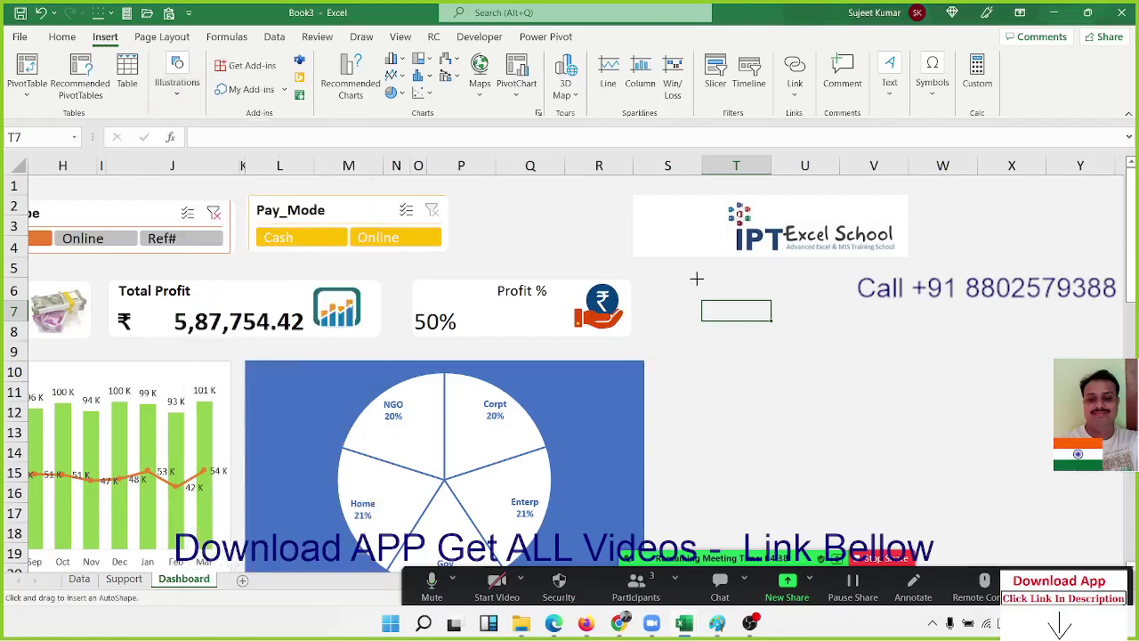
Draw a vertical scroll beside the Profit % card, then shorten, widen it and shrink its curls
left_click_drag(696, 278, 759, 404)
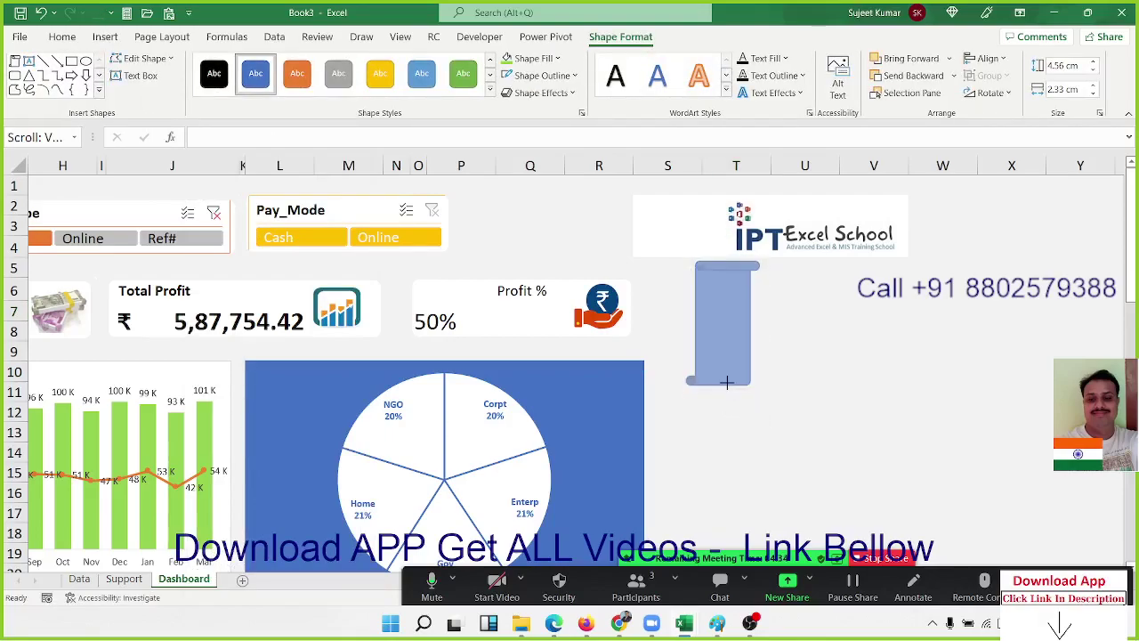
left_click_drag(723, 404, 723, 381)
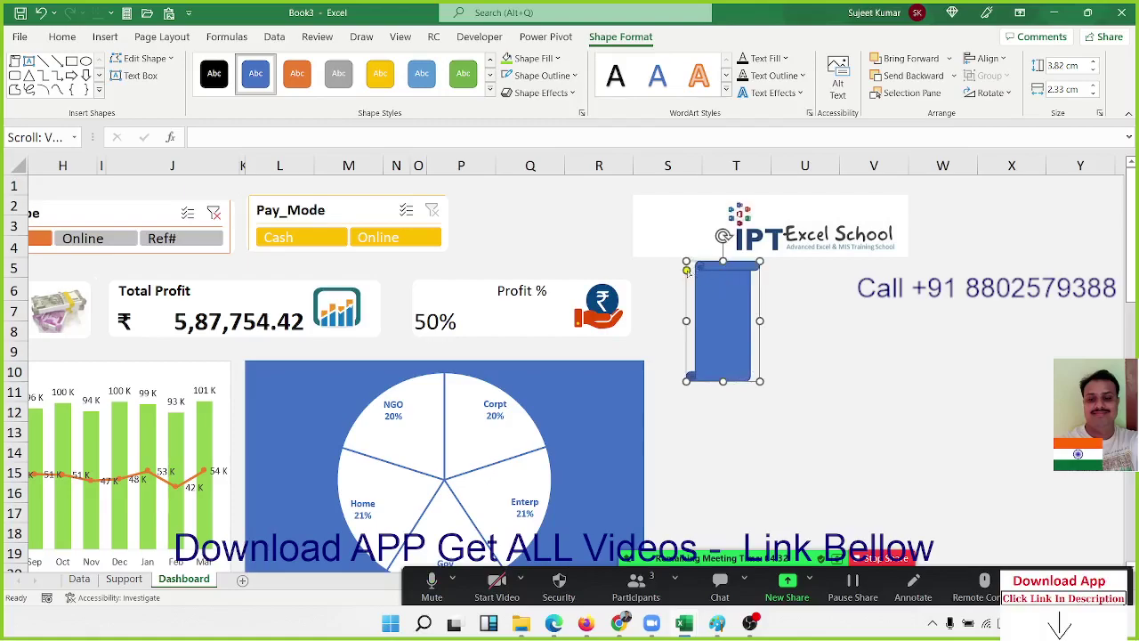
left_click_drag(686, 270, 688, 265)
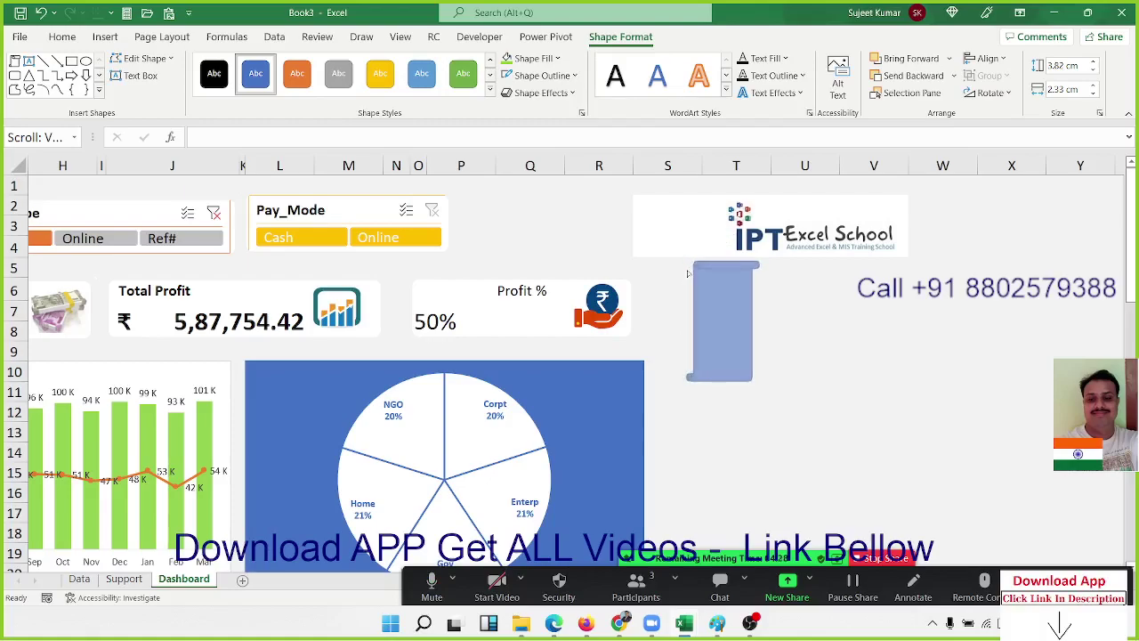
left_click_drag(688, 264, 686, 267)
left_click_drag(760, 321, 798, 325)
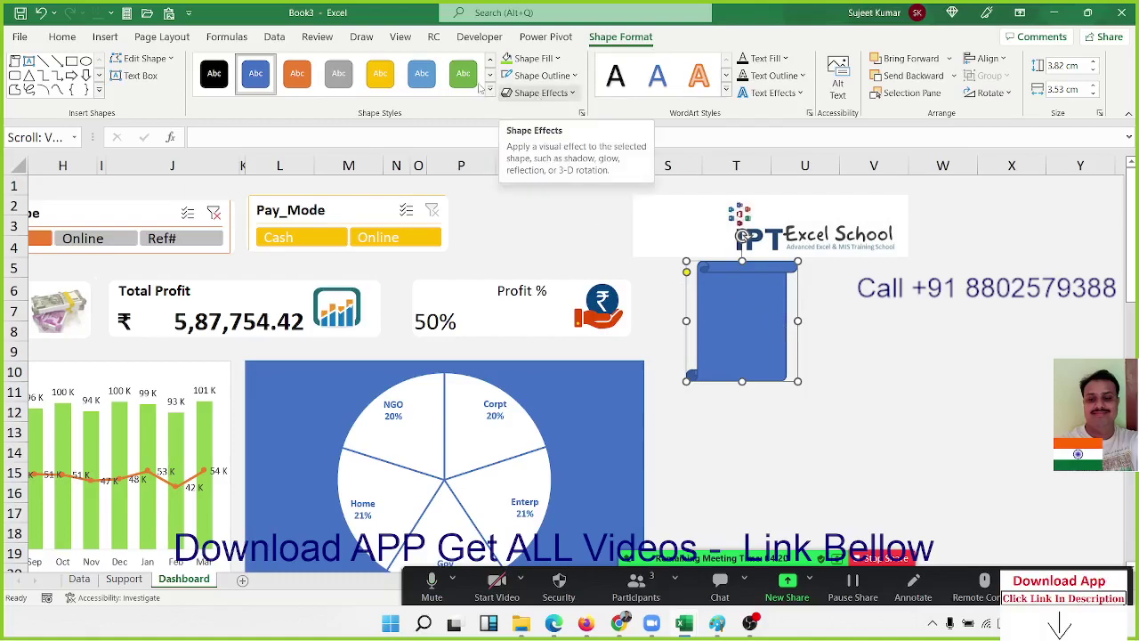
Set the scroll's fill to No Fill and its outline to grey
left_click(538, 58)
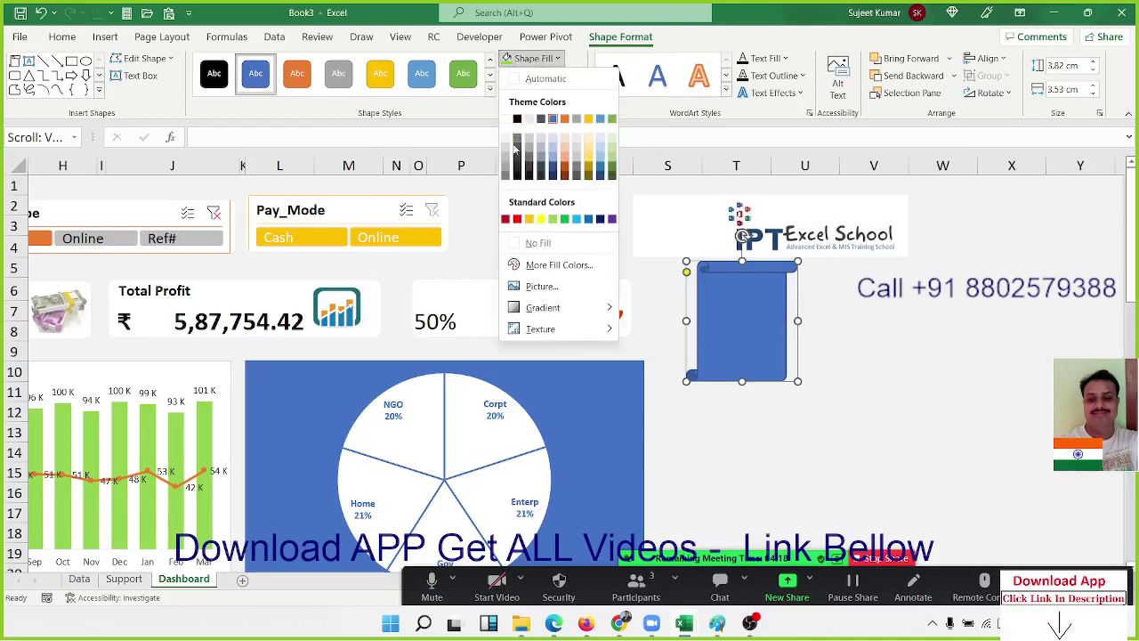
left_click(536, 243)
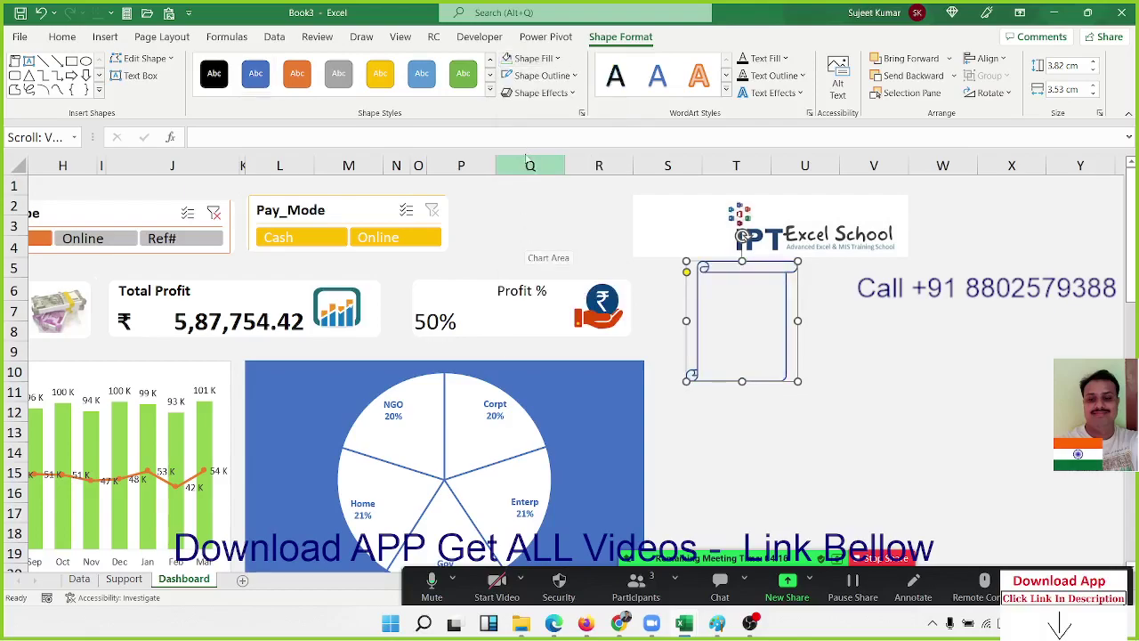
left_click(534, 57)
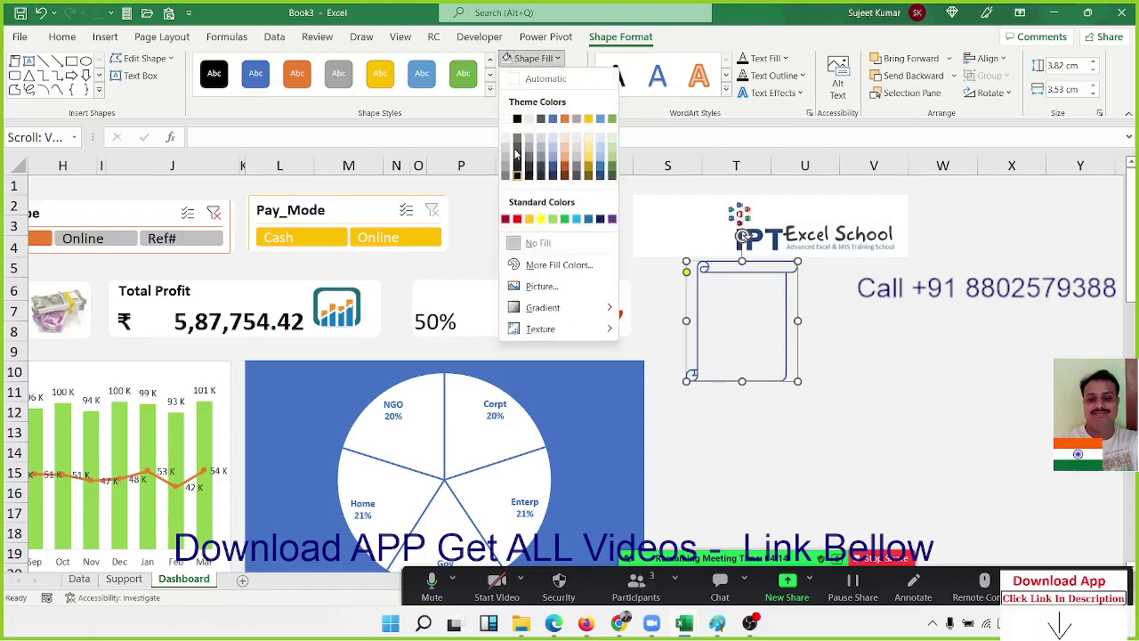
left_click(505, 119)
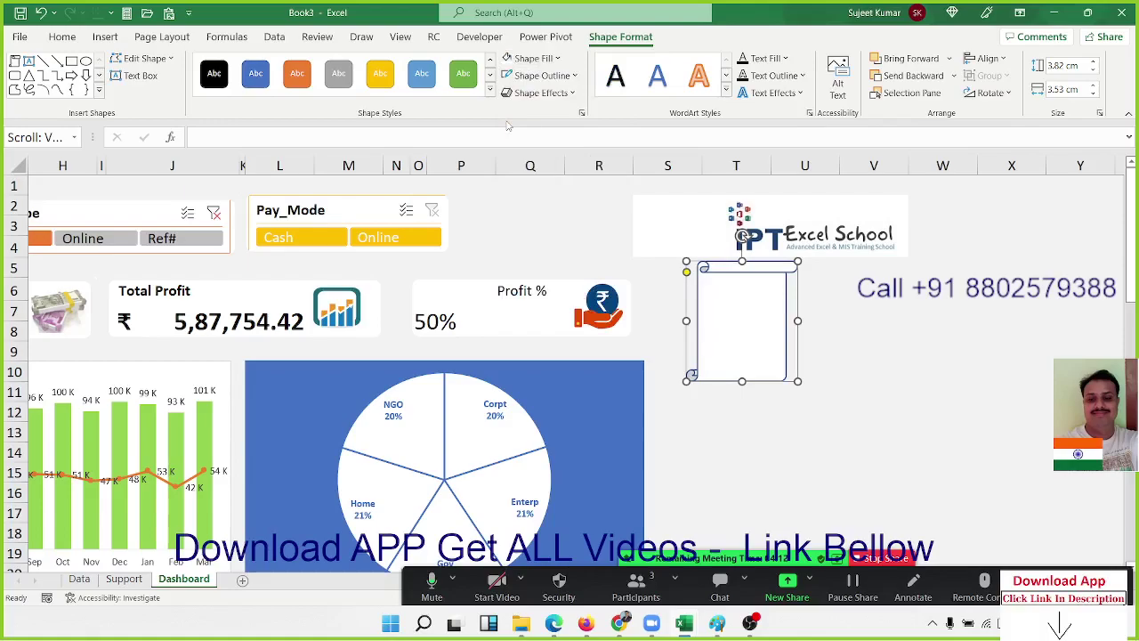
left_click(534, 58)
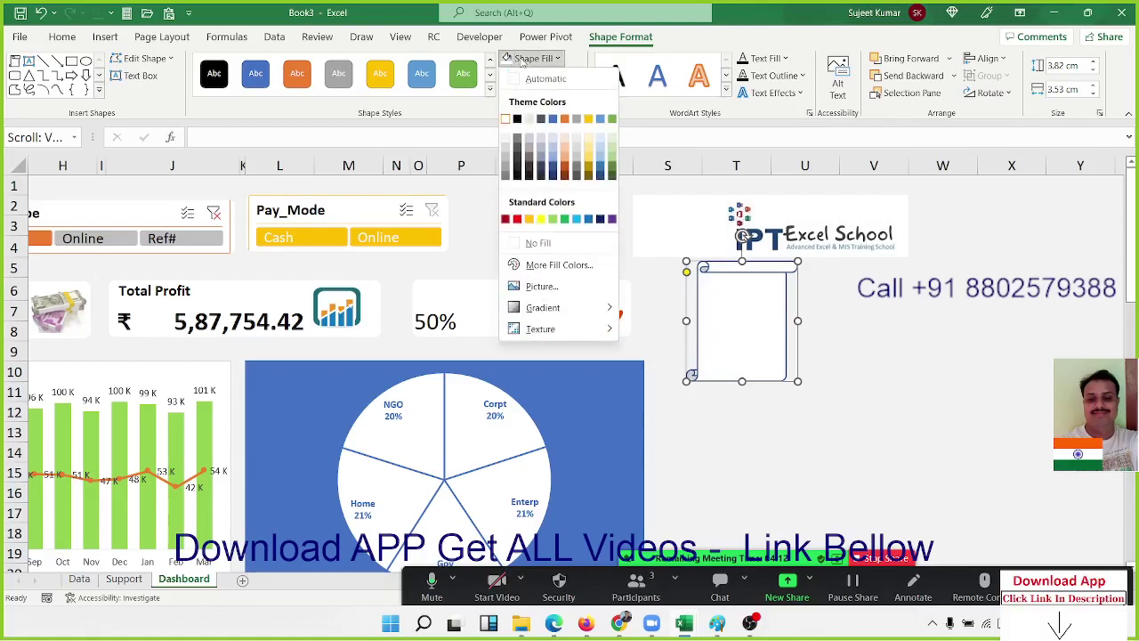
left_click(537, 242)
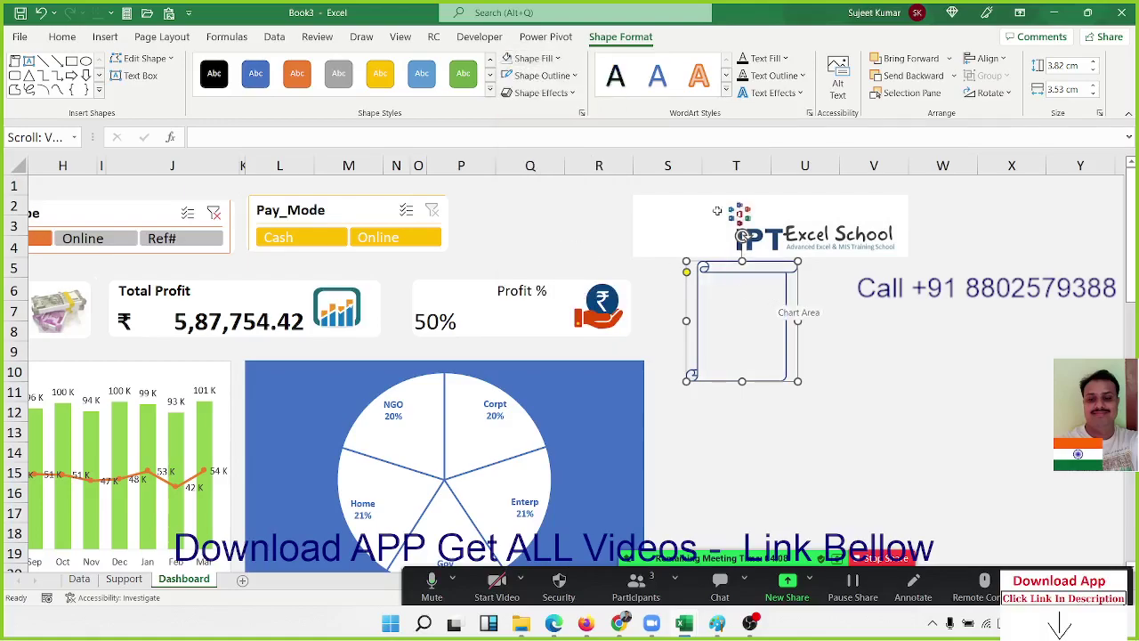
left_click(536, 76)
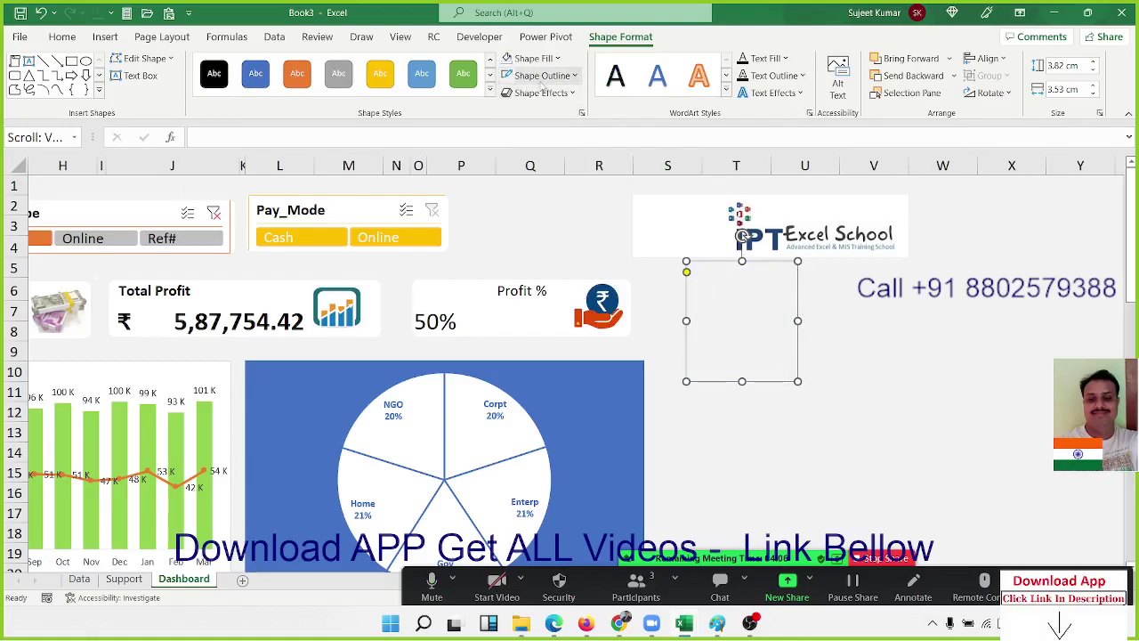
left_click(540, 81)
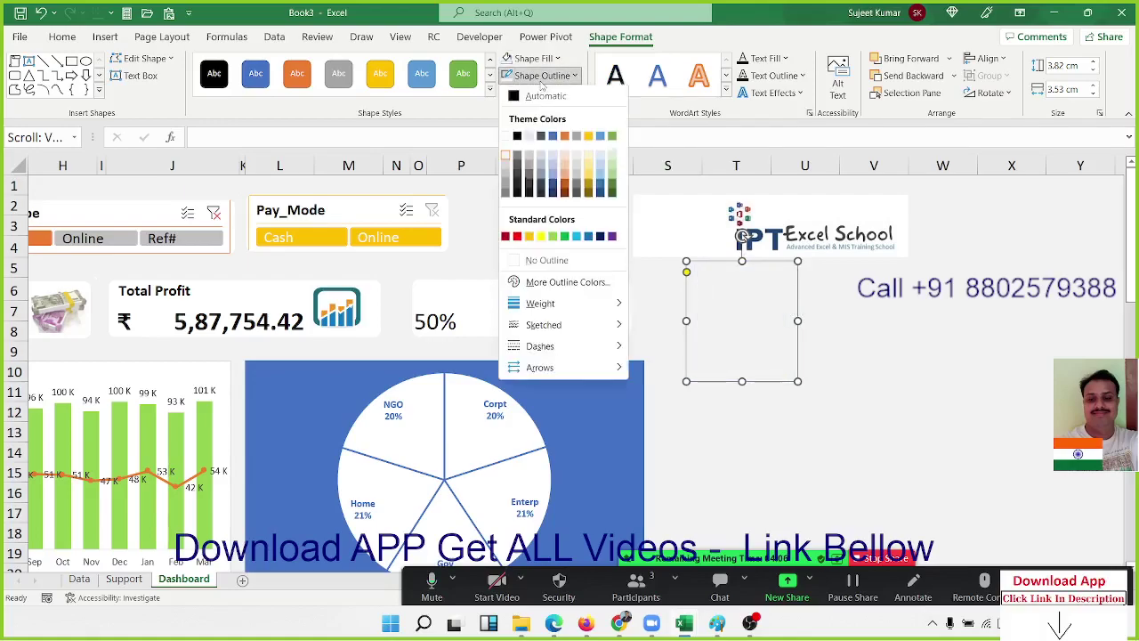
left_click(508, 180)
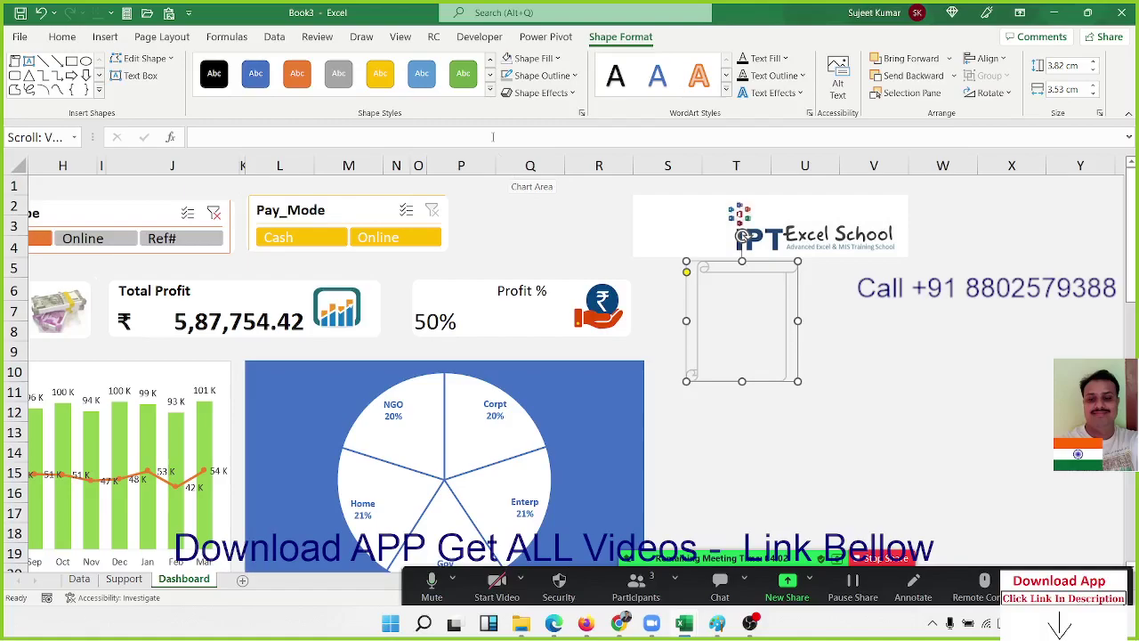
left_click(538, 75)
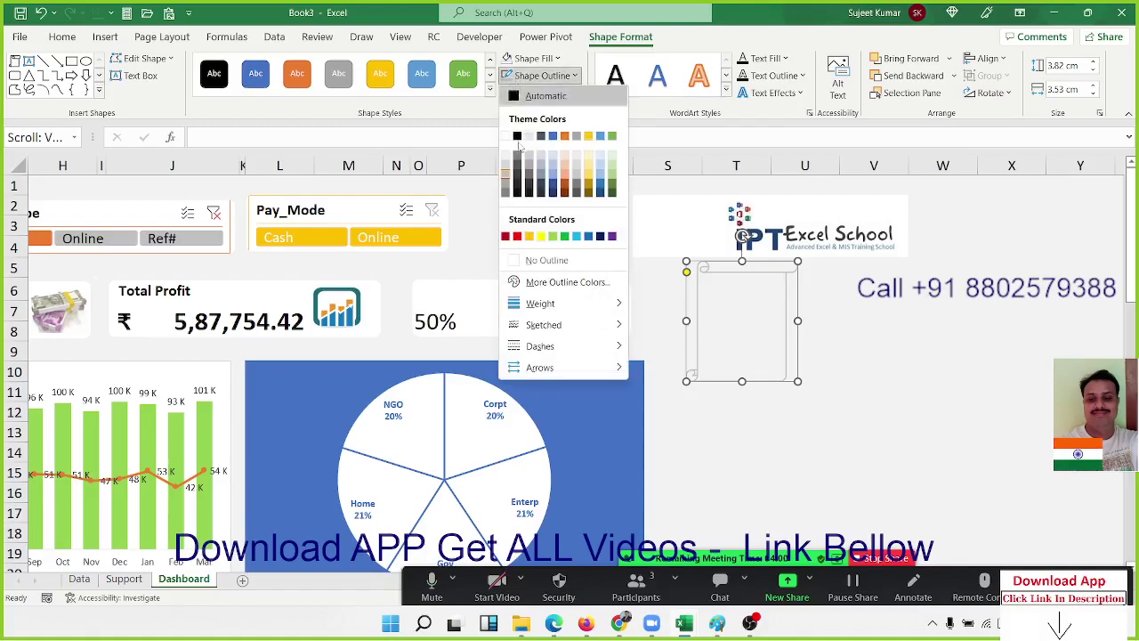
left_click(507, 194)
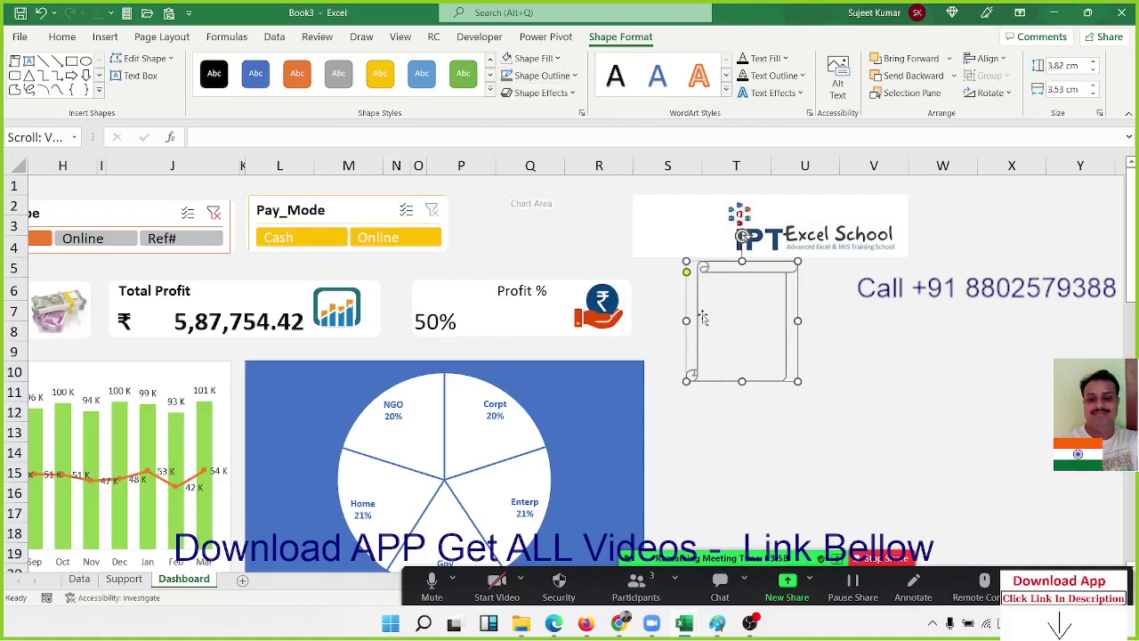
Narrow column U and fill cells T6:U10 behind the scroll white
left_click(762, 322)
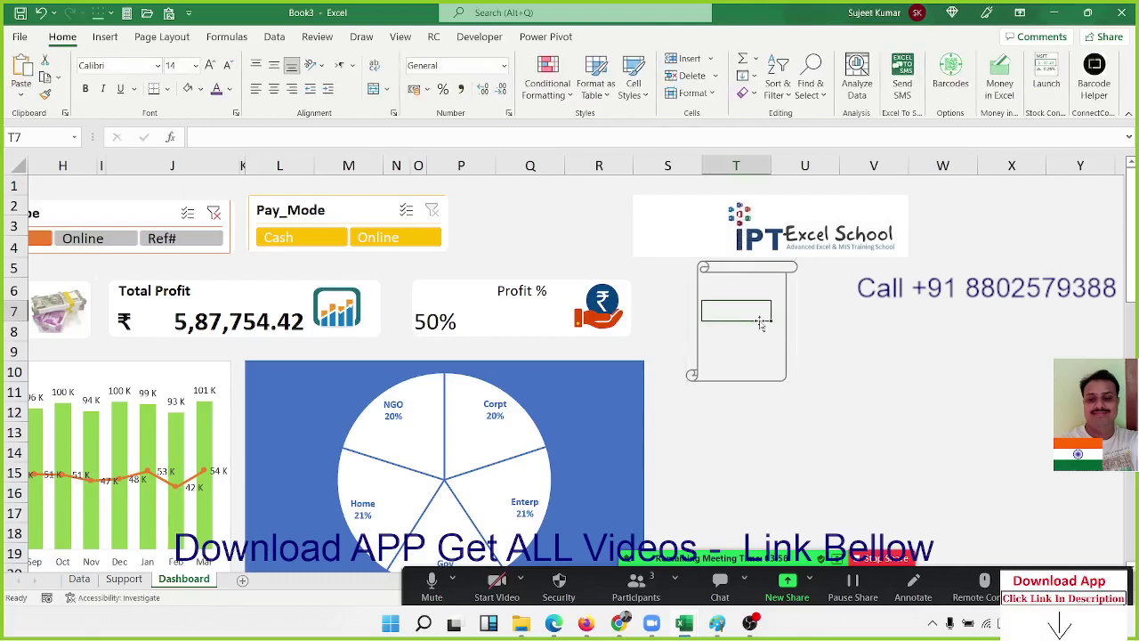
key("Up")
key("Up")
key("Down")
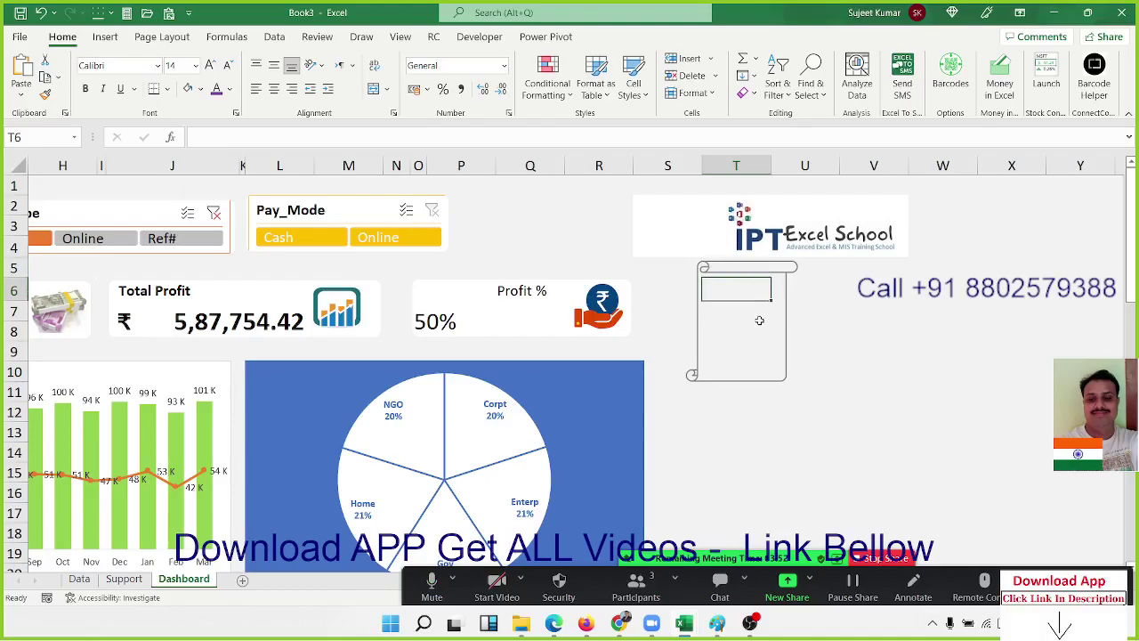
key("shift+Right")
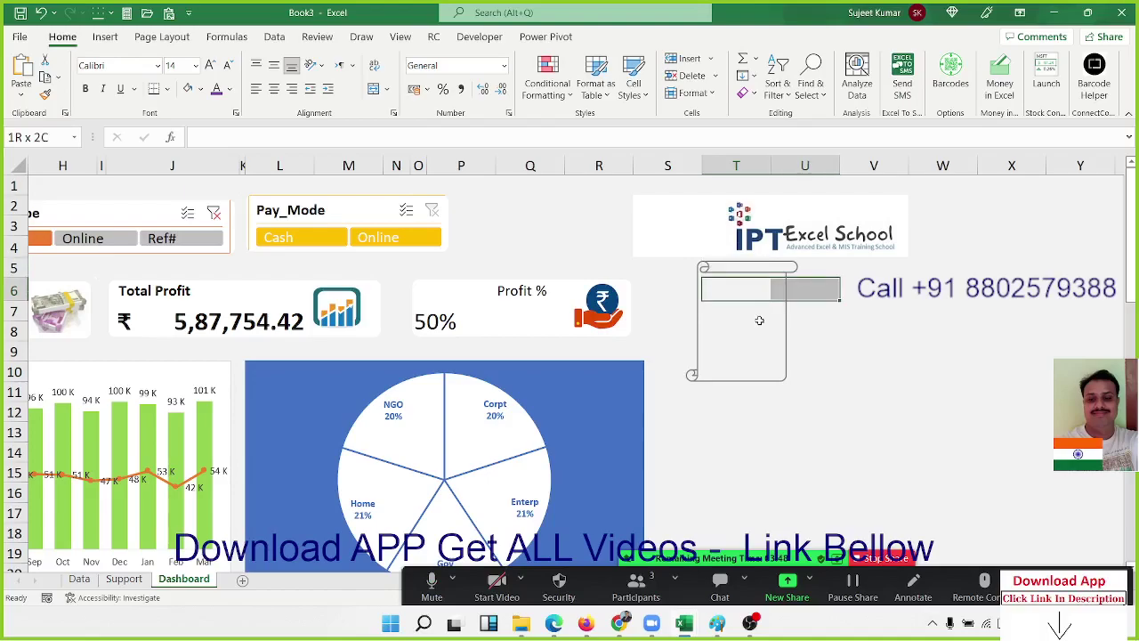
key("shift+Down")
key("shift+Down")
key("shift+Down")
key("shift+Down")
key("shift+Up")
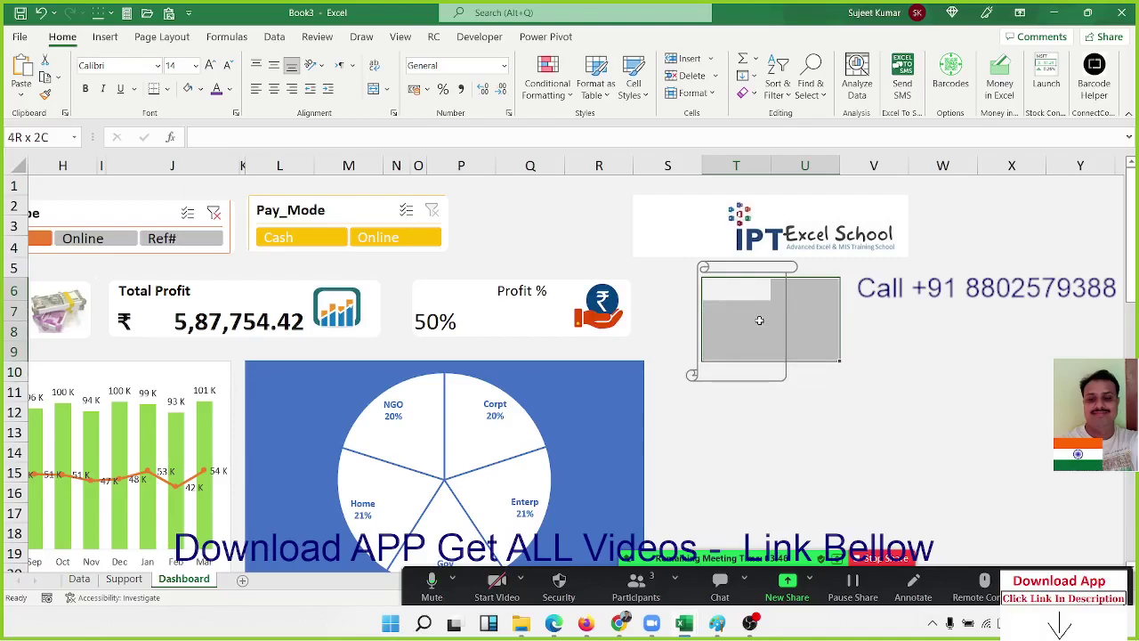
key("shift+Down")
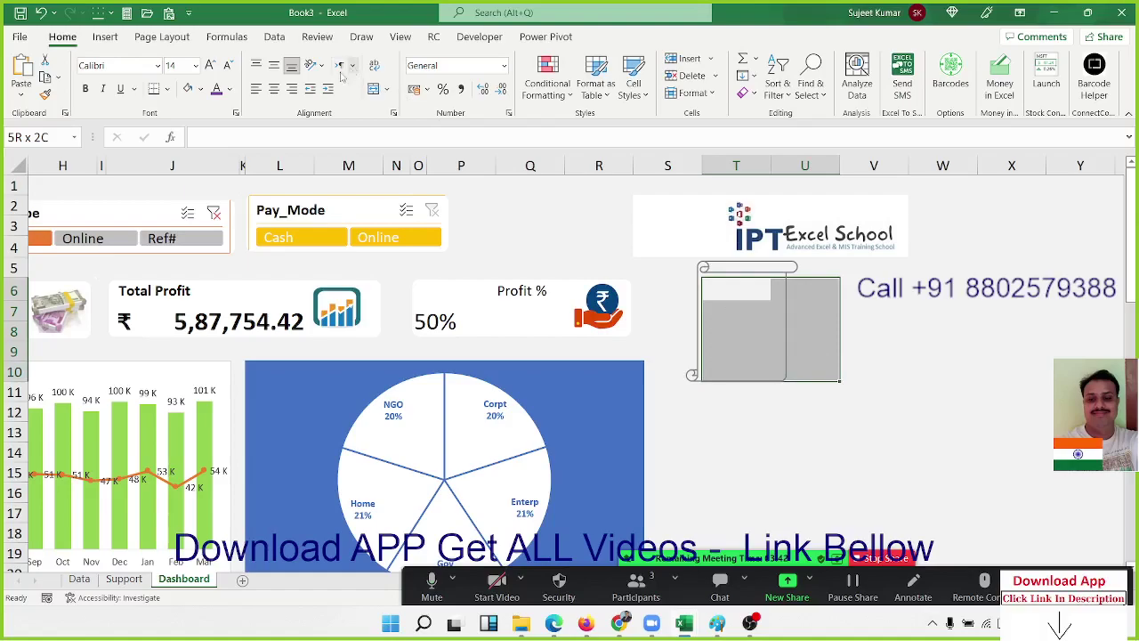
left_click(202, 91)
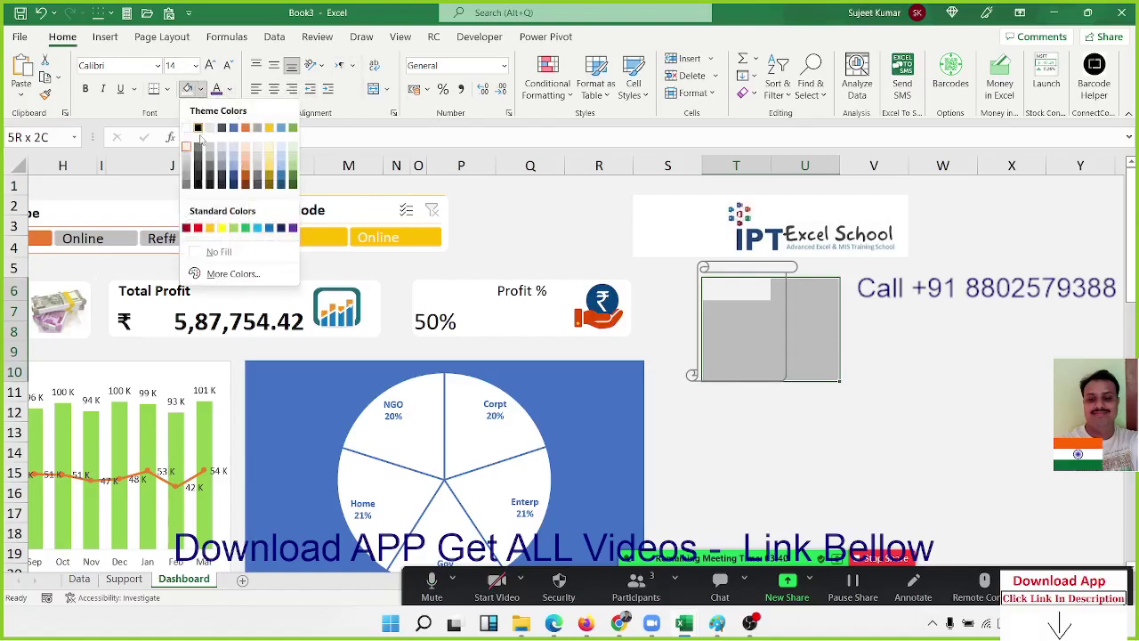
left_click(859, 309)
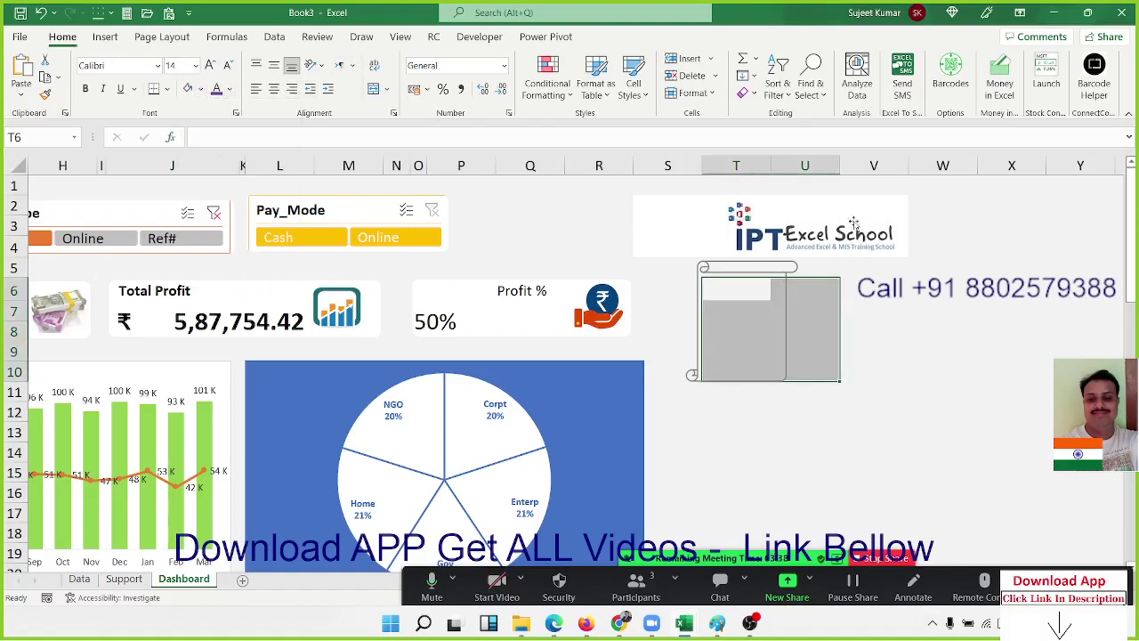
left_click_drag(836, 169, 805, 171)
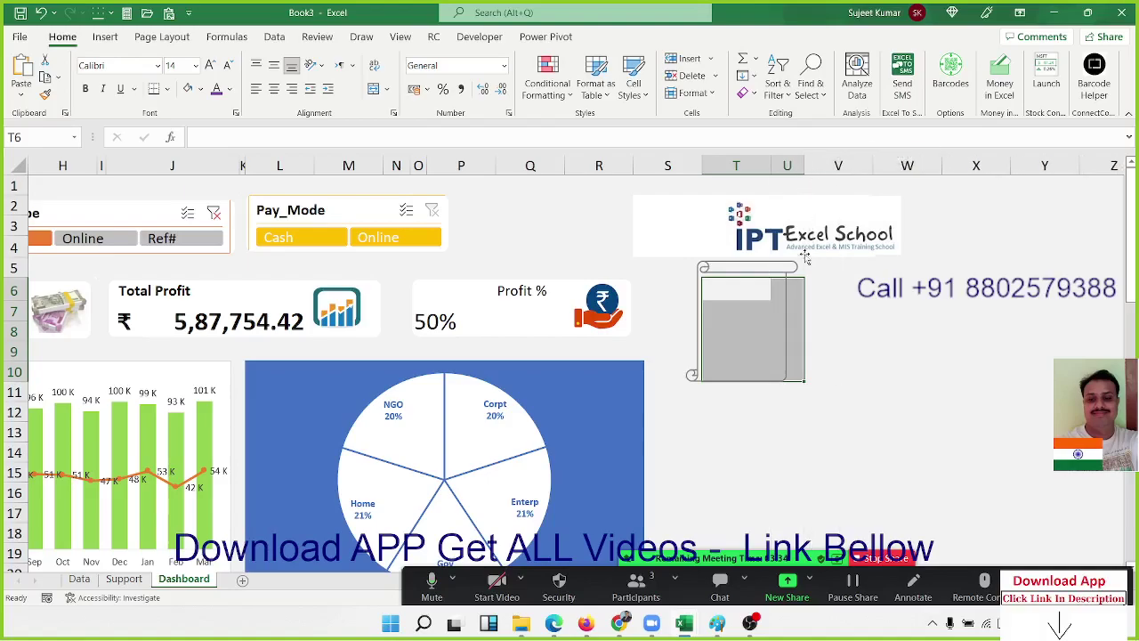
left_click(784, 310)
left_click(757, 308)
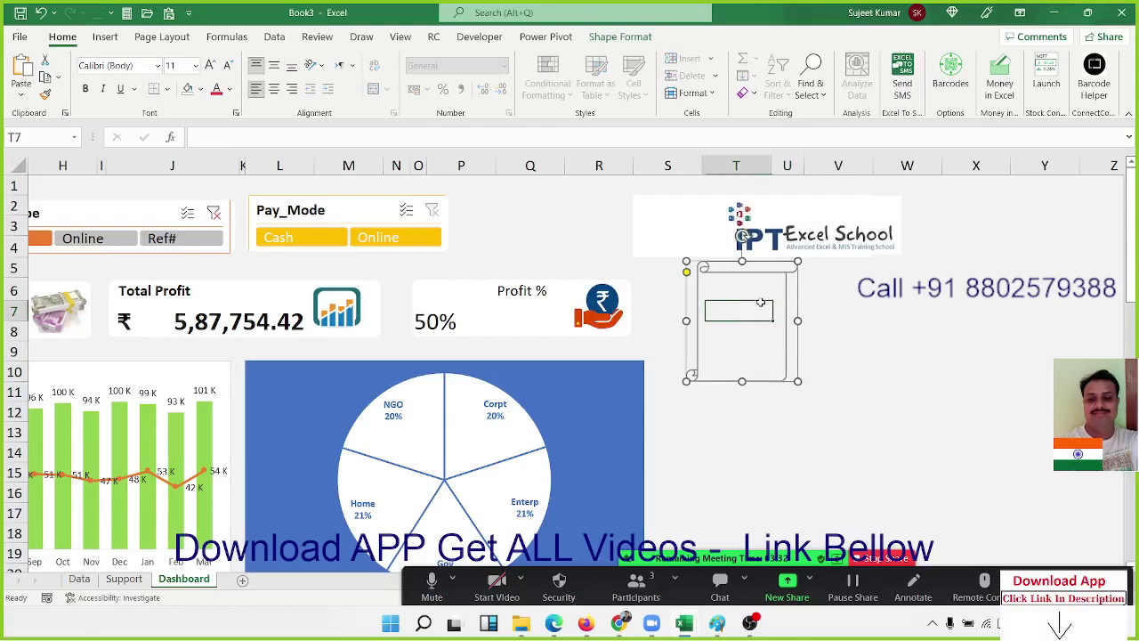
left_click_drag(761, 306, 760, 303)
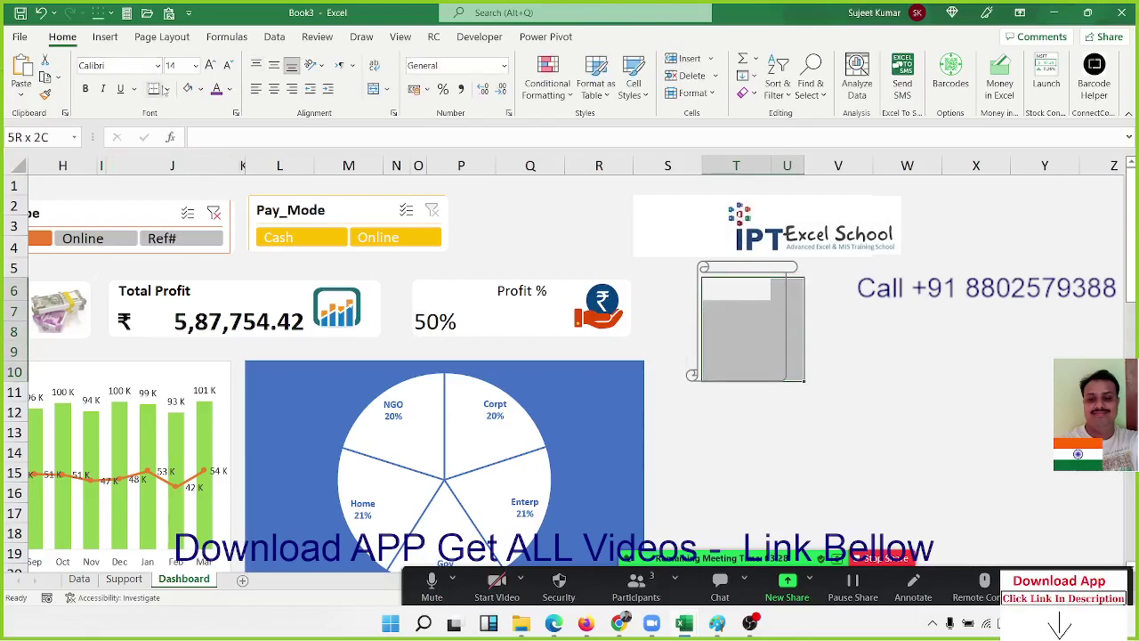
left_click(202, 90)
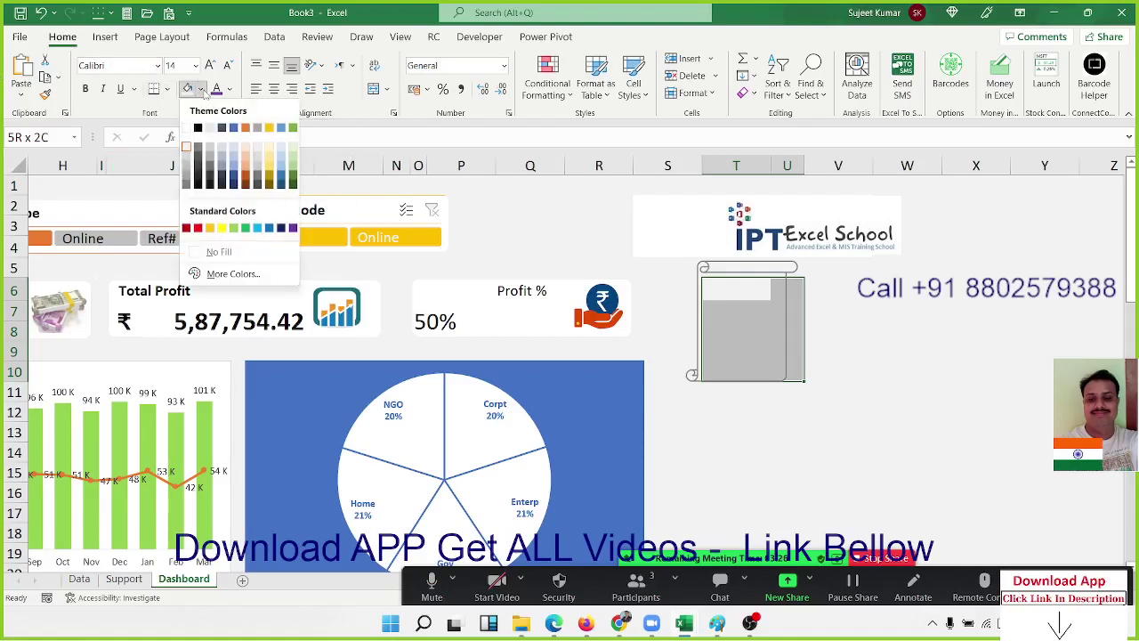
left_click(198, 252)
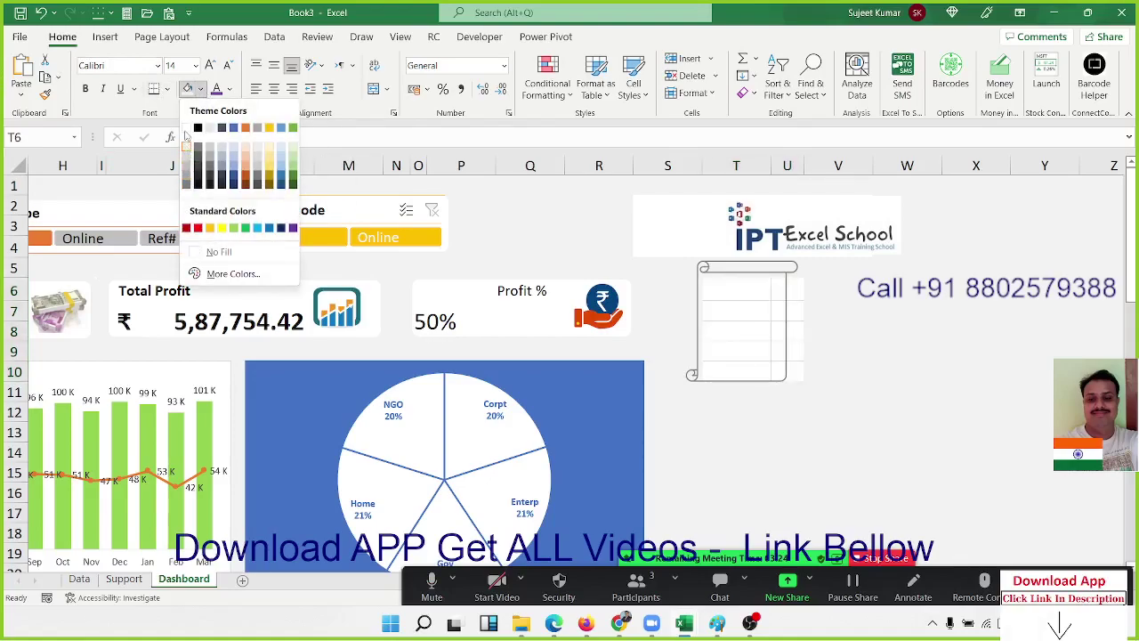
left_click(186, 129)
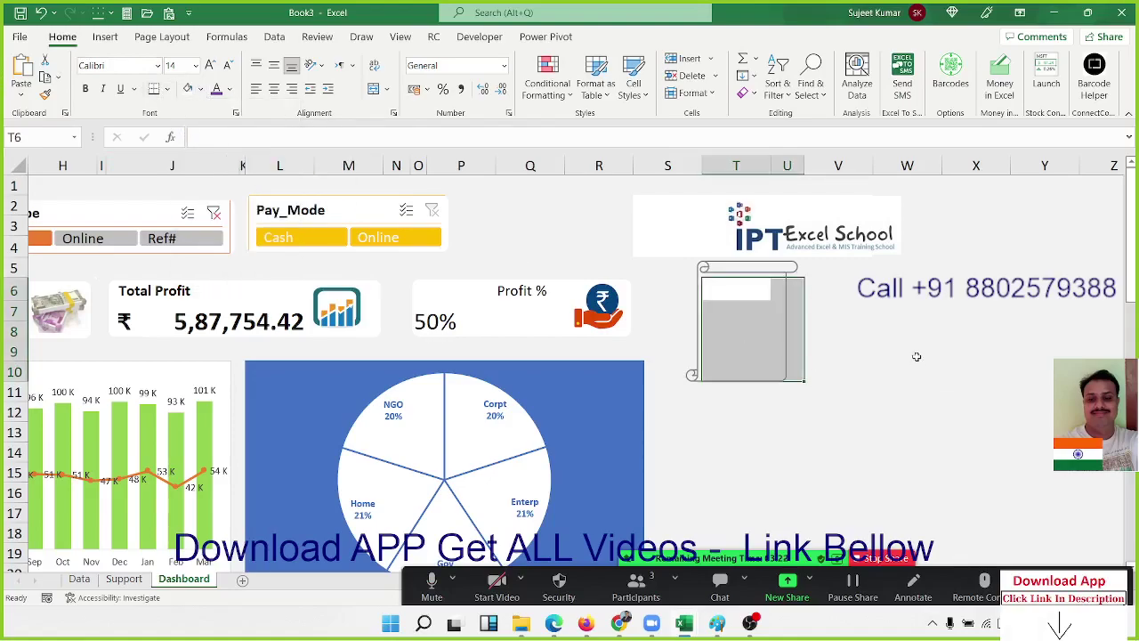
Widen the scroll shape to the right and lower its top edge slightly
left_click(753, 324)
left_click(788, 331)
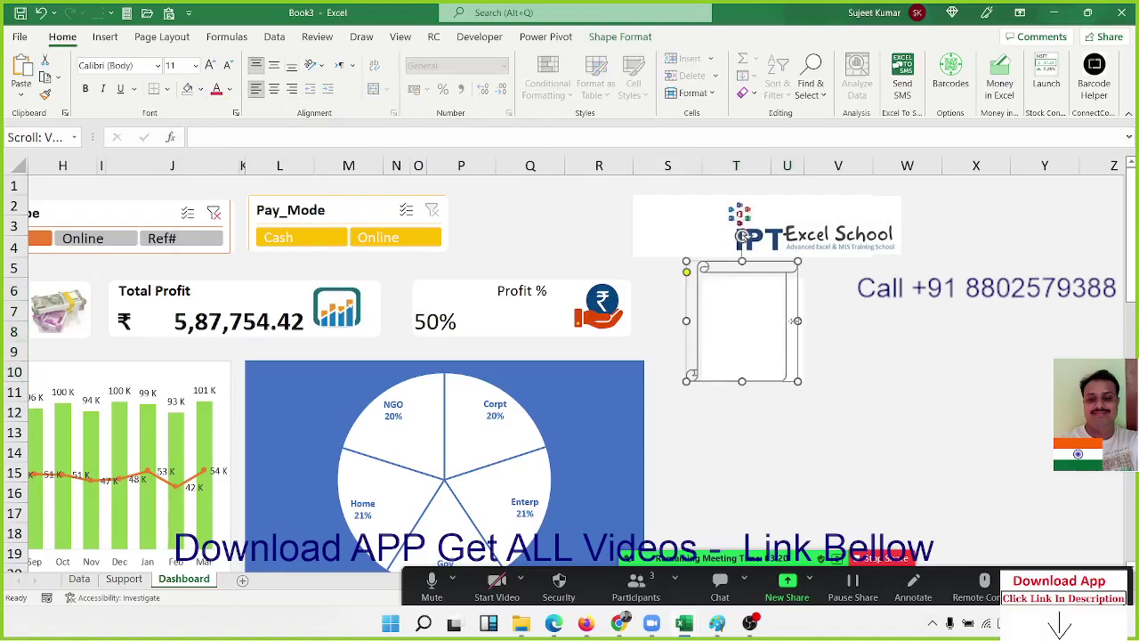
left_click_drag(796, 321, 816, 319)
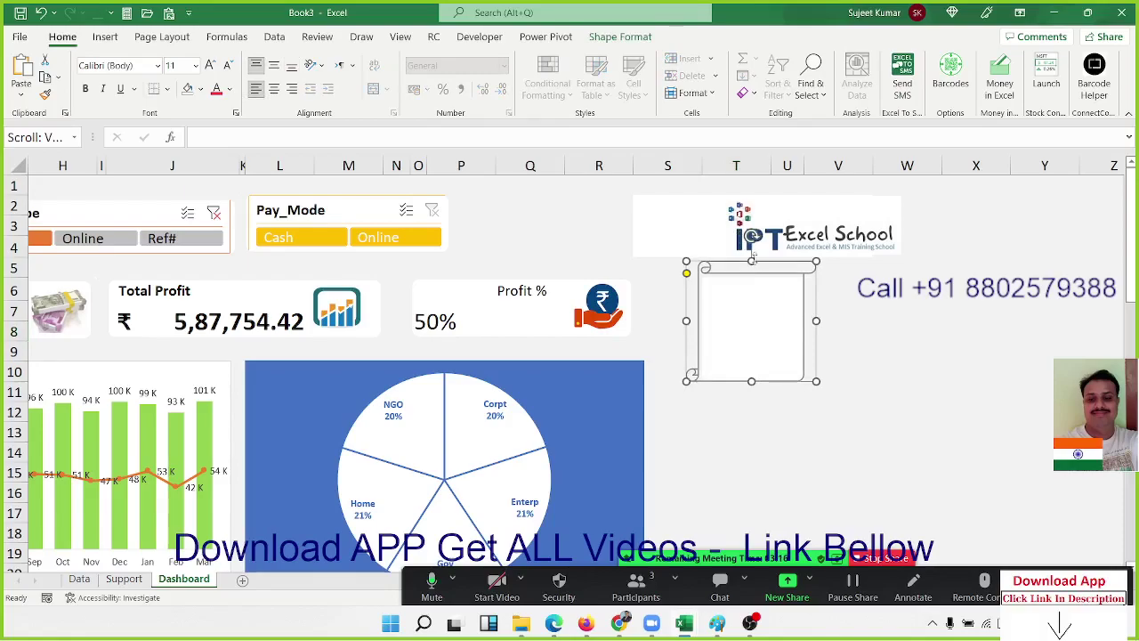
left_click_drag(752, 259, 748, 267)
Copy columns T:U into column W, narrow column V, and nudge the duplicate scroll left
left_click(774, 319)
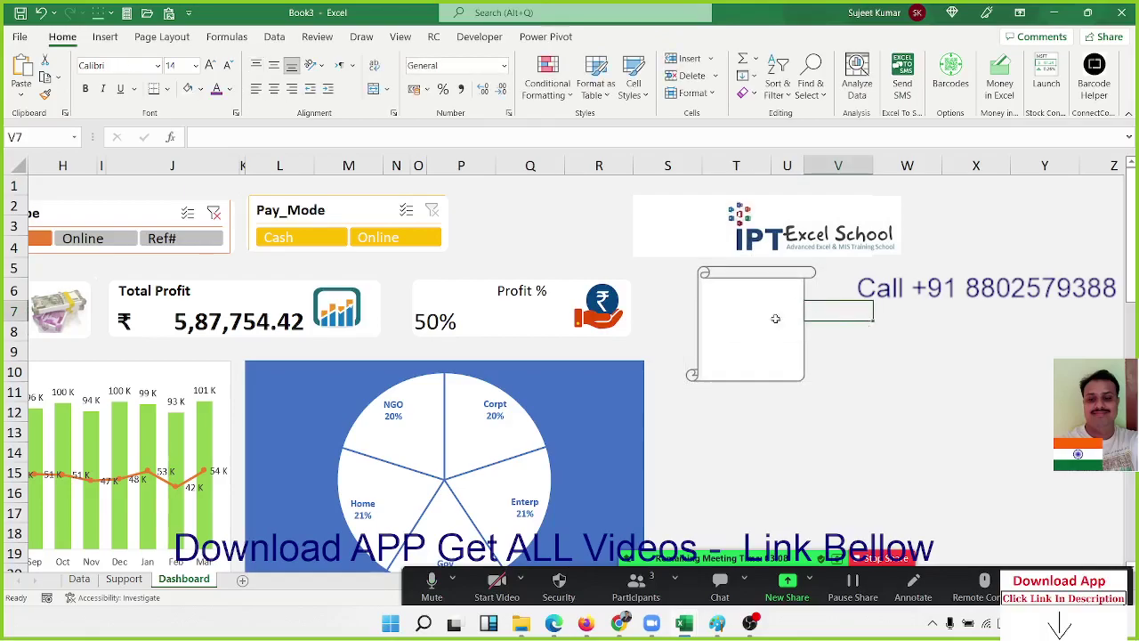
left_click_drag(736, 165, 784, 173)
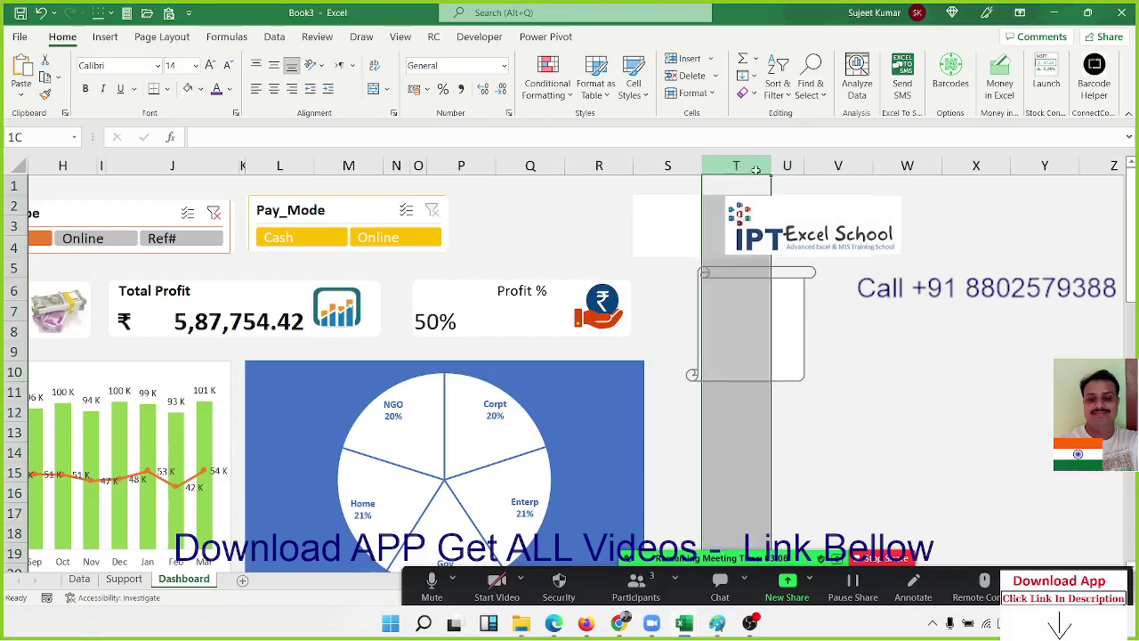
key("ctrl+c")
left_click(903, 165)
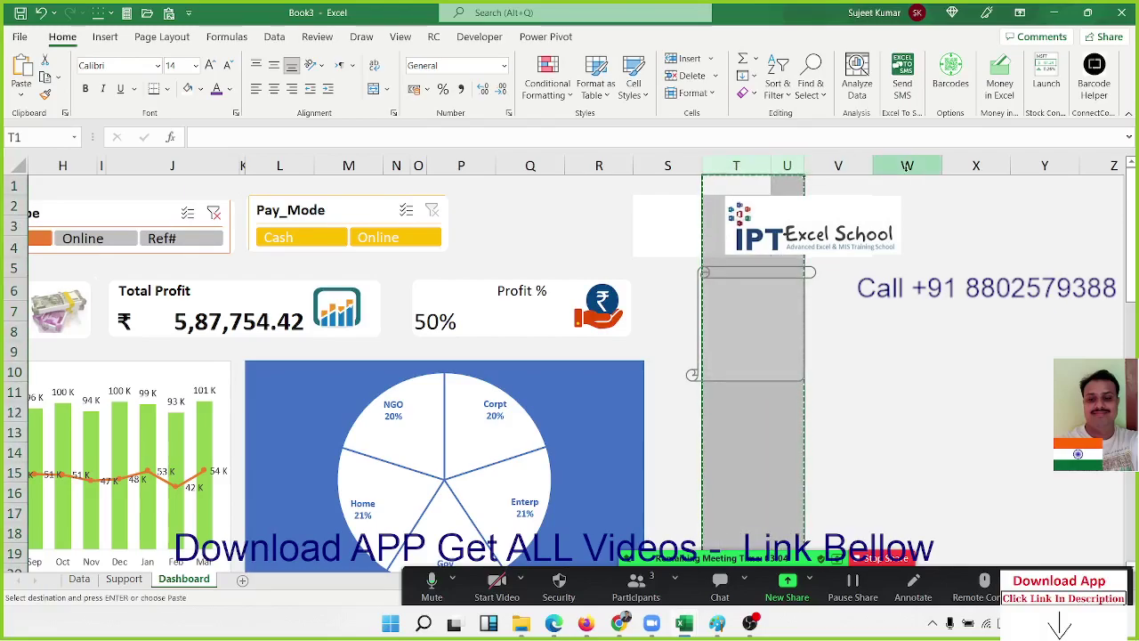
key("ctrl+v")
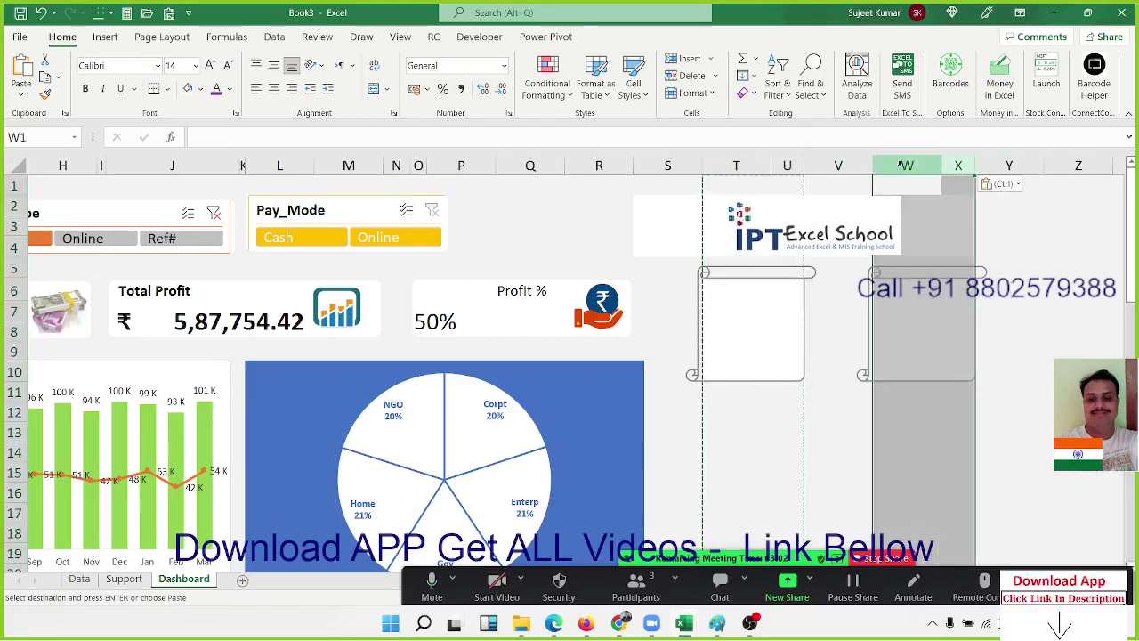
left_click(862, 323)
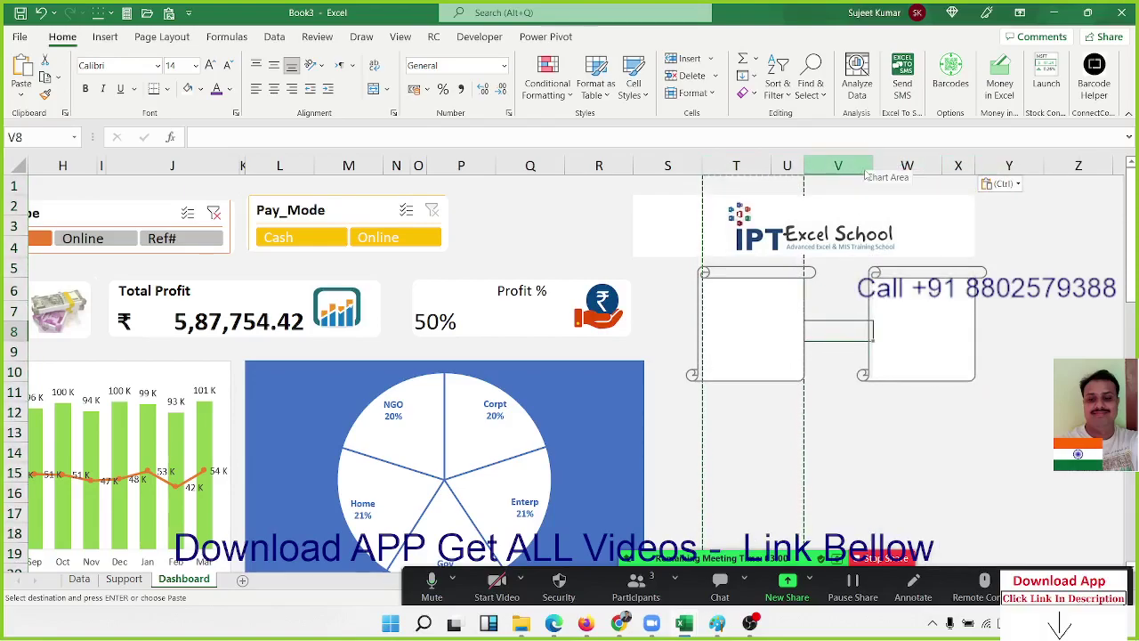
left_click_drag(868, 168, 815, 181)
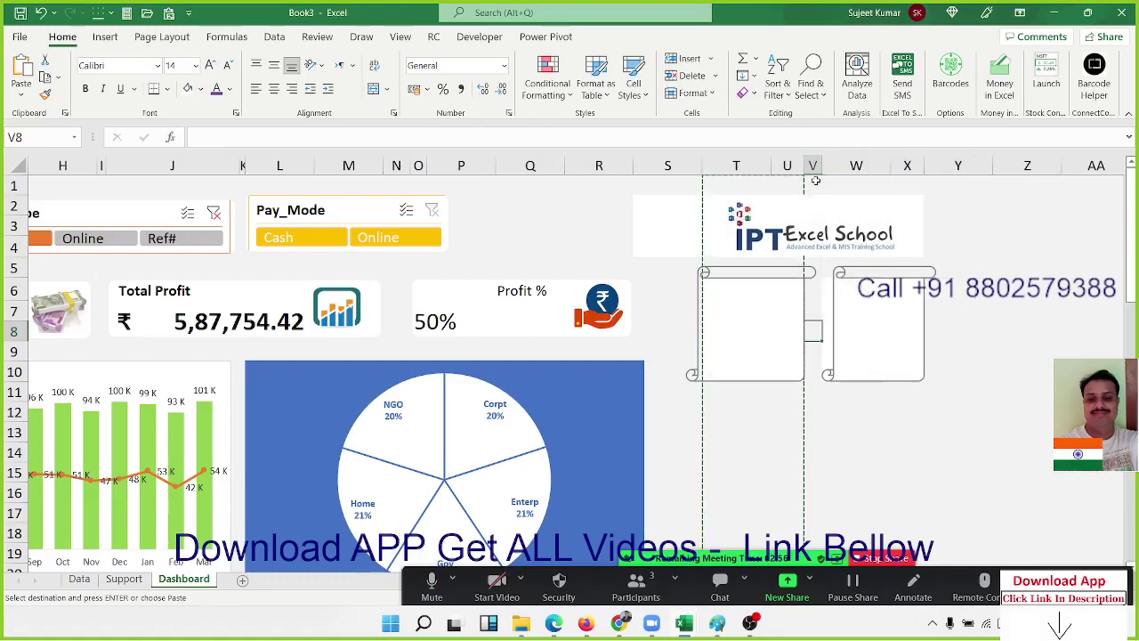
left_click(835, 326)
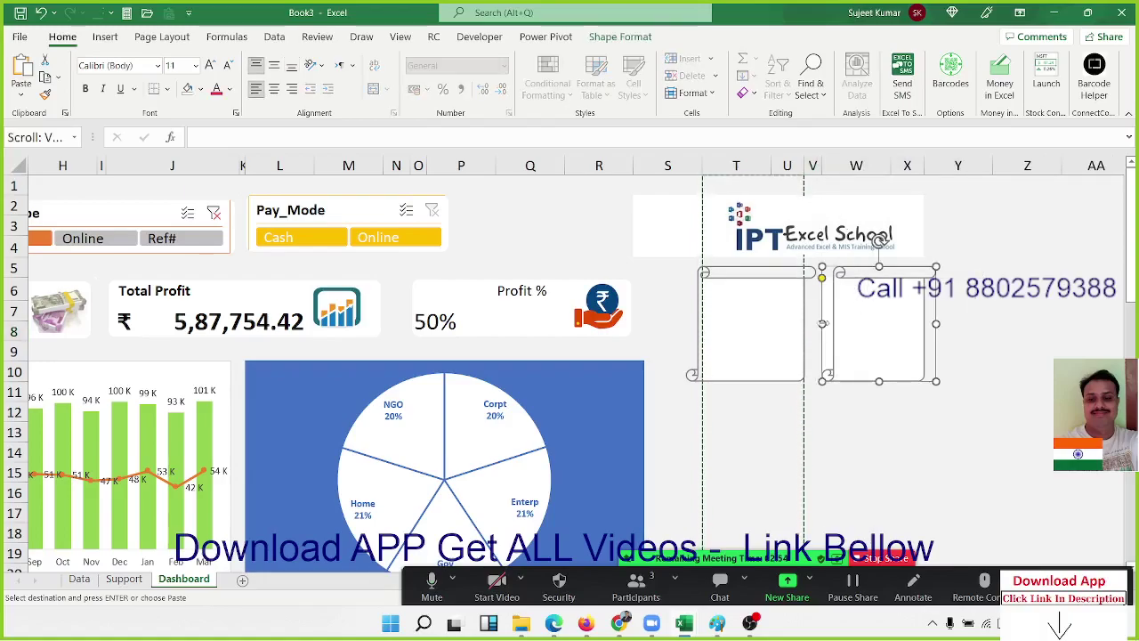
left_click_drag(821, 323, 810, 323)
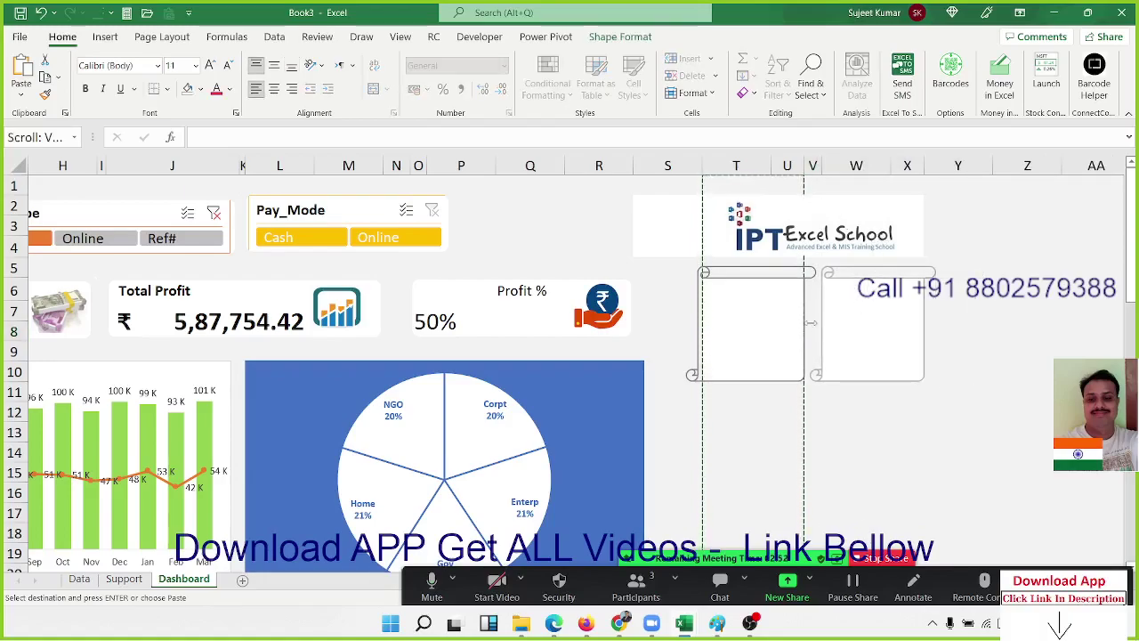
Head the first scroll 'Top Product' and merge T7:U7 and T8:U8
left_click(879, 459)
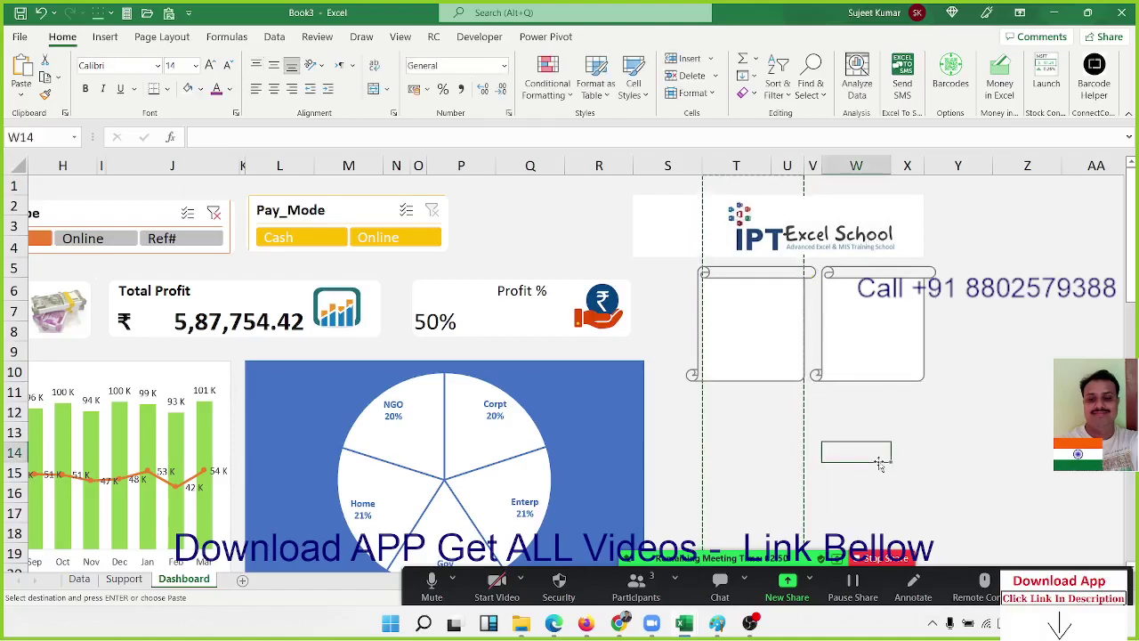
left_click(759, 309)
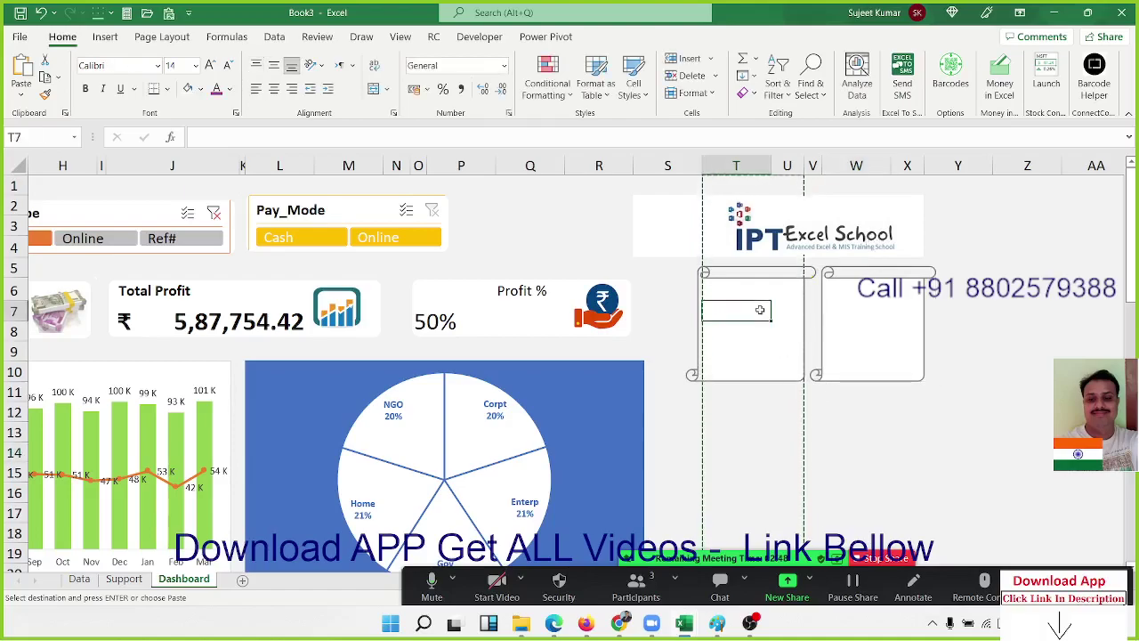
key("Escape")
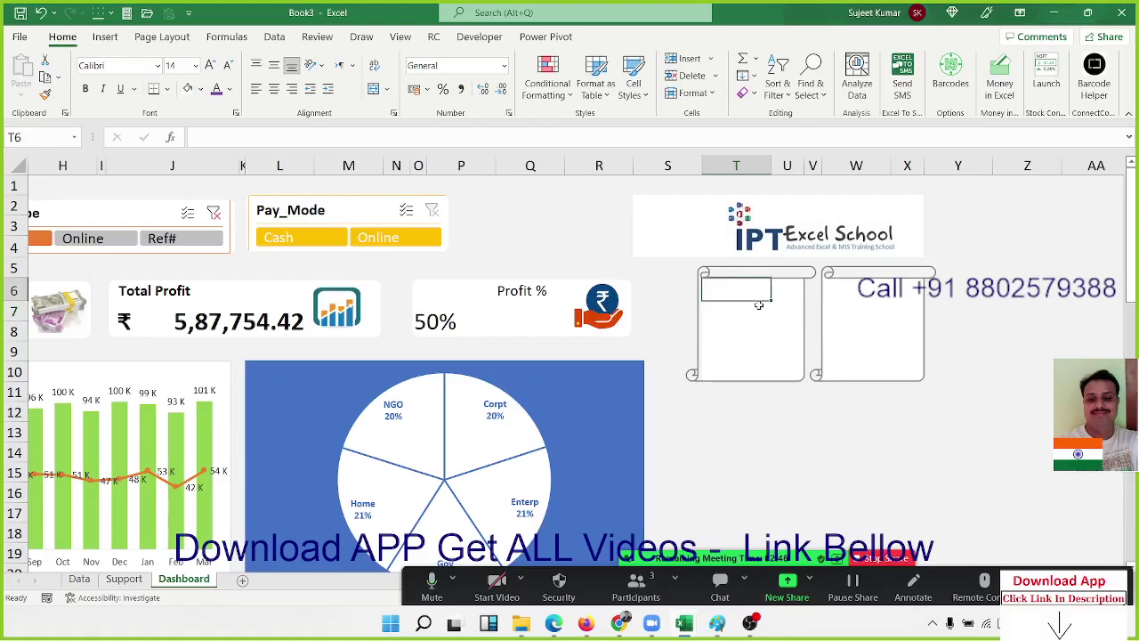
left_click_drag(759, 305, 759, 305)
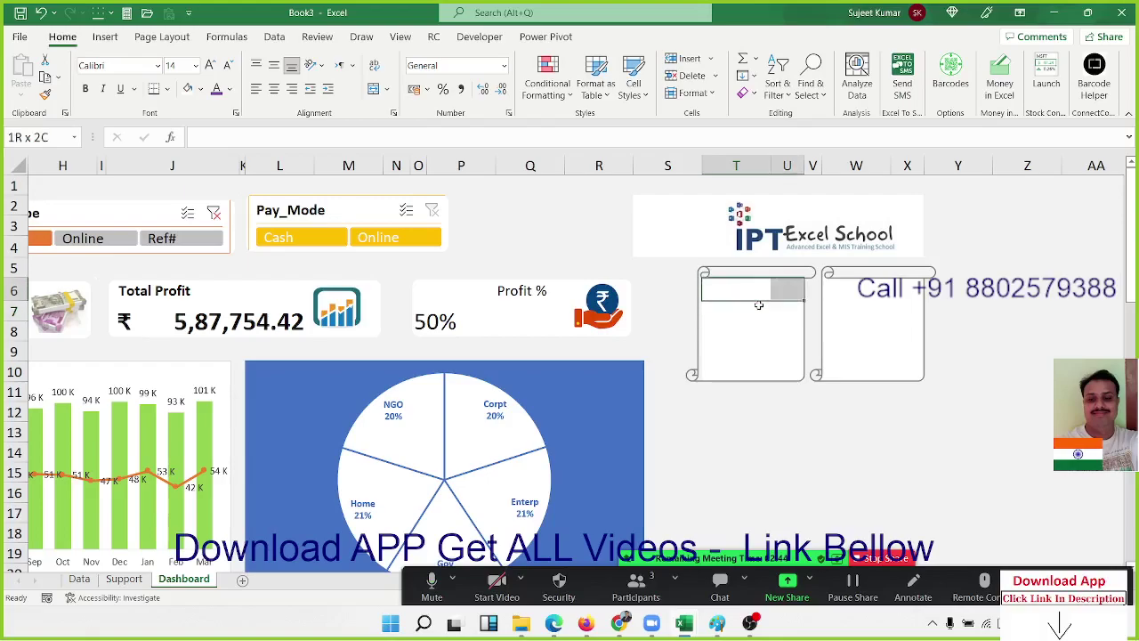
type("Top Pro")
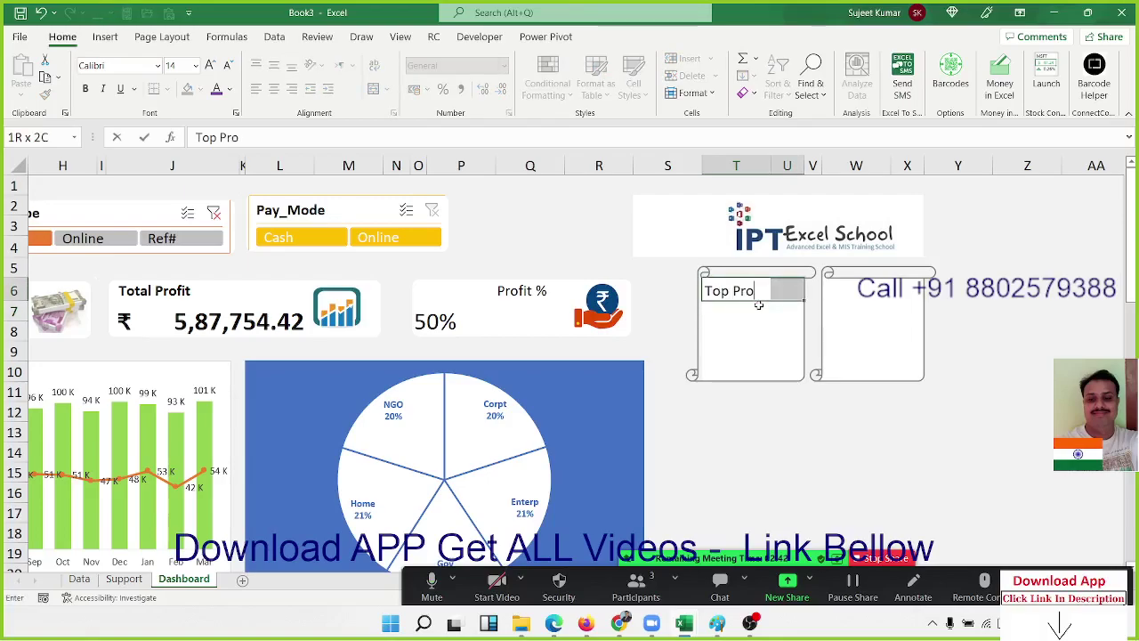
type("duct")
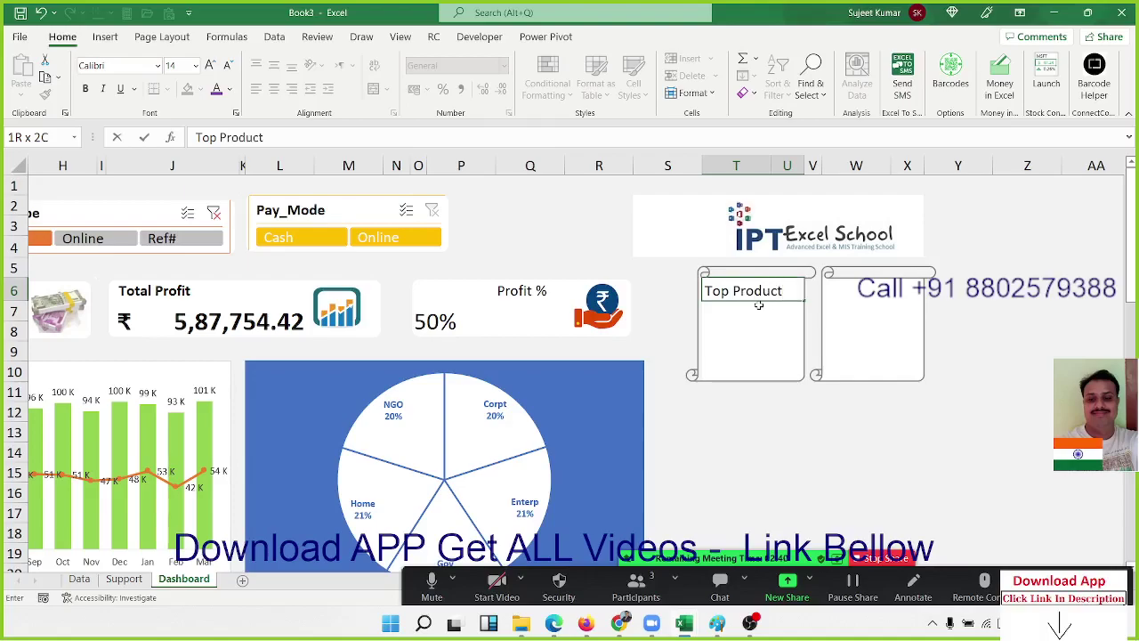
key("Return")
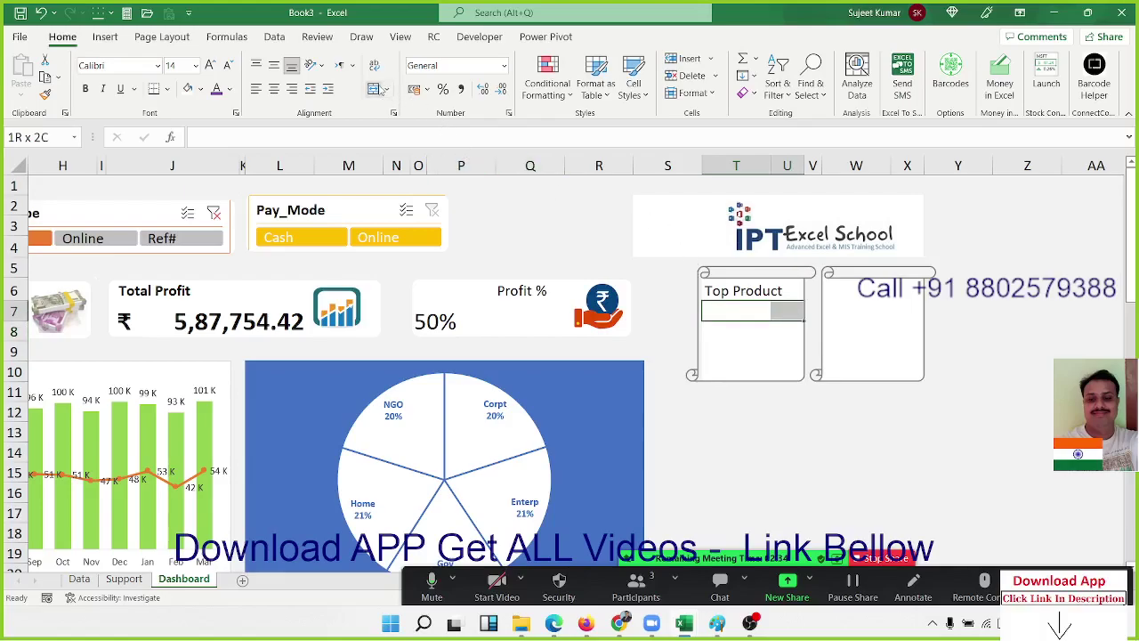
left_click(374, 88)
left_click(723, 338)
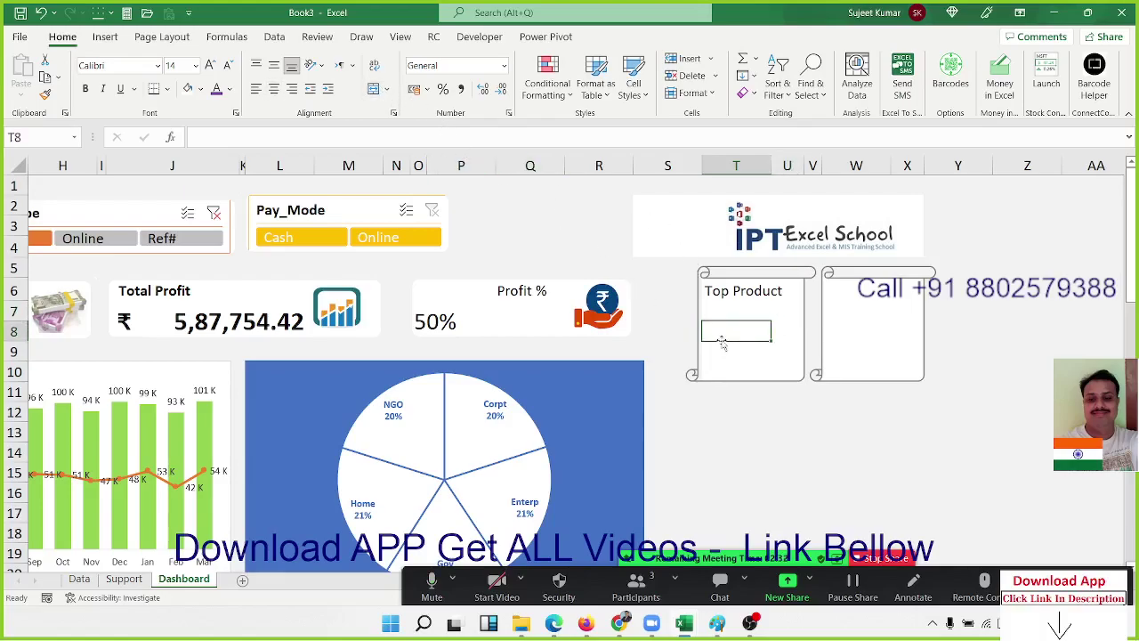
key("shift+Right")
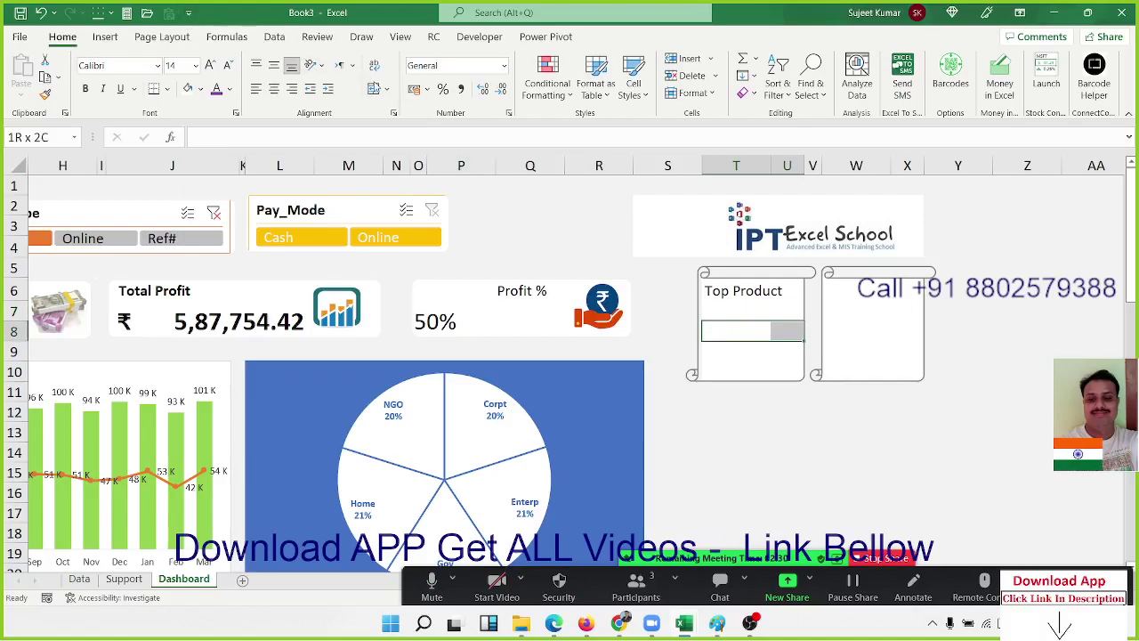
left_click(374, 88)
Head the second scroll 'Top Catagory' in merged W6:X6, and merge W7:X7 and W8:X8
left_click(843, 294)
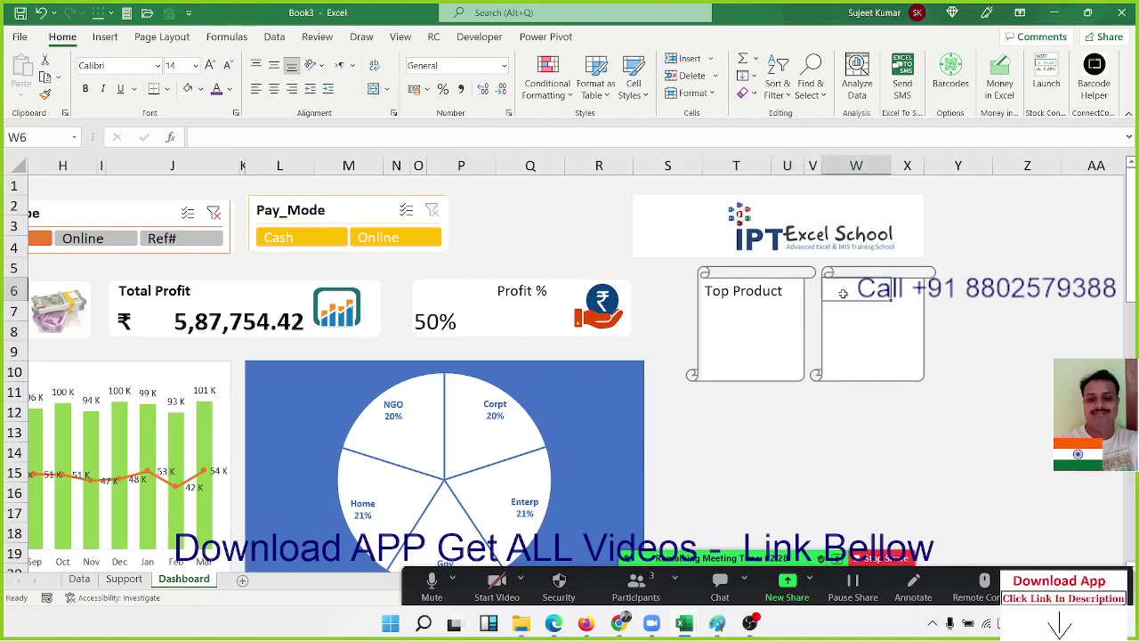
key("shift+Right")
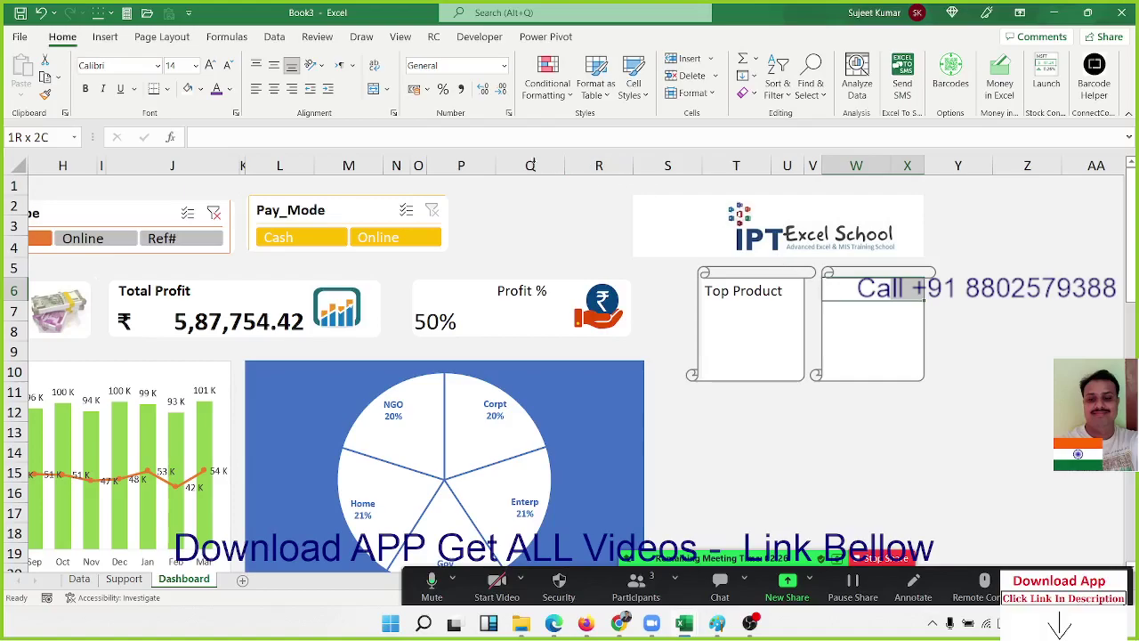
left_click(374, 88)
type("T")
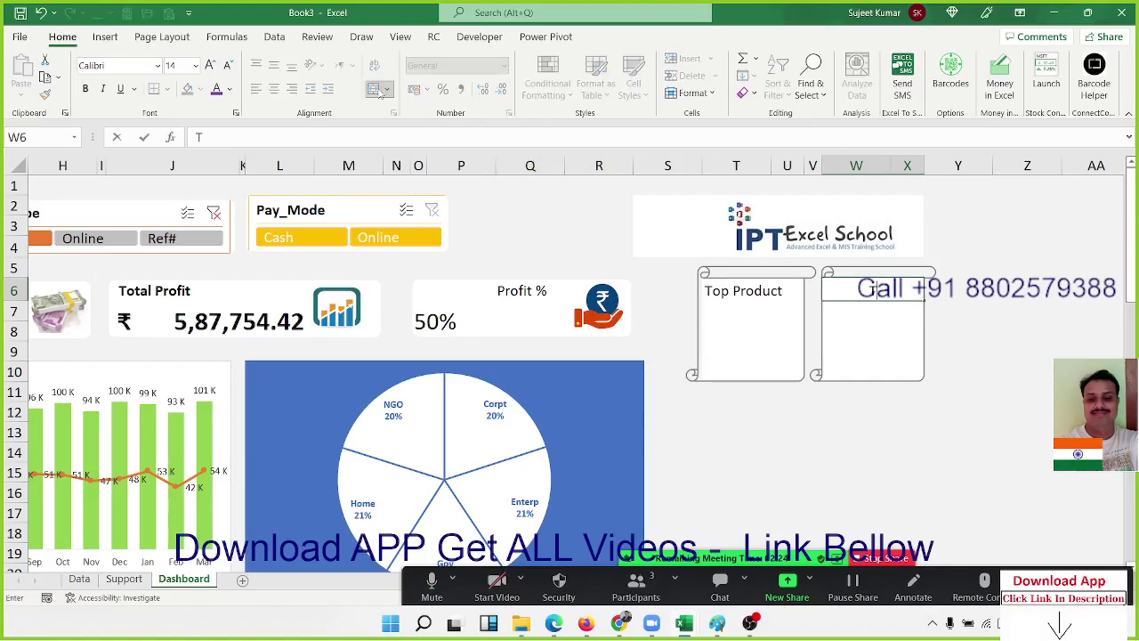
type("op")
type(" Ca")
type("ta")
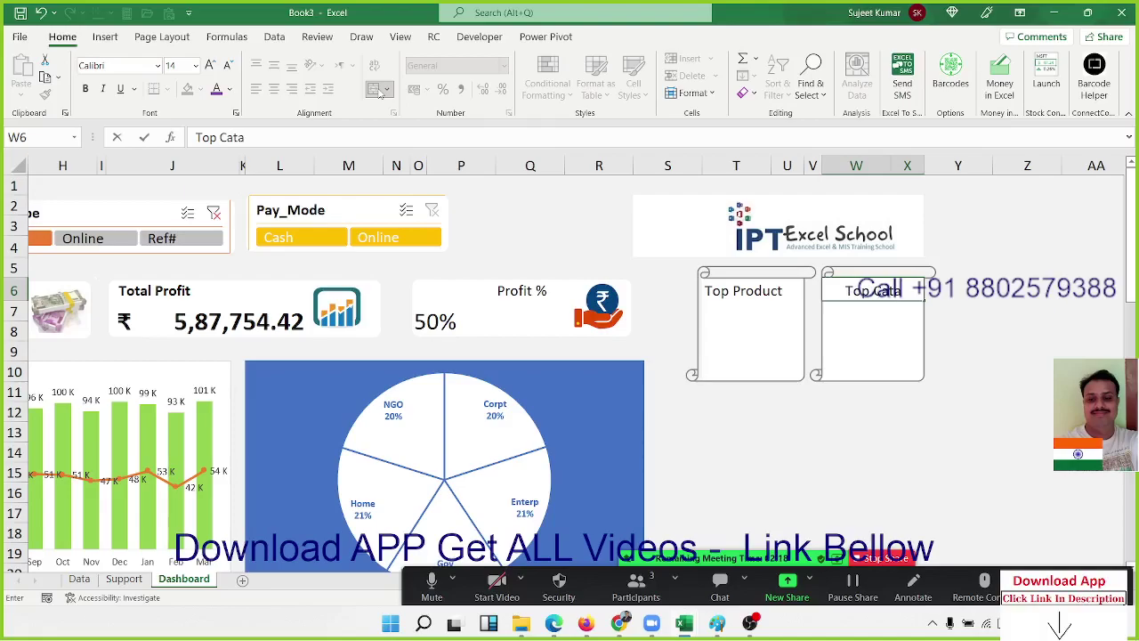
type("g")
type("ory")
key("Return")
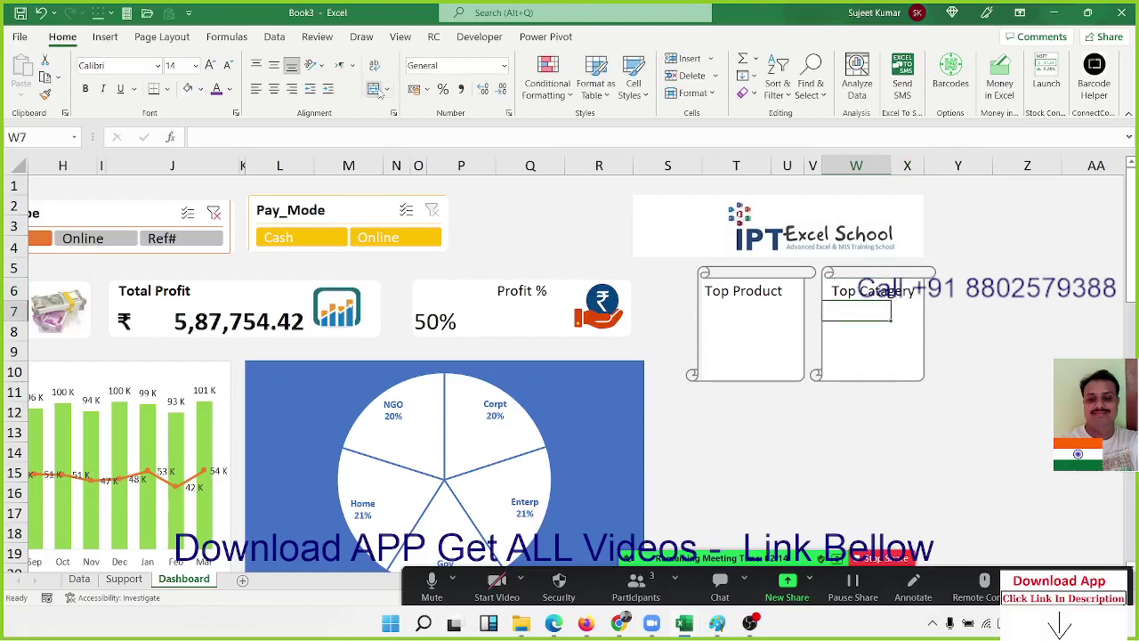
left_click_drag(856, 310, 907, 309)
left_click(374, 89)
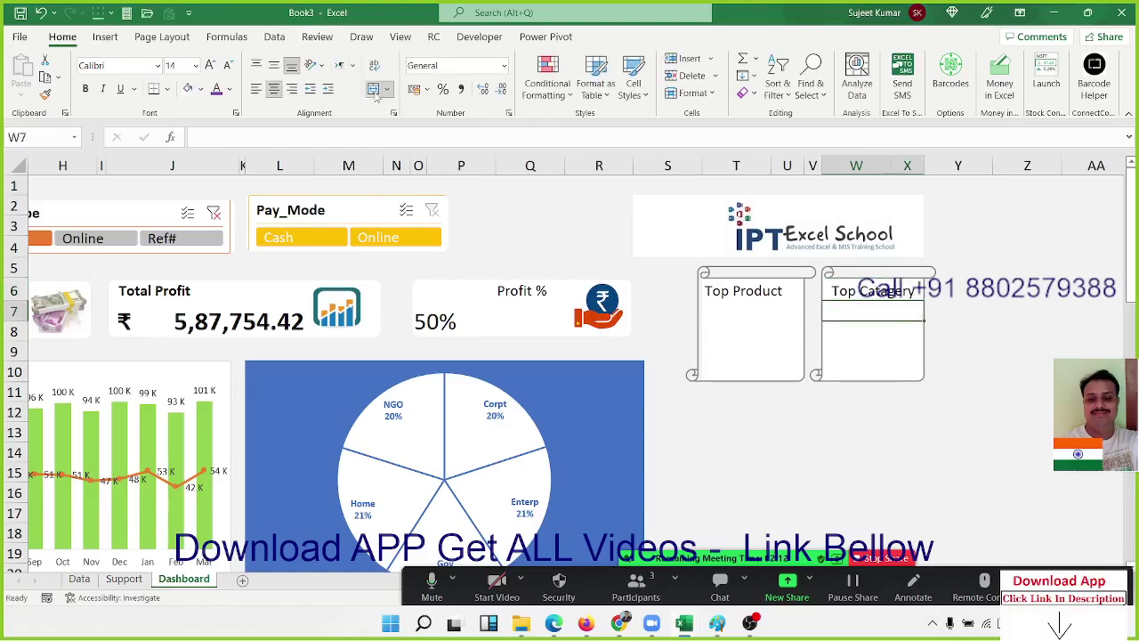
key("Down")
key("shift+Right")
left_click(375, 96)
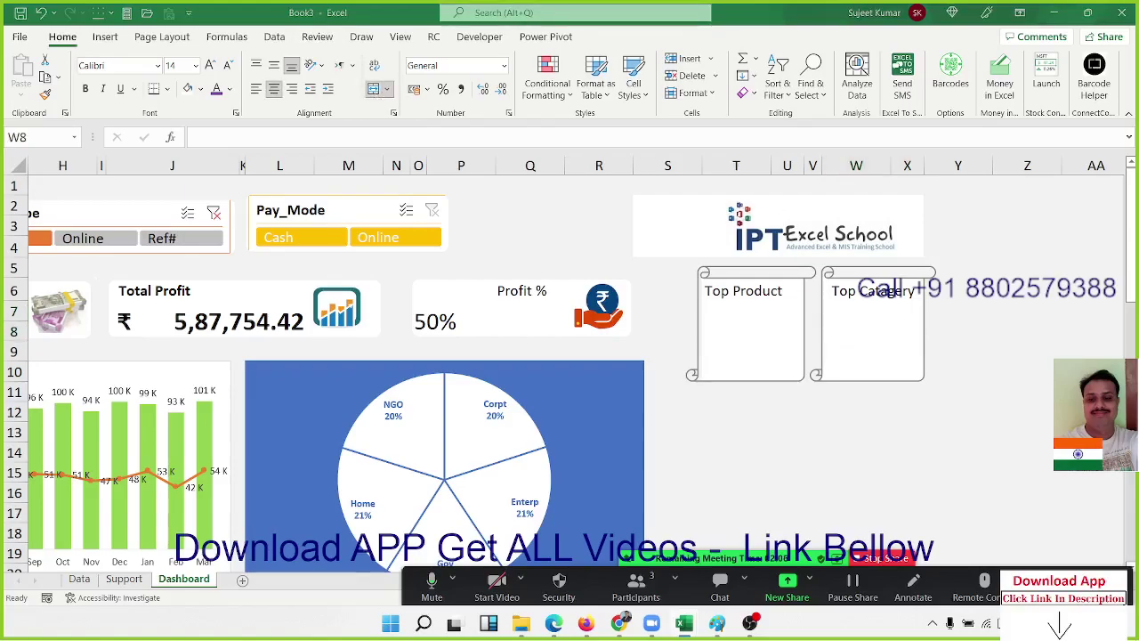
Paste a gold medal picture into each of the Top Product and Top Category cards
left_click(745, 346)
key("ctrl+v")
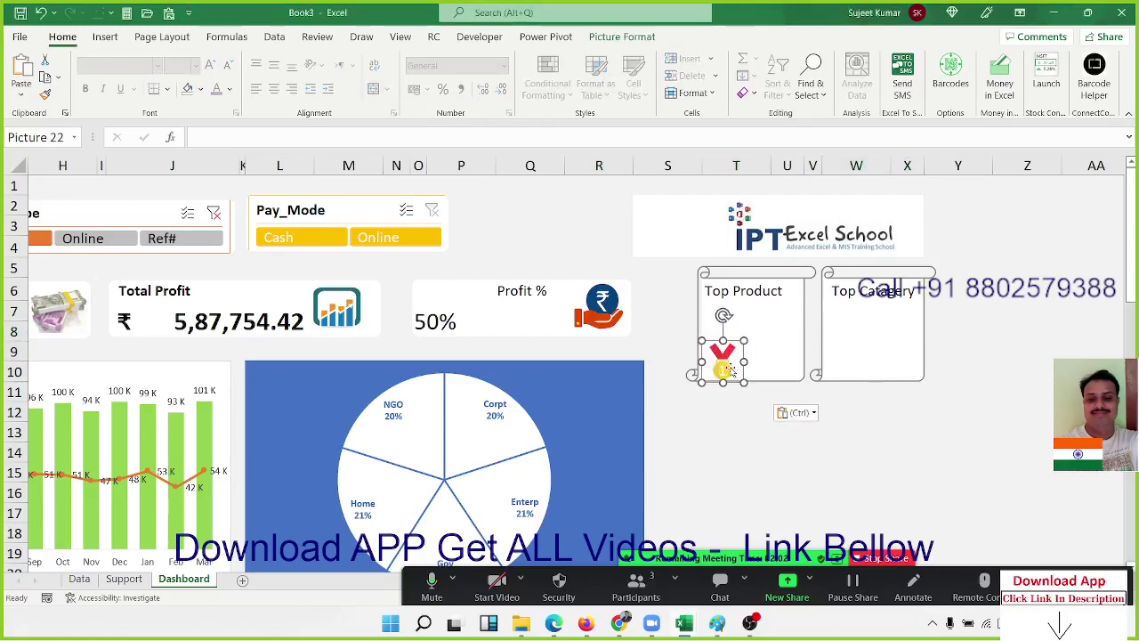
key("Right")
key("Right")
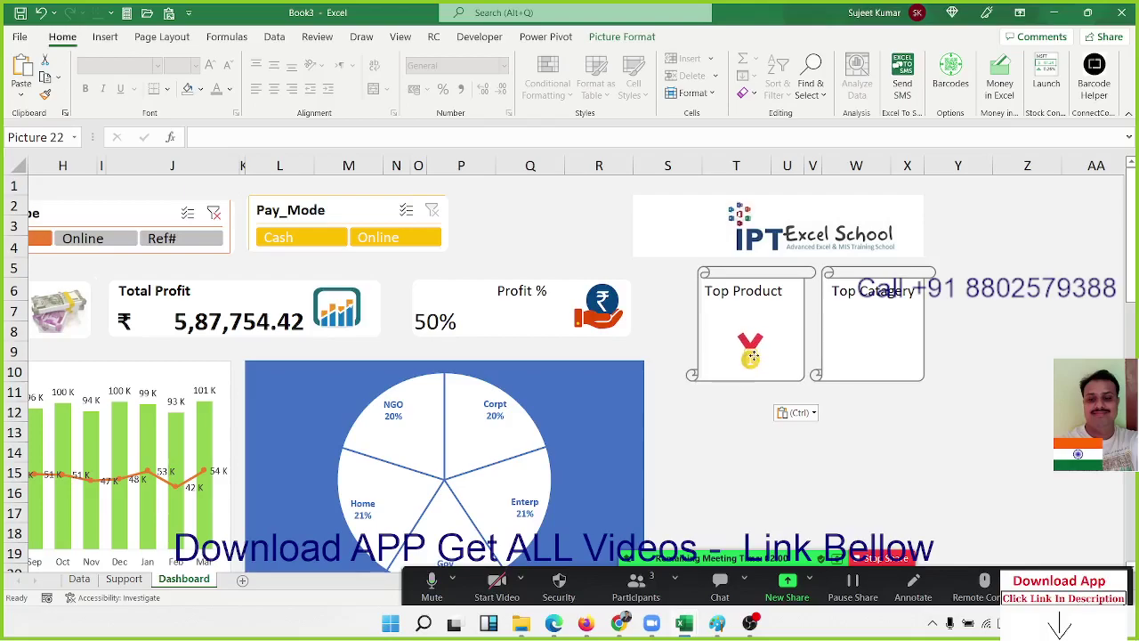
key("Right")
key("Right")
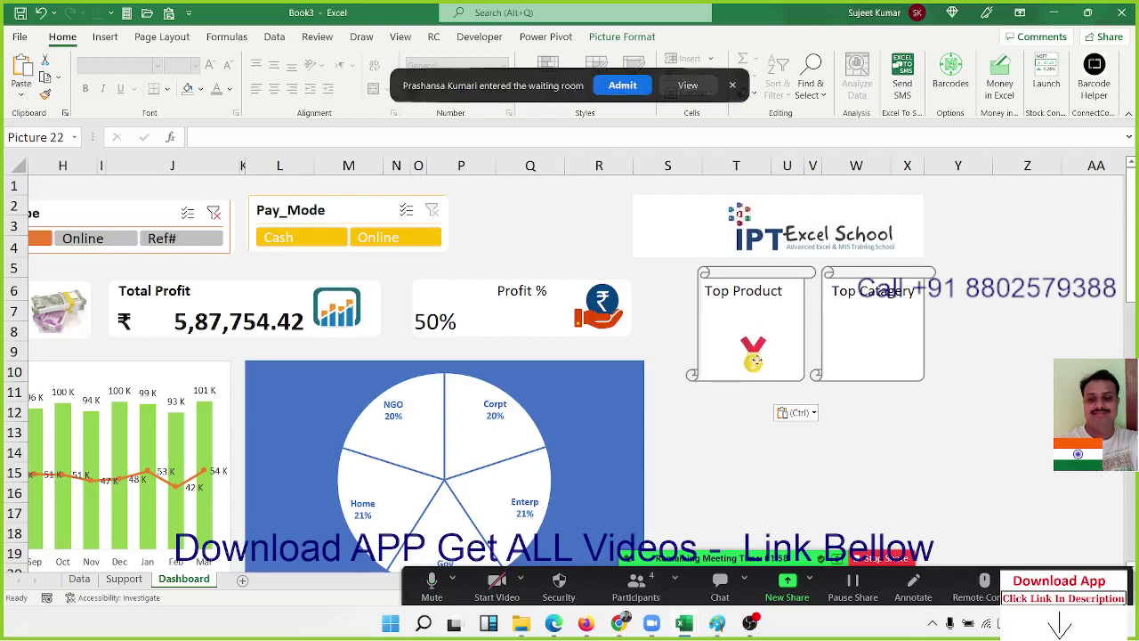
left_click(753, 360)
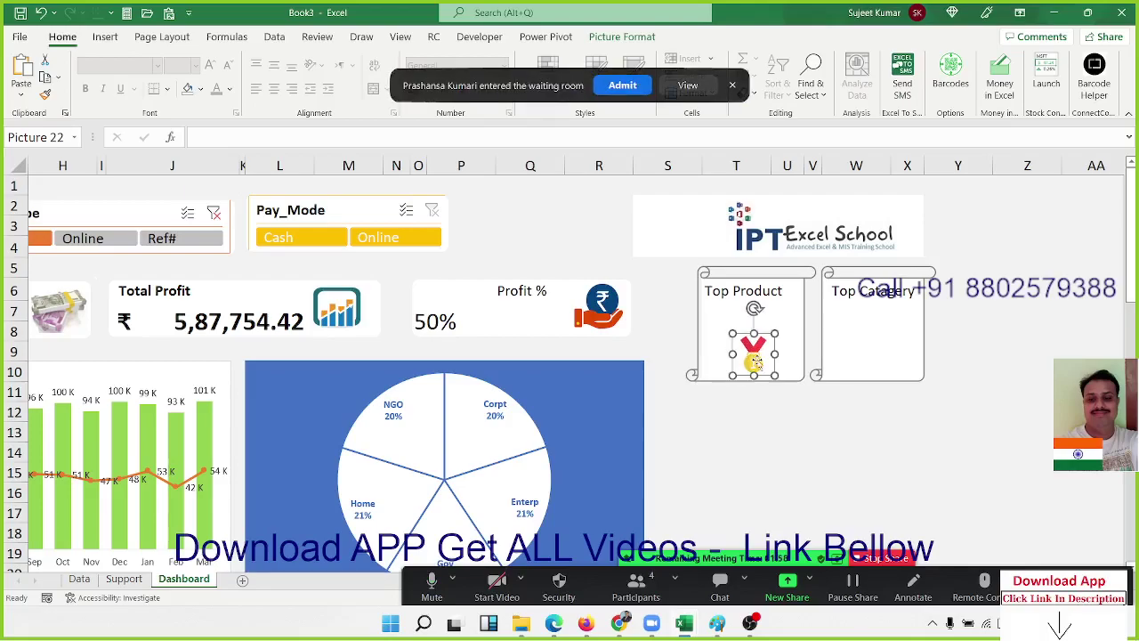
left_click(733, 86)
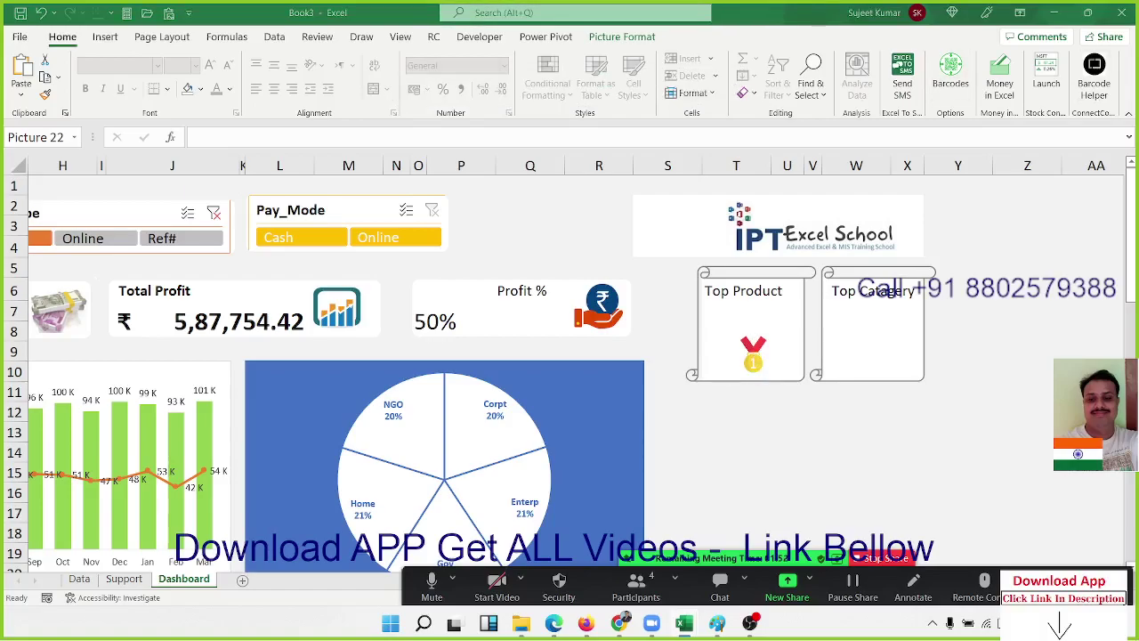
left_click(849, 349)
key("ctrl+v")
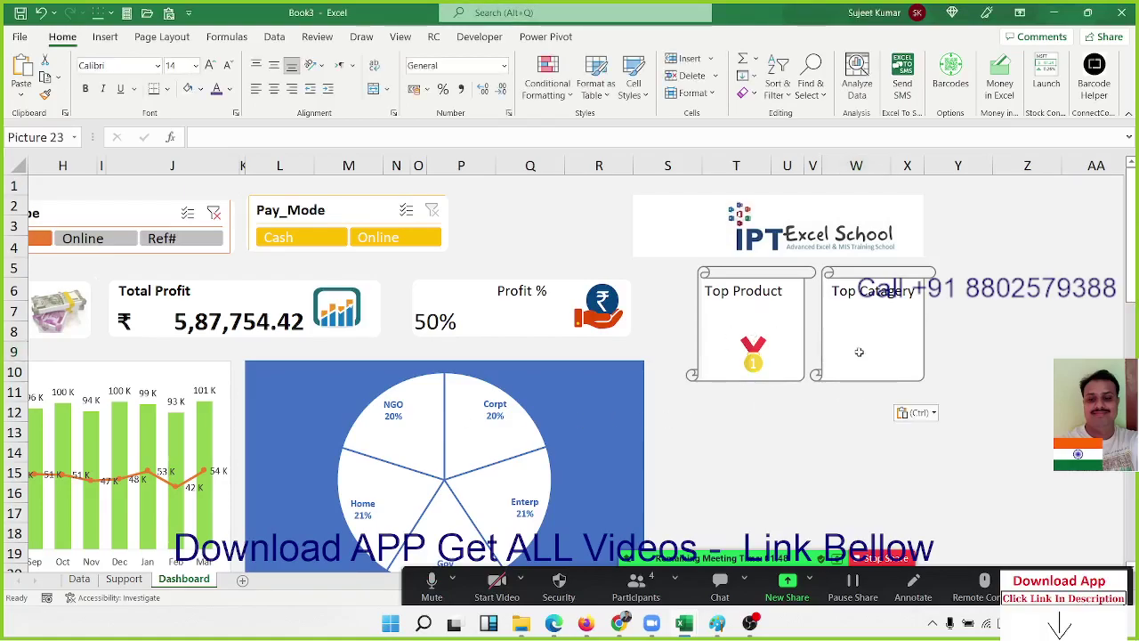
left_click_drag(846, 354, 872, 354)
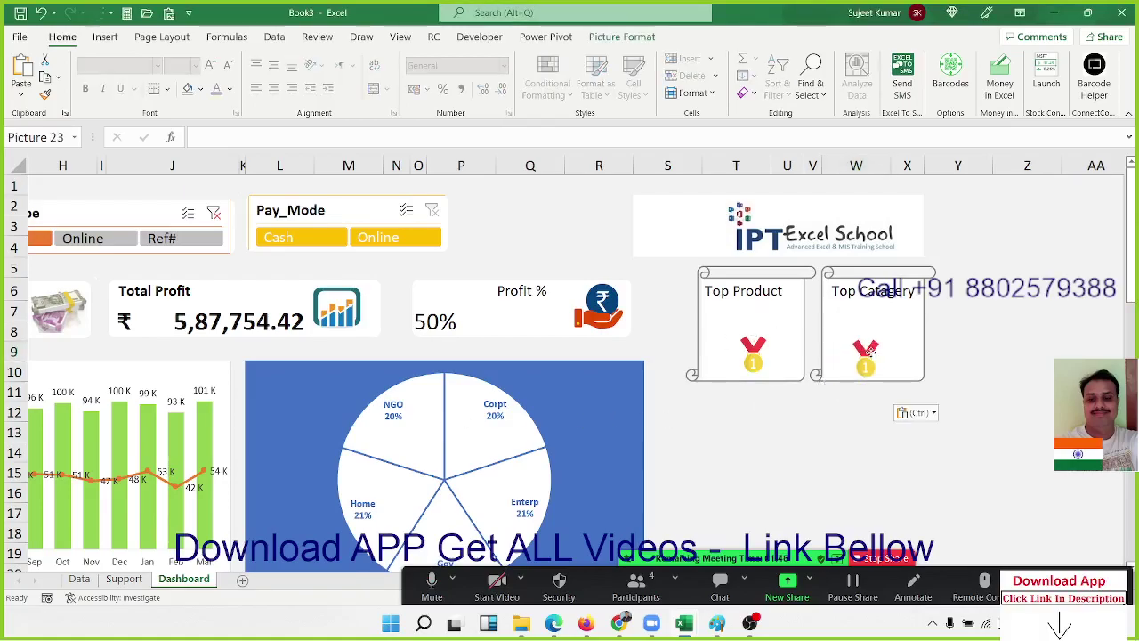
left_click(798, 426)
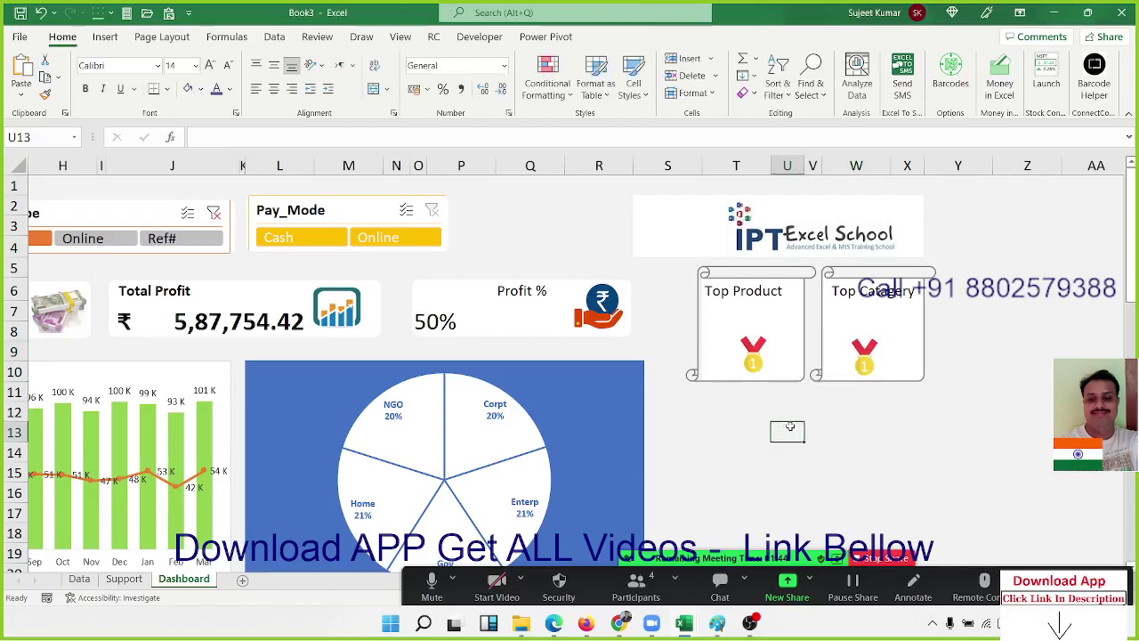
On the Support sheet, sort the category pivot by Sum of Amt, largest to smallest
left_click(124, 578)
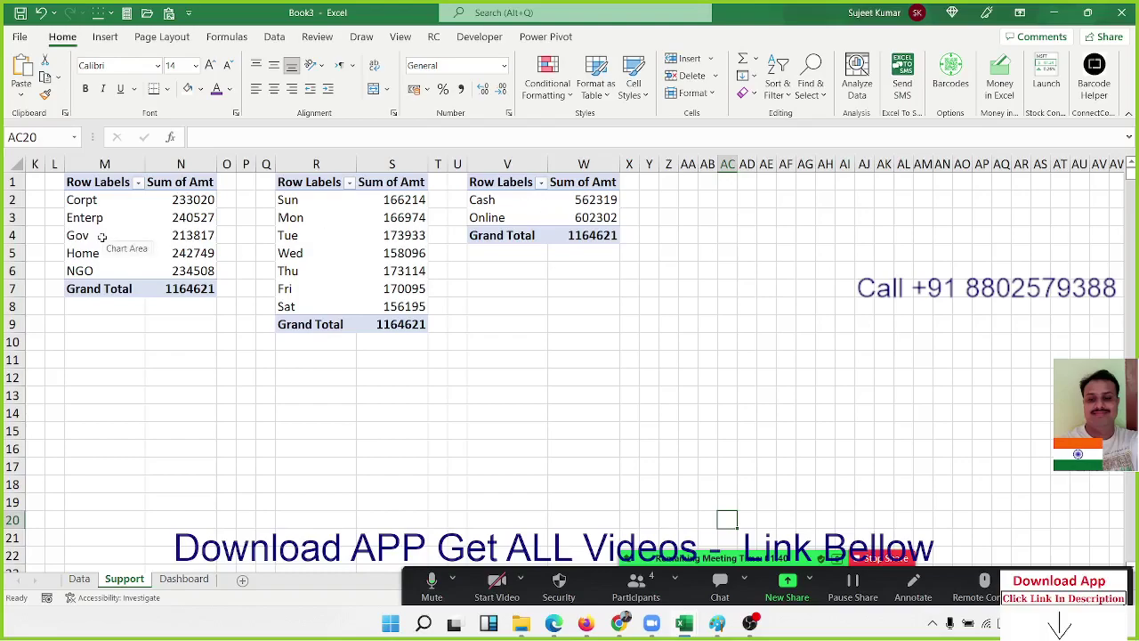
left_click(200, 200)
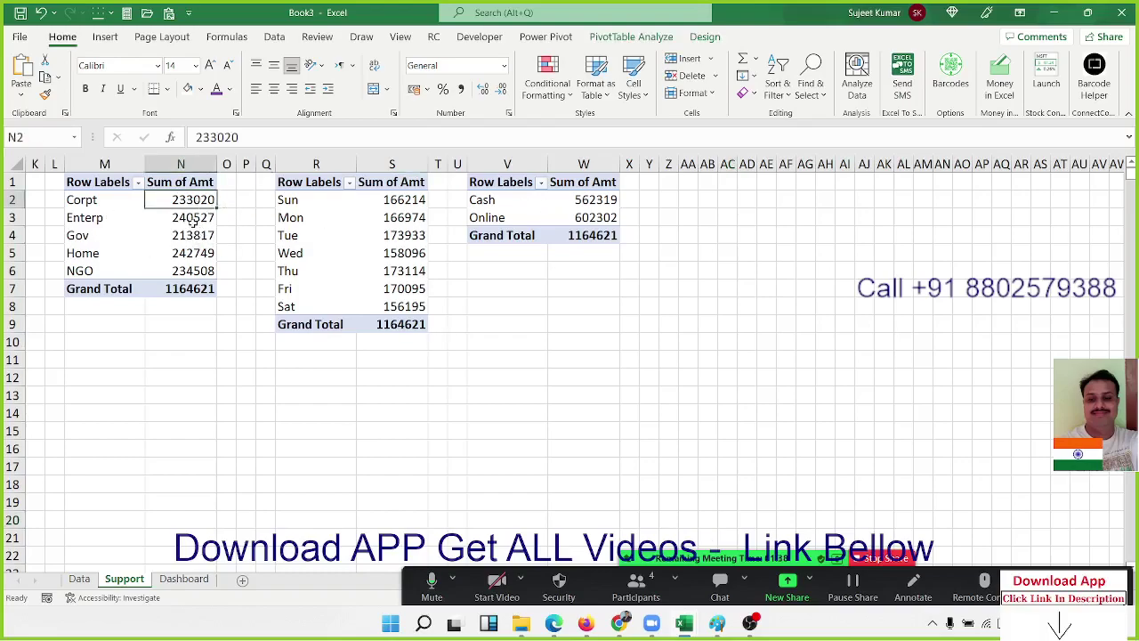
right_click(182, 201)
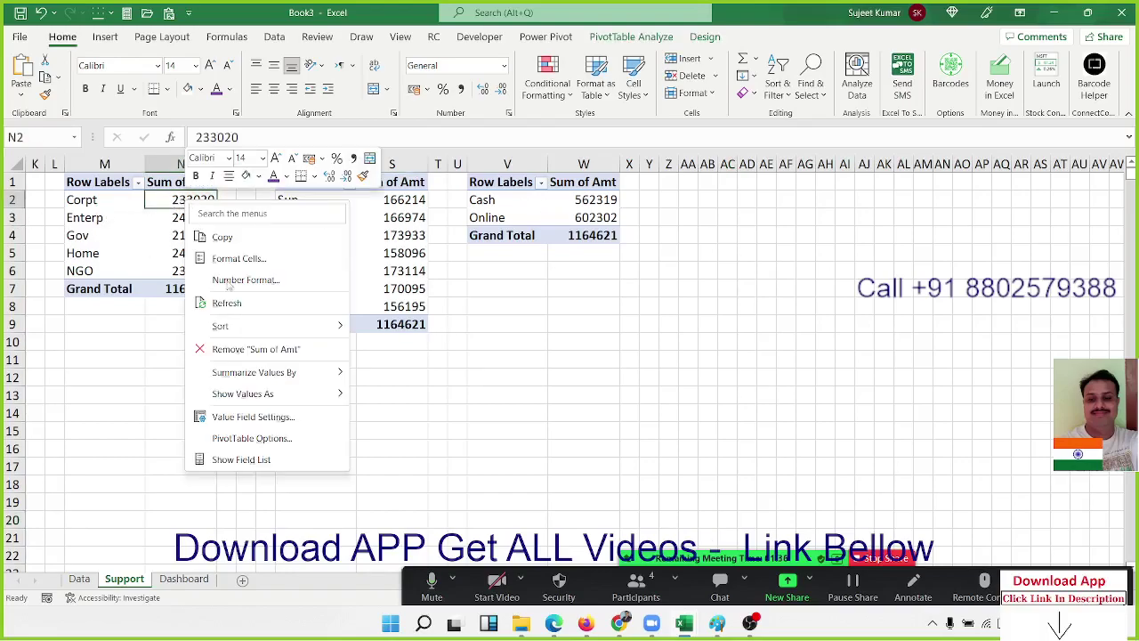
mouse_move(276, 325)
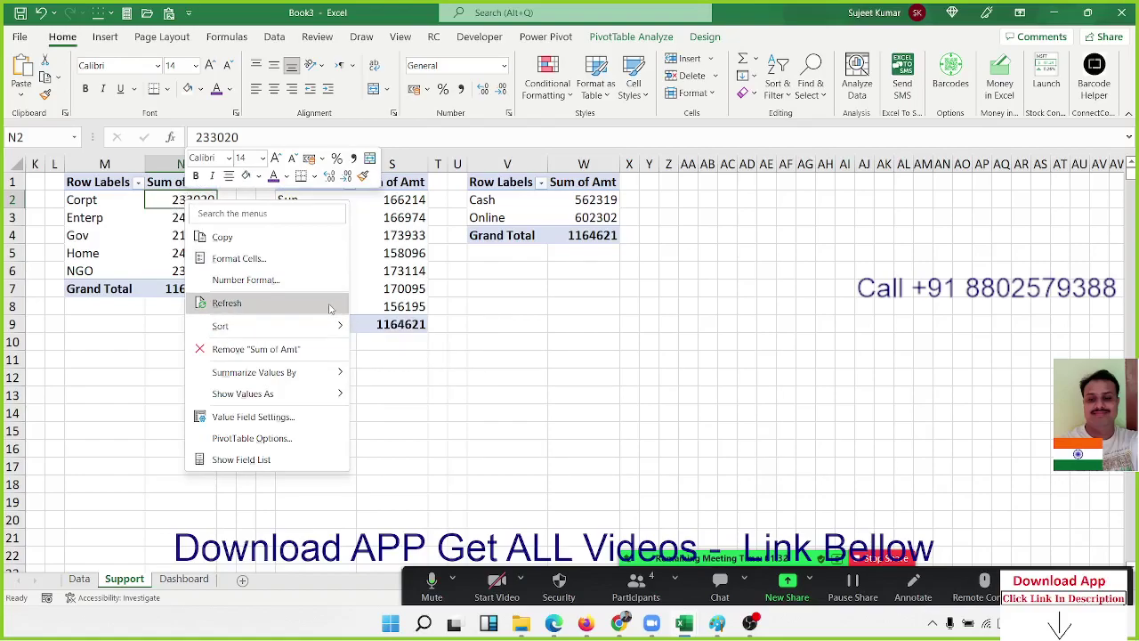
mouse_move(323, 326)
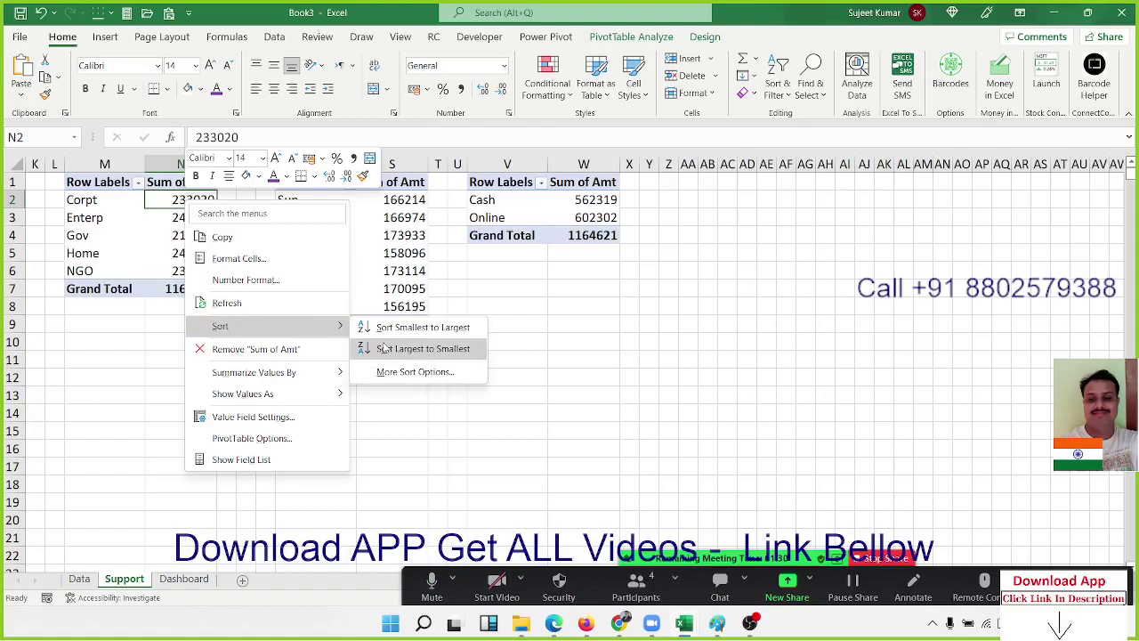
left_click(385, 348)
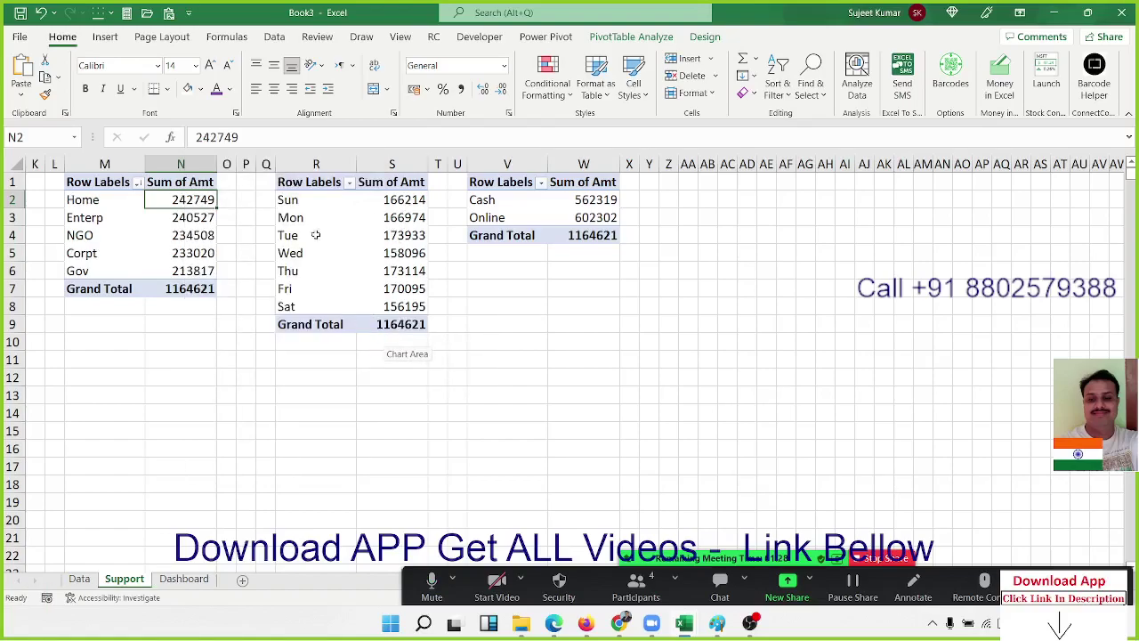
Look over the month, category, day and Pay Mode pivot tables on the Support sheet
scroll(356, 223, "down", 3)
scroll(320, 224, "up", 3)
key("Down")
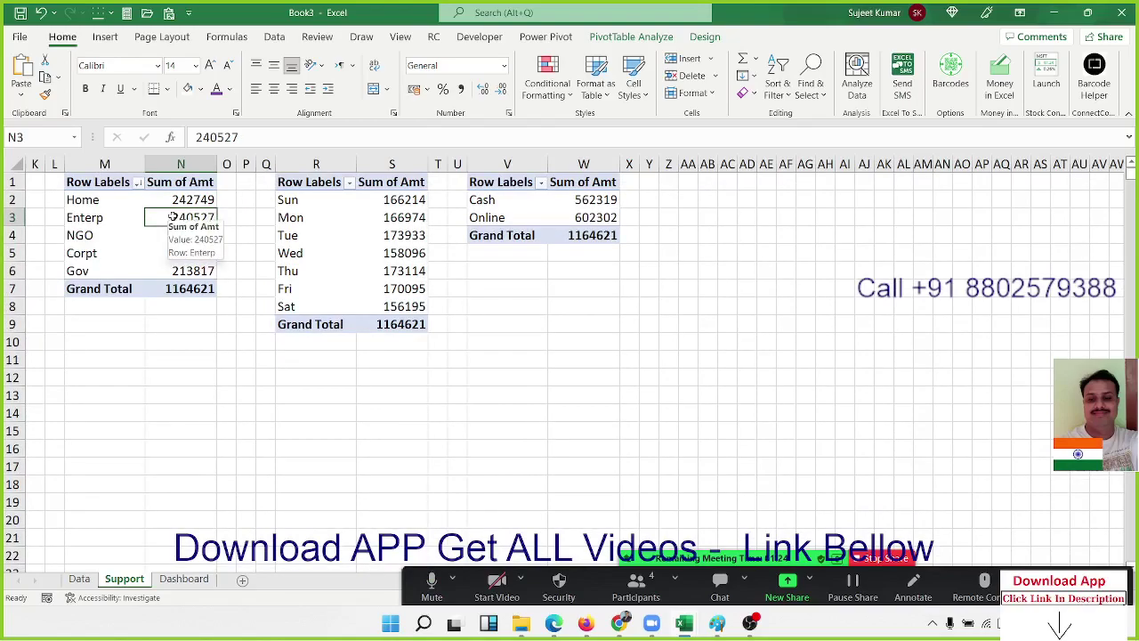
key("Up")
key("Left")
key("Left")
key("Left")
key("Left")
key("Left")
key("Left")
key("Left")
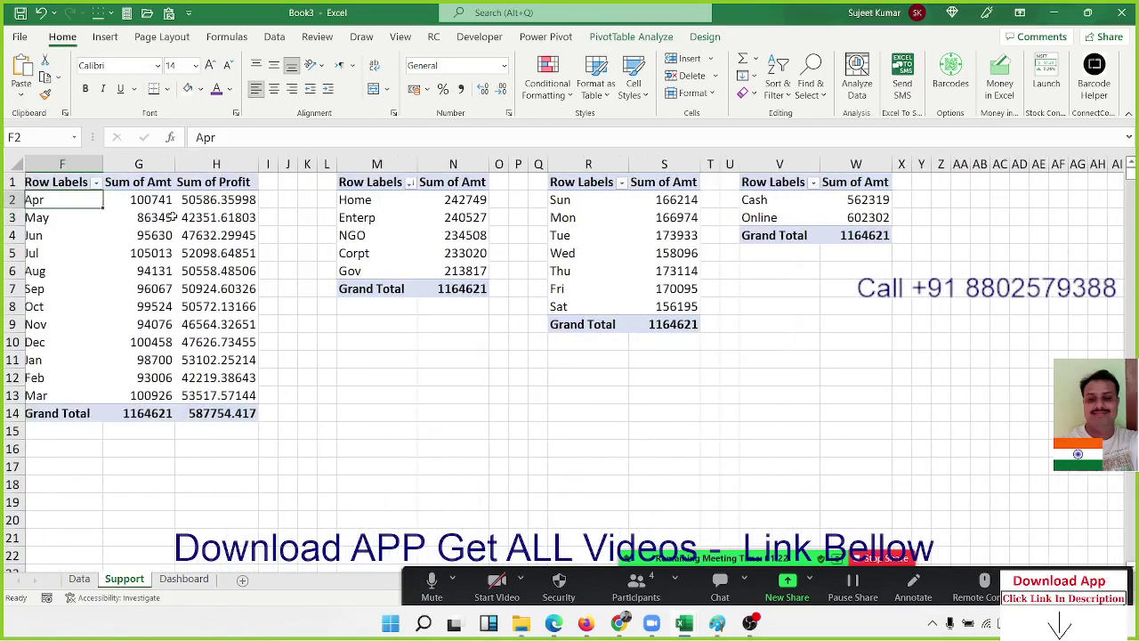
key("Left")
key("Left")
key("Left")
key("Left")
key("Right")
key("Right")
key("Right")
key("Right")
key("Right")
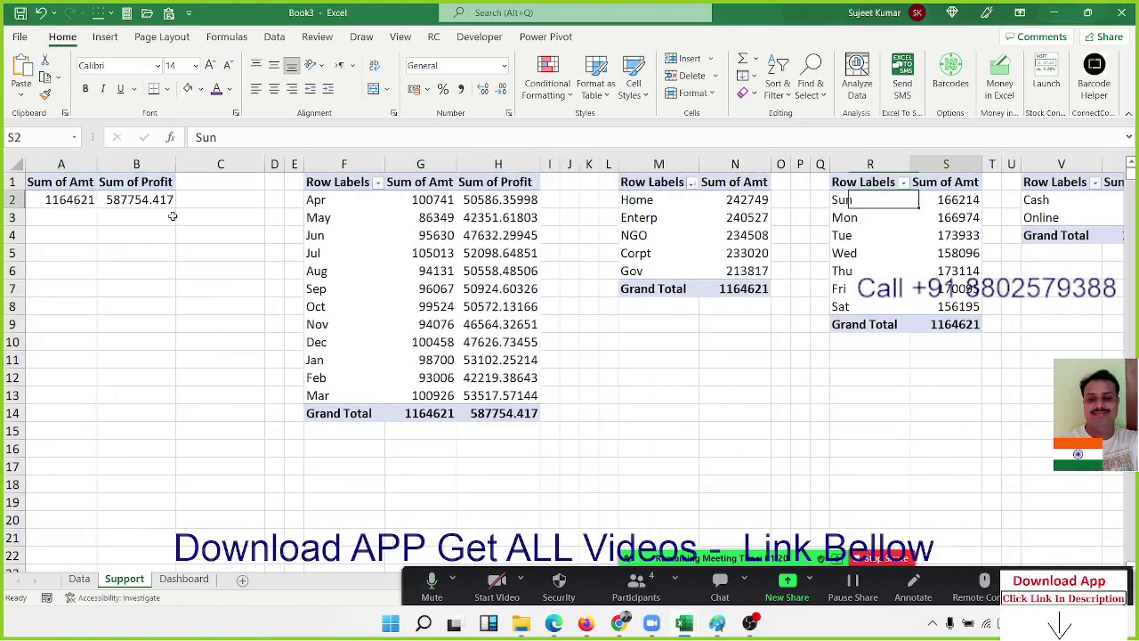
key("Right")
key("Right")
key("Right")
key("Right")
key("Right")
key("Right")
key("Right")
key("Right")
key("Right")
key("Right")
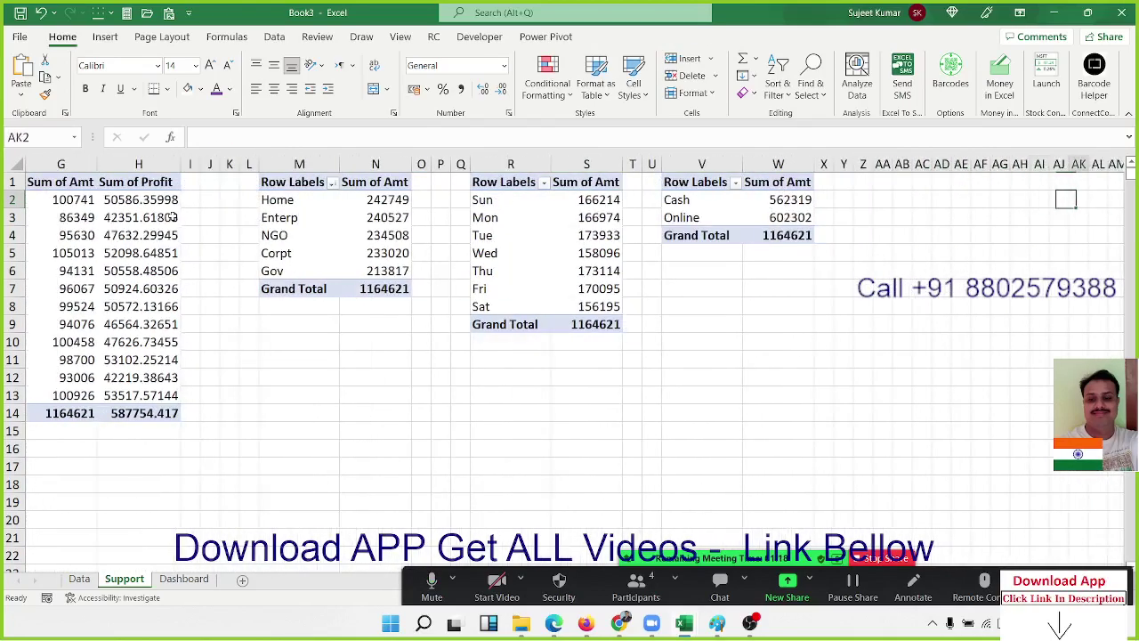
key("Right")
key("Right")
key("Right")
key("Right")
key("Right")
key("Right")
key("Right")
key("Left")
key("Left")
key("Left")
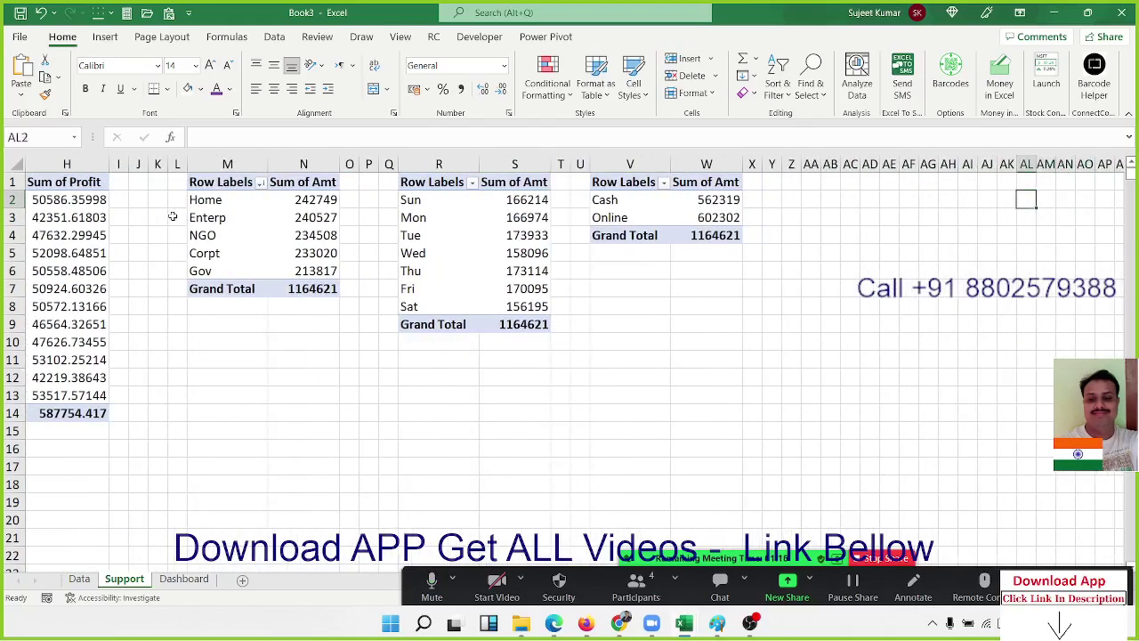
key("Left")
key("Left")
key("Left")
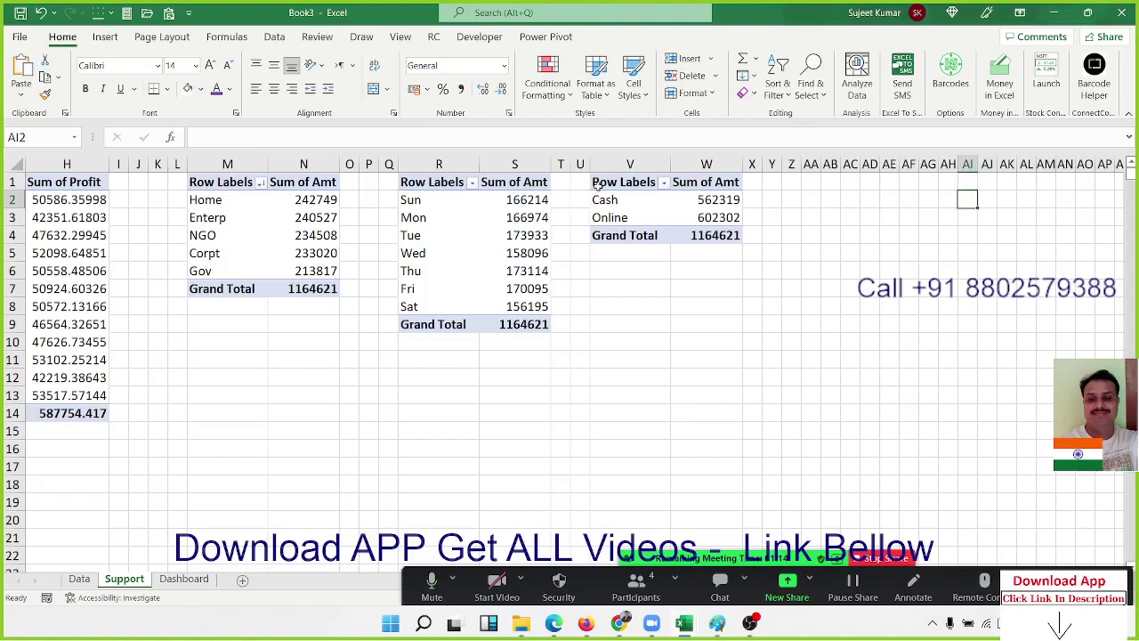
Copy the Cash/Online pivot in V1:W4 to cell AA1
left_click_drag(598, 183, 728, 235)
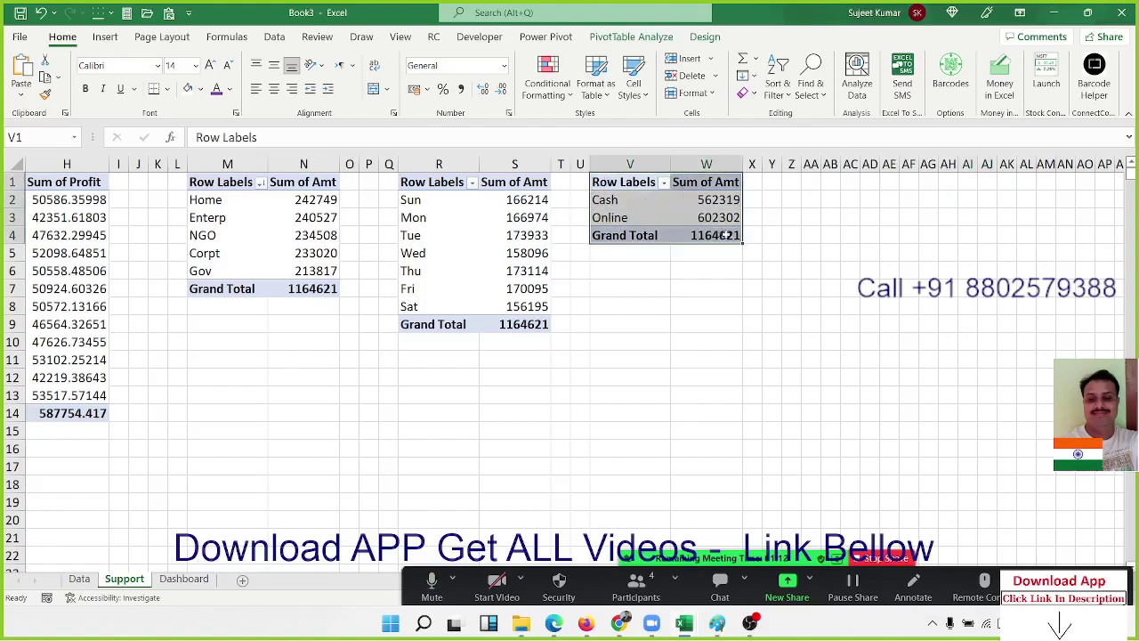
key("ctrl+c")
left_click(805, 183)
key("ctrl+v")
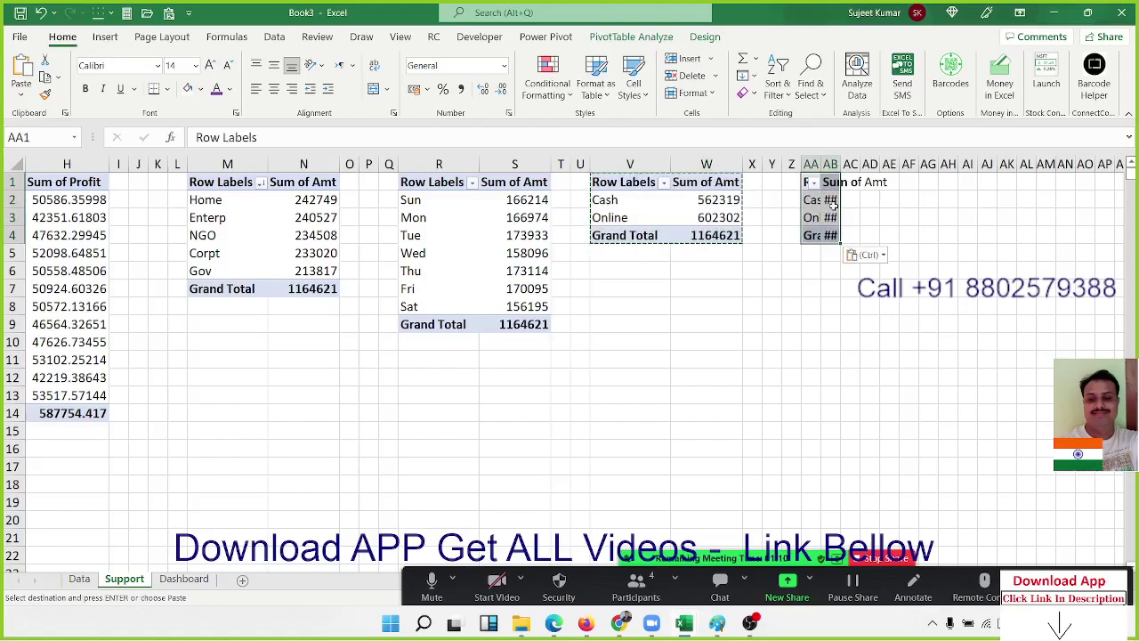
Add Product to the copied pivot's rows and Profit% to its values
left_click(834, 204)
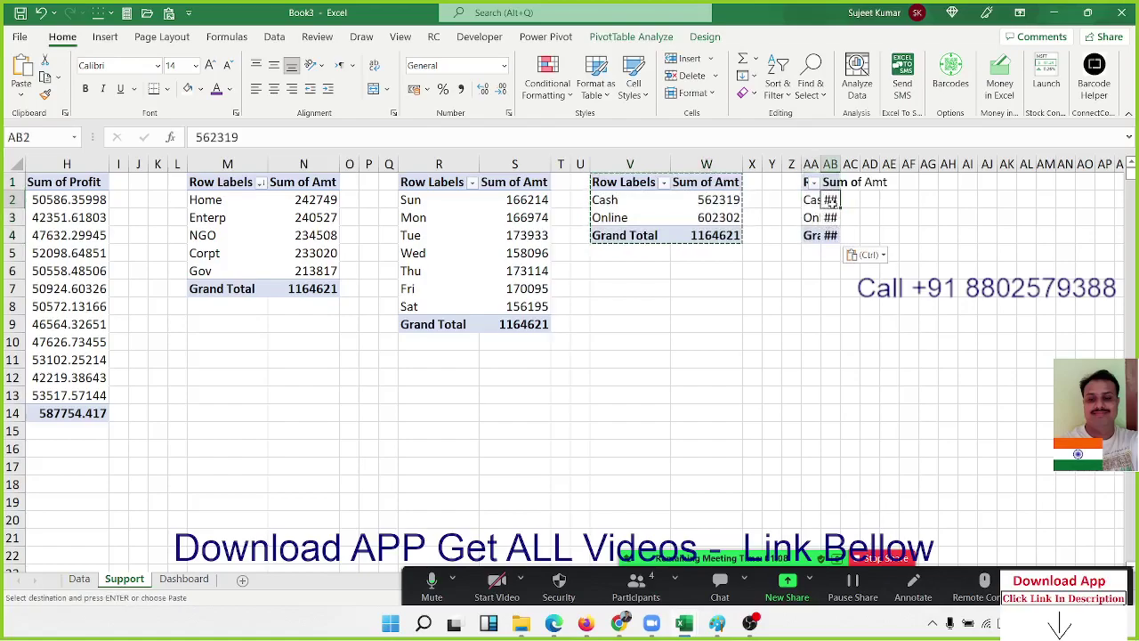
right_click(833, 201)
left_click(867, 460)
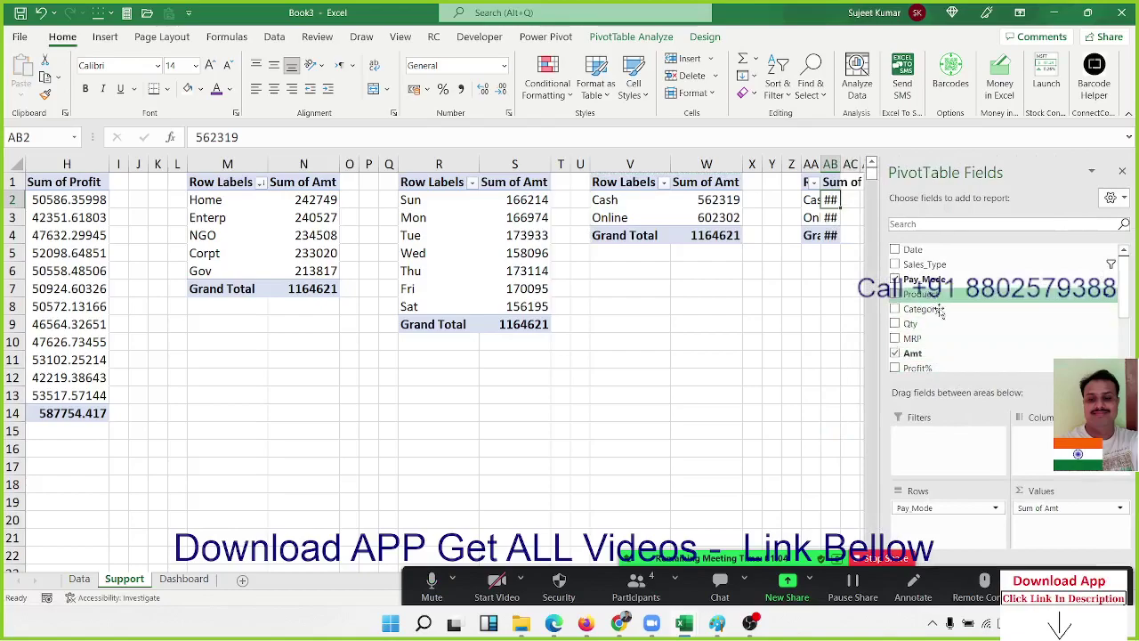
mouse_move(948, 303)
left_mouse_down()
mouse_move(959, 510)
mouse_move(1008, 354)
left_mouse_up()
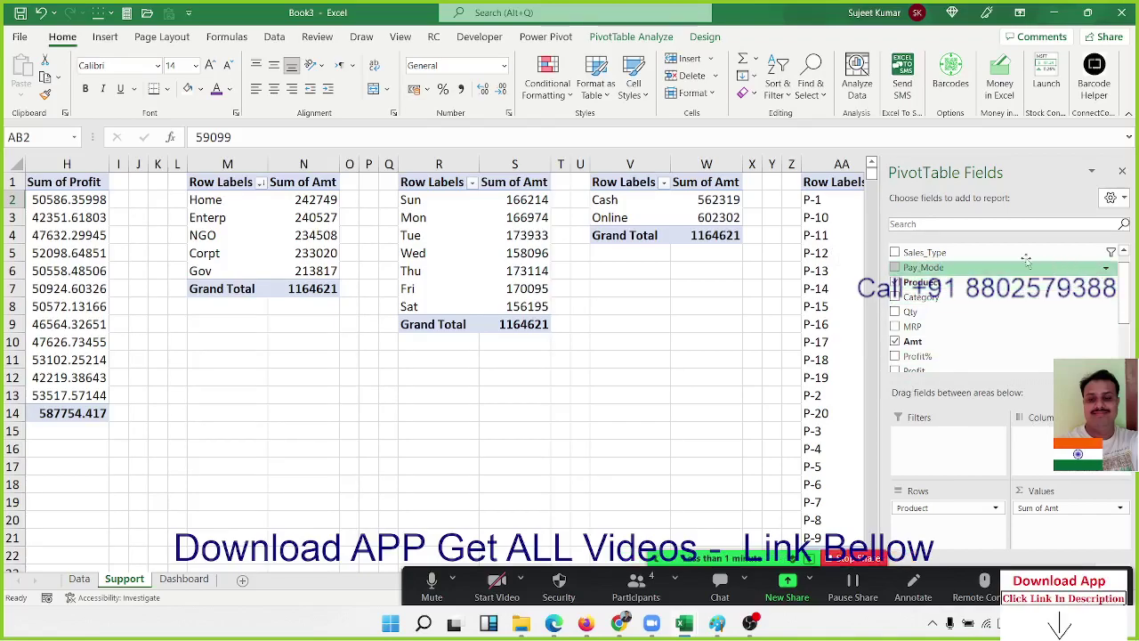
left_click(833, 217)
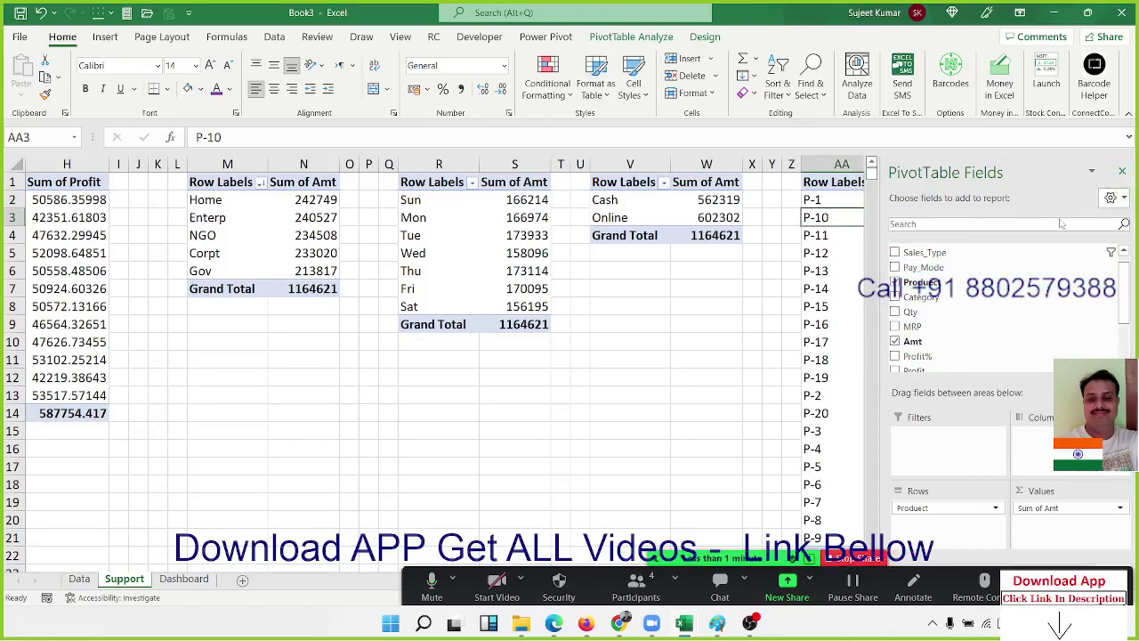
mouse_move(928, 359)
left_mouse_down()
mouse_move(1082, 533)
mouse_move(1072, 525)
left_mouse_up()
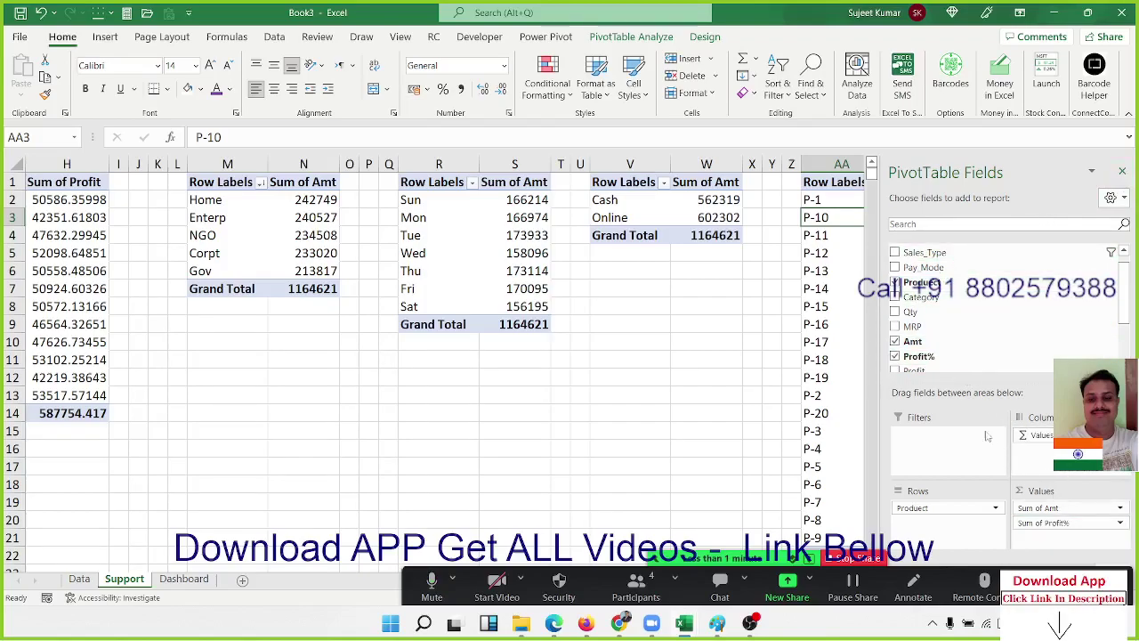
left_click(839, 235)
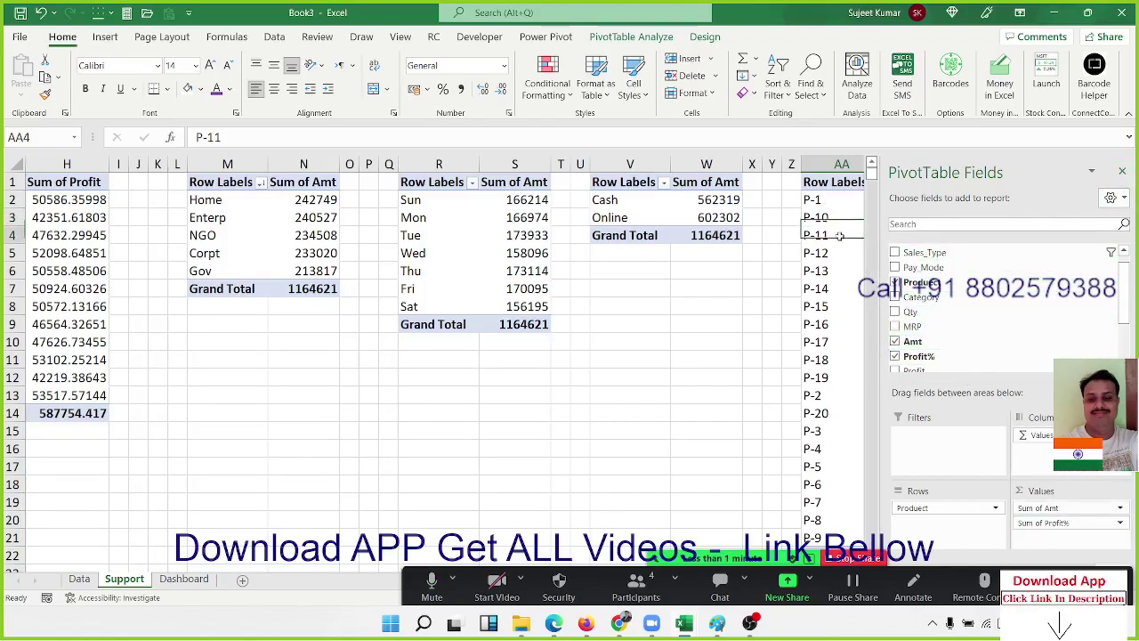
left_click(1122, 171)
left_click(1011, 214)
key("Right")
key("Right")
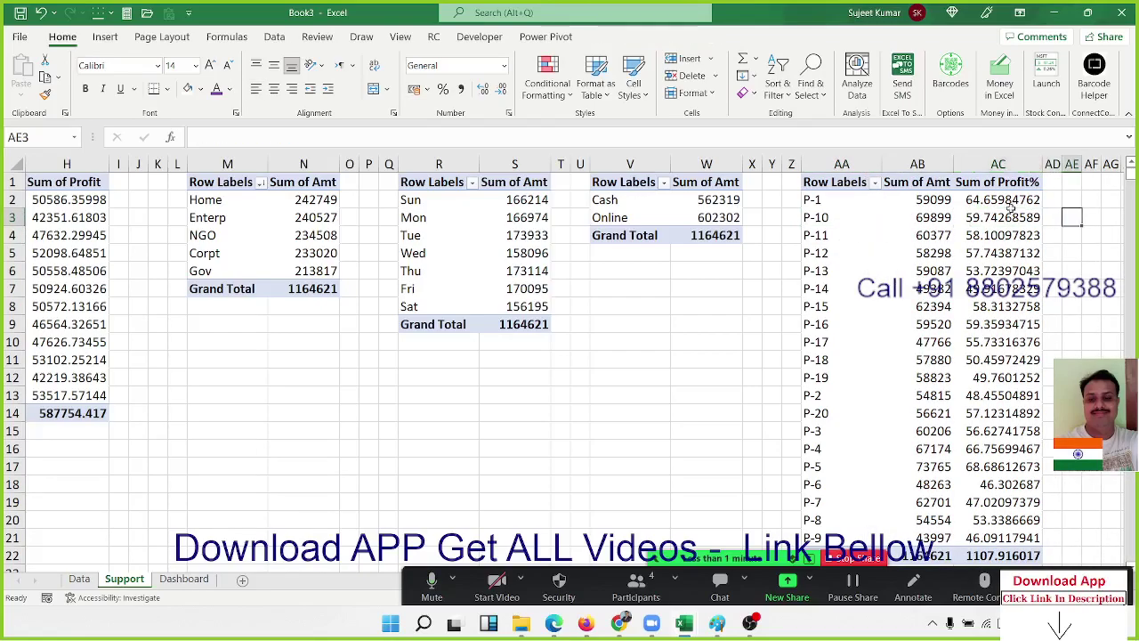
key("Right")
right_click(927, 202)
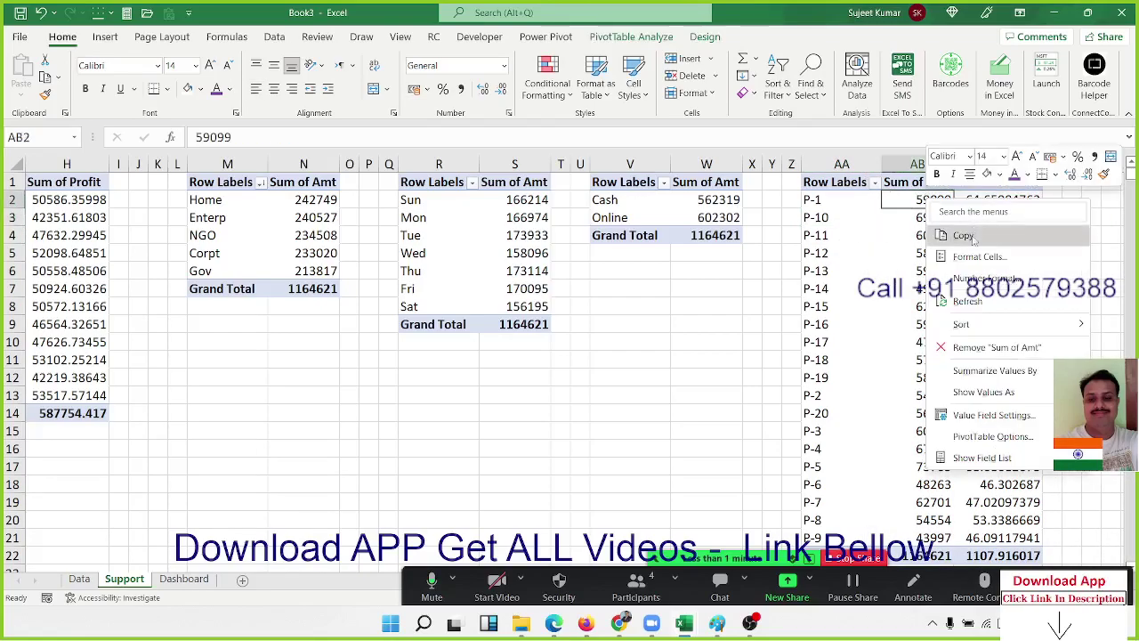
Sort the product pivot by Sum of Amt ascending, putting P-9 (43997) first
mouse_move(987, 324)
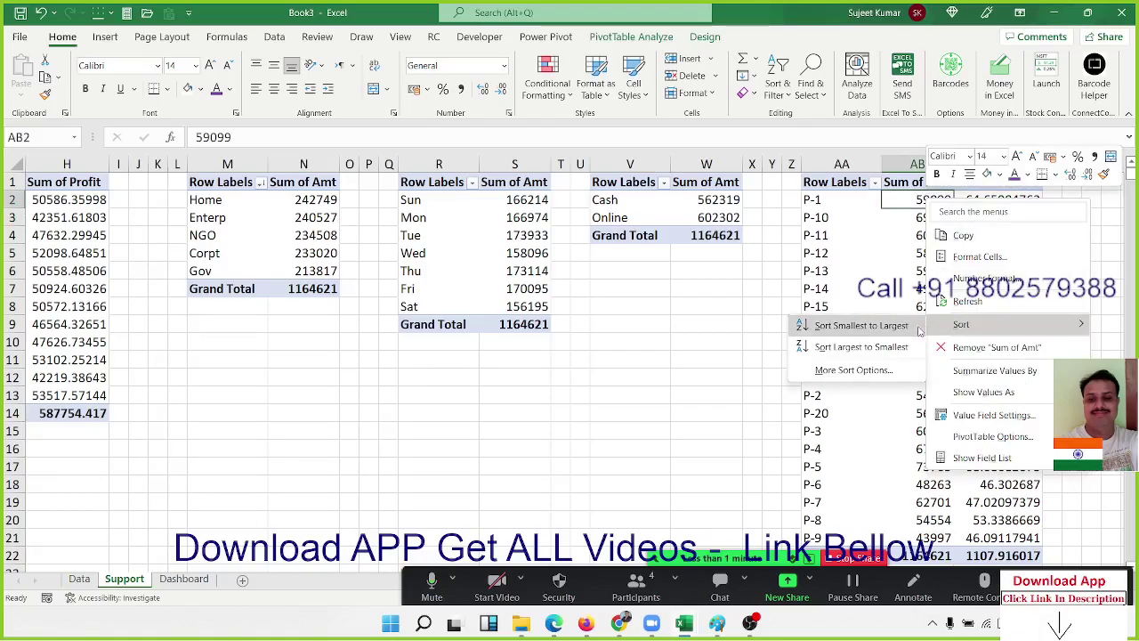
left_click(861, 326)
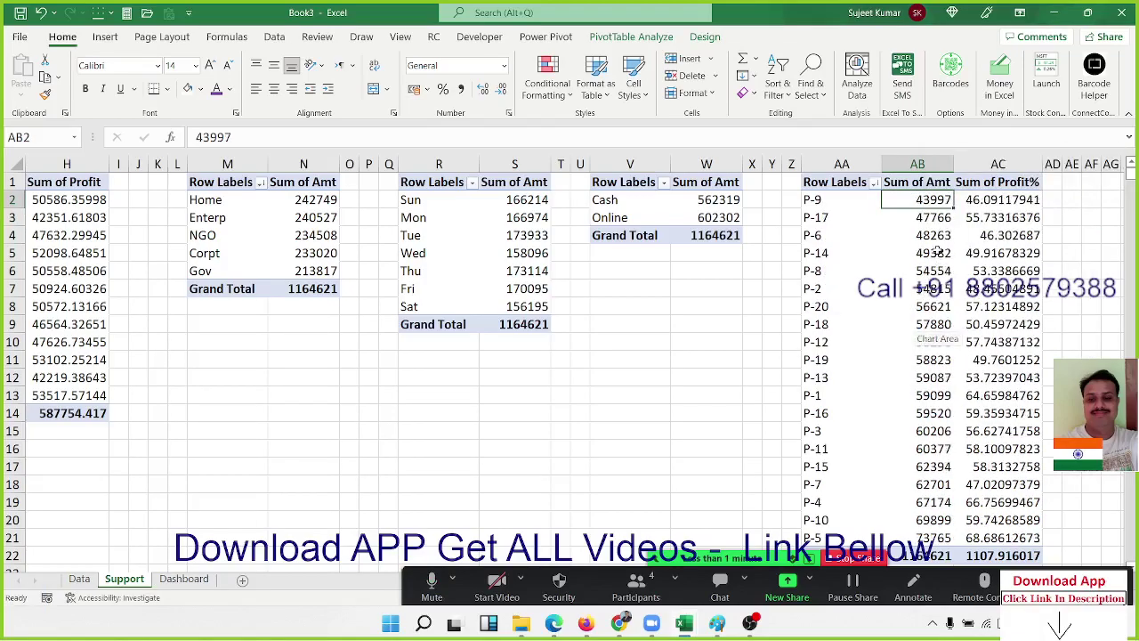
left_click(222, 218)
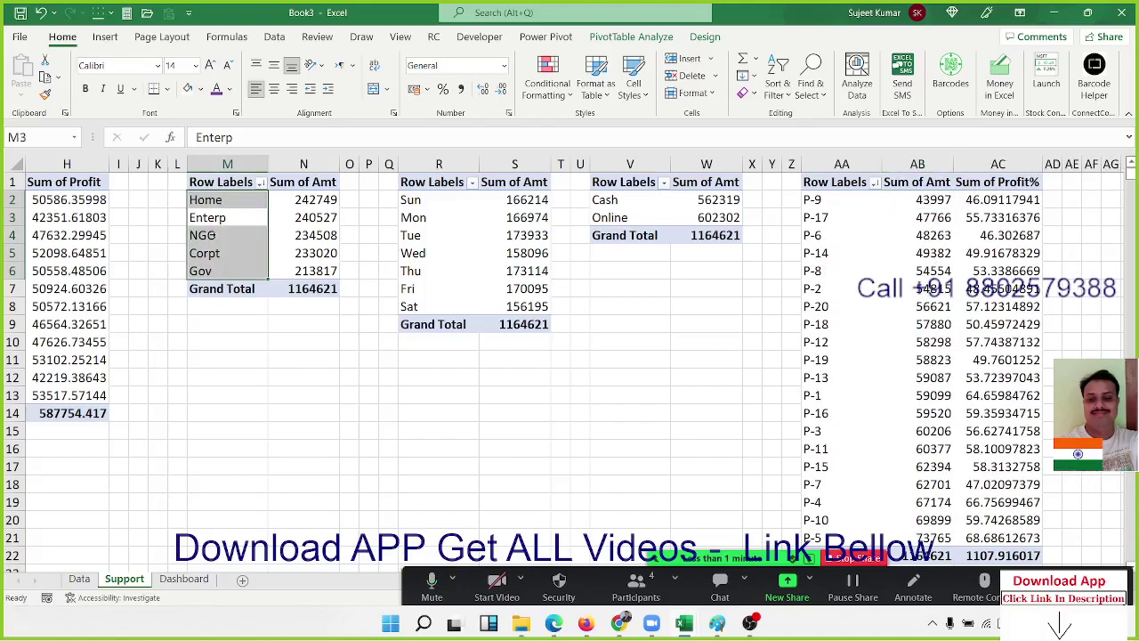
left_click(297, 203)
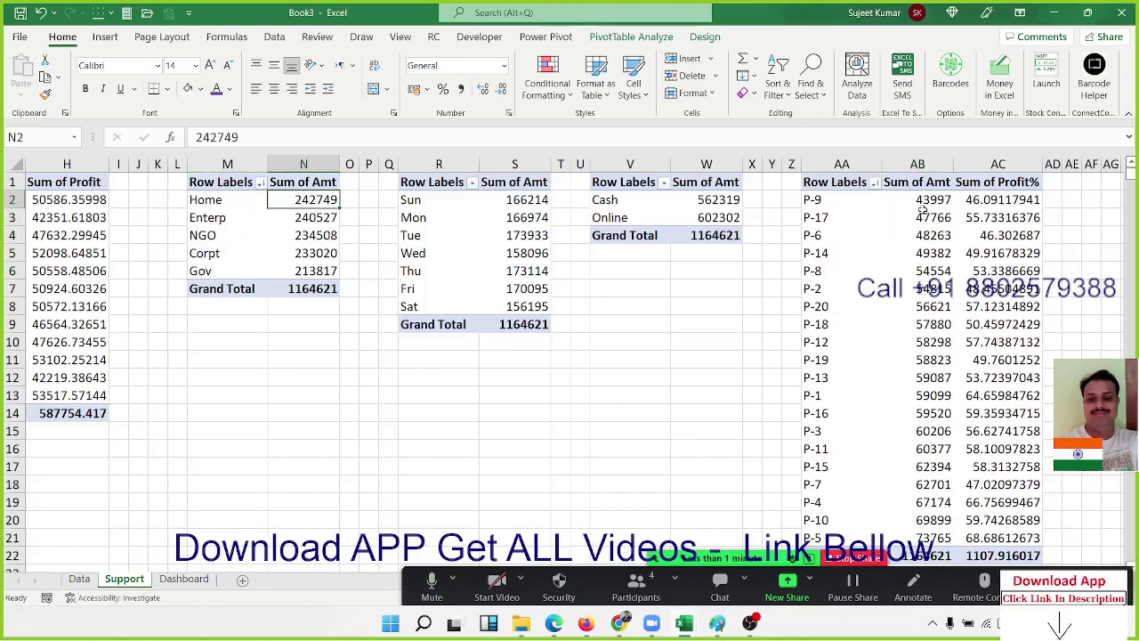
left_click(925, 204)
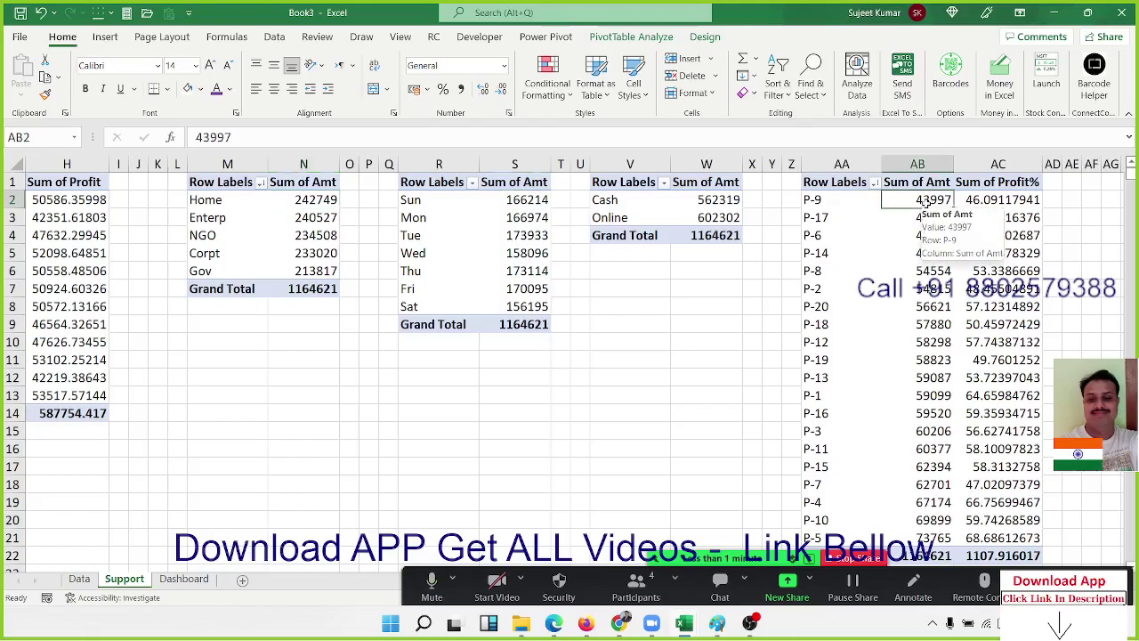
Link T7 to Support!AA2 (P-9) and T8 to its GETPIVOTDATA amount 43997
left_click(184, 578)
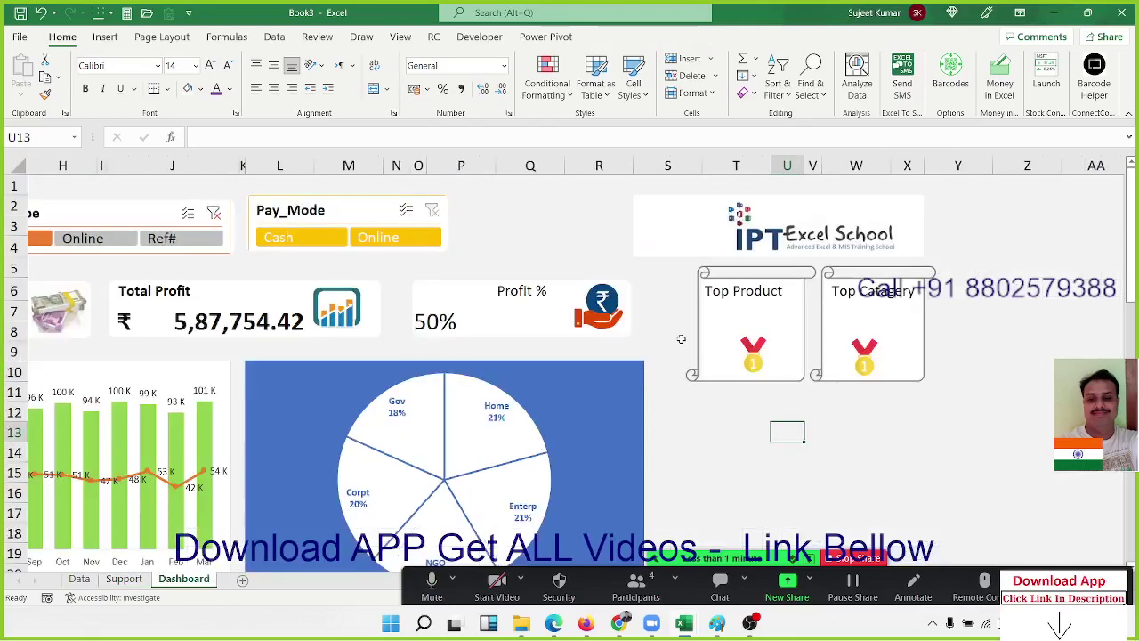
left_click(736, 315)
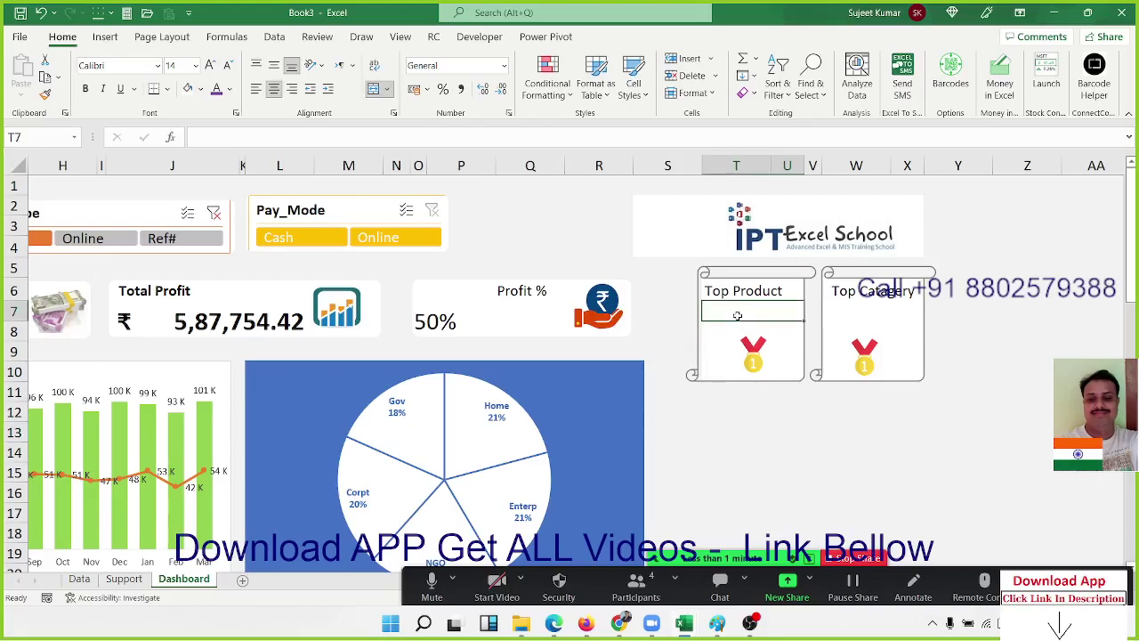
type("=")
left_click(123, 579)
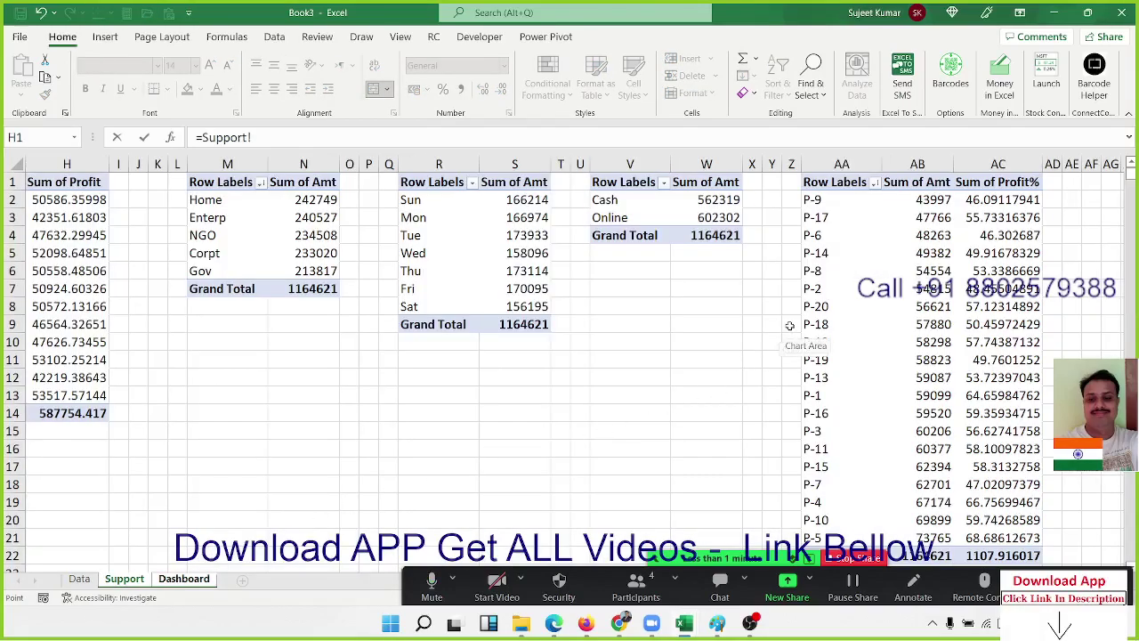
left_click(852, 203)
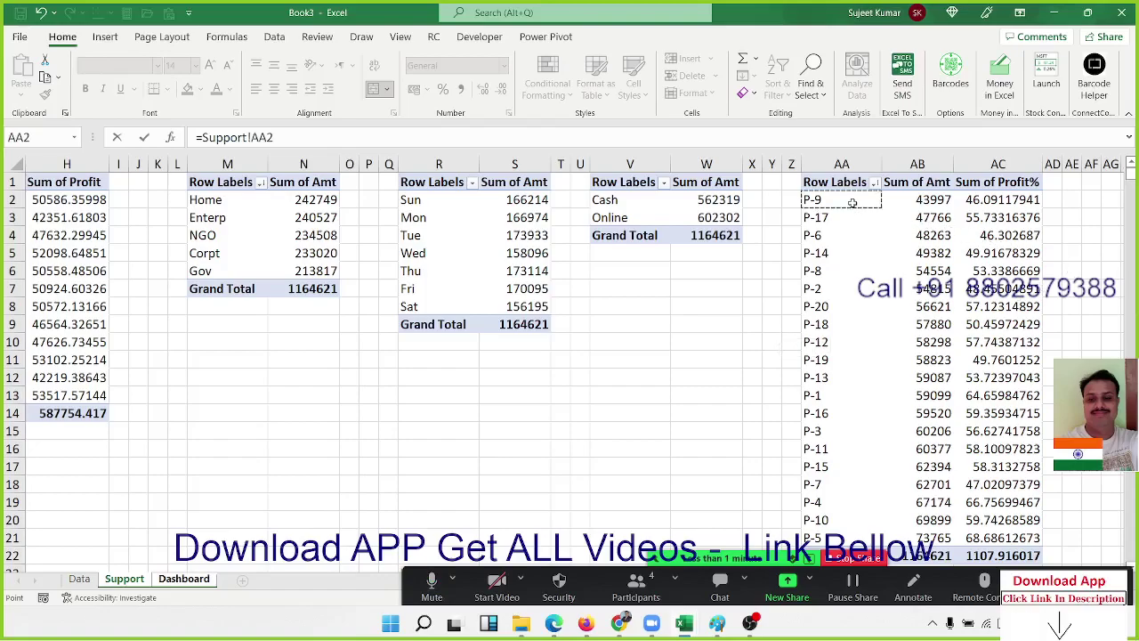
key("Return")
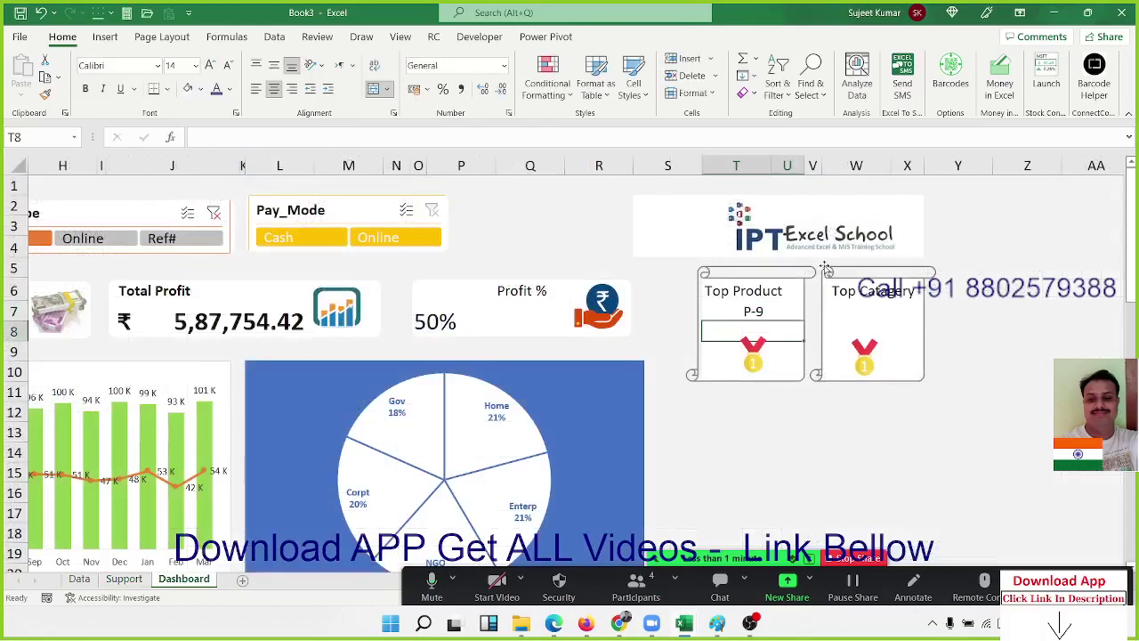
type("=")
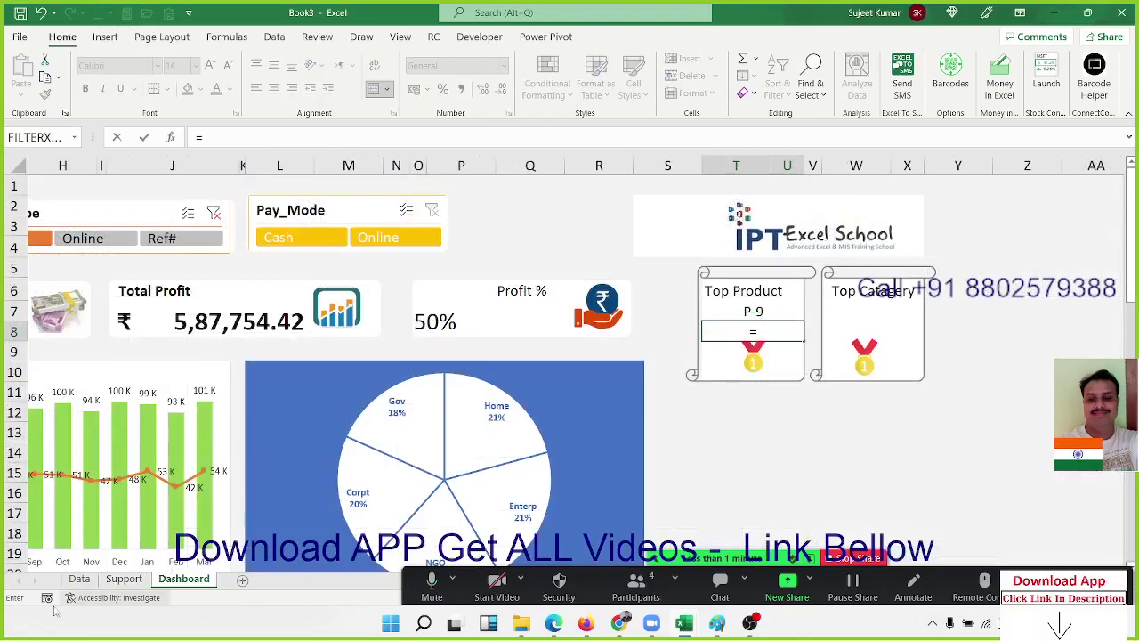
key("ctrl+Page_Up")
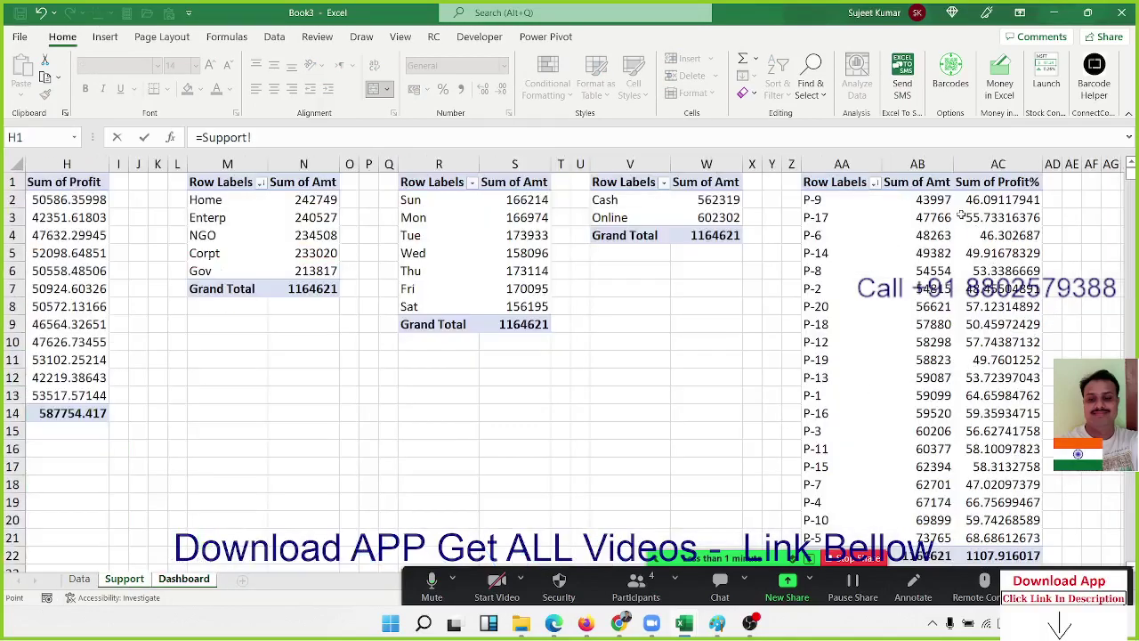
left_click(950, 203)
key("Return")
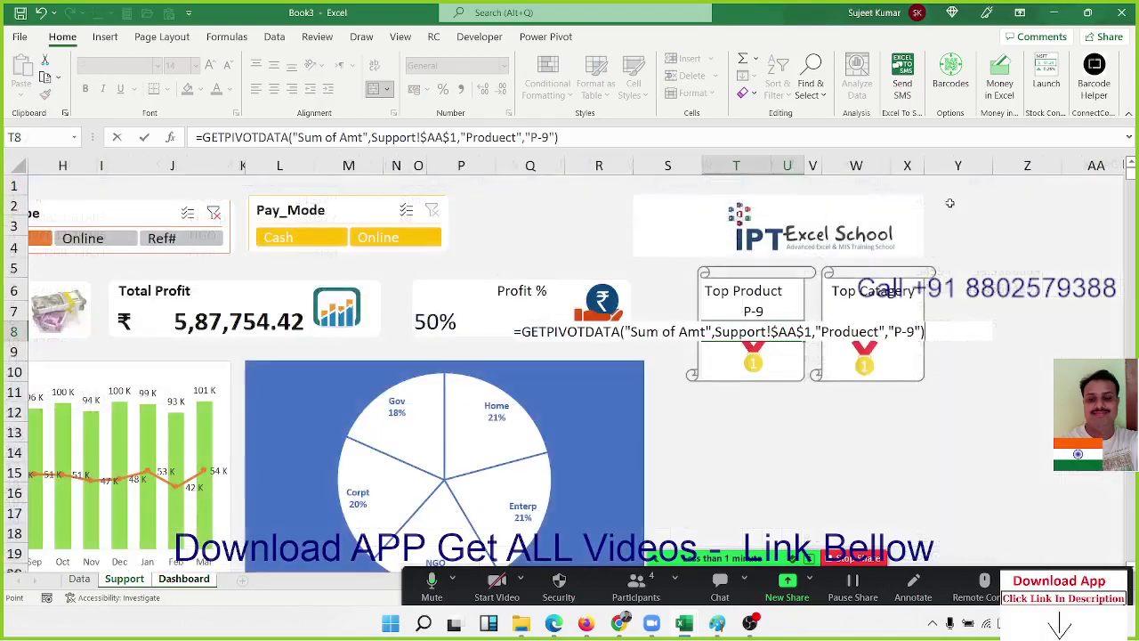
Nudge the medal picture down and bold the P-9 name and 43997 amount
left_click(756, 358)
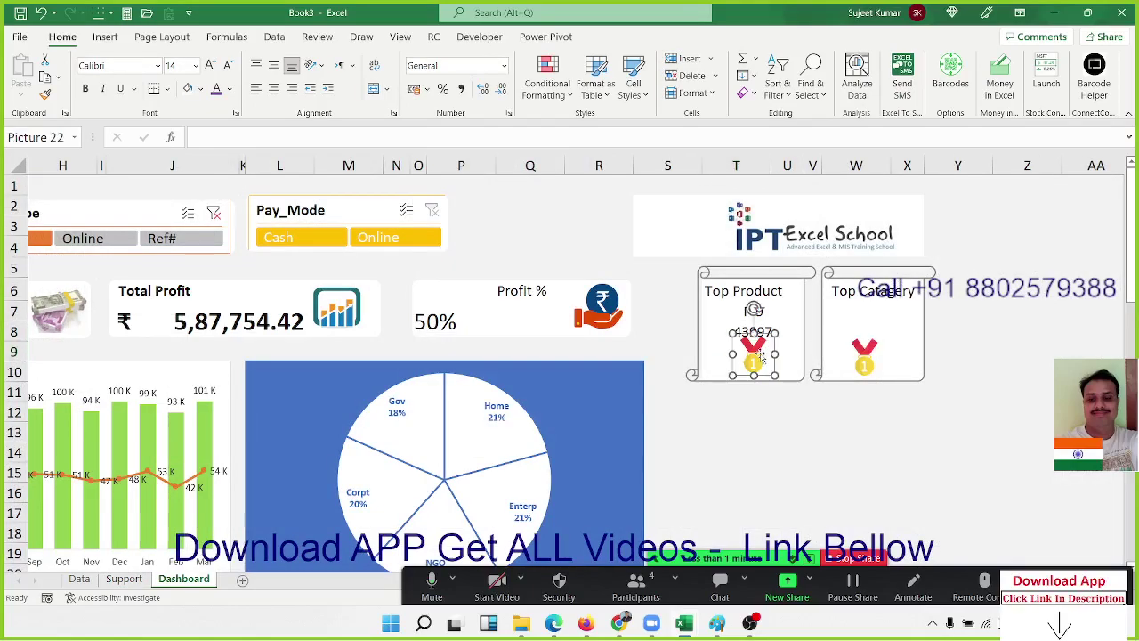
key("Down")
key("Down")
key("Down")
key("Down")
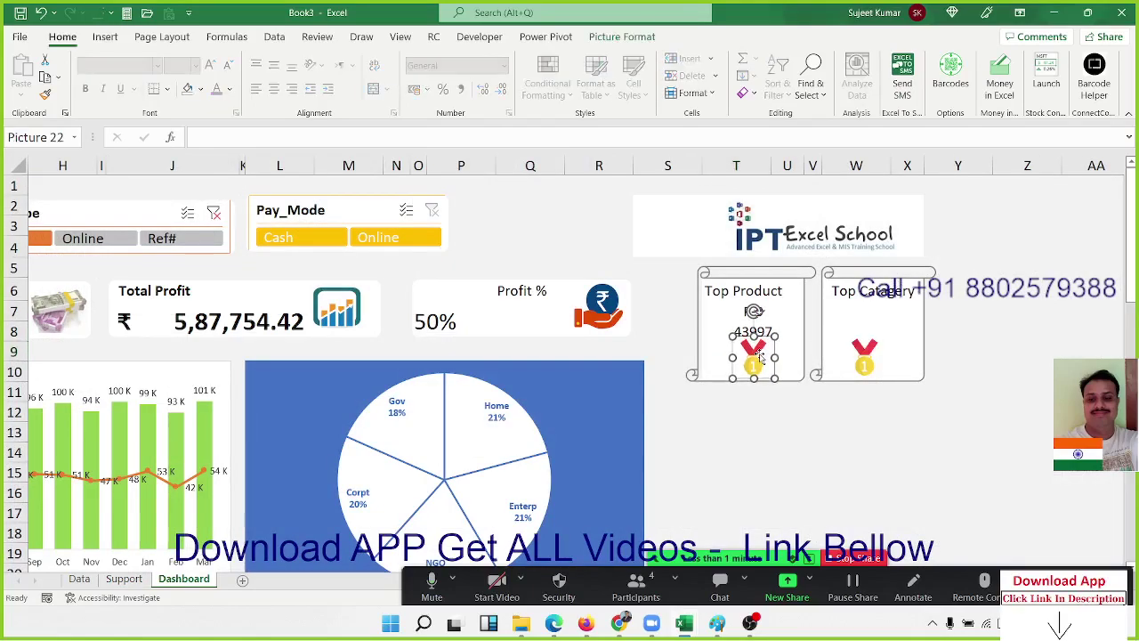
left_click(763, 329)
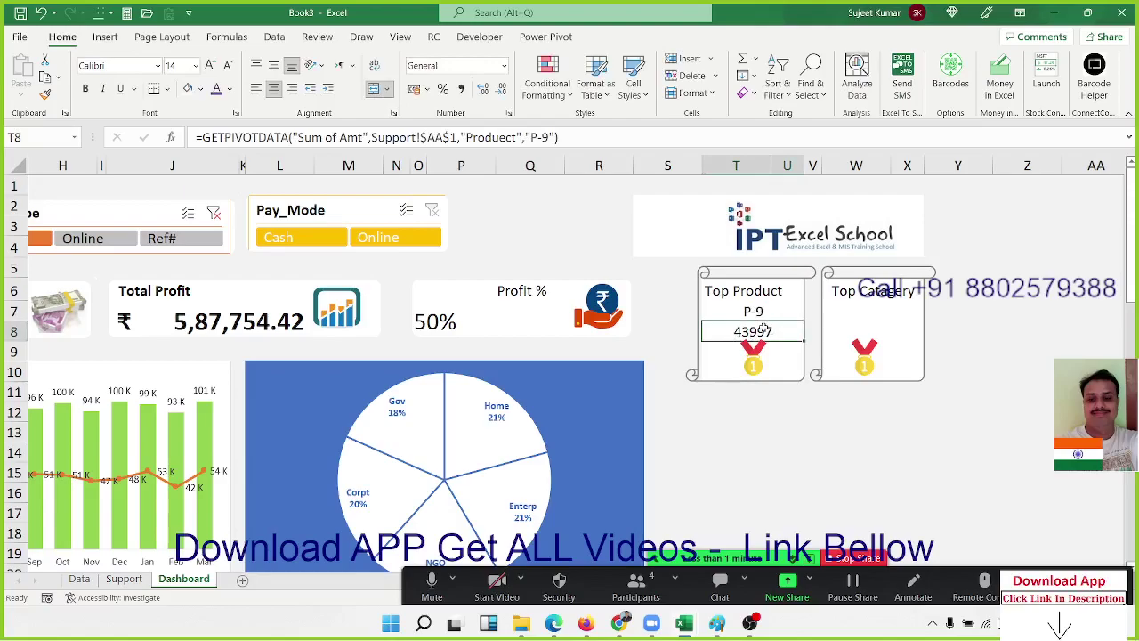
key("ctrl+b")
left_click(763, 311)
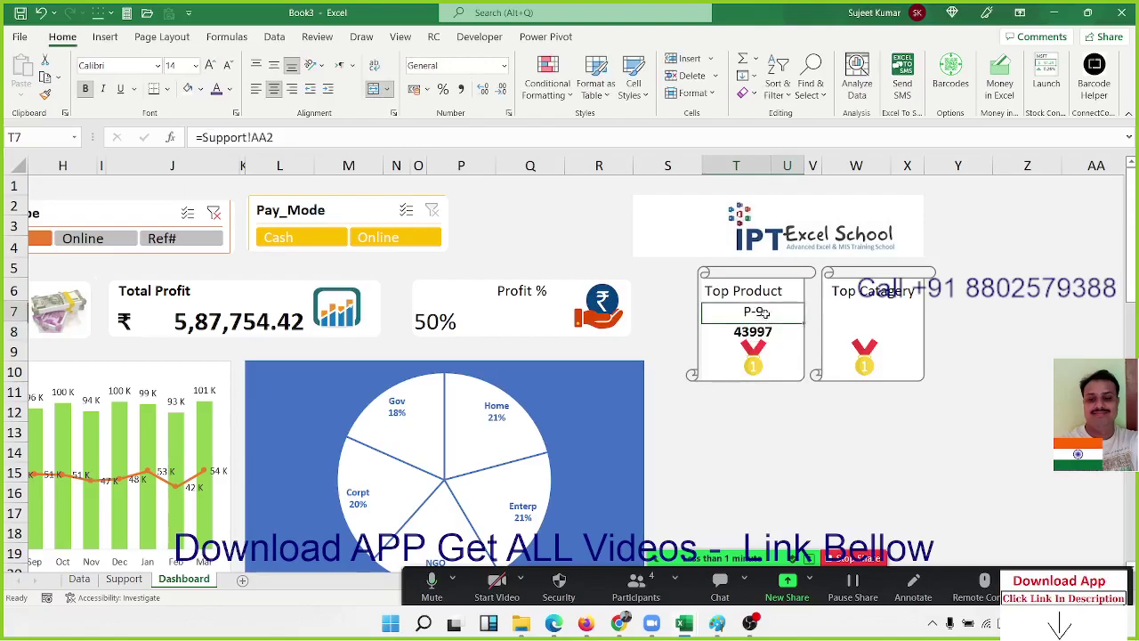
key("ctrl+b")
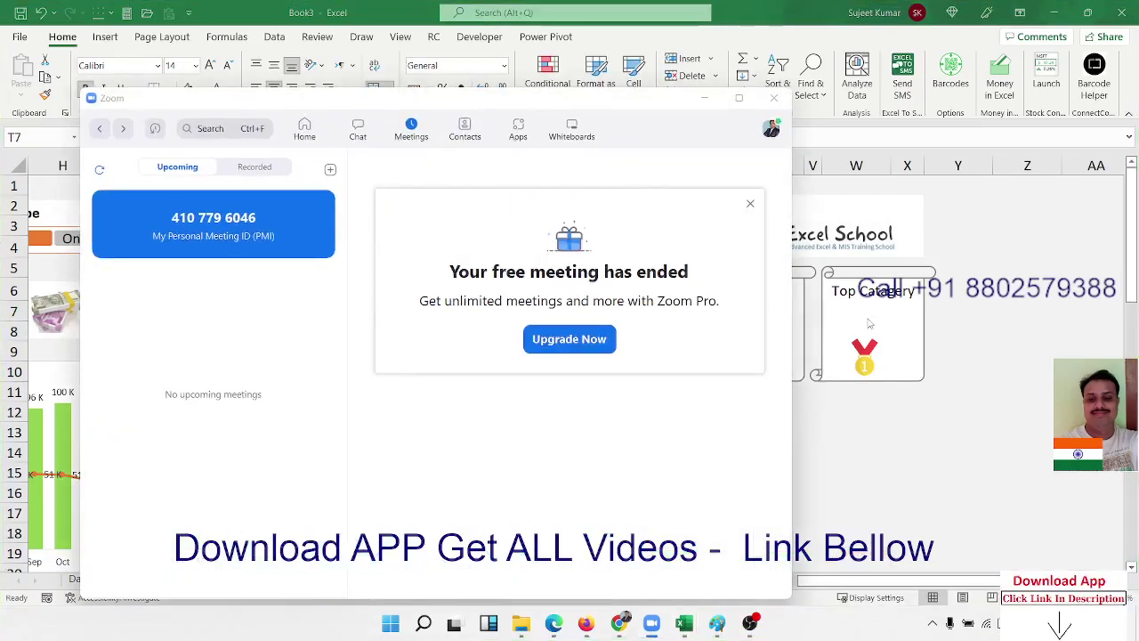
Start a Personal Meeting ID meeting, maximize it, and share Screen 1 showing the dashboard
left_click(751, 204)
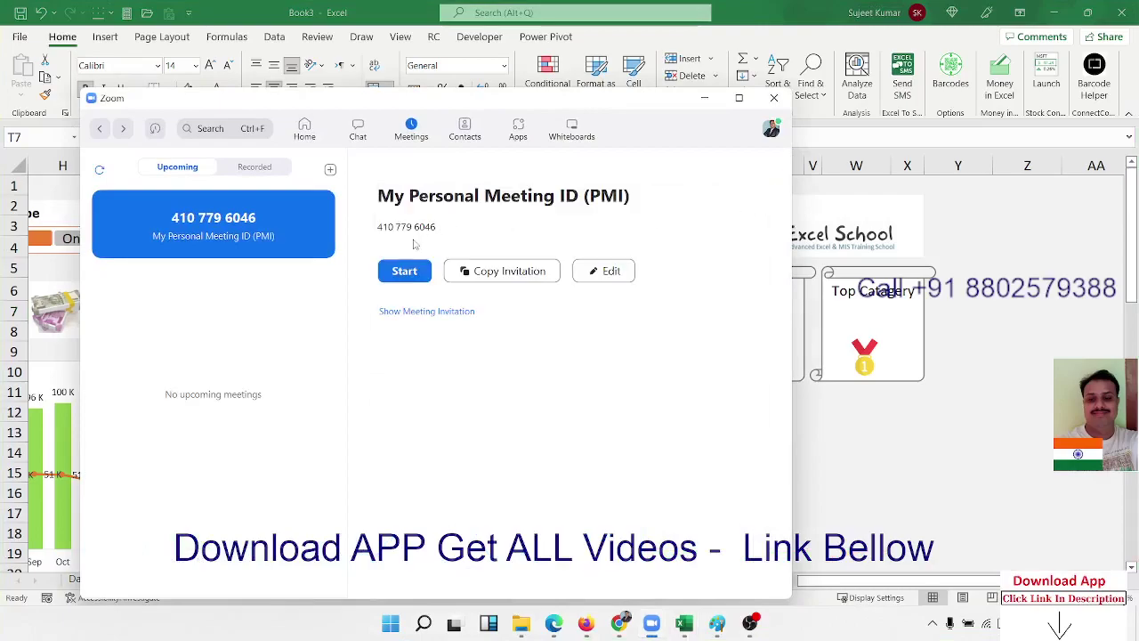
left_click(407, 274)
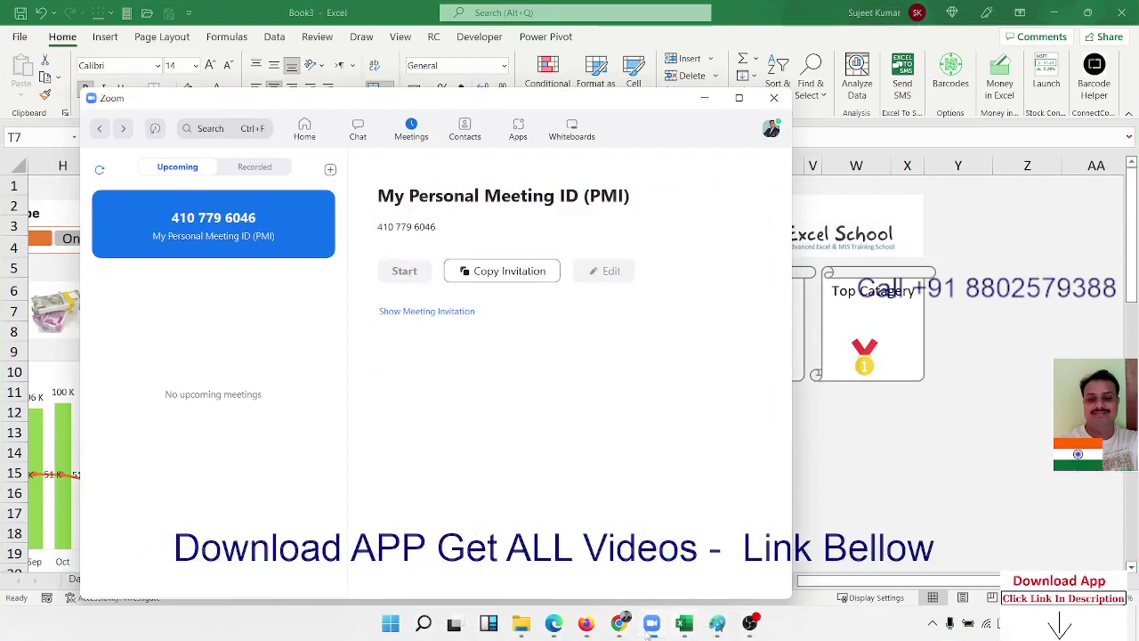
mouse_move(624, 631)
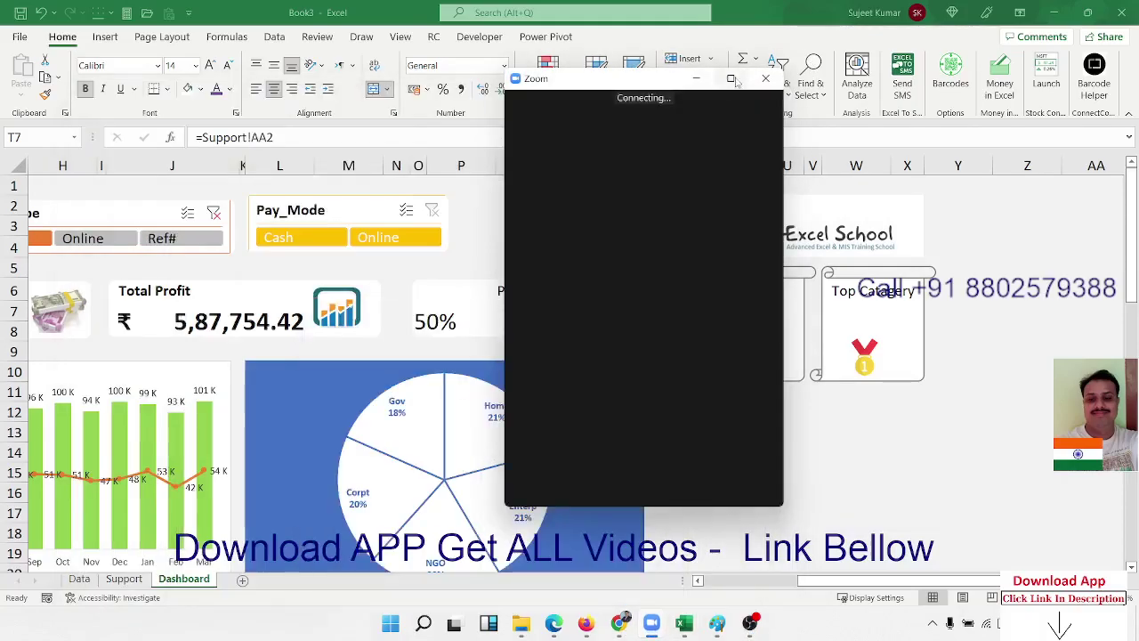
left_click(730, 78)
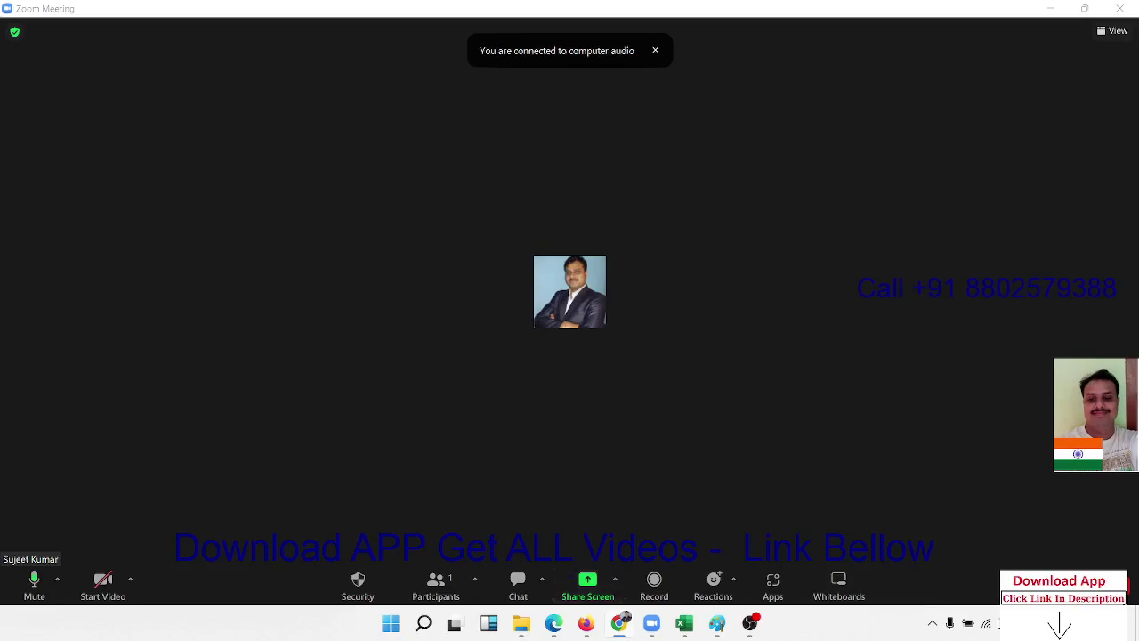
left_click(589, 575)
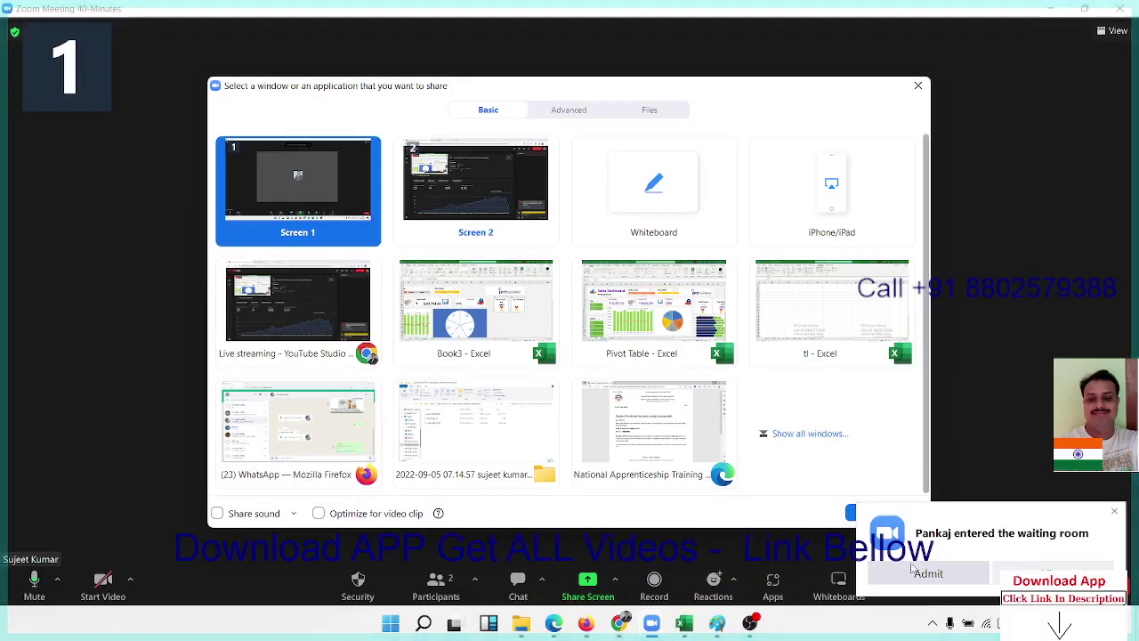
left_click(876, 514)
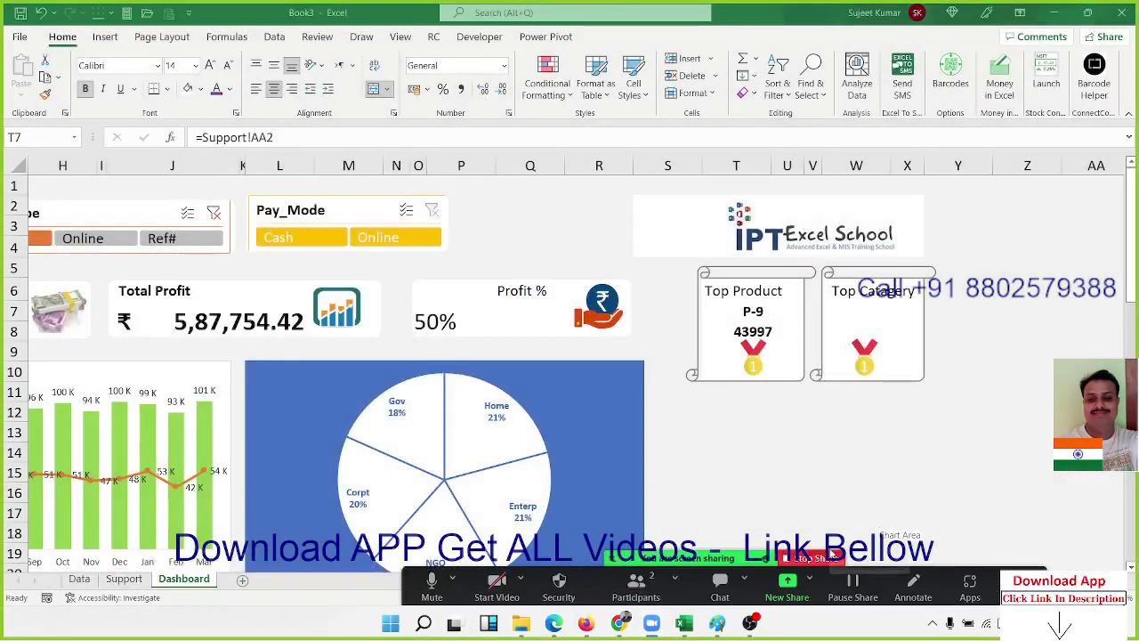
Link the Top Category card's name cell to the Support pivot so it shows Home
left_click(860, 308)
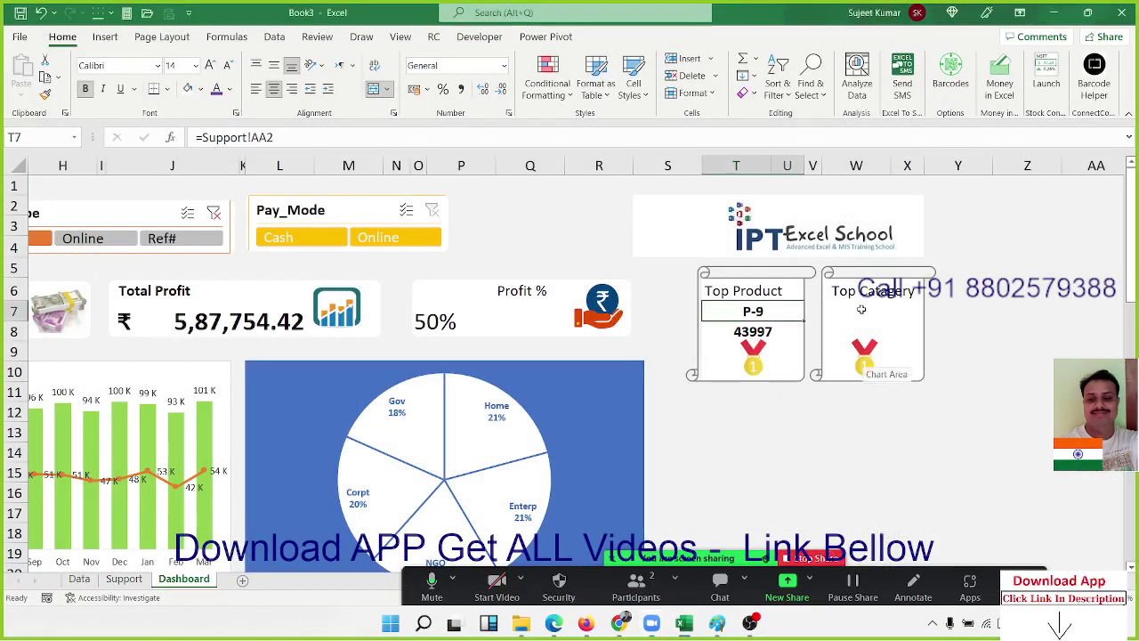
left_click(861, 309)
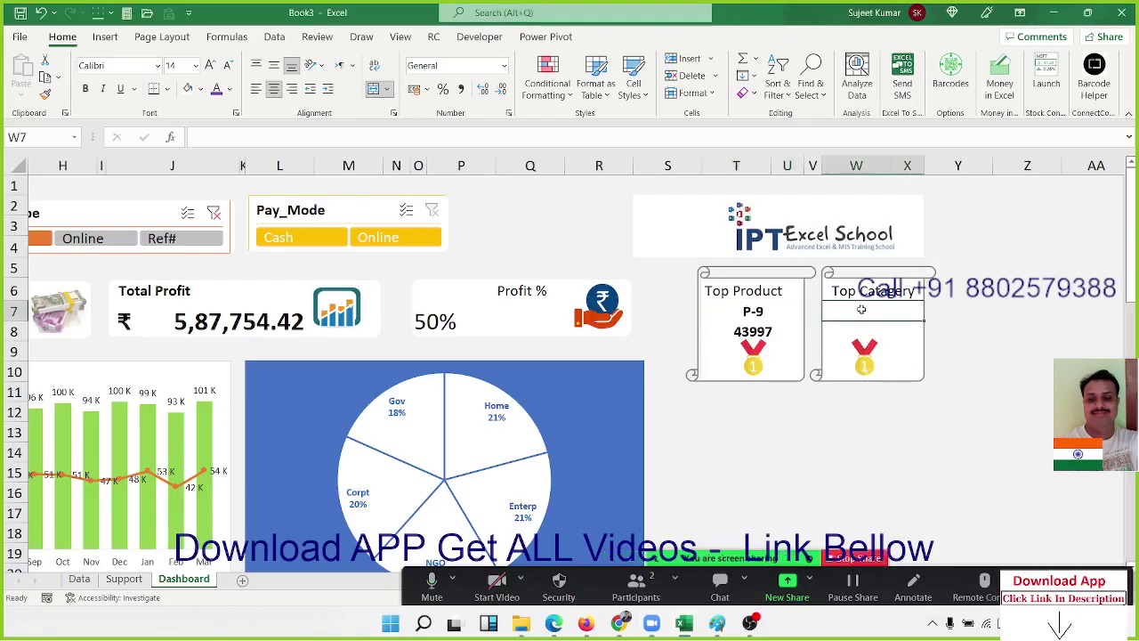
type("=")
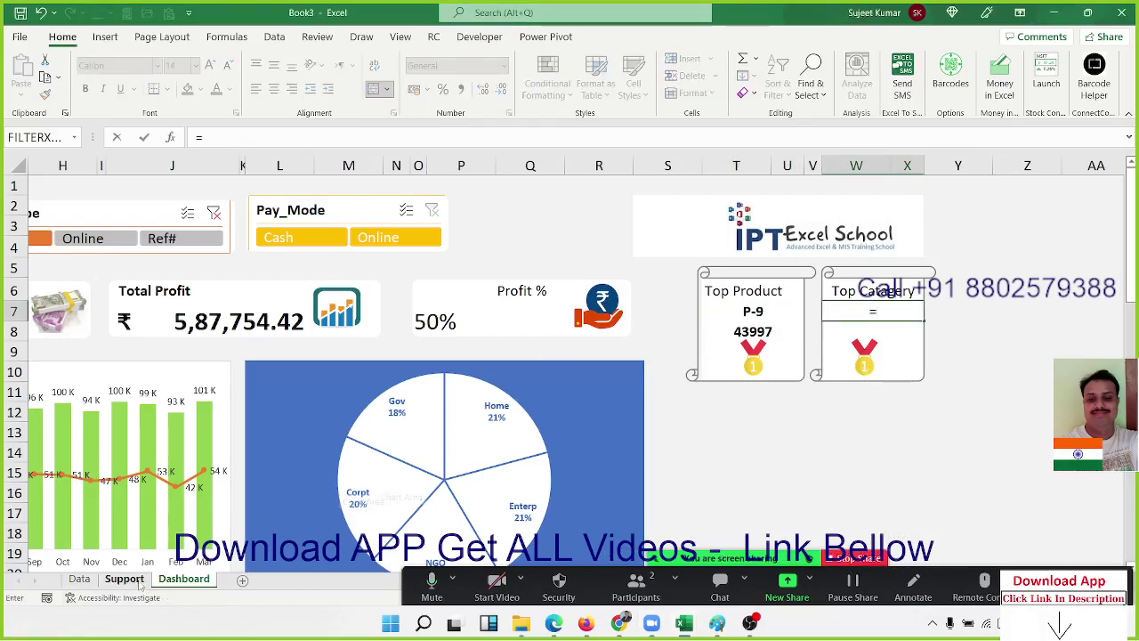
left_click(125, 579)
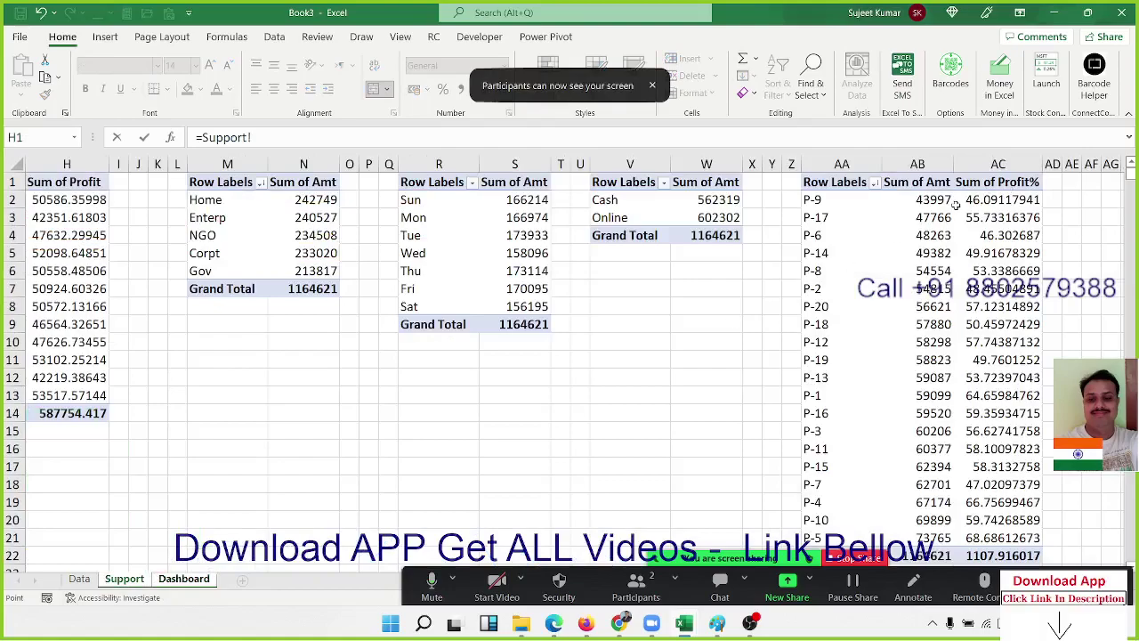
left_click(233, 201)
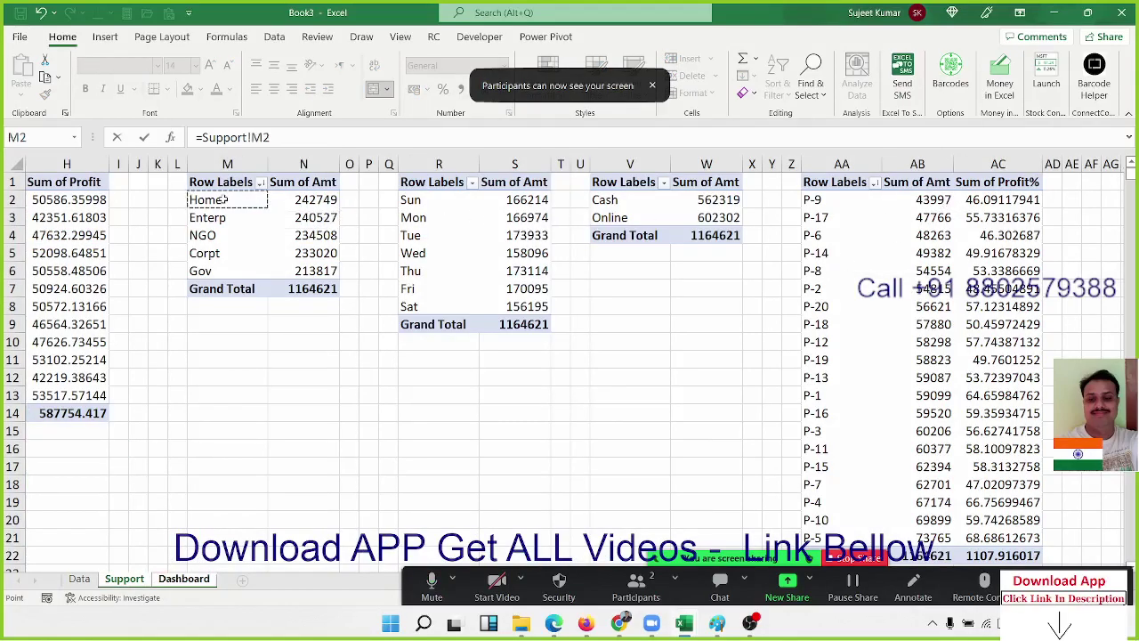
key("Return")
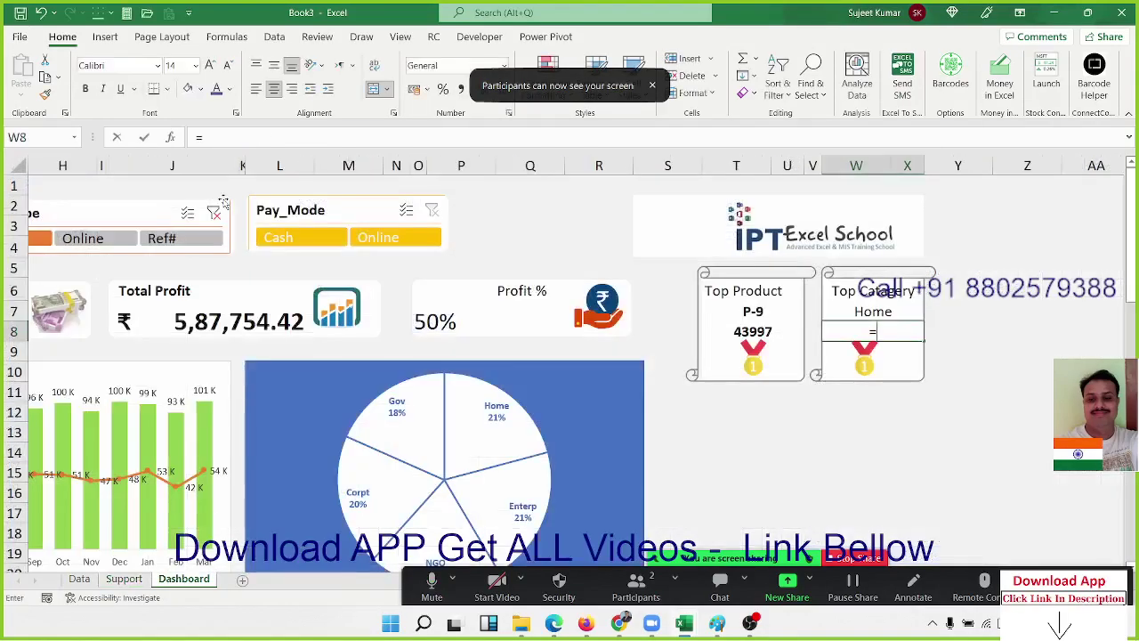
Link the card's amount cell to the Home category total 242749 via Support!N2
type("=")
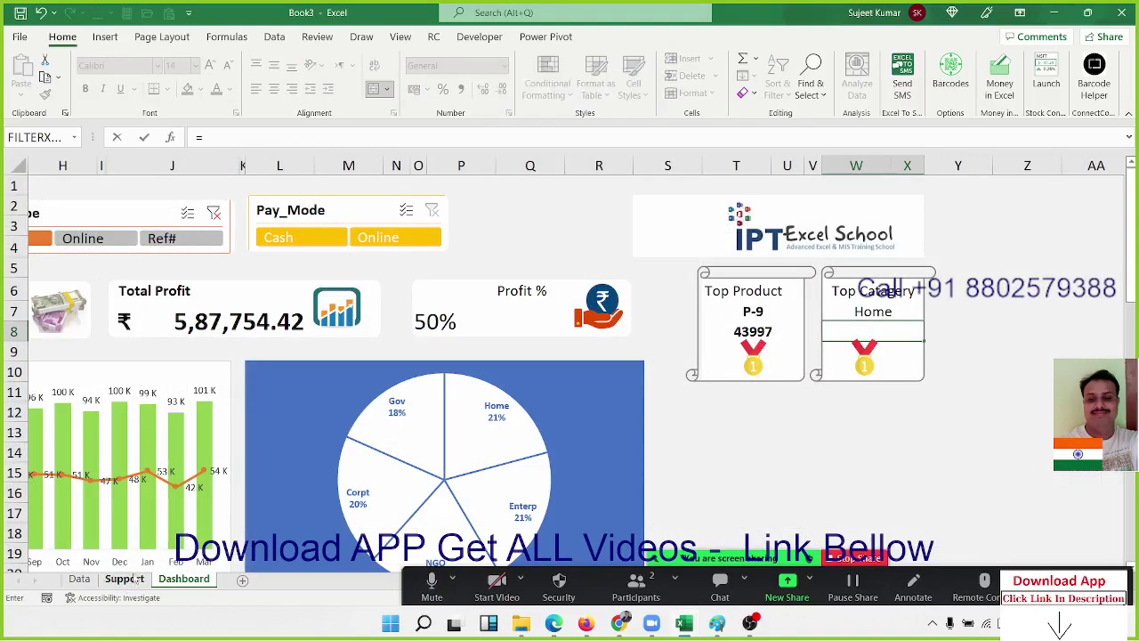
left_click(125, 578)
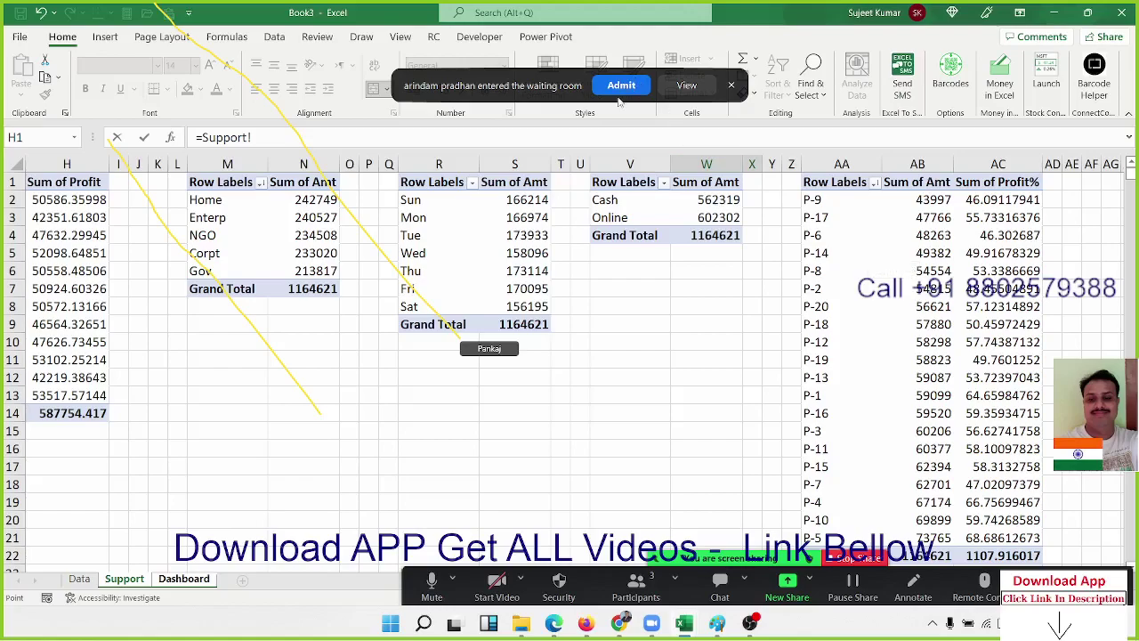
left_click(622, 85)
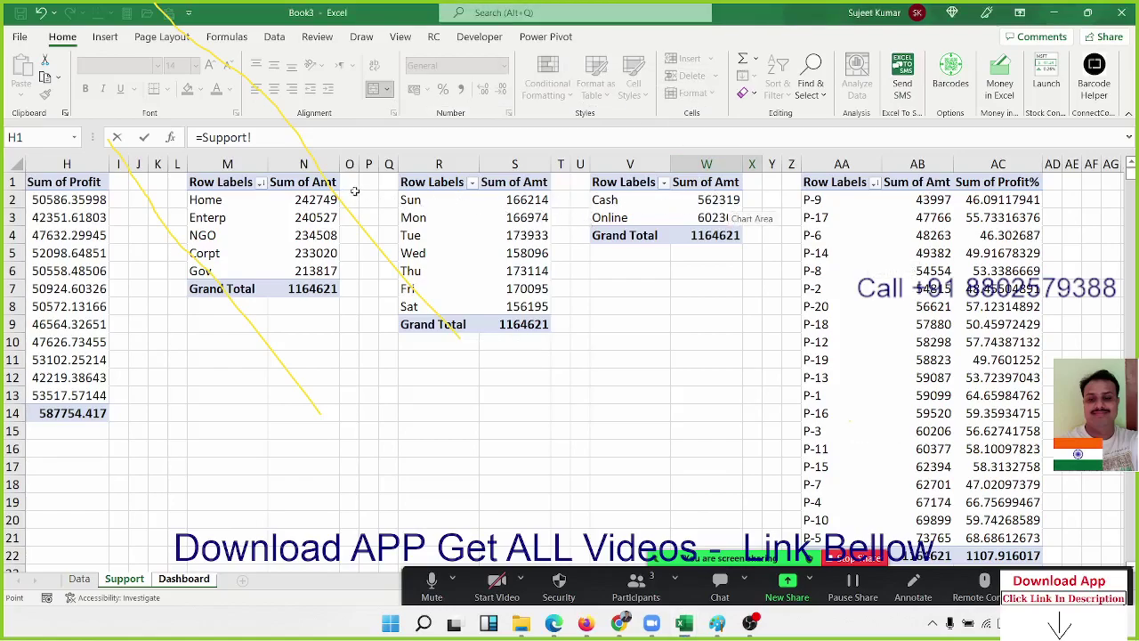
left_click(316, 199)
key("Return")
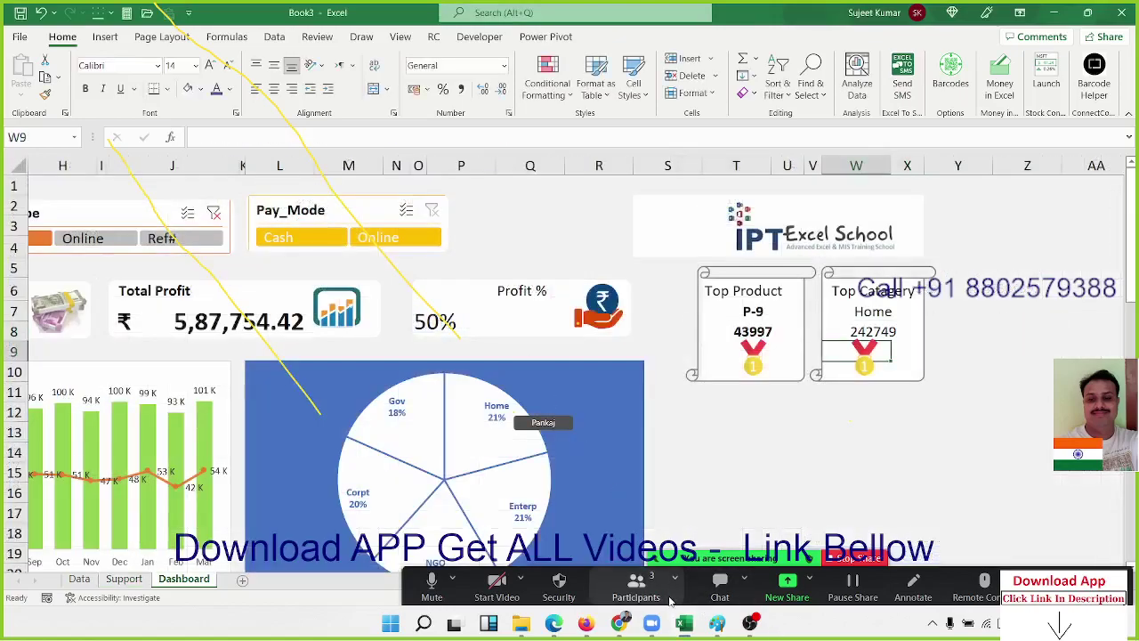
left_click(662, 589)
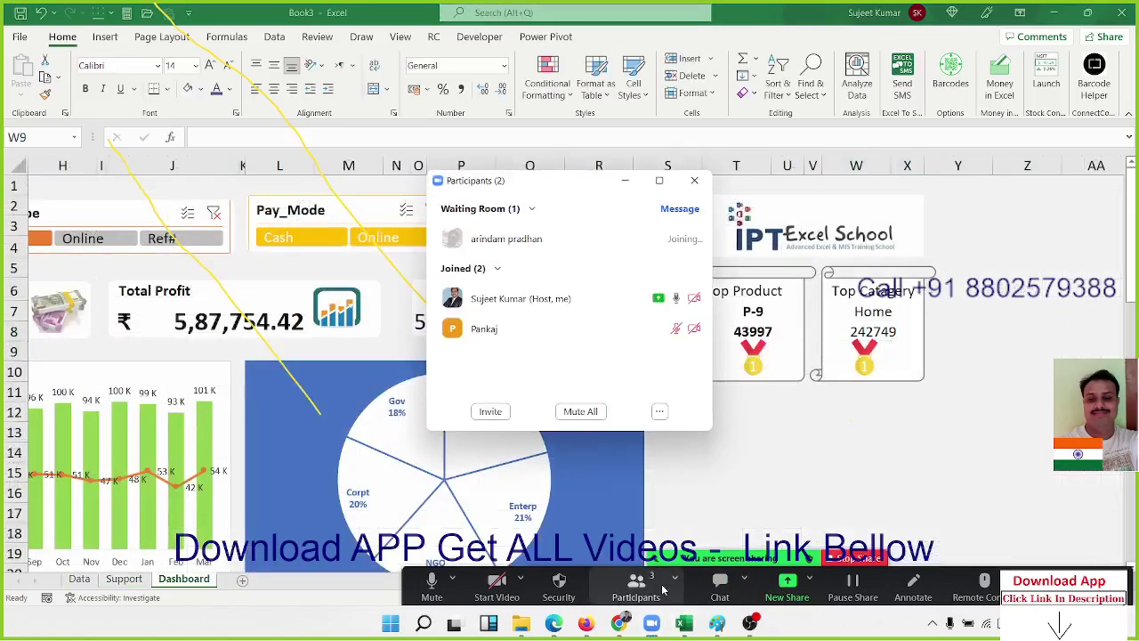
left_click(694, 182)
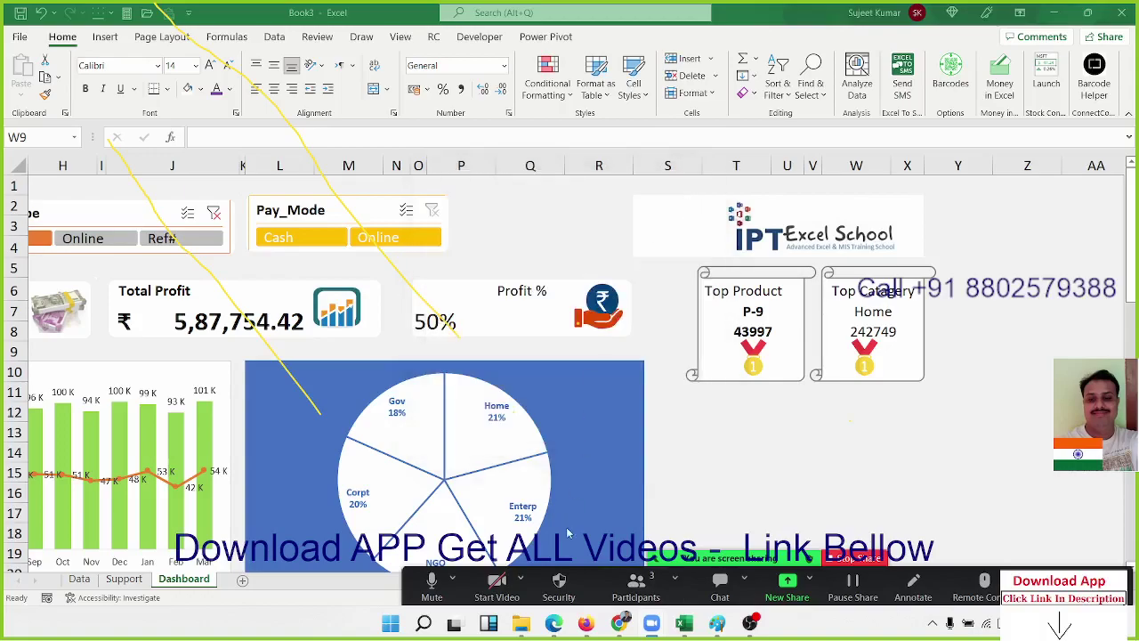
left_click(930, 586)
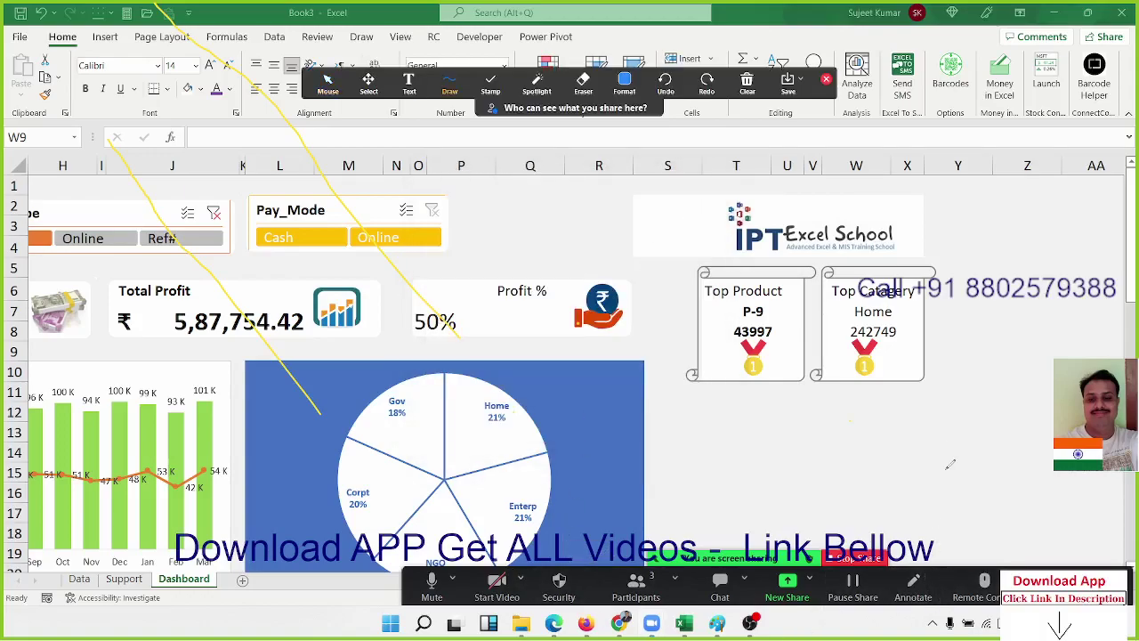
left_click(753, 93)
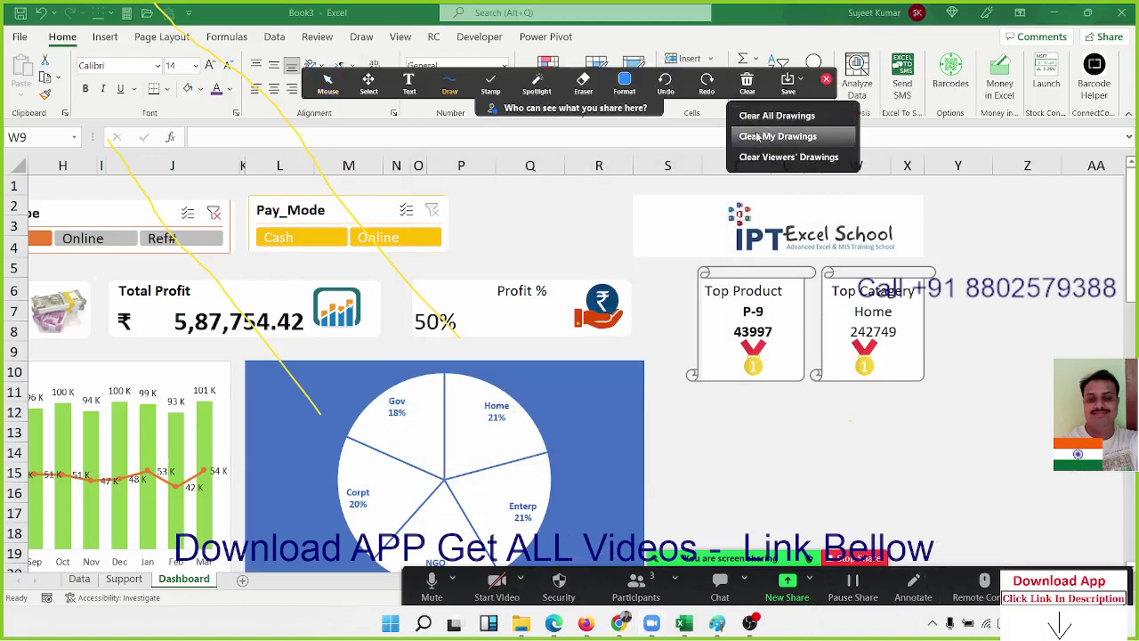
left_click(760, 132)
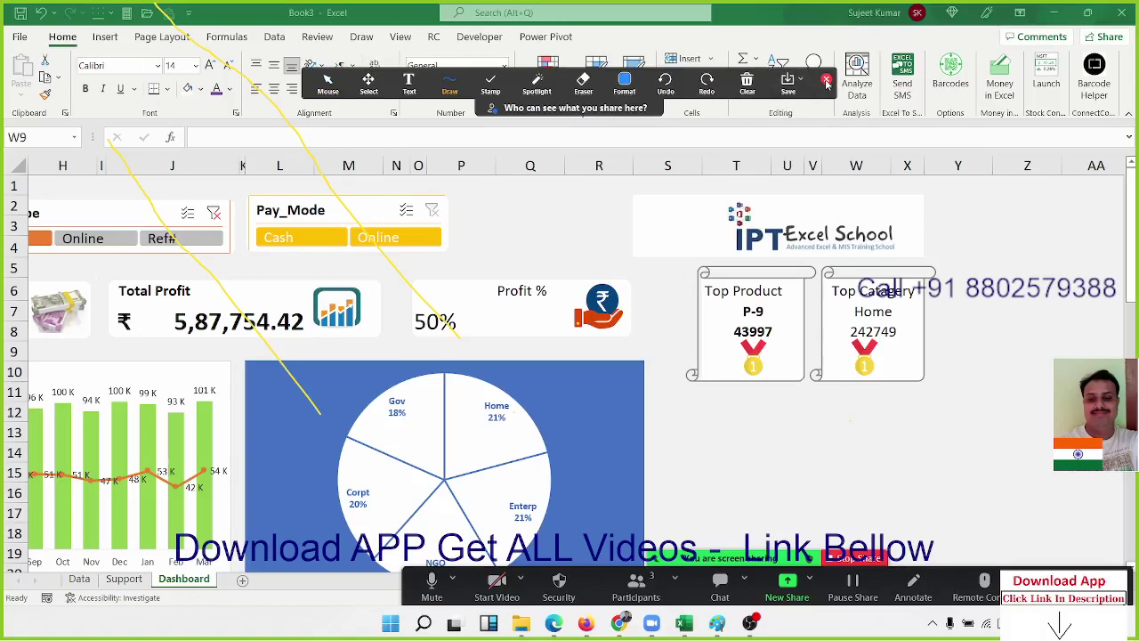
left_click(826, 82)
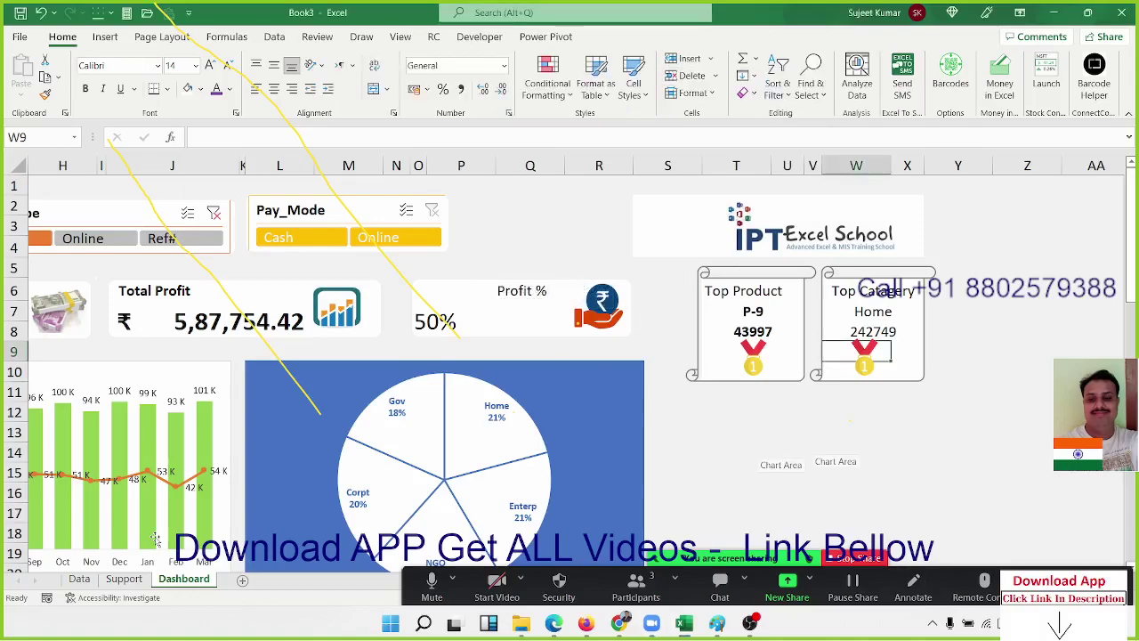
Select P-9 in the Support product pivot and bring up the Column or Bar Chart gallery
double_click(753, 331)
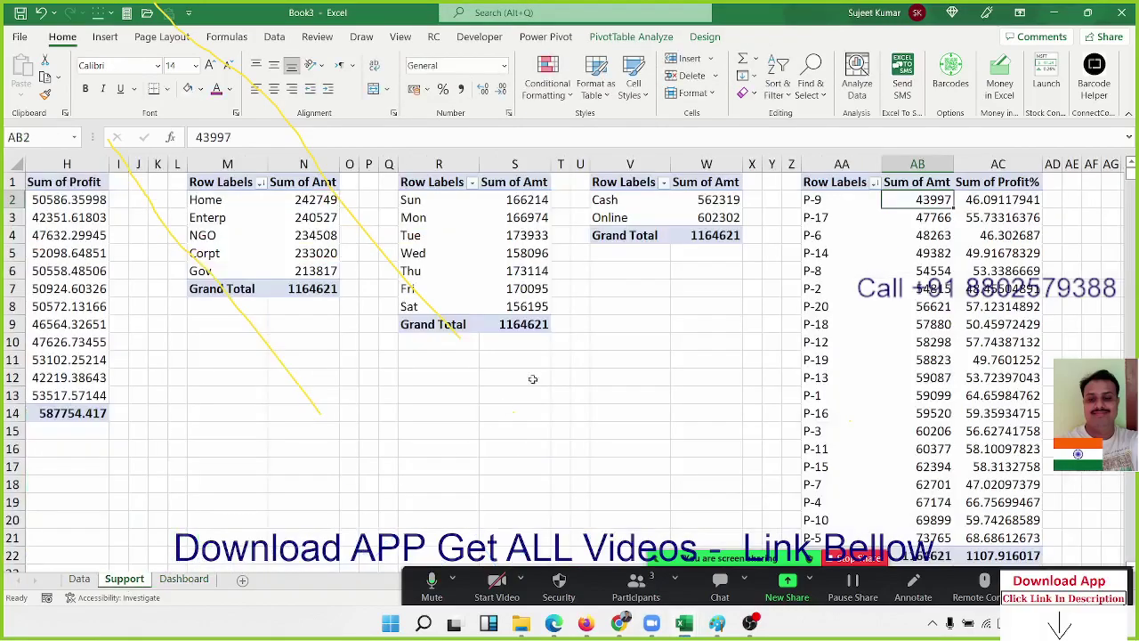
left_click(813, 181)
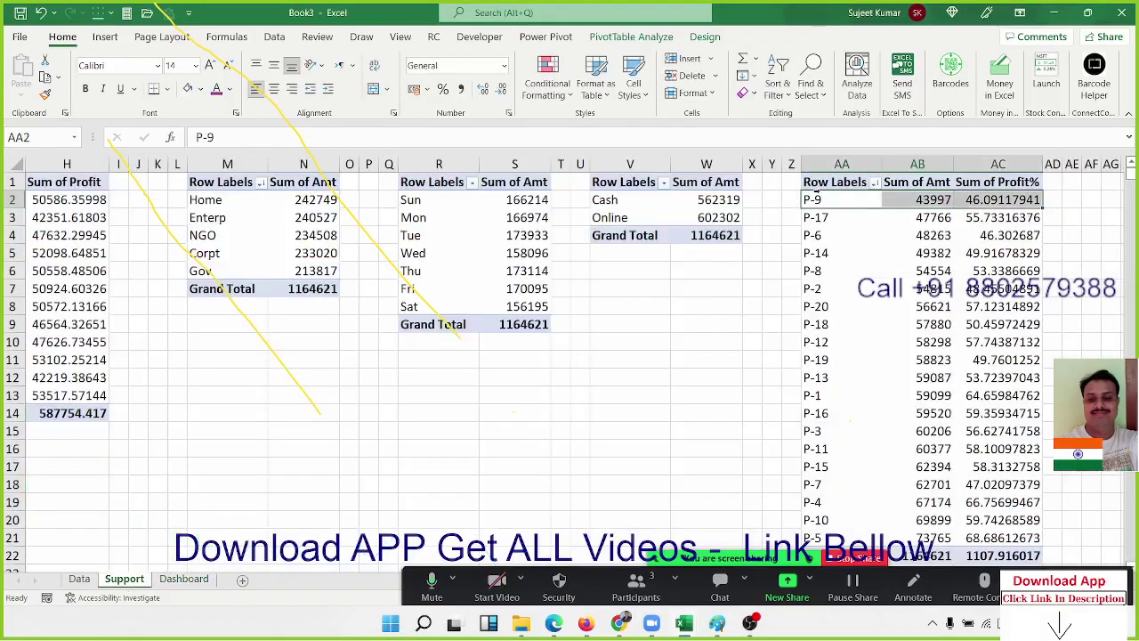
left_click(815, 187)
left_click(847, 201)
left_click(850, 201)
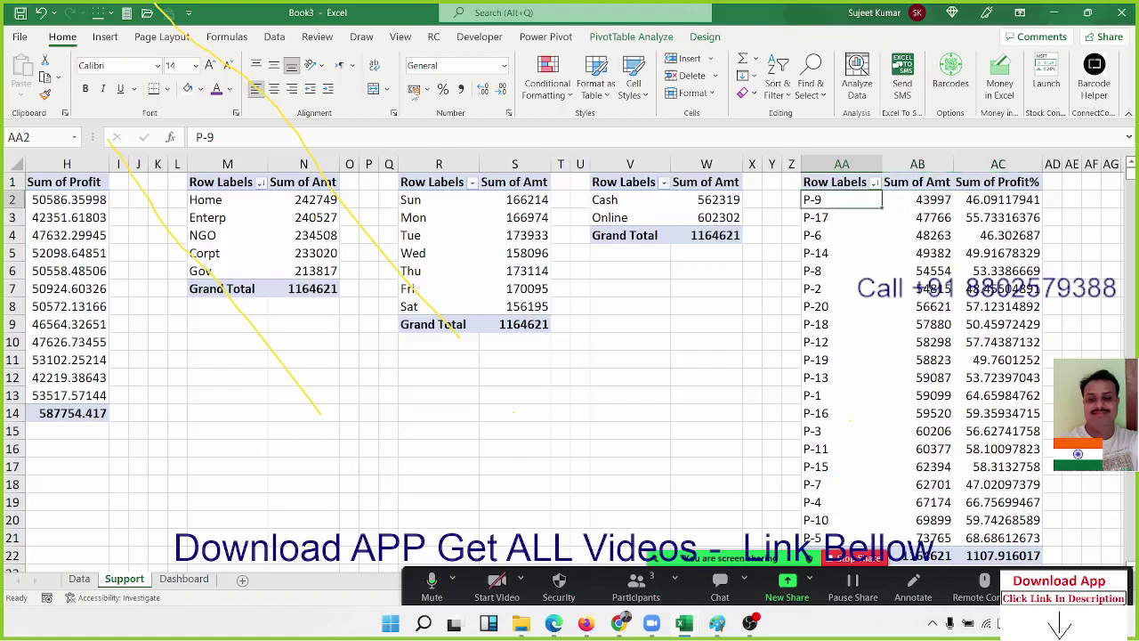
left_click(240, 38)
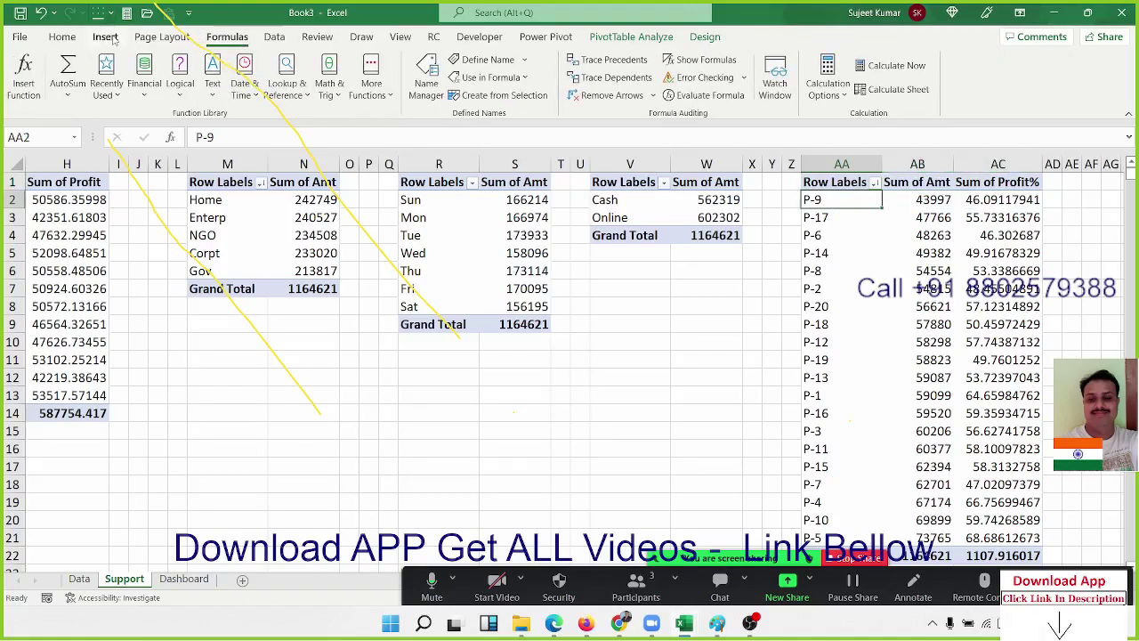
left_click(112, 40)
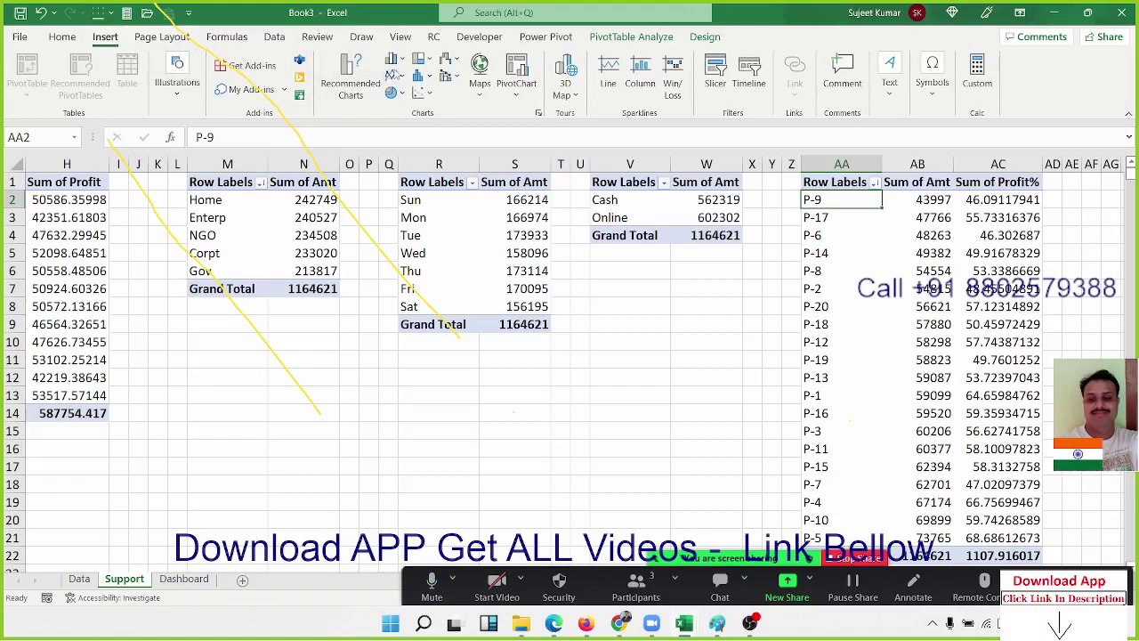
left_click(397, 61)
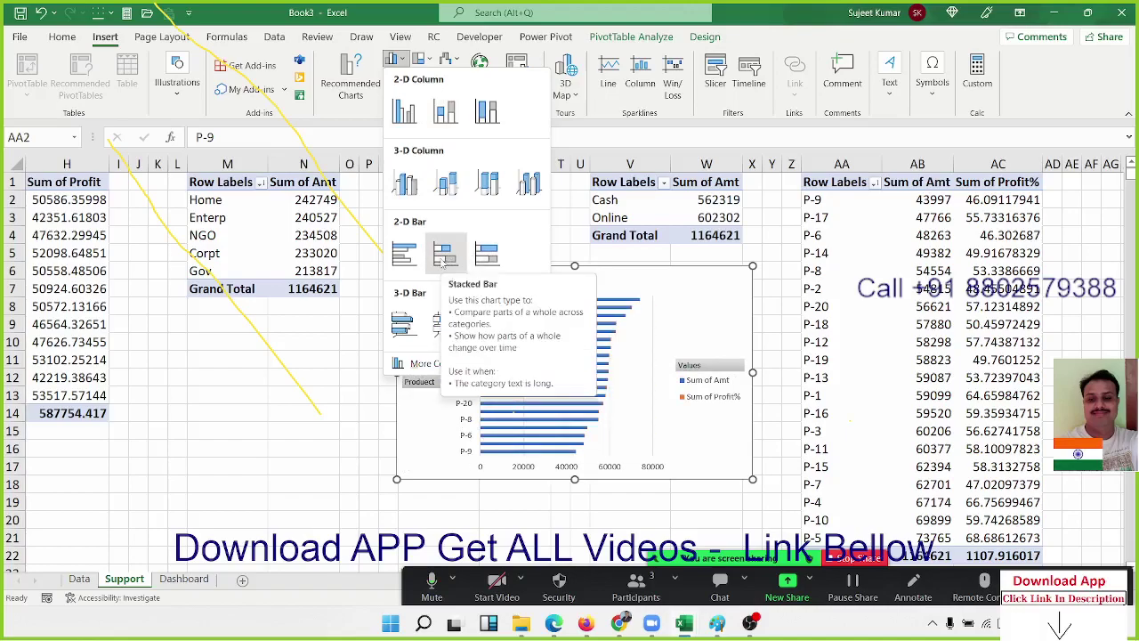
Insert a 2-D Stacked Bar PivotChart of the product pivot and deselect it
left_click(444, 257)
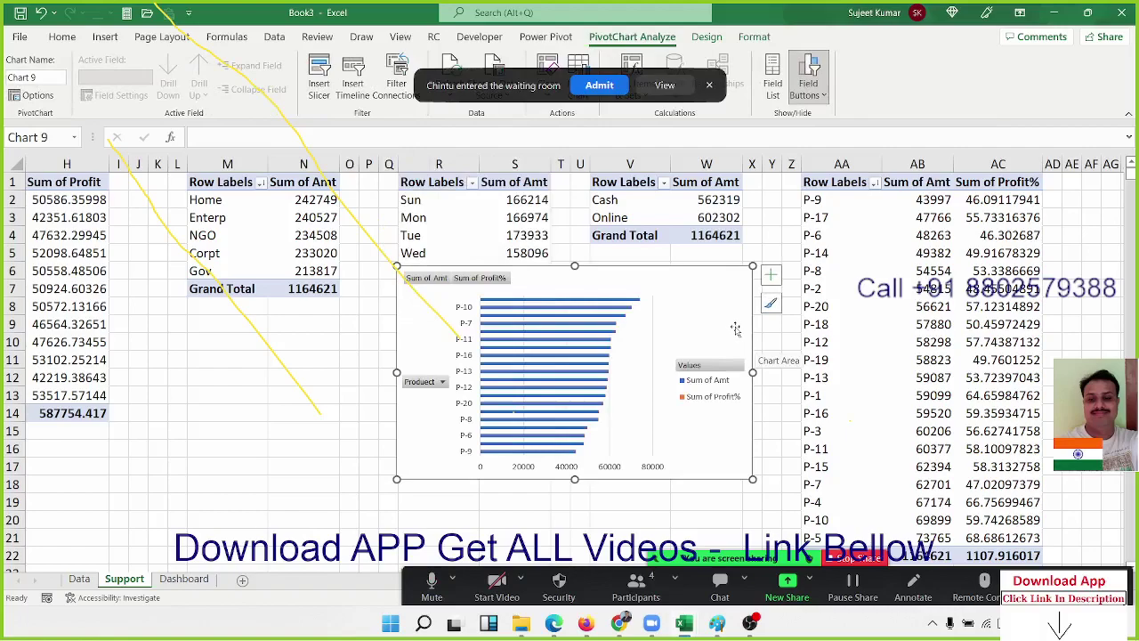
left_click(1000, 199)
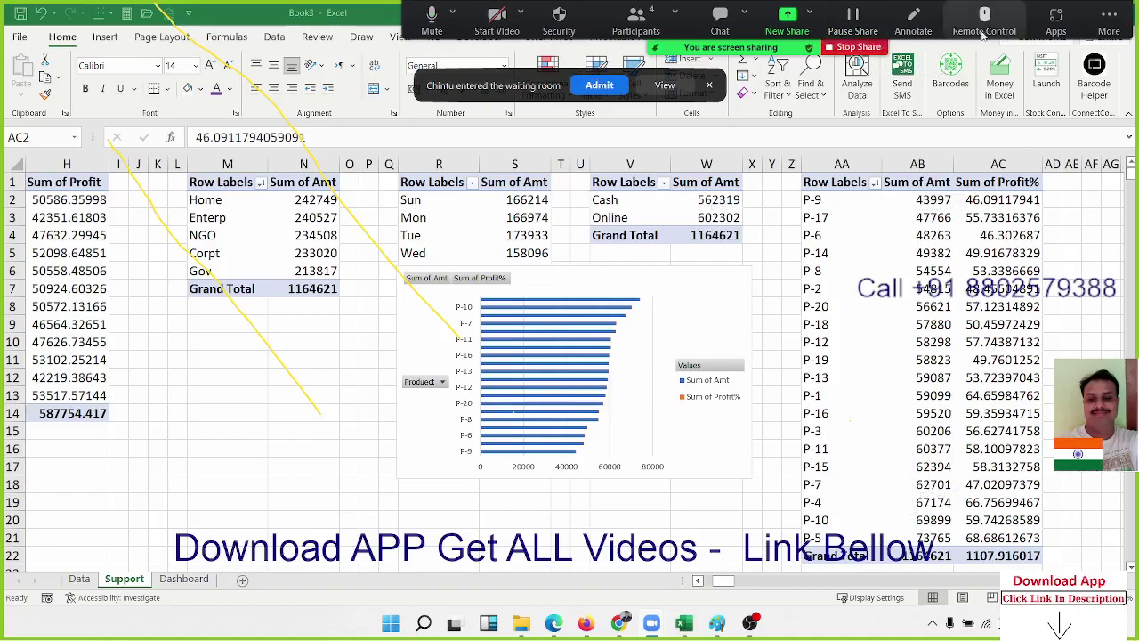
right_click(974, 339)
Replace Sum of Profit% with the Profit field in the product pivot's values
left_click(942, 336)
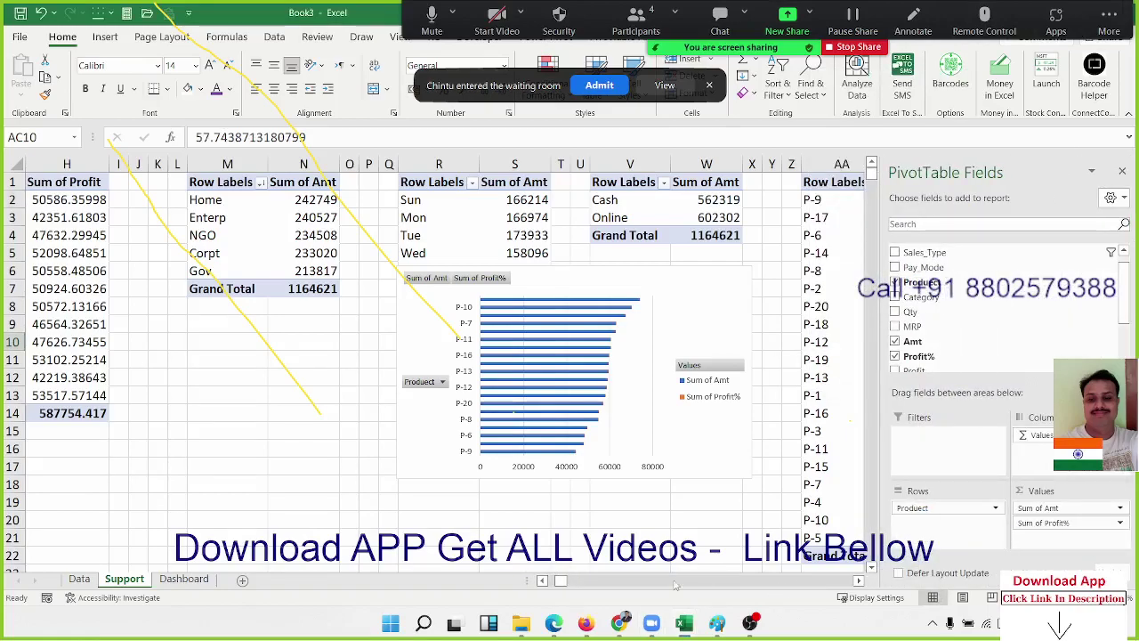
left_click(859, 580)
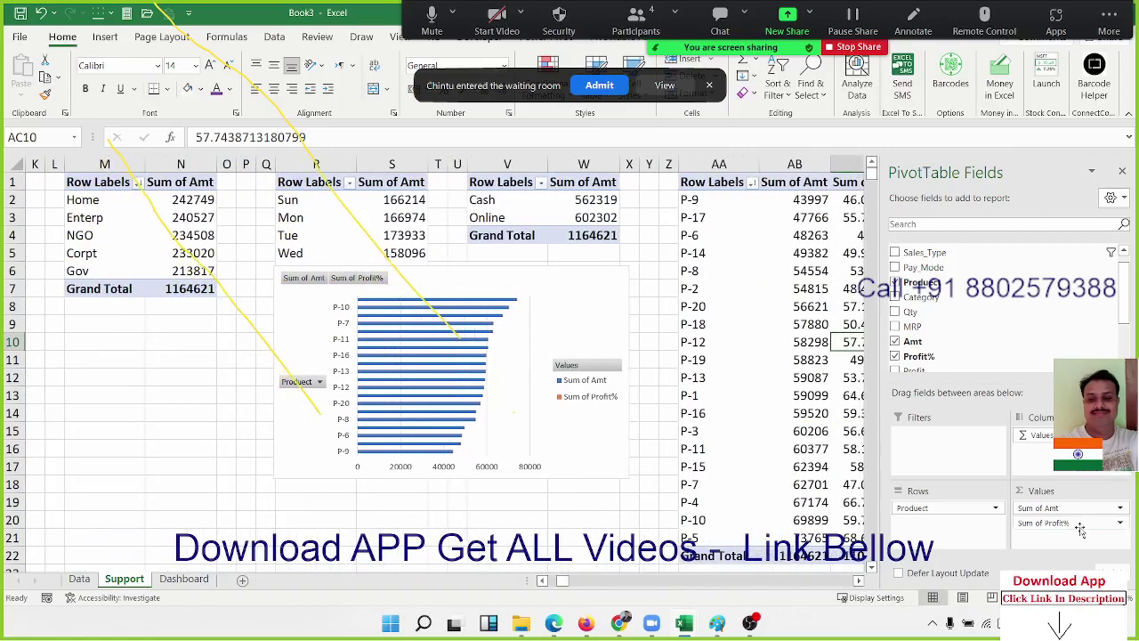
left_click(1084, 523)
left_click(1084, 507)
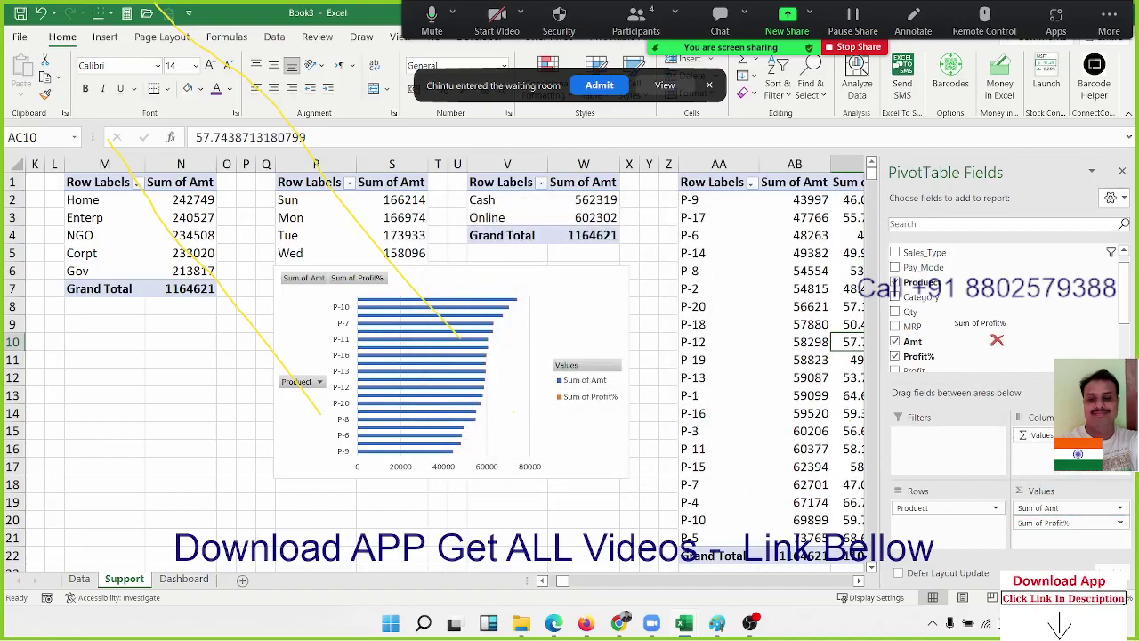
left_click(895, 355)
mouse_move(917, 370)
left_mouse_down()
mouse_move(1059, 556)
mouse_move(1042, 543)
left_mouse_up()
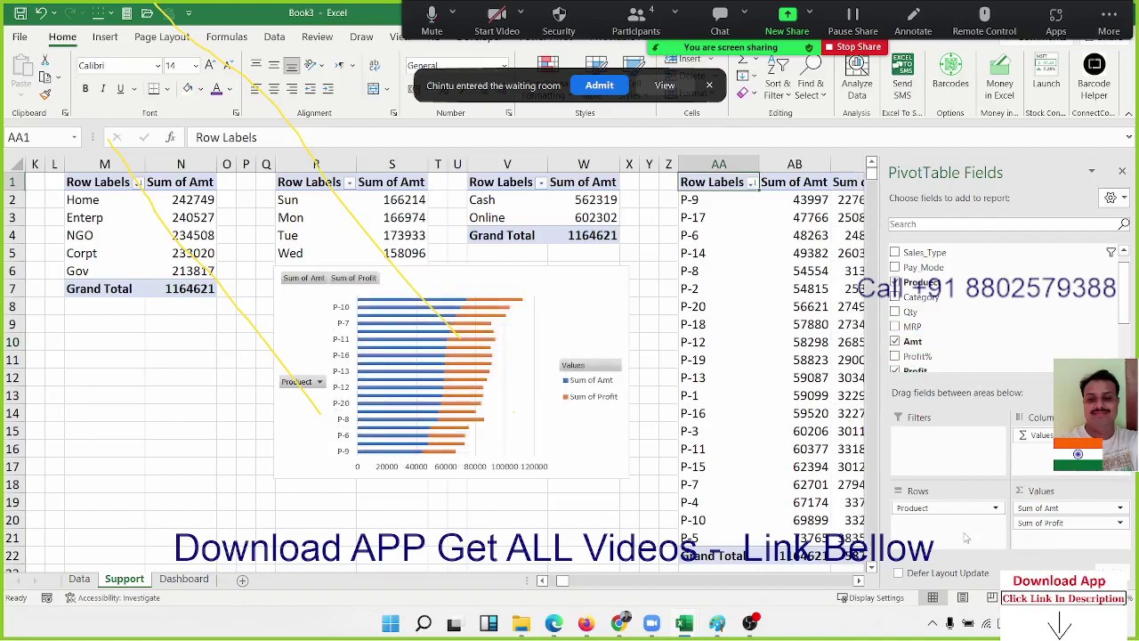
left_click(594, 367)
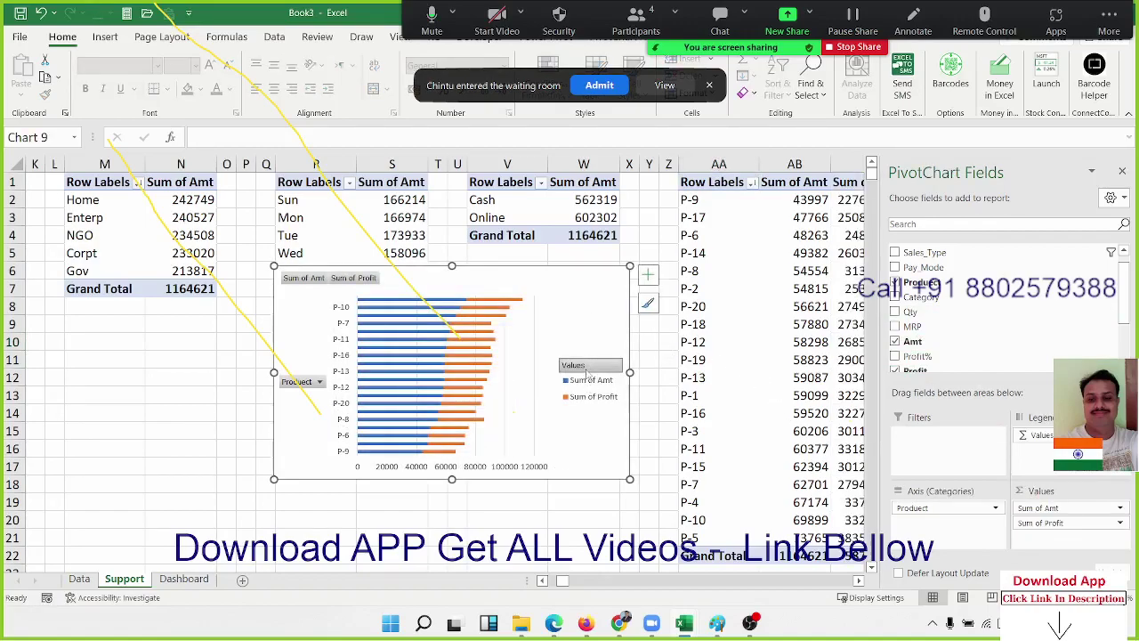
Hide all field buttons on the product bar chart and delete its legend
right_click(585, 373)
left_click(623, 538)
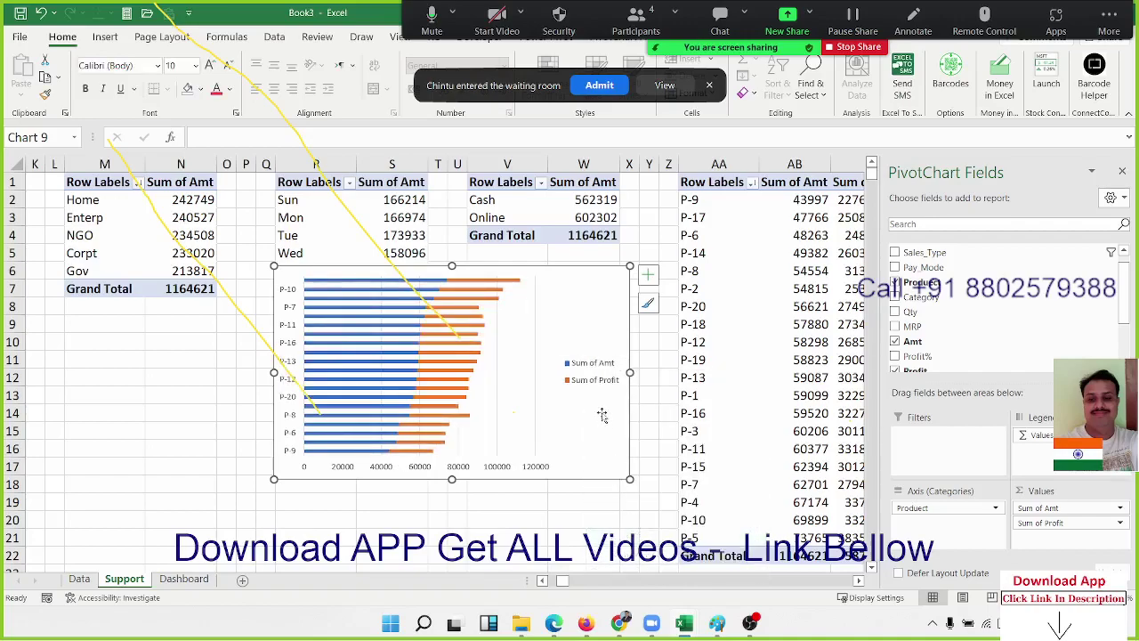
left_click(598, 379)
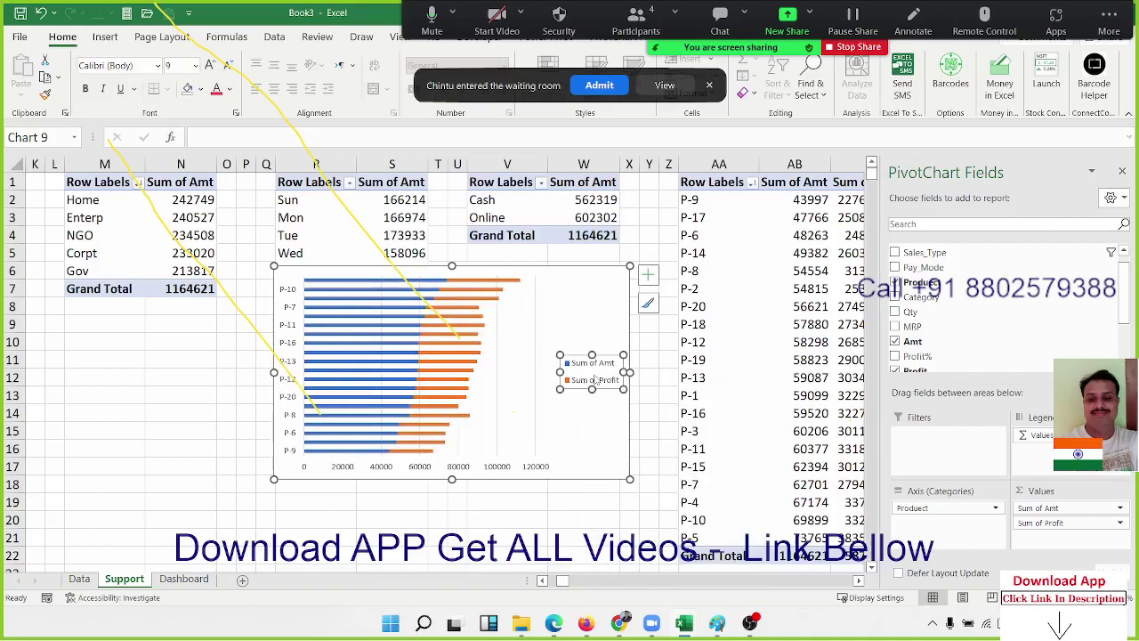
key("Delete")
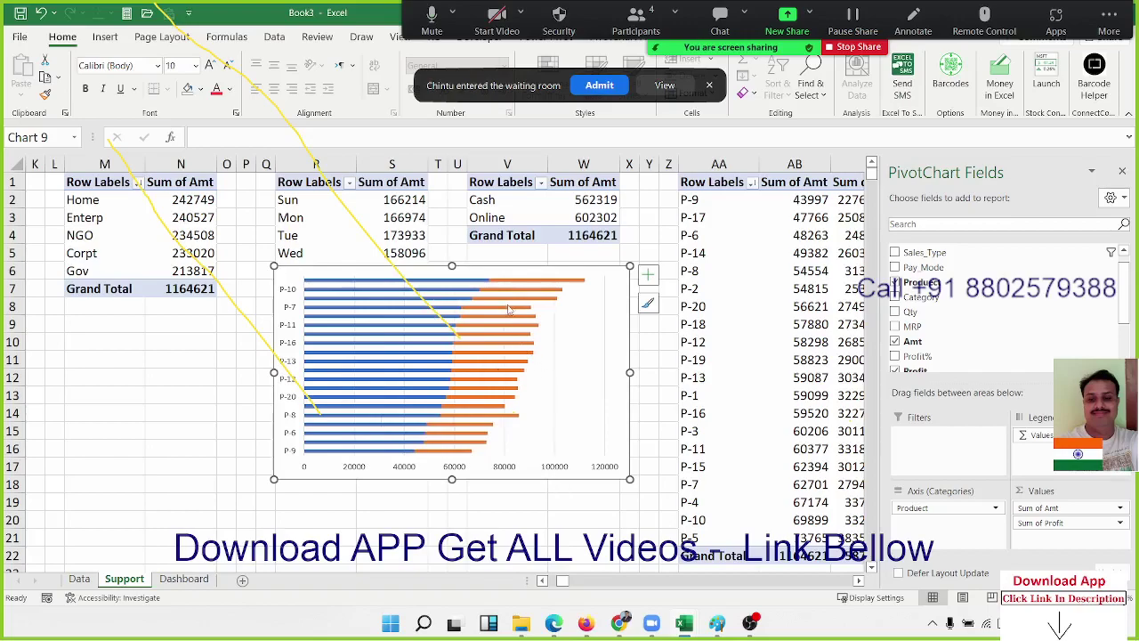
Apply a lighter chart style from the Chart Styles gallery to the bar chart
left_click(709, 85)
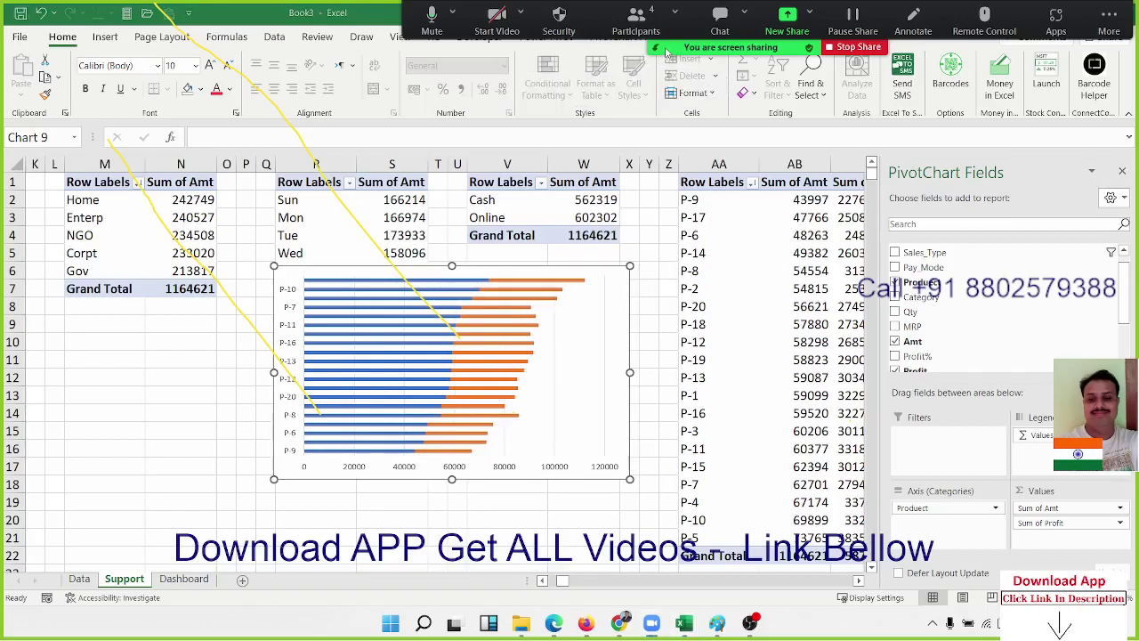
left_click(706, 37)
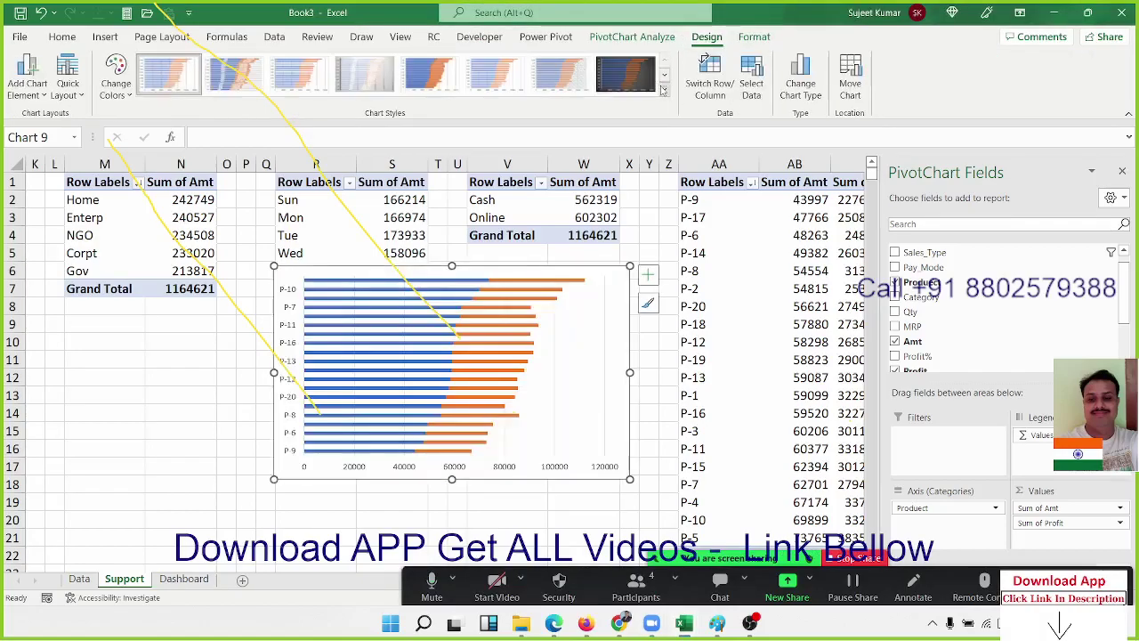
left_click(663, 92)
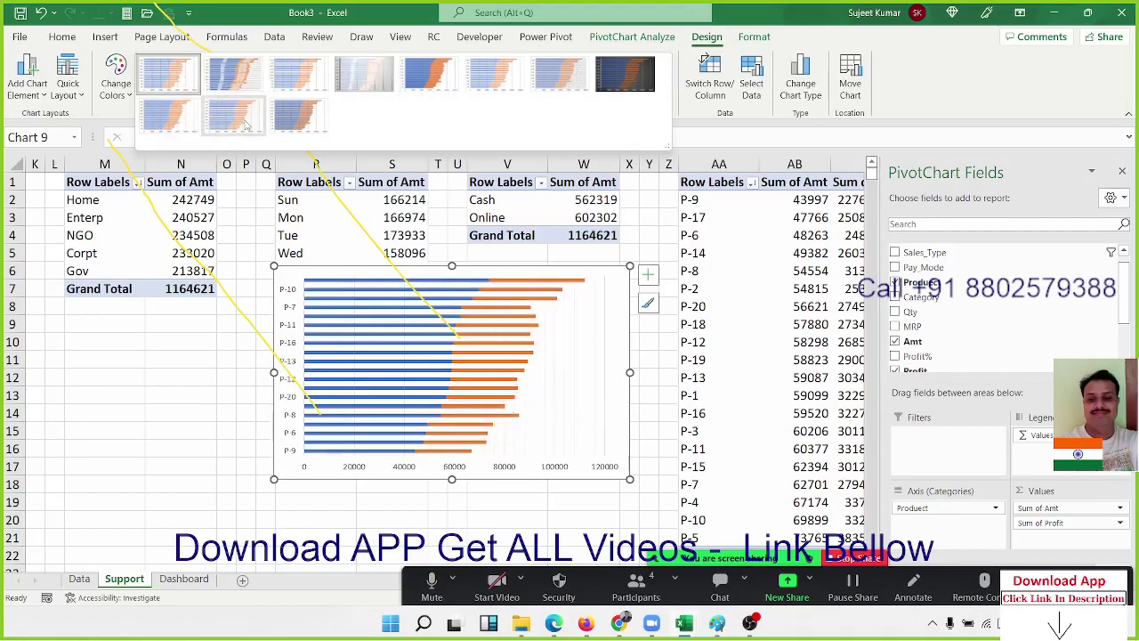
left_click(149, 122)
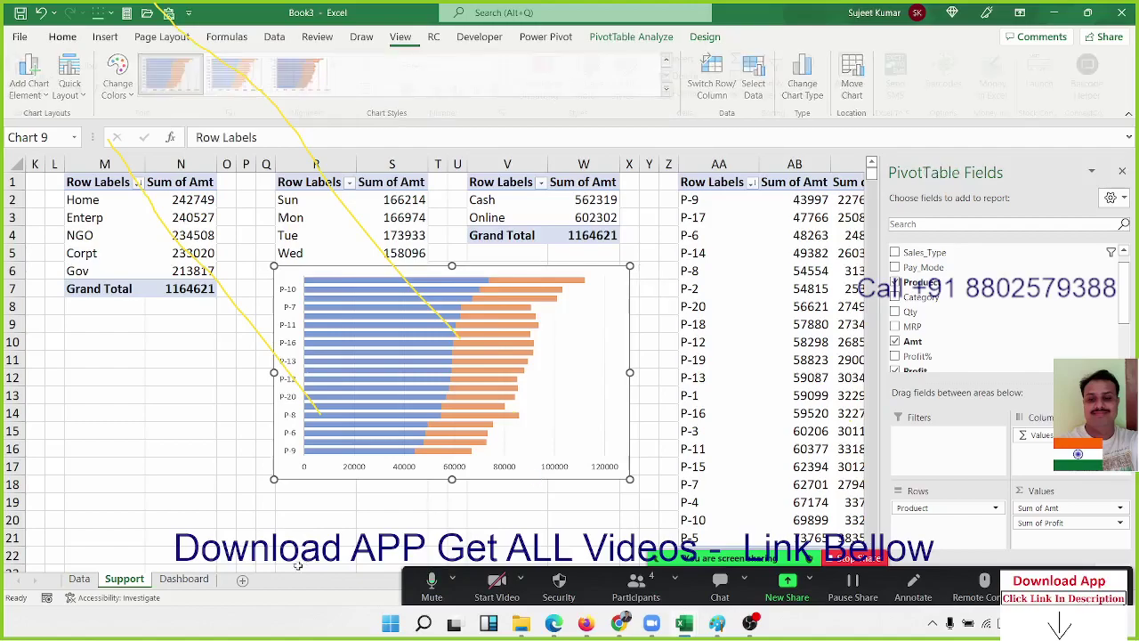
Paste the product bar chart onto the Dashboard at cell T12 and close the field list
left_click(183, 578)
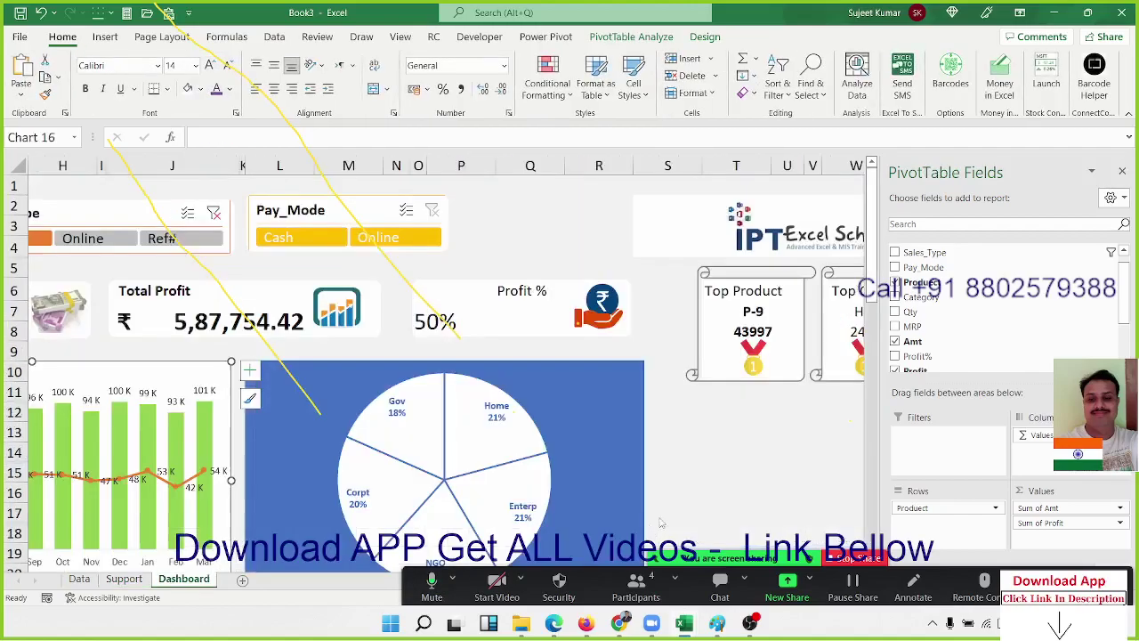
left_click(717, 414)
key("ctrl+v")
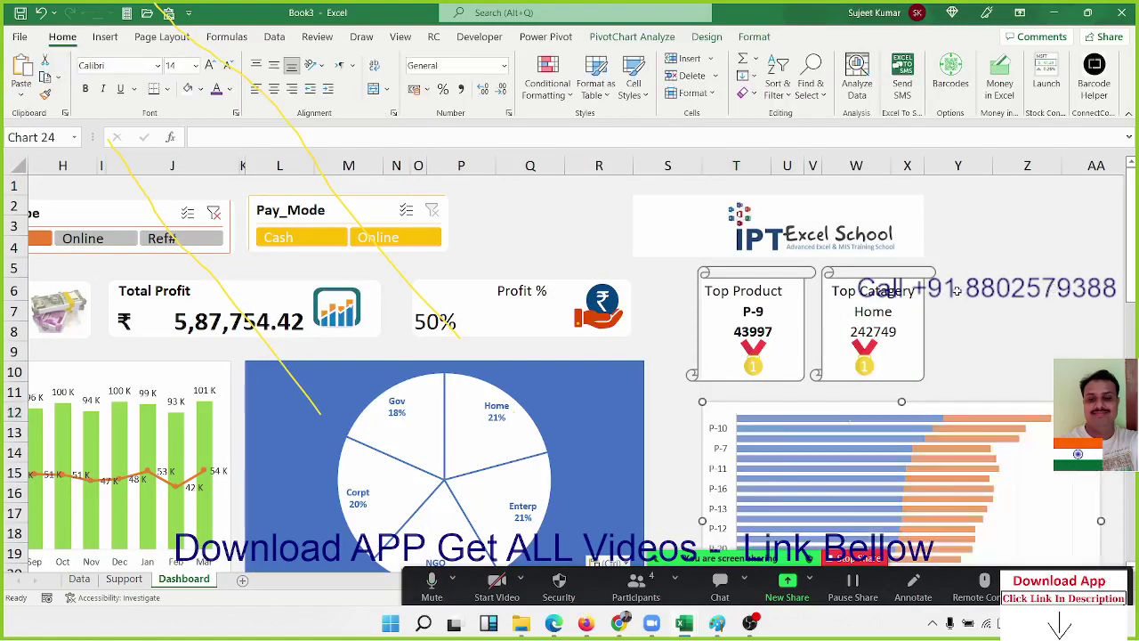
left_click(1123, 173)
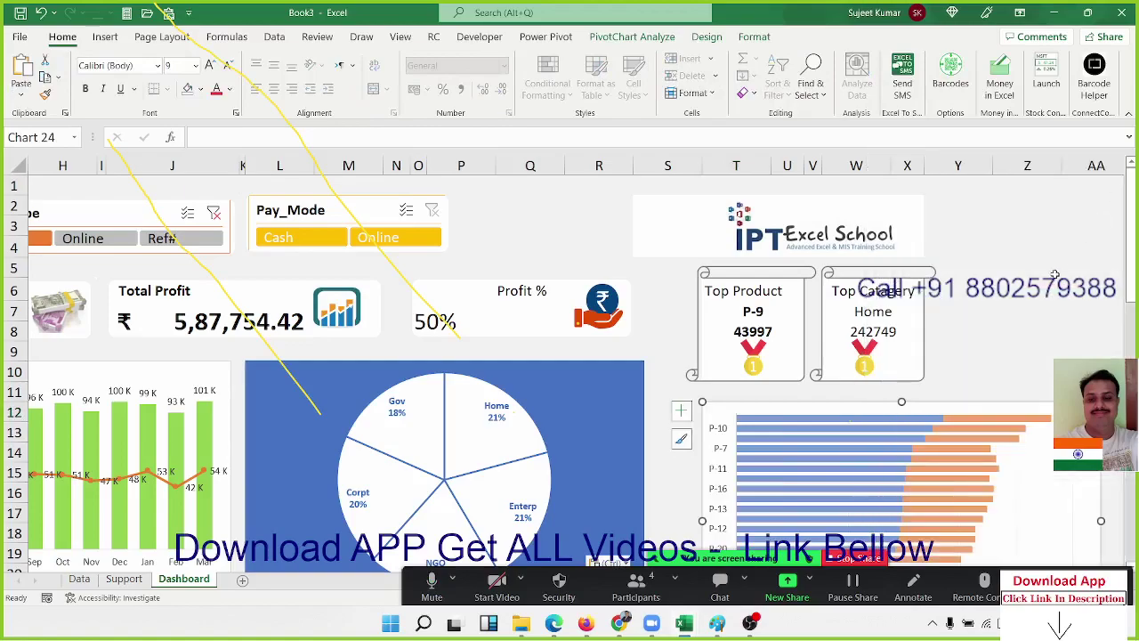
Stretch the bar chart taller and shift its plot area left
scroll(927, 339, "down", 3)
scroll(927, 339, "down", 4)
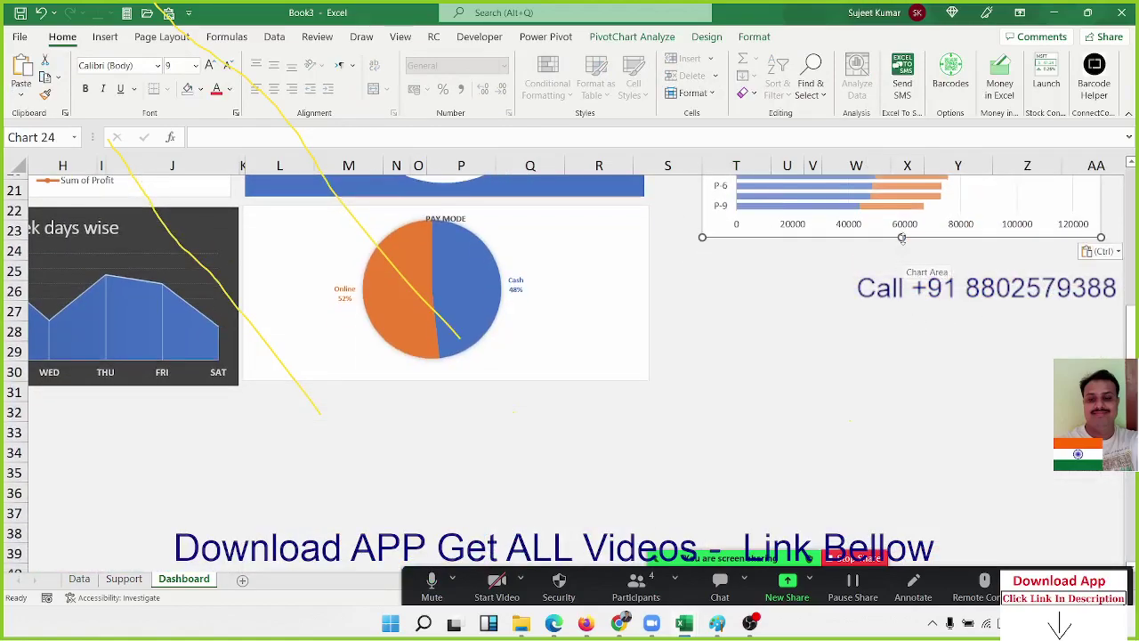
left_click_drag(901, 236, 872, 381)
scroll(872, 381, "up", 1)
scroll(871, 383, "up", 6)
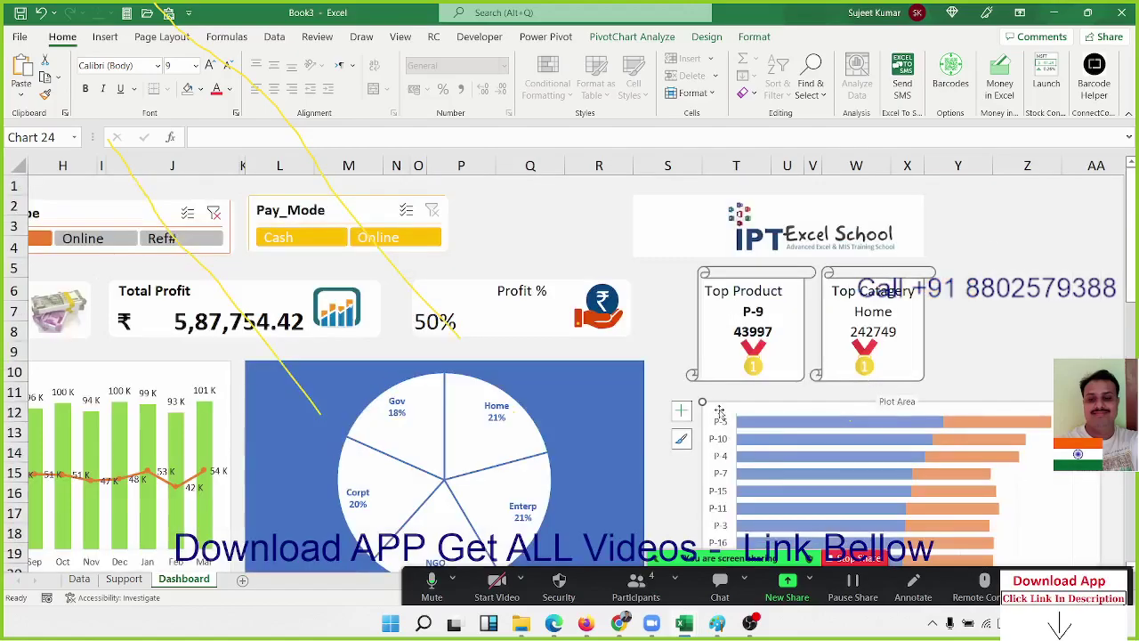
left_click_drag(719, 409, 682, 403)
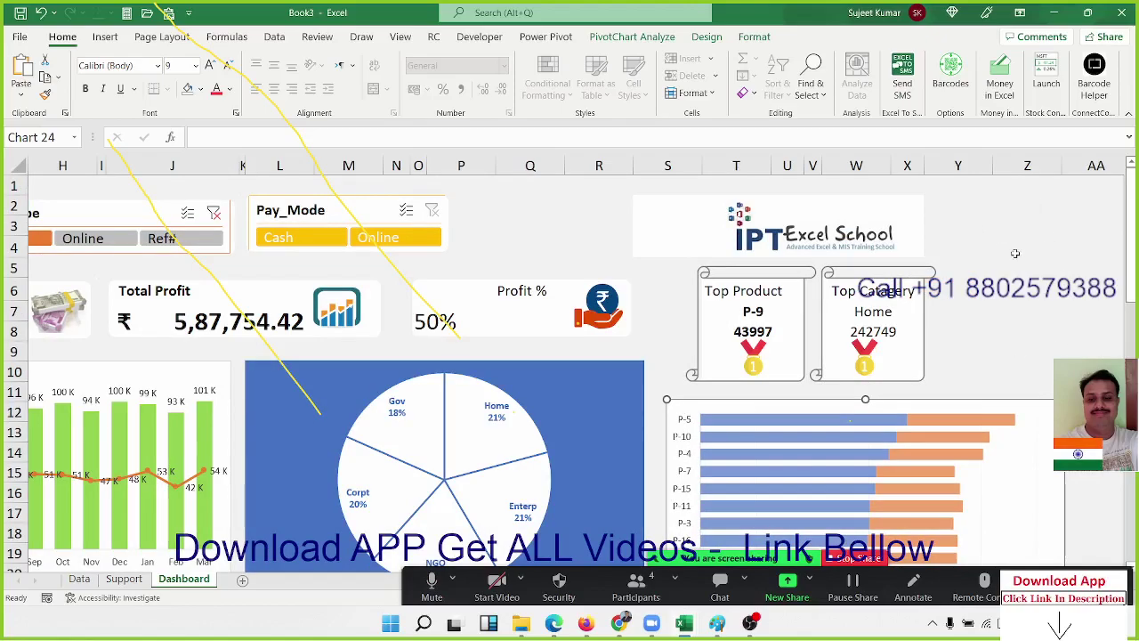
Make the bar chart slightly narrower so bars P-5 through P-9 fit, then deselect it
scroll(1063, 329, "down", 3)
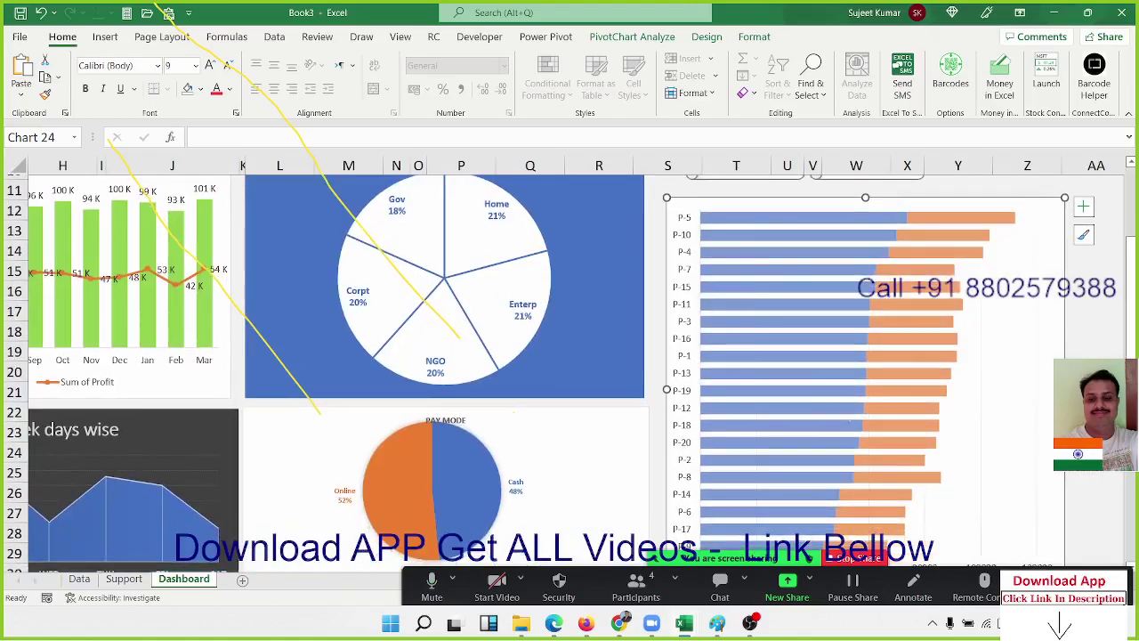
left_click_drag(1065, 383, 1060, 382)
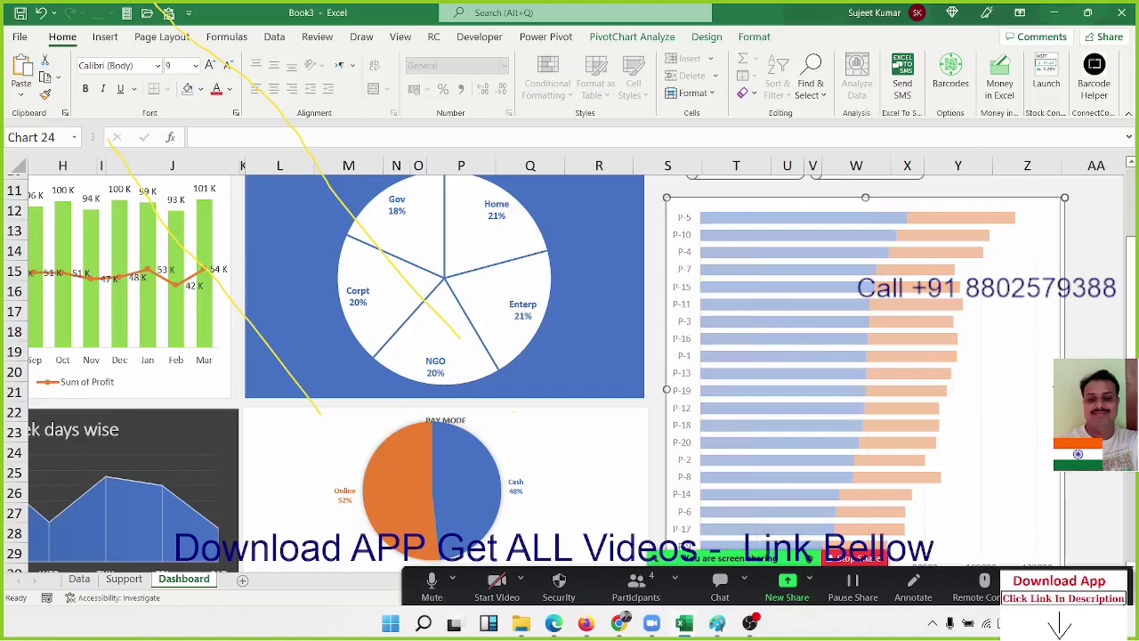
left_click(1030, 380)
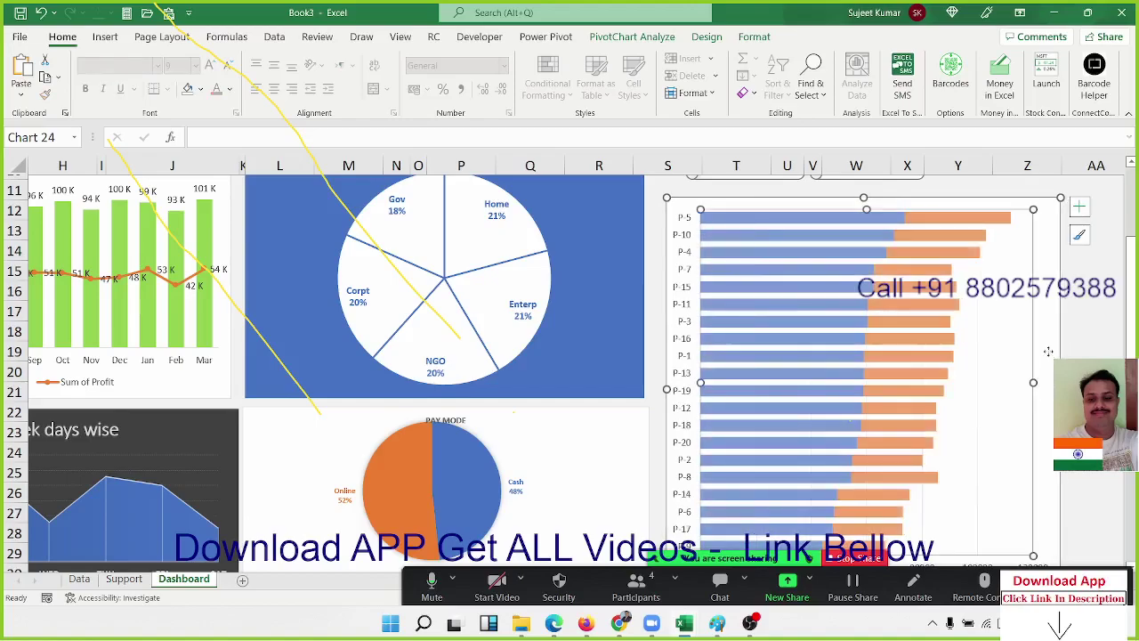
left_click(1048, 352)
left_click(1032, 326)
left_click(1067, 333)
left_click(976, 309)
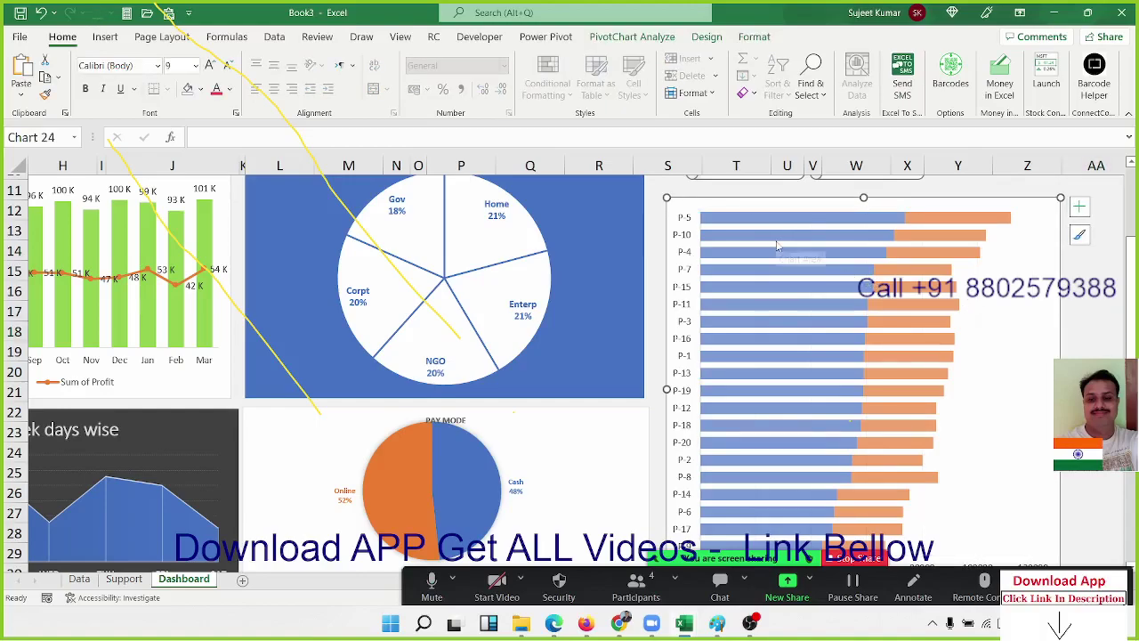
scroll(776, 244, "up", 4)
left_click(1019, 287)
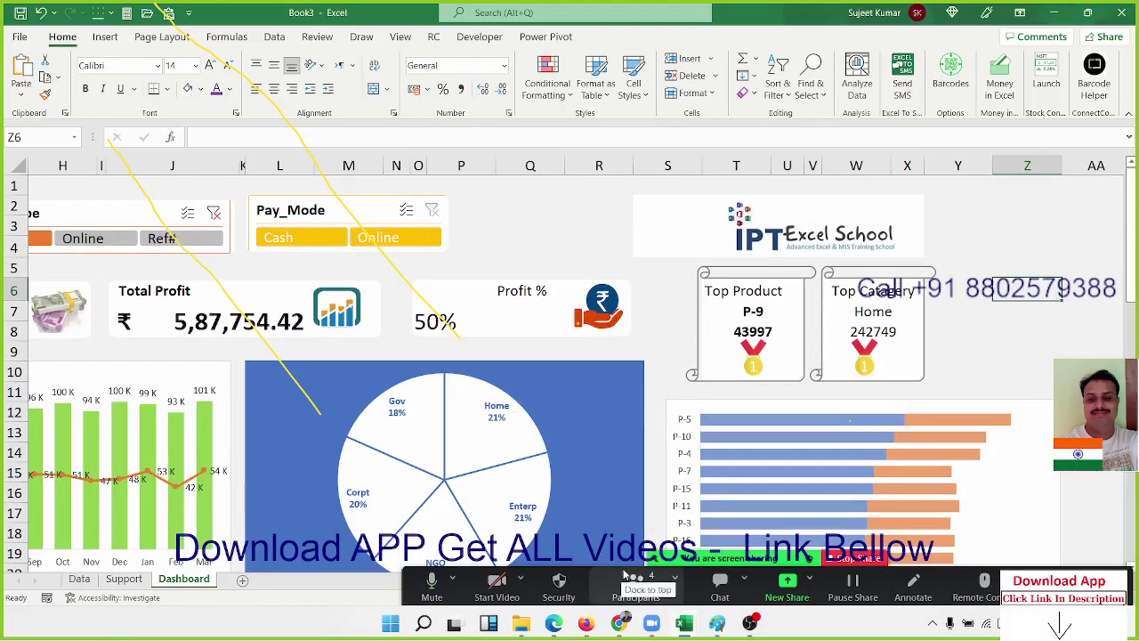
Clear all yellow annotation drawings from the screen share and close the Annotate toolbar
left_click(911, 583)
left_click(748, 84)
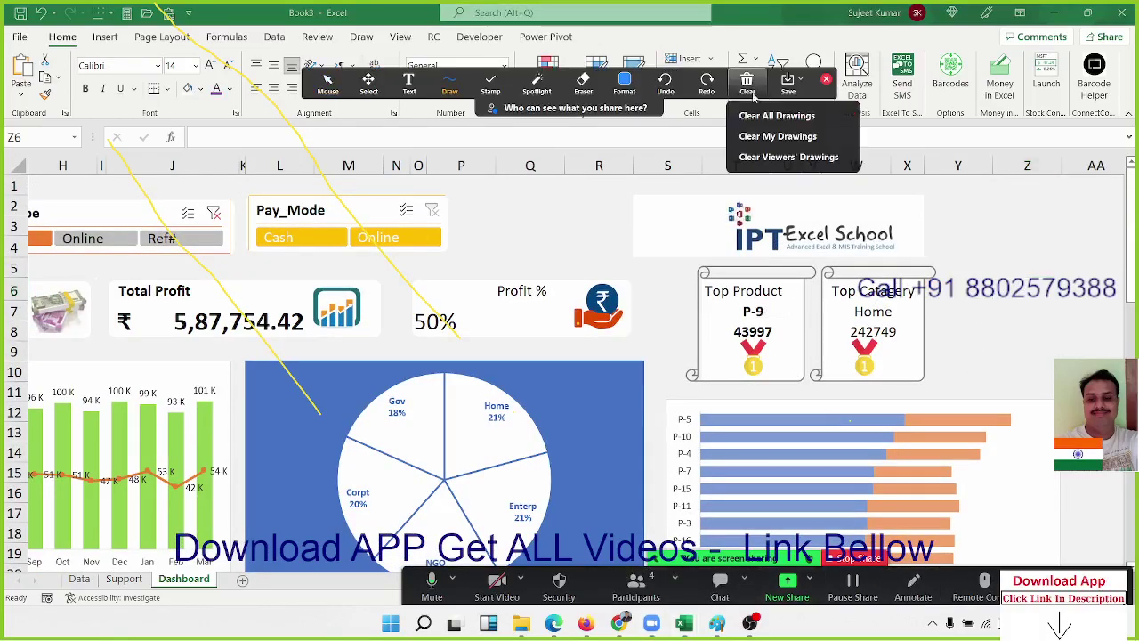
left_click(759, 138)
left_click(748, 82)
left_click(761, 117)
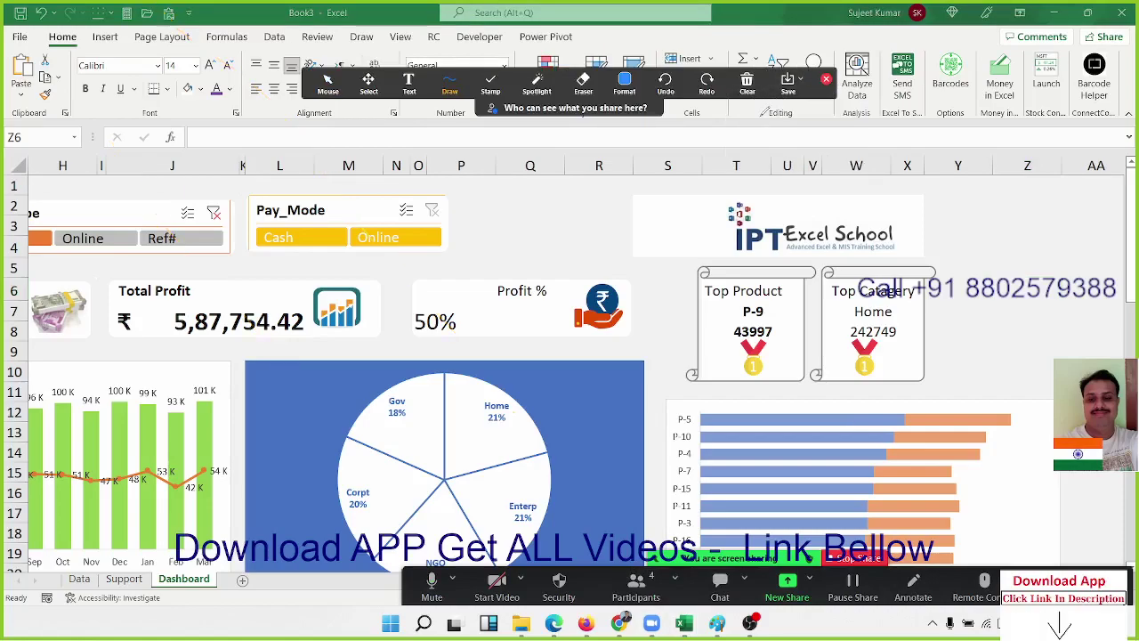
left_click(826, 82)
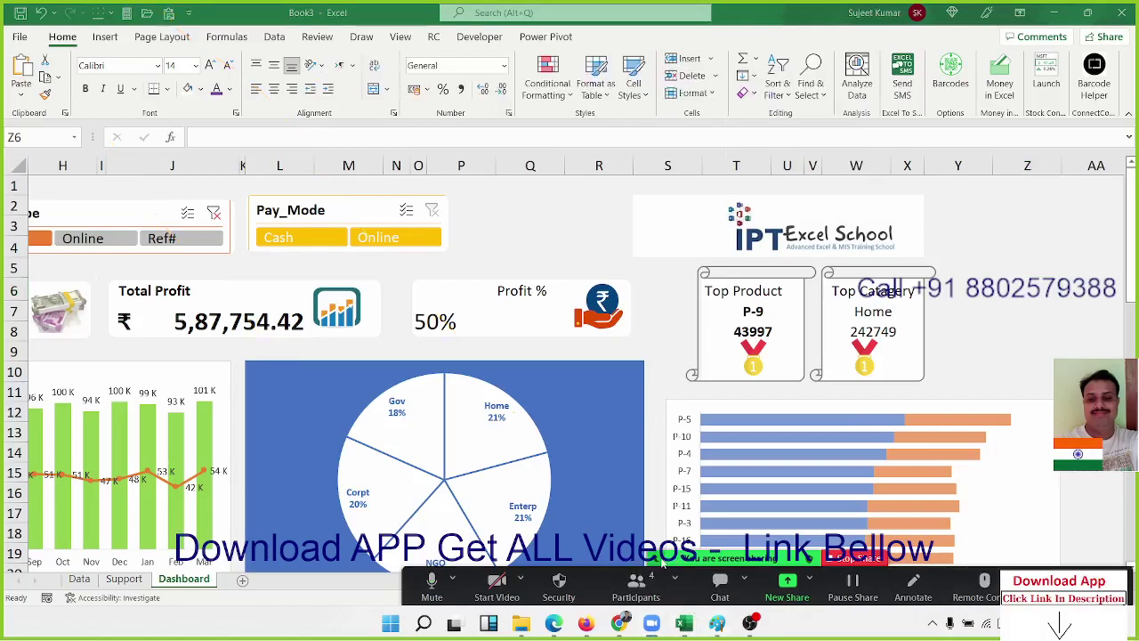
Select range S2:X3 behind the logo, then click R3 to deselect
left_click_drag(607, 197, 847, 234)
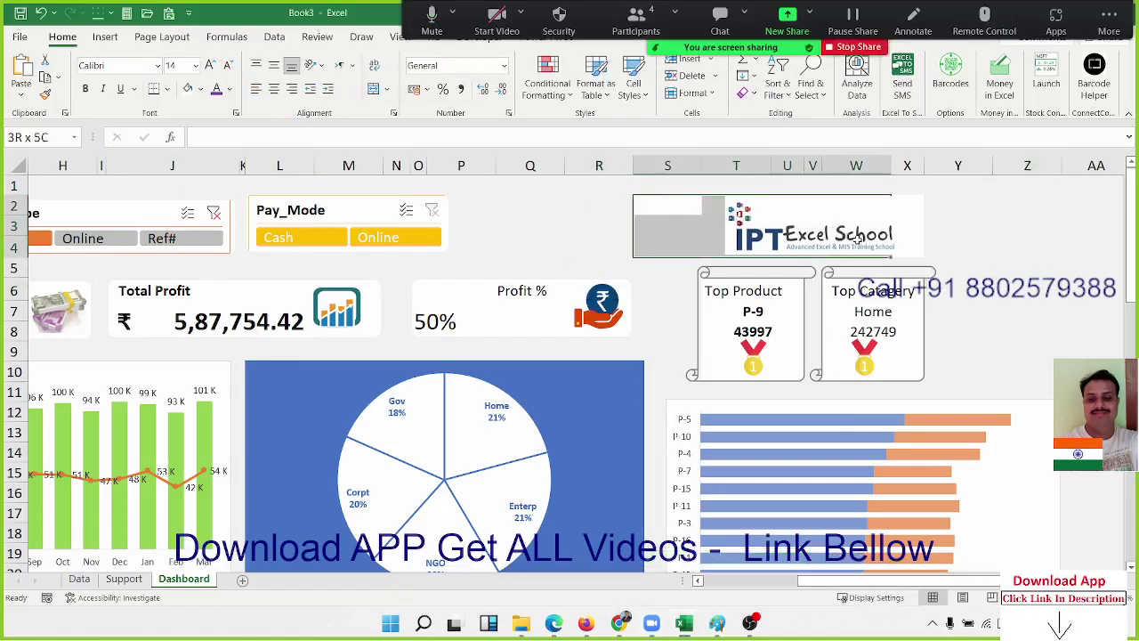
left_click_drag(847, 234, 912, 236)
left_click(603, 224)
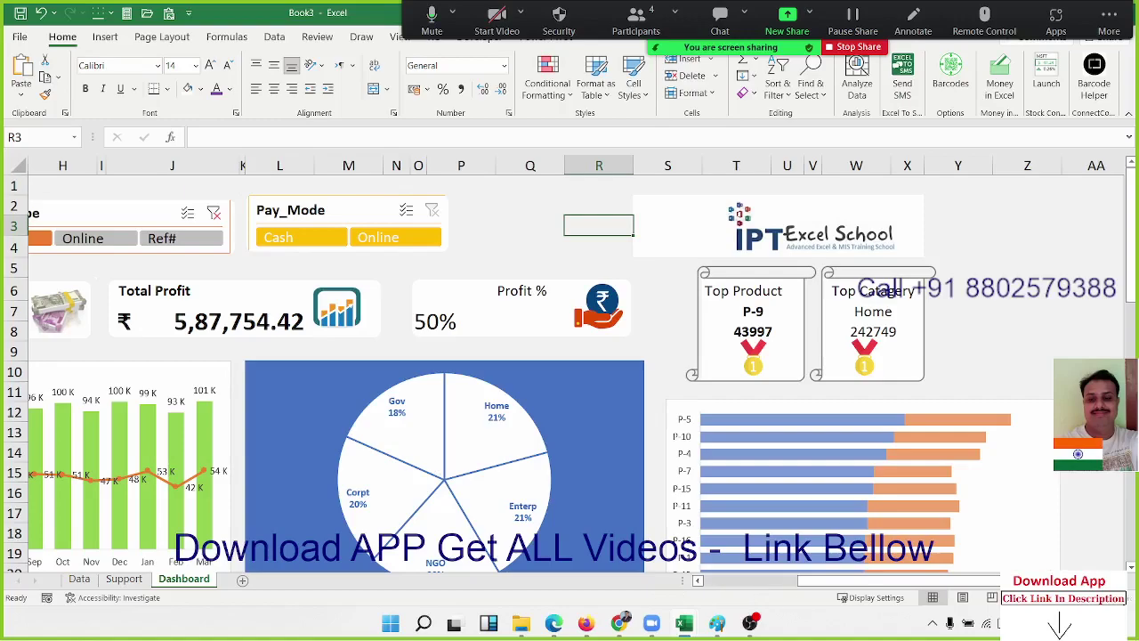
Hide every row from 32 down to the bottom of the sheet
scroll(837, 594, "down", 4)
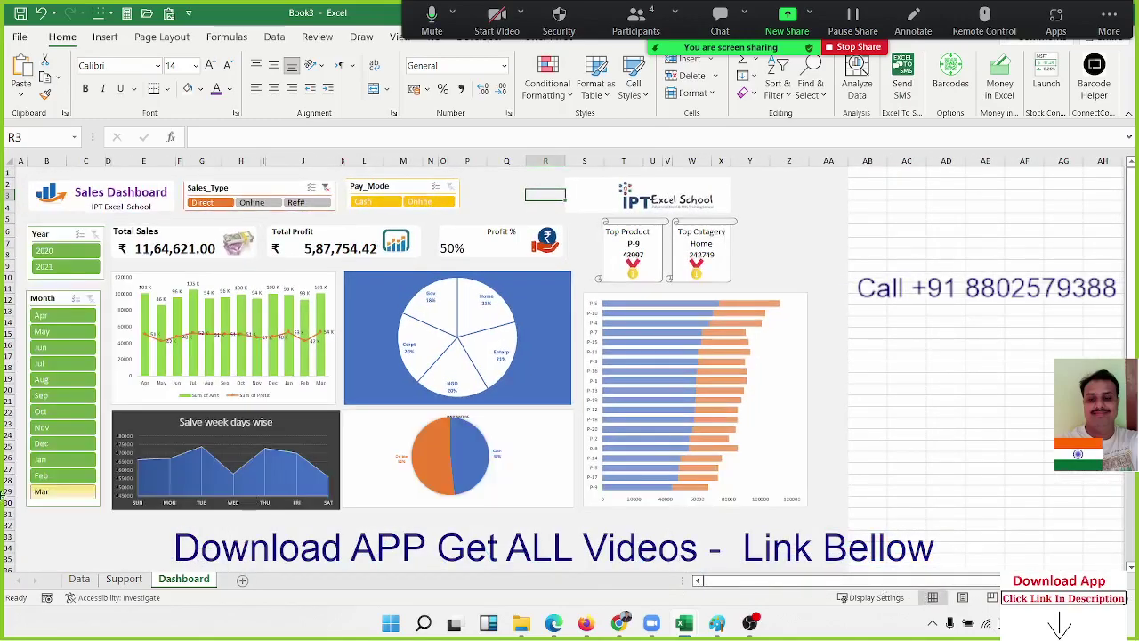
left_click(9, 526)
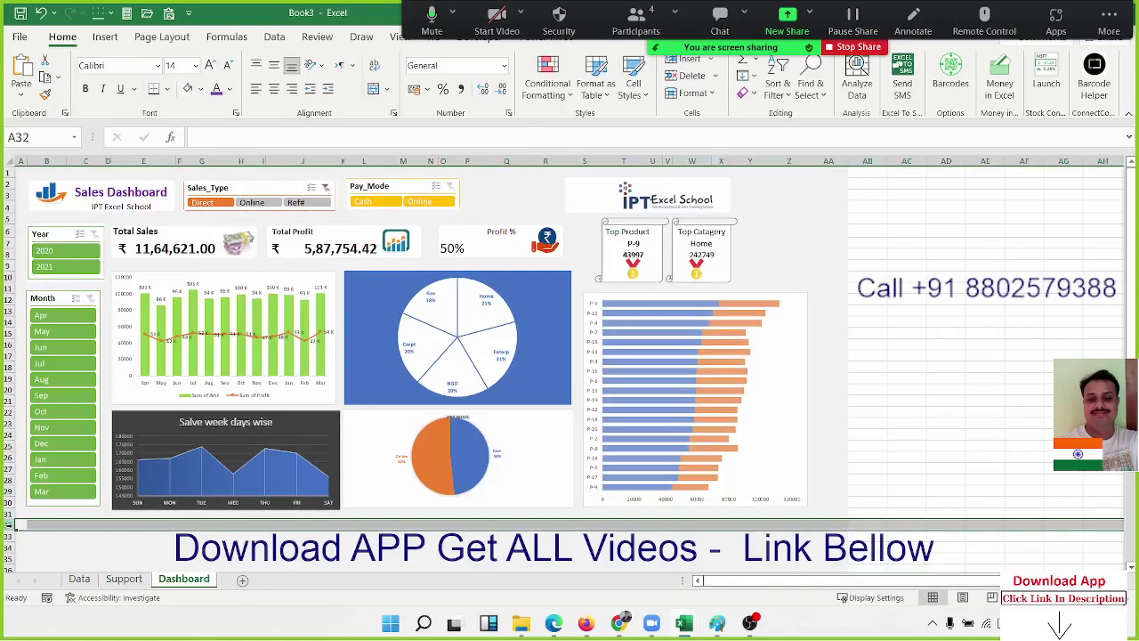
key("ctrl+shift+Down")
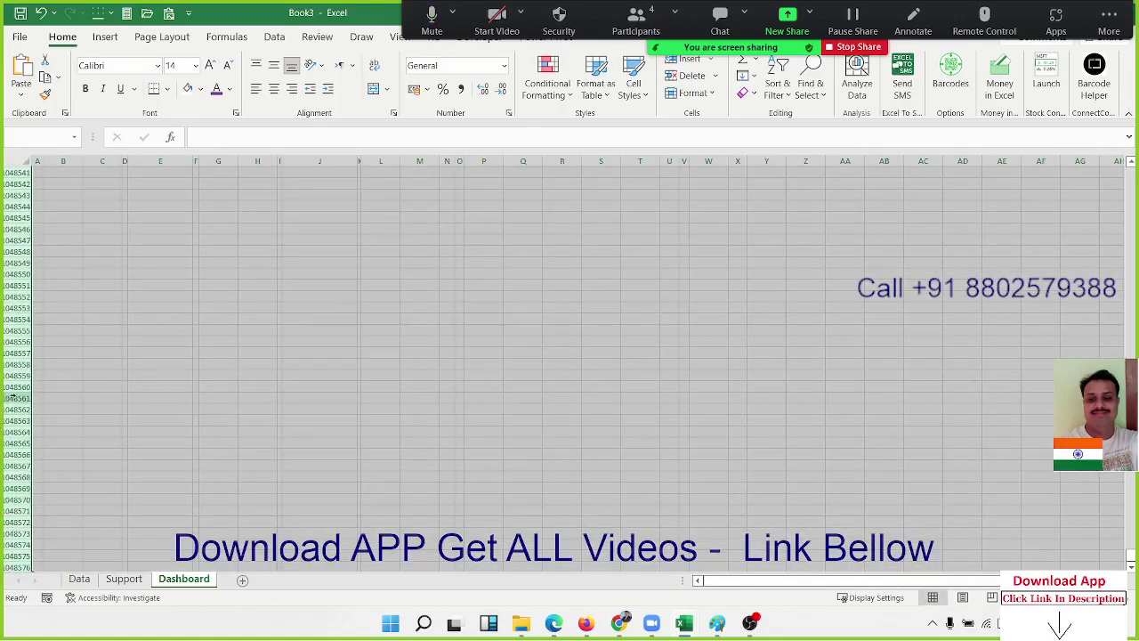
right_click(16, 401)
left_click(56, 362)
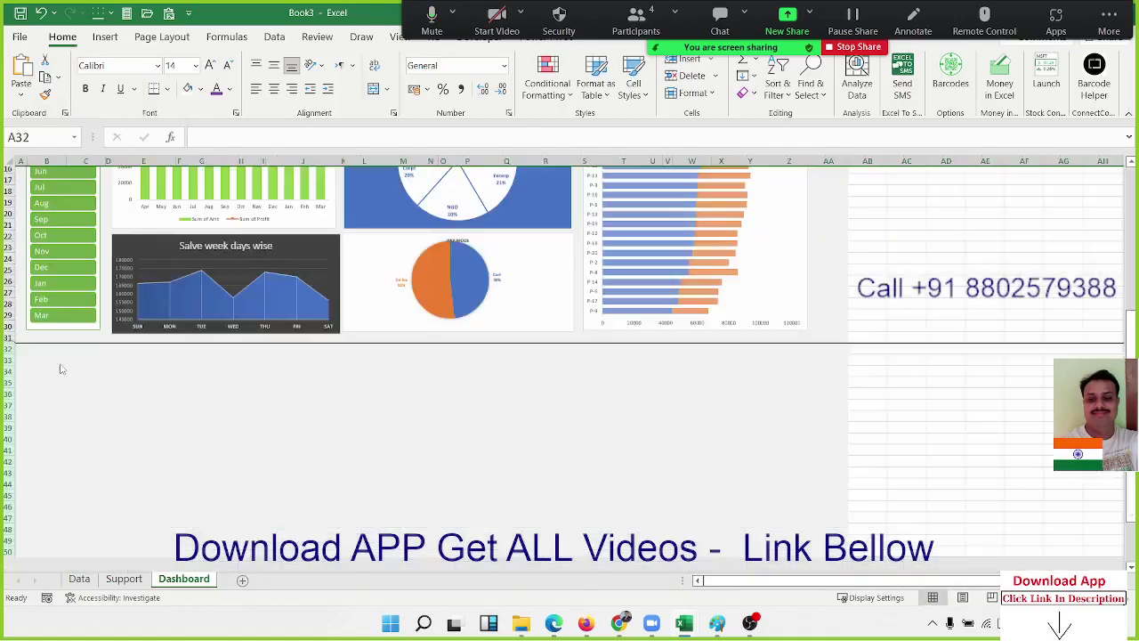
left_click(912, 331)
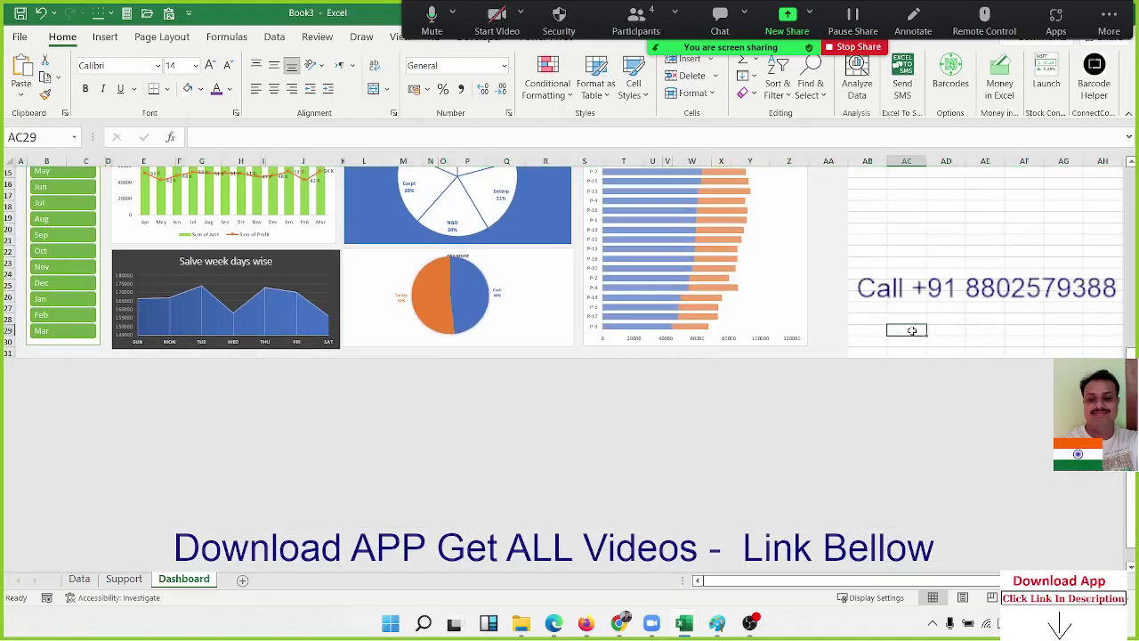
Hide every column from AB onward and return to cell A1
scroll(912, 331, "up", 5)
left_click(868, 160)
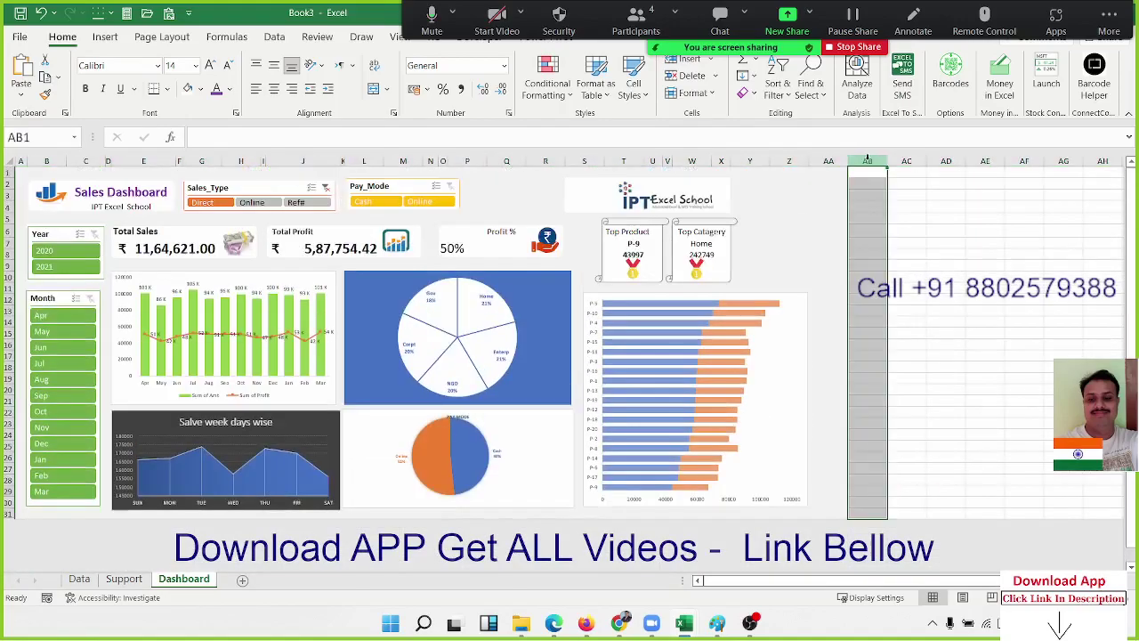
key("ctrl+shift+Right")
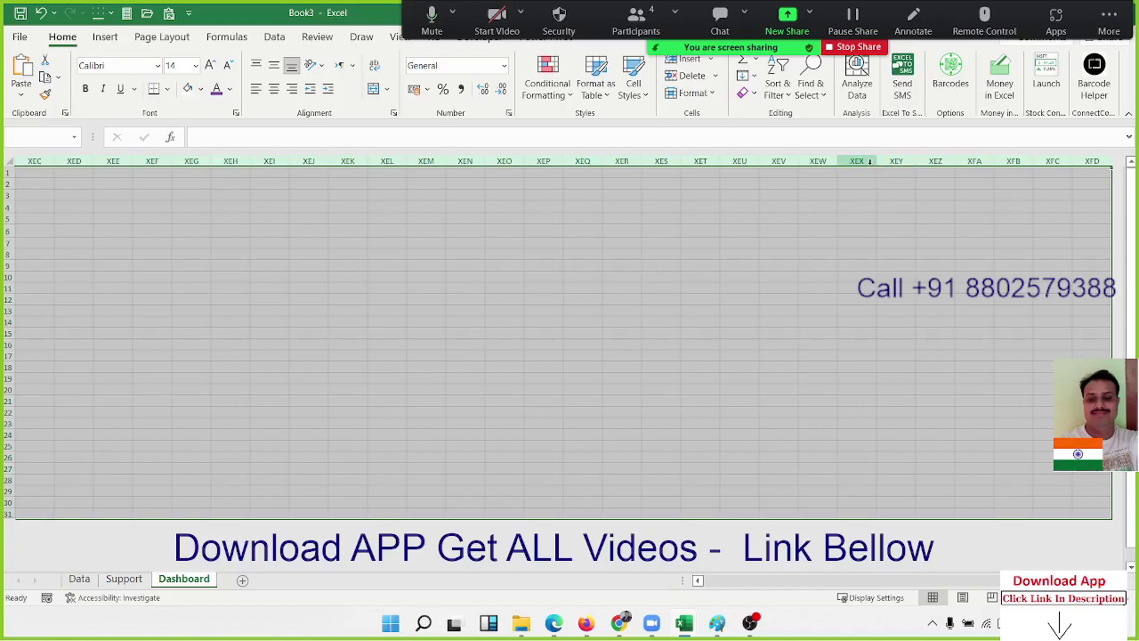
right_click(871, 165)
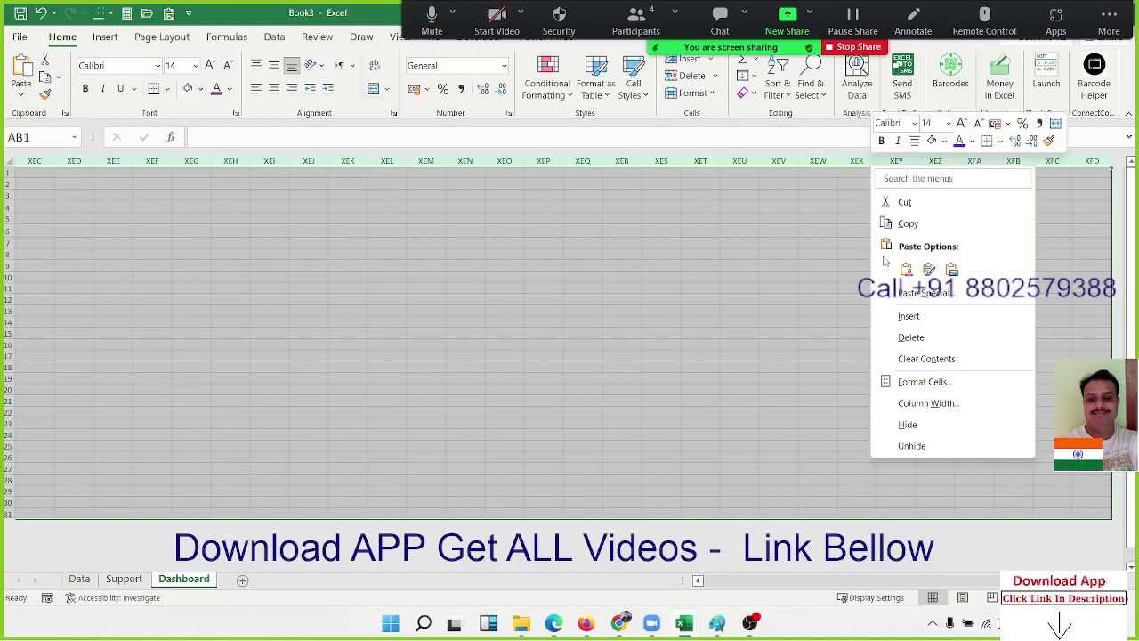
left_click(923, 425)
key("Left")
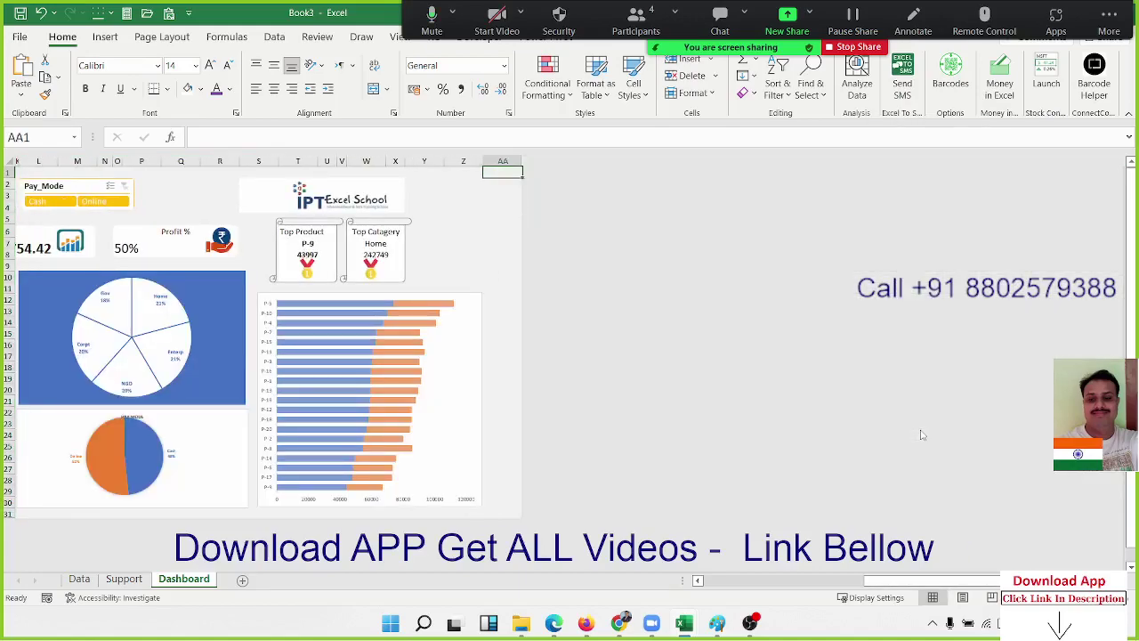
key("ctrl+Left")
key("Left")
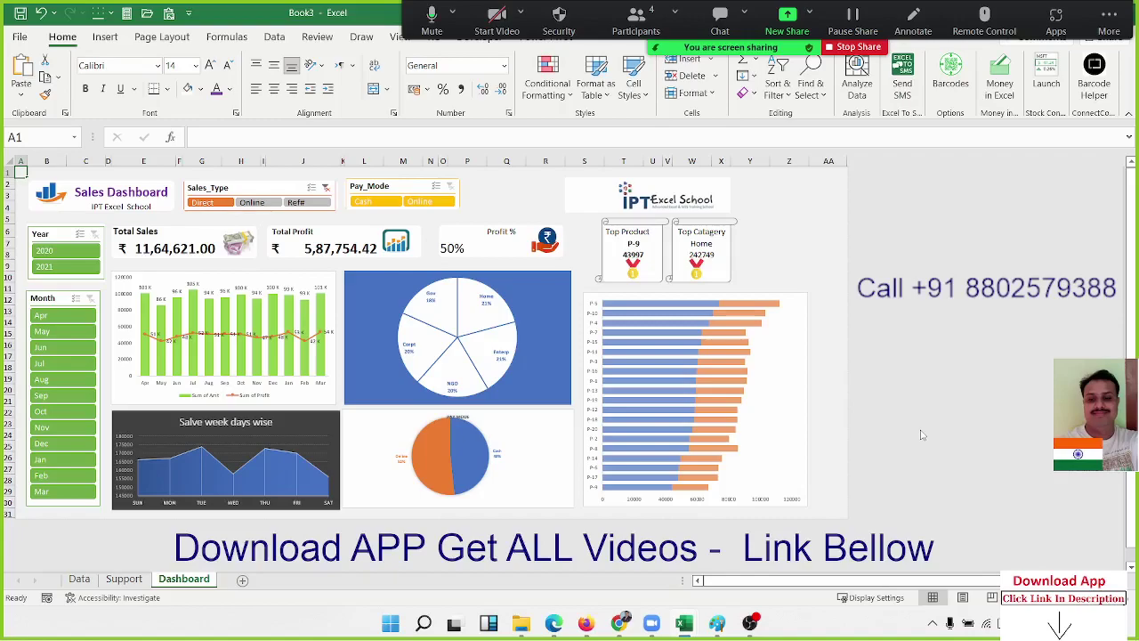
Clear the Sales_Type filter, briefly view Cash-only sales and check Profit %, then clear Pay_Mode
left_click(327, 188)
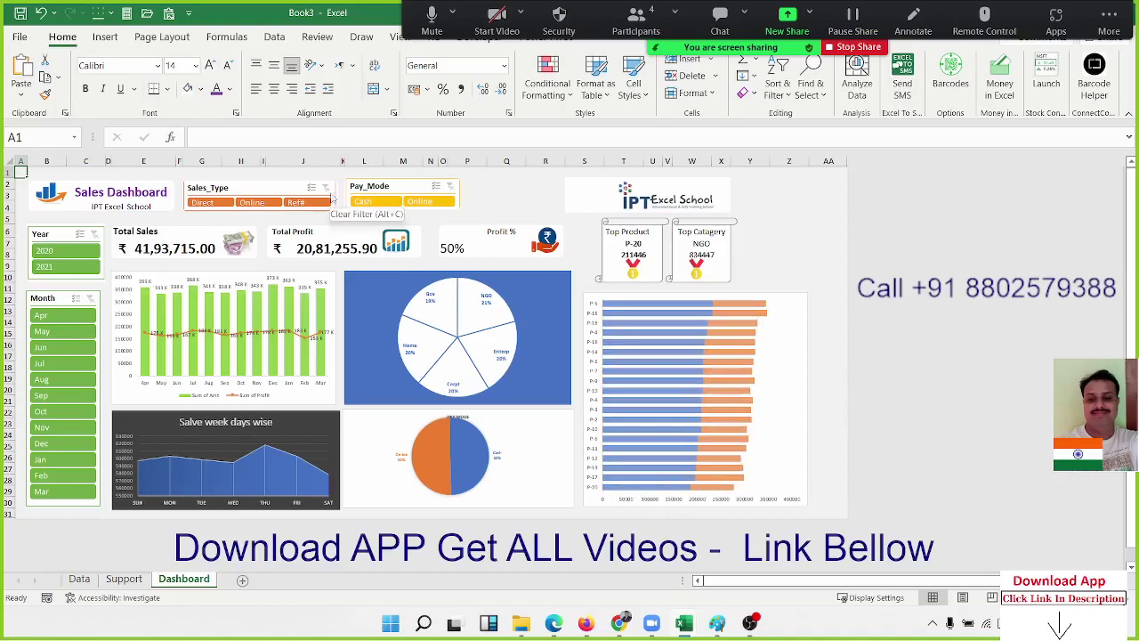
left_click(392, 206)
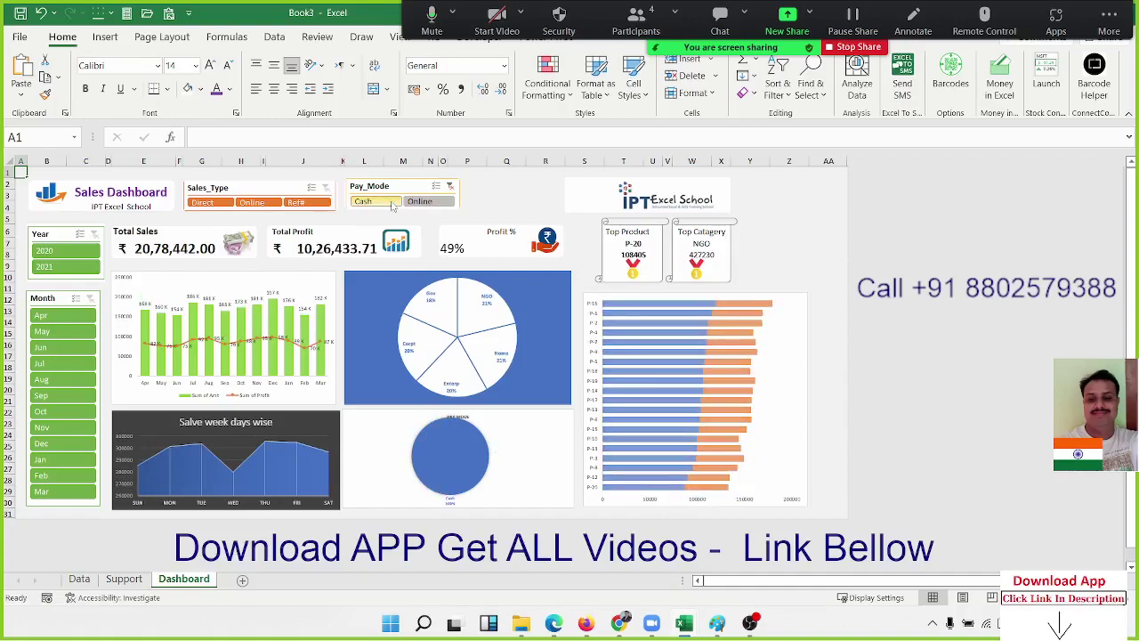
left_click(444, 251)
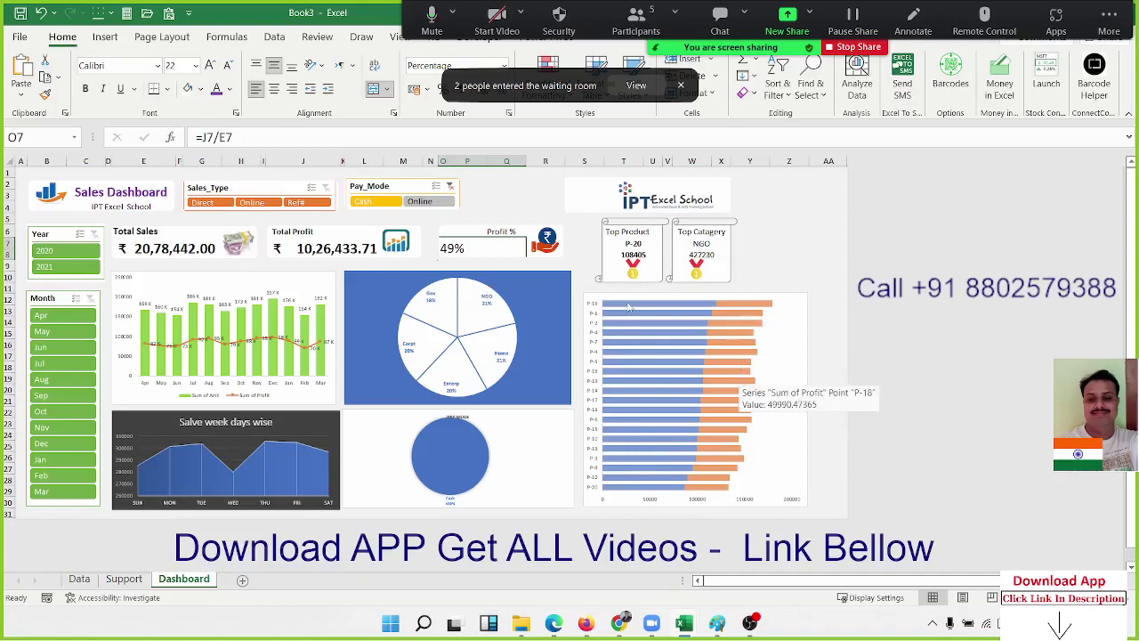
left_click(451, 187)
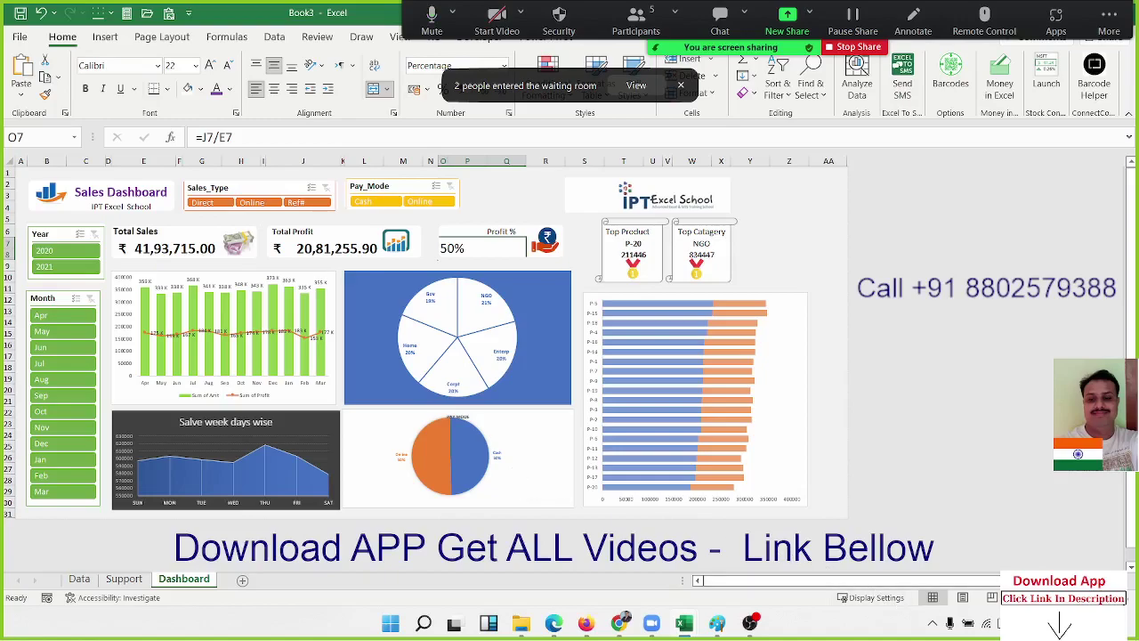
scroll(701, 488, "up", 3)
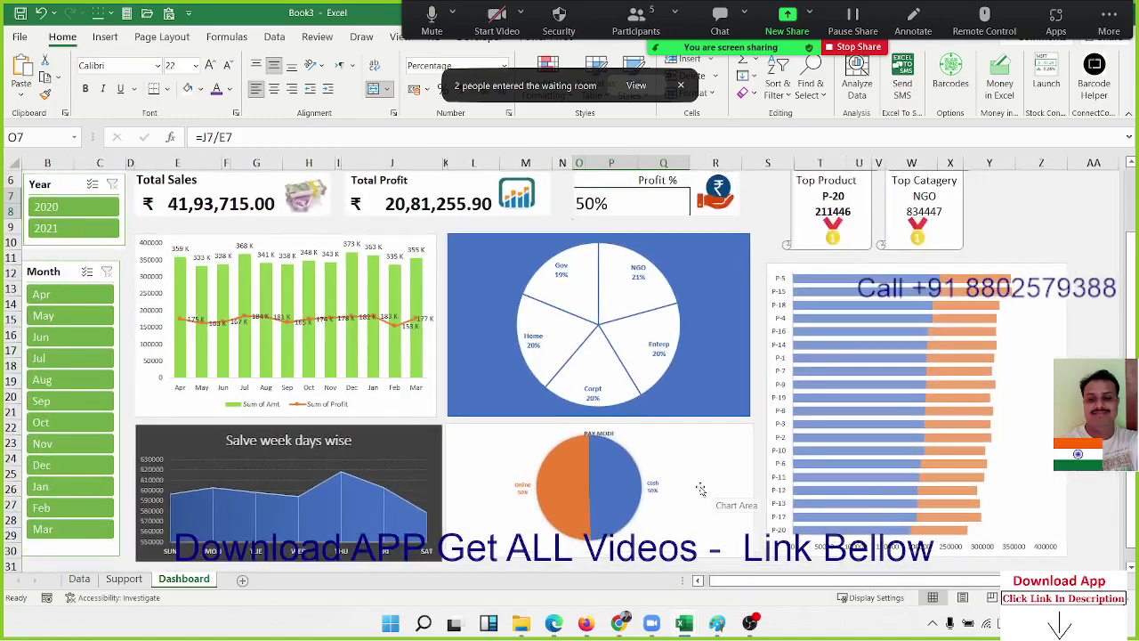
scroll(701, 488, "up", 1)
scroll(701, 488, "up", 1)
scroll(702, 489, "down", 7)
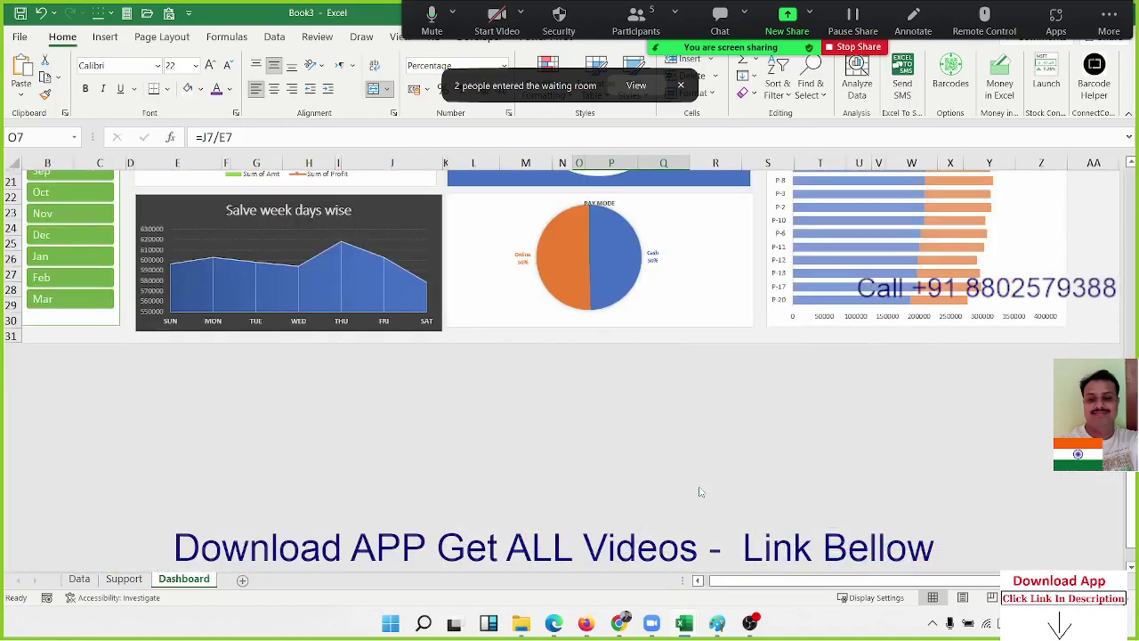
scroll(701, 492, "up", 7)
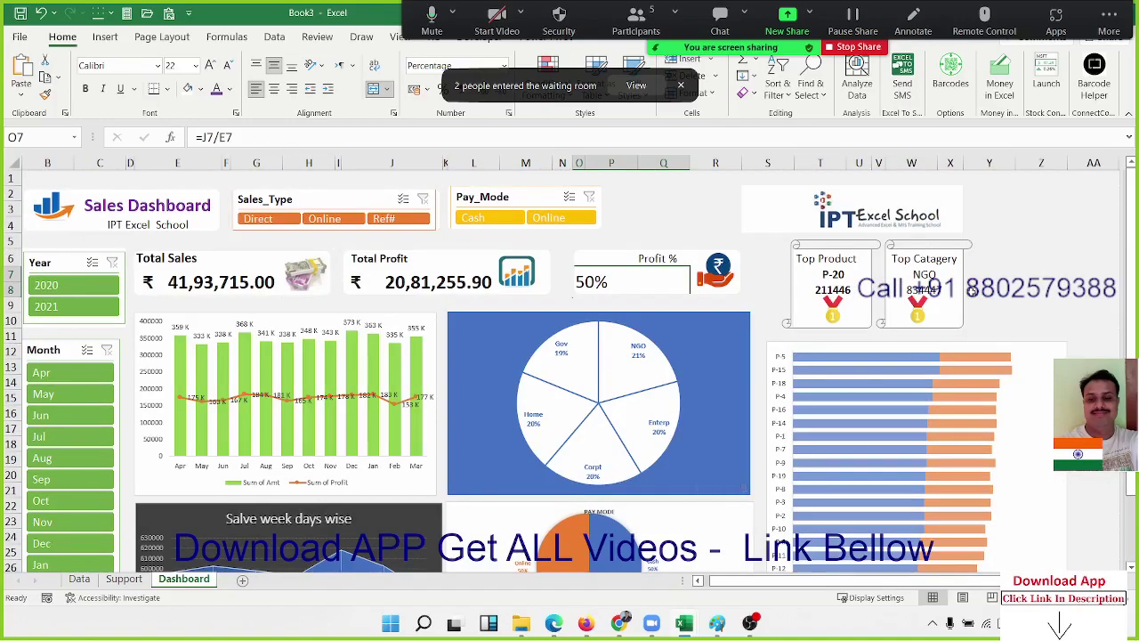
scroll(710, 449, "down", 3)
scroll(488, 570, "up", 3)
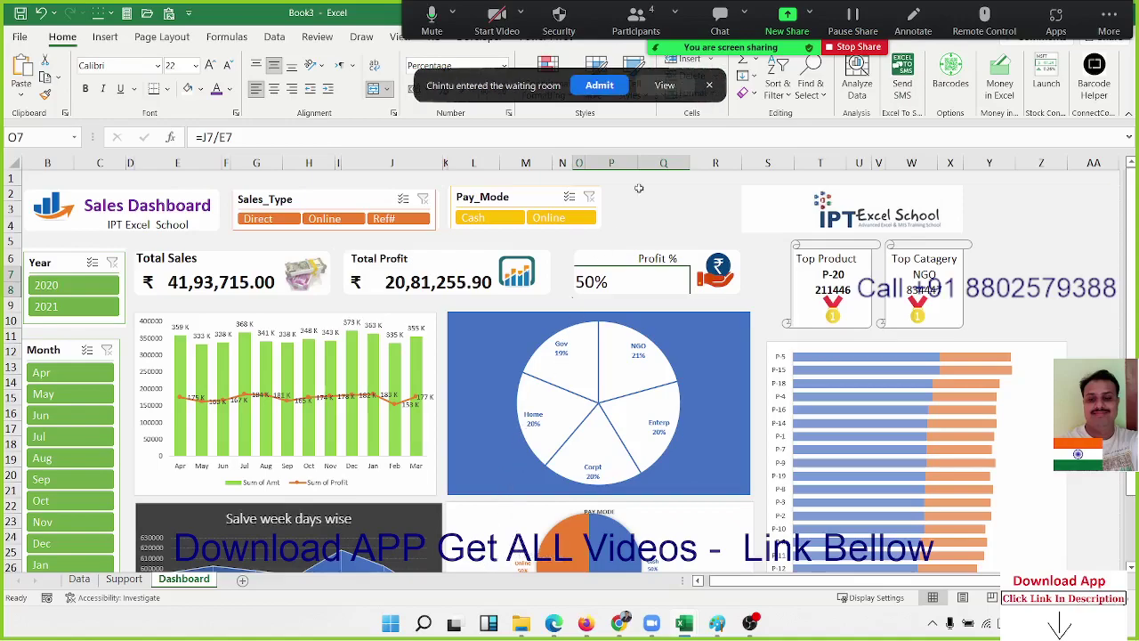
left_click(709, 85)
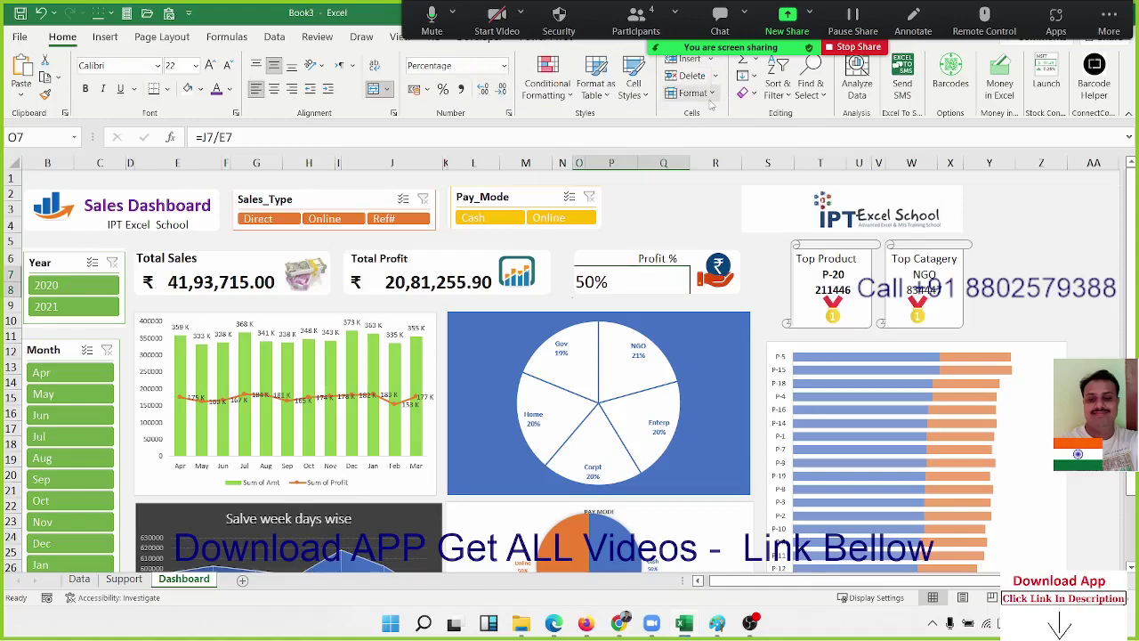
scroll(363, 452, "down", 3)
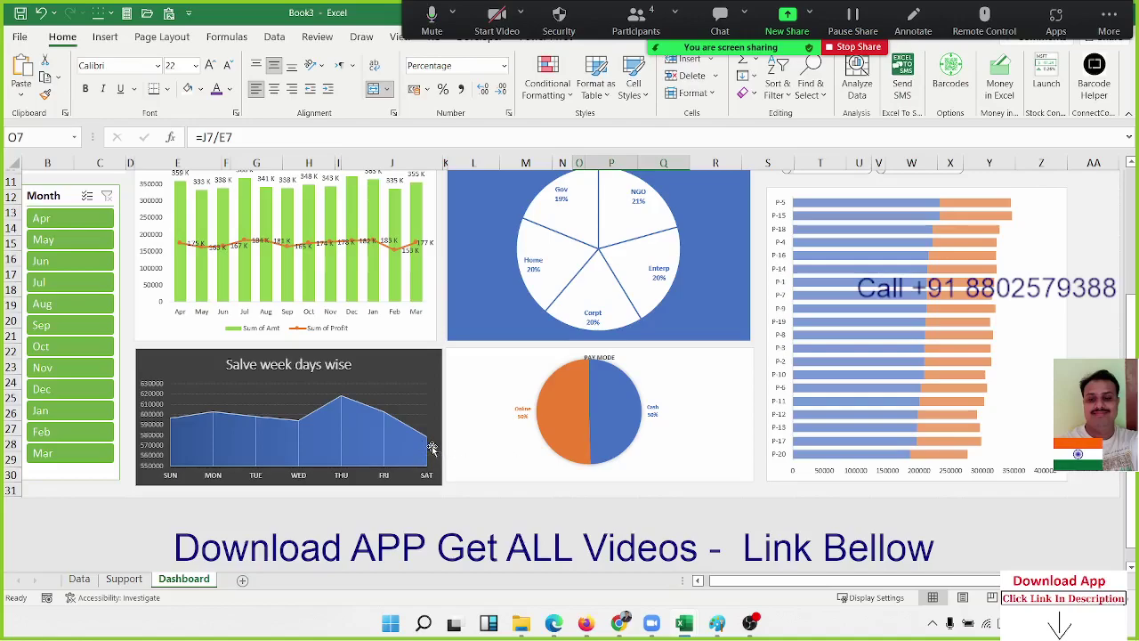
scroll(433, 448, "up", 3)
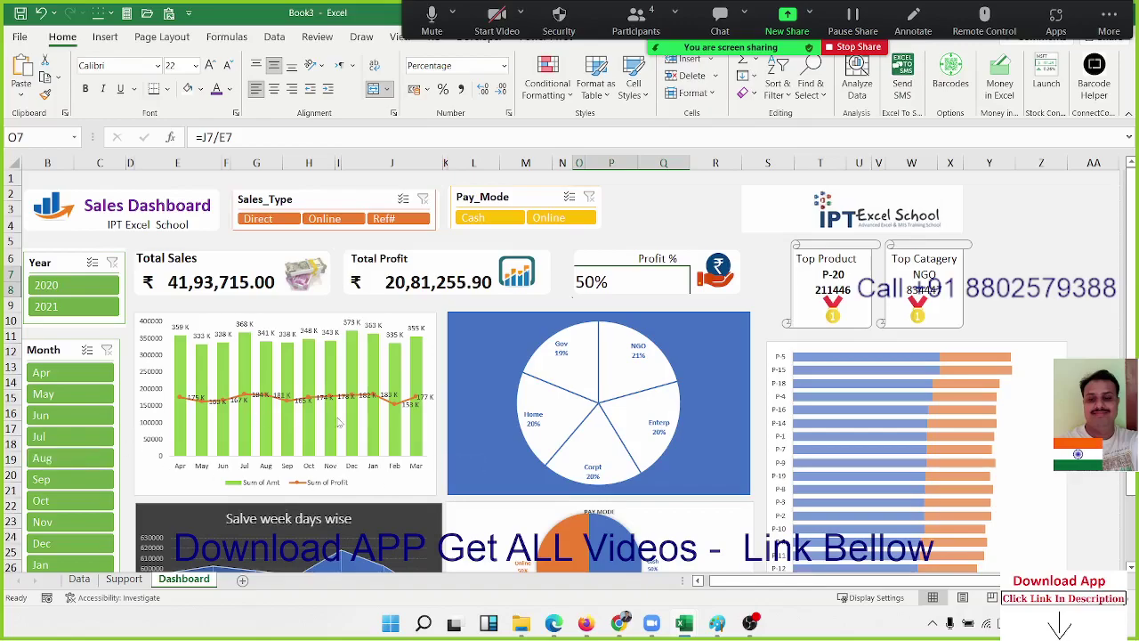
scroll(339, 422, "down", 3)
scroll(338, 422, "up", 3)
scroll(194, 418, "down", 3)
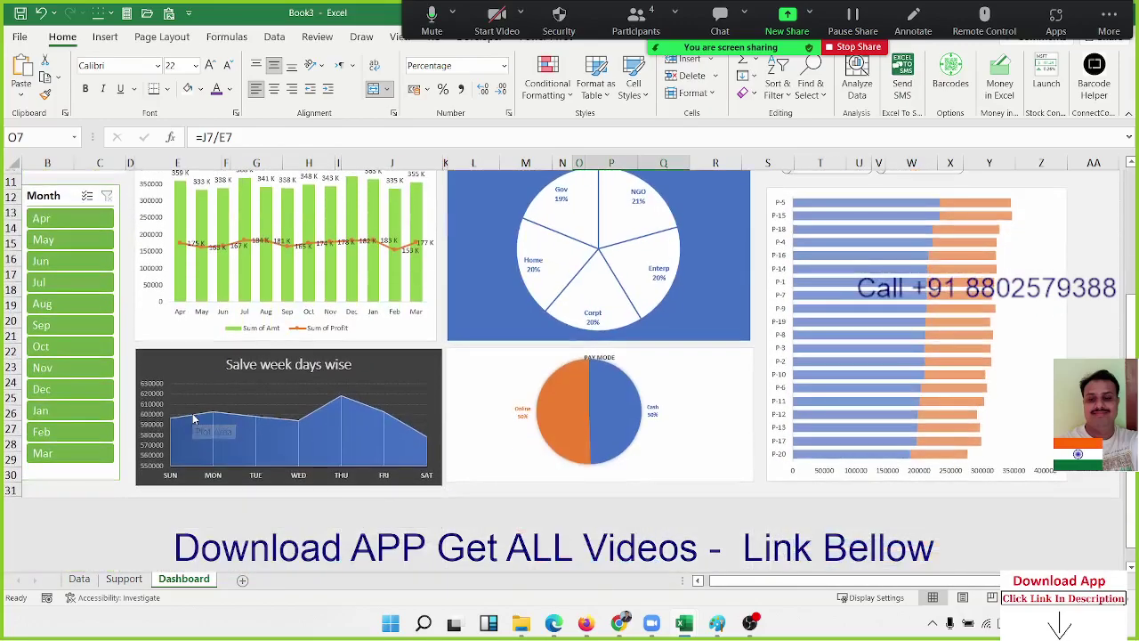
scroll(194, 418, "up", 3)
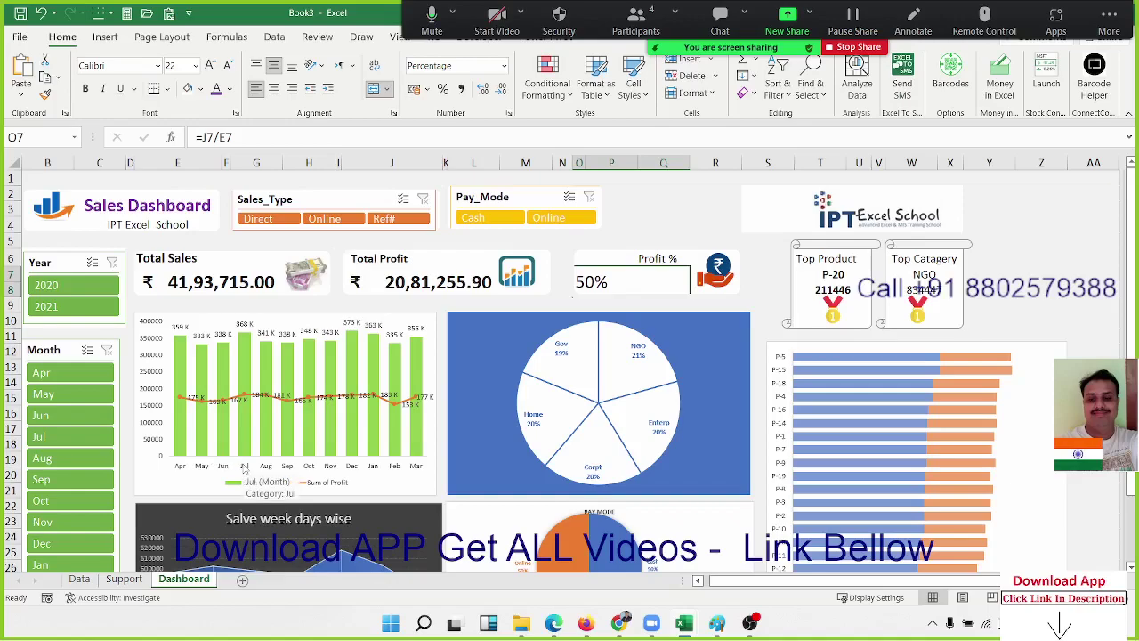
mouse_move(308, 372)
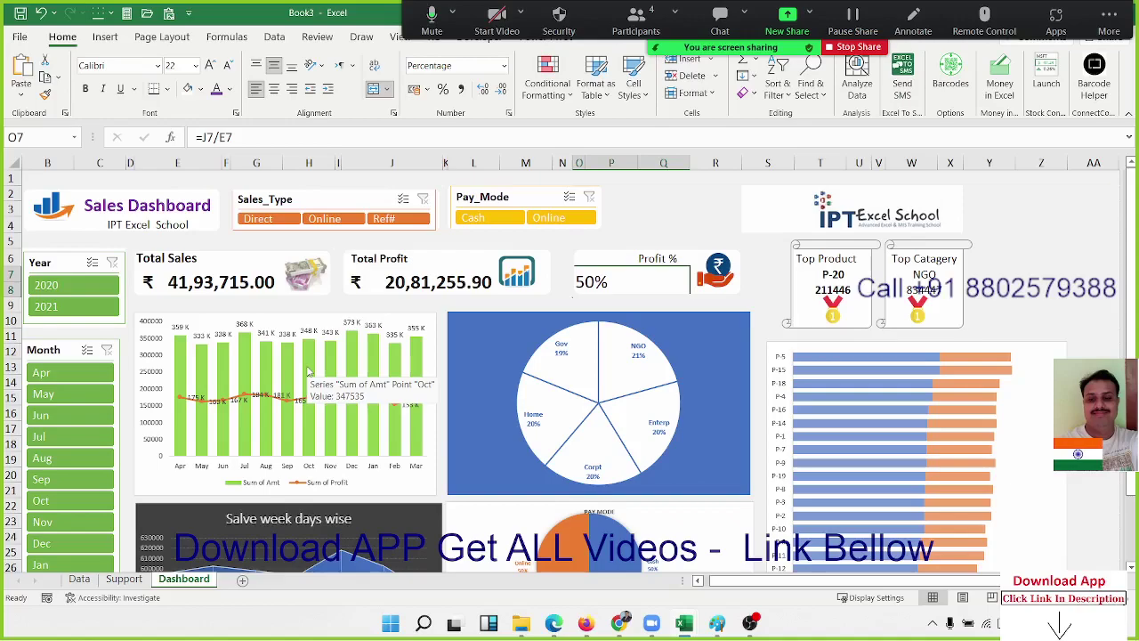
mouse_move(217, 395)
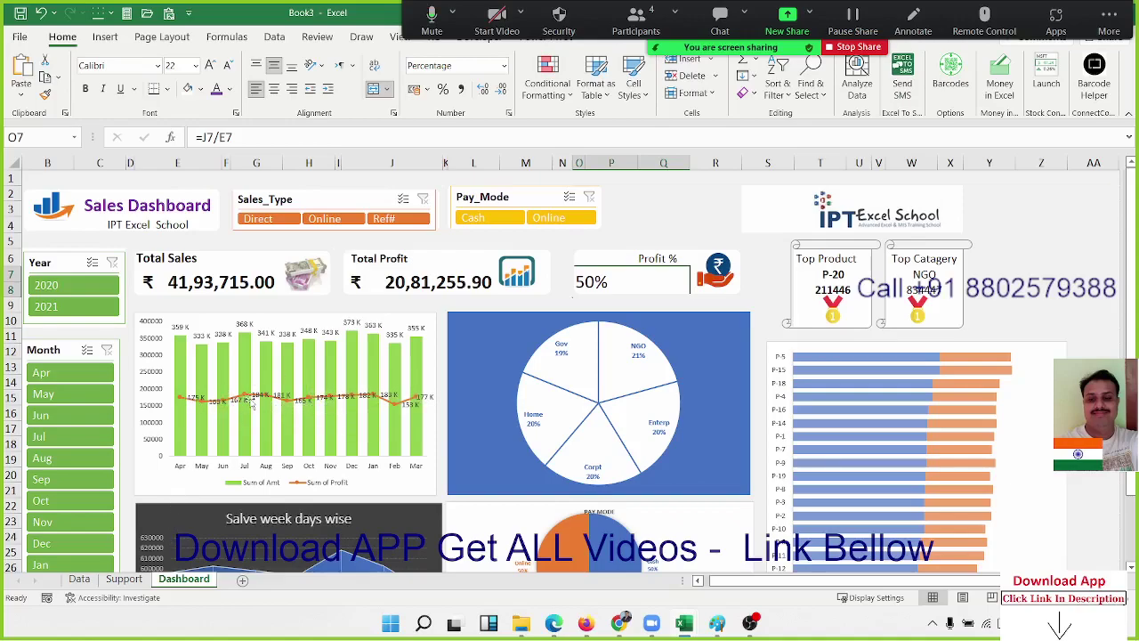
Filter the dashboard to April and inspect the Total Profit (J7) and Profit % (O7) formulas
left_click(64, 374)
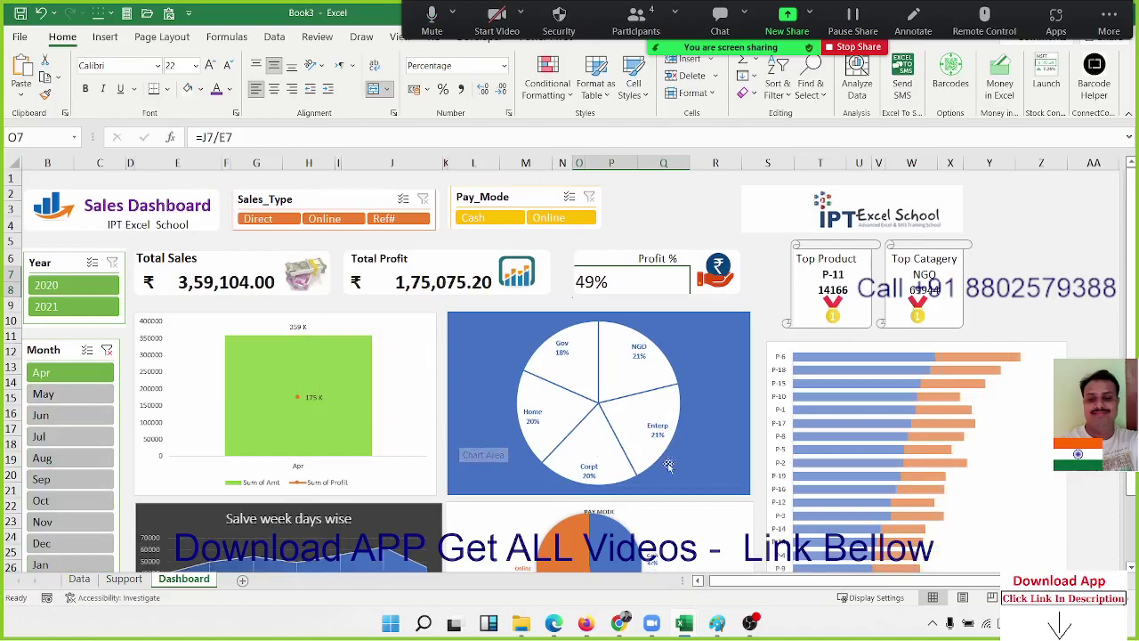
mouse_move(906, 510)
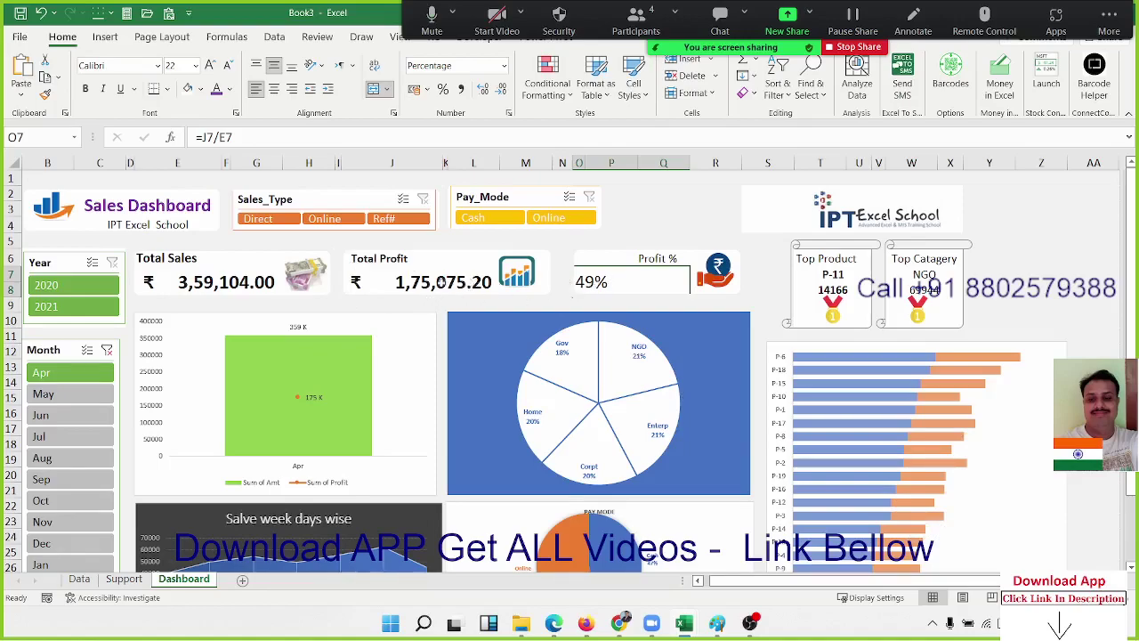
left_click(428, 283)
left_click(585, 283)
scroll(458, 380, "down", 3)
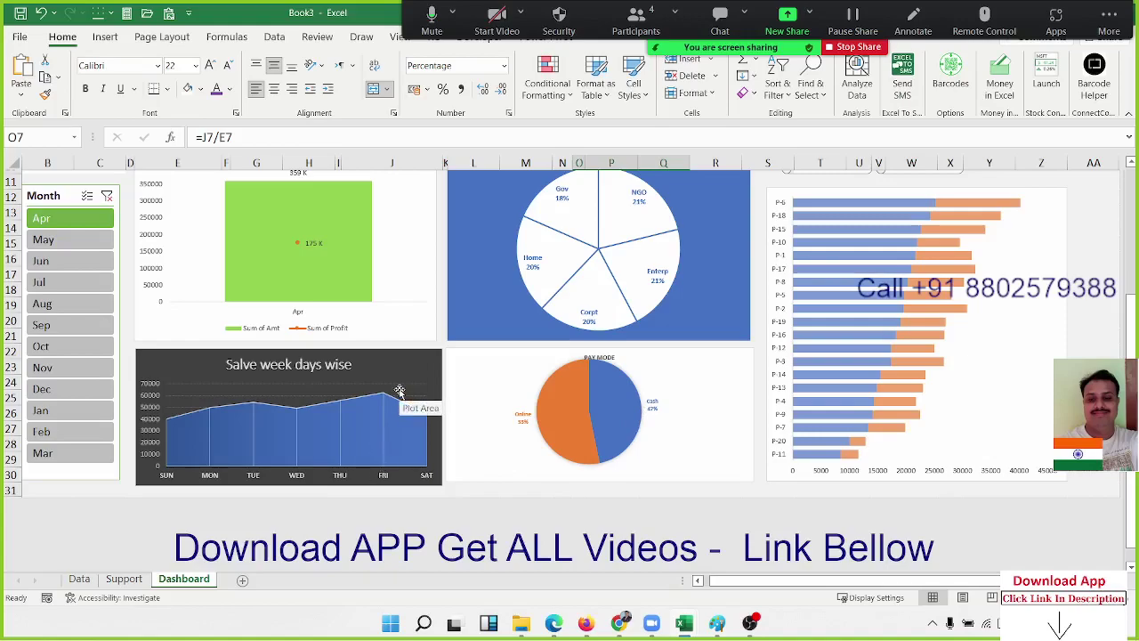
scroll(400, 391, "up", 4)
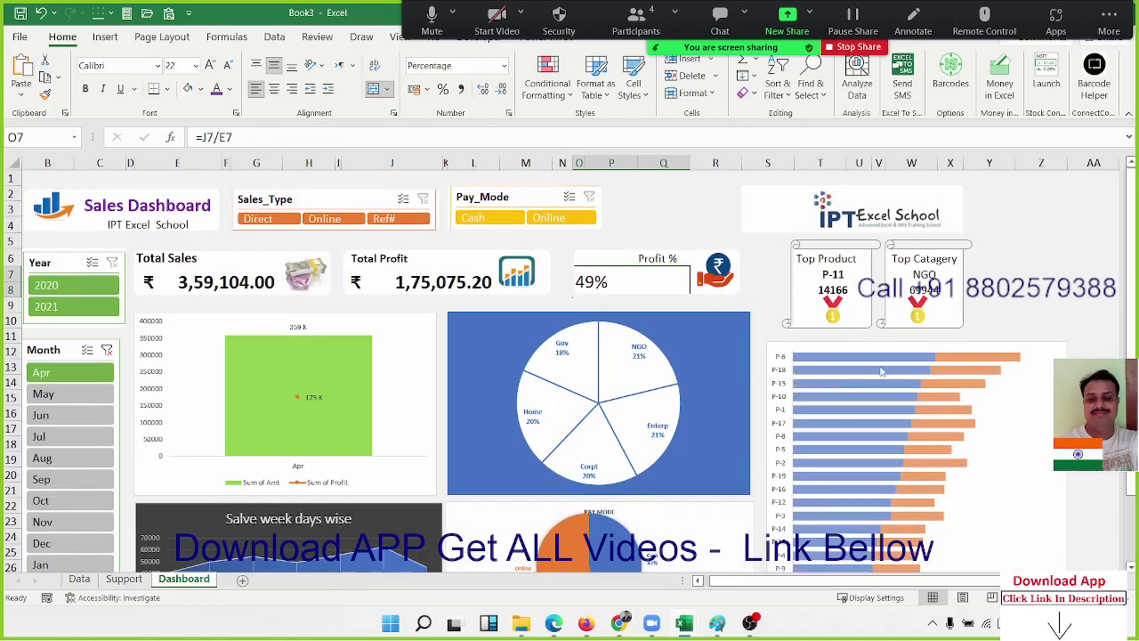
scroll(883, 382, "down", 3)
scroll(883, 383, "up", 3)
Replace the April filter with a July-only Month filter and review the charts
left_click(108, 350)
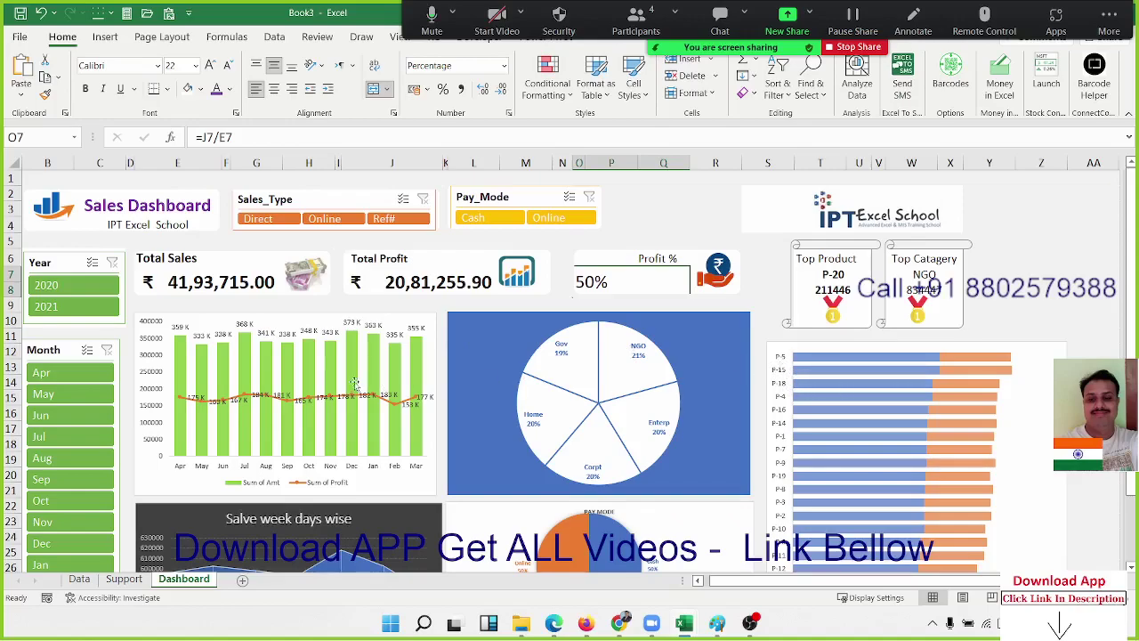
left_click(50, 438)
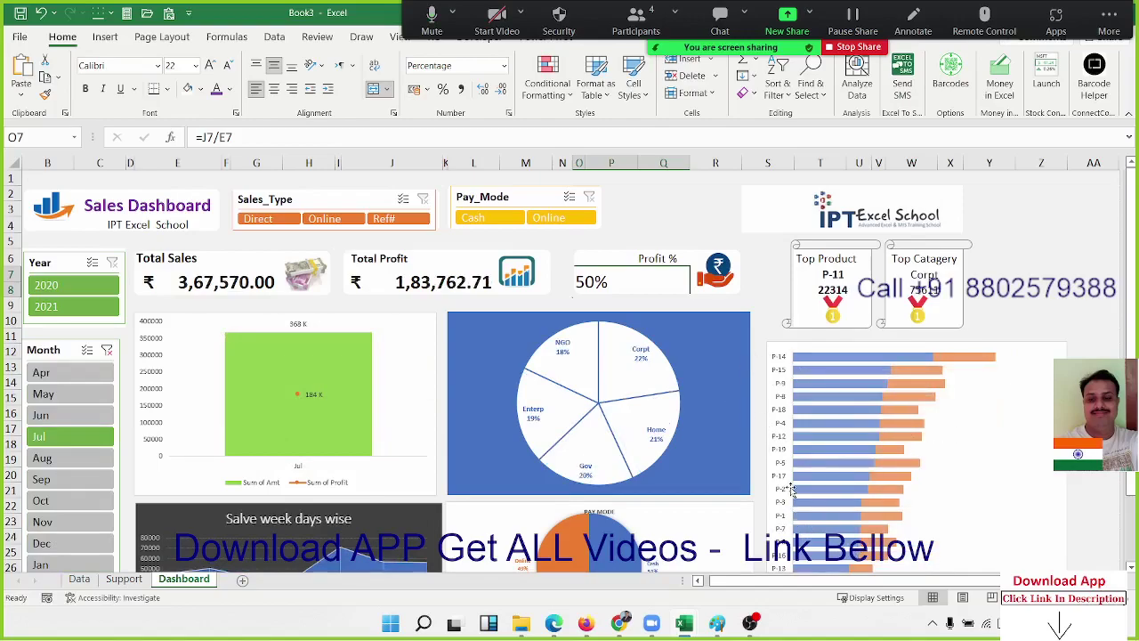
scroll(824, 566, "down", 3)
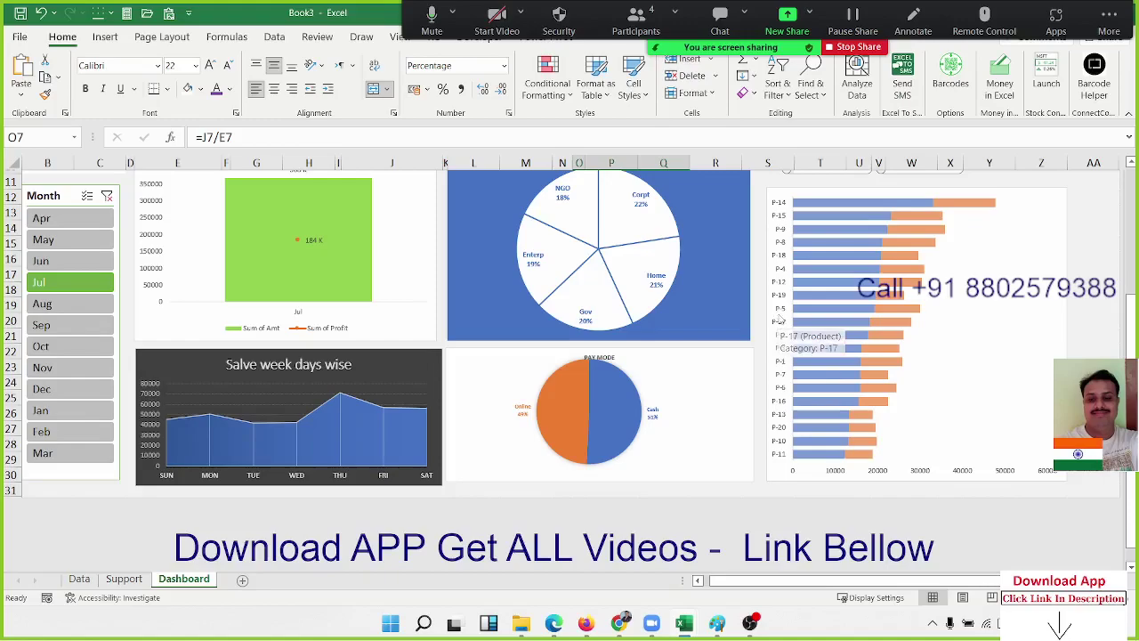
scroll(204, 454, "up", 3)
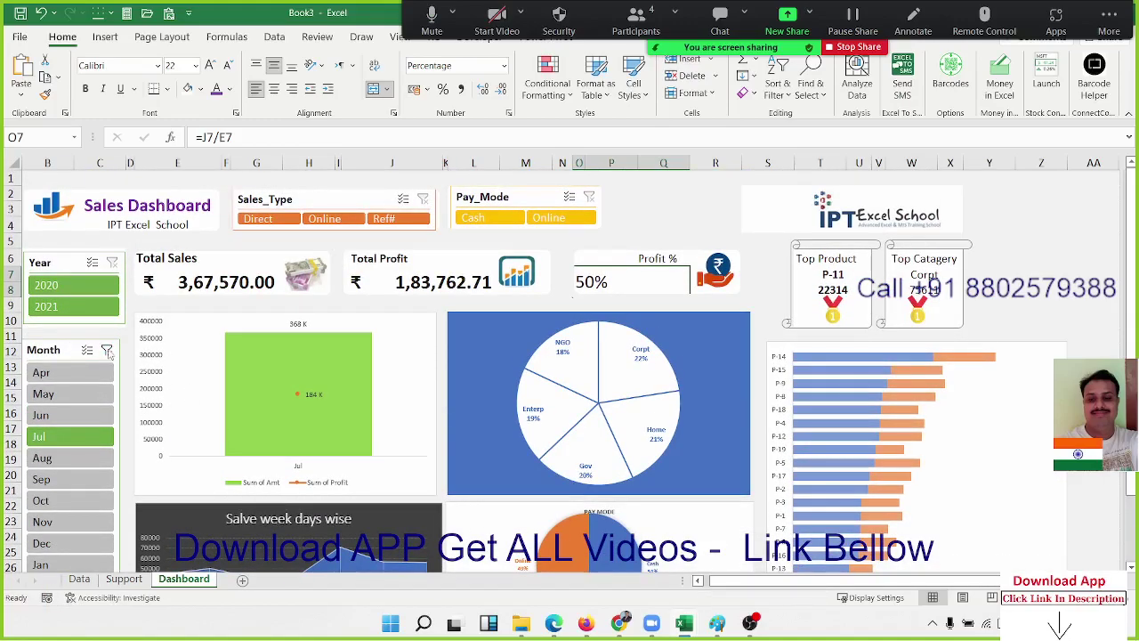
Clear the Month slicer so the dashboard shows all months again
left_click(106, 351)
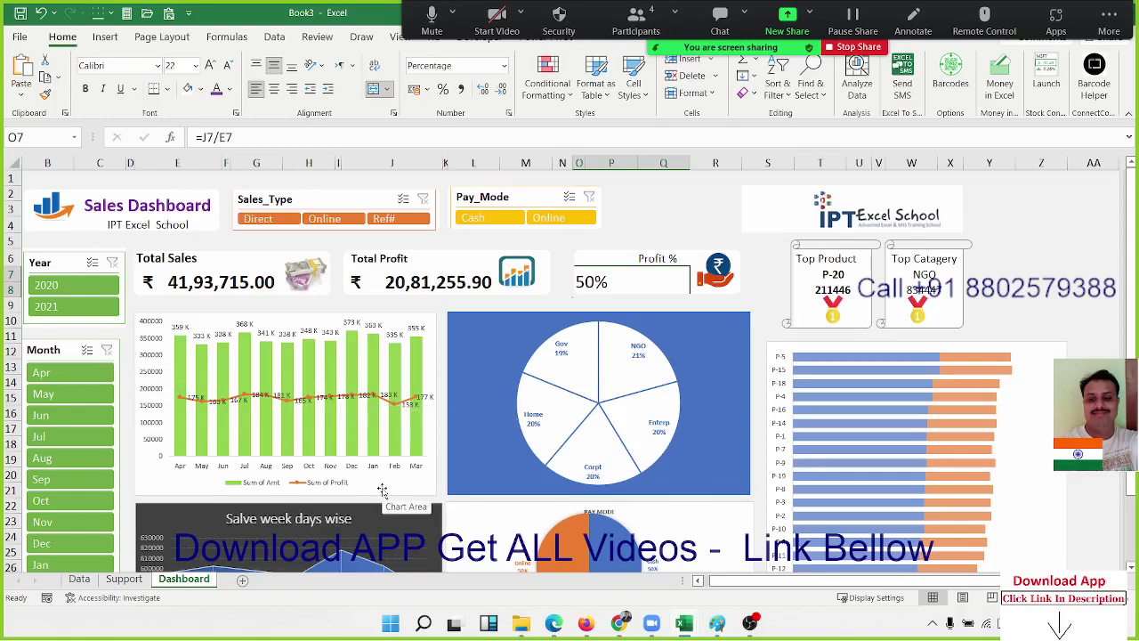
scroll(410, 511, "down", 3)
scroll(409, 511, "up", 3)
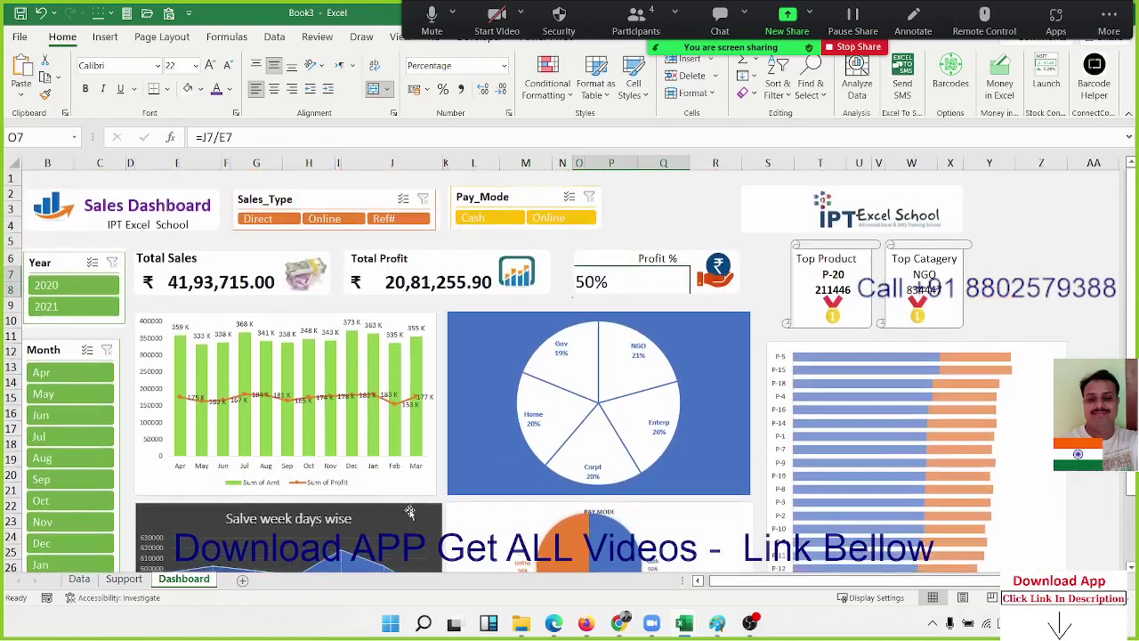
left_click(130, 566)
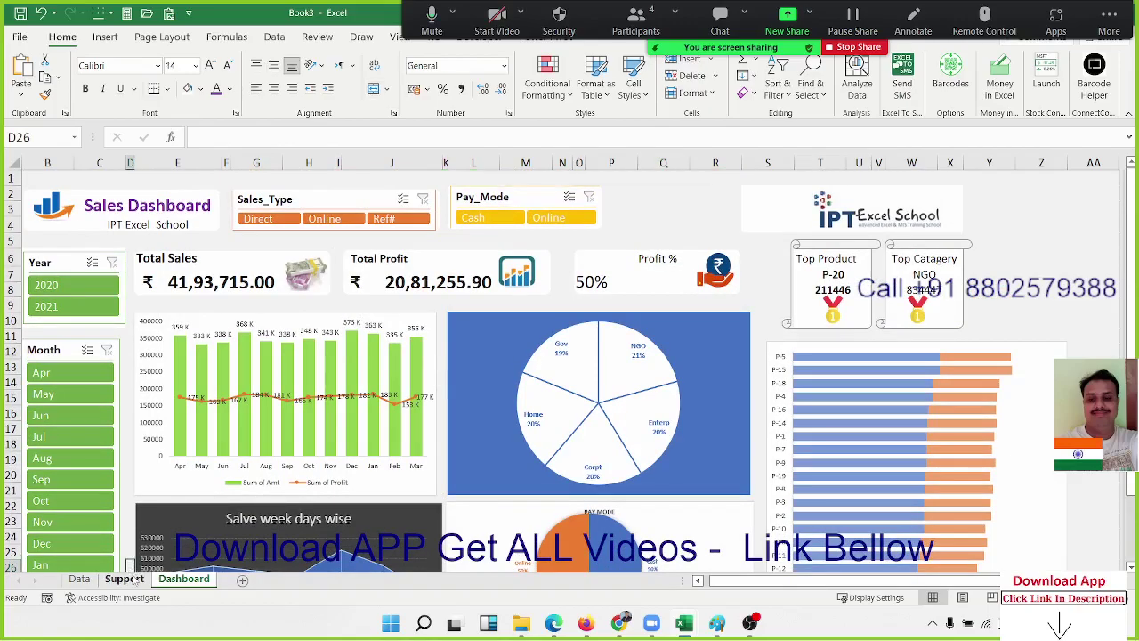
left_click(124, 578)
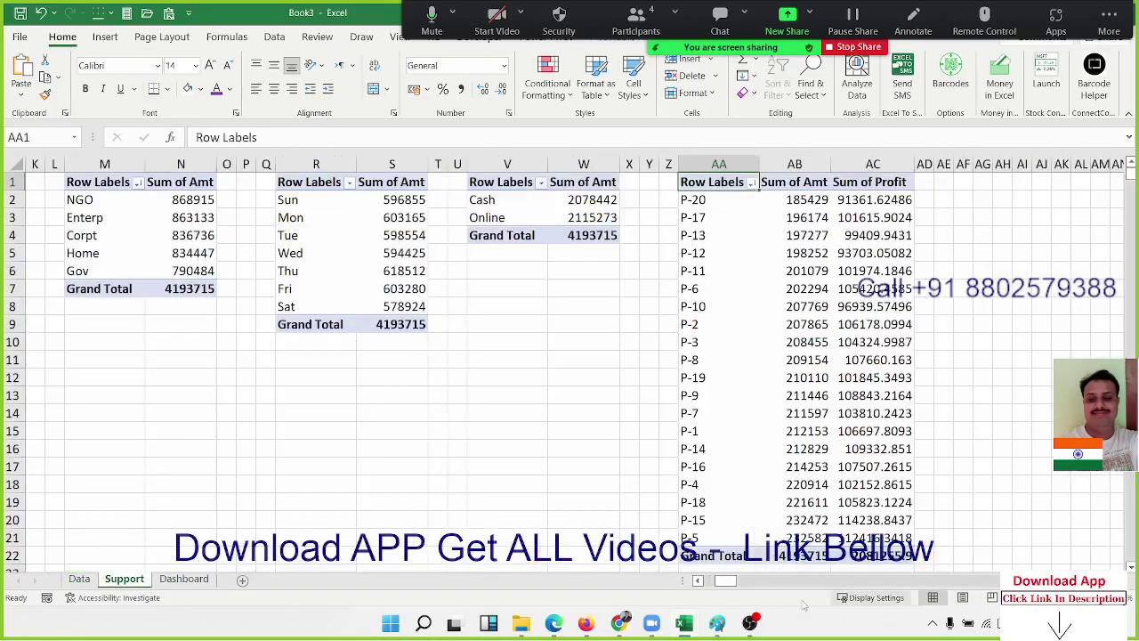
left_click(698, 580)
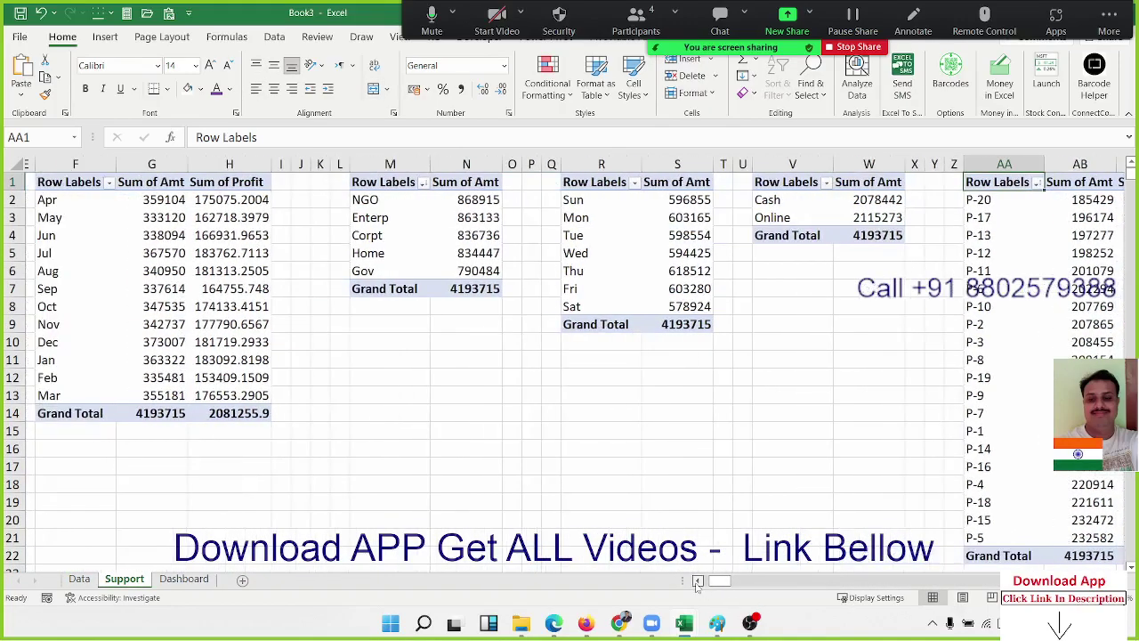
left_click_drag(697, 581, 697, 580)
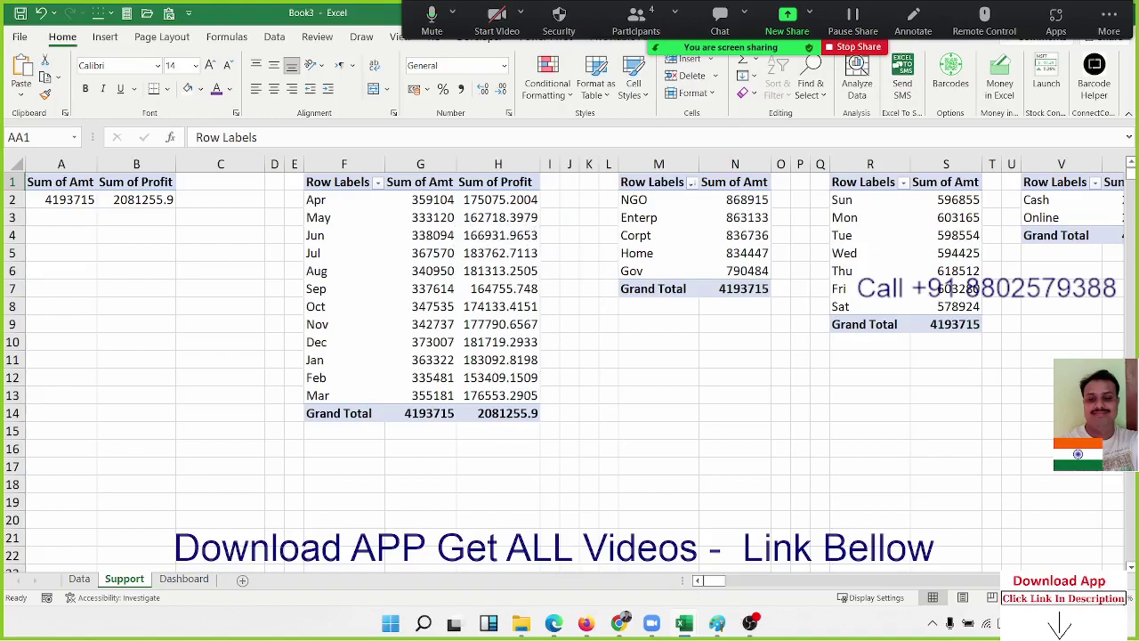
scroll(569, 356, "right", 9)
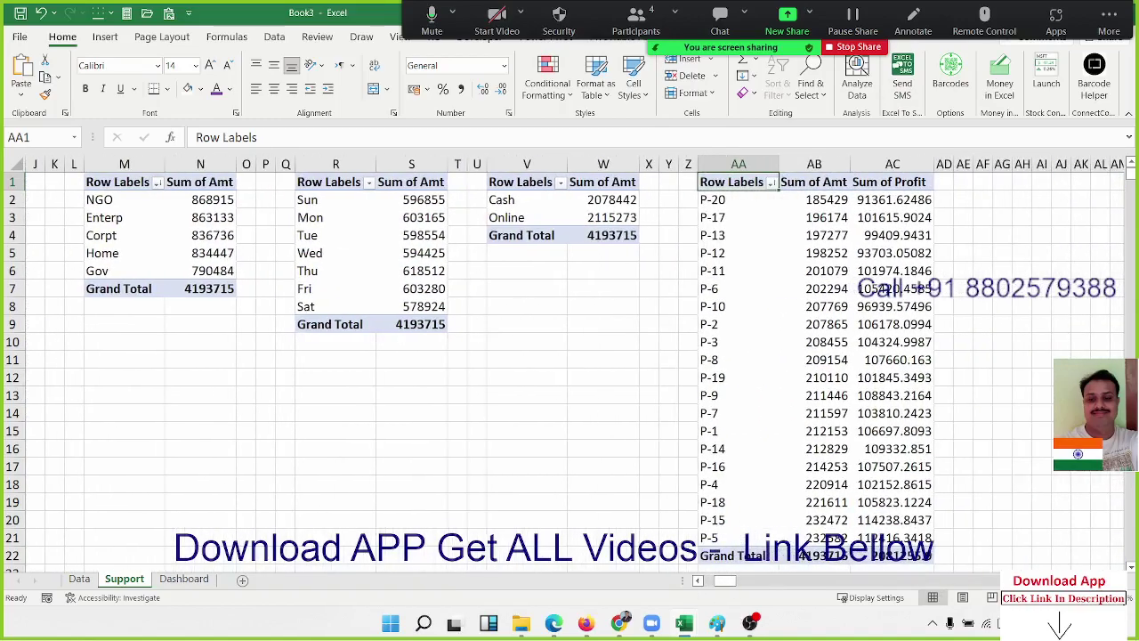
left_click(184, 578)
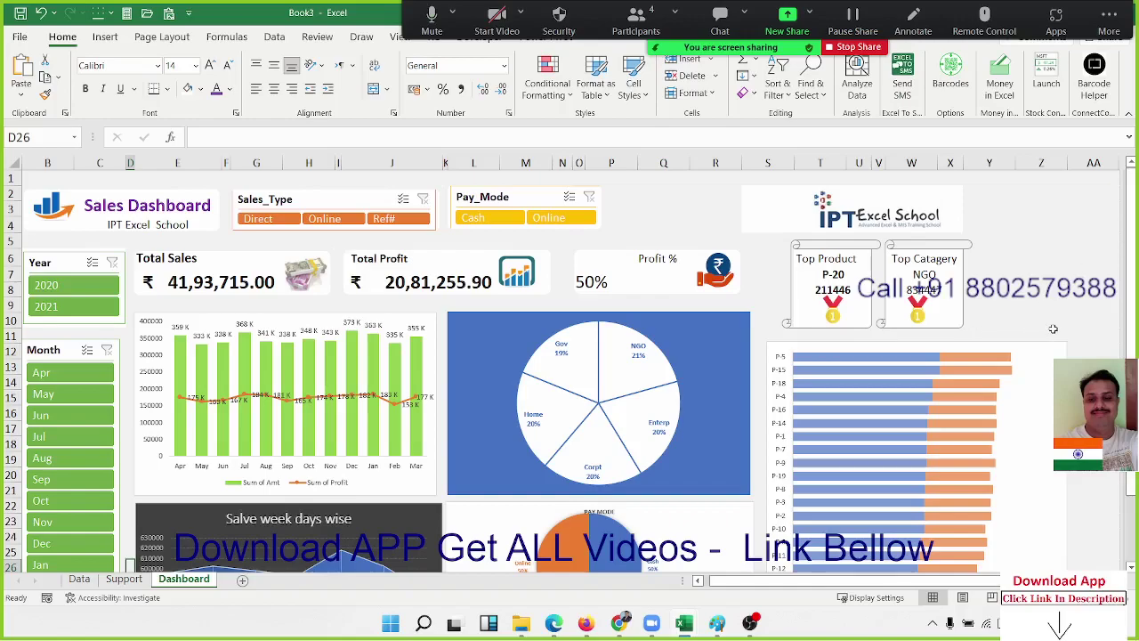
scroll(1053, 331, "down", 2)
scroll(1053, 331, "down", 5)
scroll(1053, 331, "up", 7)
left_click(124, 579)
left_click(365, 253)
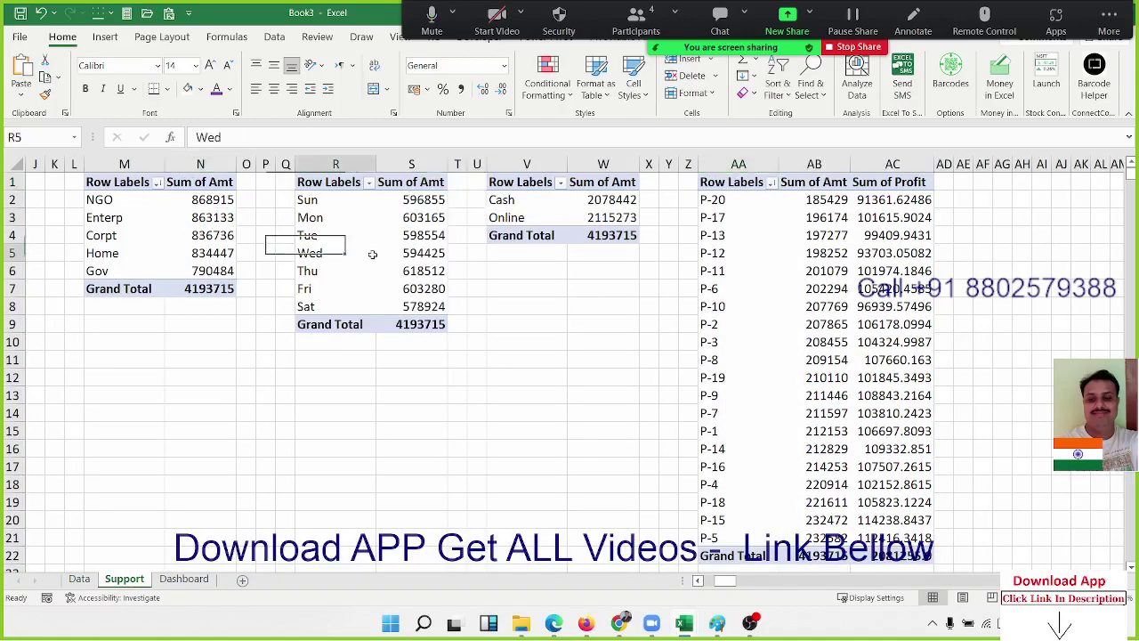
left_click(183, 578)
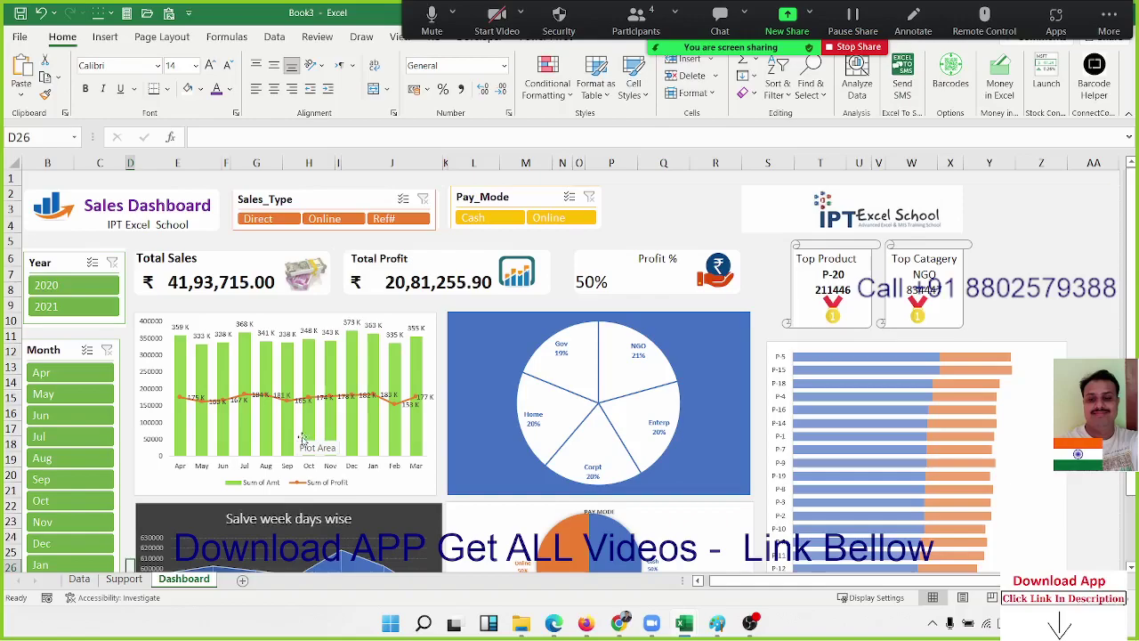
left_click(395, 487)
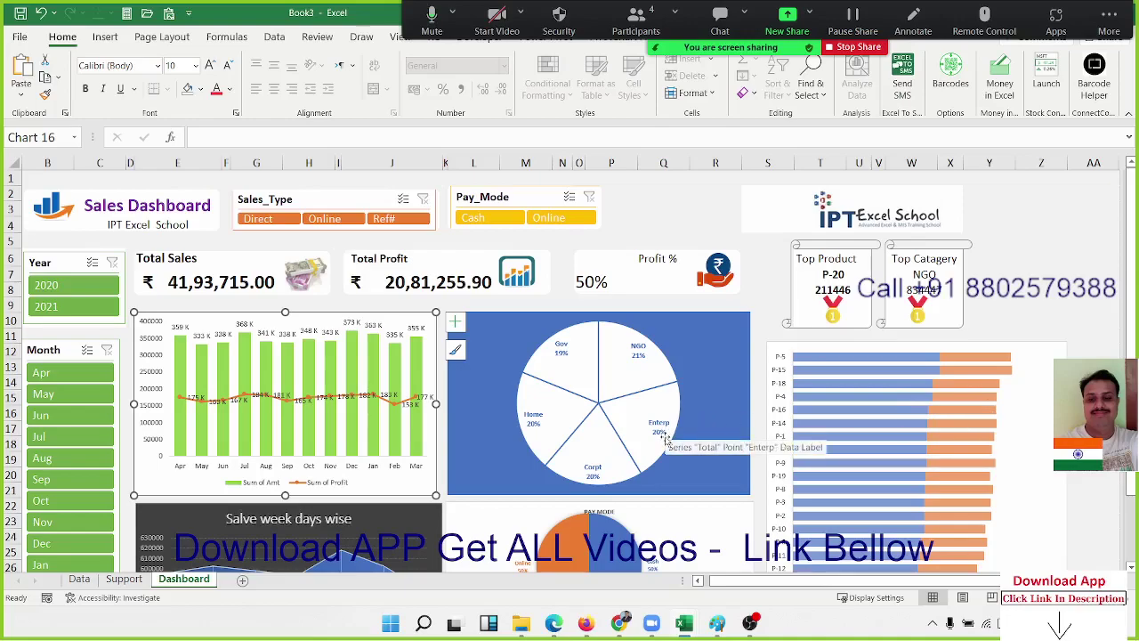
scroll(665, 438, "down", 3)
scroll(664, 438, "down", 1)
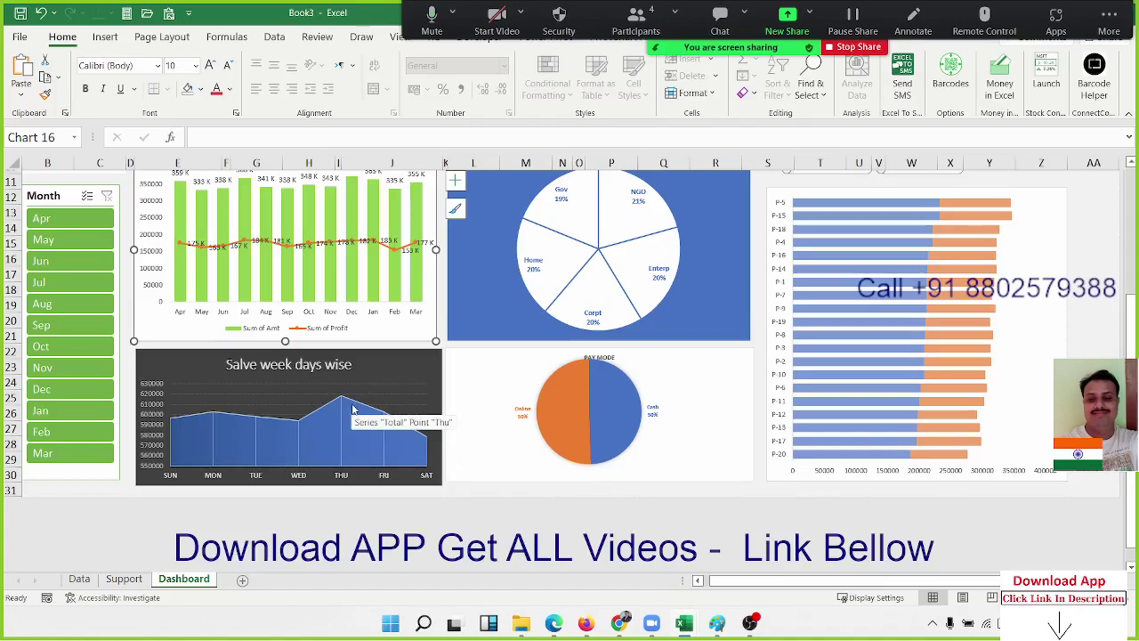
scroll(397, 395, "up", 3)
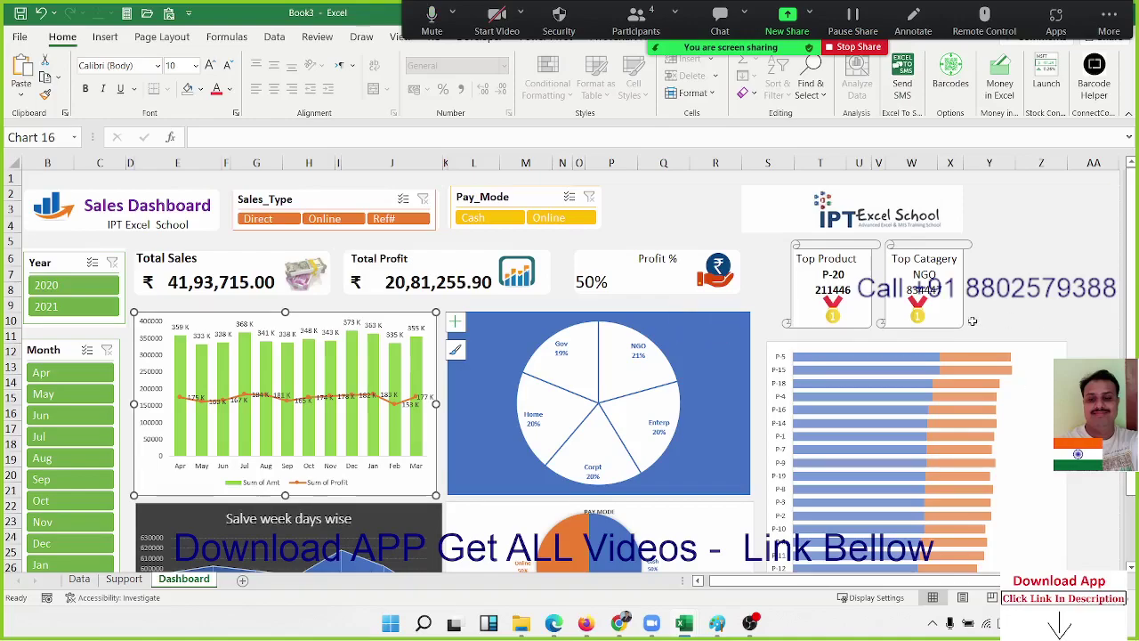
Nudge the Top Category medal icon slightly to the right
left_click(915, 313)
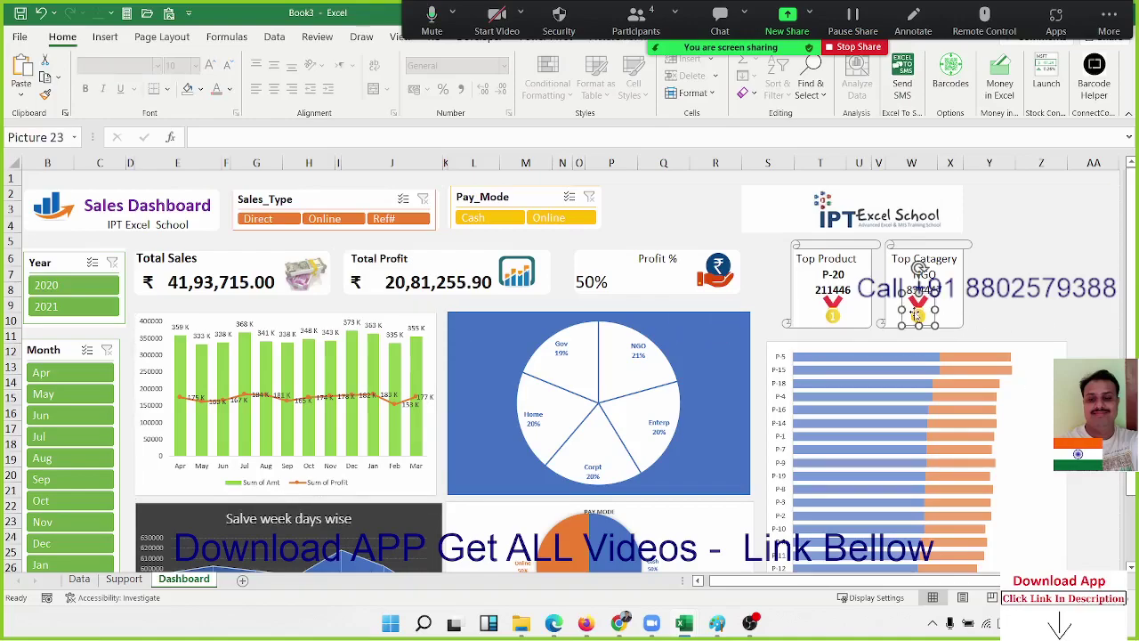
key("Right")
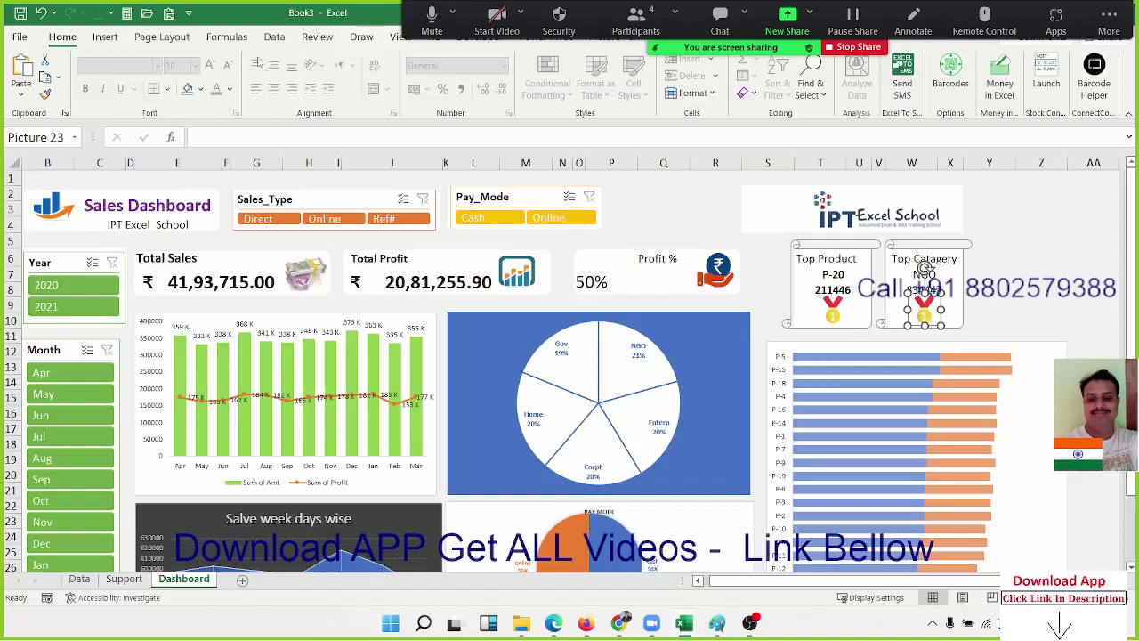
Save the workbook as Days-3, an Excel Workbook (.xlsx), in the MS Excel folder
left_click(19, 12)
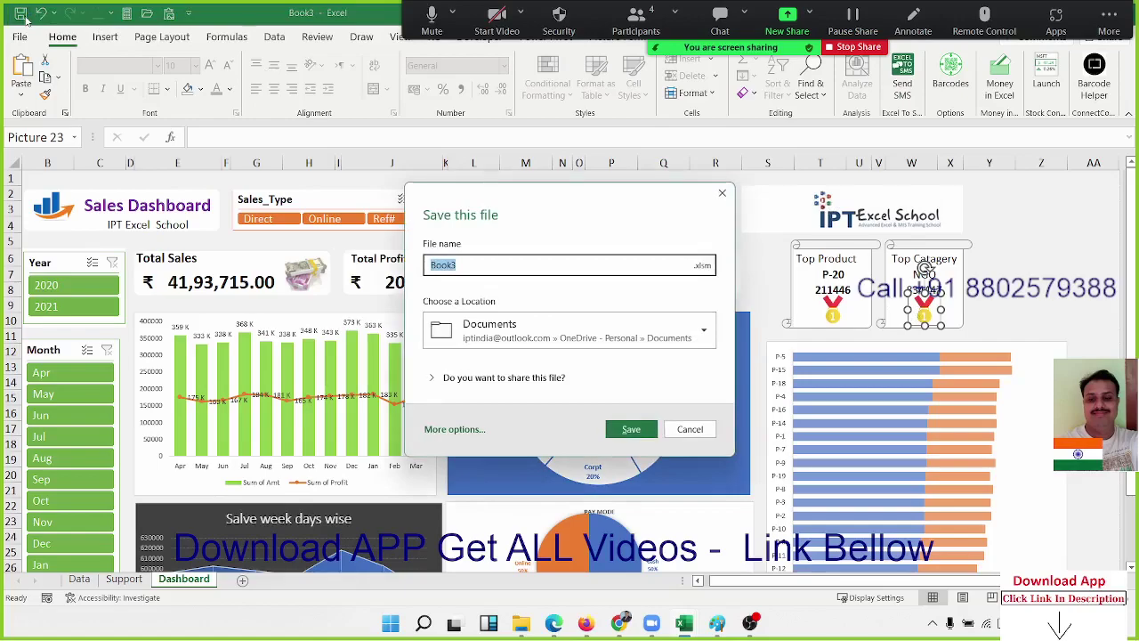
left_click(450, 429)
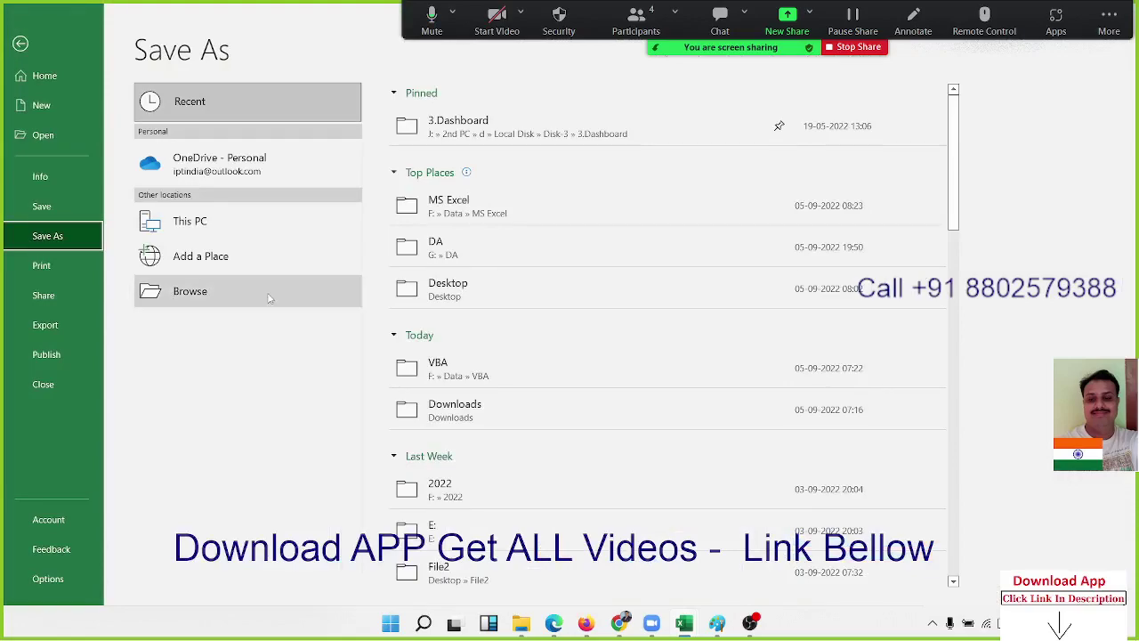
left_click(472, 222)
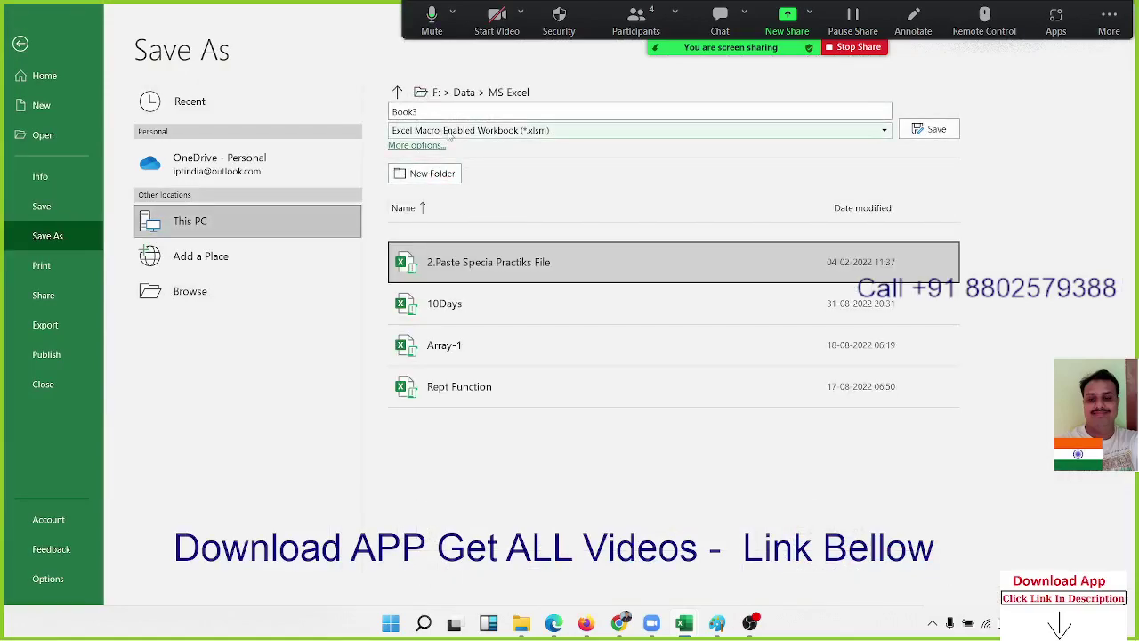
left_click(524, 130)
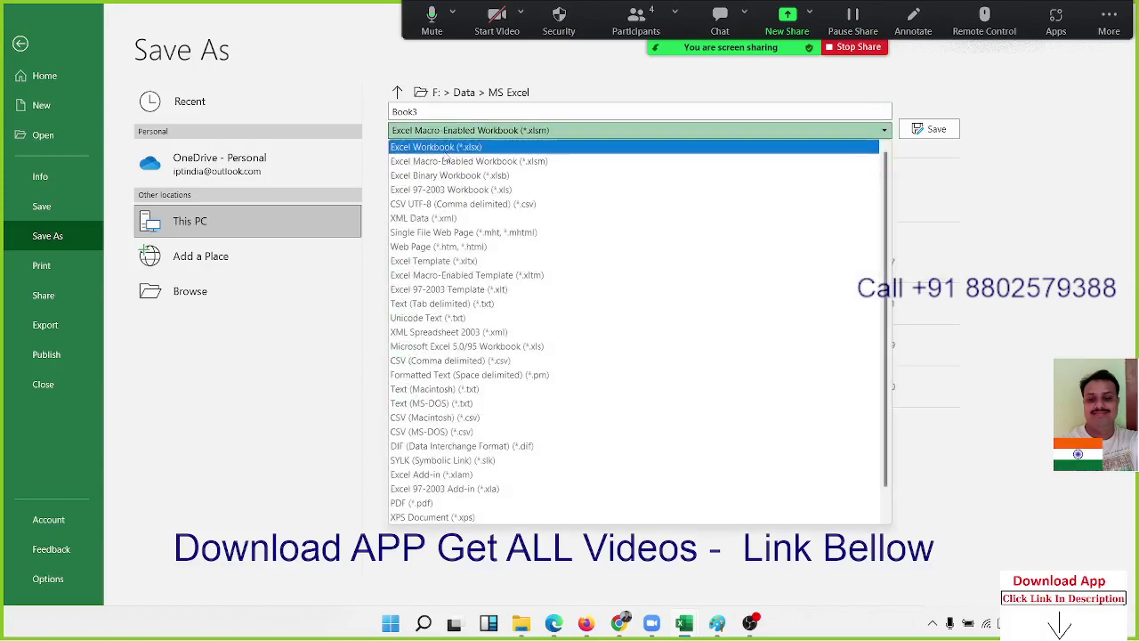
left_click(445, 146)
left_click(438, 112)
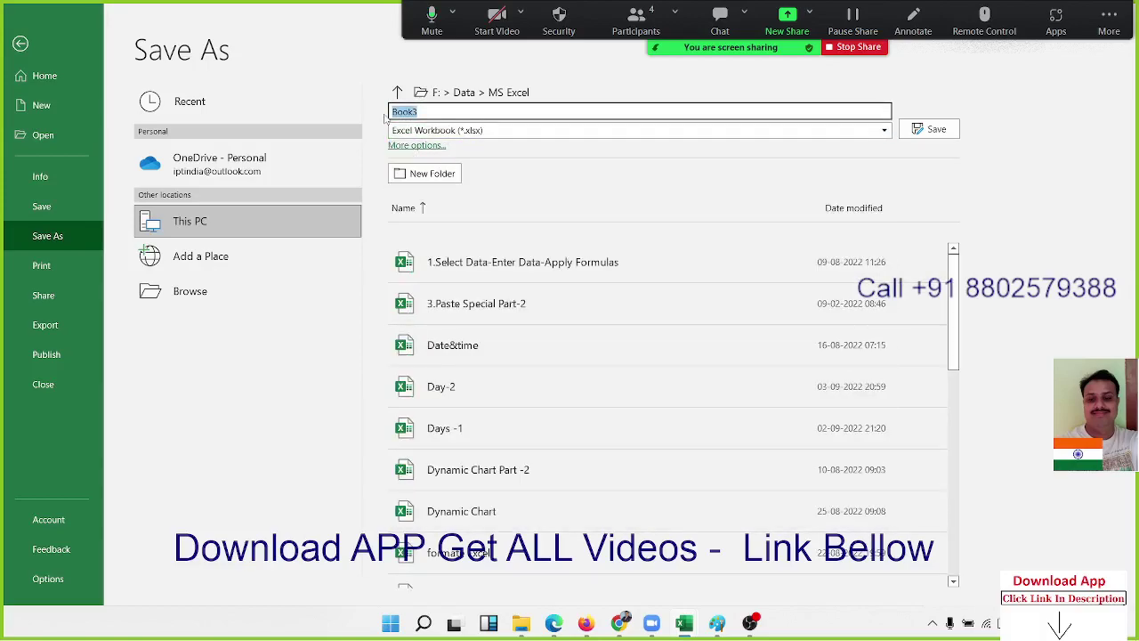
type("Days")
type("-3")
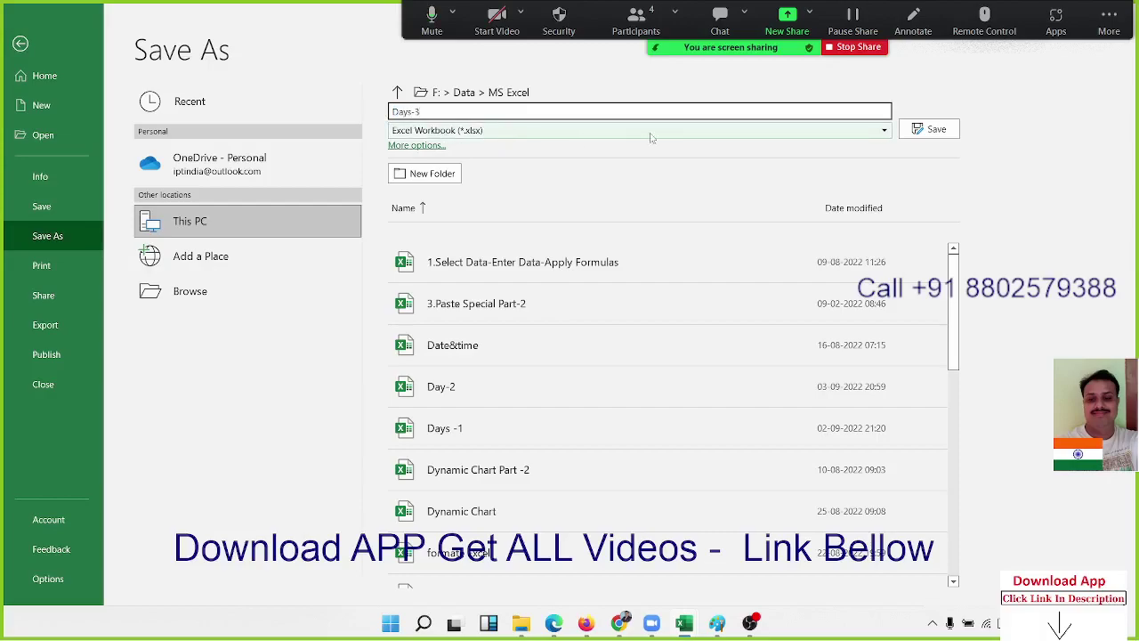
left_click(932, 130)
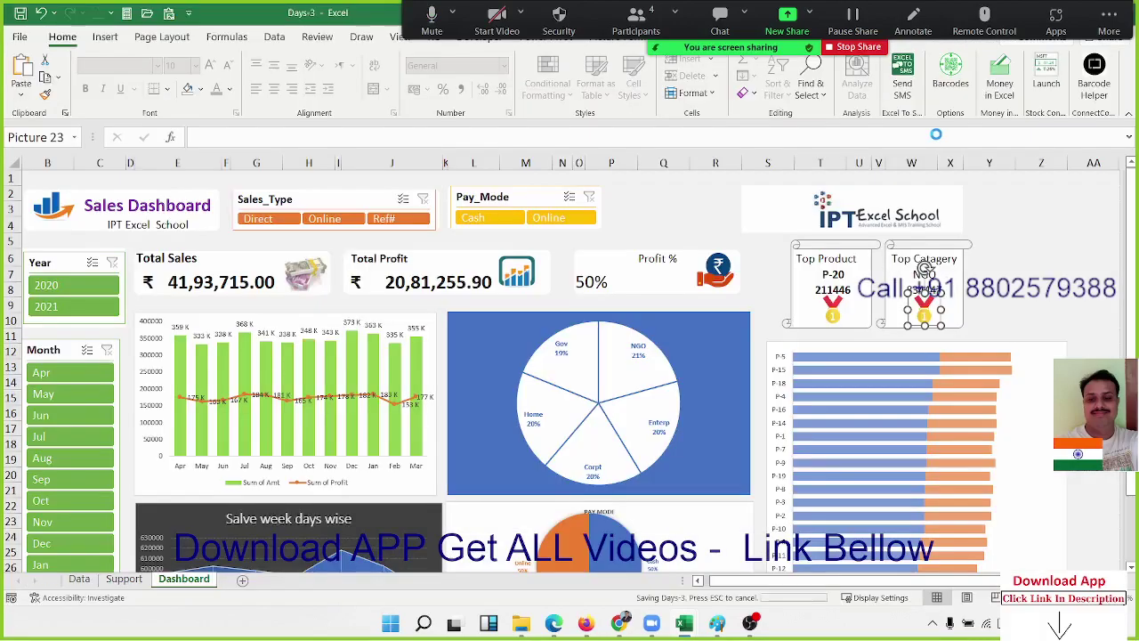
Close the Days-3 workbook and exit Excel
left_click(14, 39)
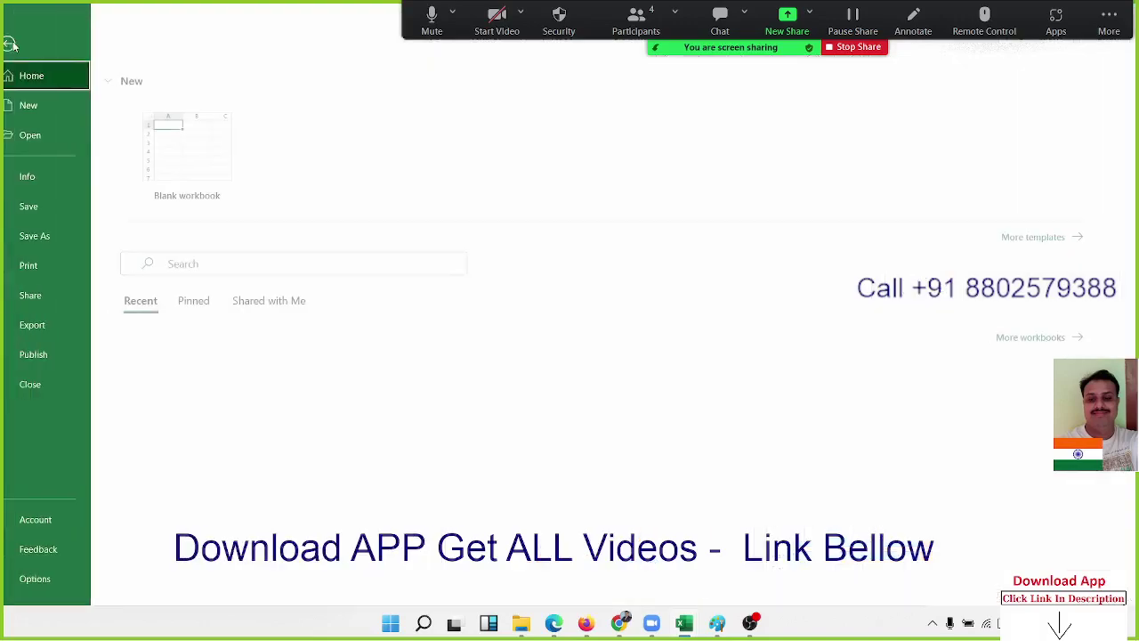
left_click(55, 379)
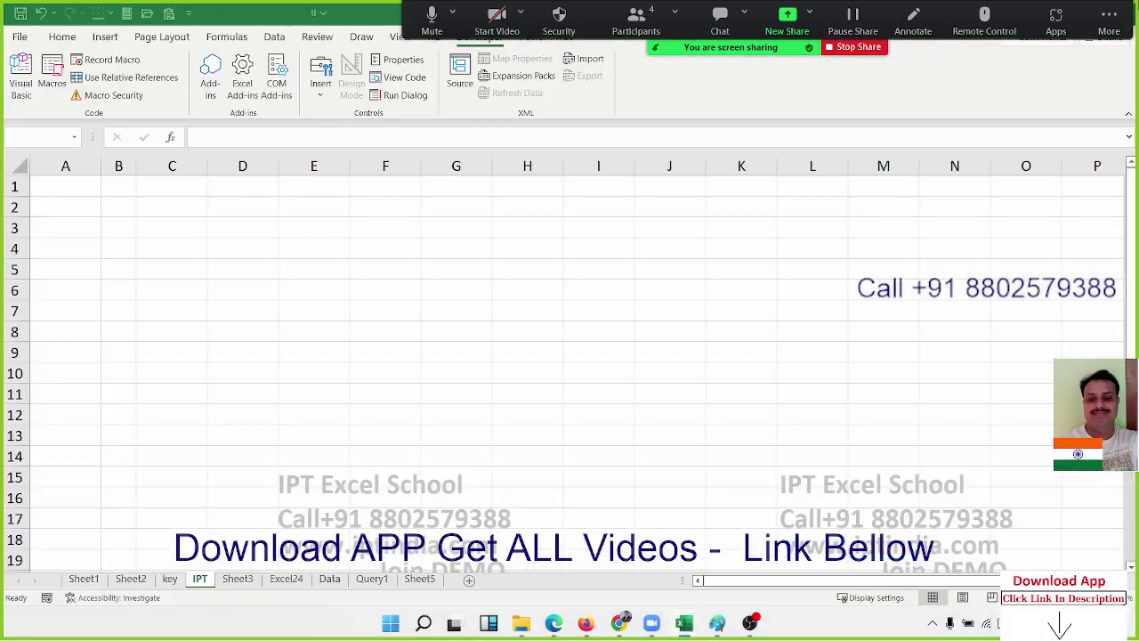
left_click(1116, 24)
left_click(1118, 24)
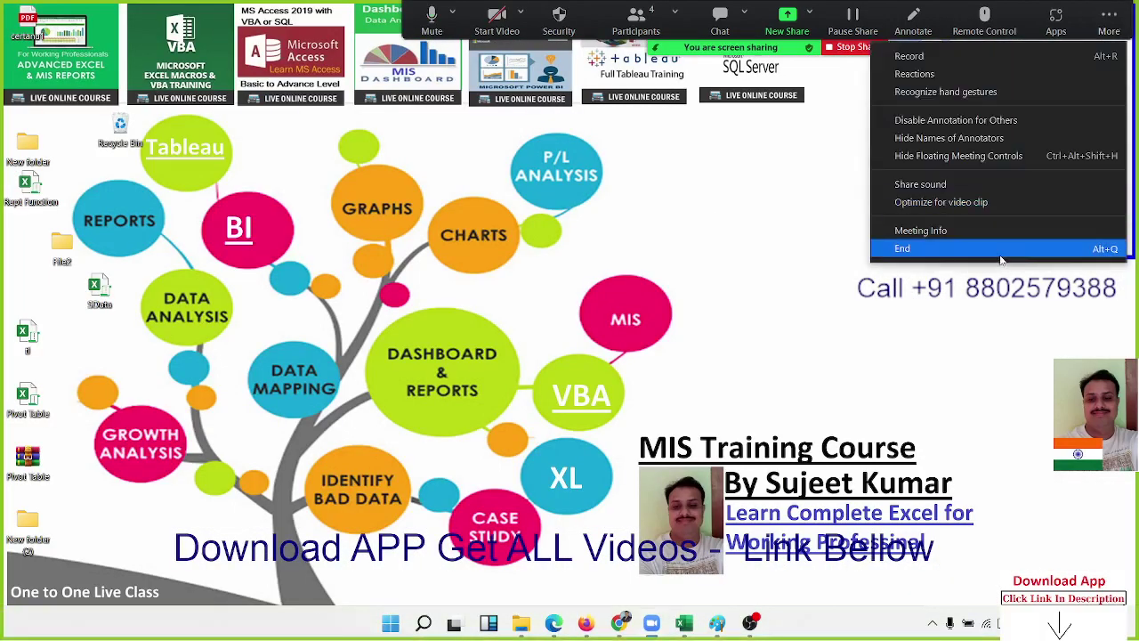
End the Zoom meeting for all participants and minimize the Zoom window
left_click(1003, 258)
left_click(600, 271)
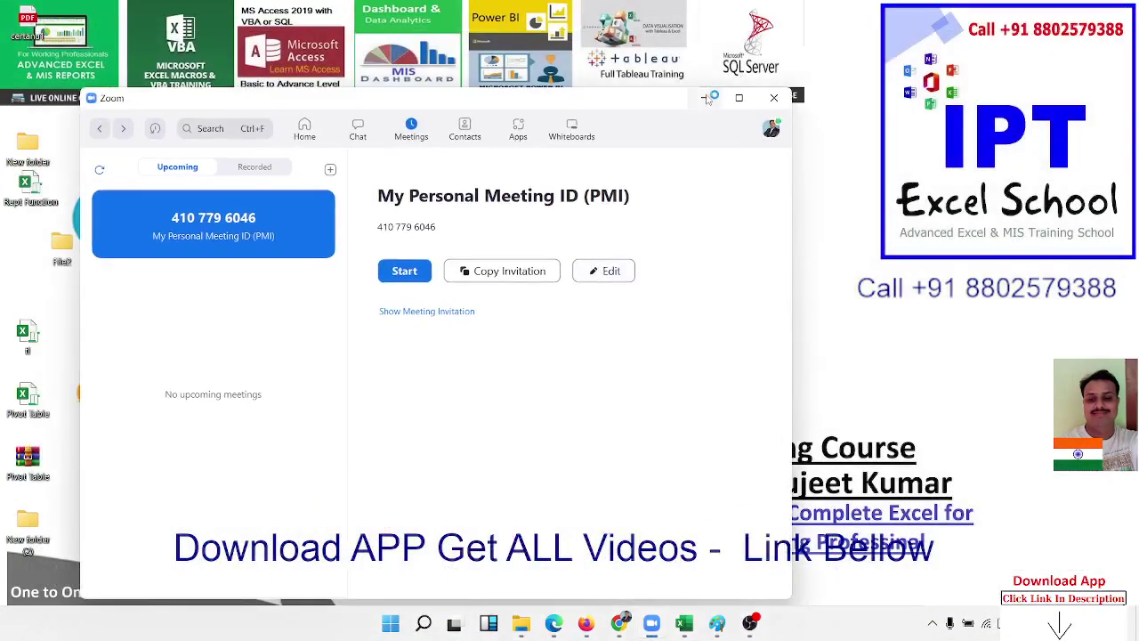
left_click(704, 98)
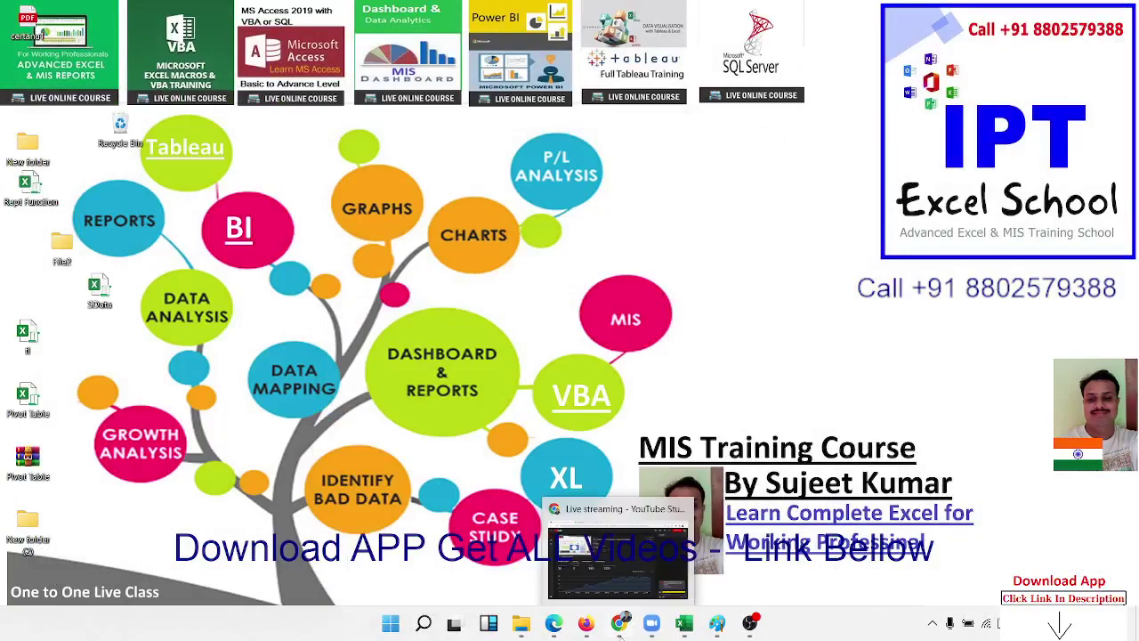